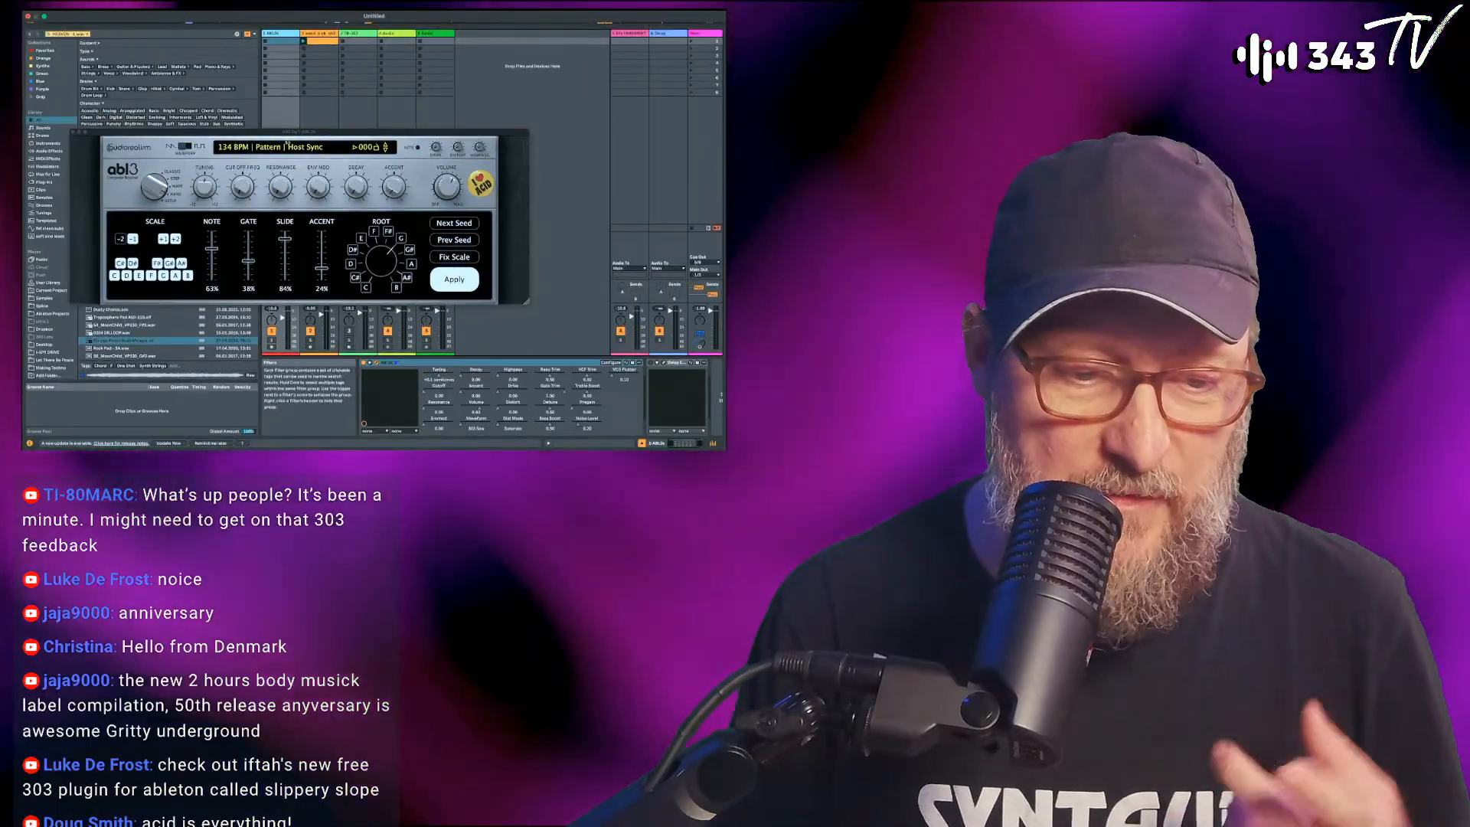
Open the Roland TB-303 plugin editor on the TB-303 track, view it and close it again.
click(352, 34)
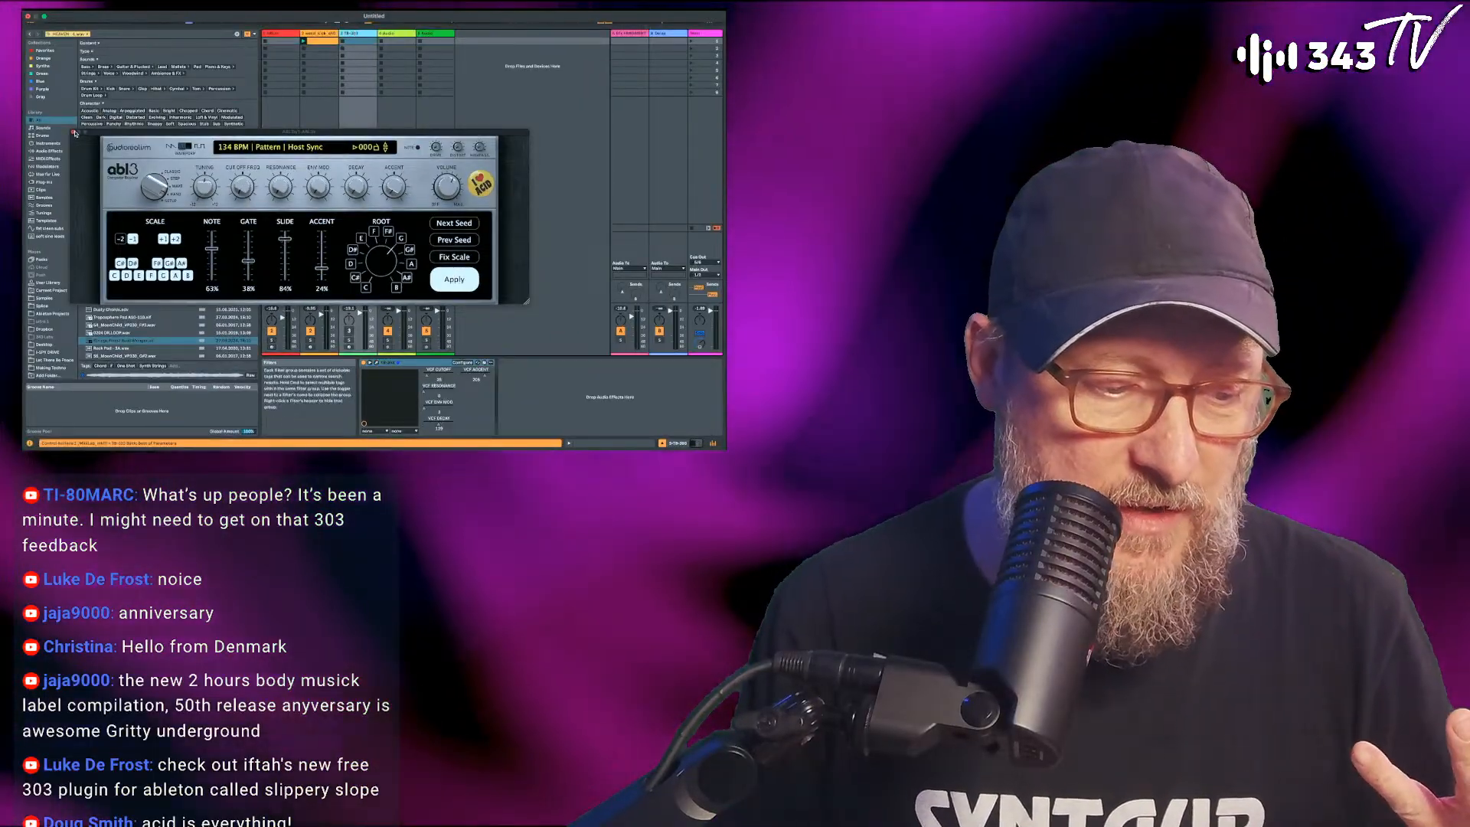
click(376, 363)
click(376, 364)
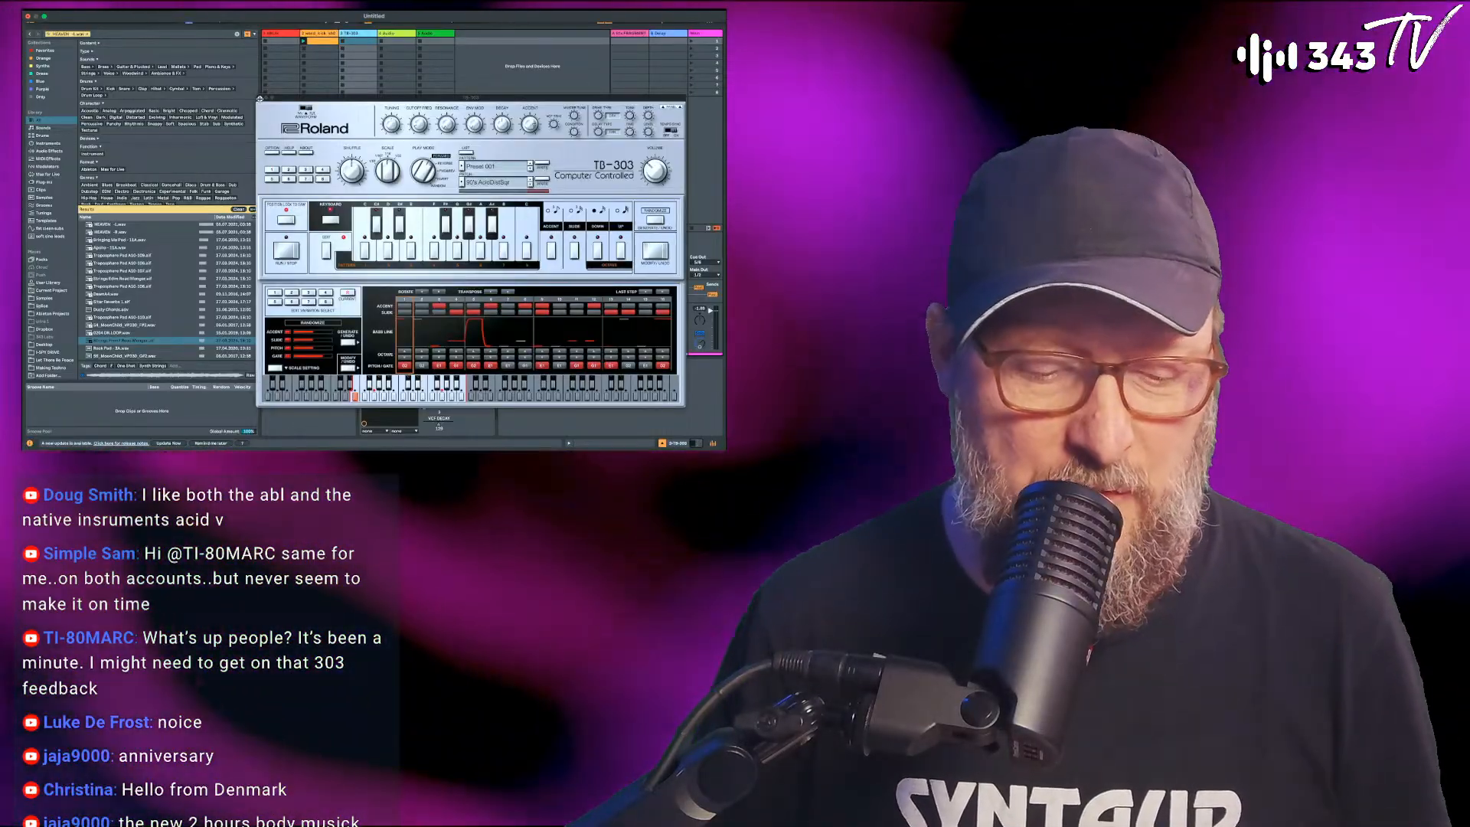
click(261, 98)
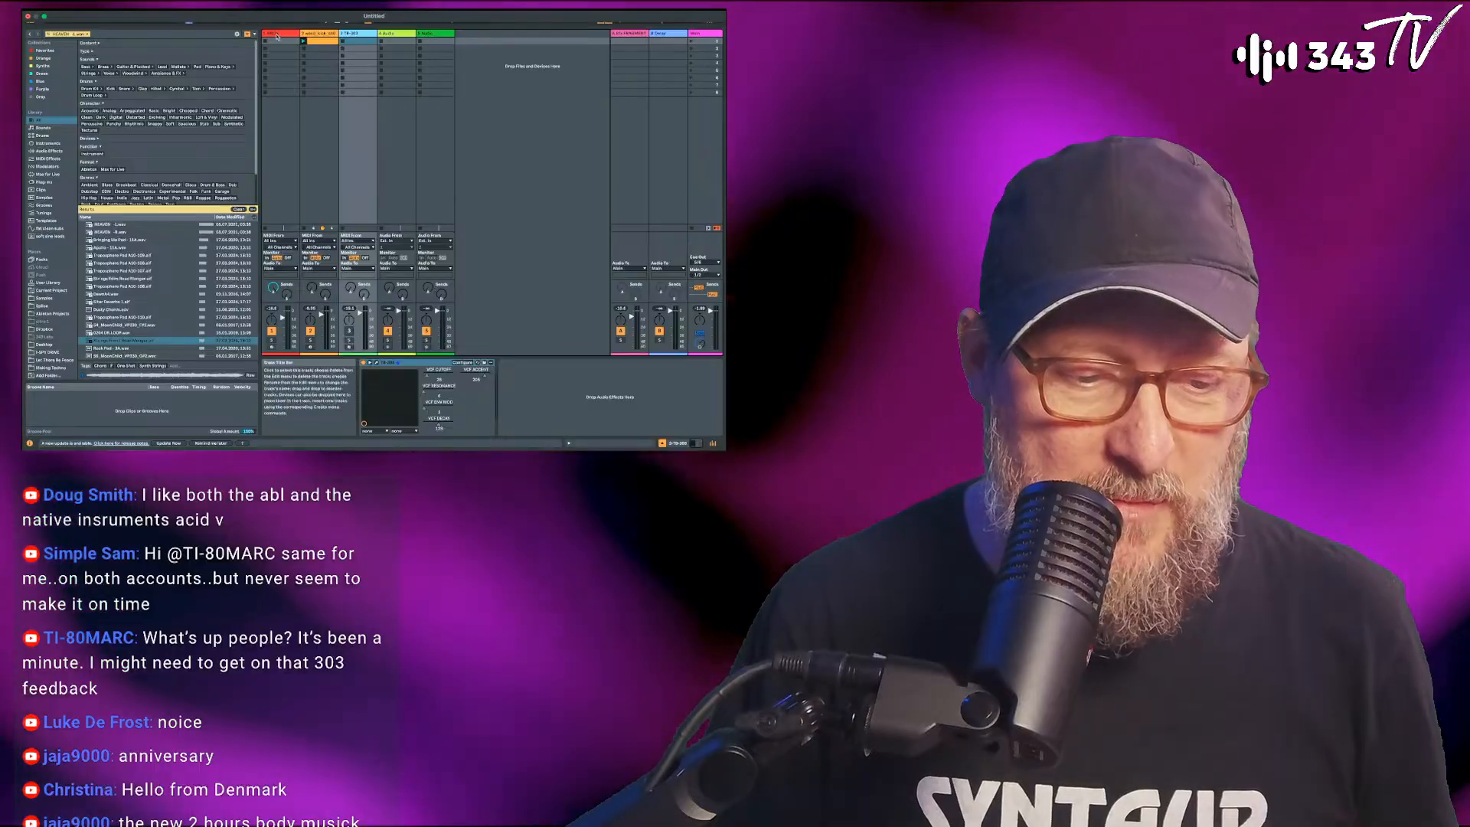
Open the ABL3x editor on the first track, examine its emulation engine options and close the editor.
click(275, 33)
click(376, 364)
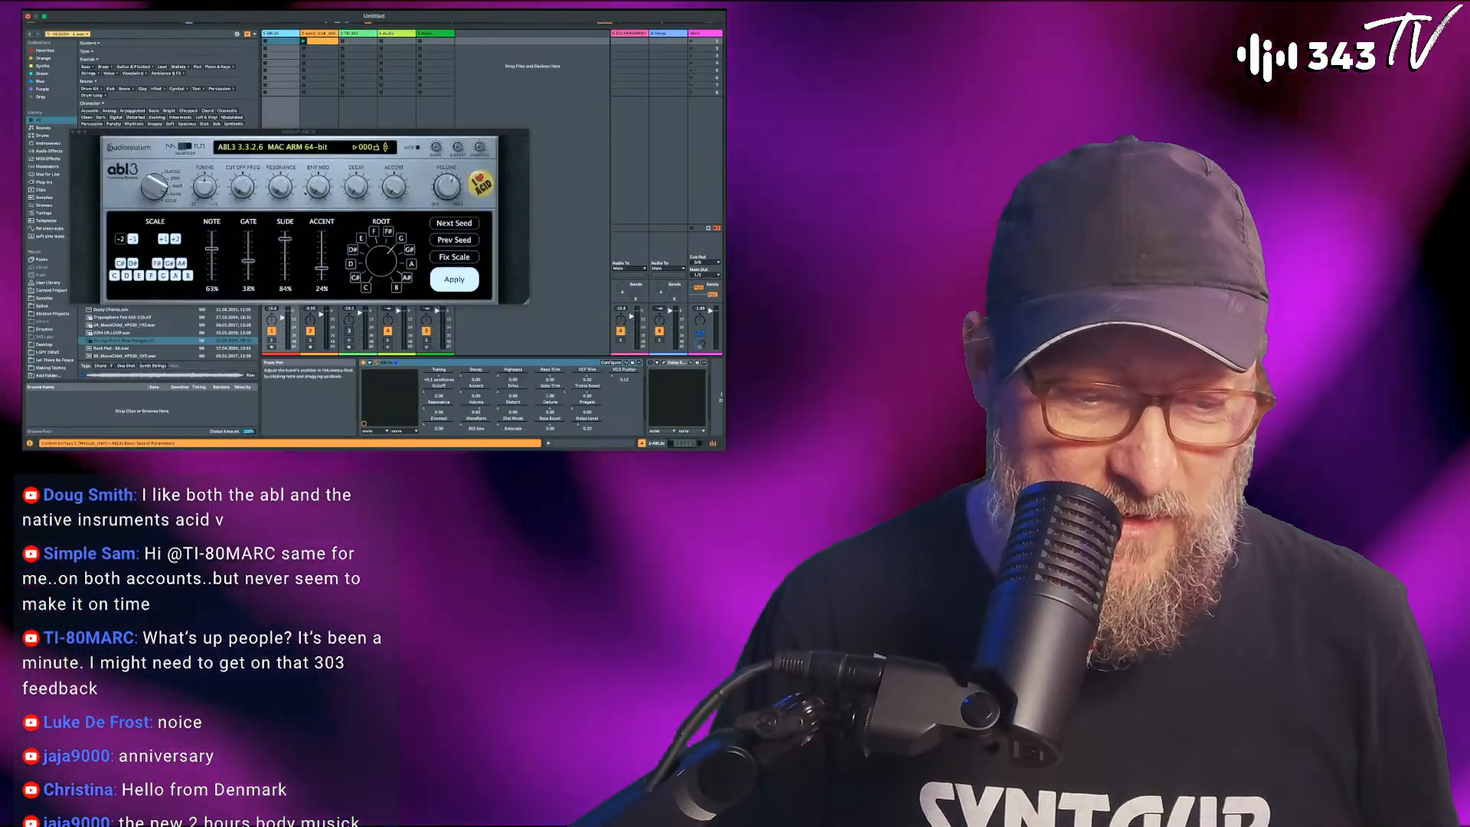
drag(316, 132, 339, 113)
click(247, 130)
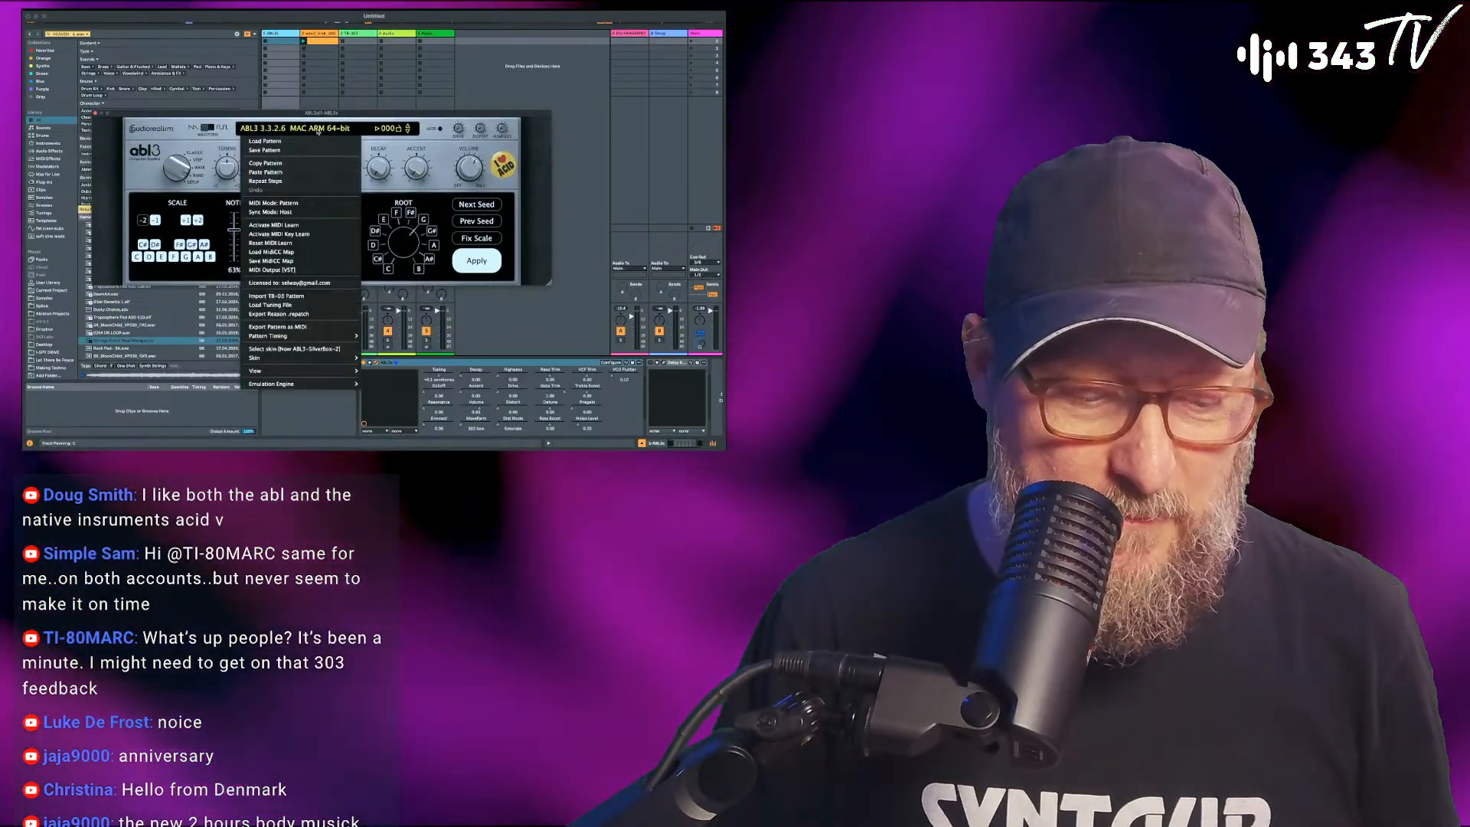
mouse_move(298, 385)
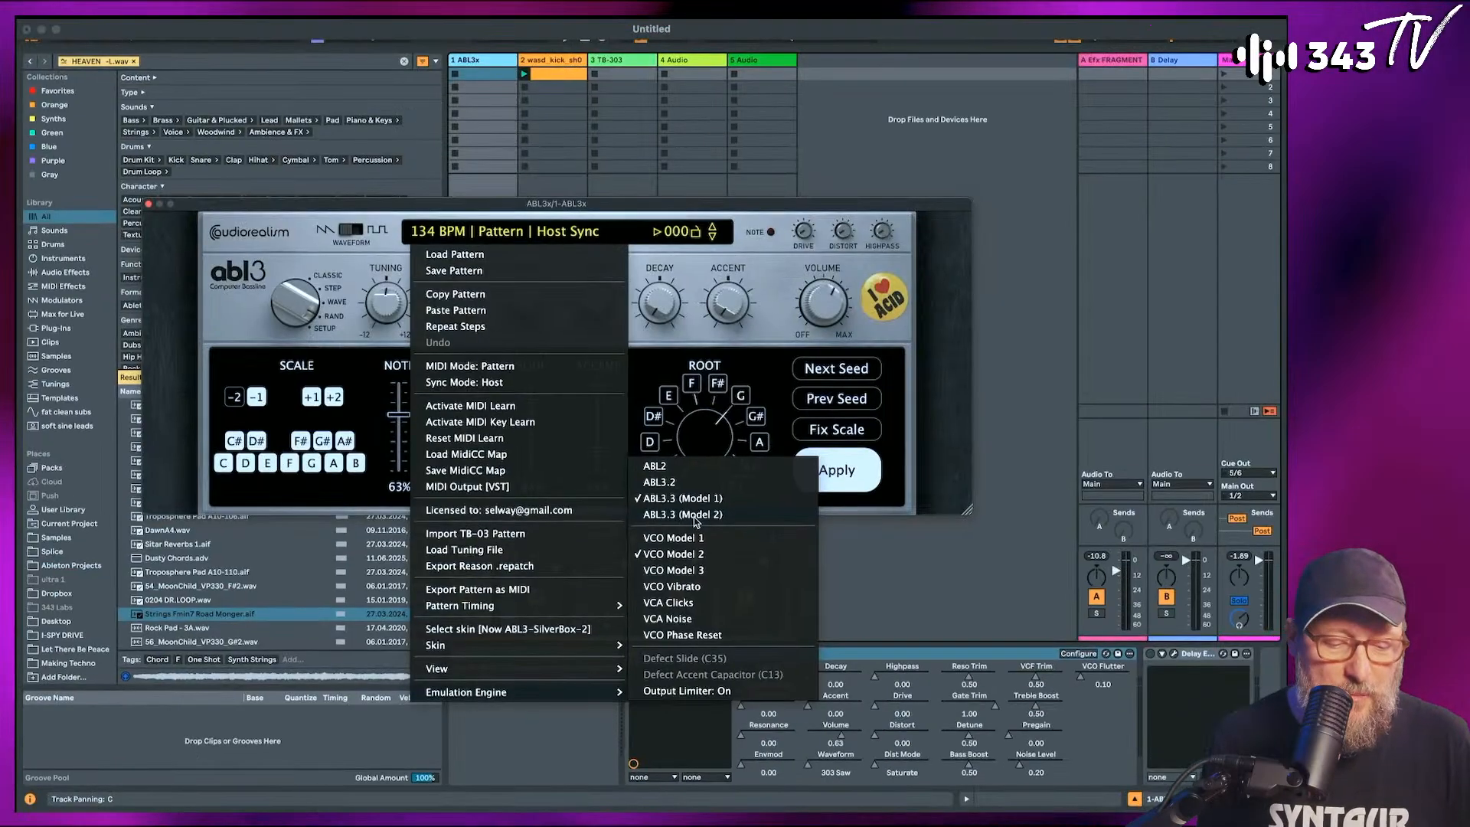
click(698, 386)
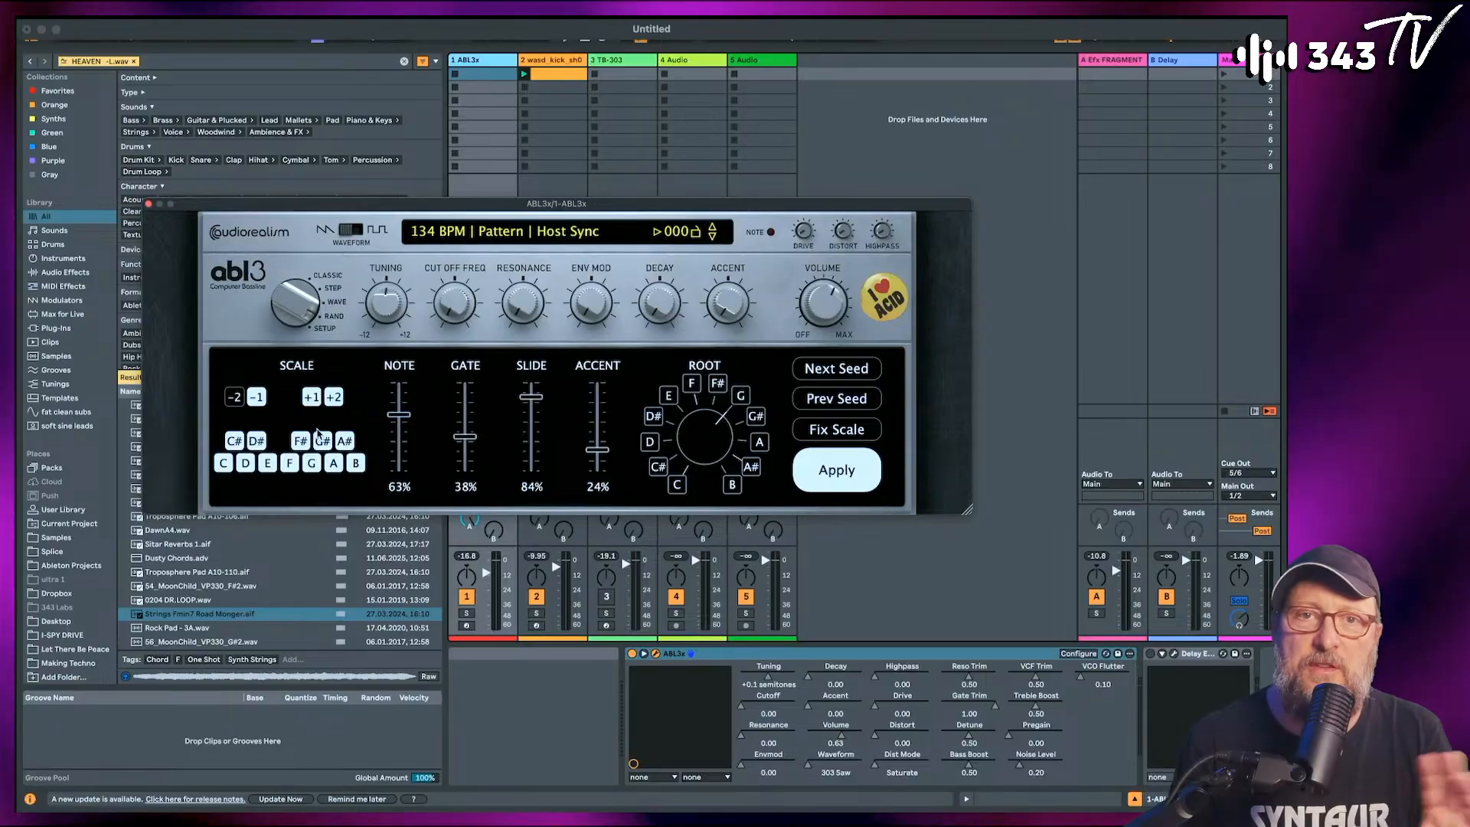
click(149, 205)
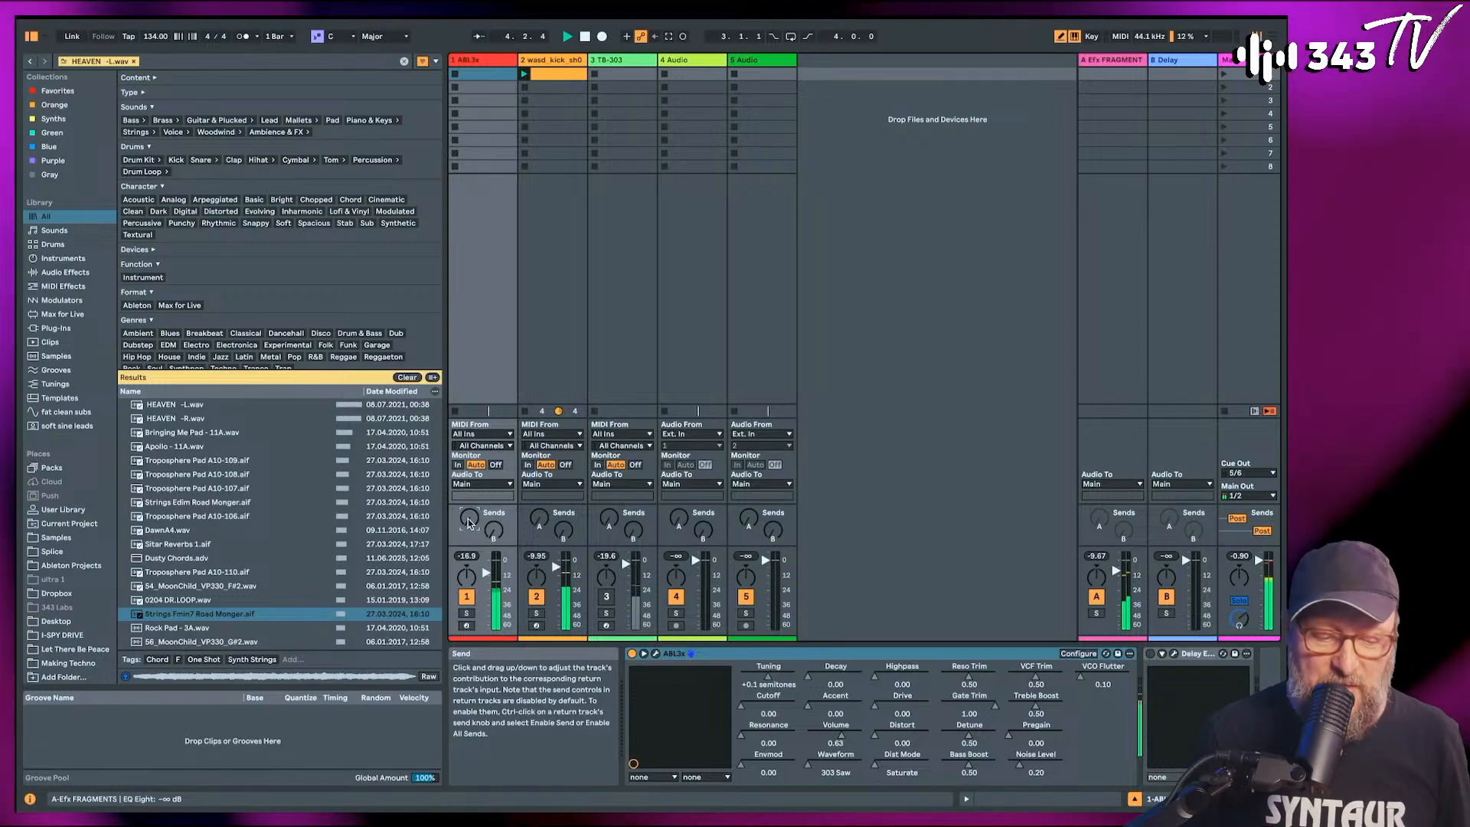
Raise the ABL3x track's volume to about -2.0 dB and mute the kick track.
drag(487, 573, 494, 565)
click(536, 597)
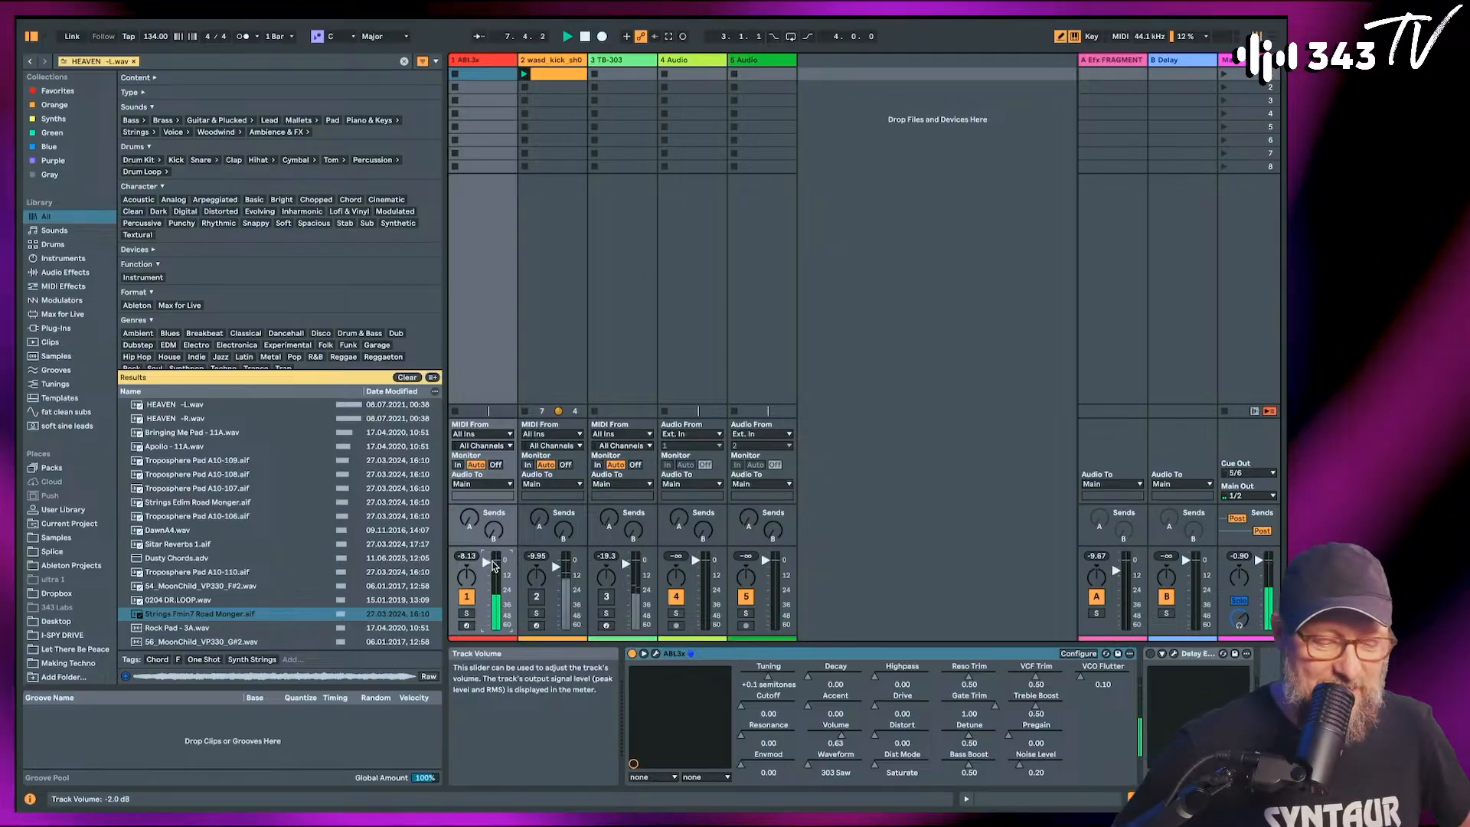
Reopen the ABL3x editor and unmute the kick track.
click(656, 653)
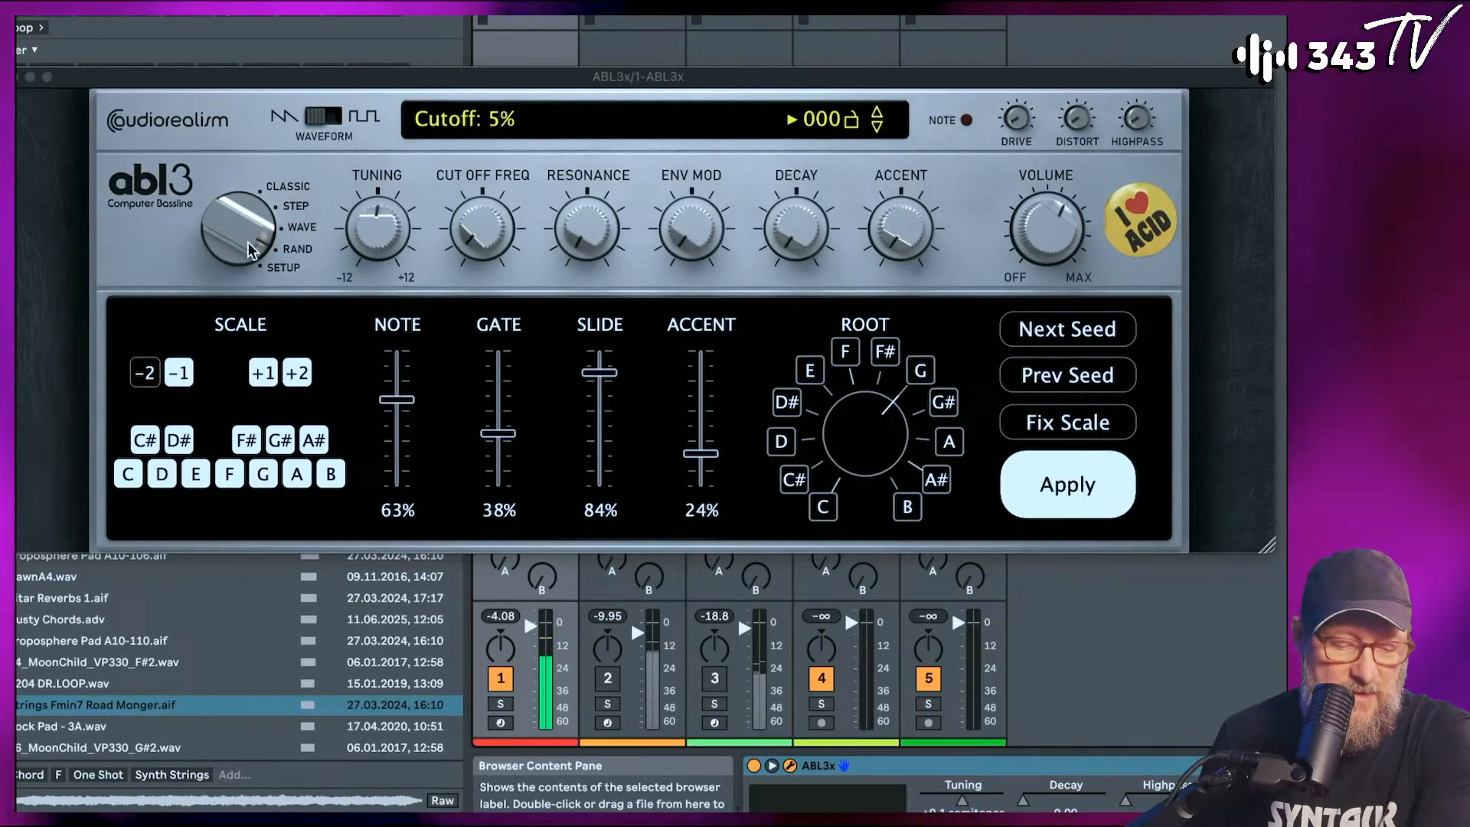
click(608, 678)
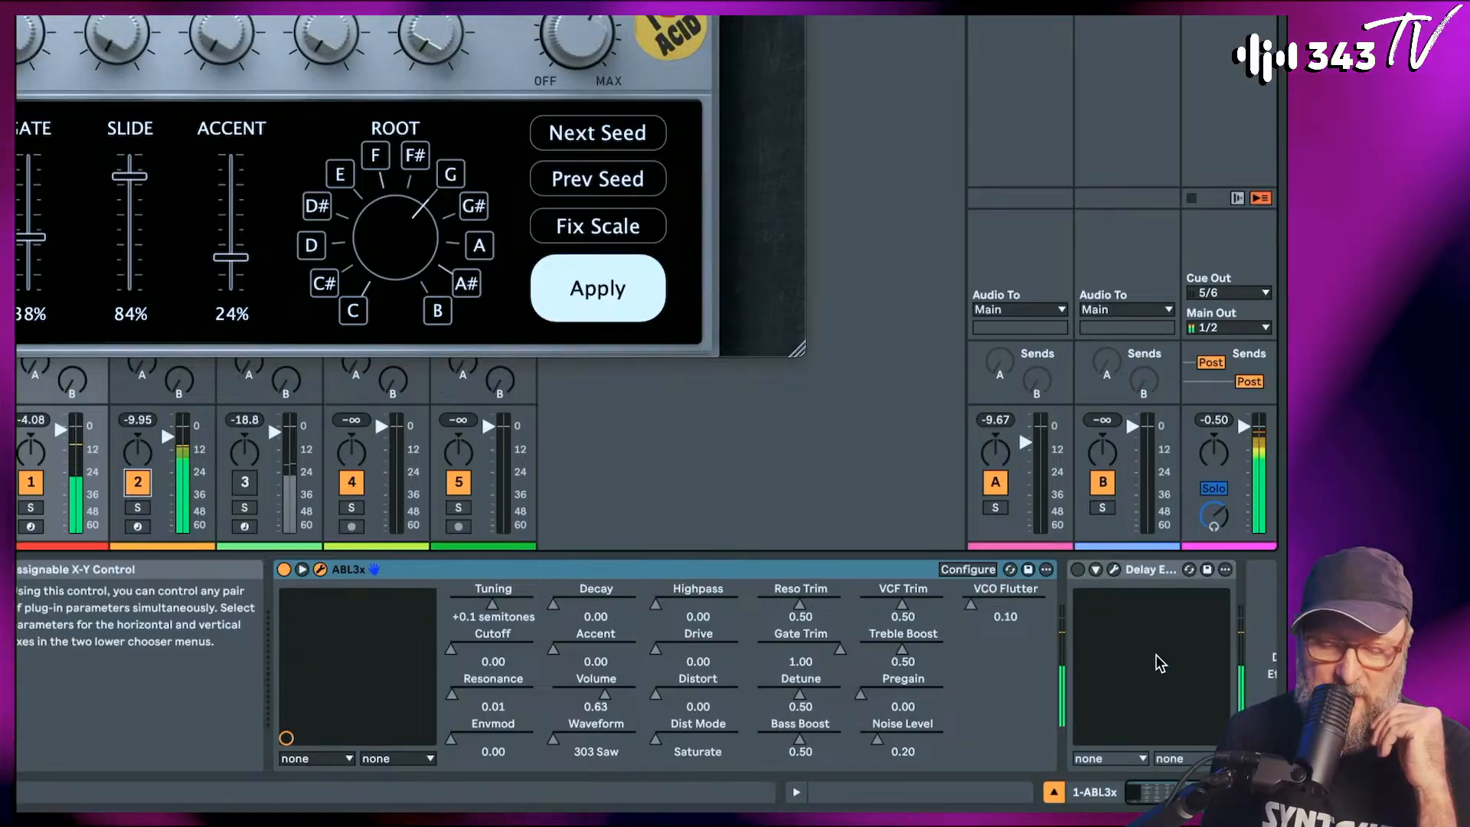
Open the Delay Eternity editor on the ABL3x track with the device switched on and reposition its window.
click(1114, 569)
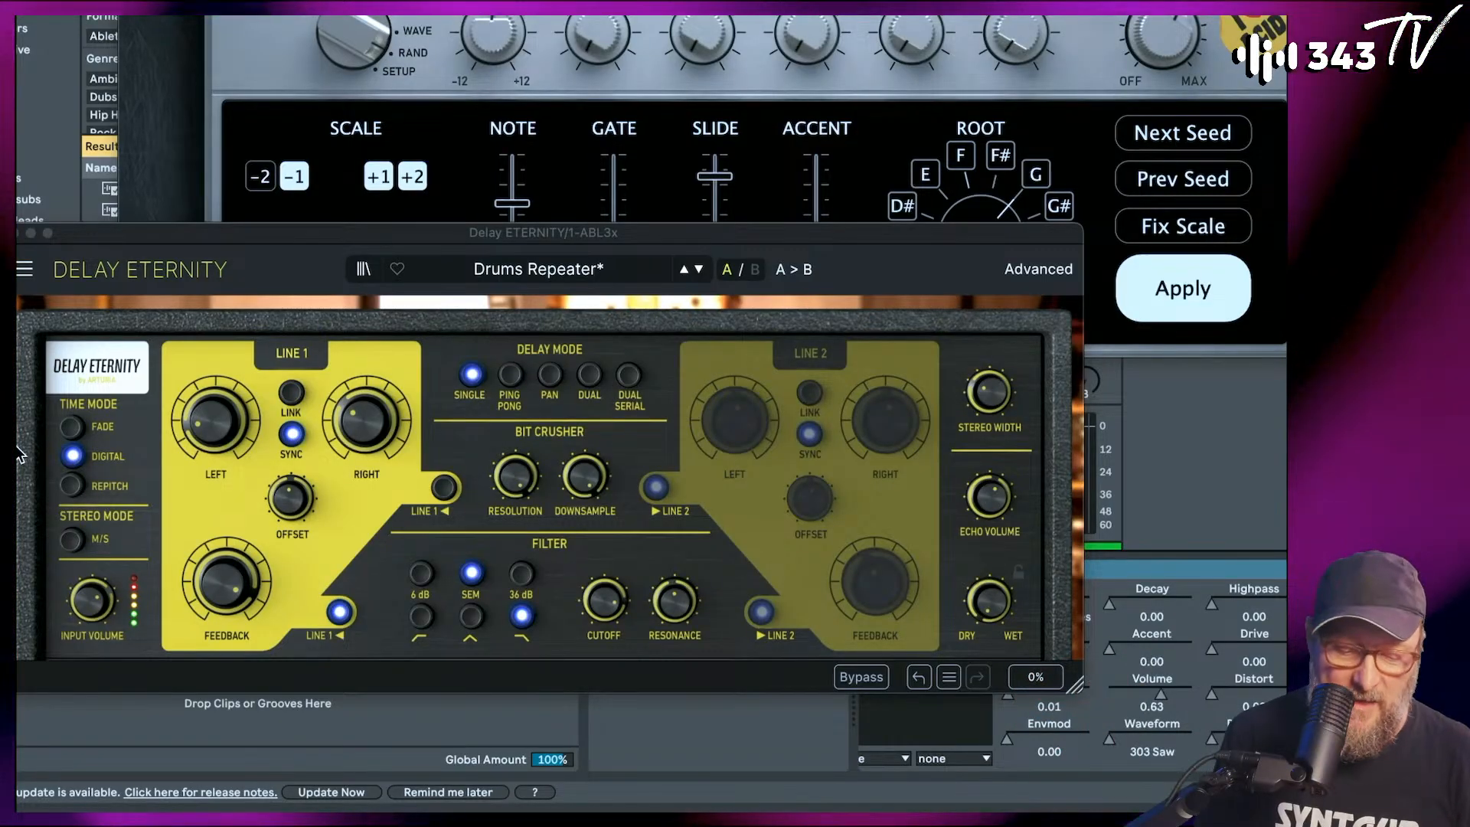
drag(1003, 232, 1093, 52)
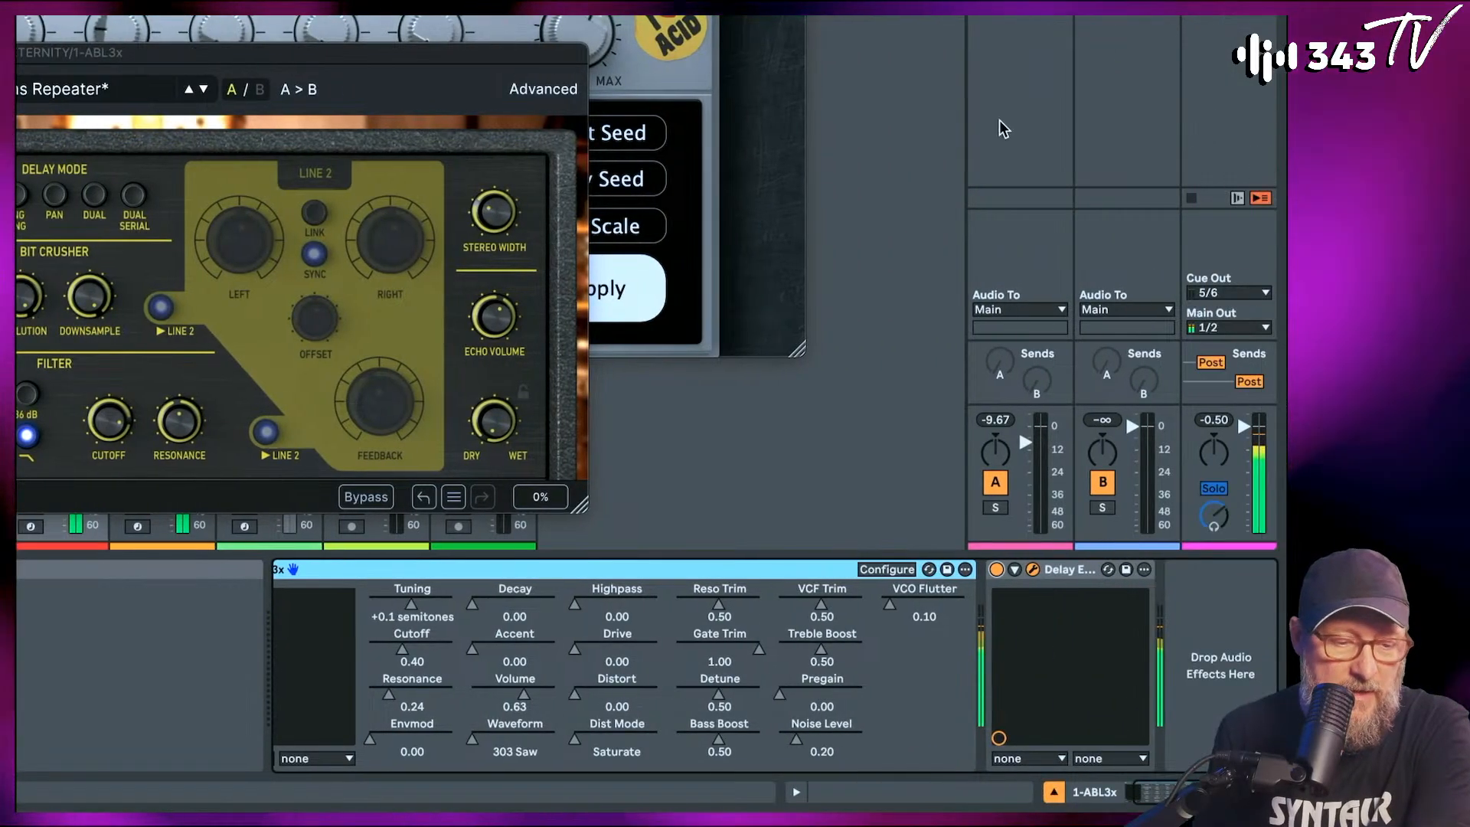
click(668, 35)
click(555, 420)
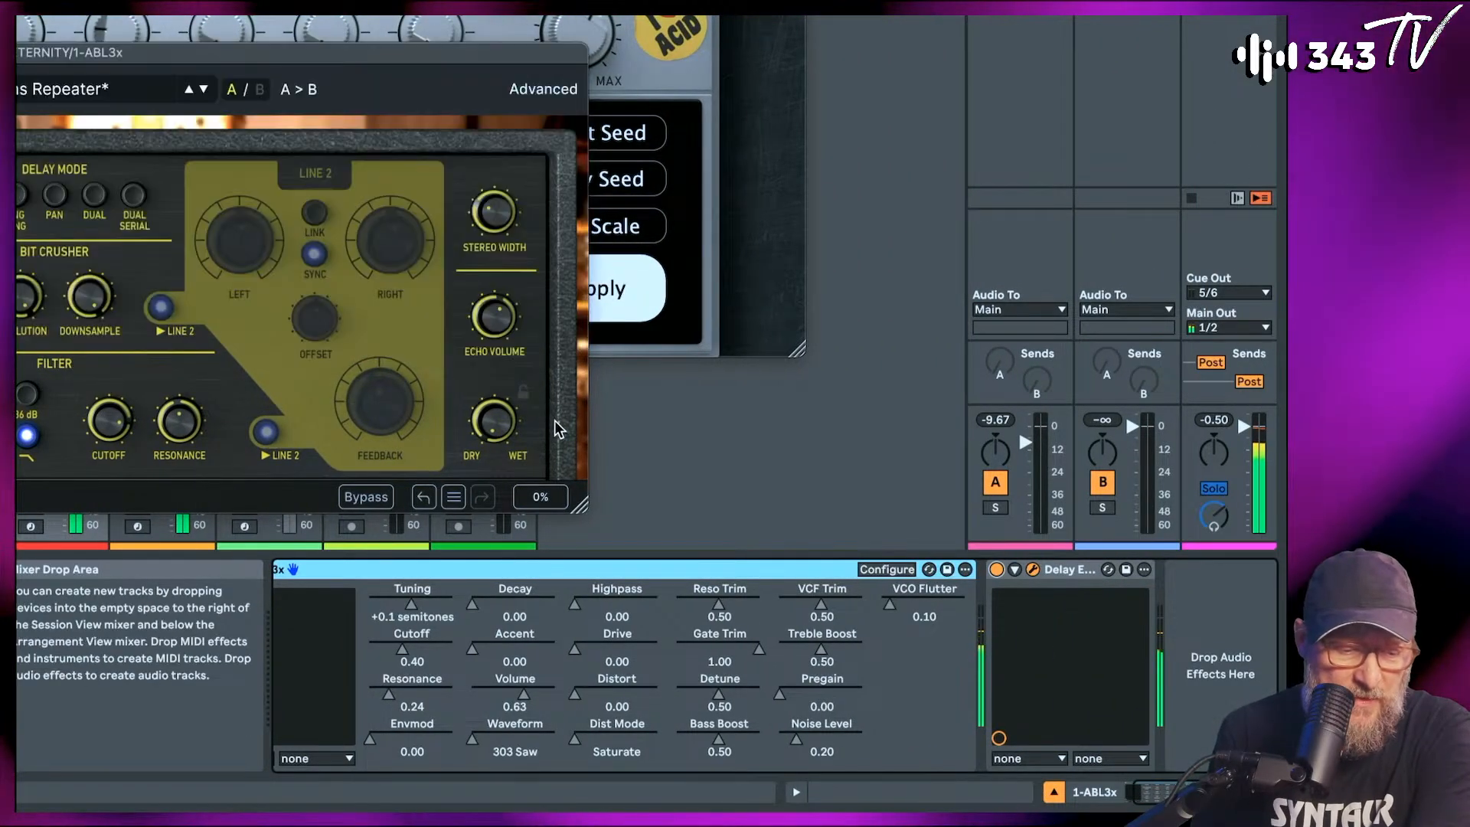
drag(411, 59, 915, 131)
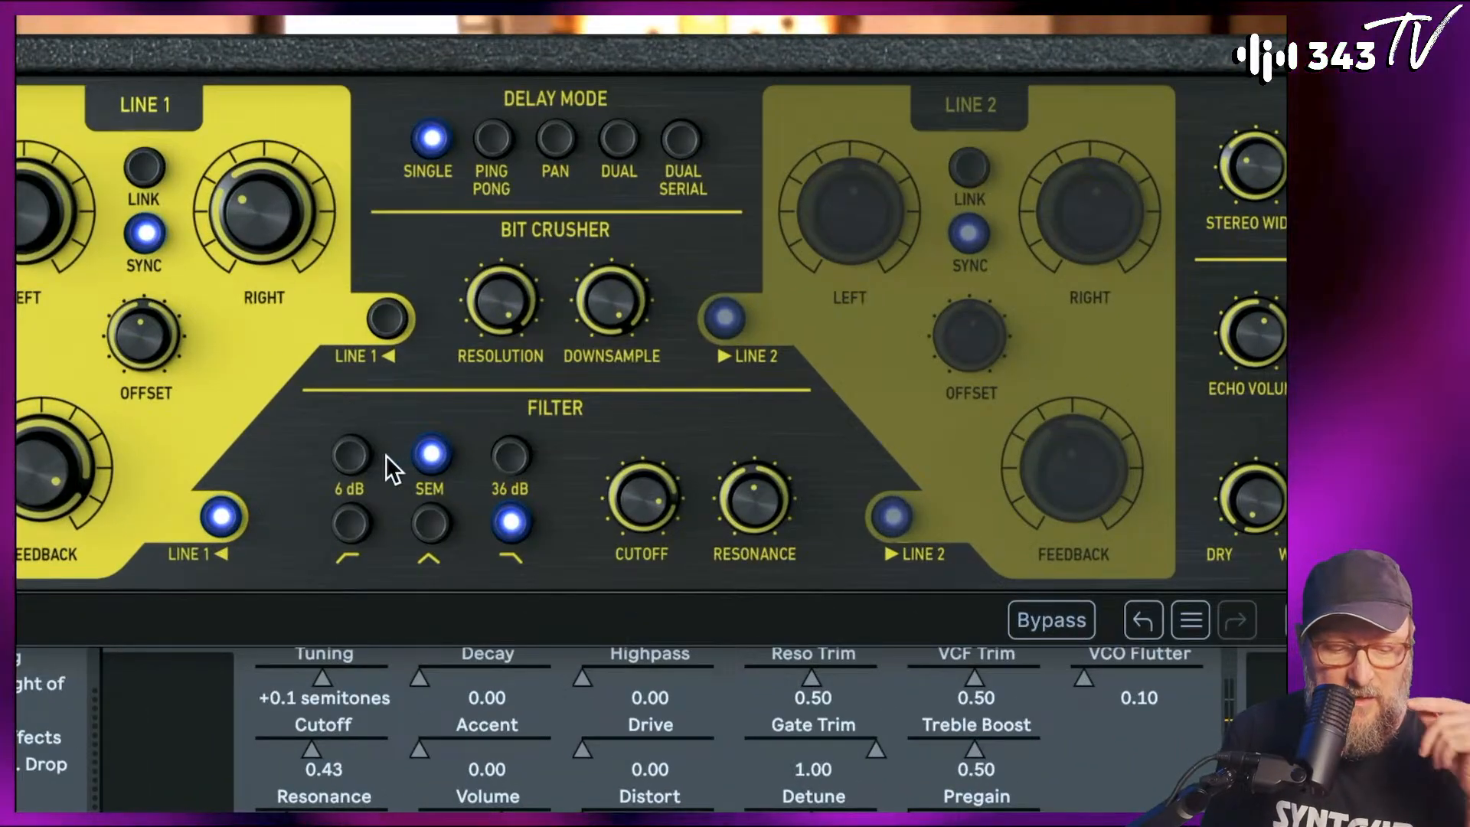
Sweep Delay Eternity's filter cutoff and resonance up and down, bringing the cutoff to about 992 Hz.
drag(746, 527, 747, 511)
mouse_move(657, 506)
mouse_down()
mouse_move(682, 505)
mouse_move(651, 486)
mouse_up()
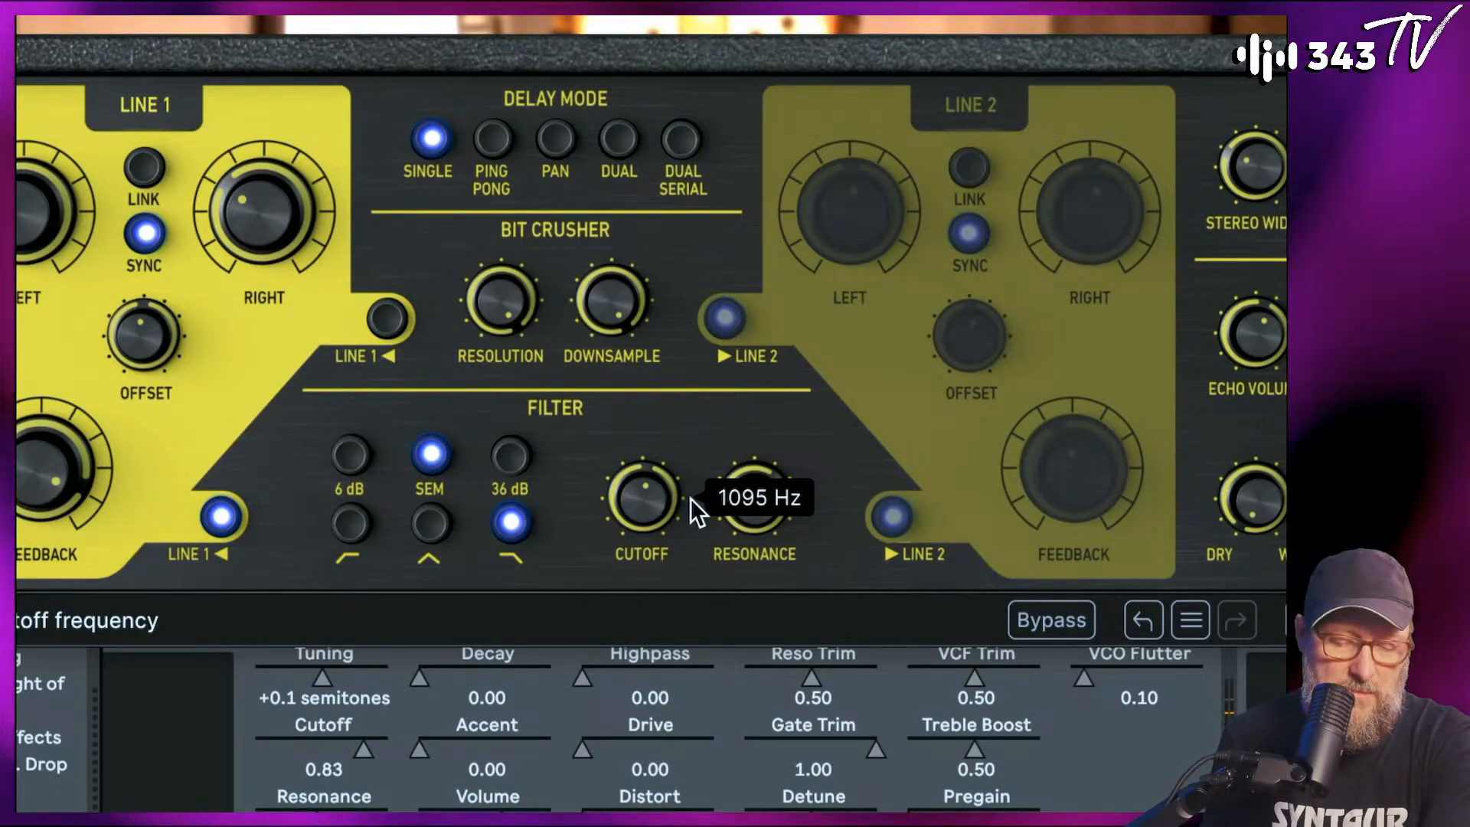
drag(751, 499, 750, 515)
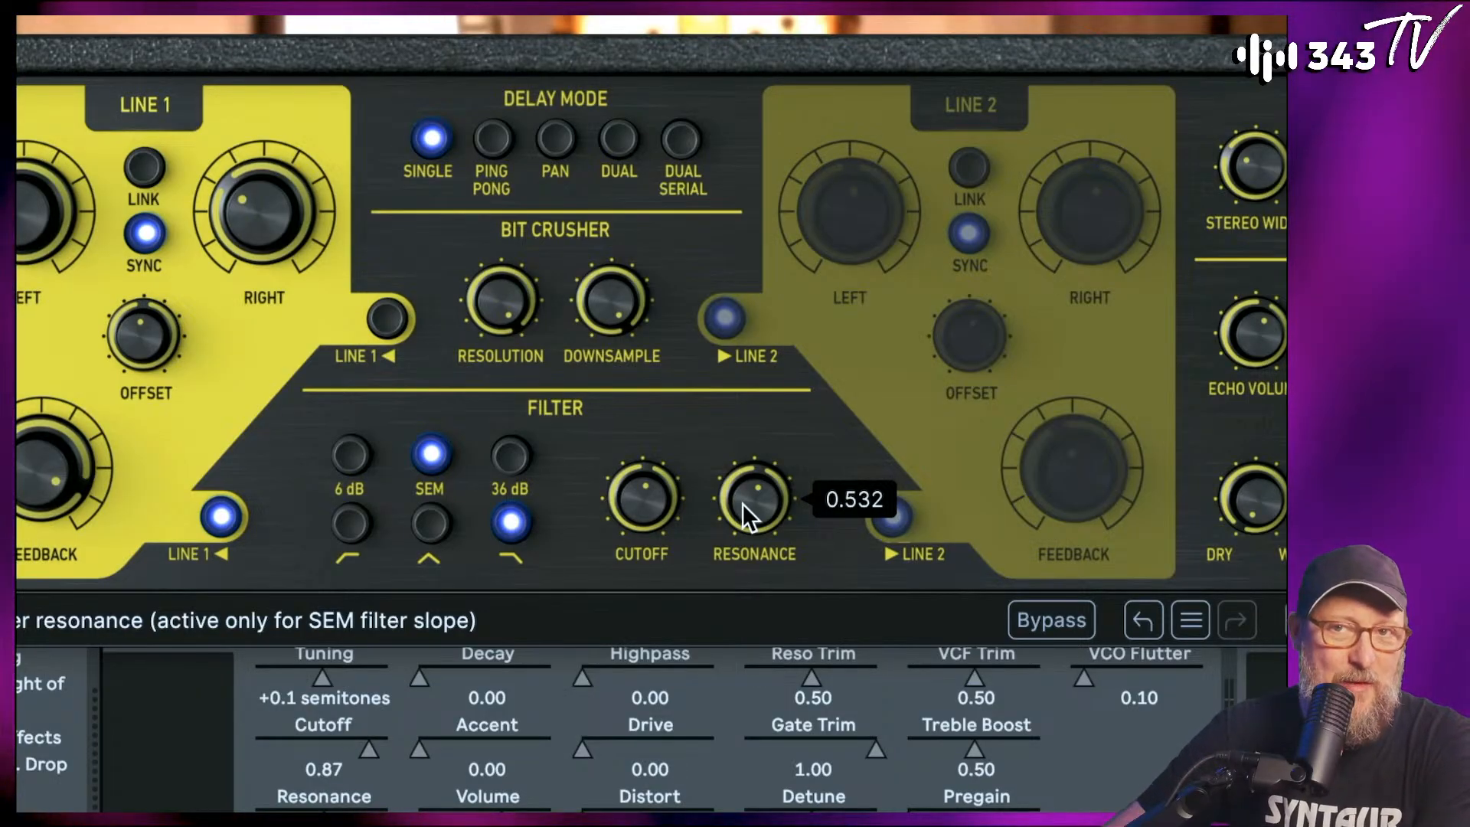
drag(742, 503, 645, 472)
drag(769, 452, 769, 436)
drag(643, 497, 644, 538)
drag(770, 494, 771, 524)
drag(653, 502, 653, 507)
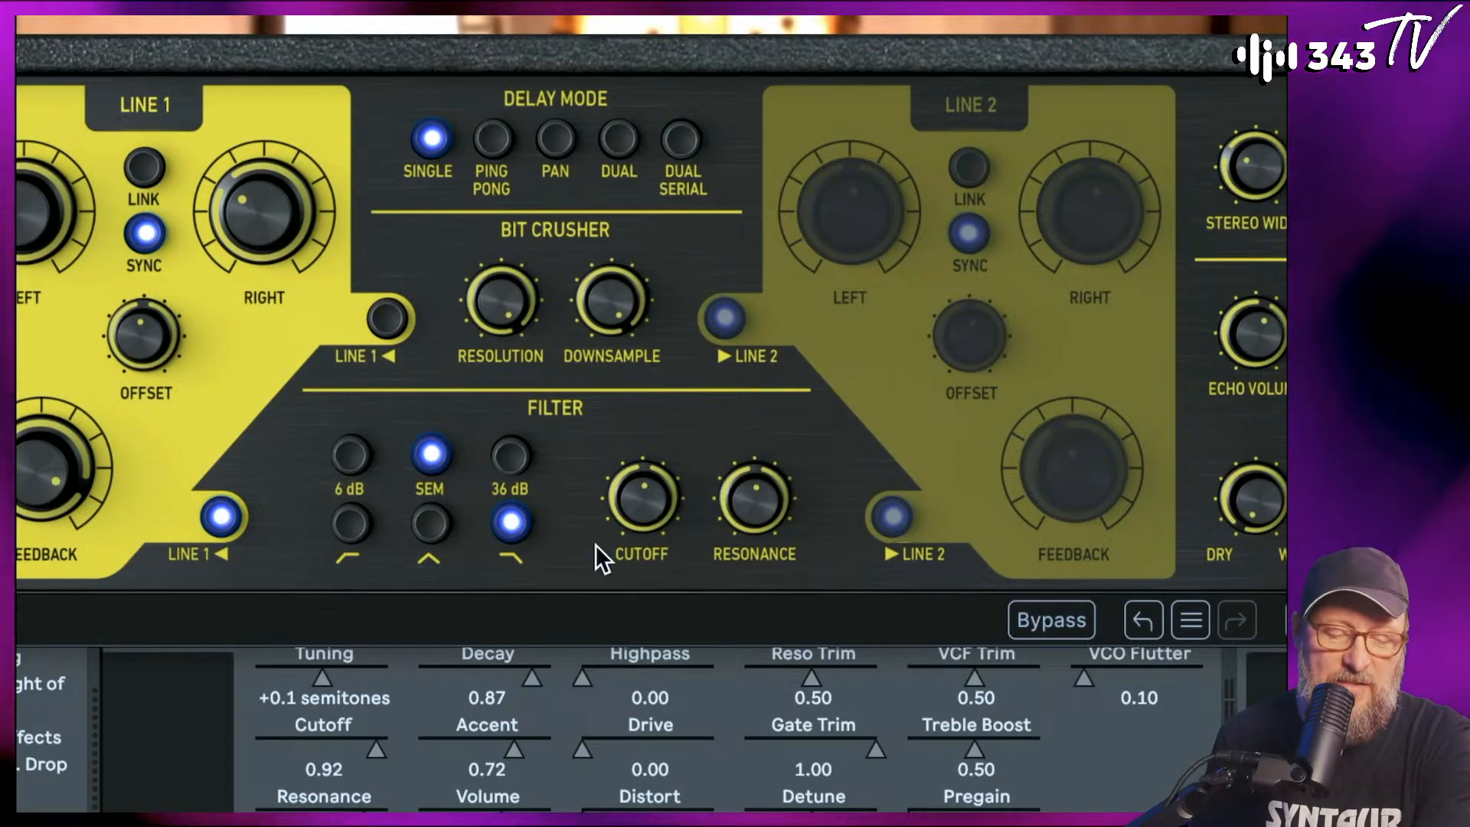
Raise Delay Eternity's filter cutoff to about 2907 Hz, then close the Delay Eternity and ABL3x editors.
mouse_move(640, 512)
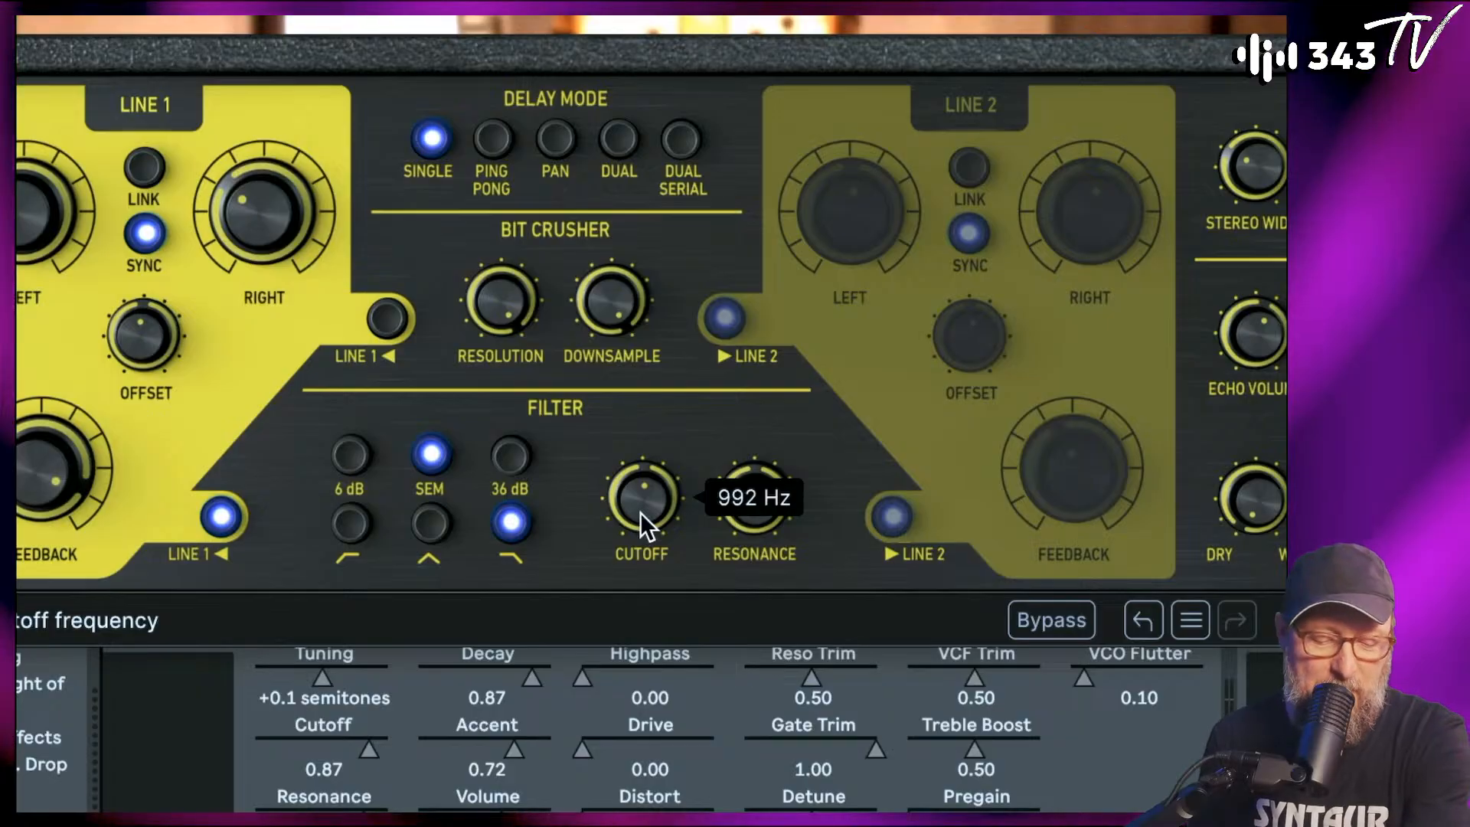
mouse_move(645, 511)
mouse_down()
mouse_move(645, 475)
mouse_move(646, 534)
mouse_up()
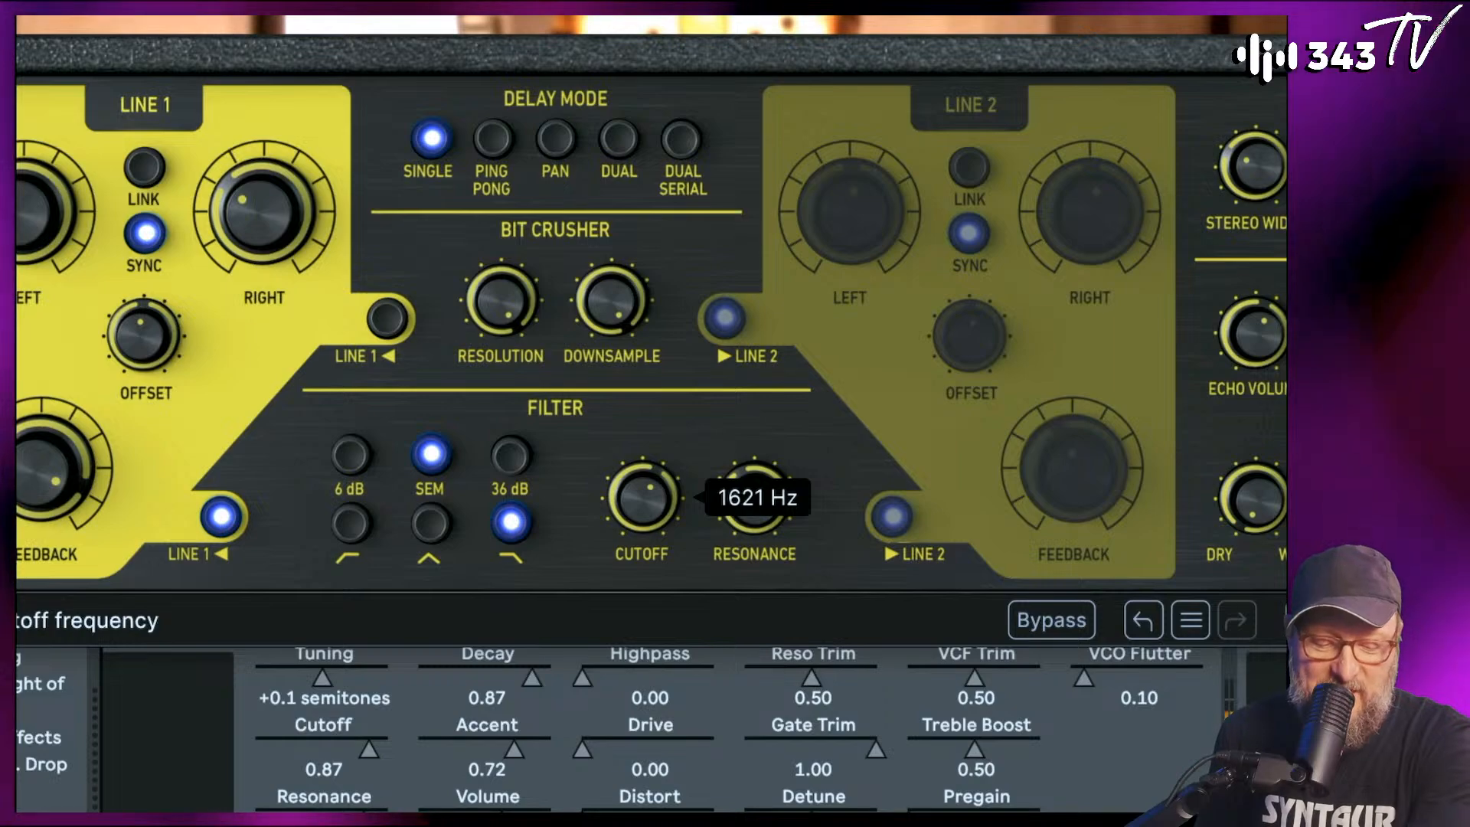
drag(645, 498, 643, 440)
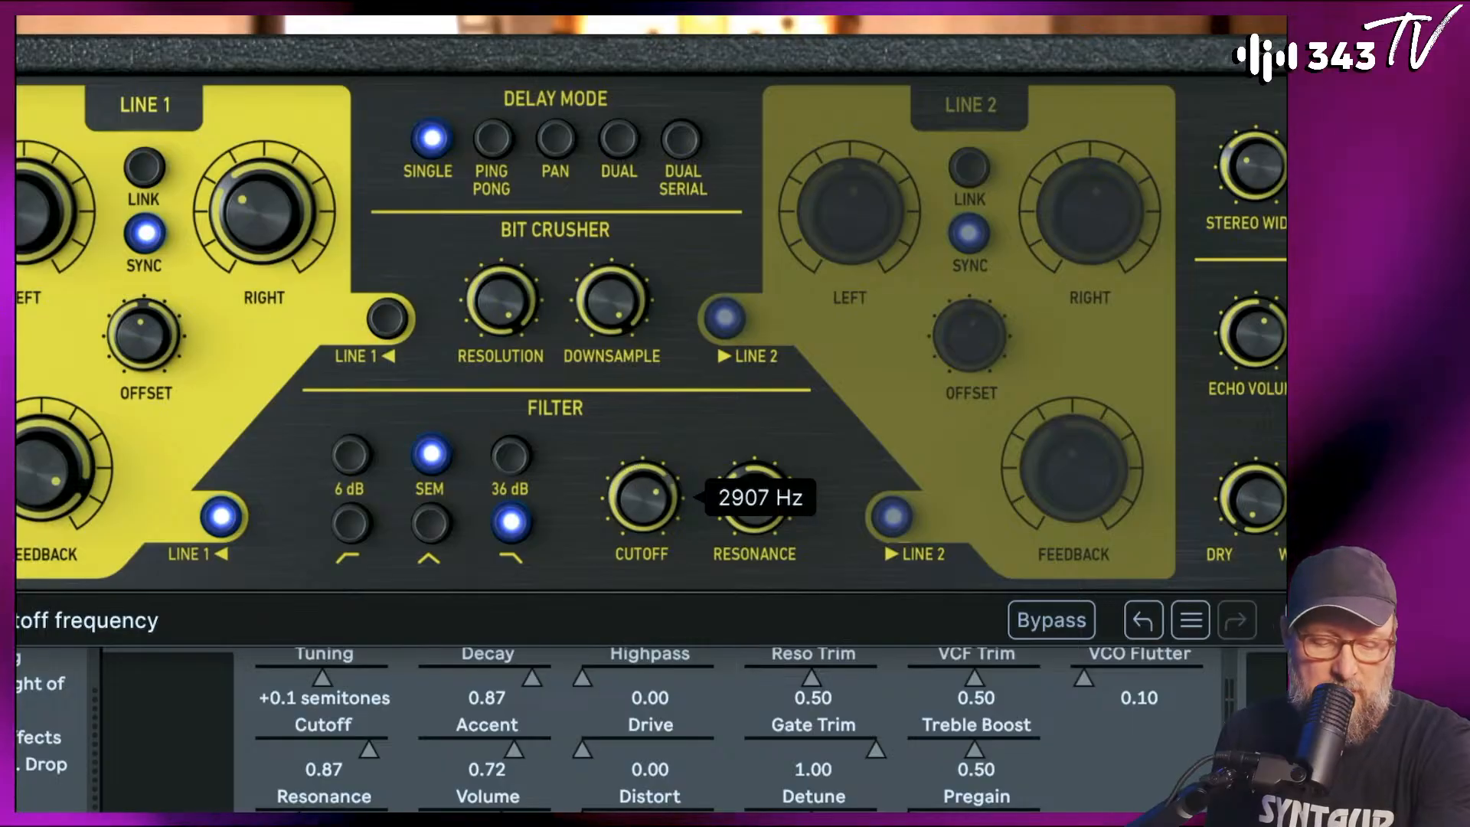
drag(643, 490, 643, 496)
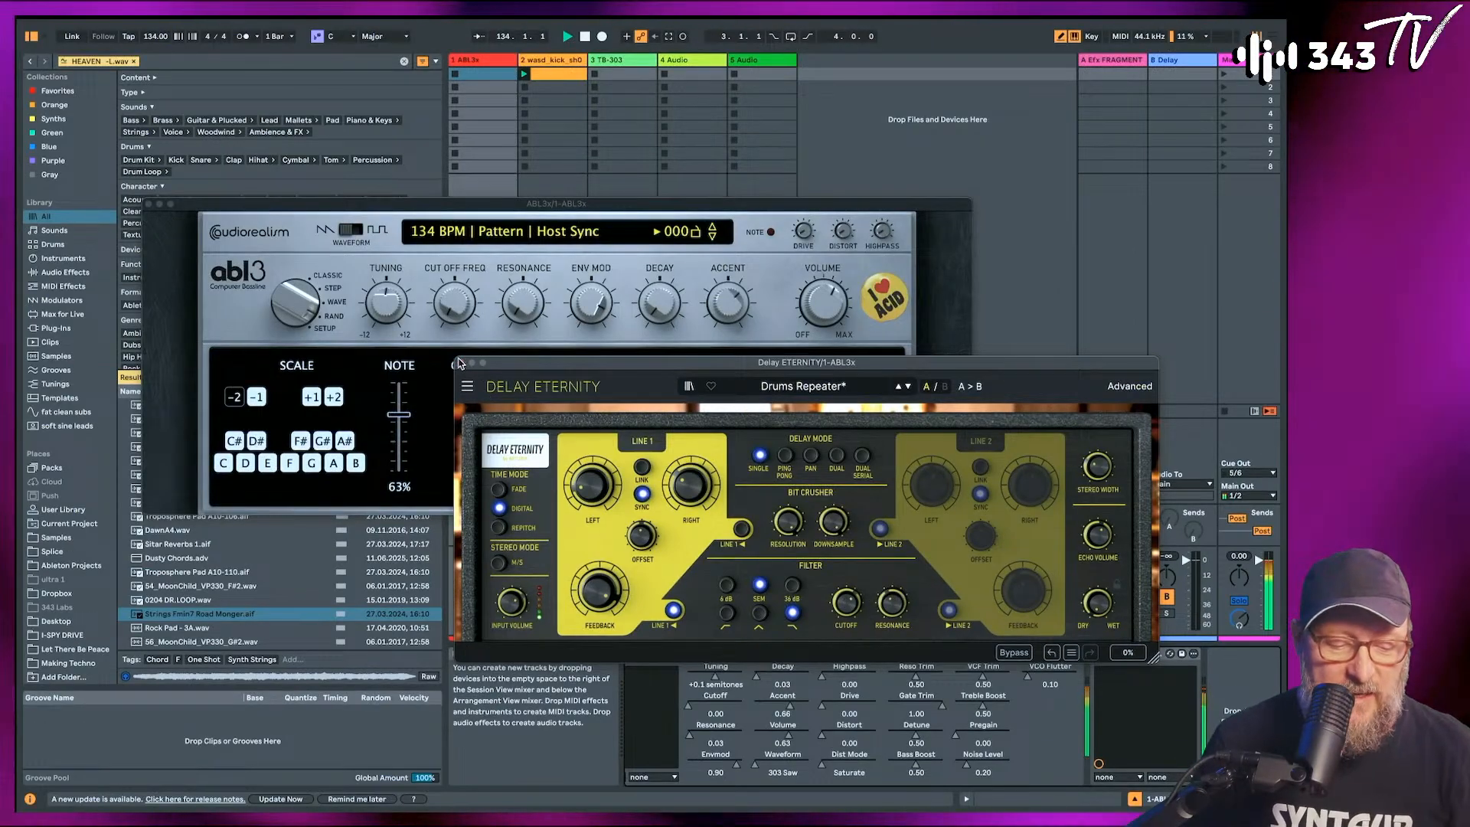
click(460, 362)
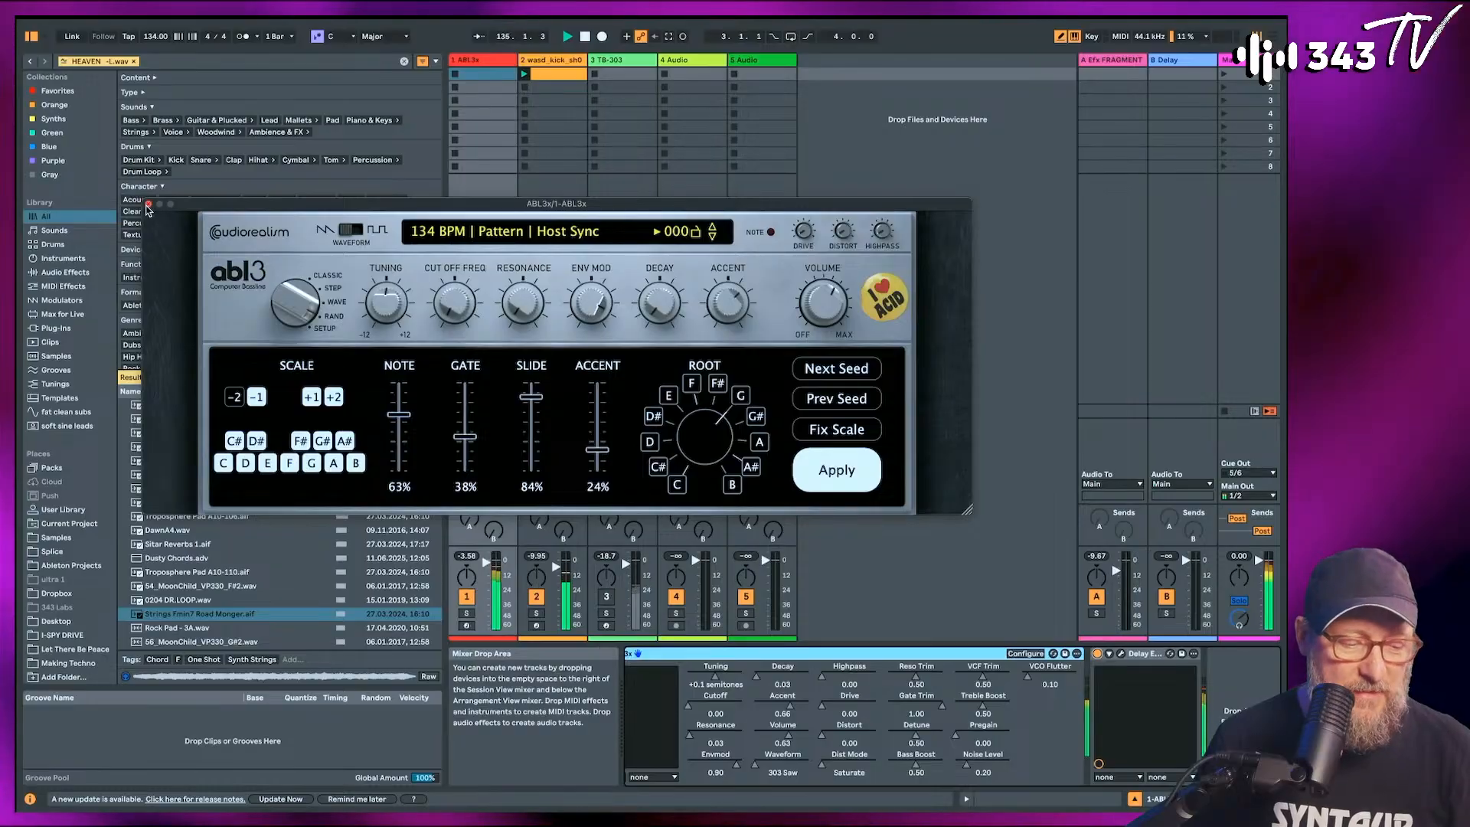
click(149, 204)
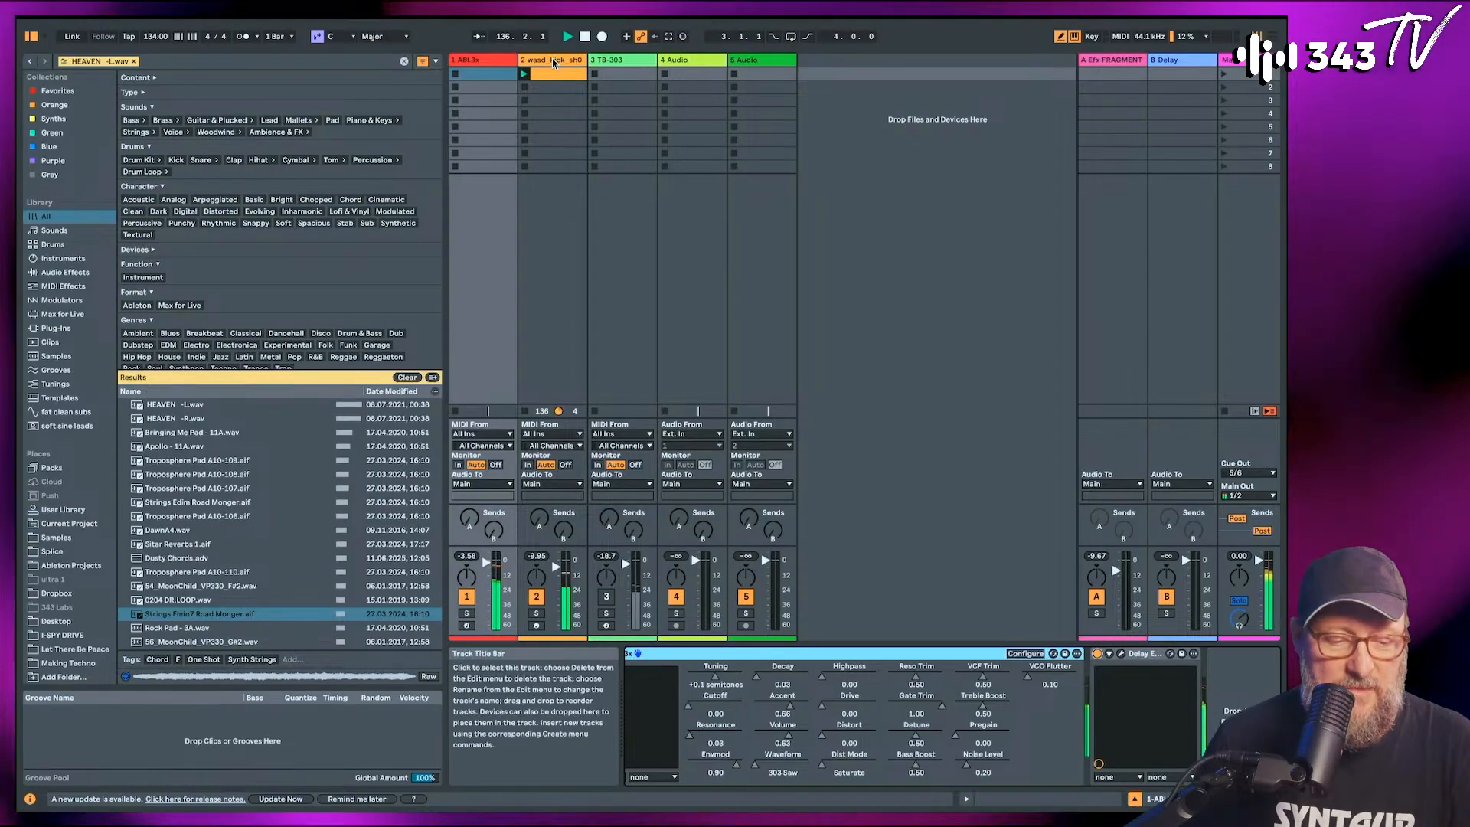
Insert a MIDI track after the kick track and save the HEAVEN -L.wav search as a browser label.
key(ctrl+shift+t)
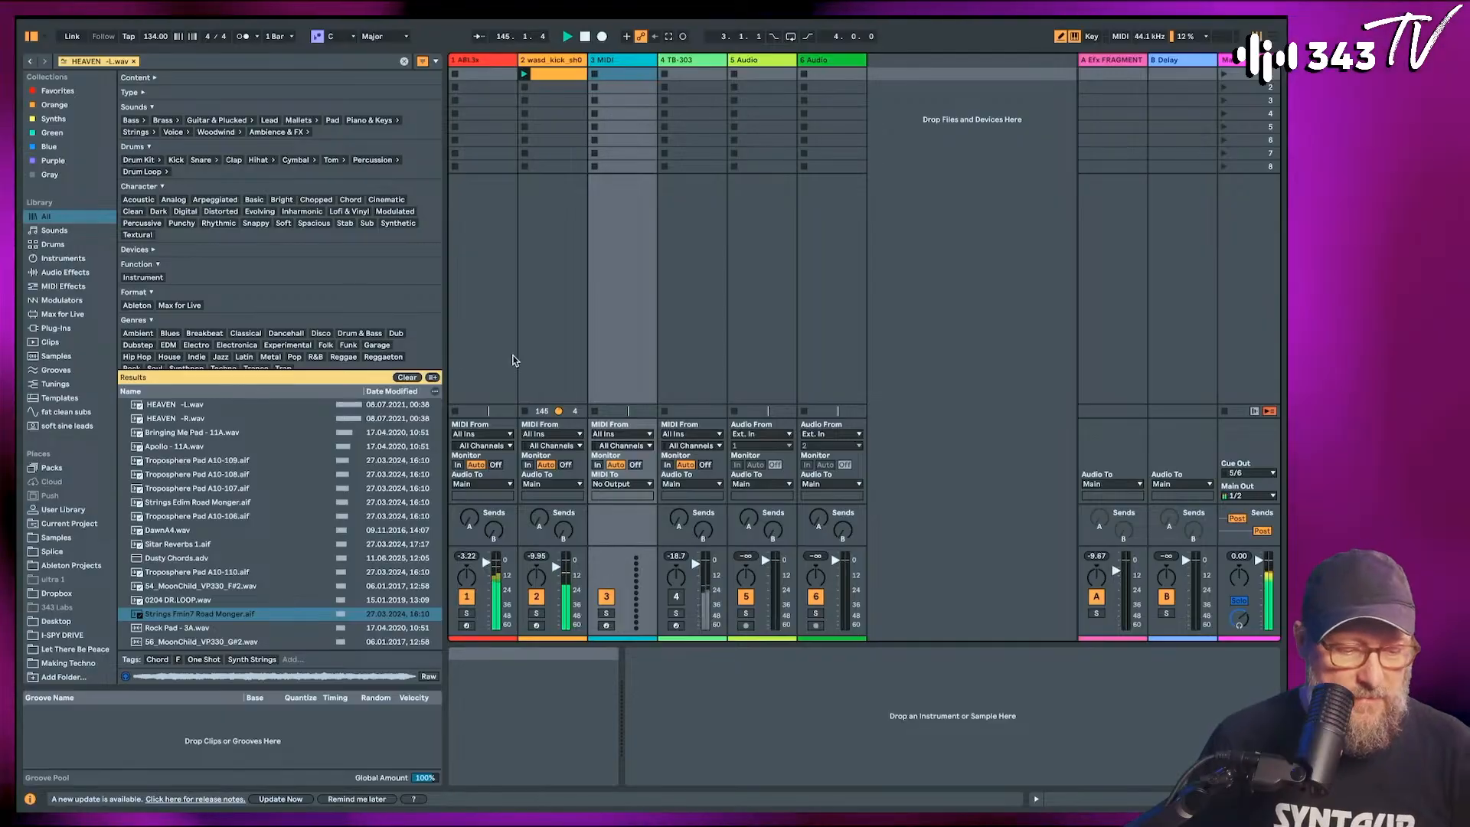
click(433, 378)
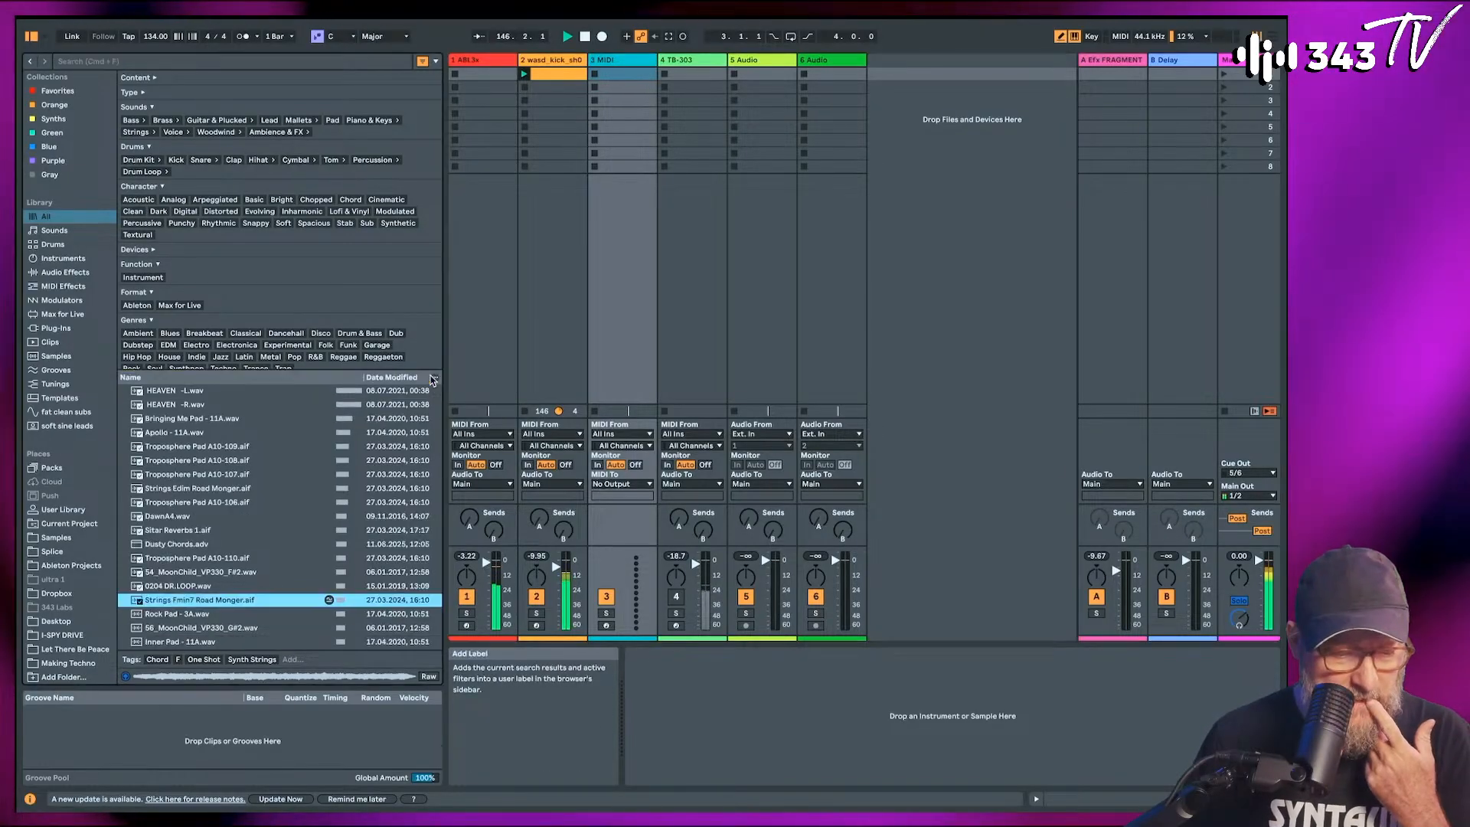
key(Return)
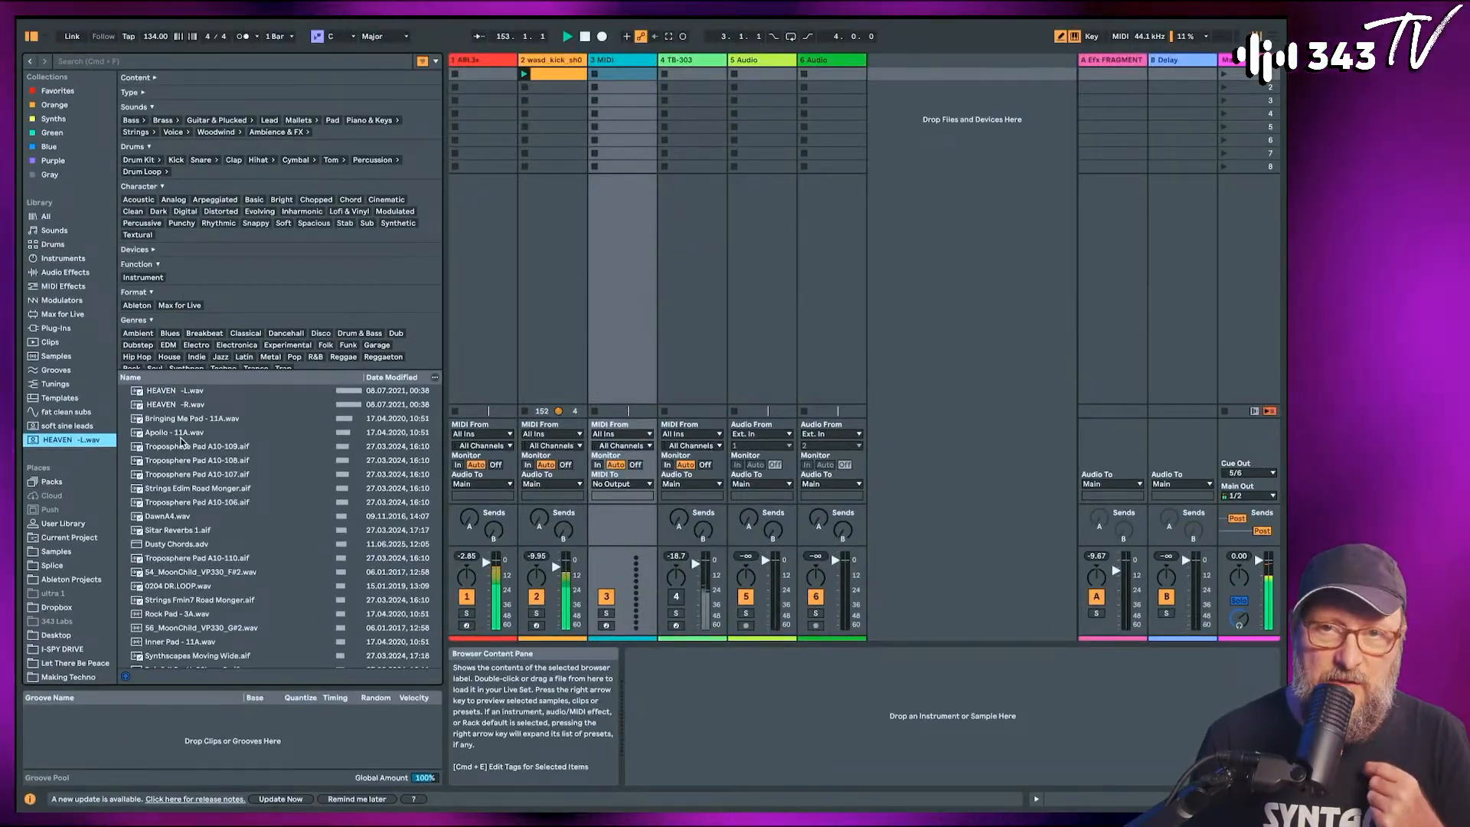
Browse the Drums library, filtered to One Shot samples tagged Hihat and Closed Hihat.
click(121, 62)
click(63, 244)
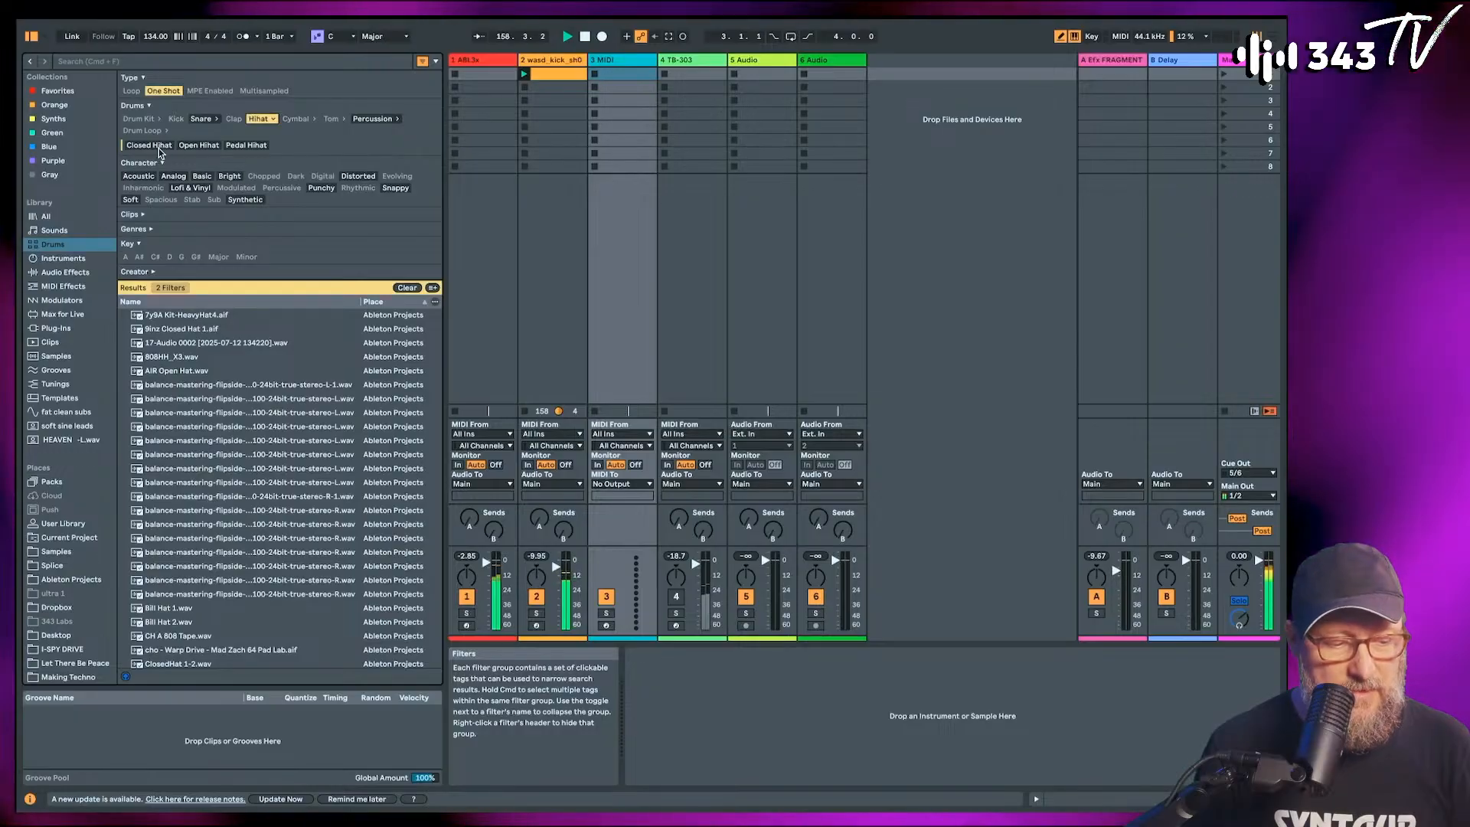
click(178, 177)
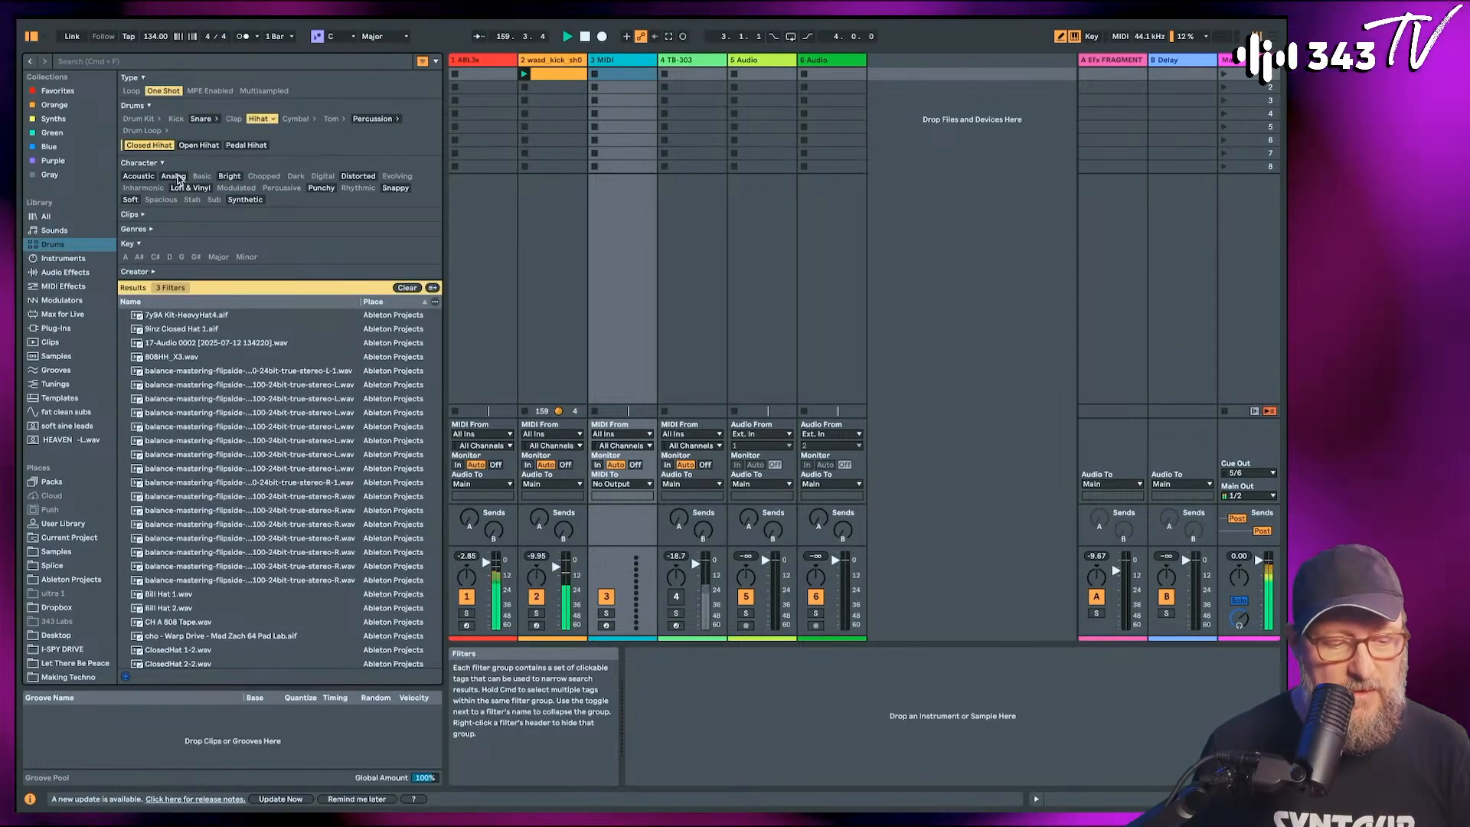
Narrow the closed hi-hats to the Synthetic character and audition the first three Hihat Closed DECAP samples.
click(244, 201)
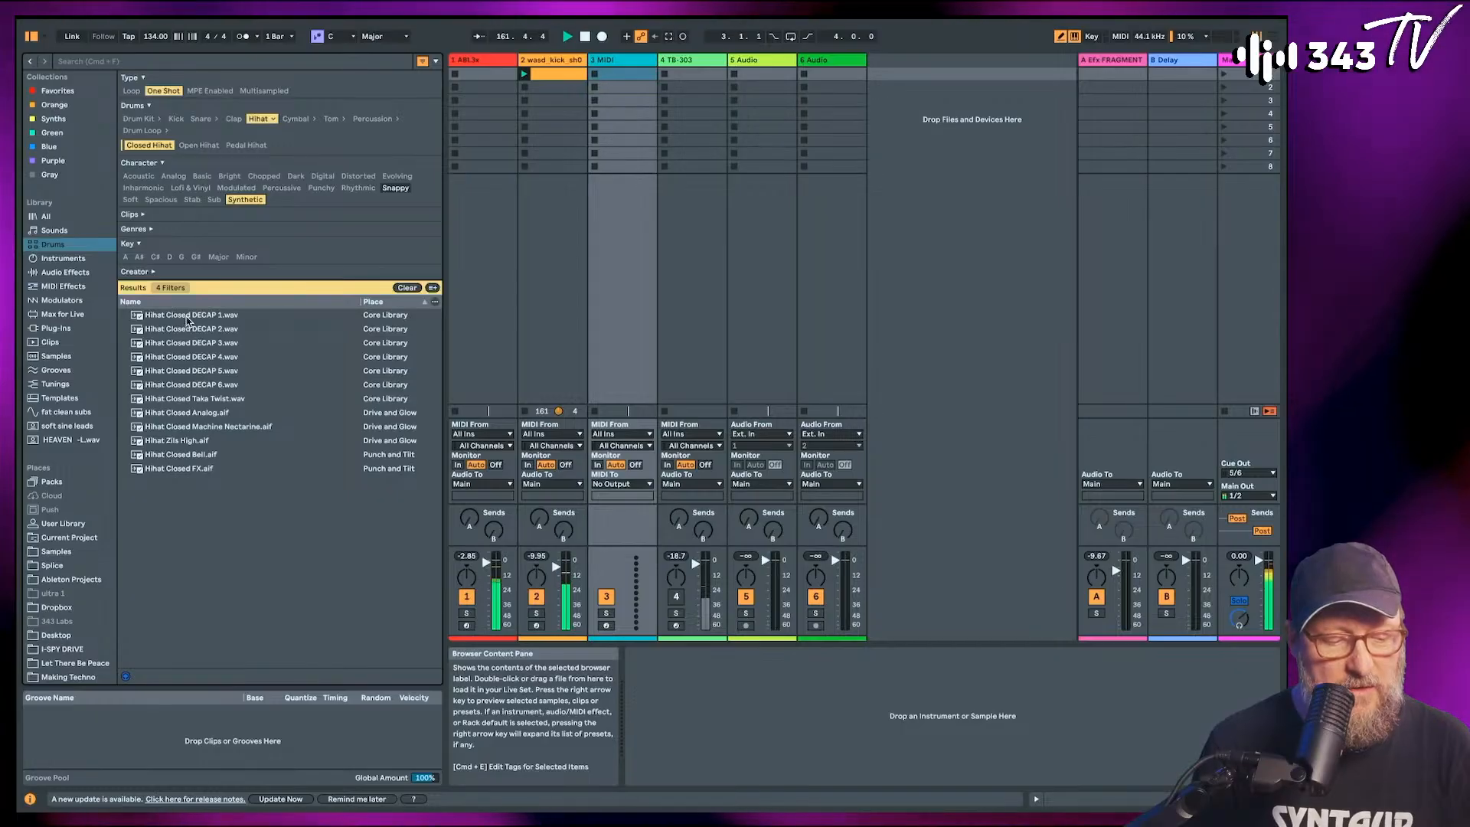
click(187, 316)
key(Down)
key(Down)
Replace the Synthetic filter with Analog and audition the hi-hats from 505 ASR through to Hihat Closed 808 Short Castle.aif.
click(245, 200)
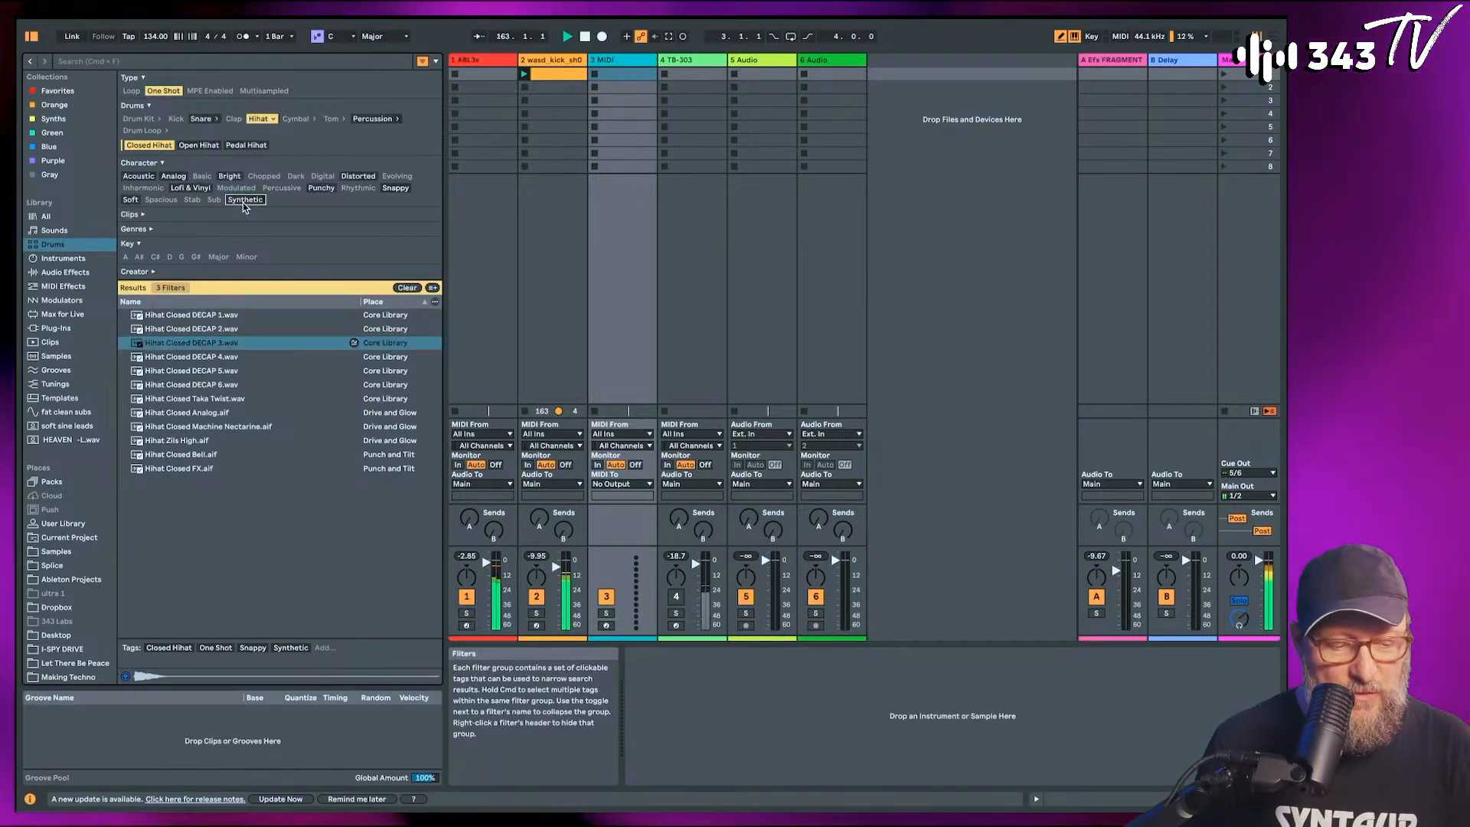
click(173, 177)
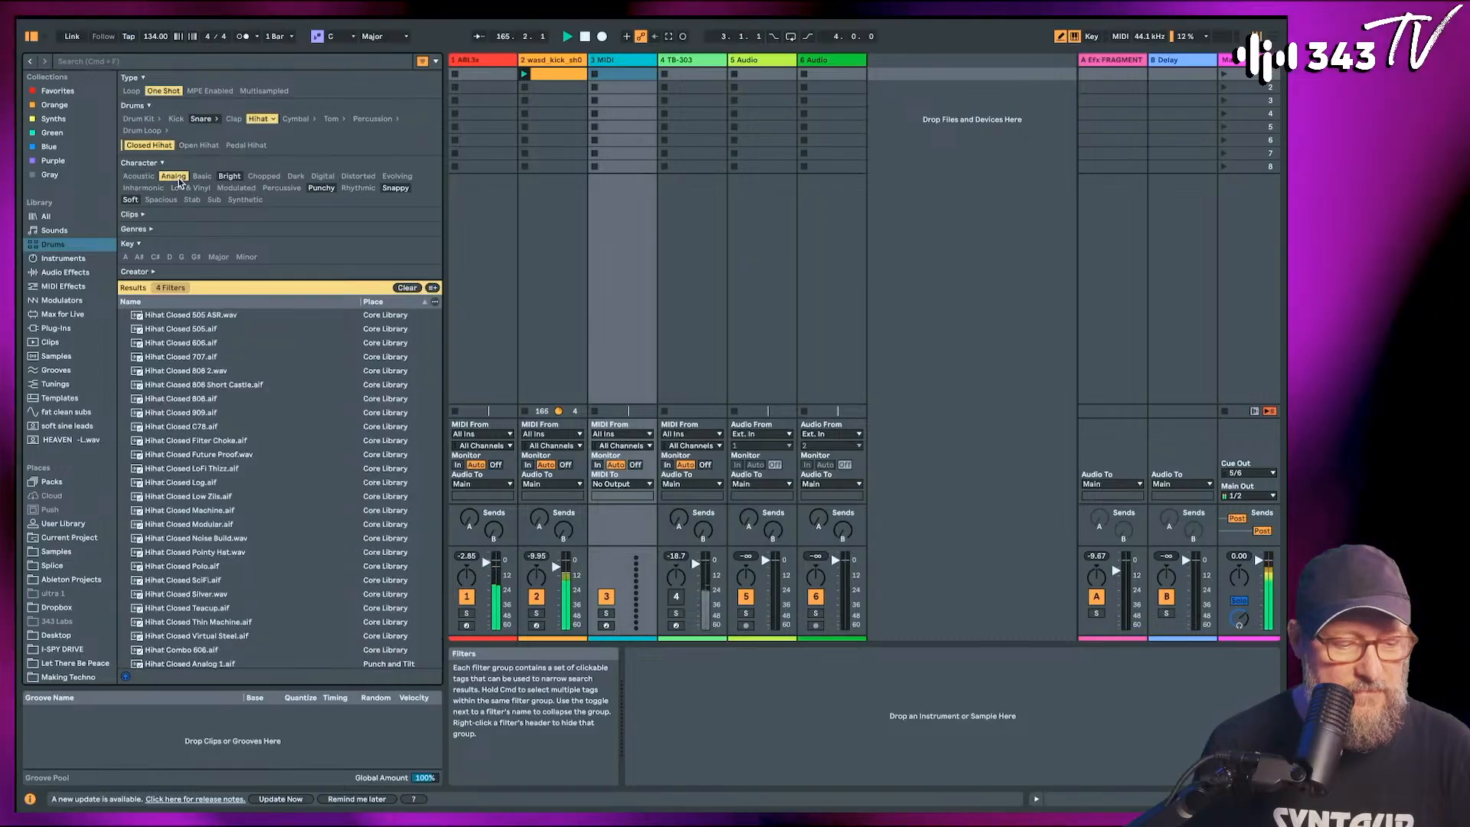
click(191, 317)
key(Down)
key(Down)
key(Down)
key(Down)
key(Down)
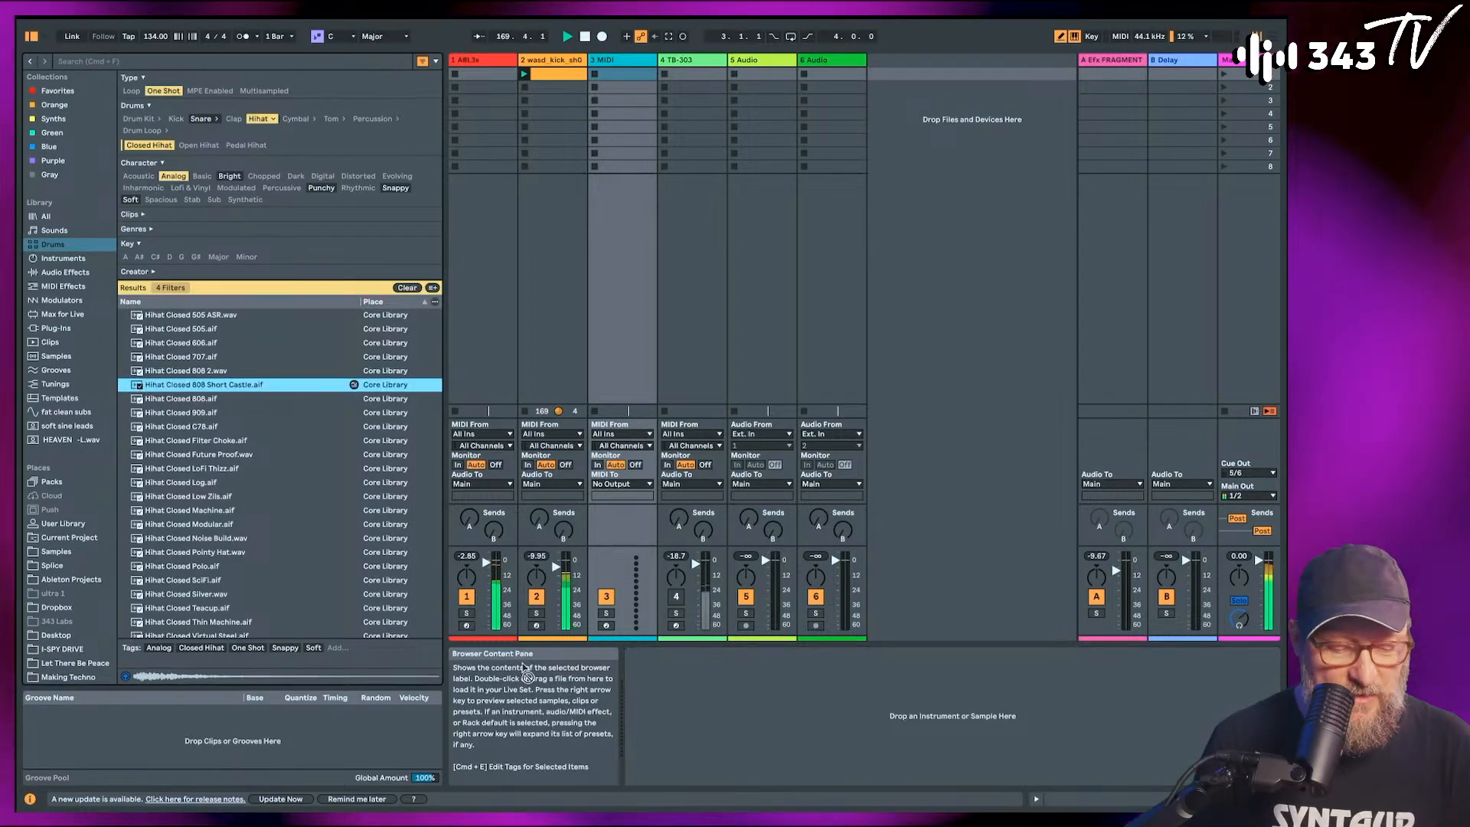
Load Hihat Closed 808 Short Castle.aif as an instrument on the new MIDI track and start playback.
drag(656, 700, 657, 701)
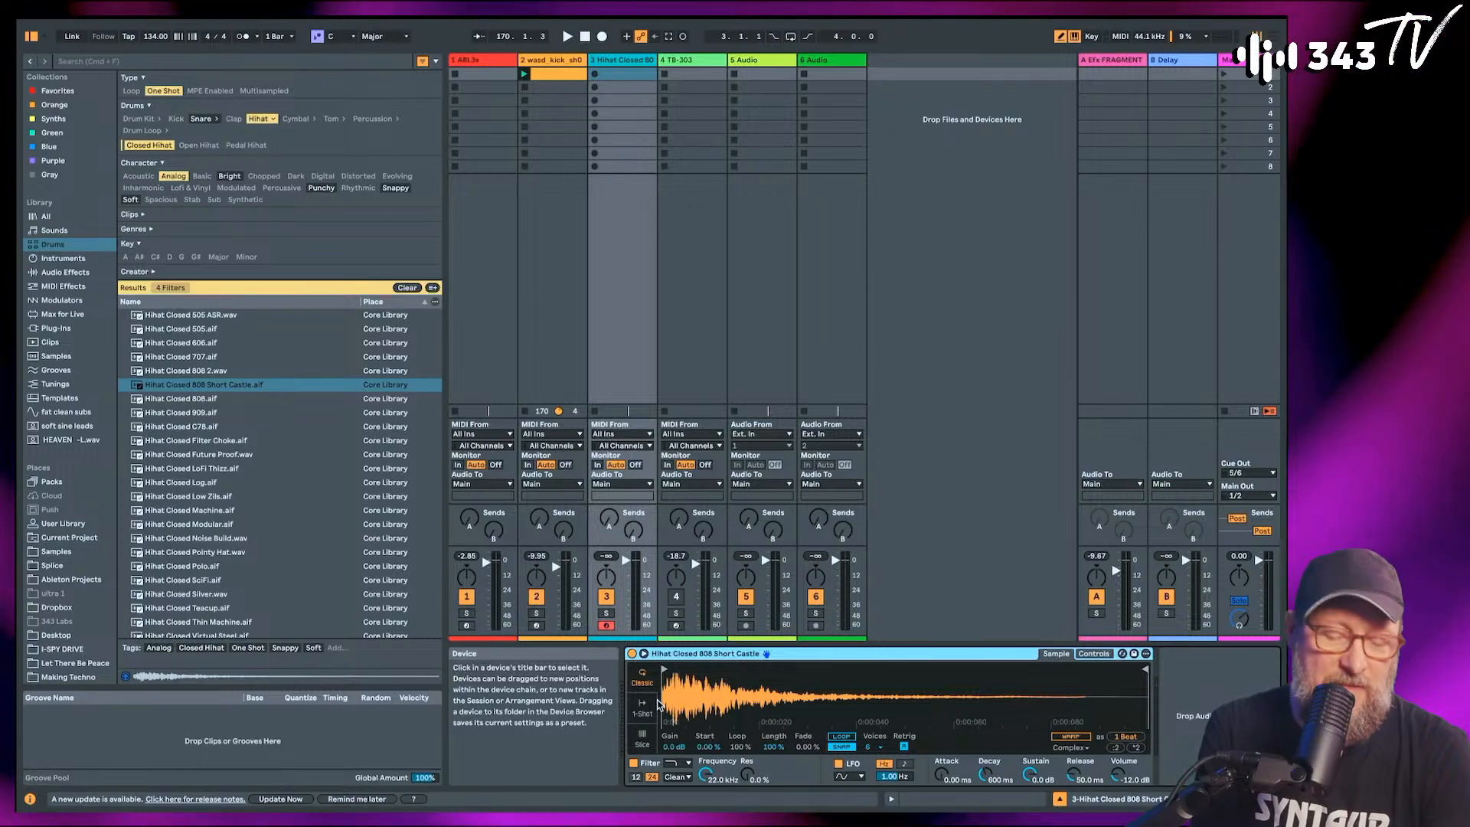
key(space)
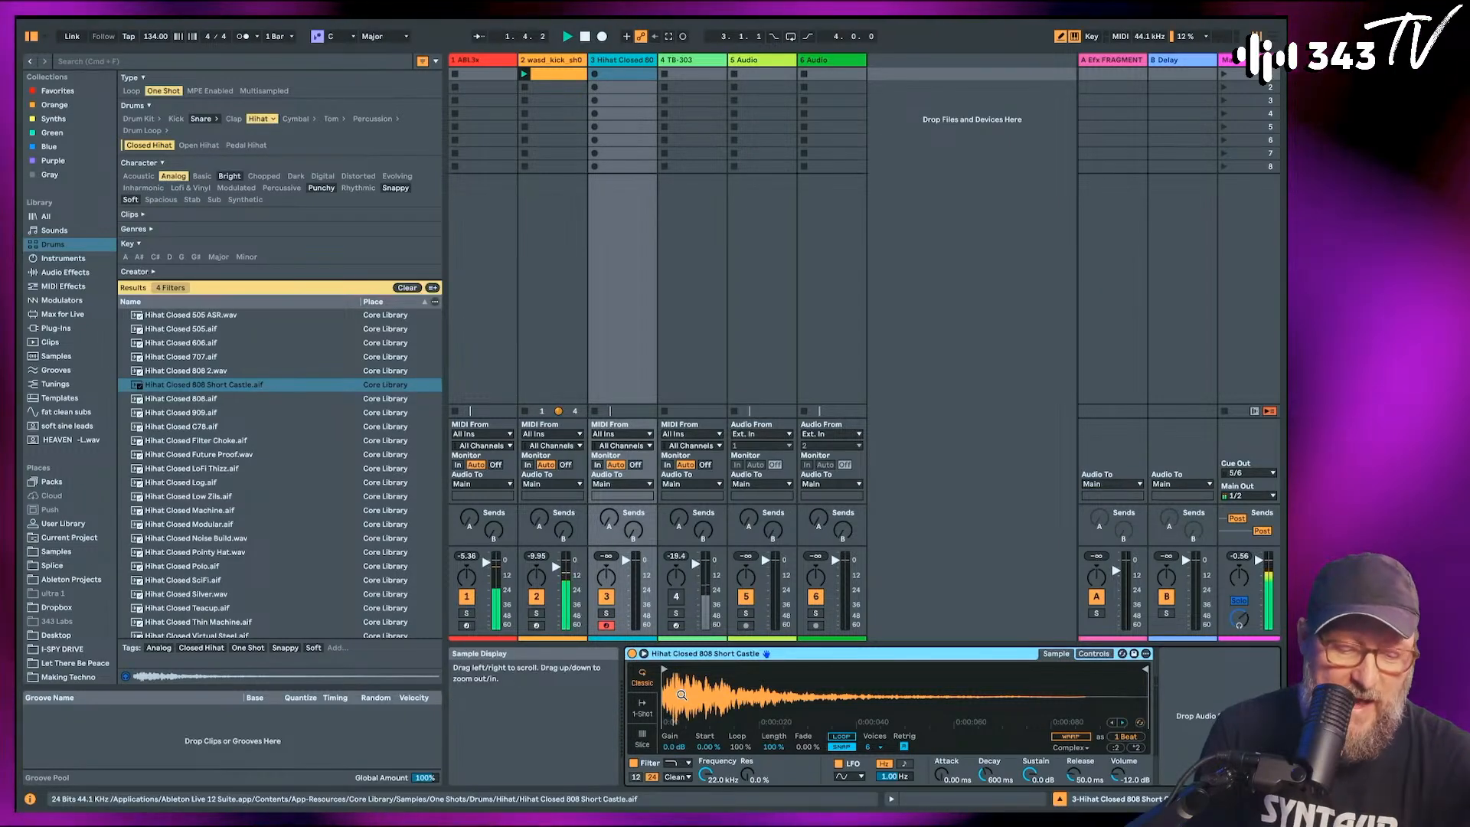
Create a one-bar clip on the hi-hat track and draw four C3 sixteenth notes across the first beat with varied velocities.
key(super+shift+m)
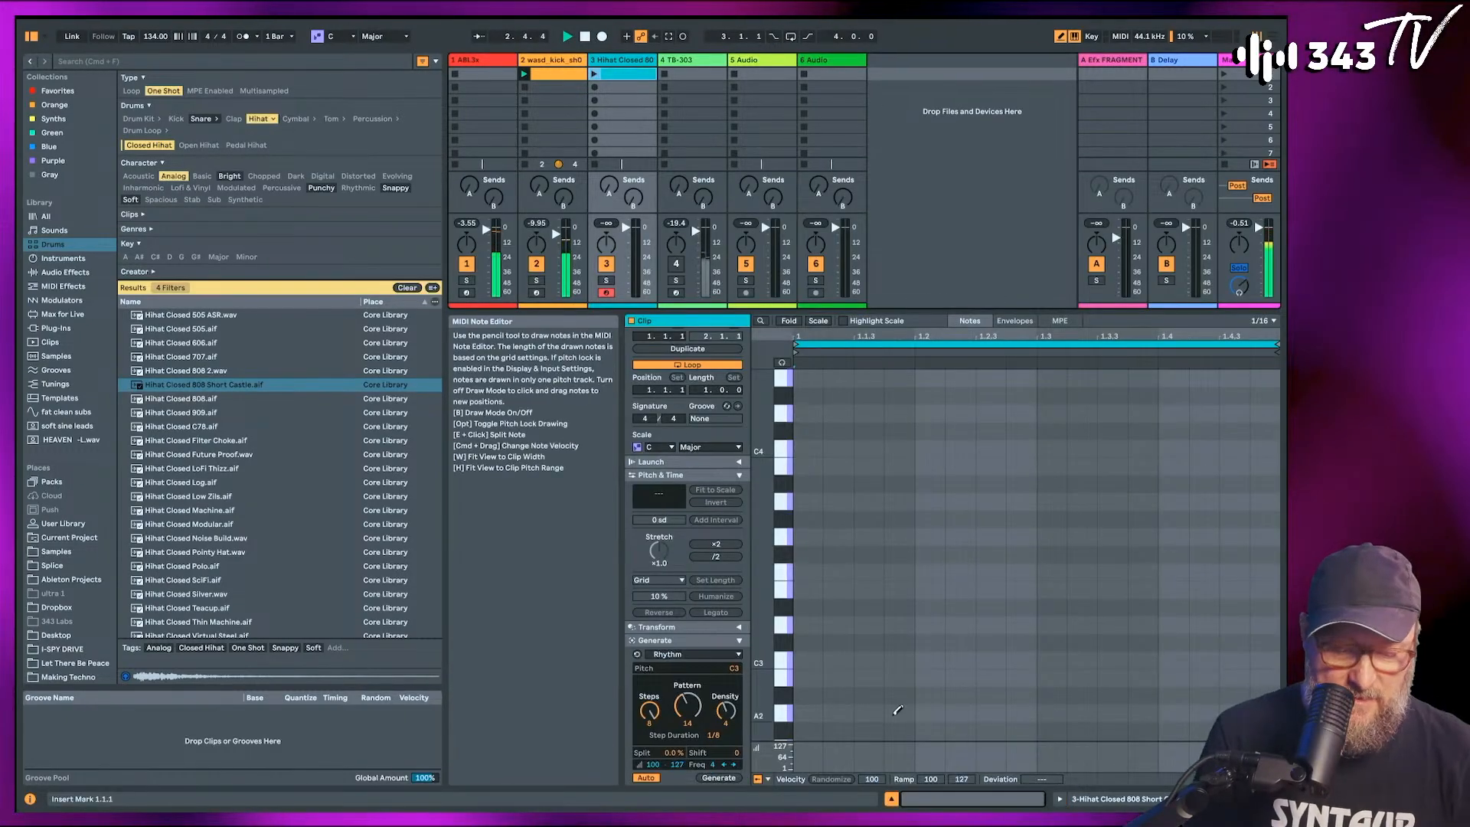
scroll(848, 545, down, 3)
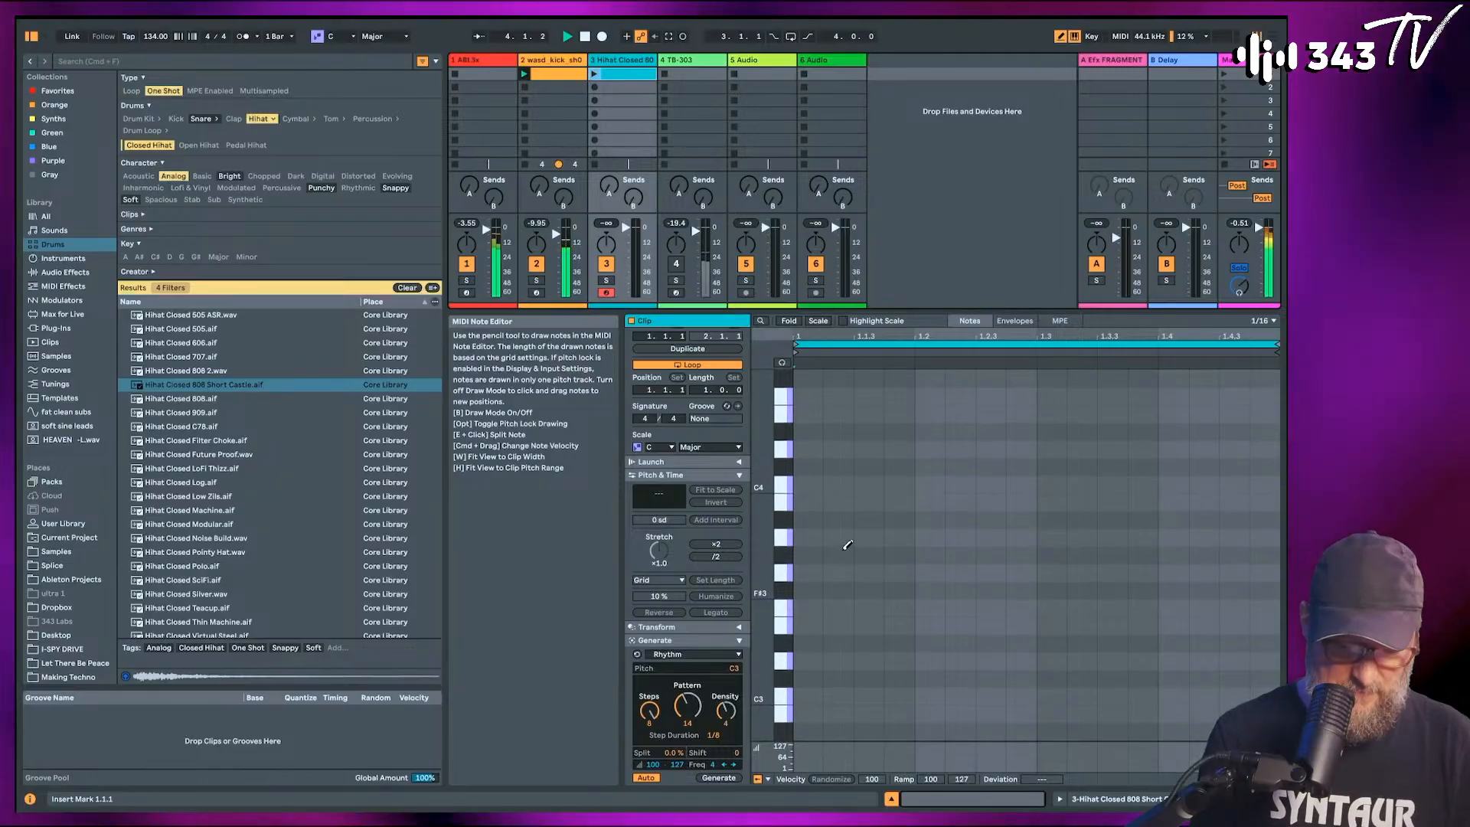
scroll(859, 639, up, 2)
click(814, 654)
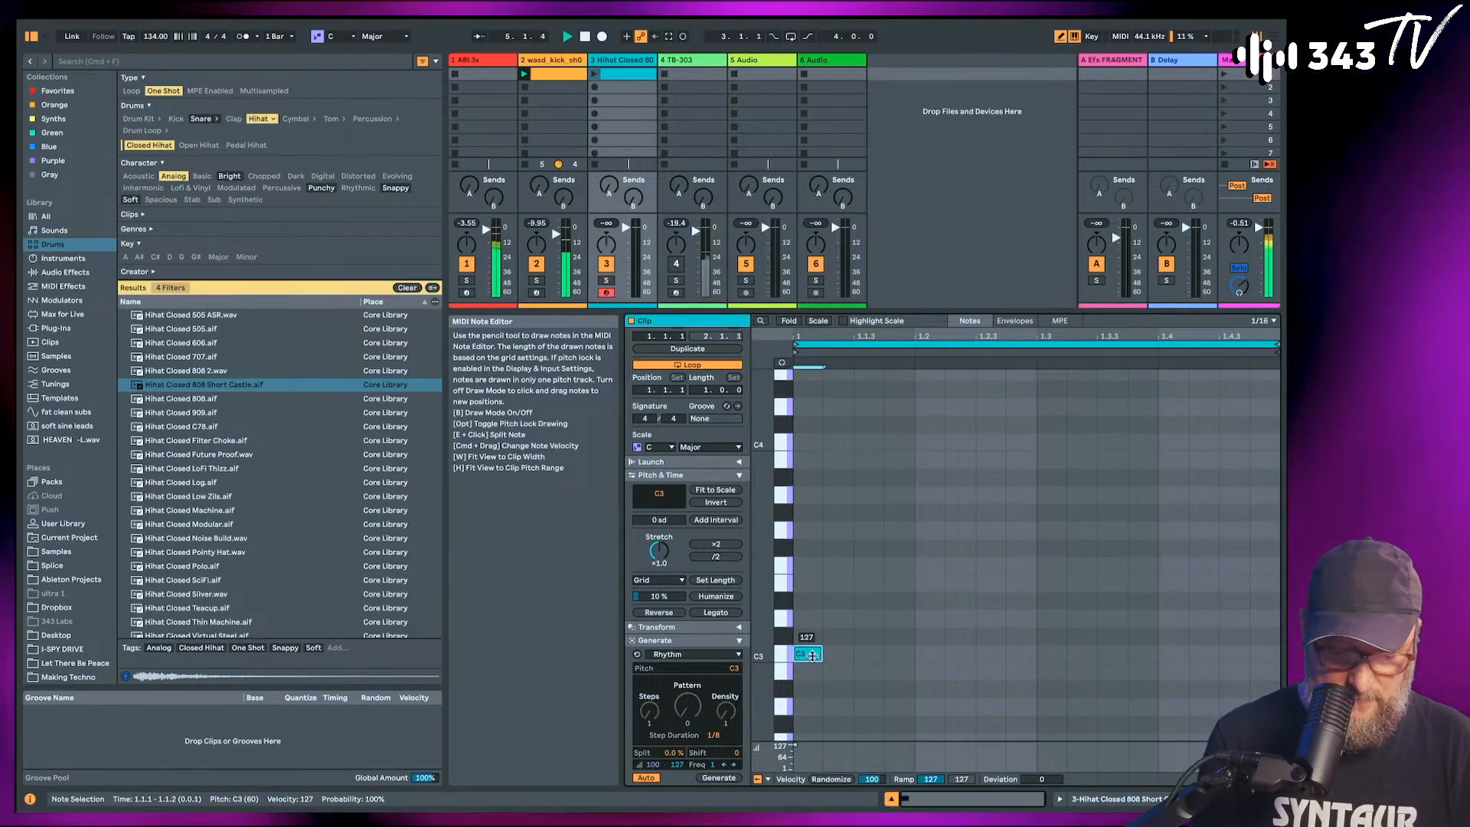
drag(813, 649, 814, 658)
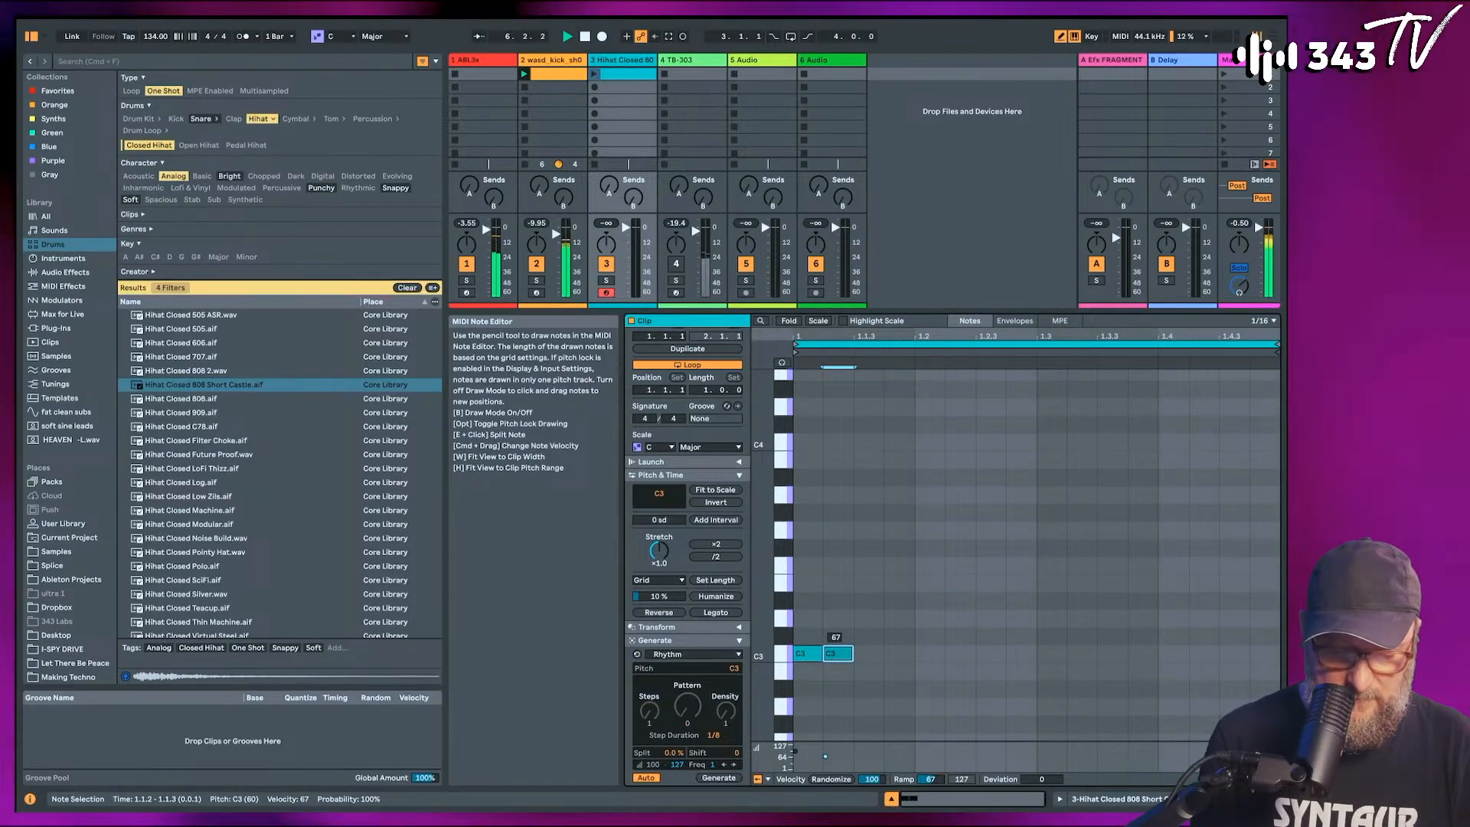
click(872, 653)
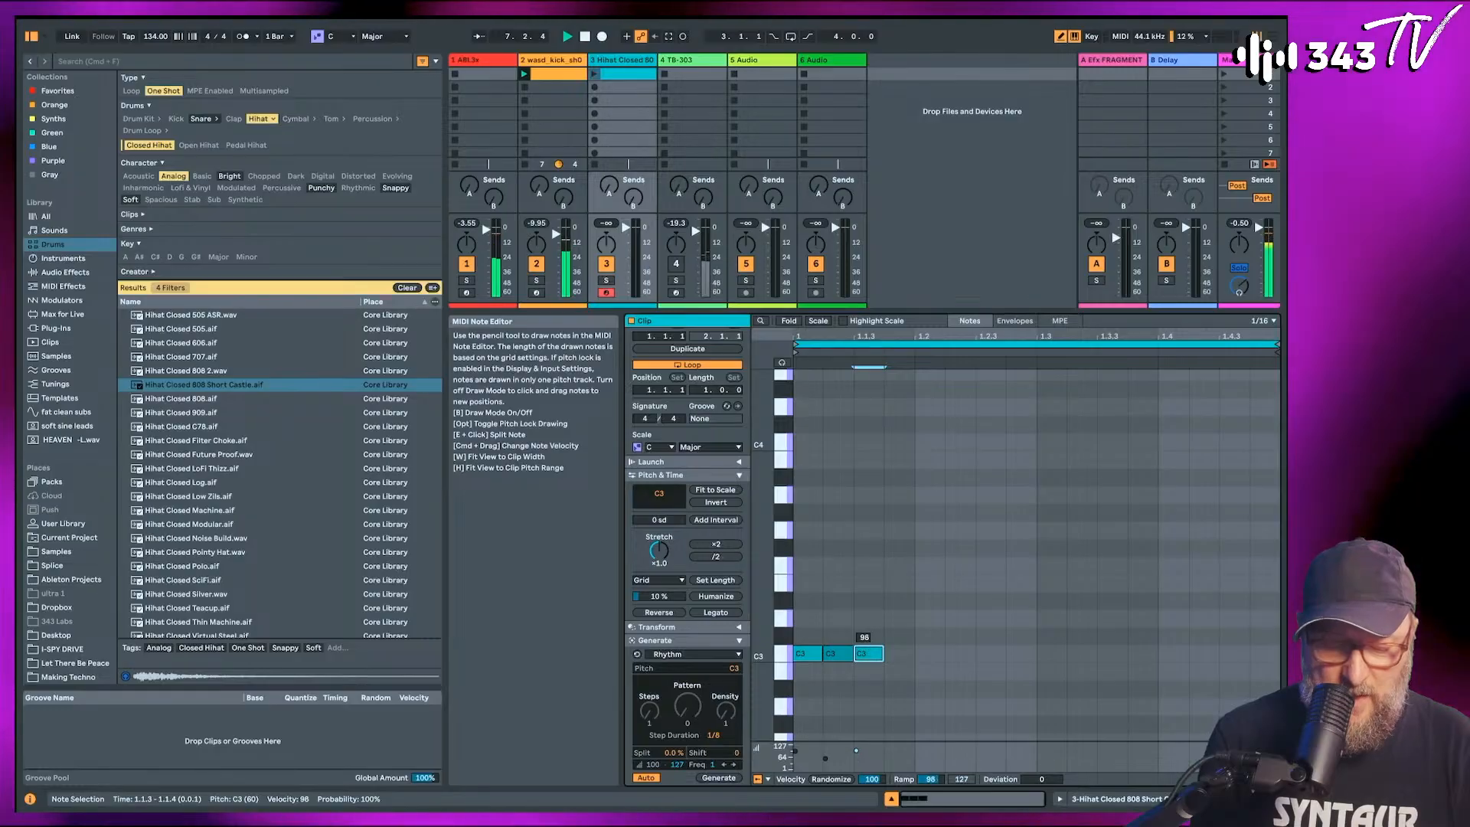
click(901, 653)
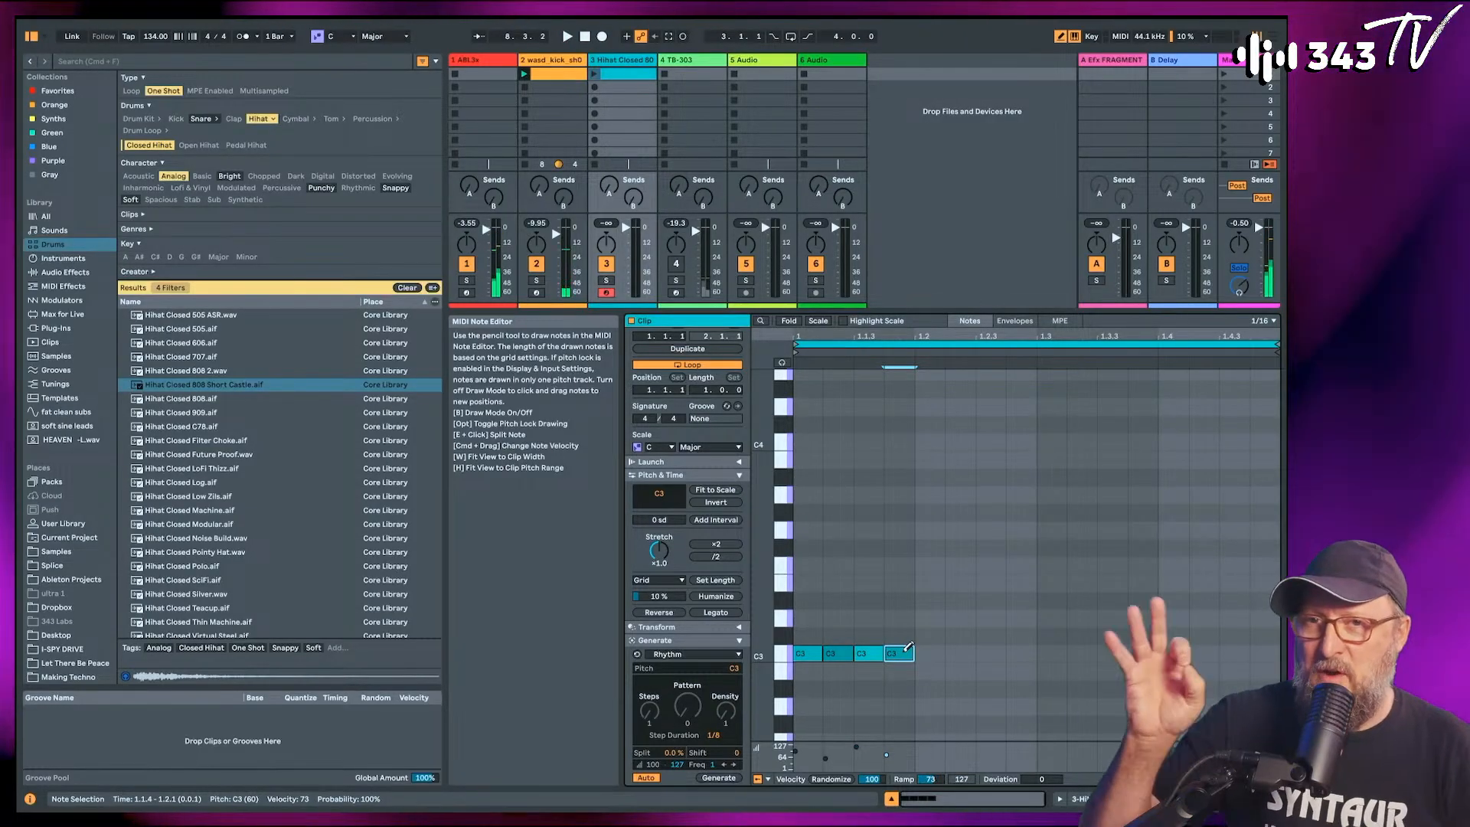
Duplicate the four C3 notes three times to fill the bar and launch the hi-hat clip.
click(786, 656)
key(ctrl+d)
key(ctrl+d)
key(ctrl+d)
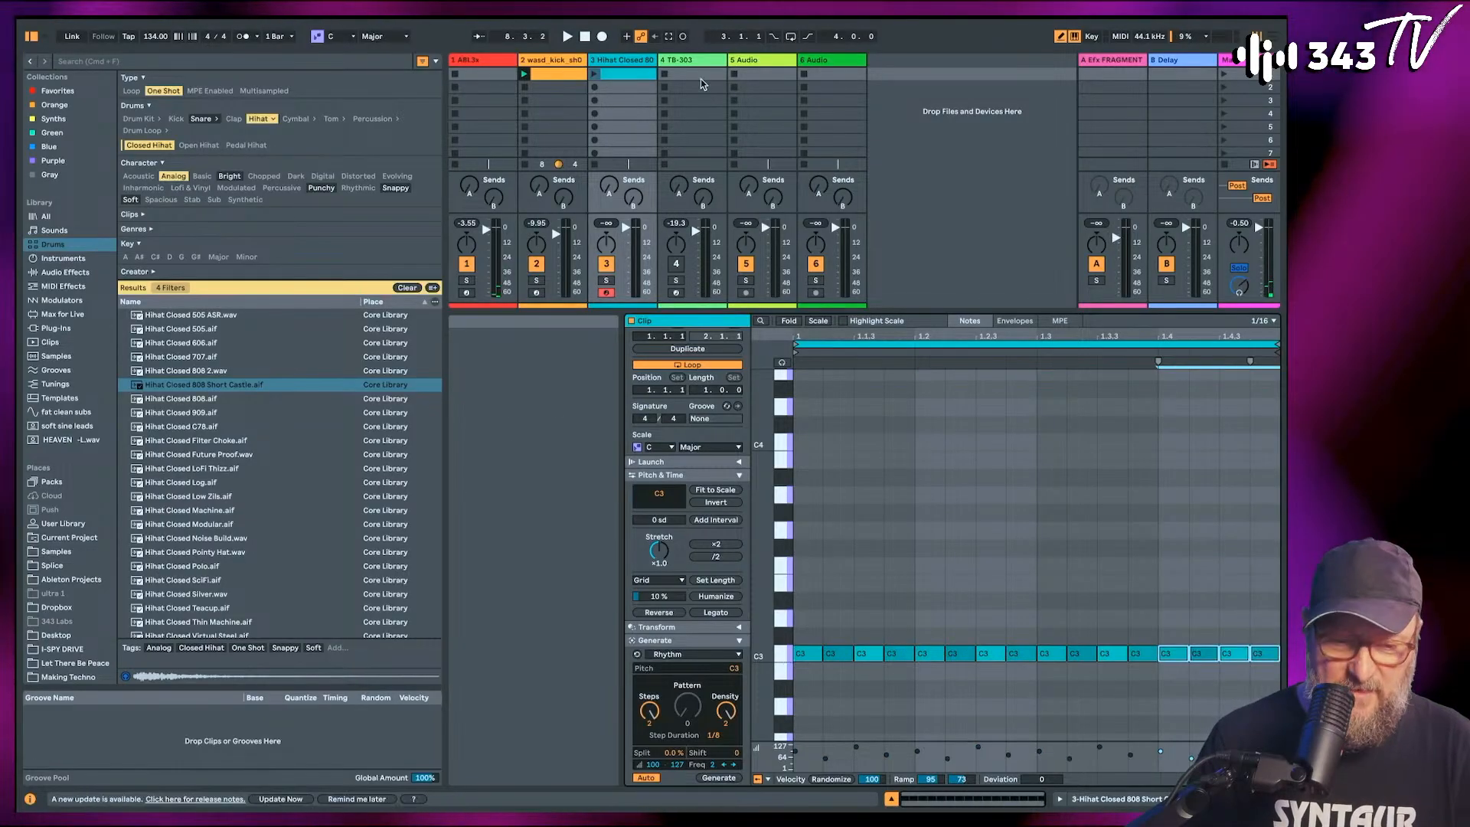
click(594, 74)
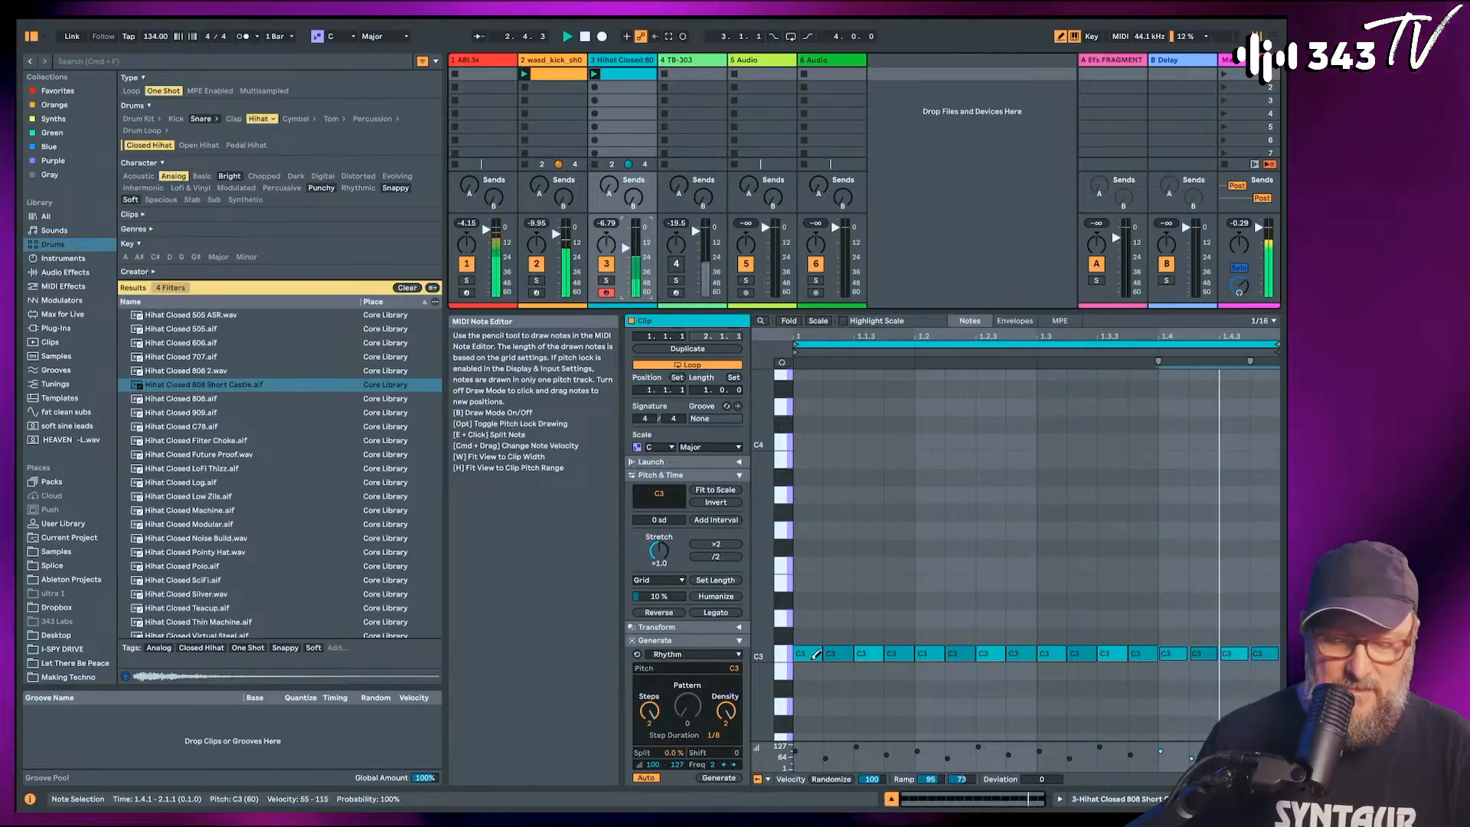
Turn off draw mode and vary individual hi-hat velocities, including 127 at 1.2.3, 18 at 1.3.2, 53 at 1.3.4 and 36 at 1.4.2.
key(b)
click(804, 654)
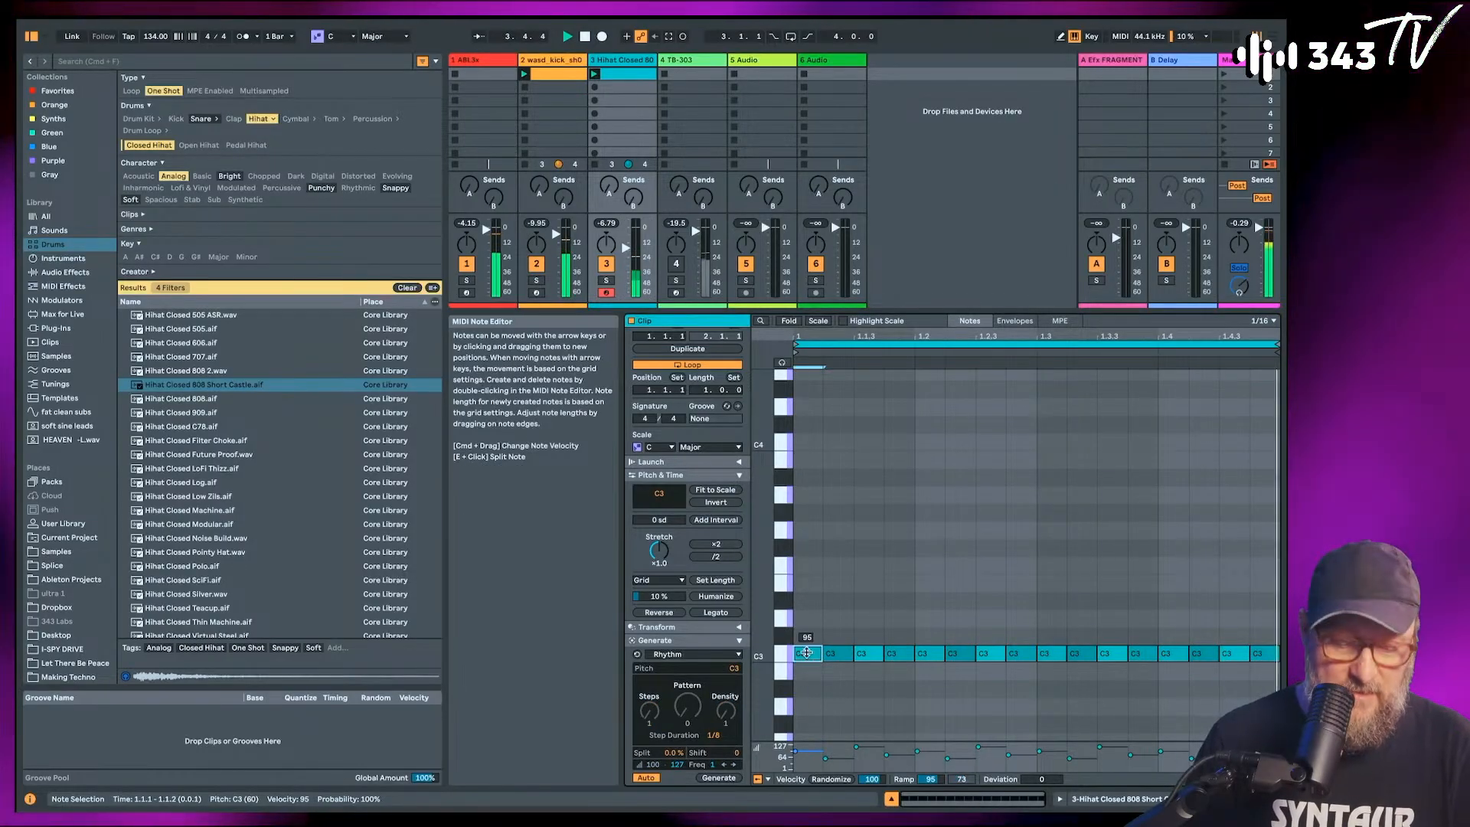
drag(833, 654, 833, 676)
drag(1052, 654, 1081, 660)
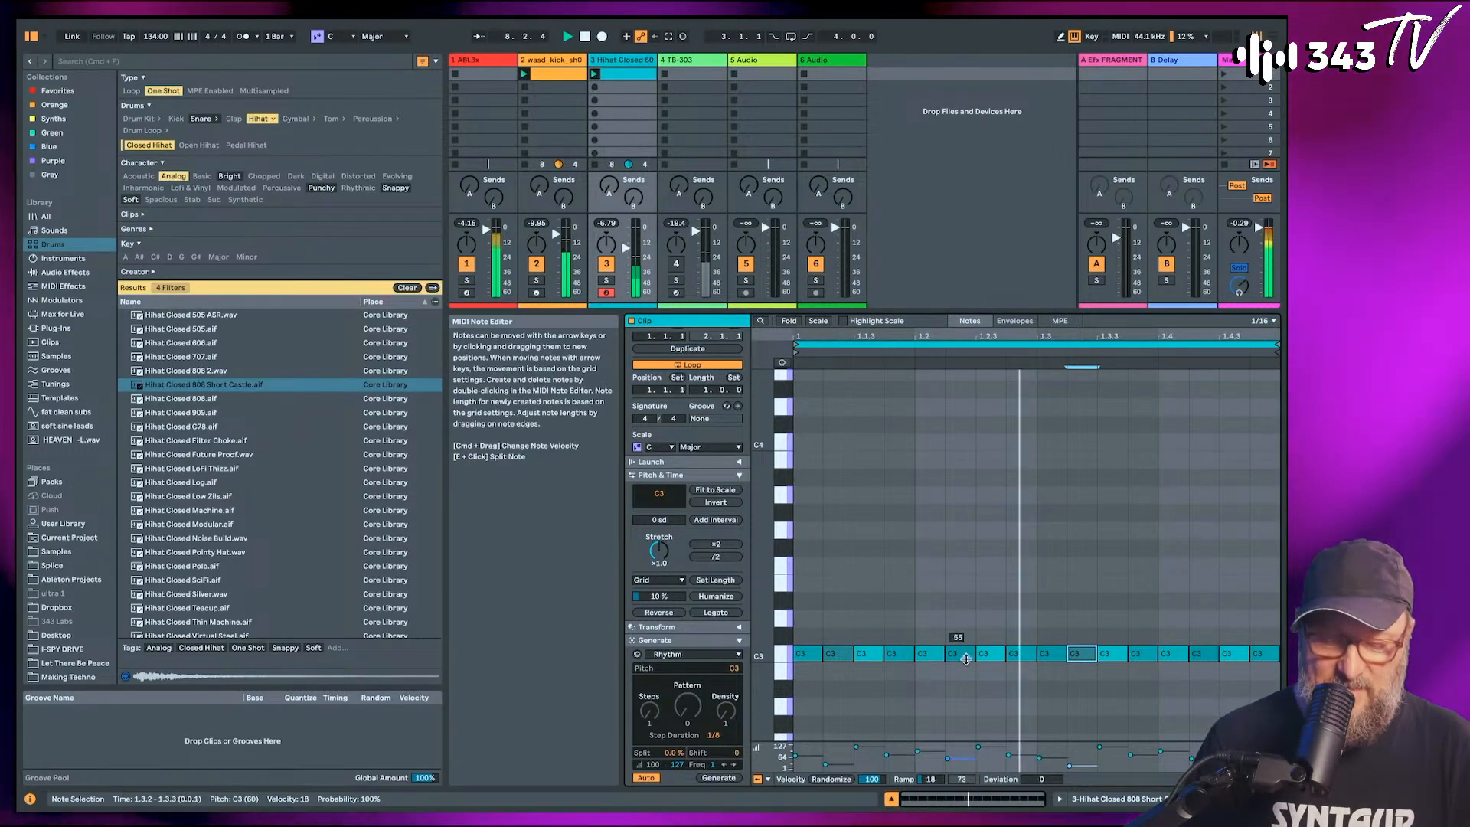
drag(991, 655, 991, 649)
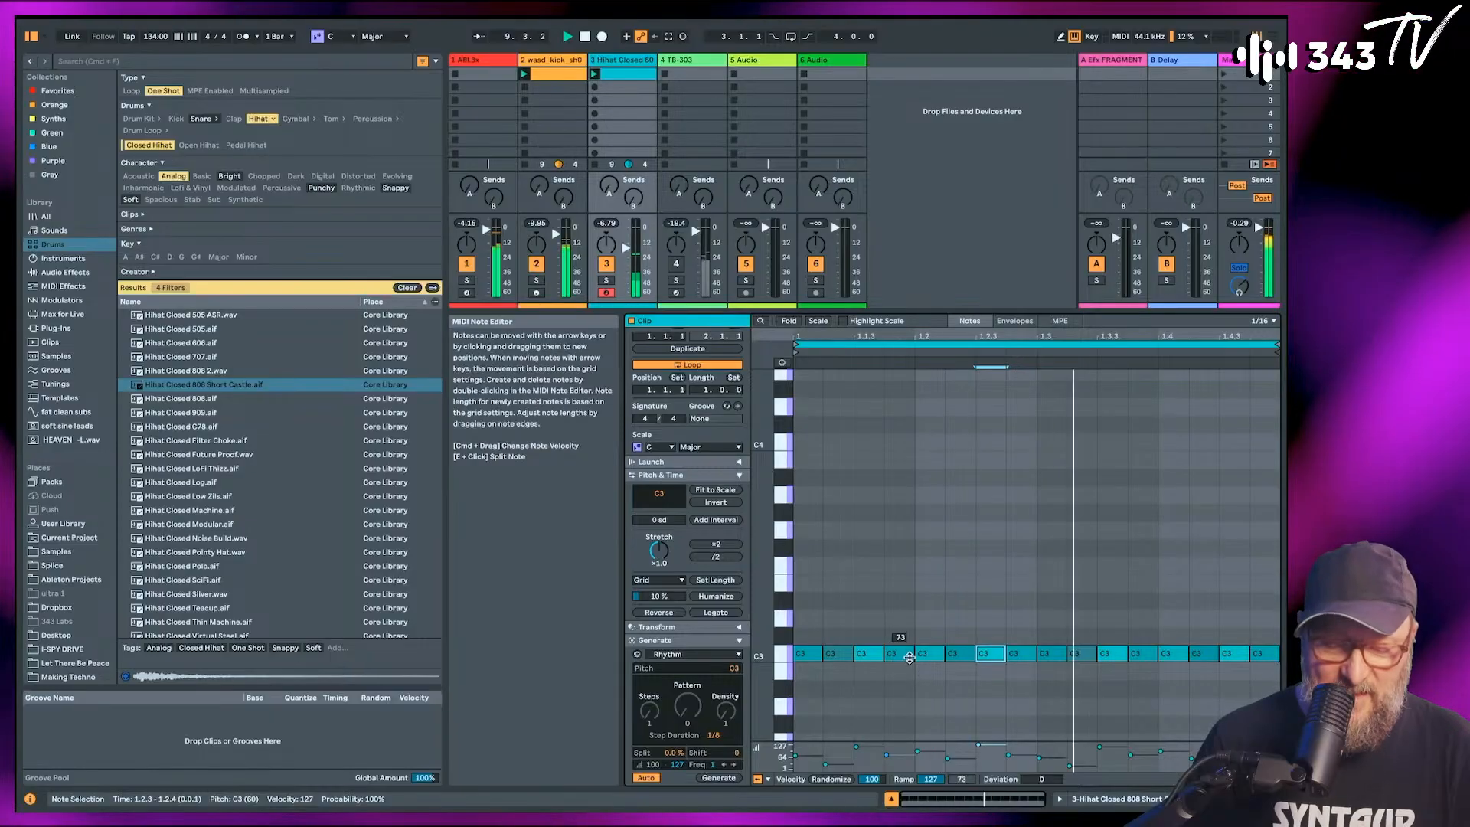
drag(899, 655, 899, 661)
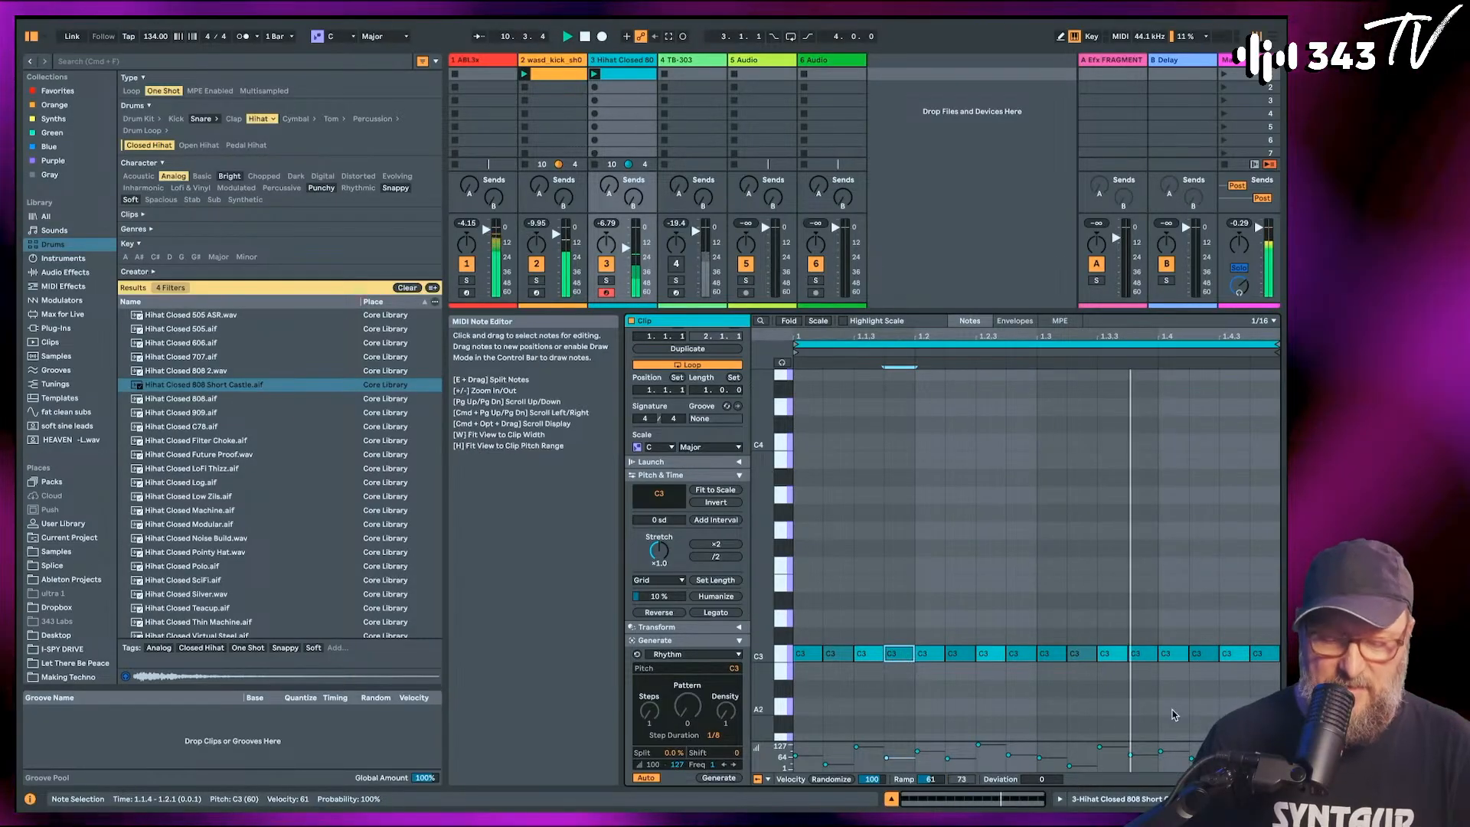
drag(1114, 654, 1117, 656)
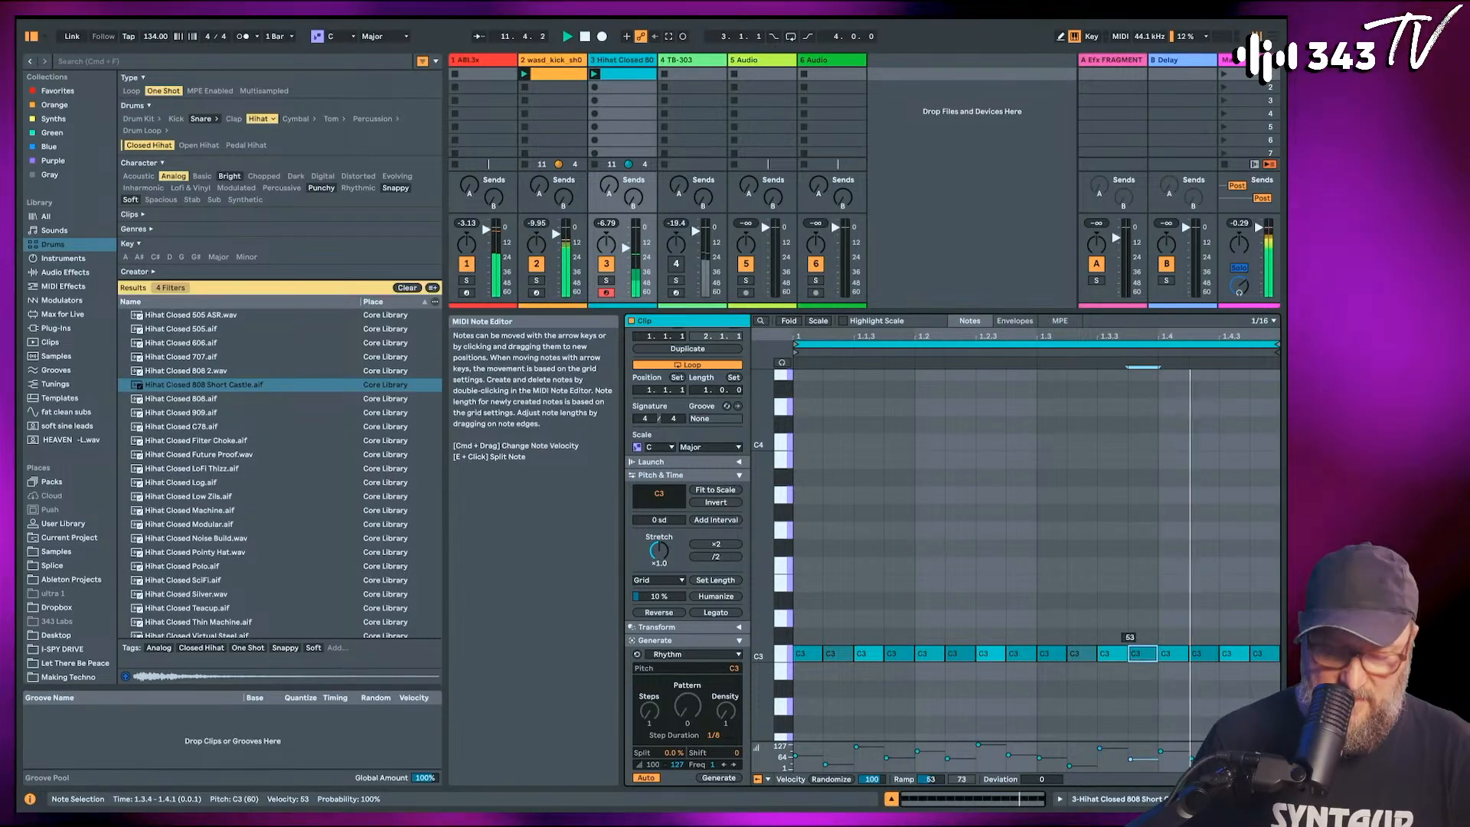
mouse_move(1225, 655)
mouse_down()
mouse_move(1225, 635)
mouse_move(1203, 673)
mouse_up()
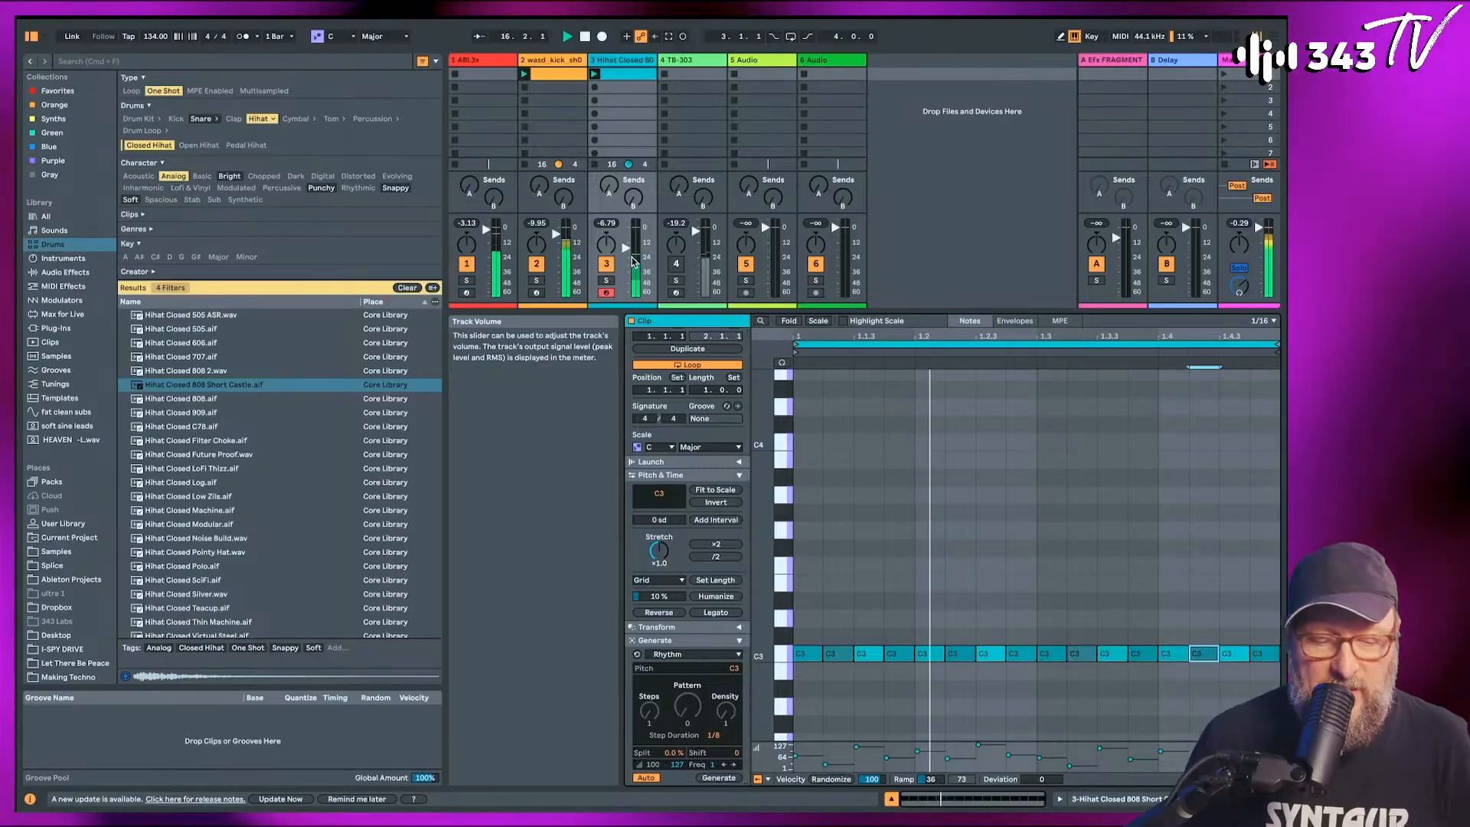
Add a Compressor at the end of the ABL3x track's device chain with threshold -14.3 dB and attack 0.35 ms.
click(480, 61)
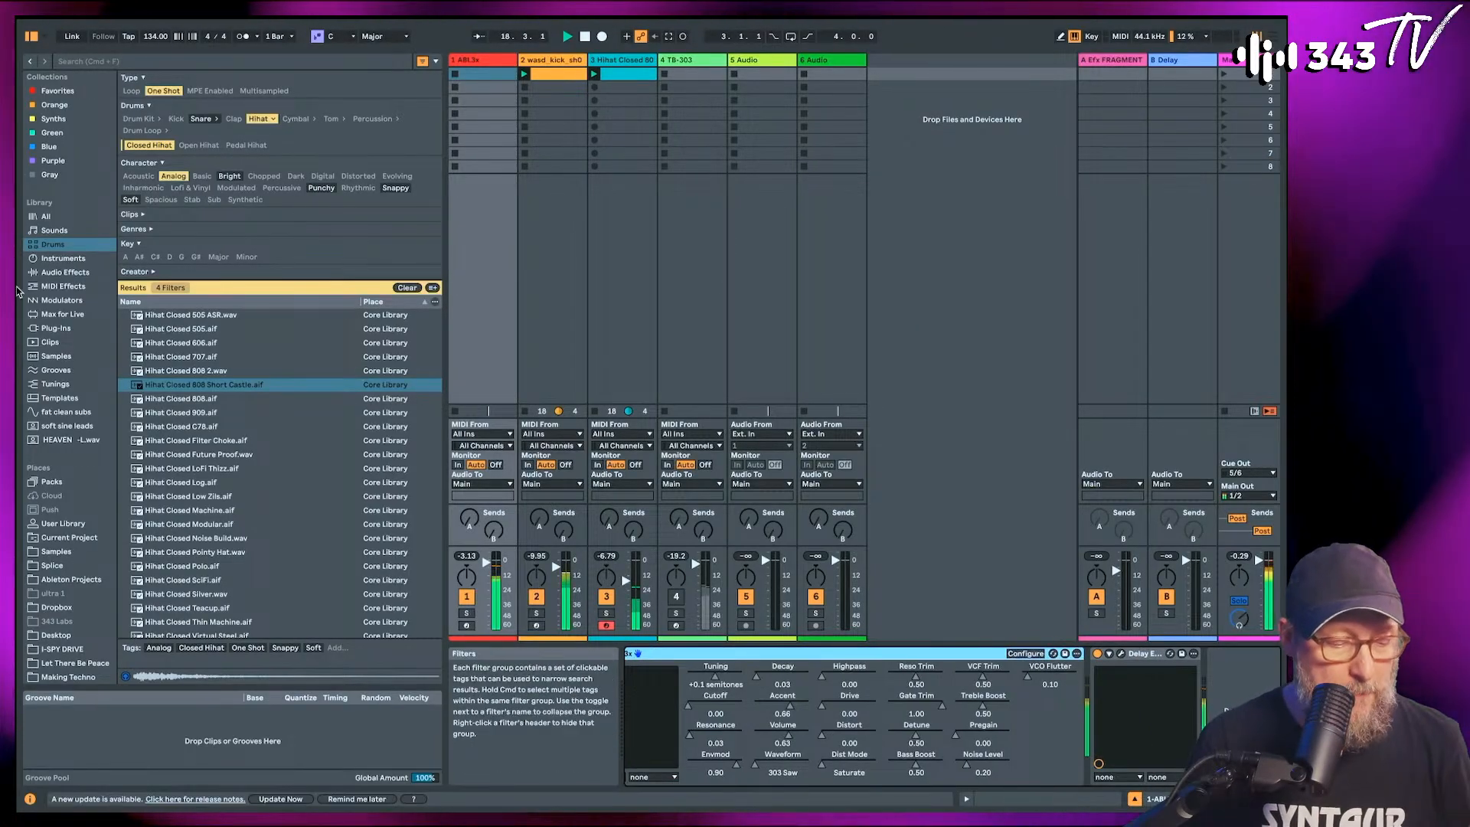
click(63, 274)
double_click(166, 222)
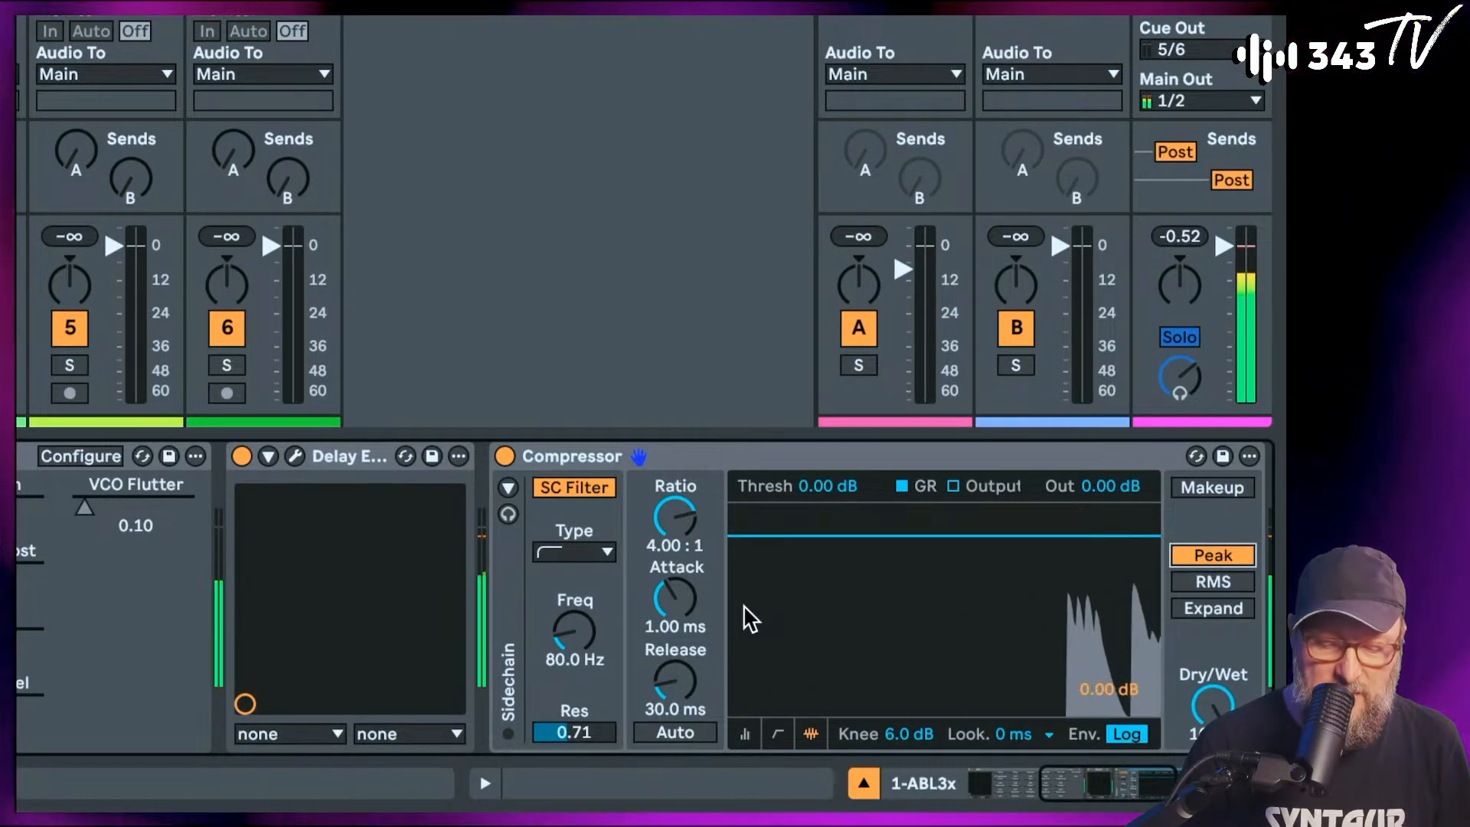
drag(794, 557, 794, 634)
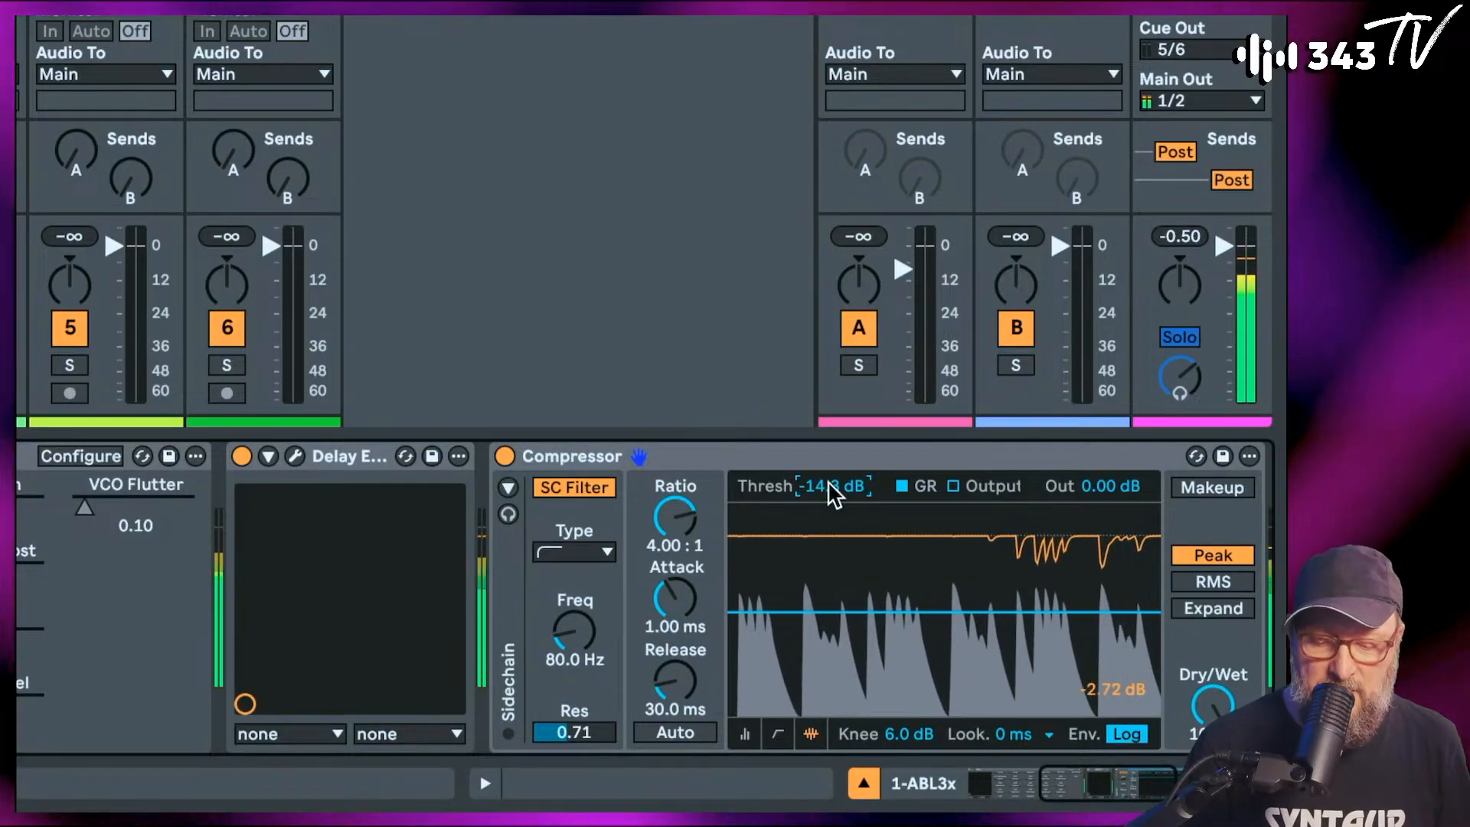
drag(675, 597, 674, 620)
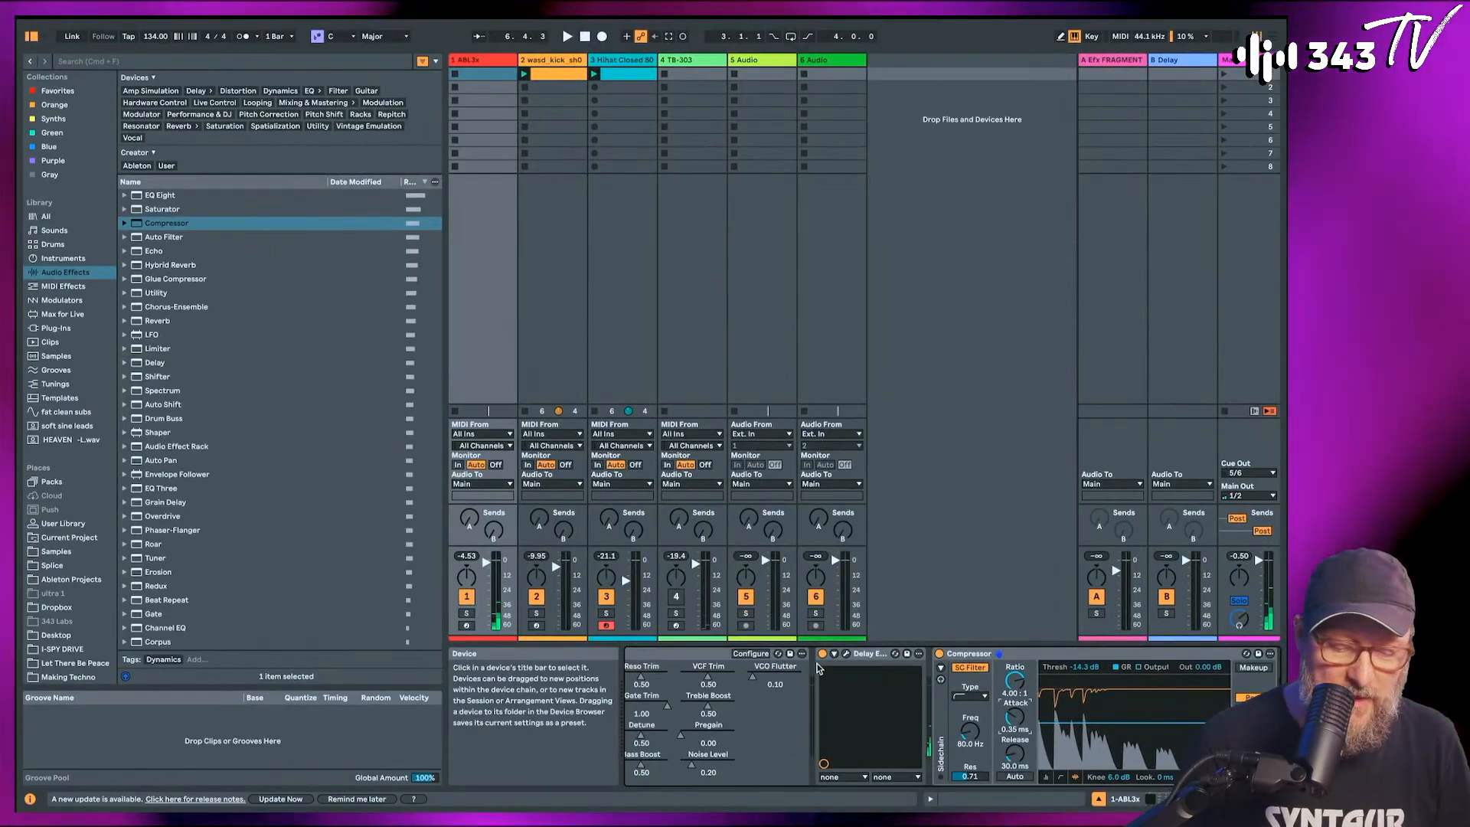
Open the ABL3x plug-in window, examine its Emulation Engine options without changing them, and resume playback.
scroll(766, 689, left, 5)
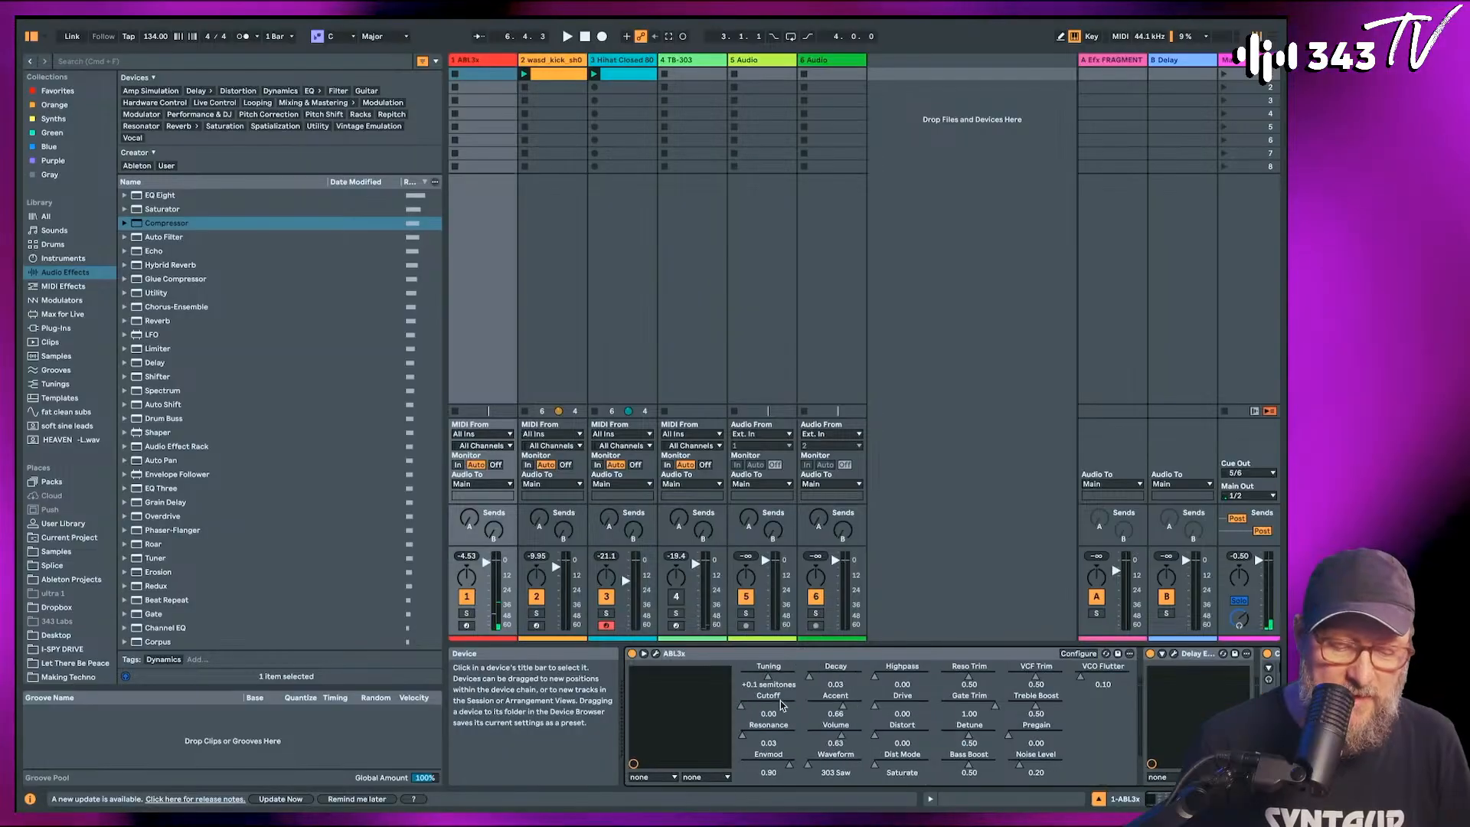
click(655, 655)
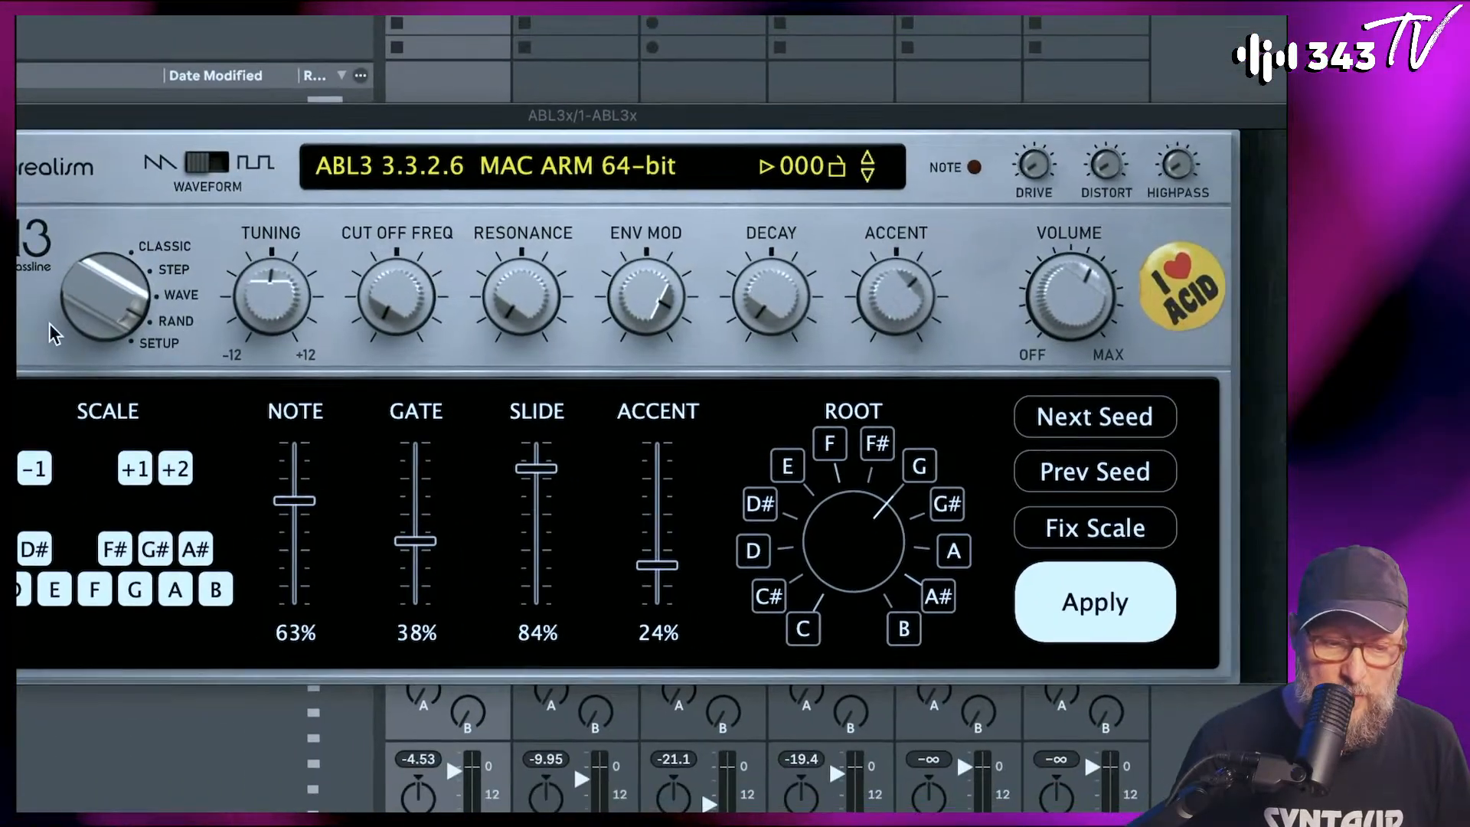
click(540, 165)
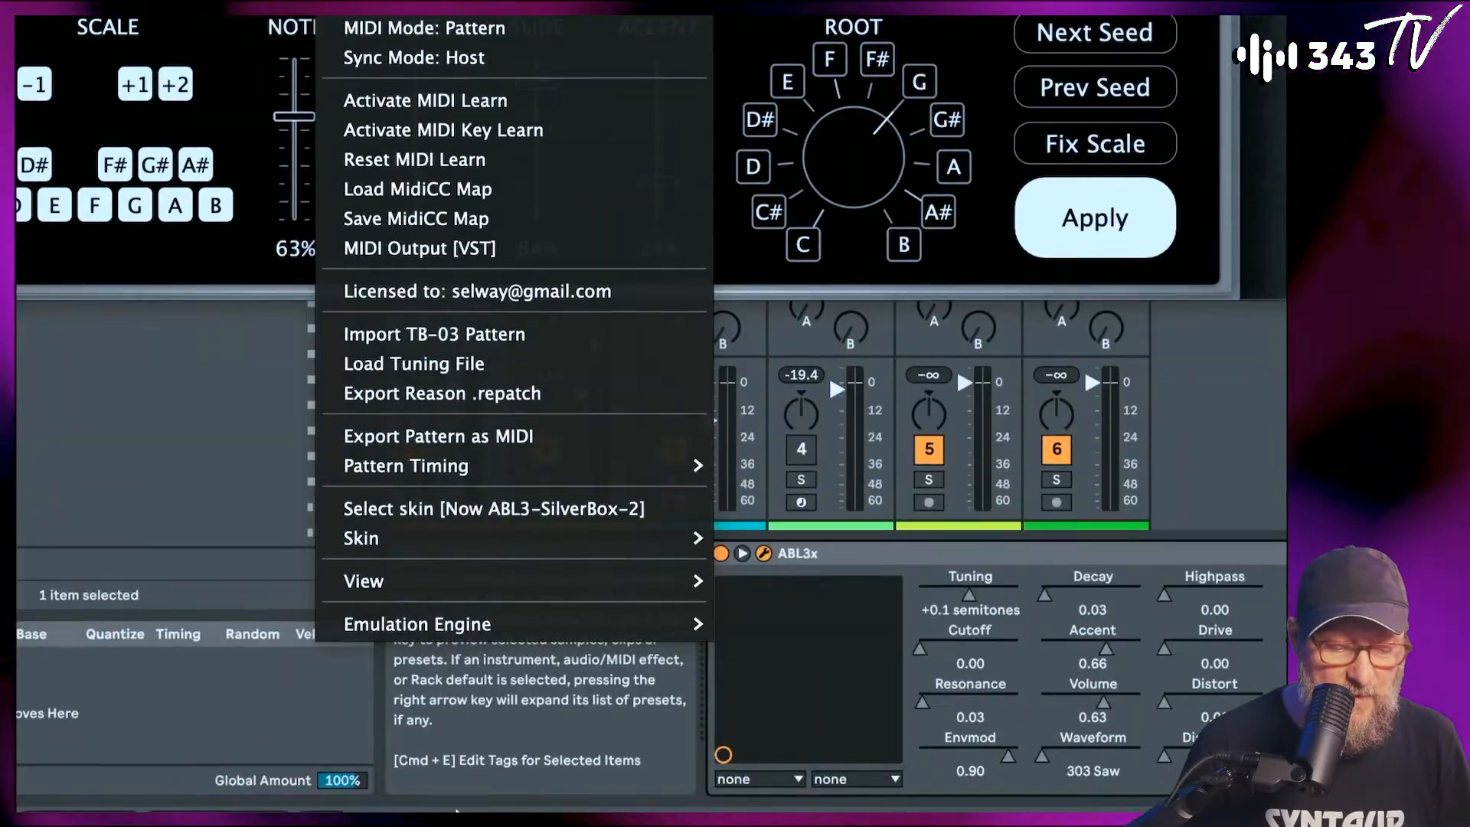
mouse_move(463, 628)
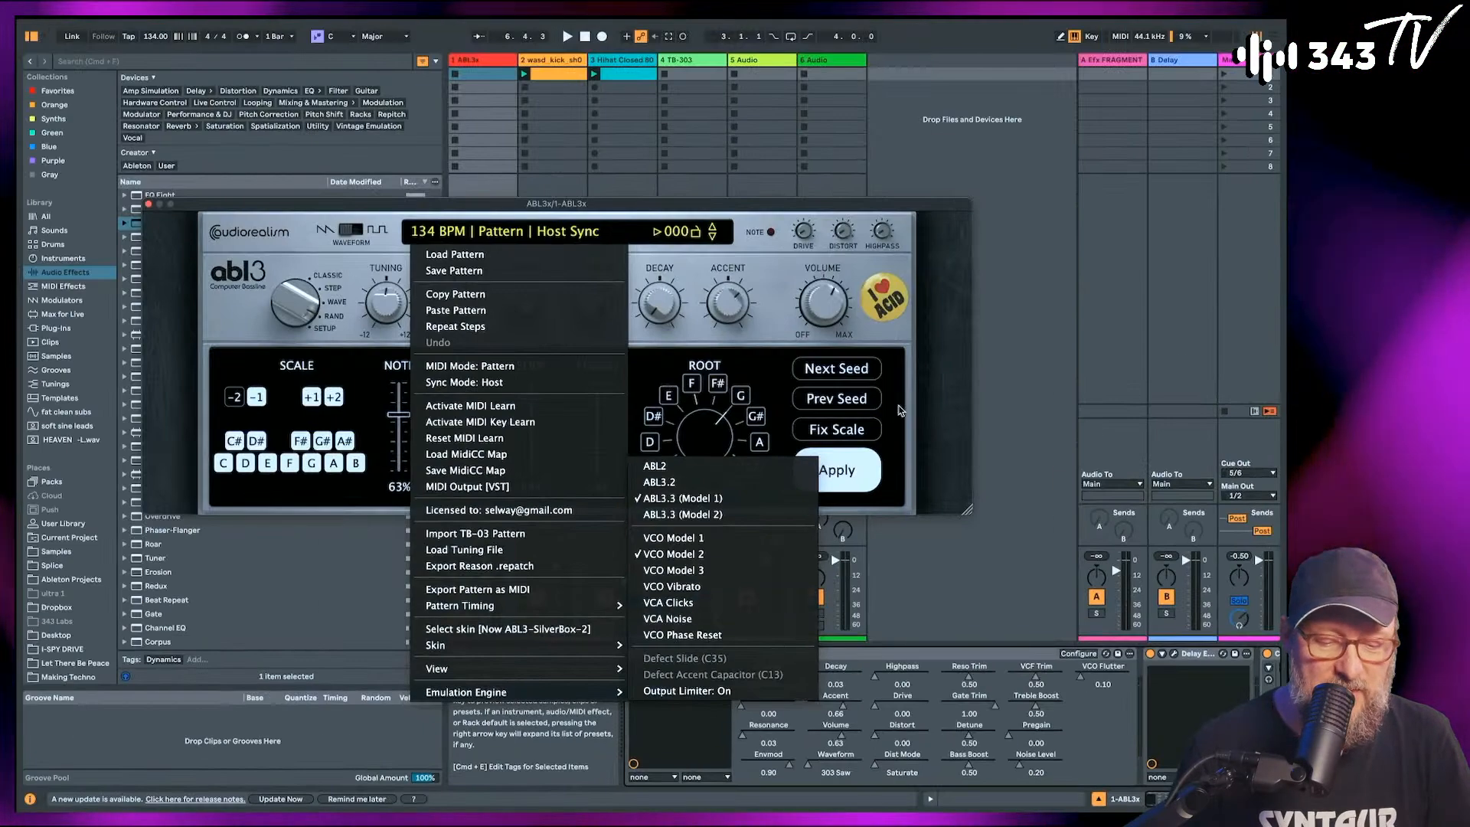
click(921, 249)
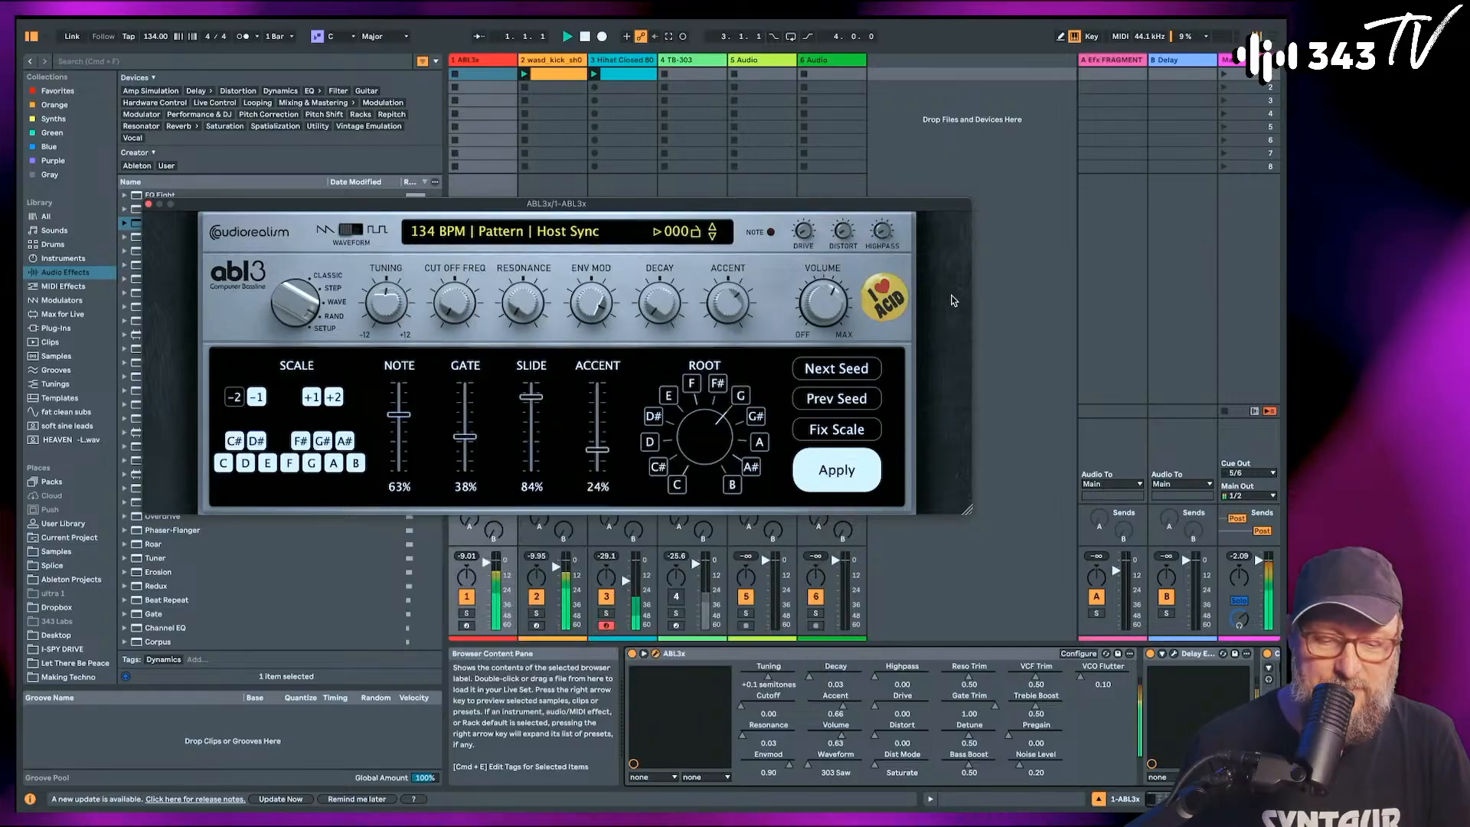
key(space)
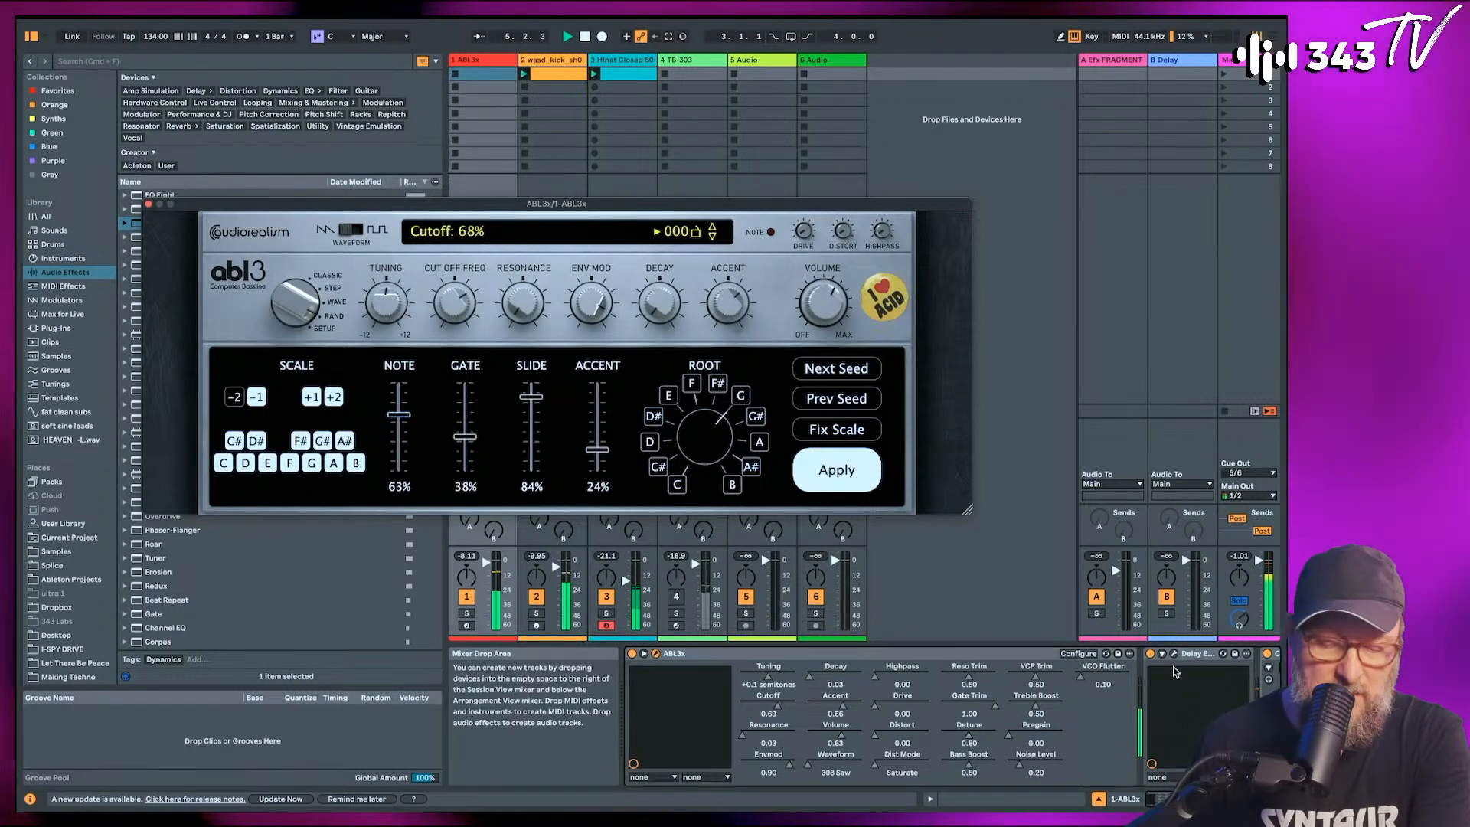
Tighten the ABL3x Compressor to threshold -17.7 dB, ratio about 5.6:1 and attack 0.46 ms, comparing the sound with the sidechain filter off and on.
scroll(1176, 671, right, 5)
drag(1023, 680, 1024, 722)
click(1093, 667)
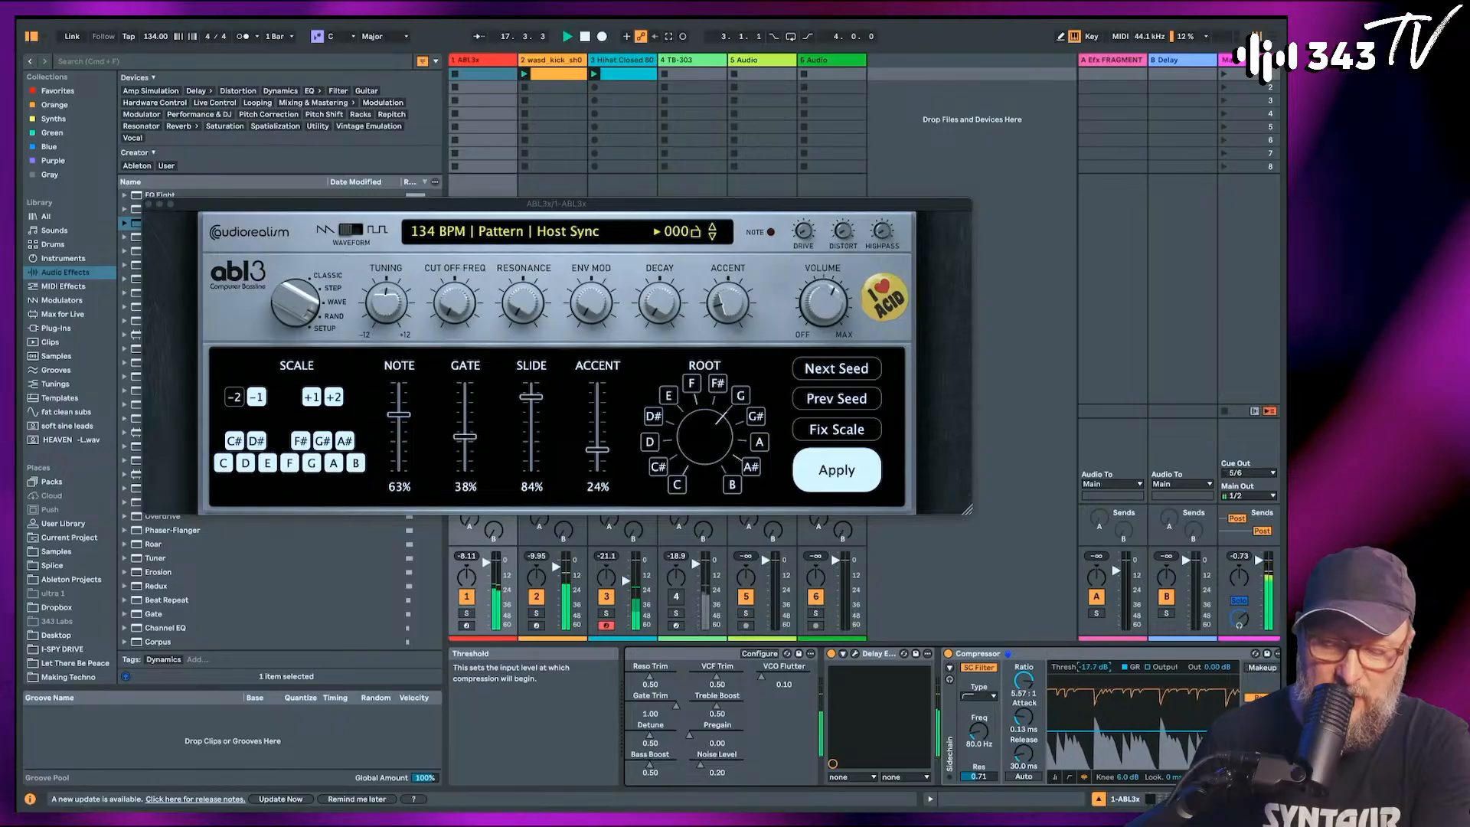
drag(1029, 725, 1029, 715)
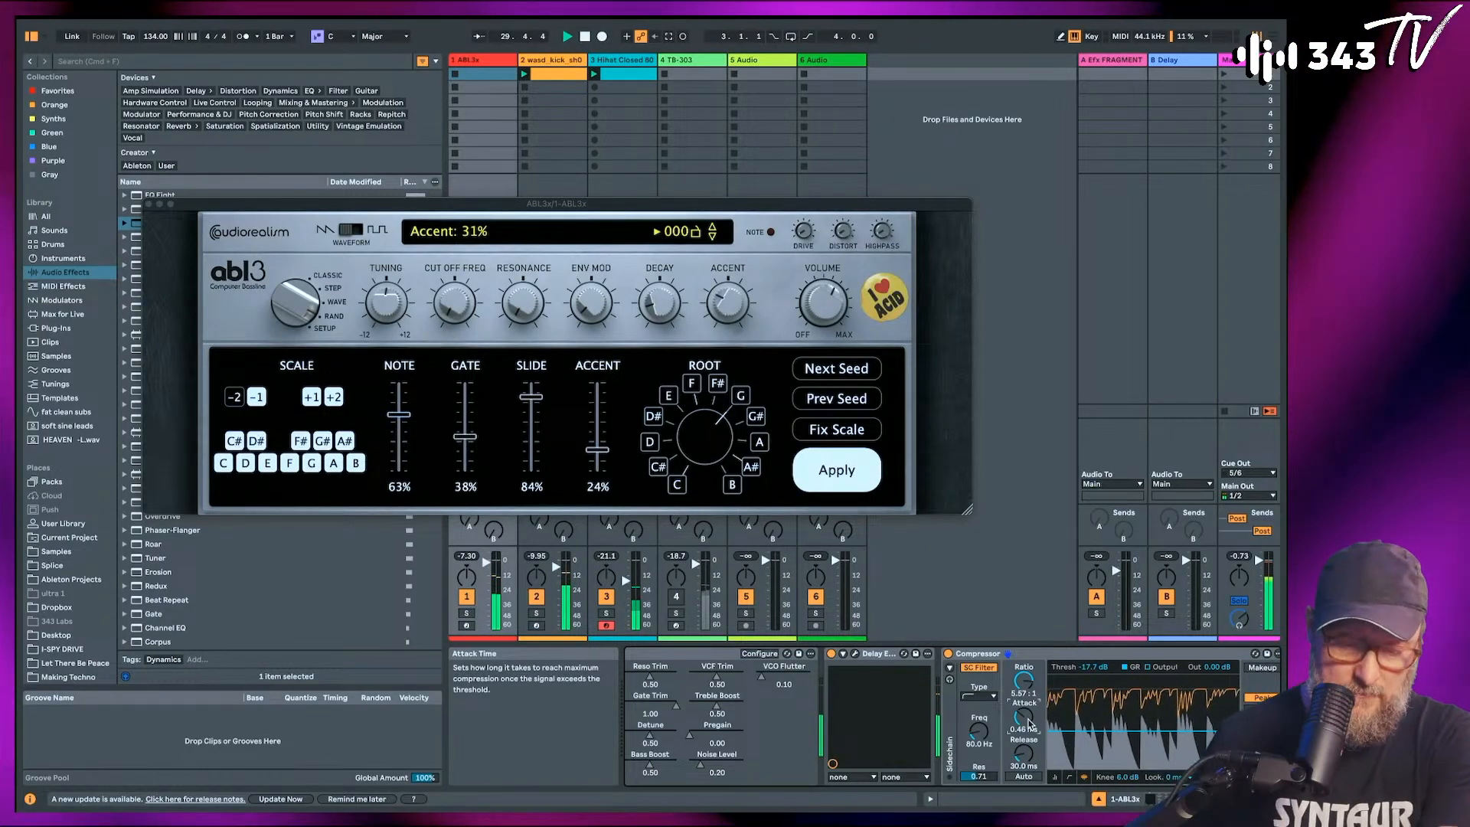
click(991, 671)
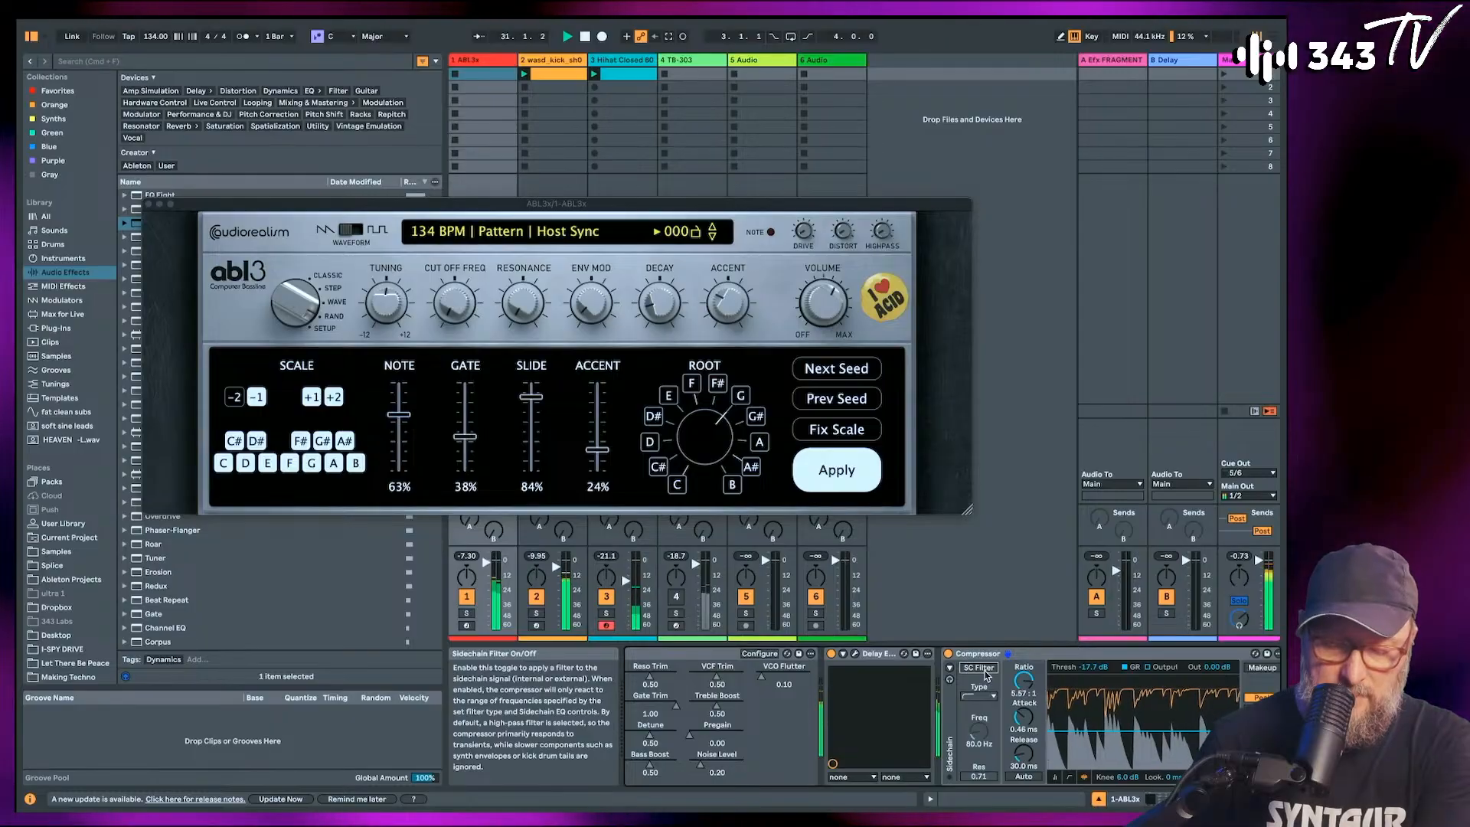
click(981, 669)
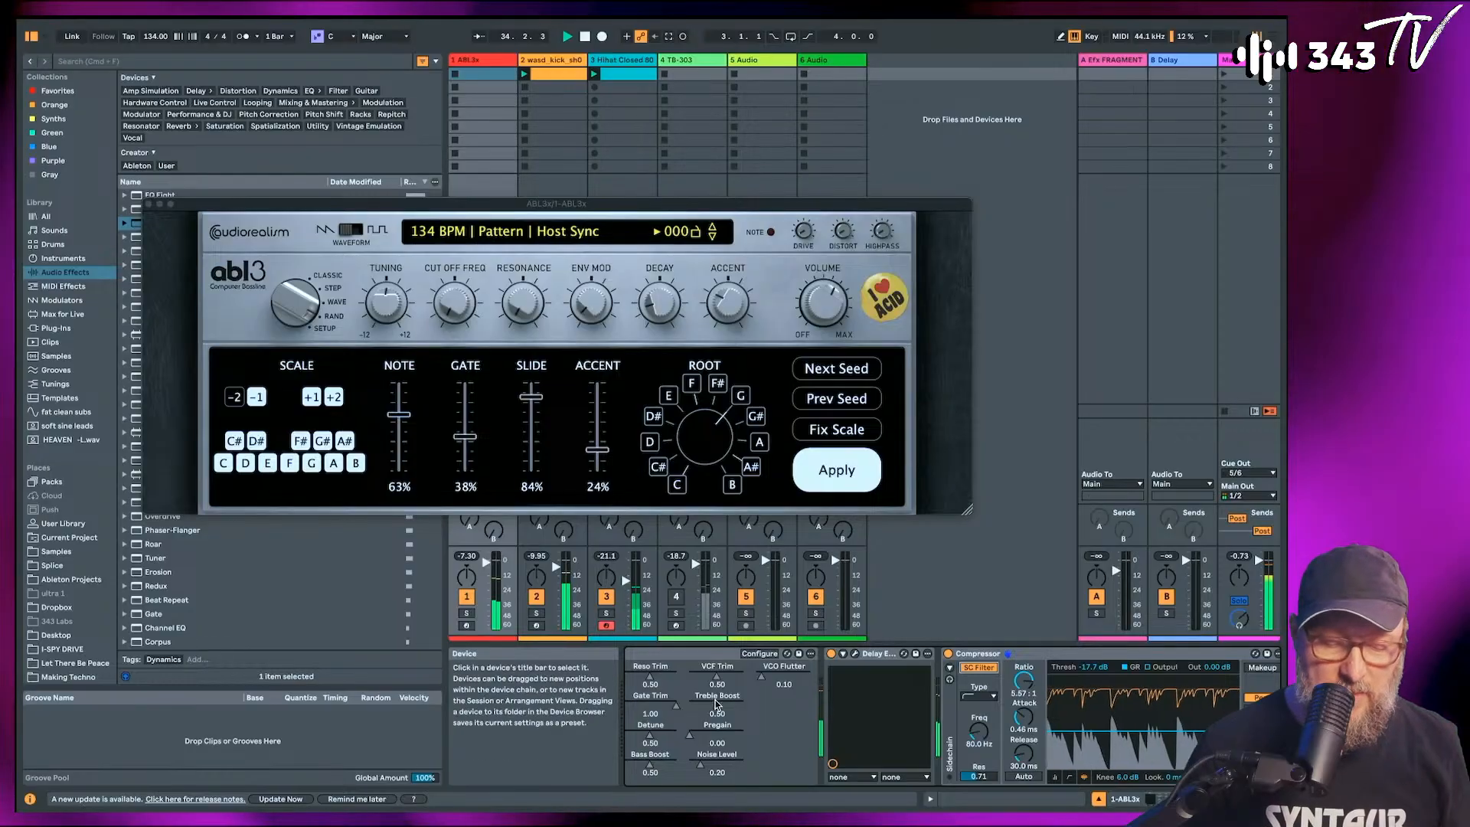
Uncover the mixer behind the ABL3x window, resume playback and raise the ABL3x track's send A.
drag(440, 204, 619, 89)
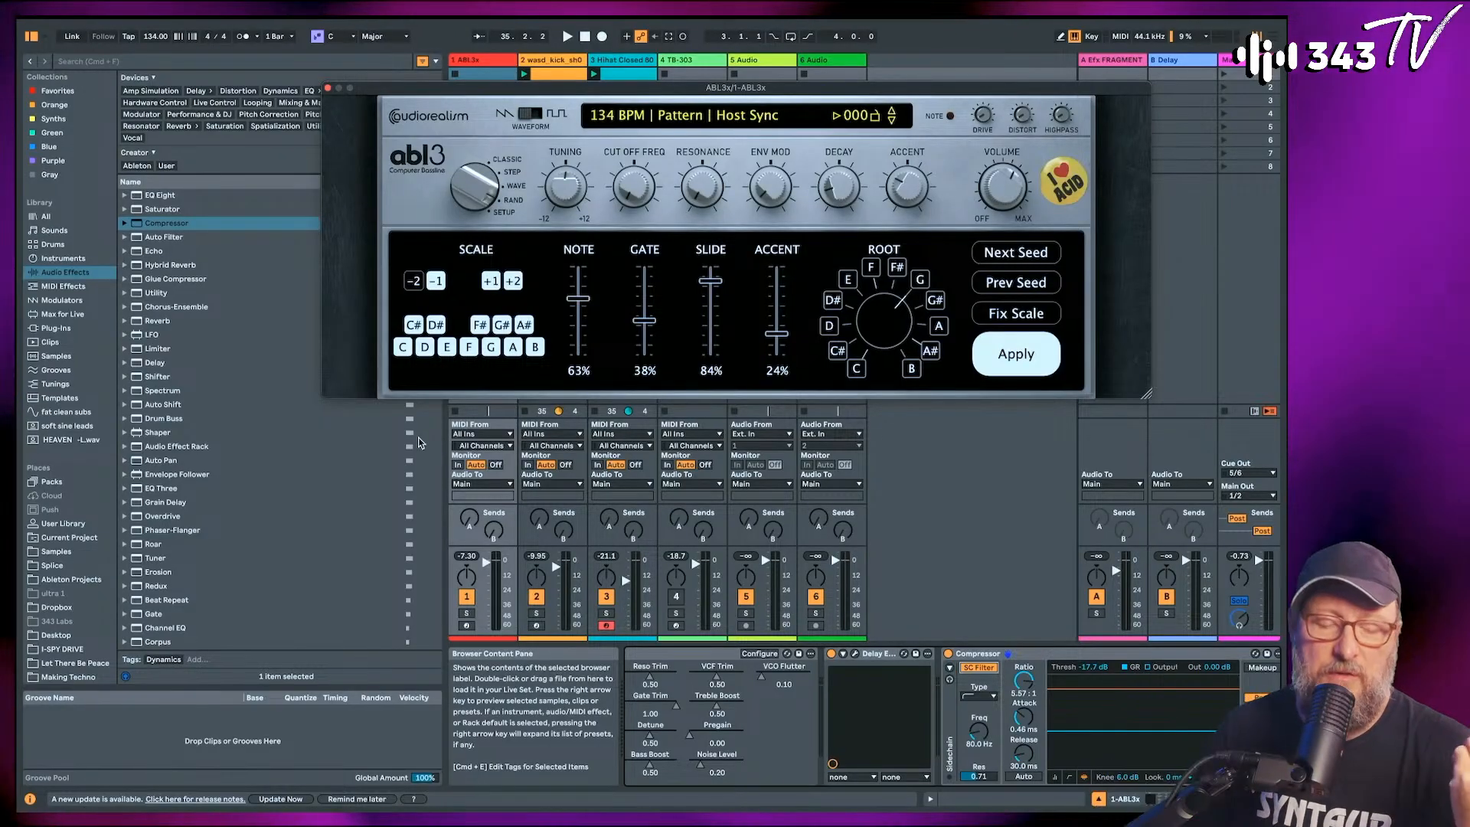
key(space)
drag(473, 527, 472, 494)
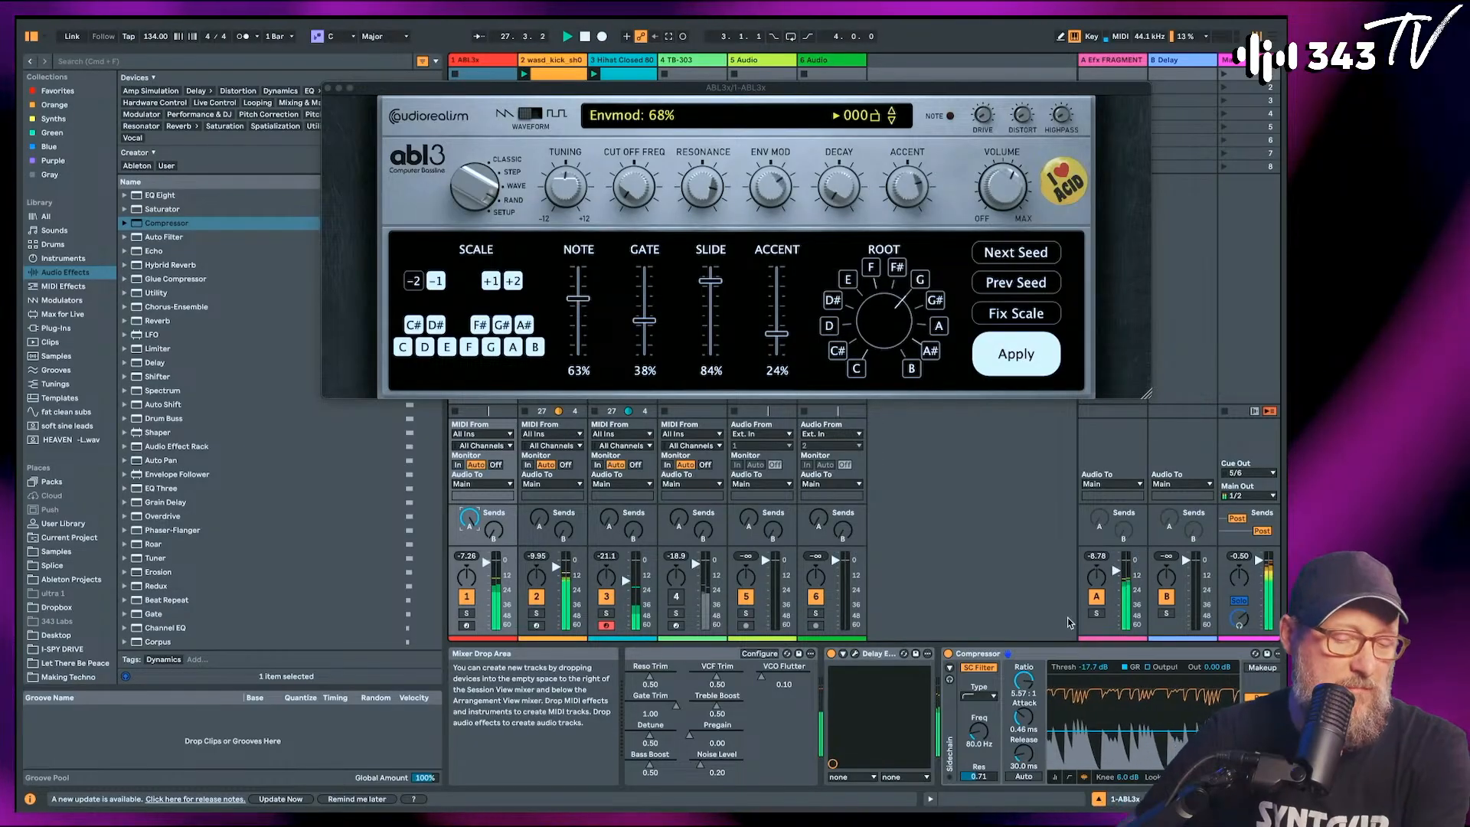
Select the closed hi-hat track and lengthen its sampler's amp envelope release to 55.0 s.
drag(469, 89, 291, 161)
click(622, 60)
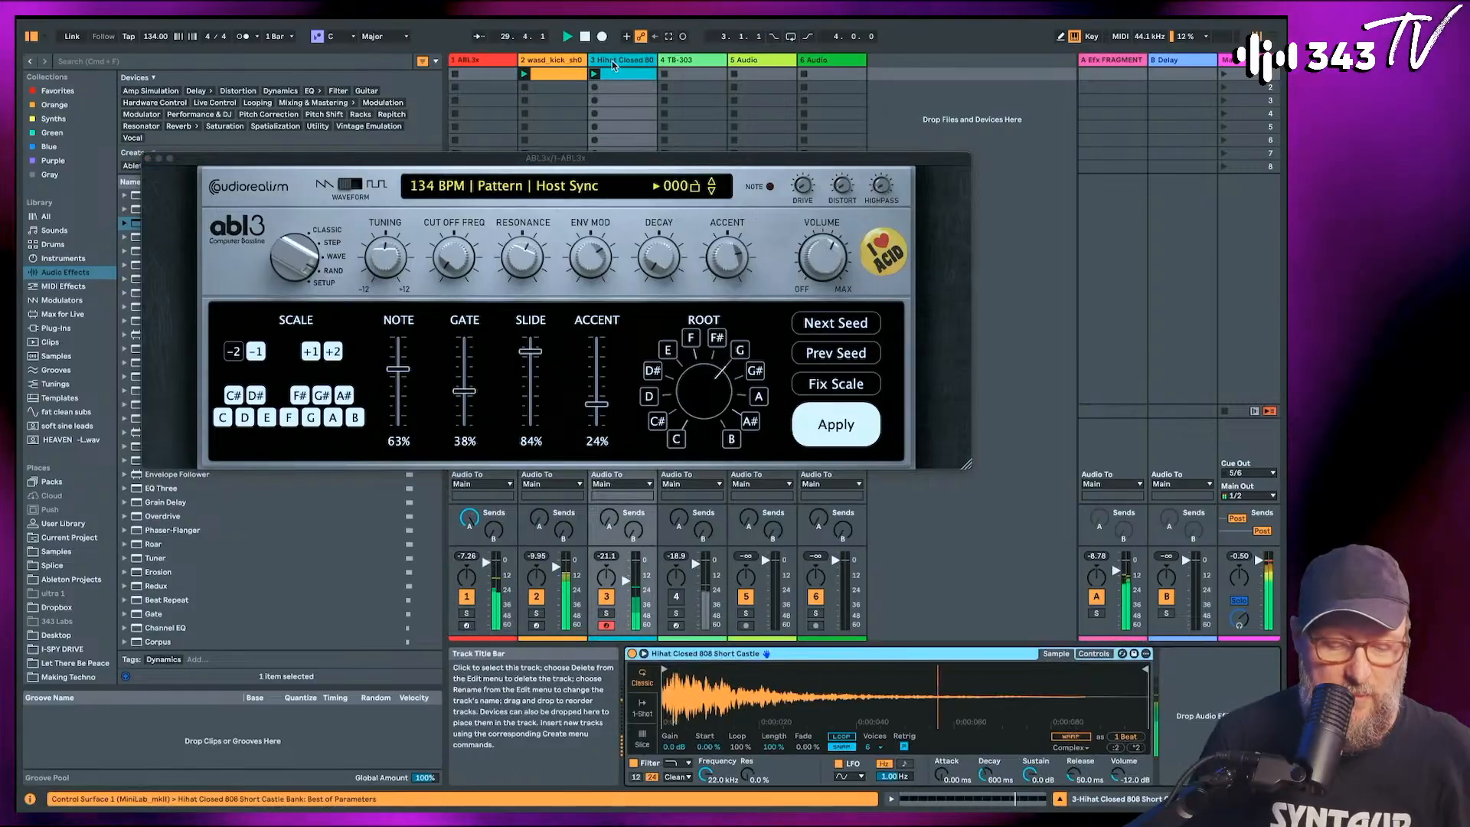
click(905, 746)
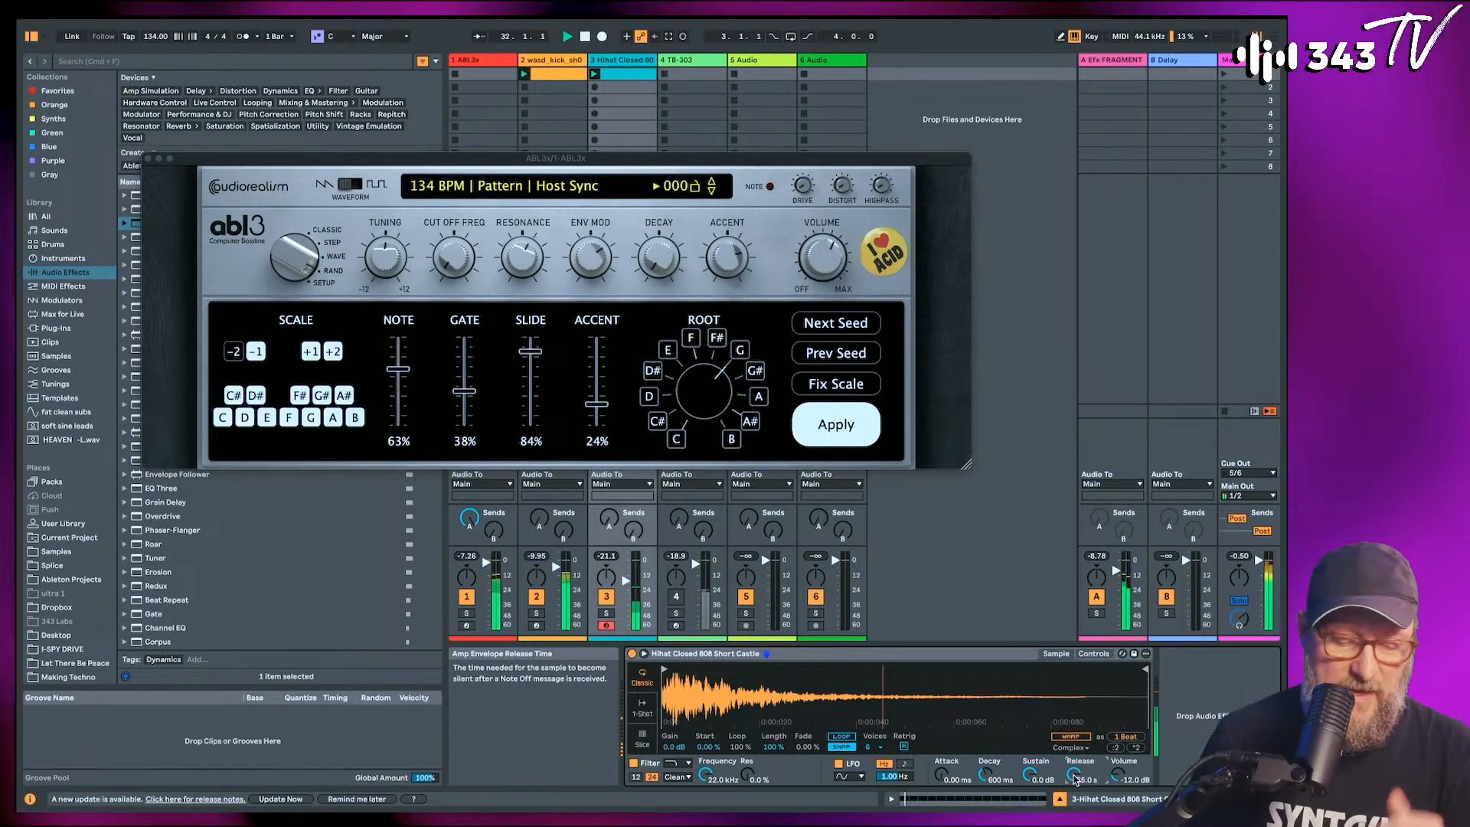
Move the ABL3x window clear of the browser and search the plug-ins for "flang".
click(217, 163)
drag(217, 163, 468, 143)
click(144, 64)
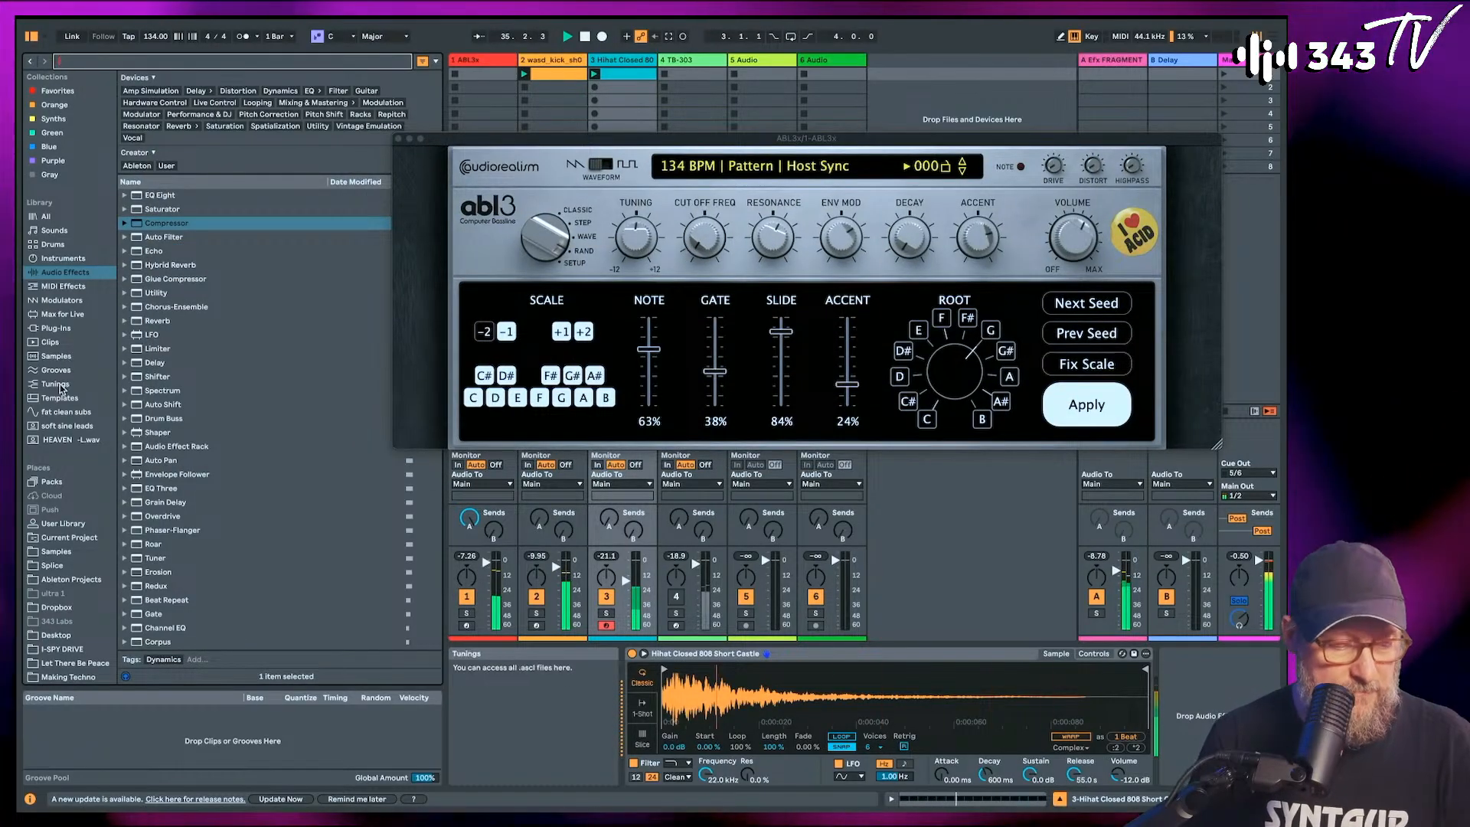
click(56, 328)
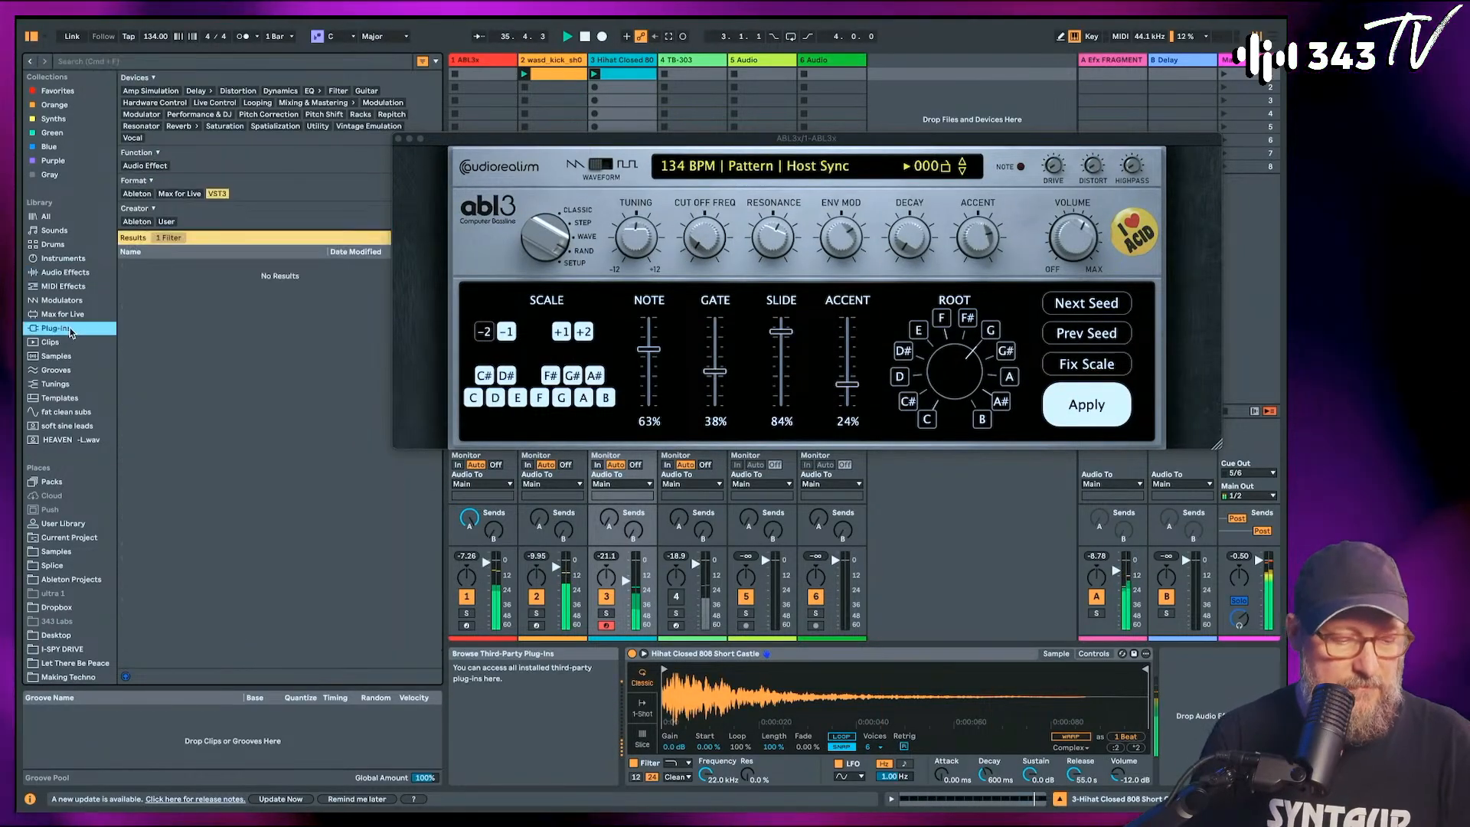
click(178, 65)
text(flang)
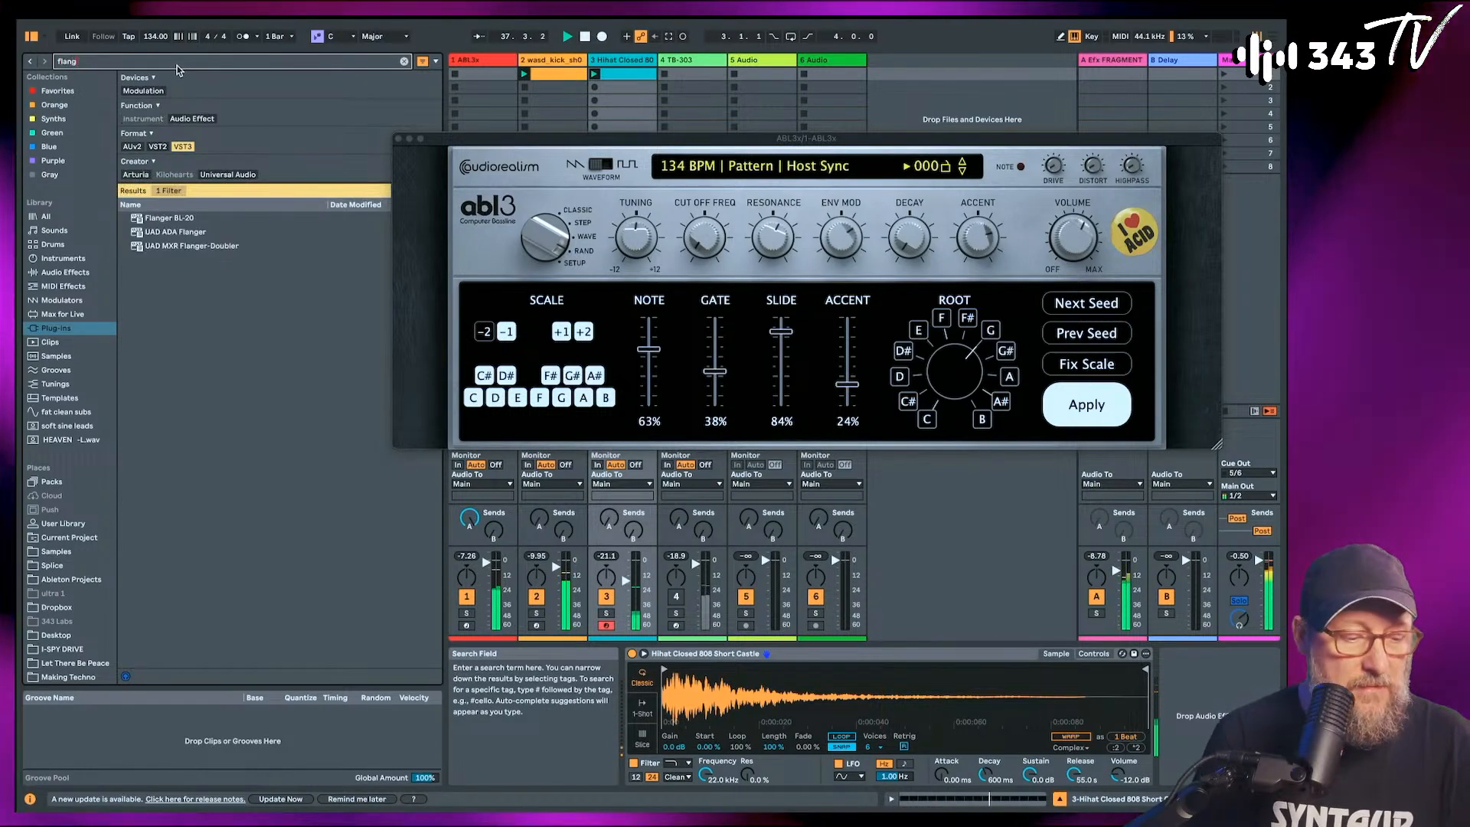
Load Flanger BL-20 onto the closed hi-hat track and expand its advanced controls.
double_click(149, 222)
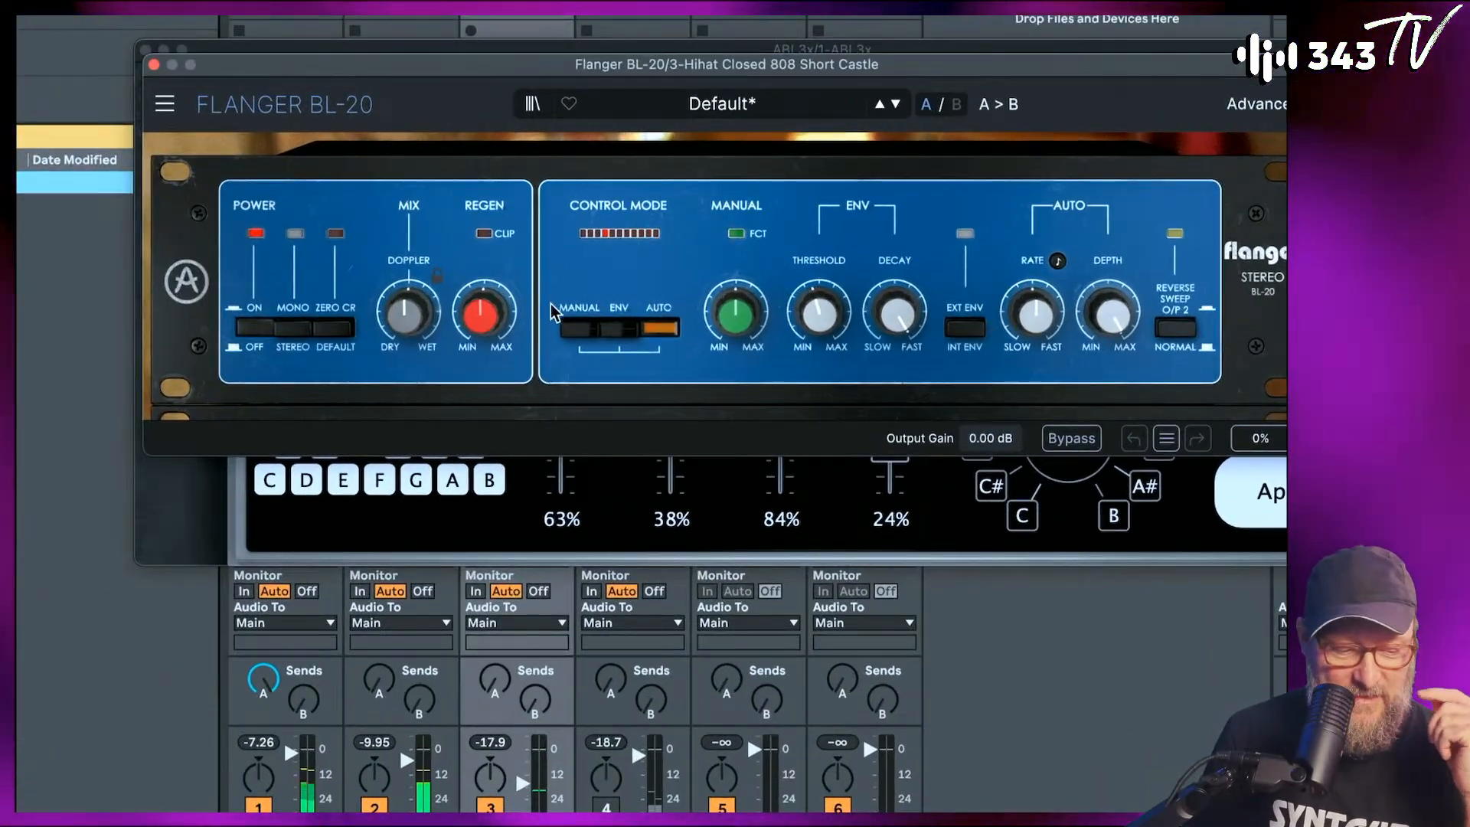
click(301, 329)
click(301, 330)
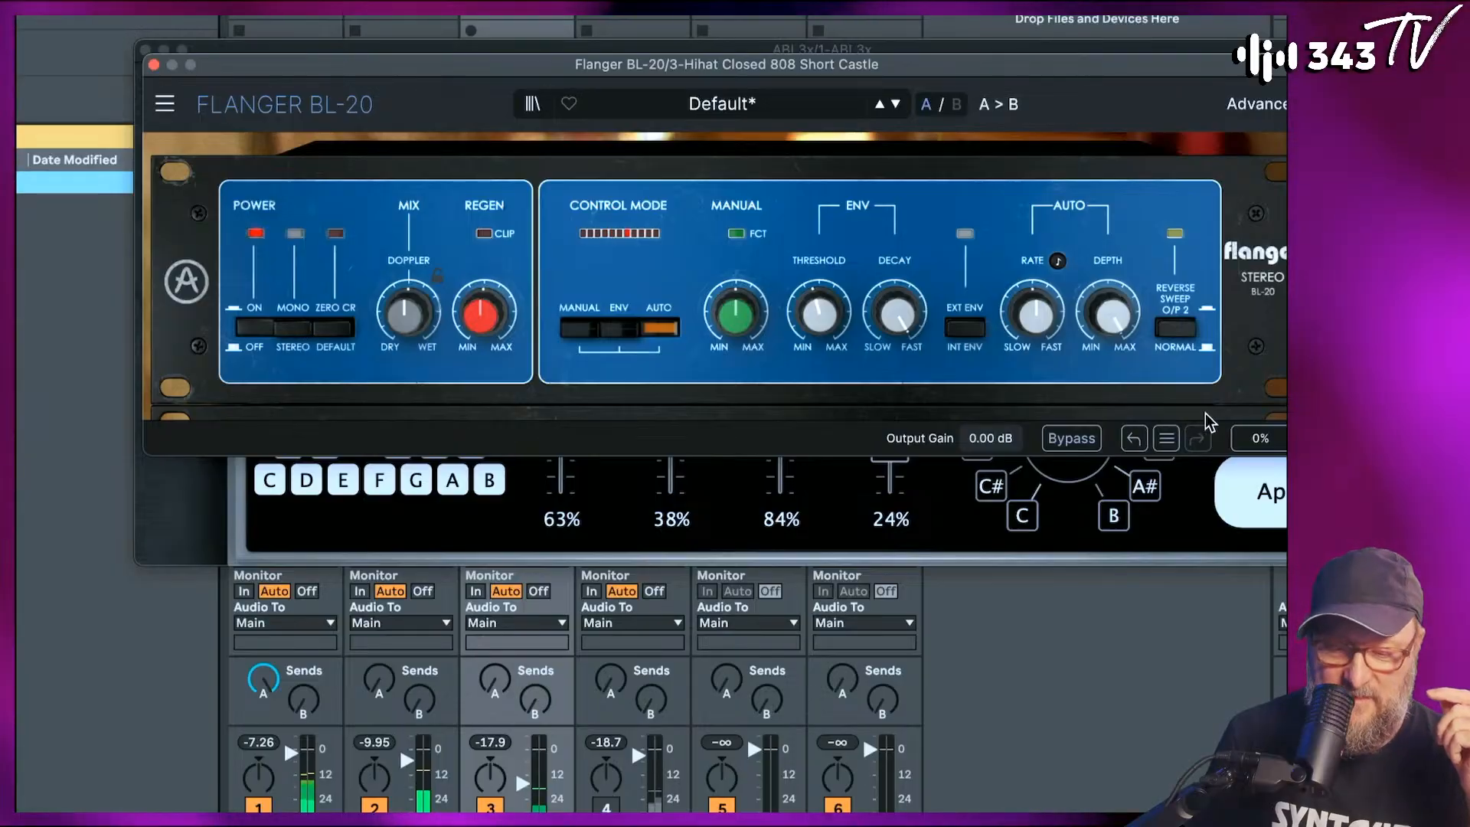
drag(1131, 68, 1033, 60)
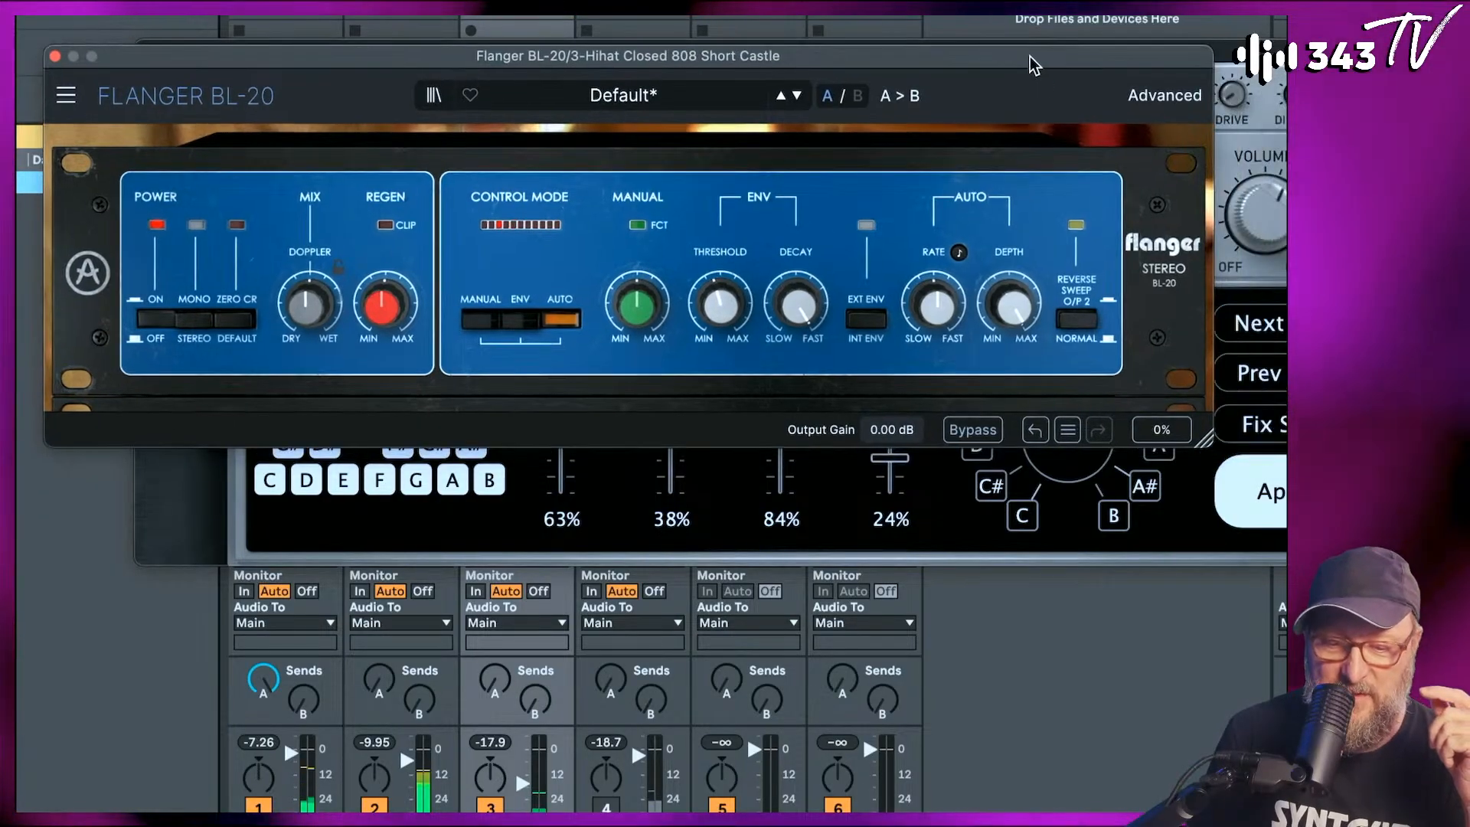
click(1180, 98)
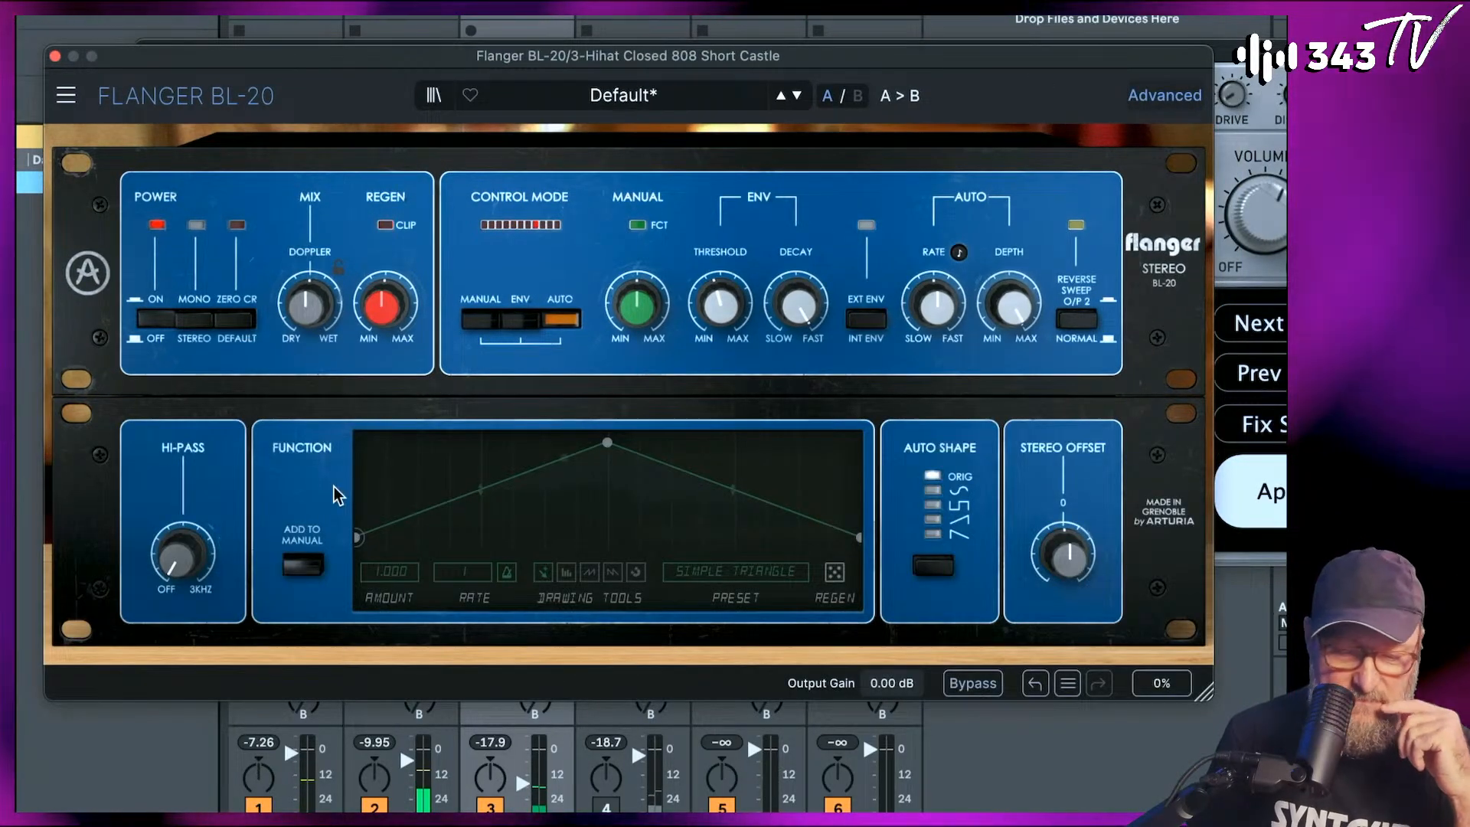
Shape the flanger with more regen, a wetter mix, a slower auto rate, lower manual, zero crossing on and a positive stereo offset.
drag(1065, 556, 1065, 533)
drag(385, 307, 385, 292)
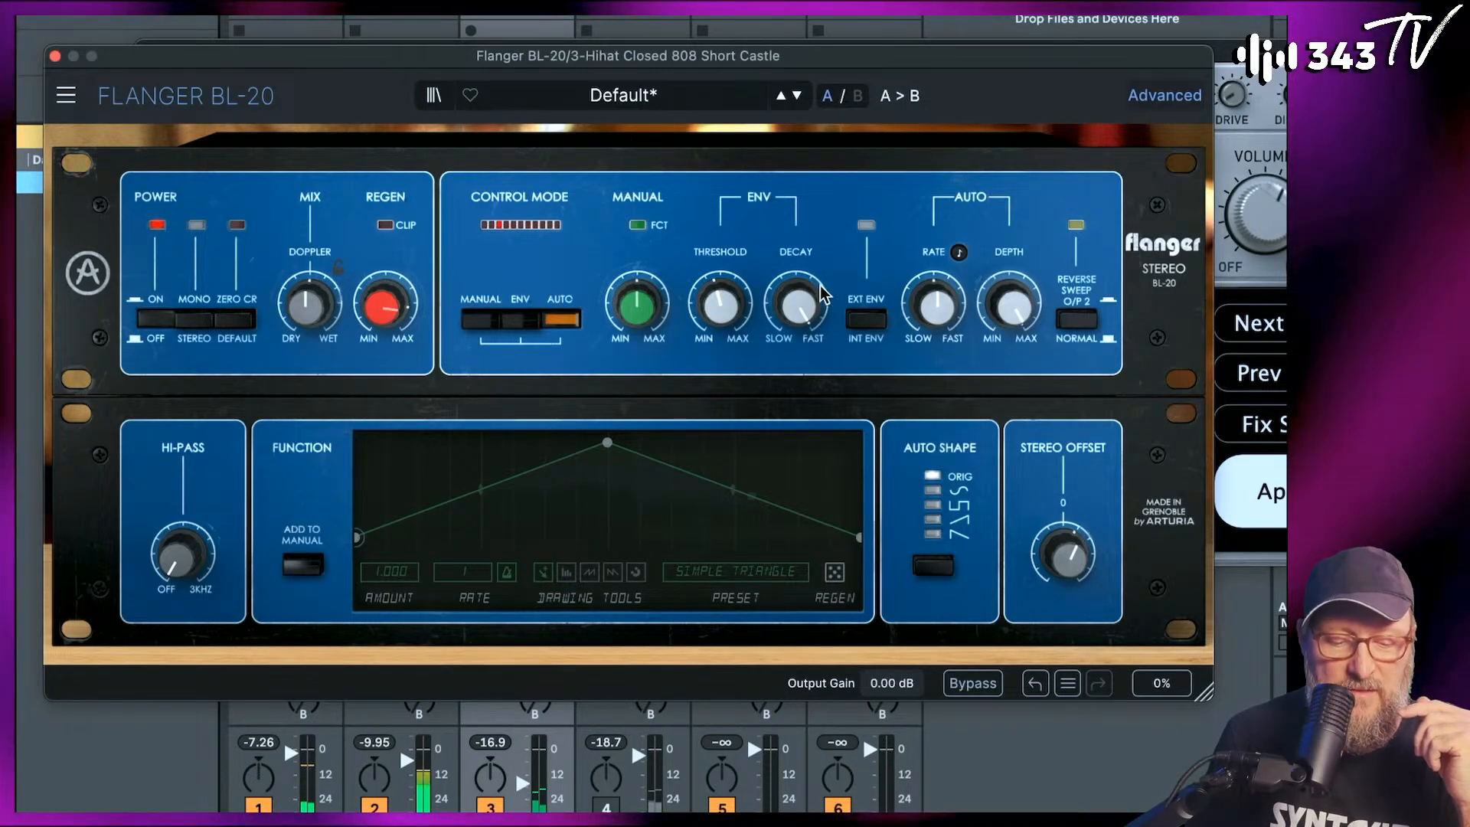
drag(935, 306, 936, 318)
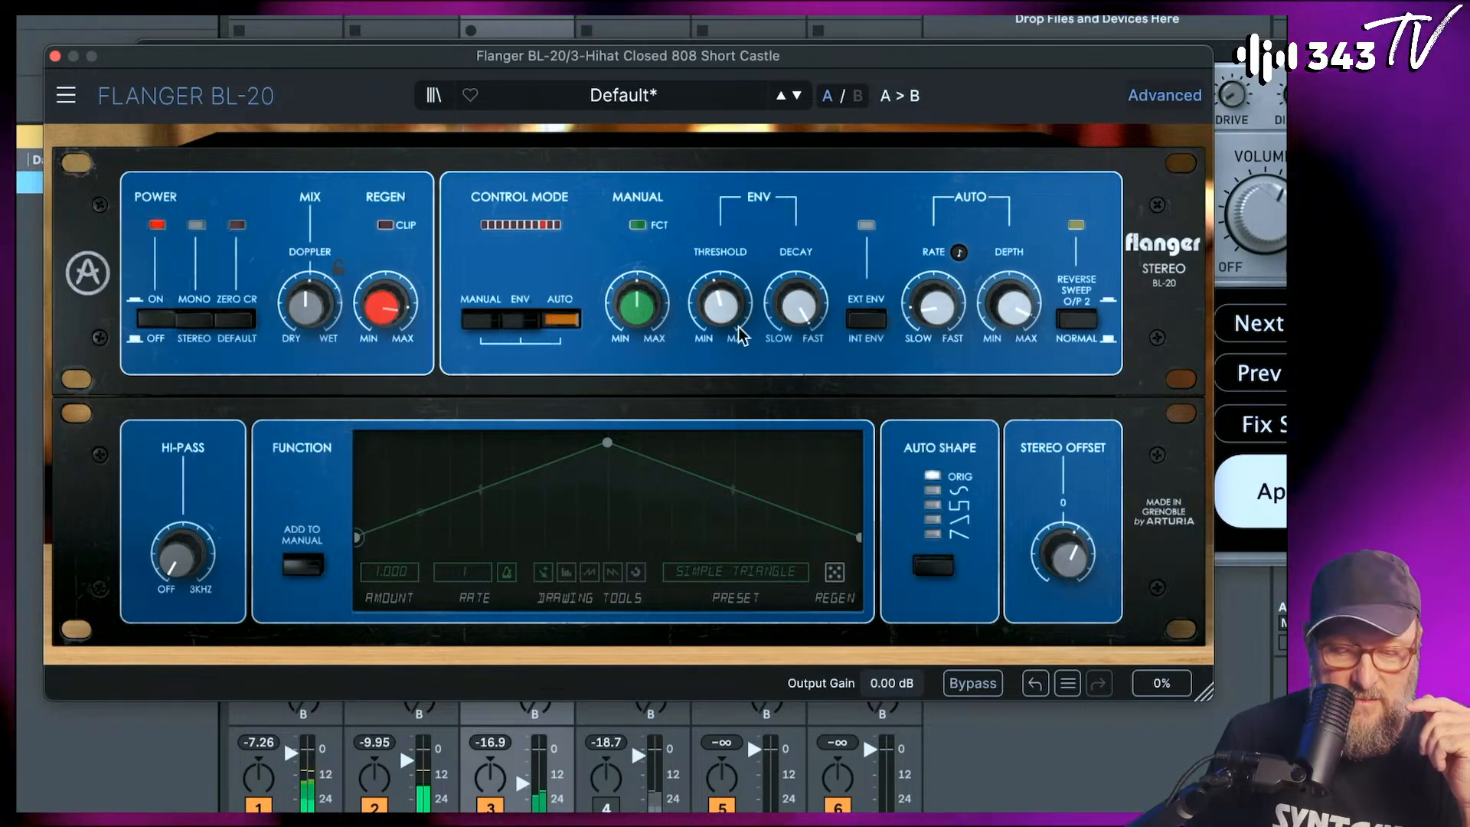
drag(664, 320, 663, 349)
drag(309, 305, 309, 294)
click(237, 328)
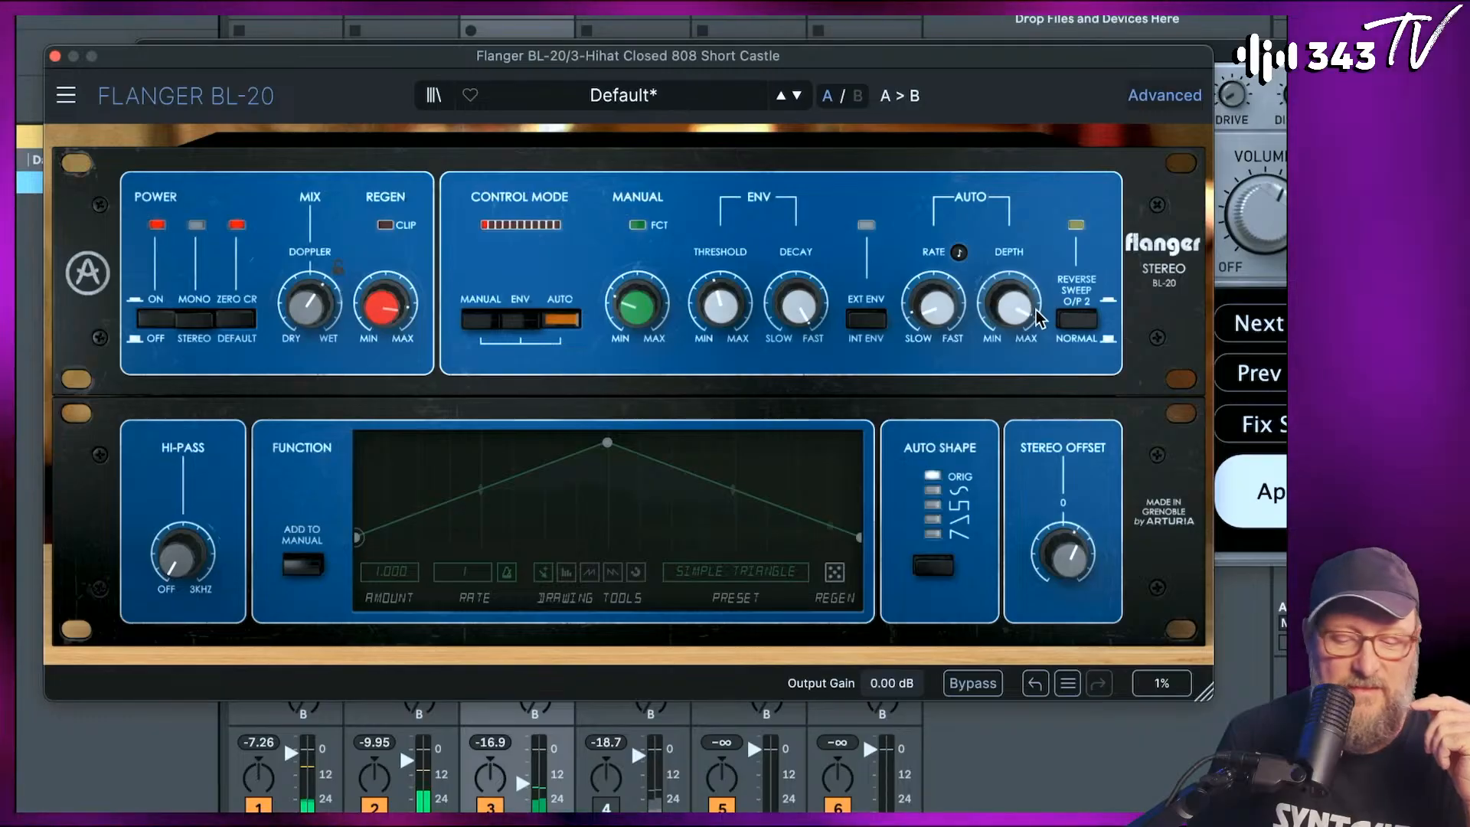
mouse_move(1034, 322)
drag(1064, 558, 1064, 544)
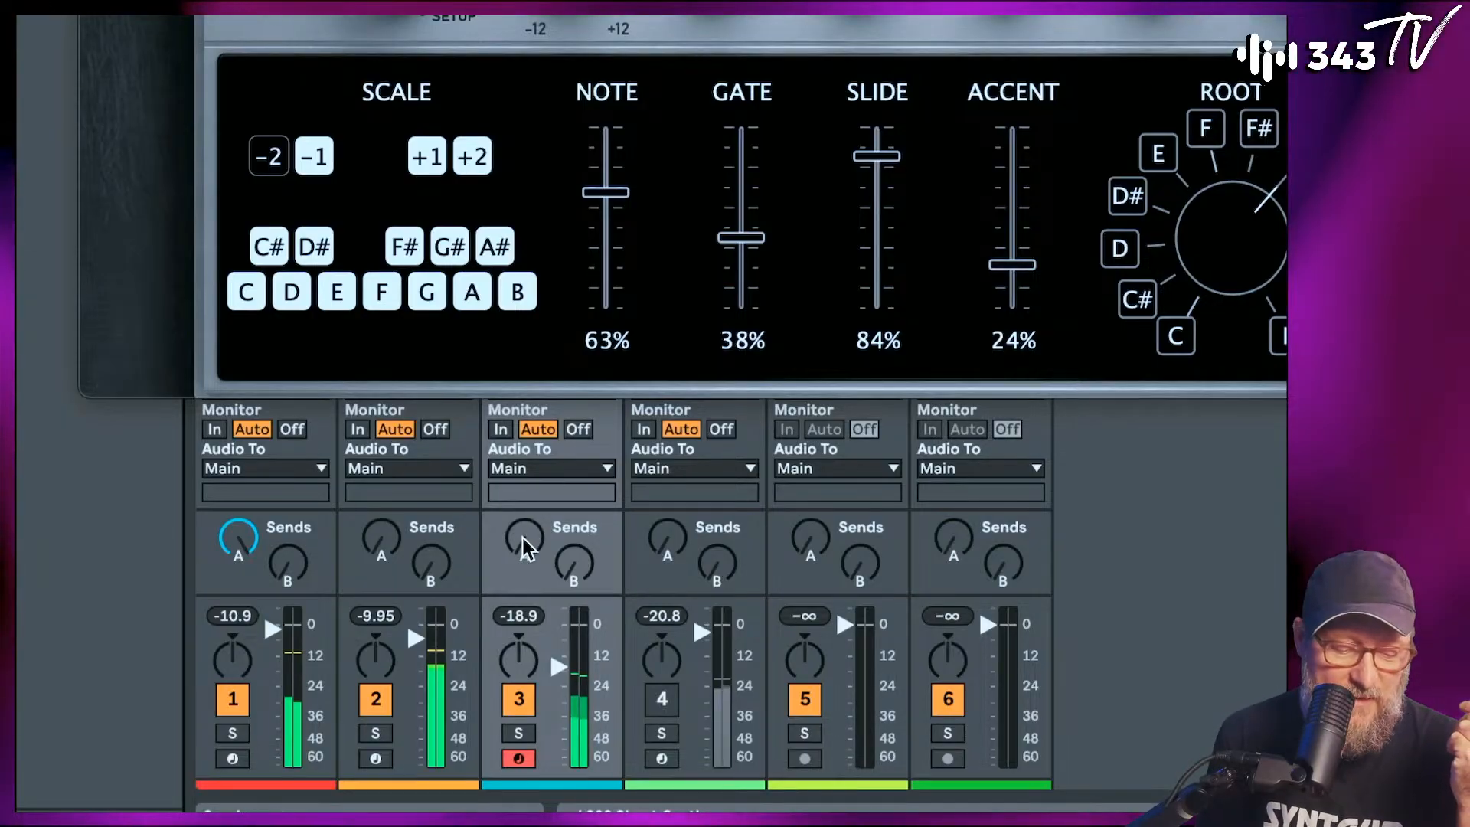
Try small amounts of send A and send B on the closed hi-hat track.
drag(538, 523, 524, 613)
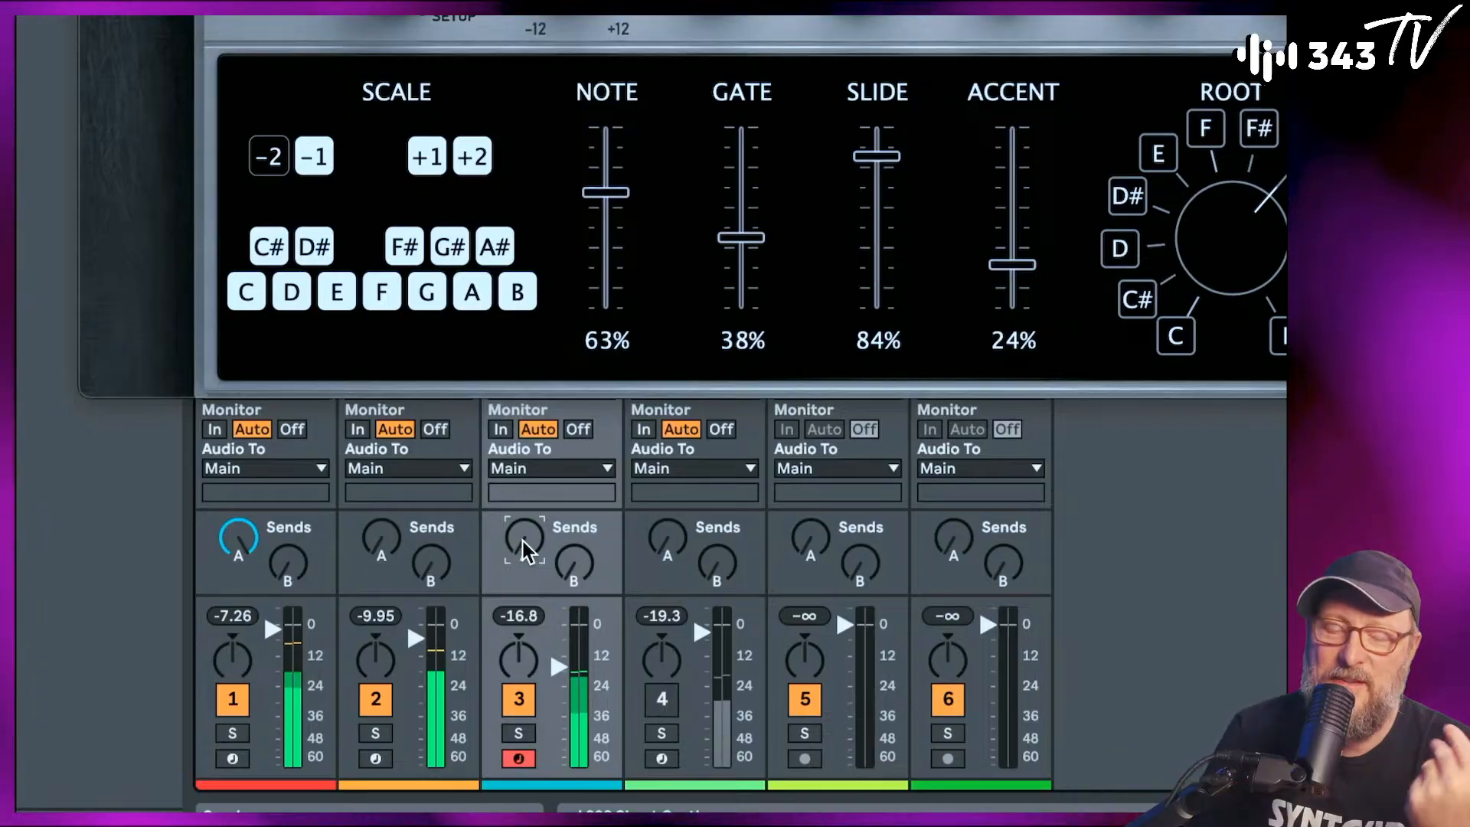
mouse_move(525, 549)
mouse_down()
mouse_move(525, 509)
mouse_move(523, 547)
mouse_up()
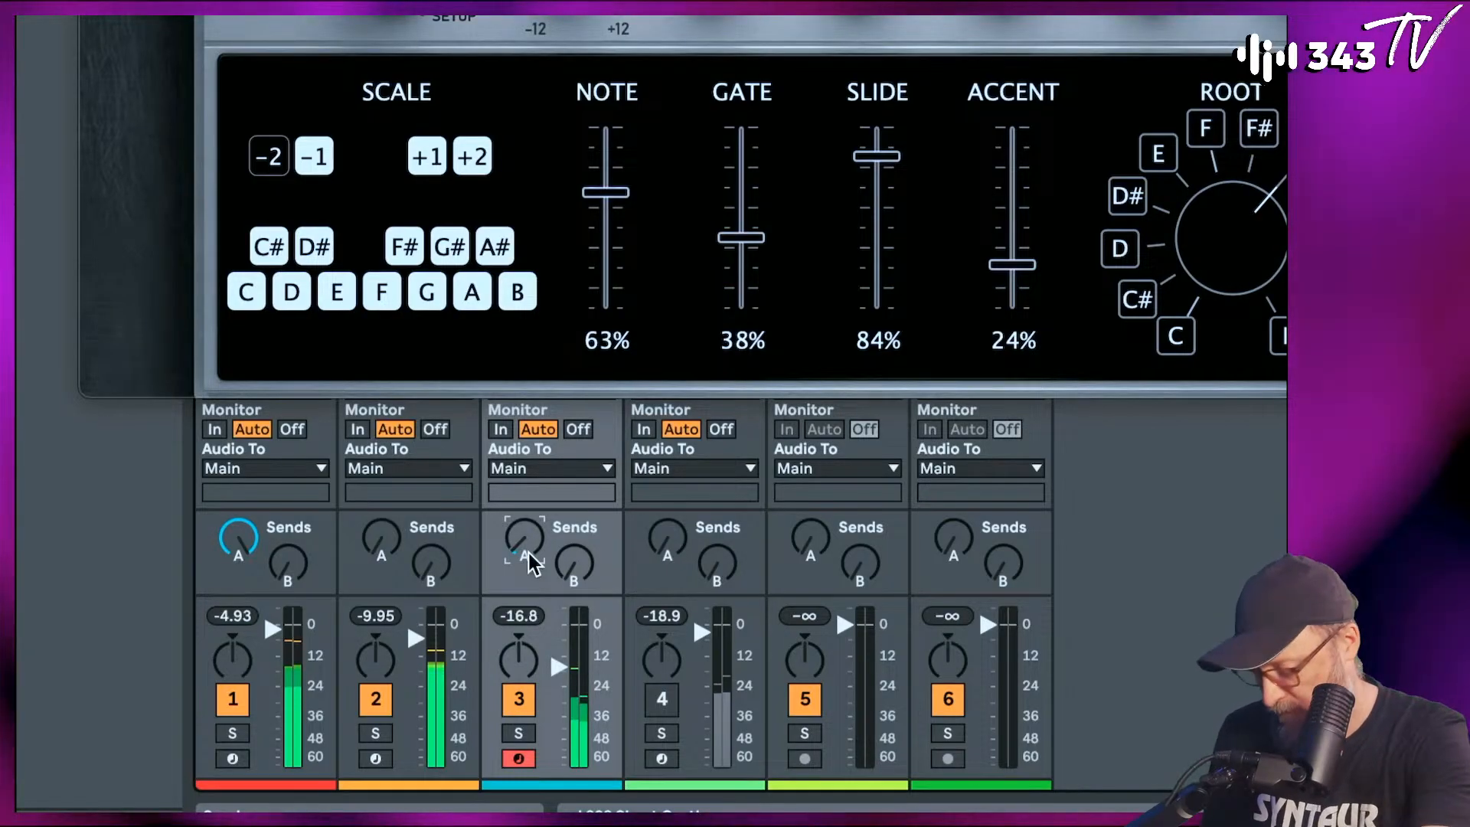
mouse_move(529, 552)
mouse_down()
mouse_move(529, 464)
mouse_move(530, 555)
mouse_up()
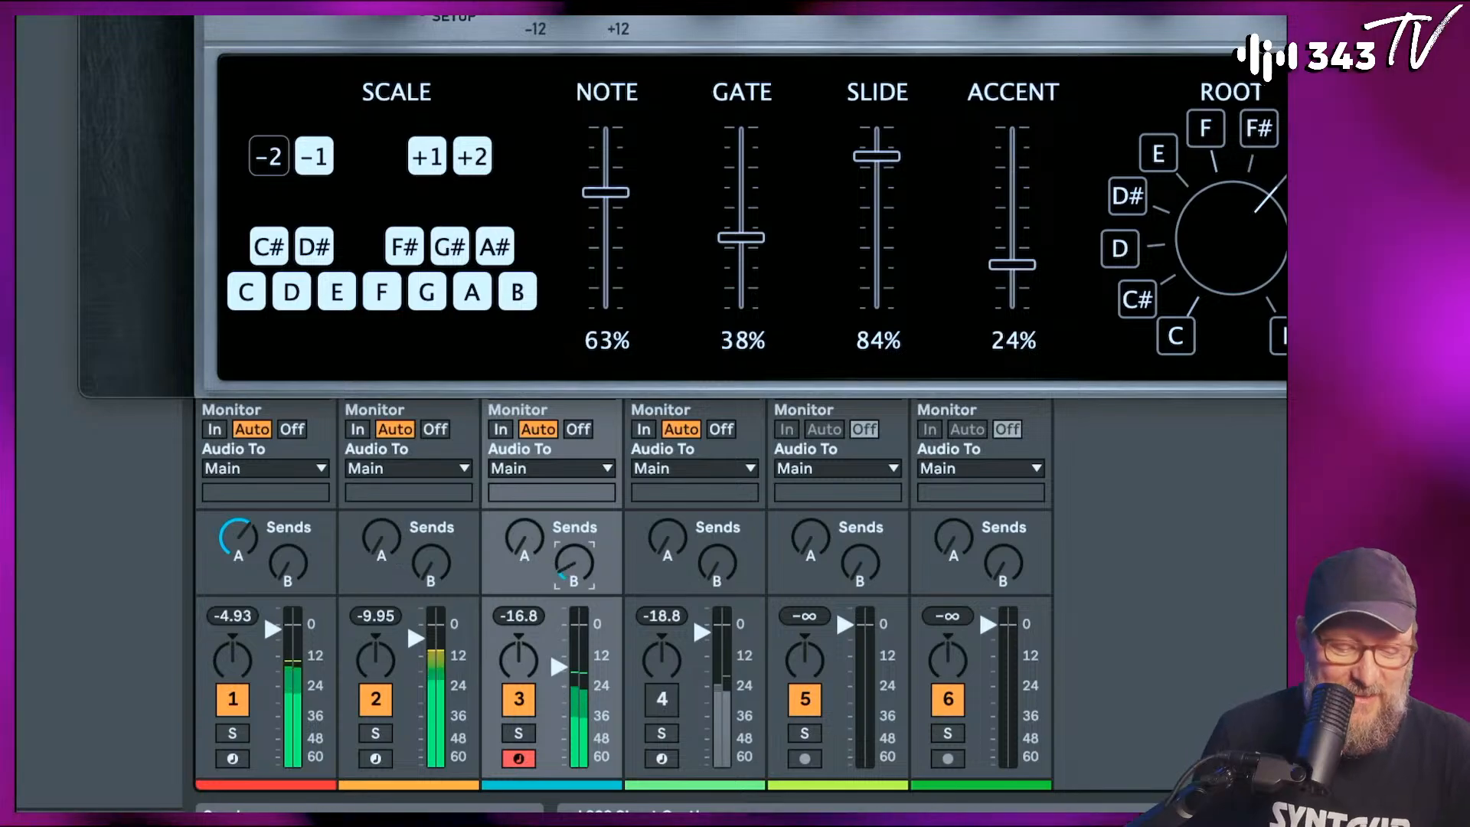
click(524, 538)
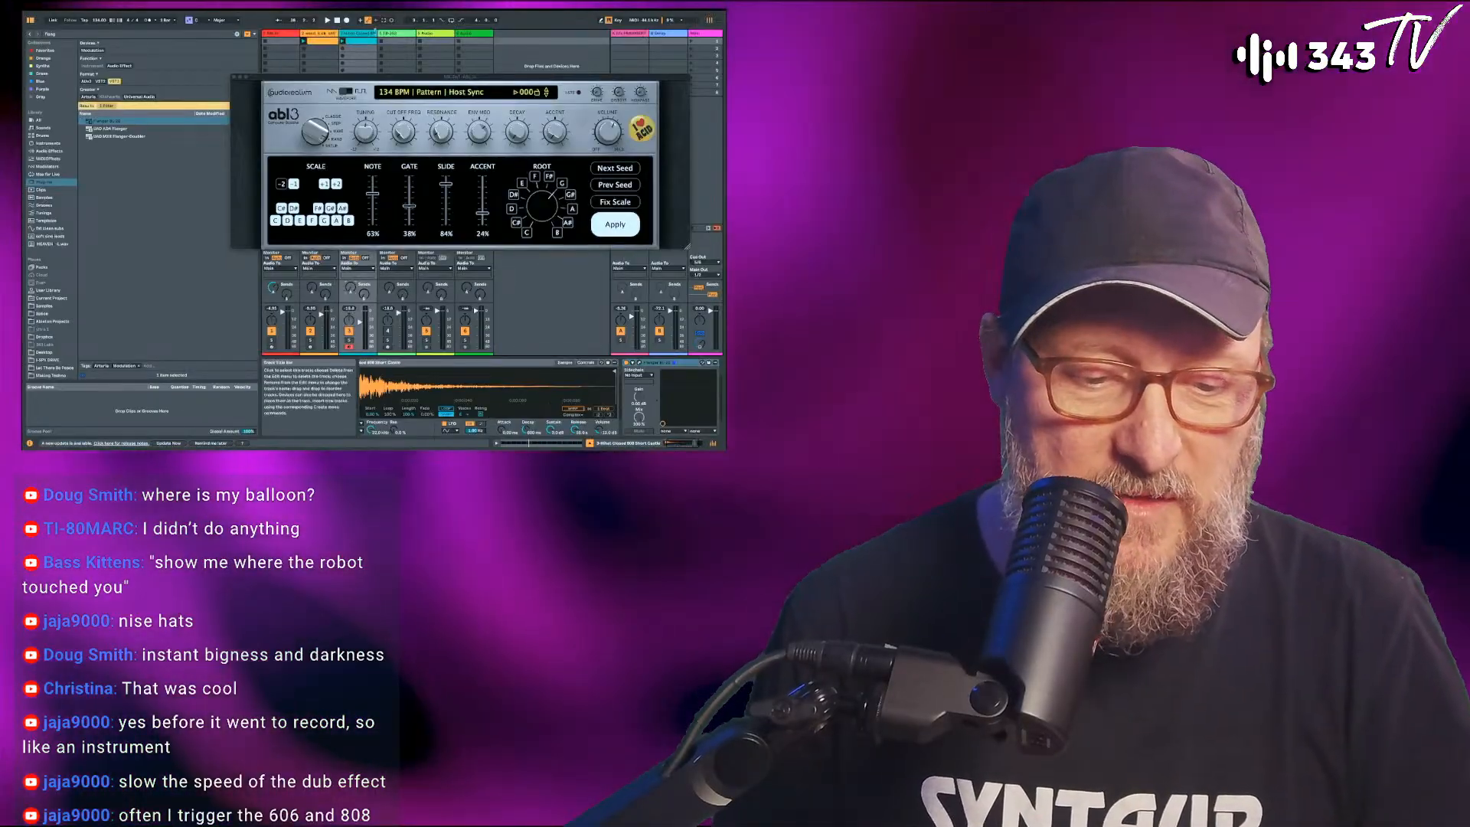
Insert a MIDI track after the TB-303 track, load RANDOM Metal on it and play a test note.
click(388, 33)
key(super+shift+t)
click(130, 34)
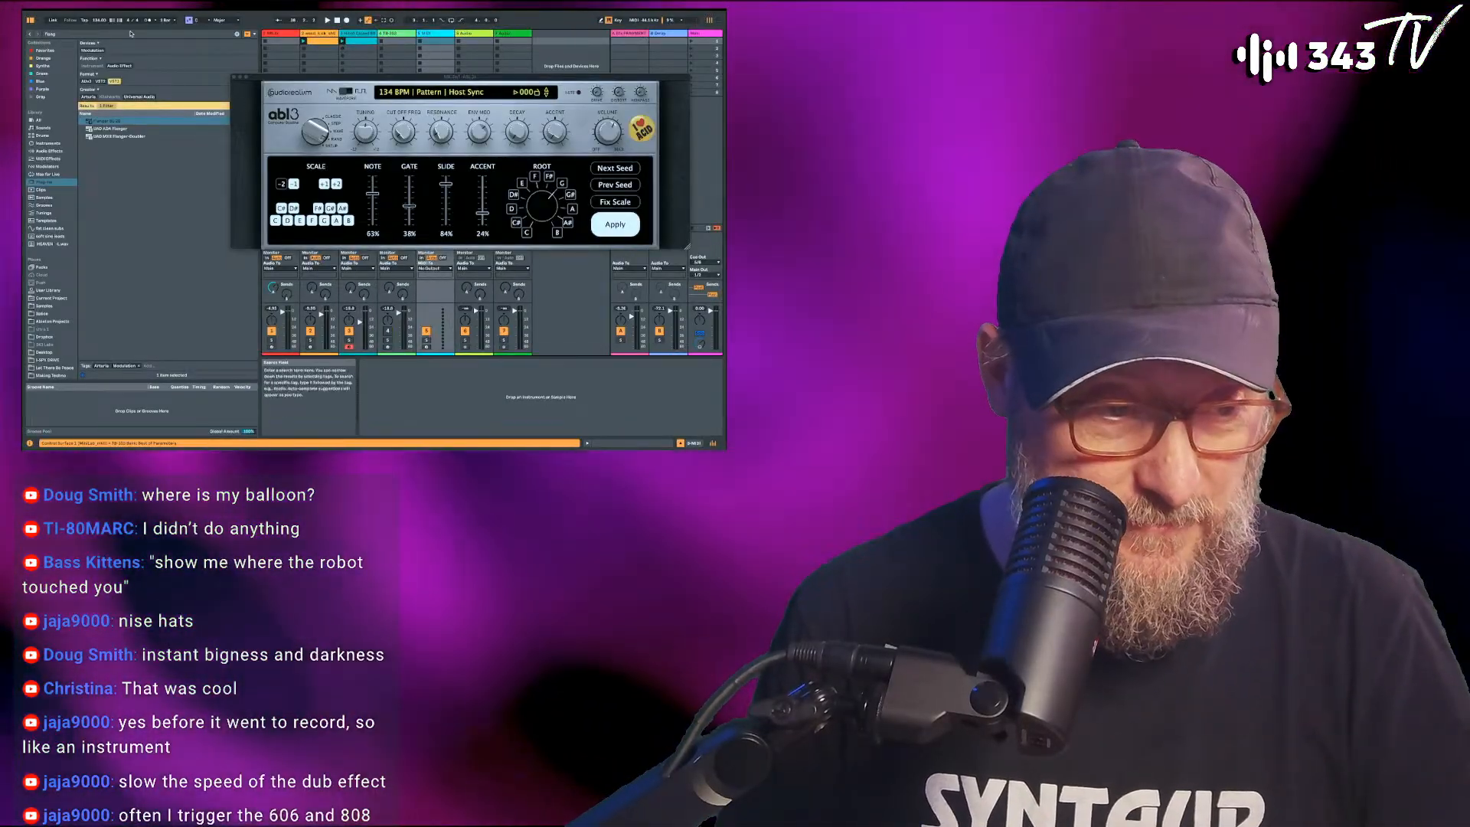
text(metal)
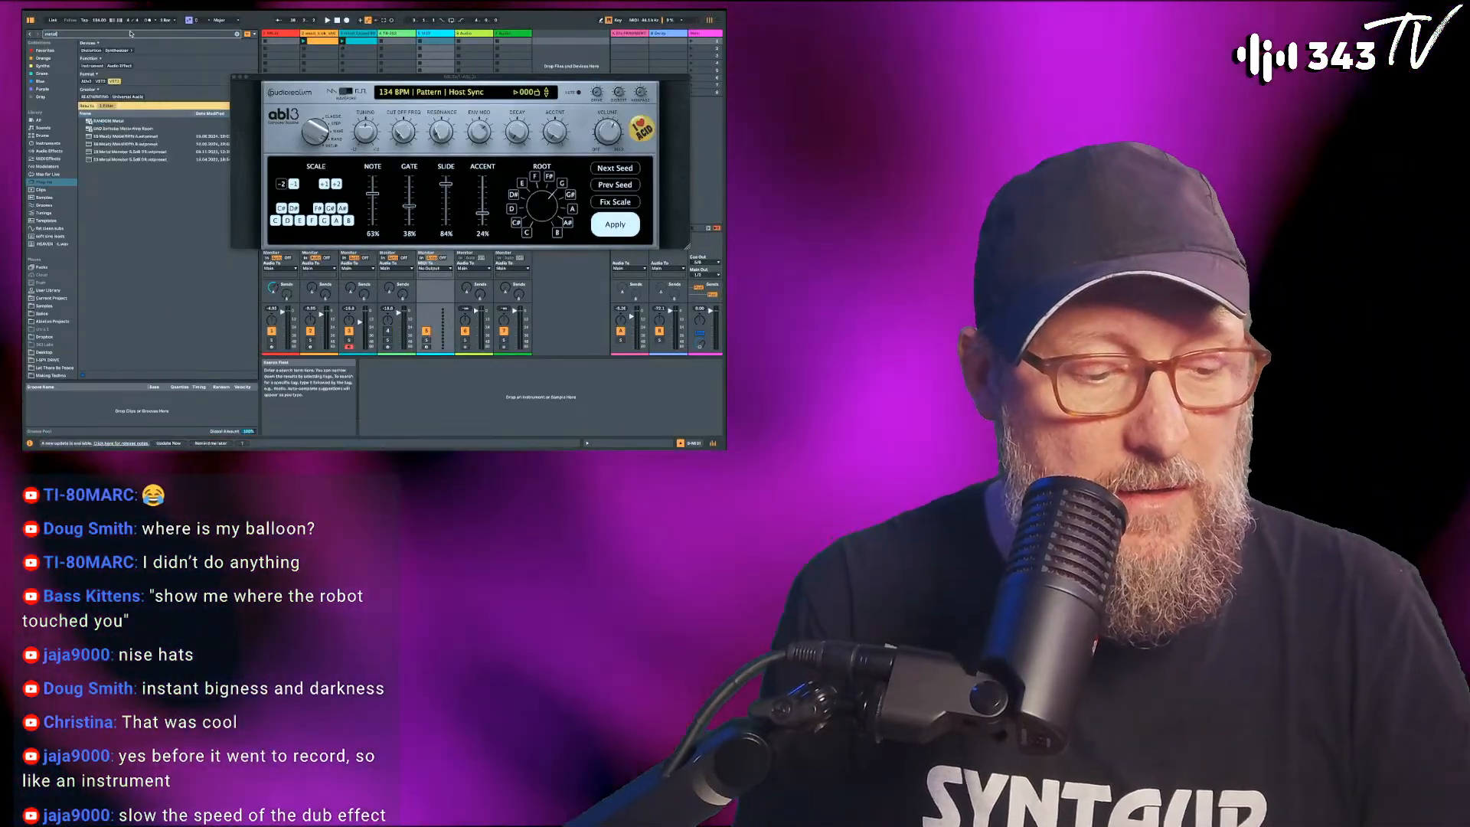
double_click(110, 121)
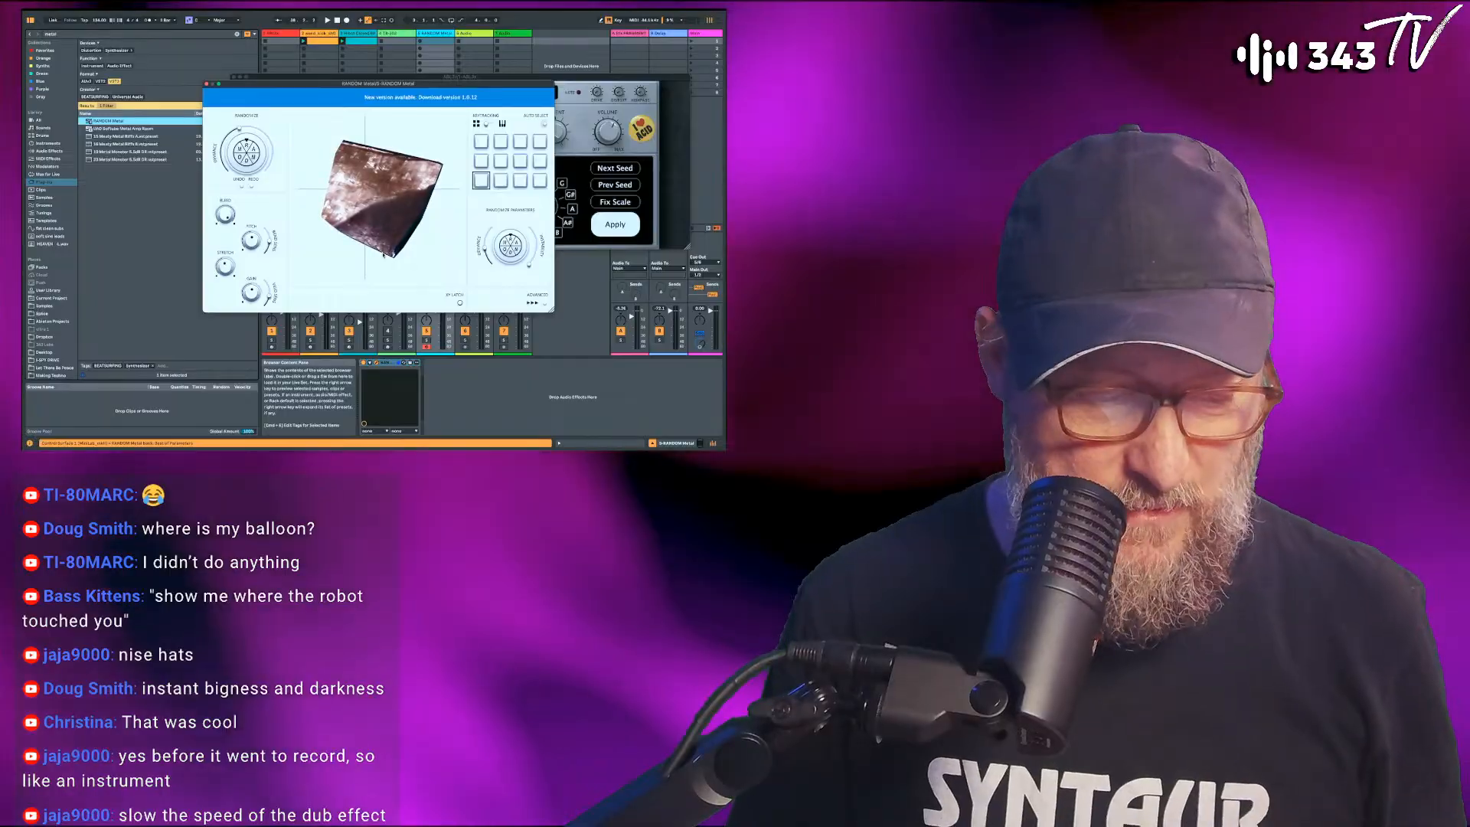
drag(404, 82, 341, 87)
key(z)
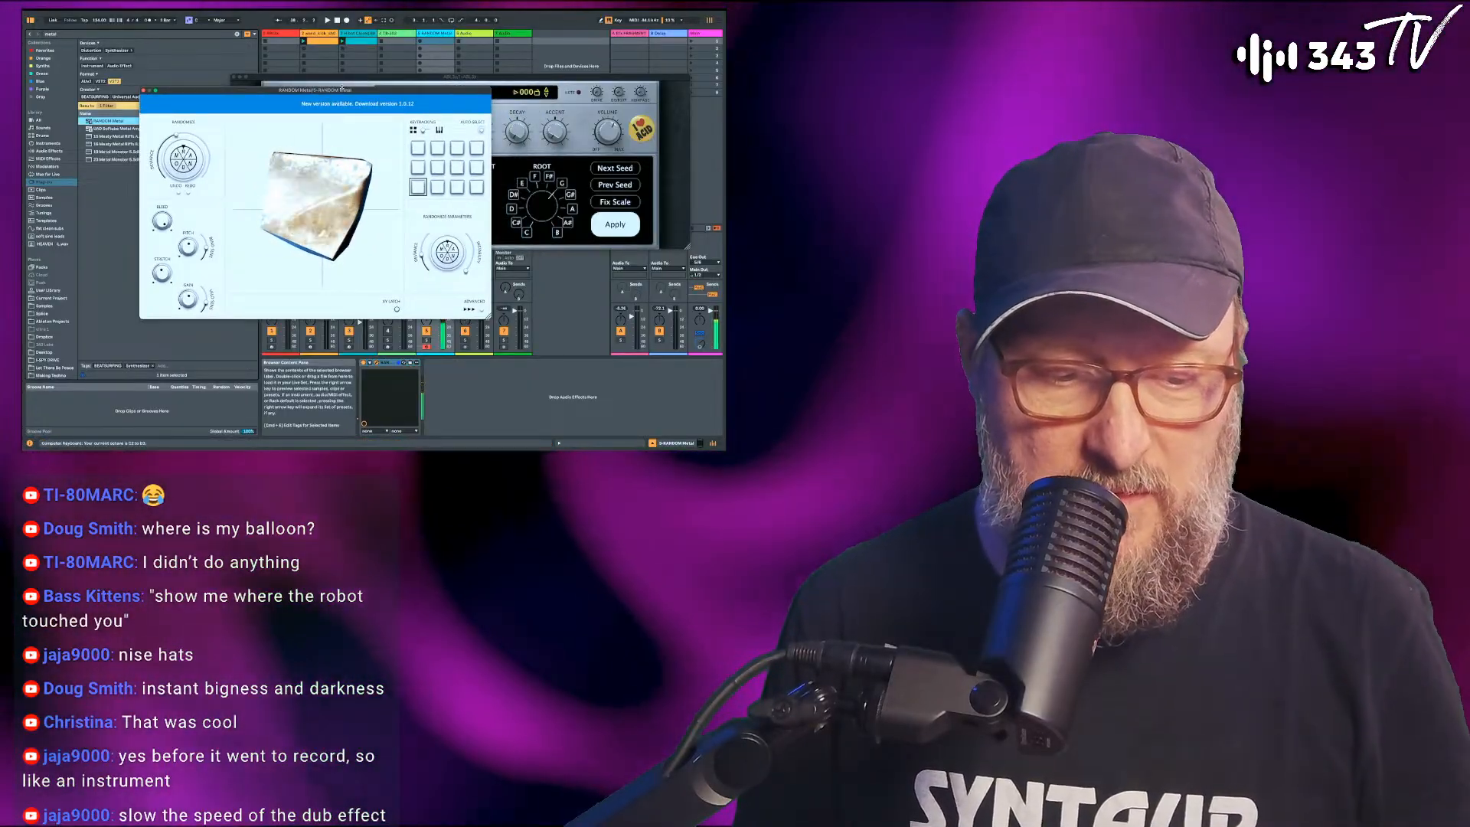
Close the RANDOM Metal window and audition the groove while viewing the closed hi-hat track's devices.
click(143, 90)
drag(321, 81, 282, 69)
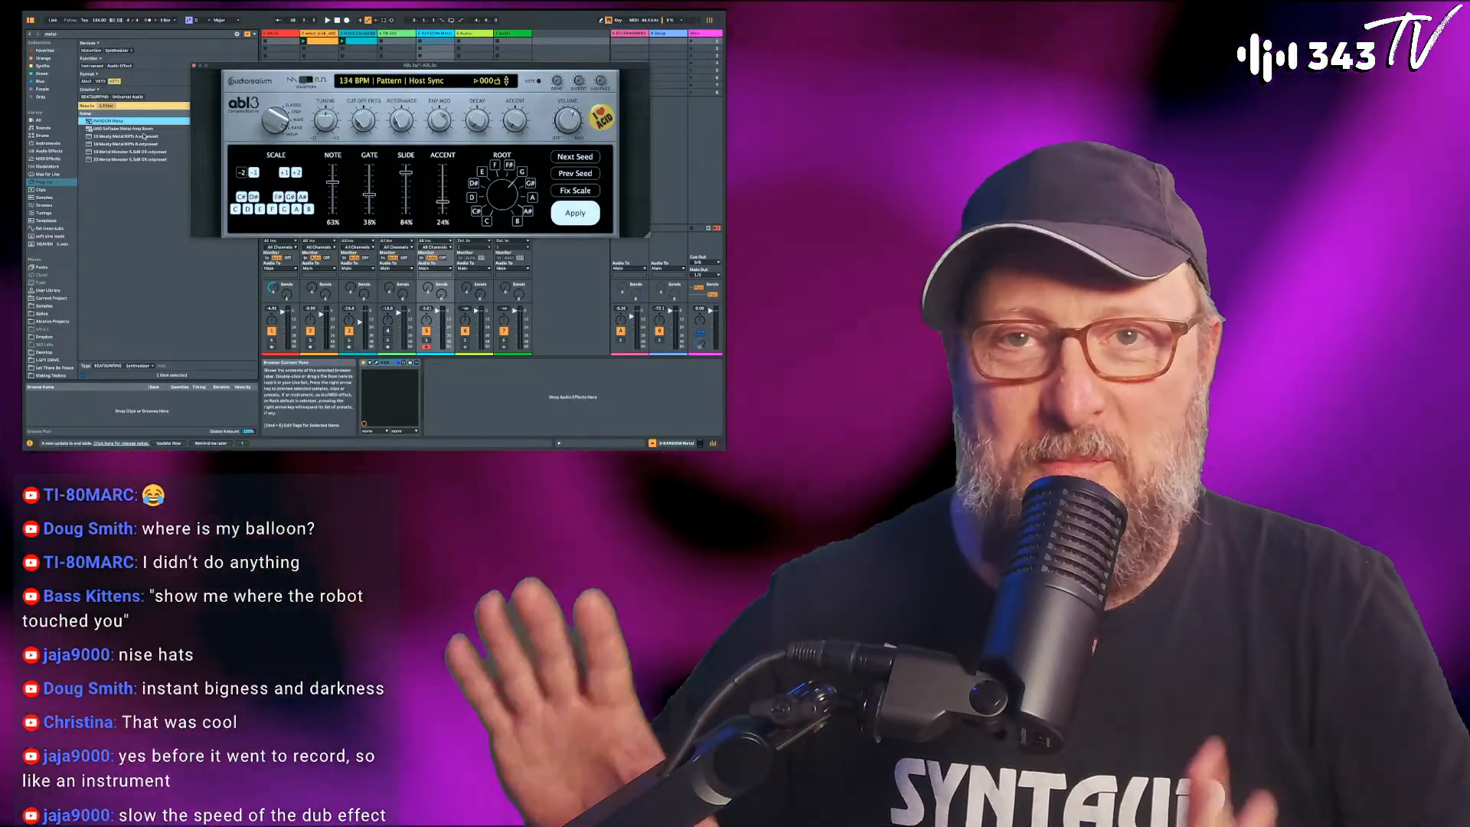
key(space)
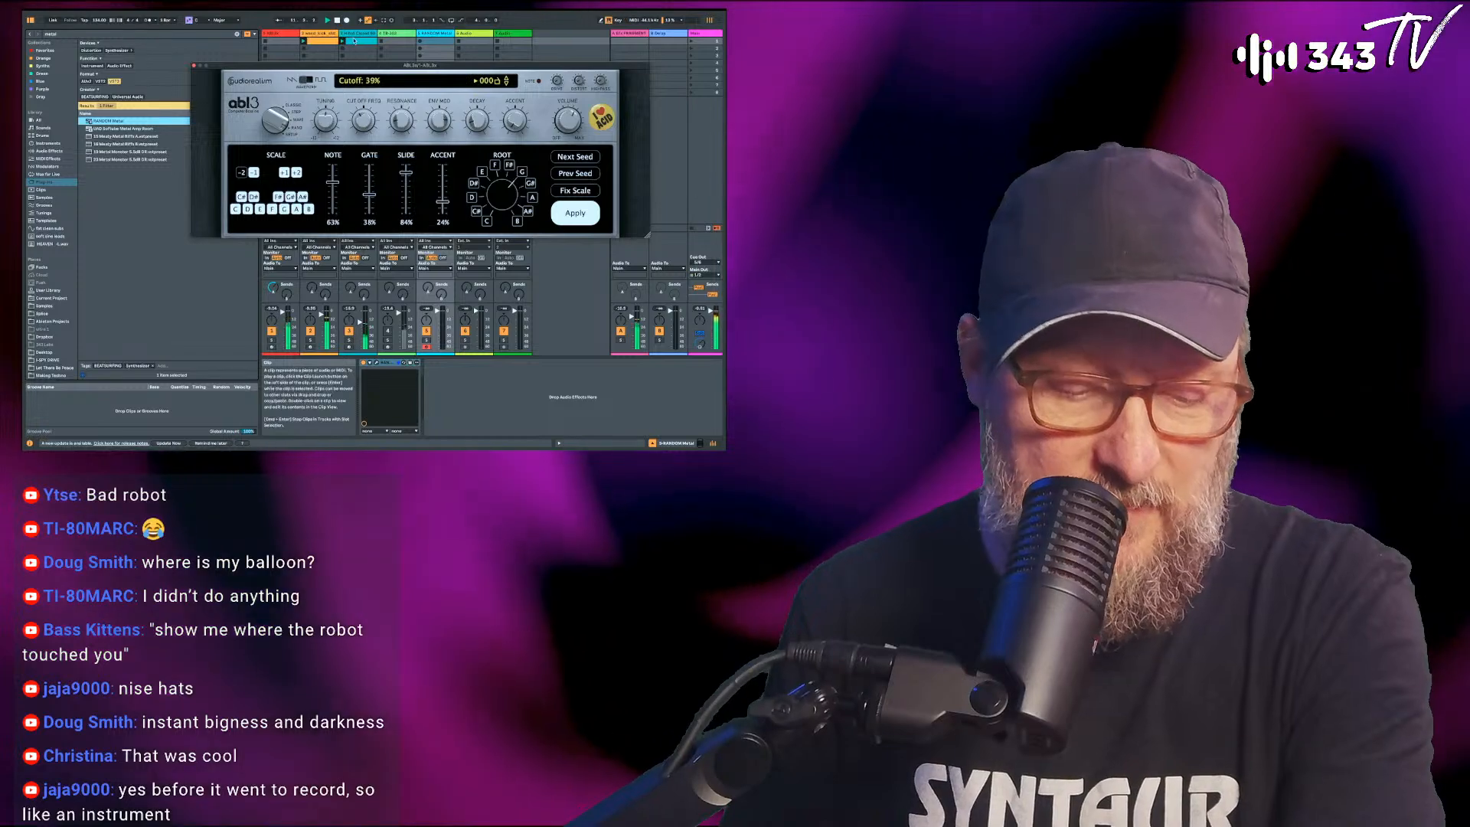
click(354, 40)
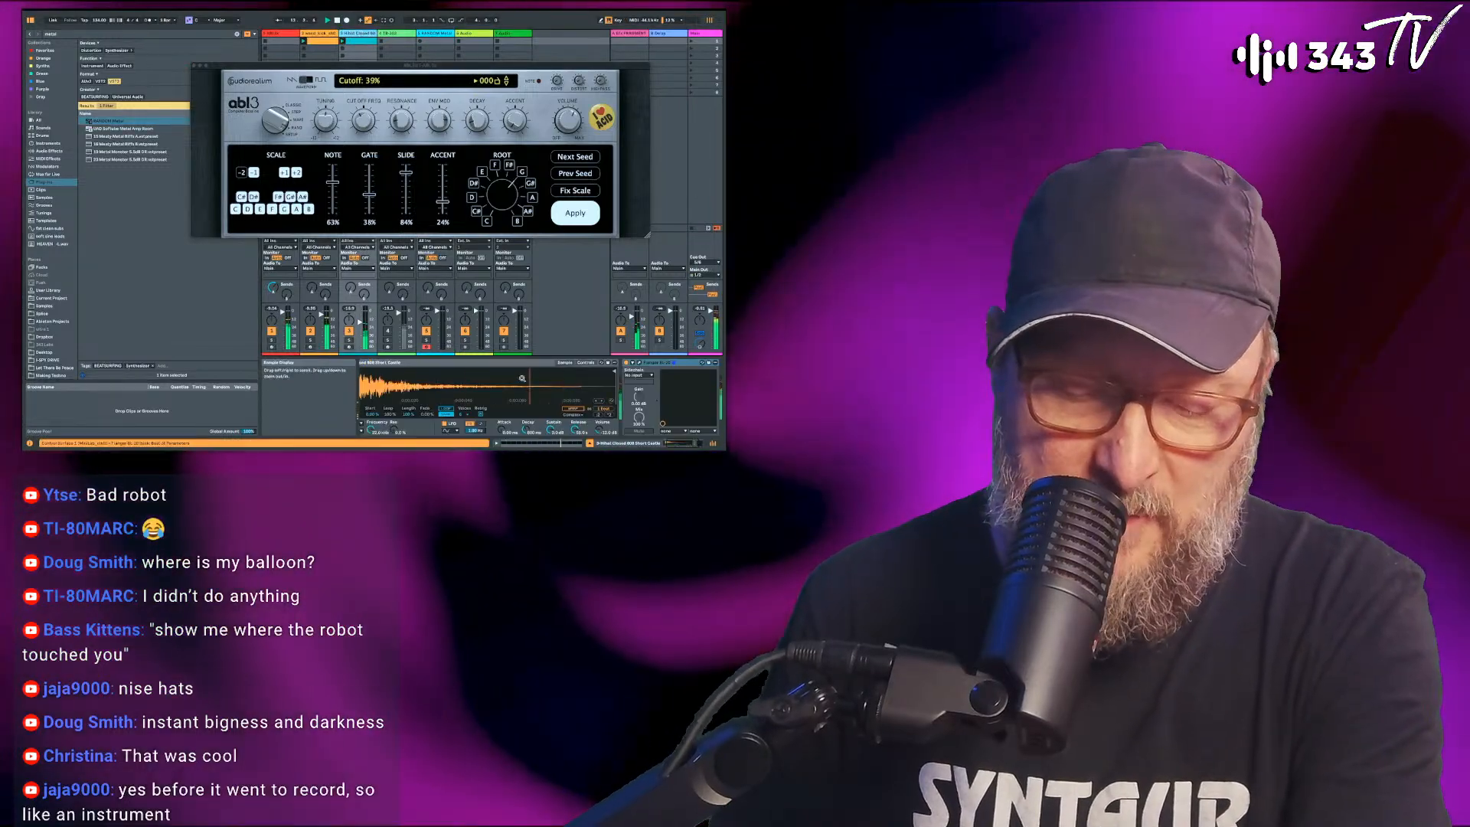
scroll(522, 378, left, 2)
key(space)
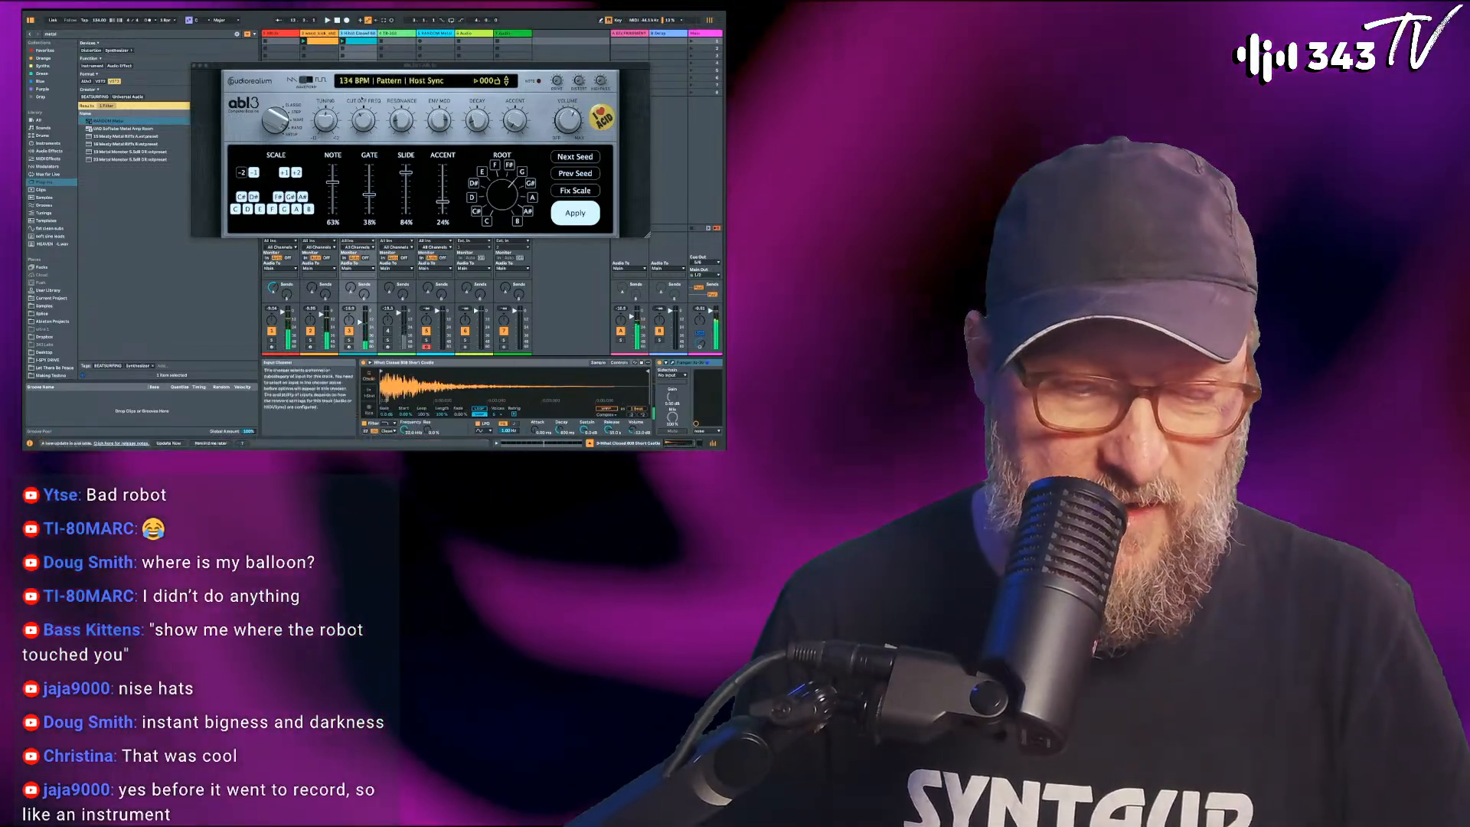
Uncover the first tracks, bring up the ABL3x track's Compressor and fine-tune it during playback.
drag(354, 67, 503, 56)
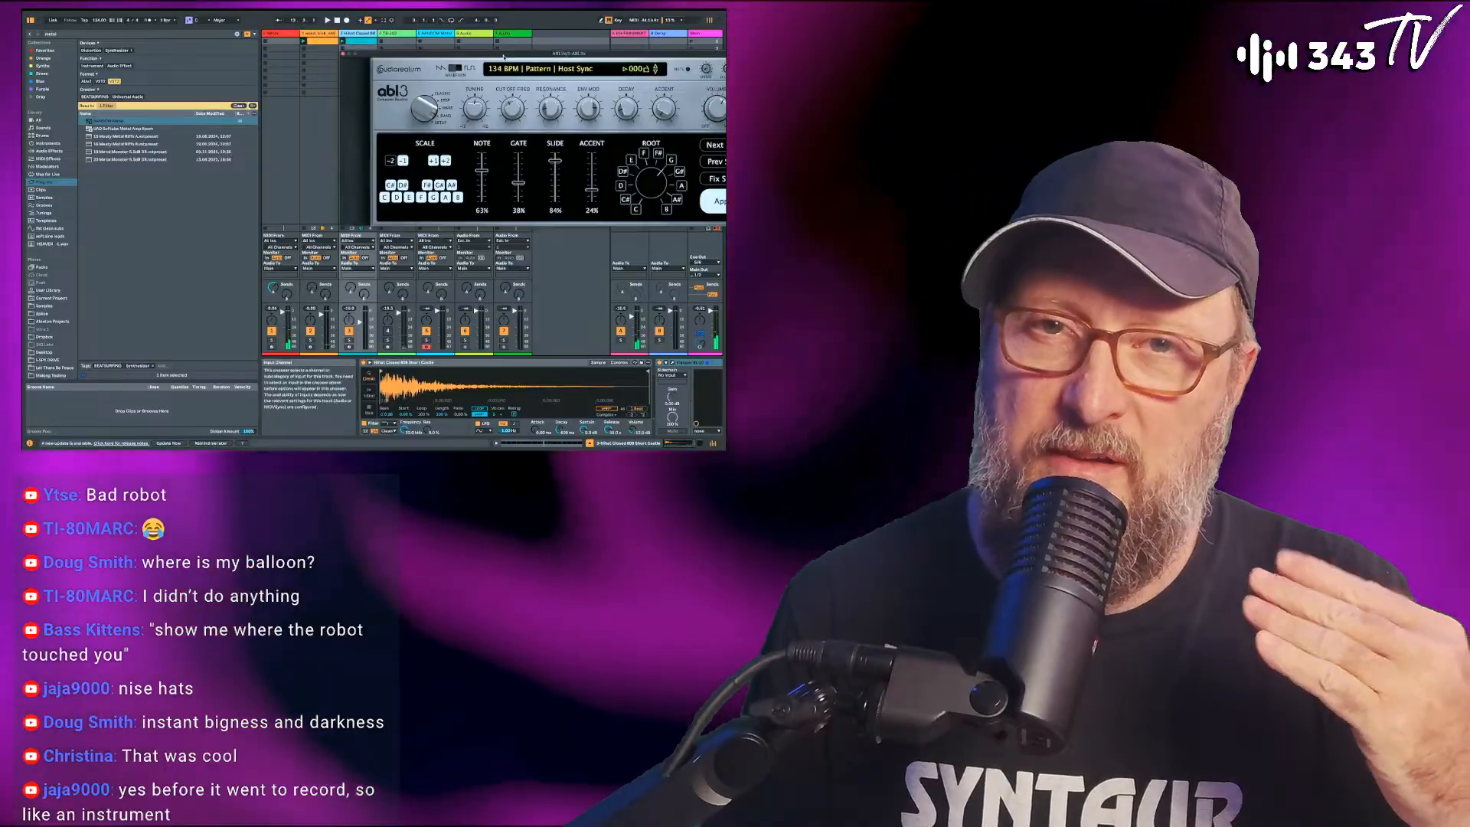
click(331, 33)
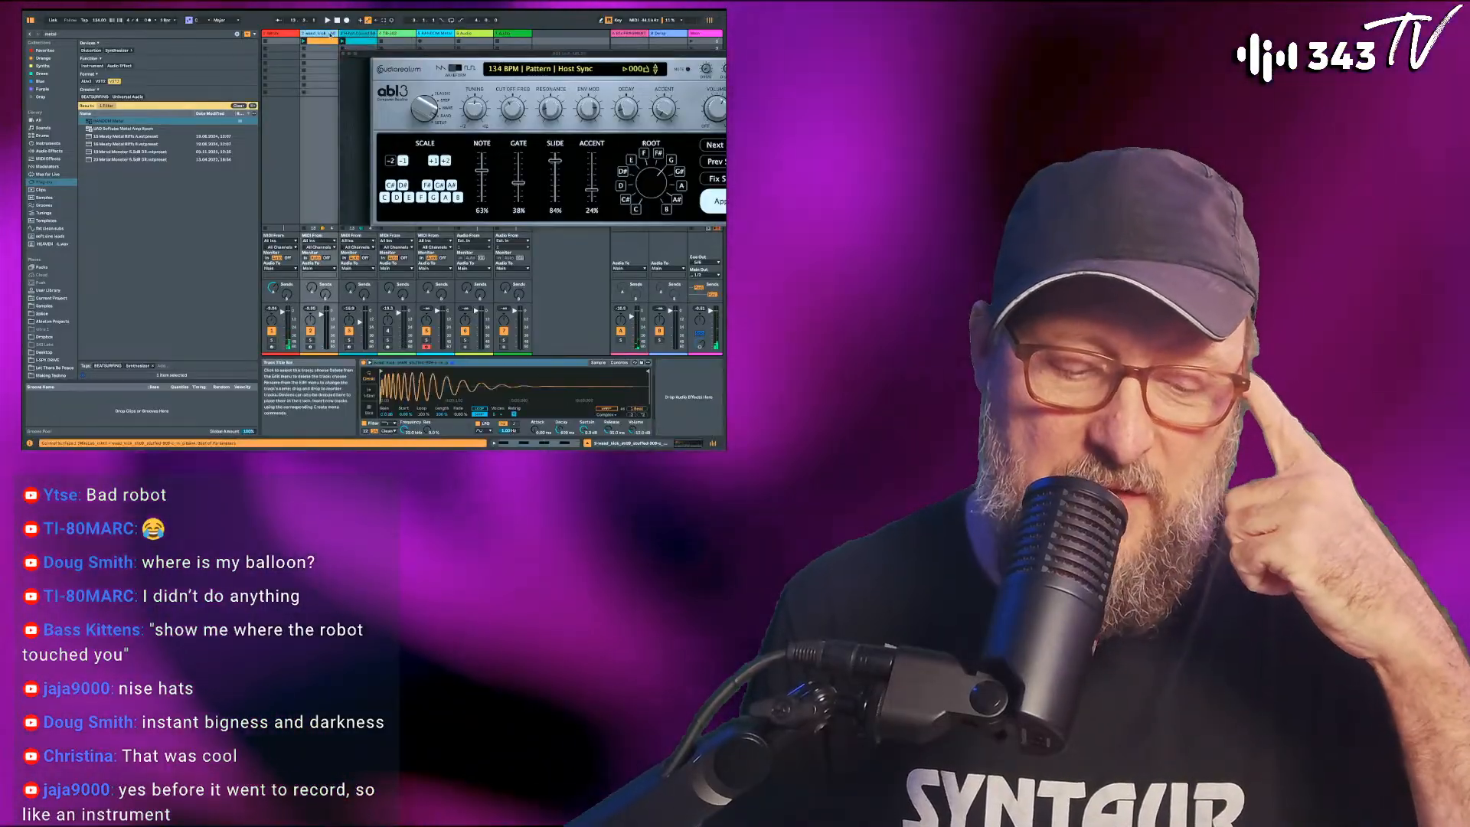
click(280, 34)
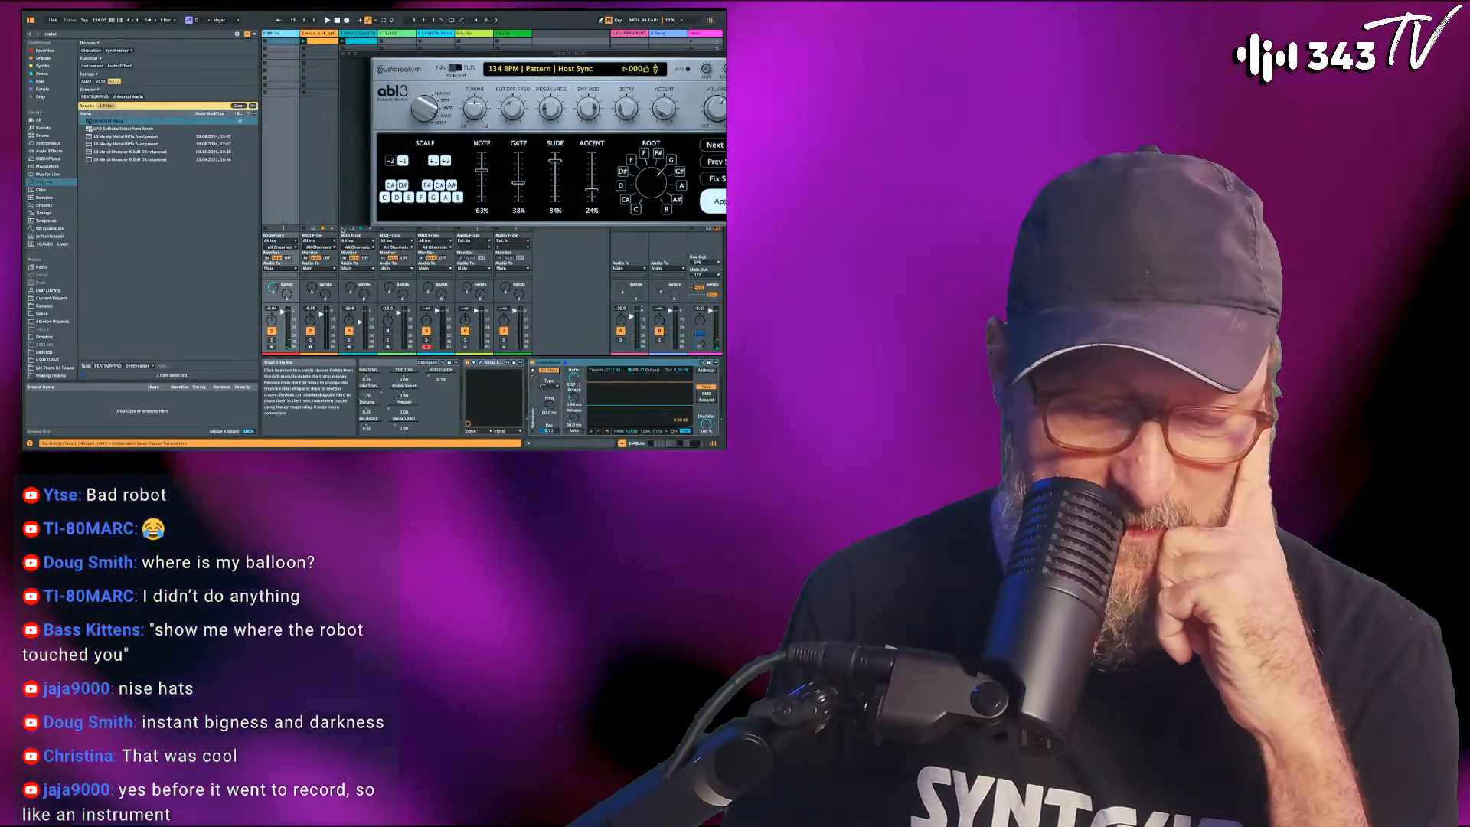
scroll(531, 402, left, 1)
drag(621, 365, 505, 374)
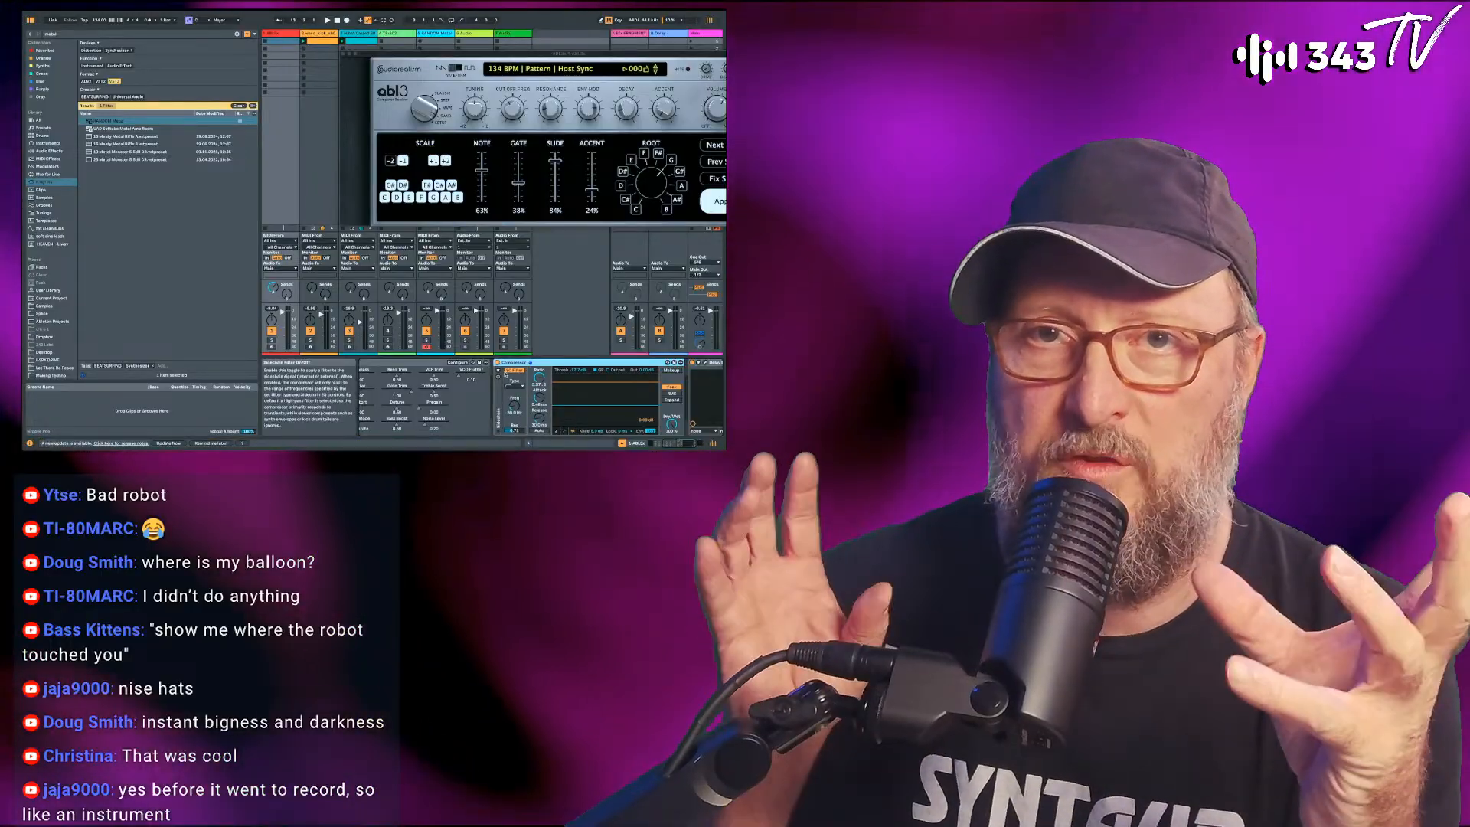
key(space)
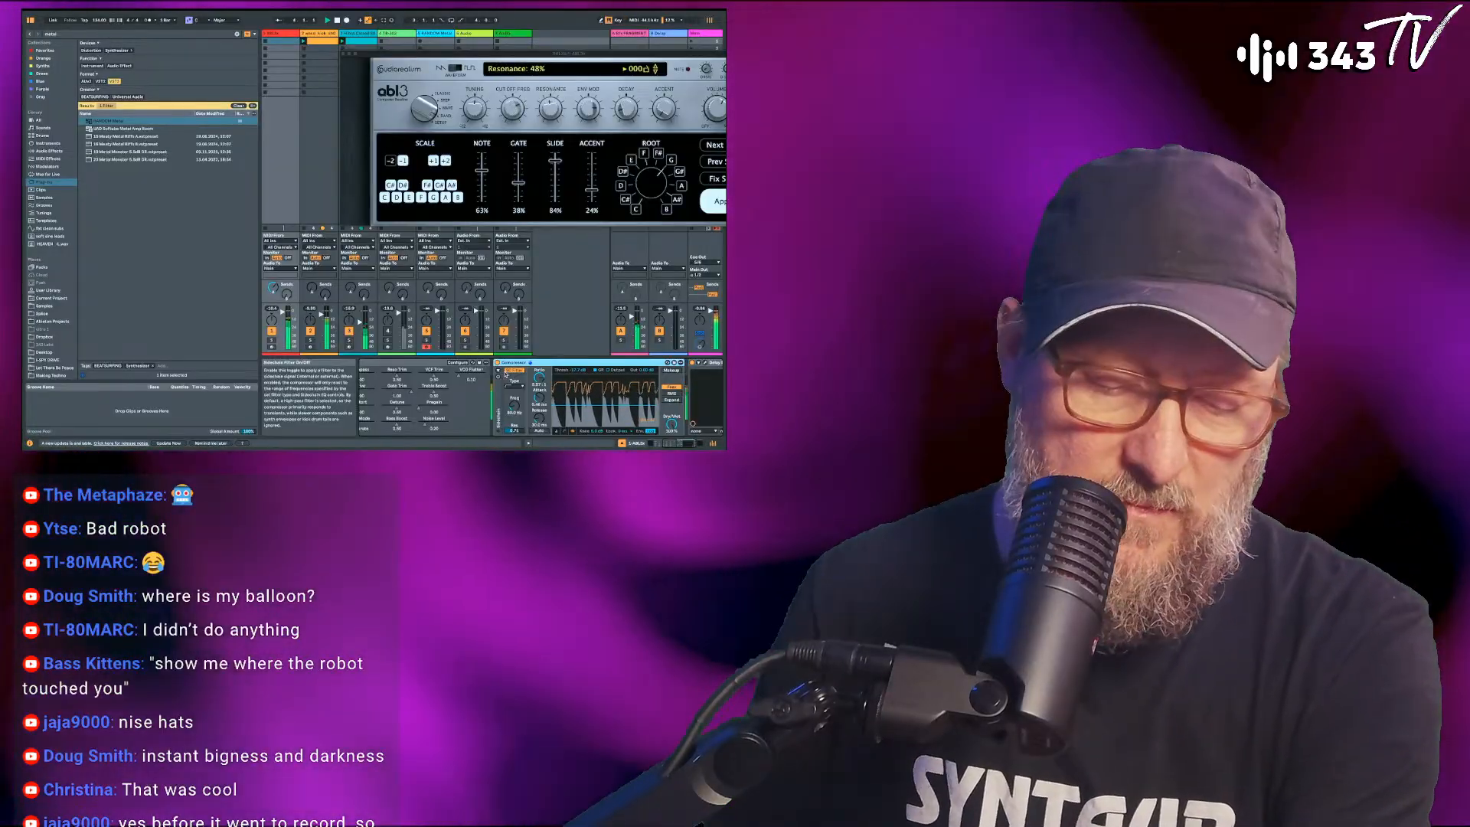
drag(565, 405, 565, 403)
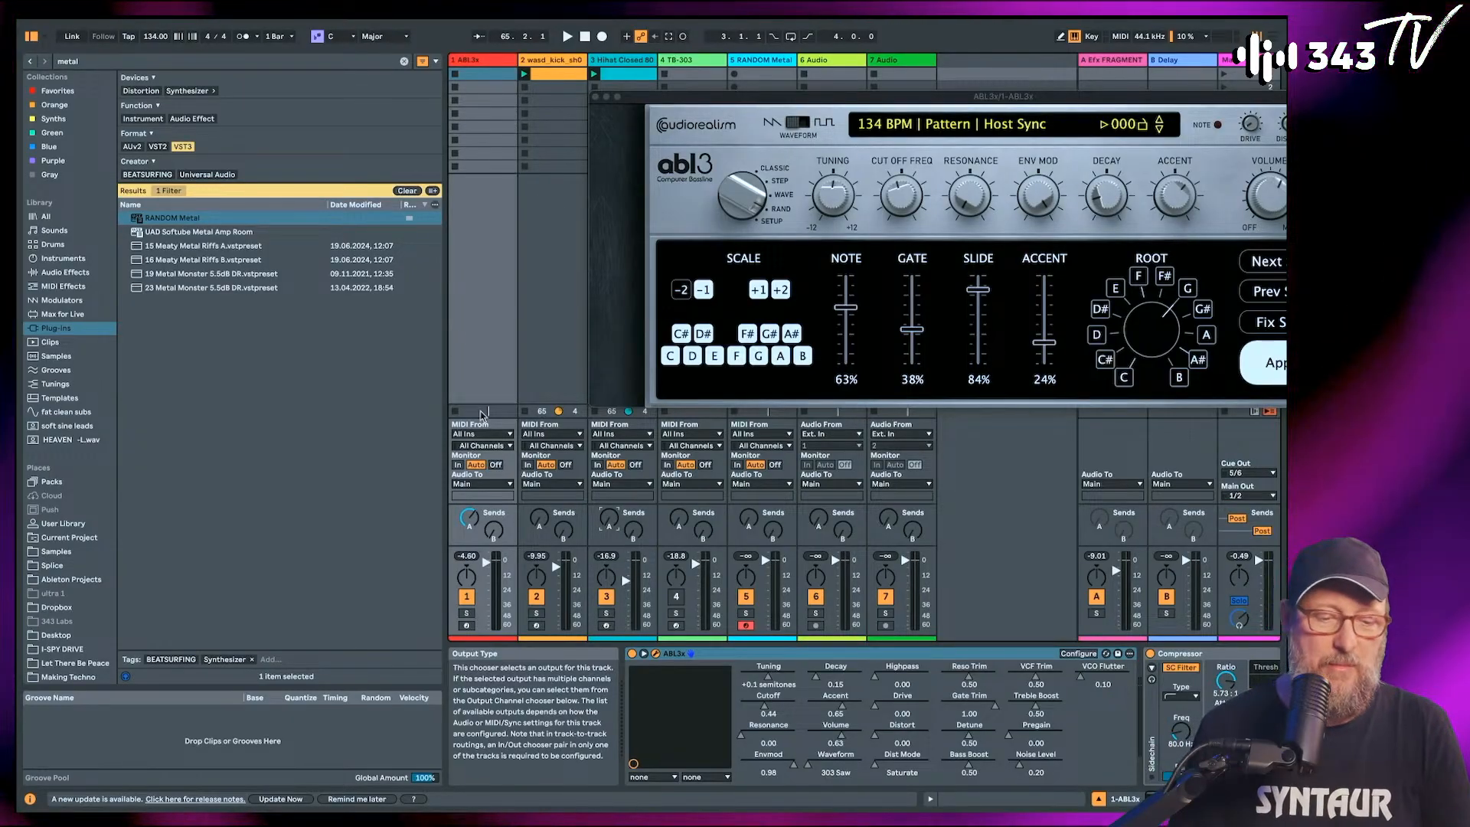
Insert a MIDI track after the kick track and search the plug-ins for "707".
click(581, 126)
key(ctrl+shift+t)
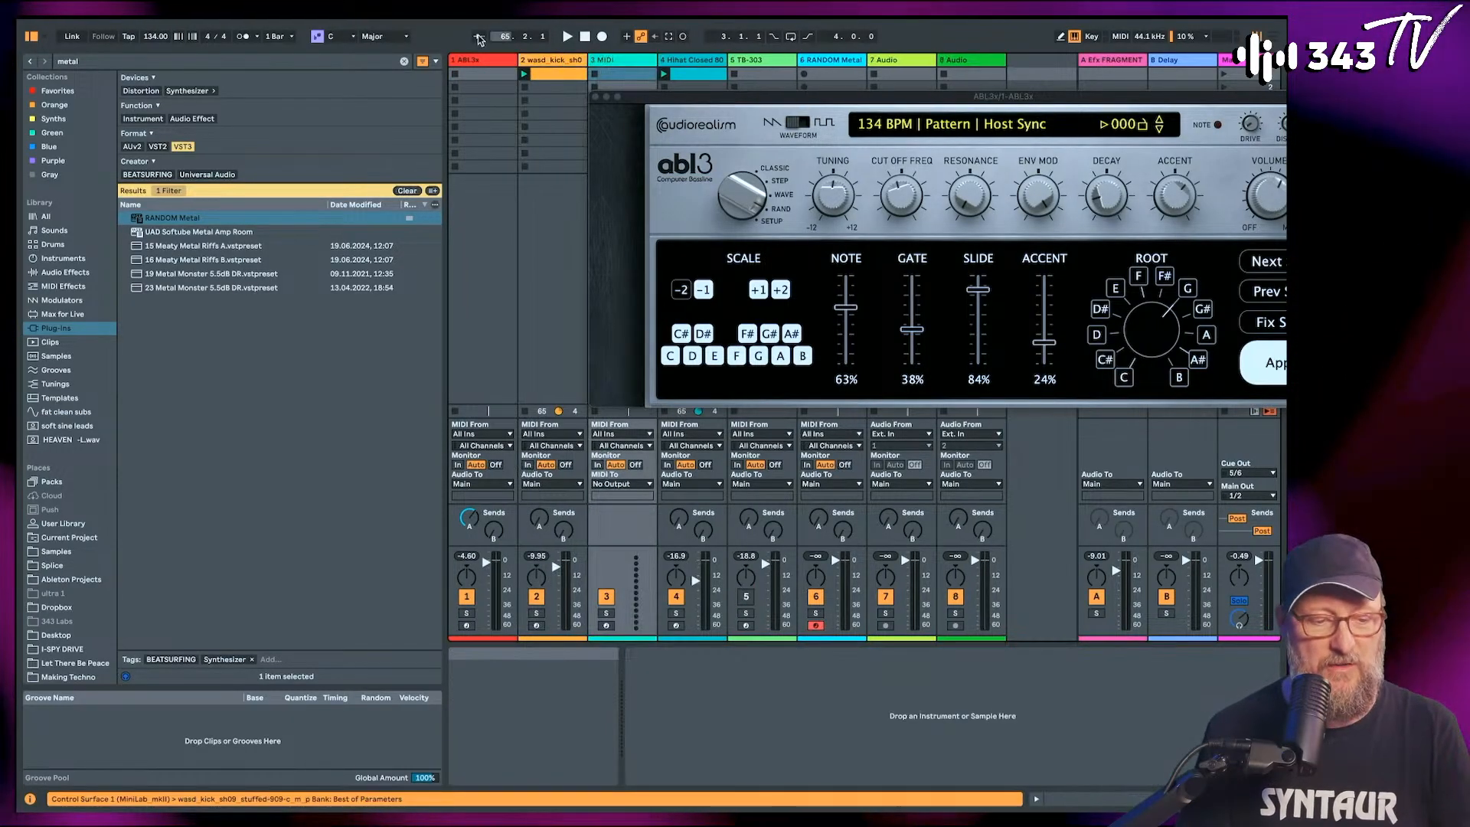
click(317, 61)
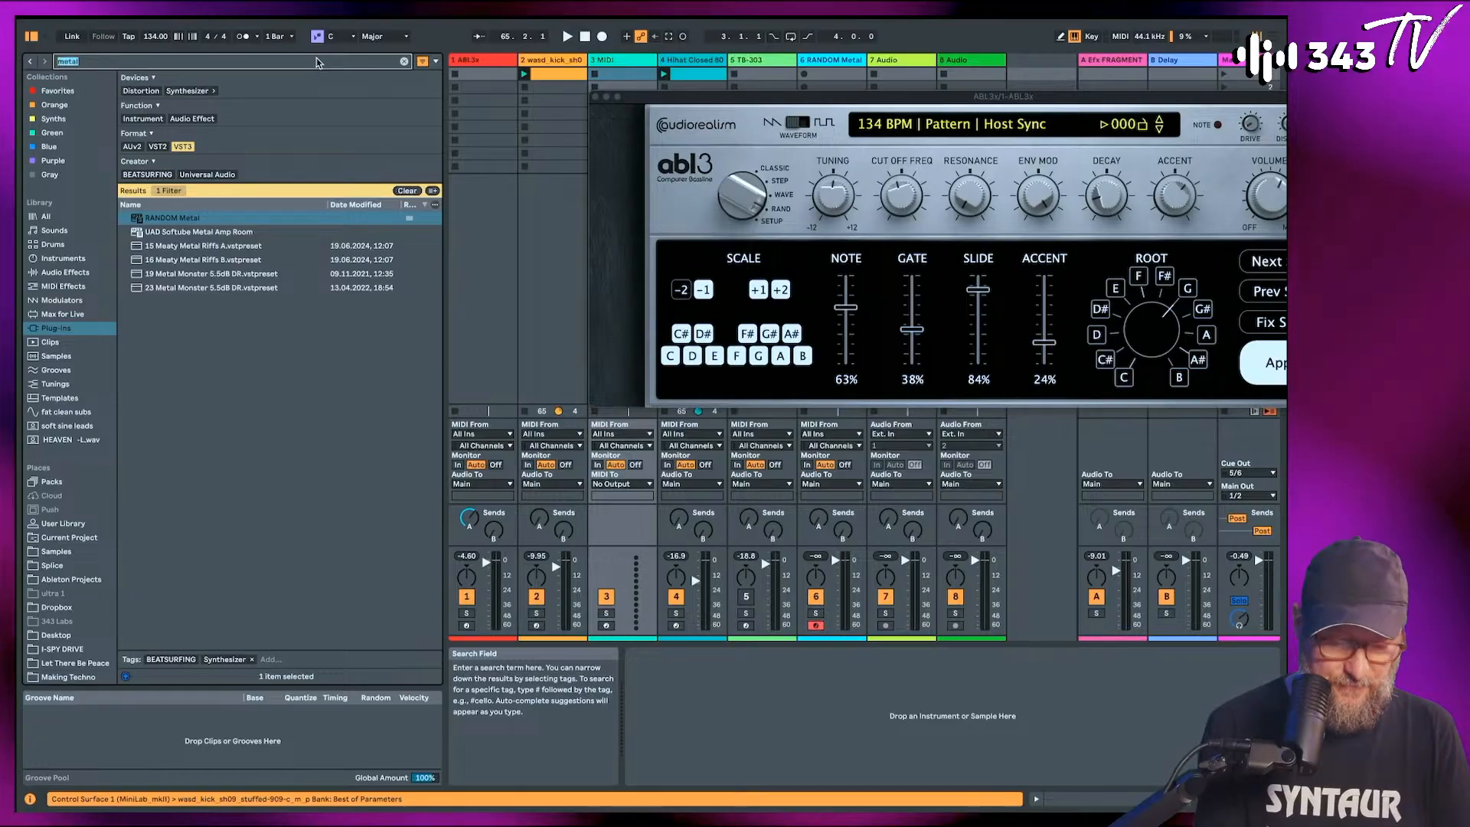
text(707)
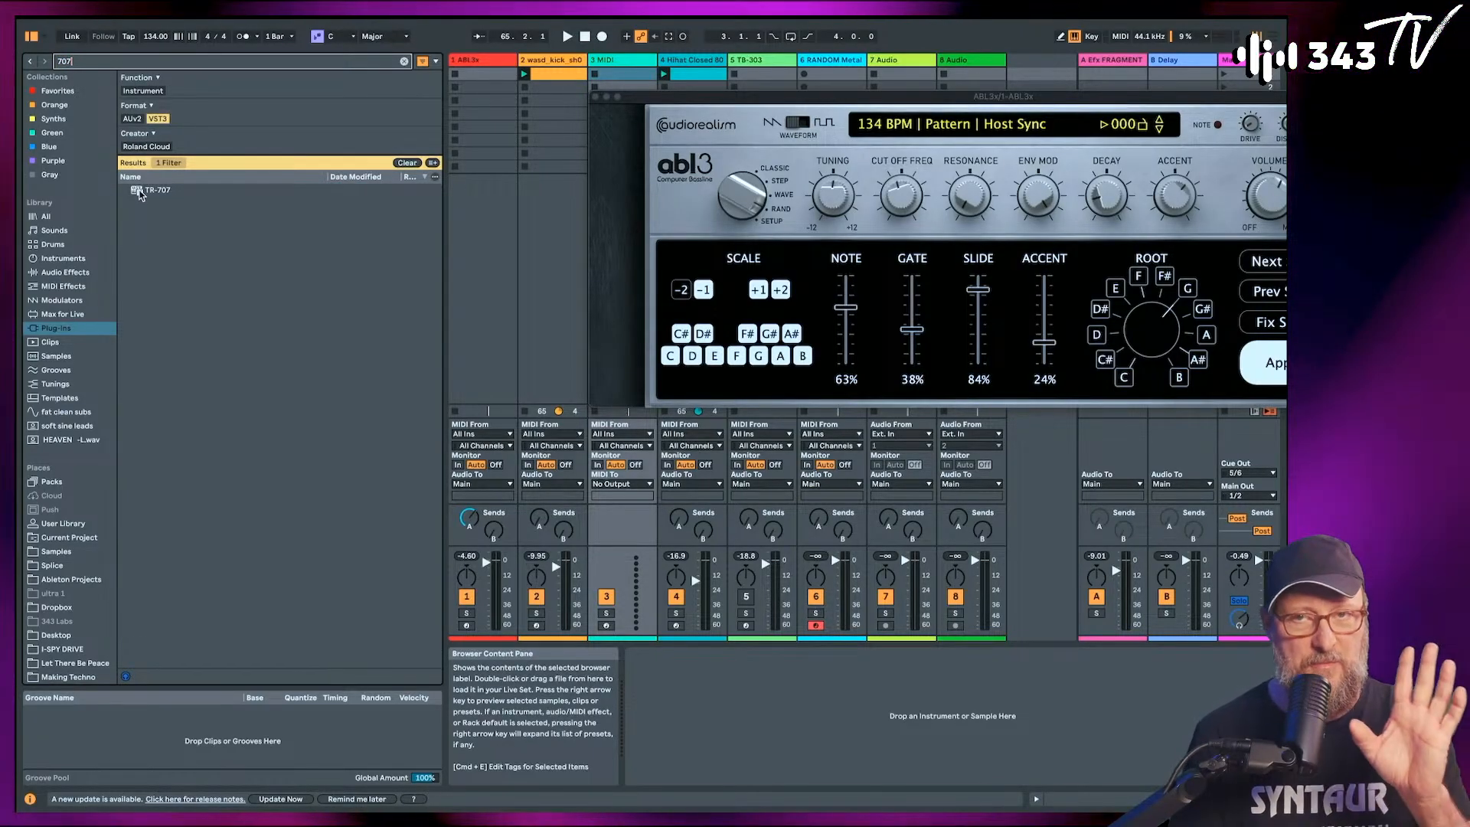
Search the unfiltered drum library for "707" and preview 707 Core Kit.adg.
click(69, 246)
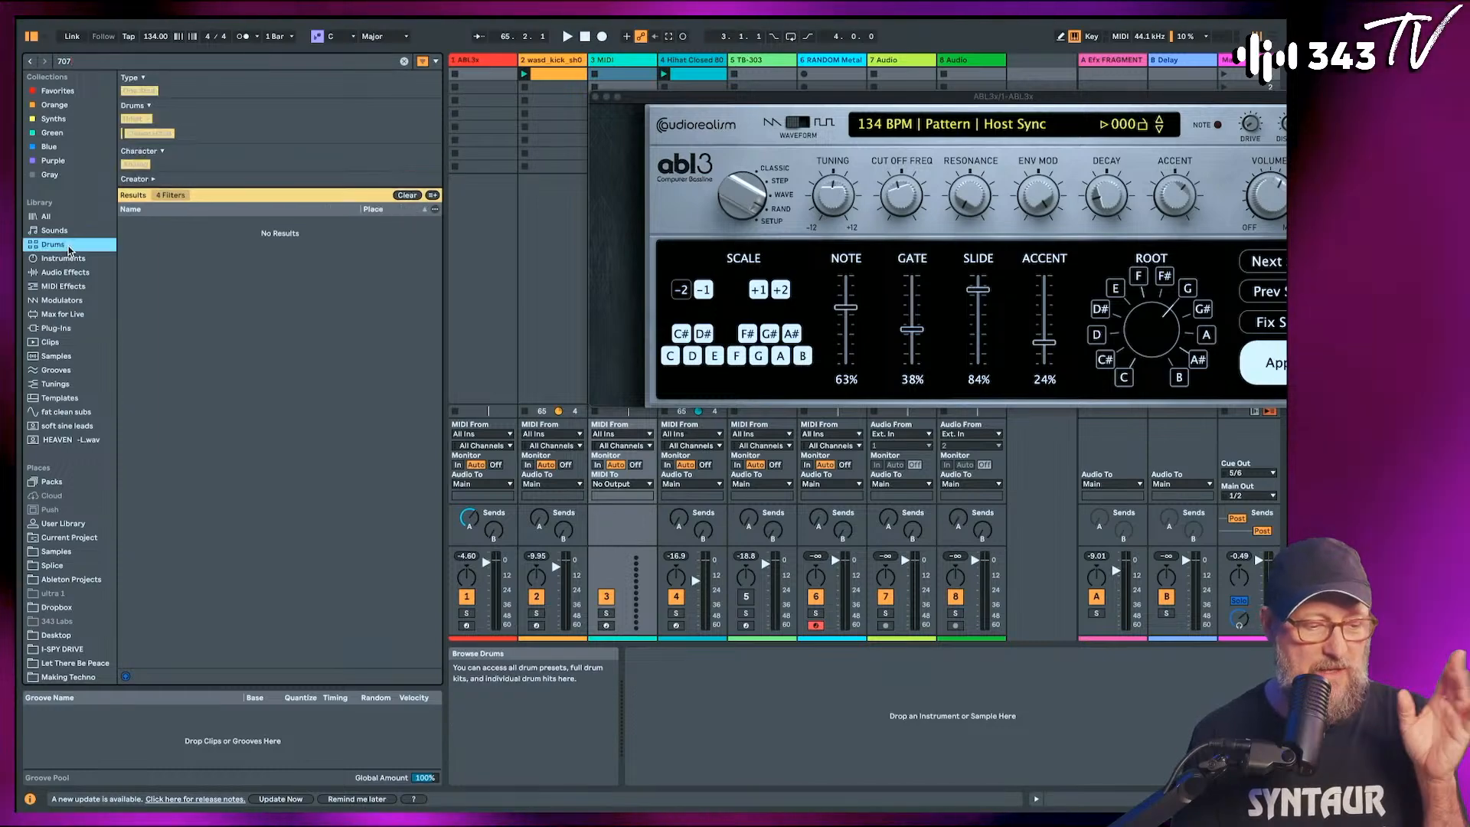
click(404, 61)
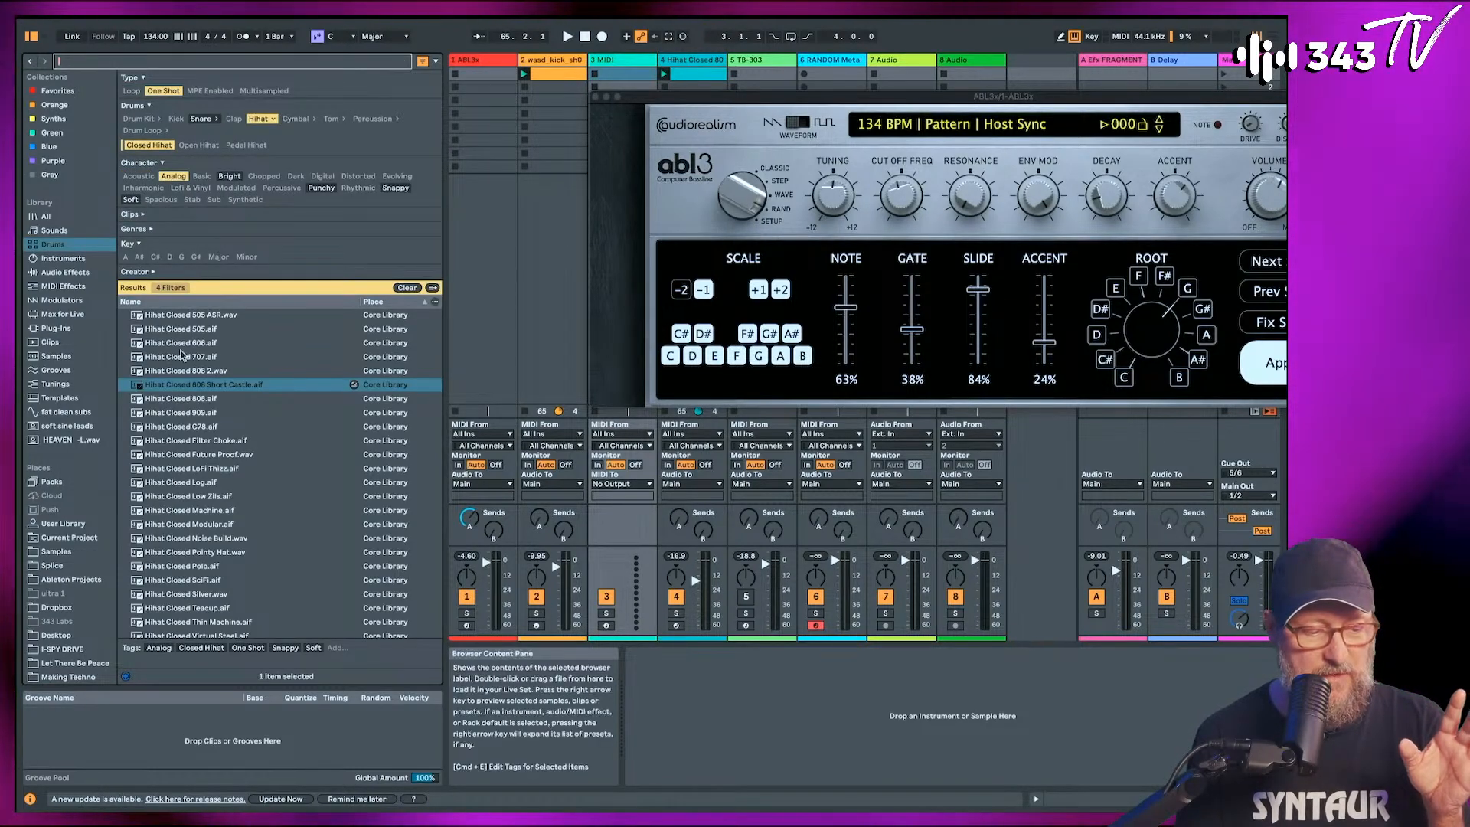
click(163, 91)
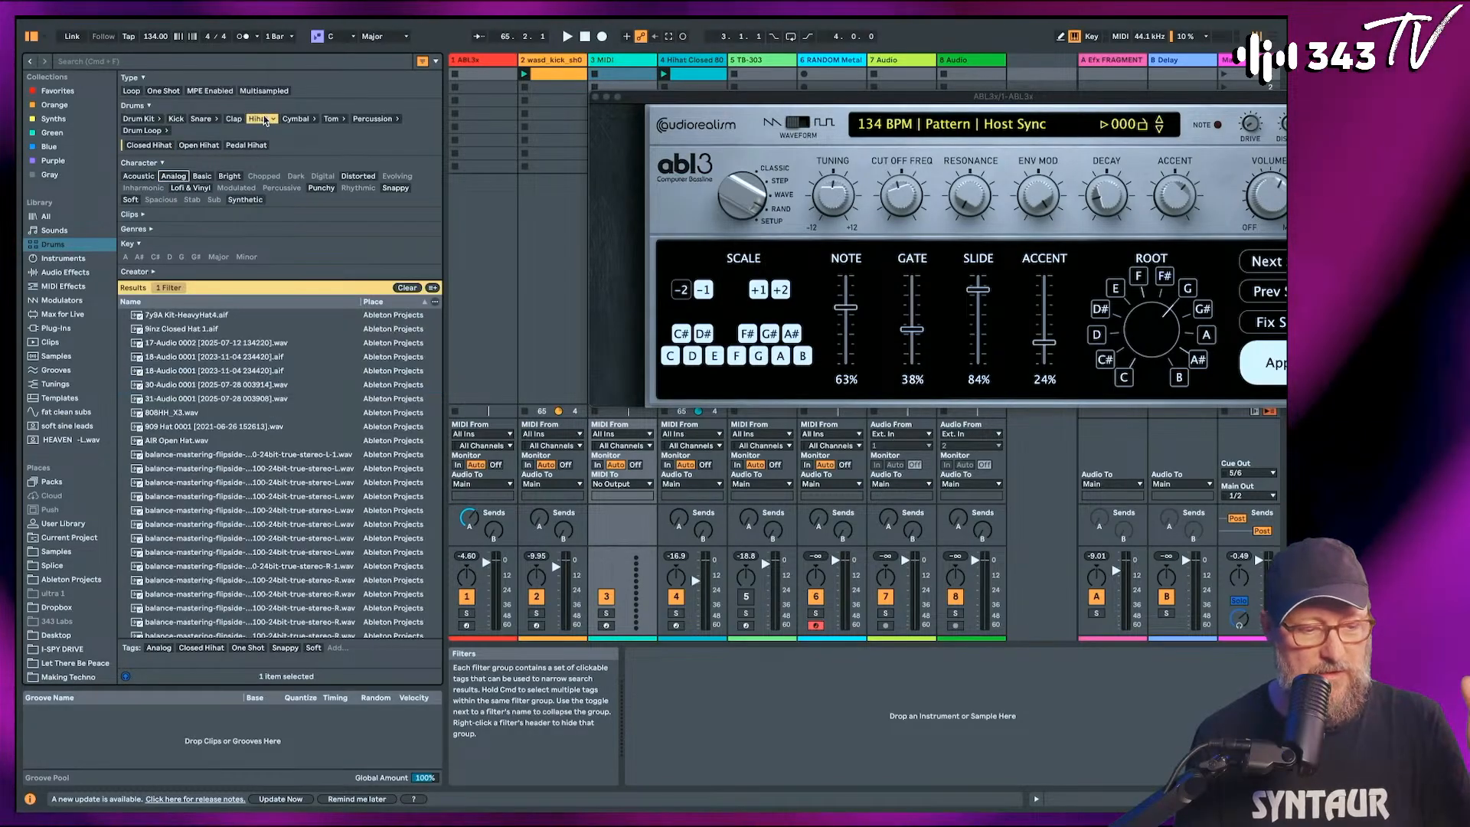
click(259, 119)
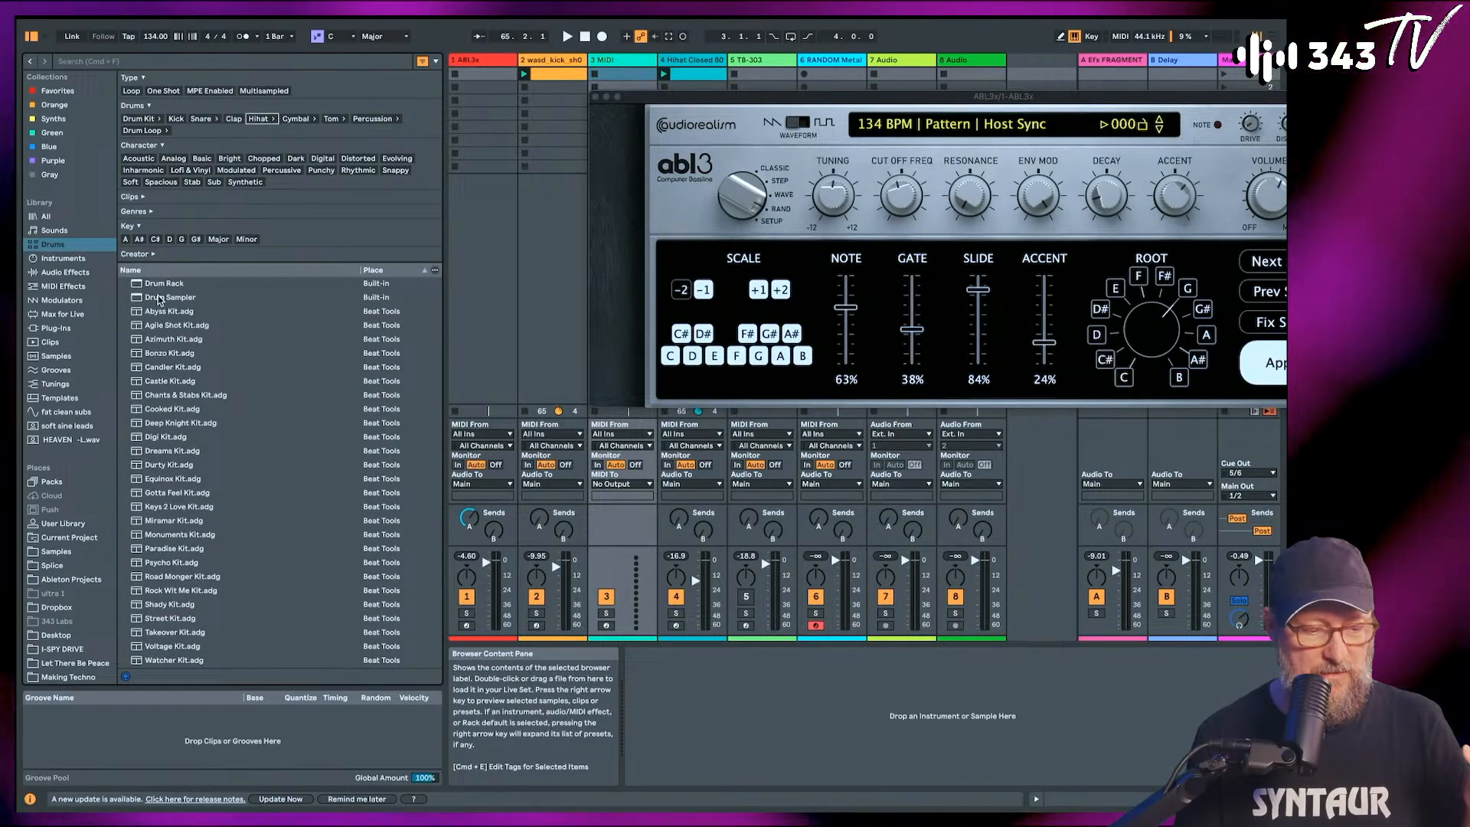
text(707)
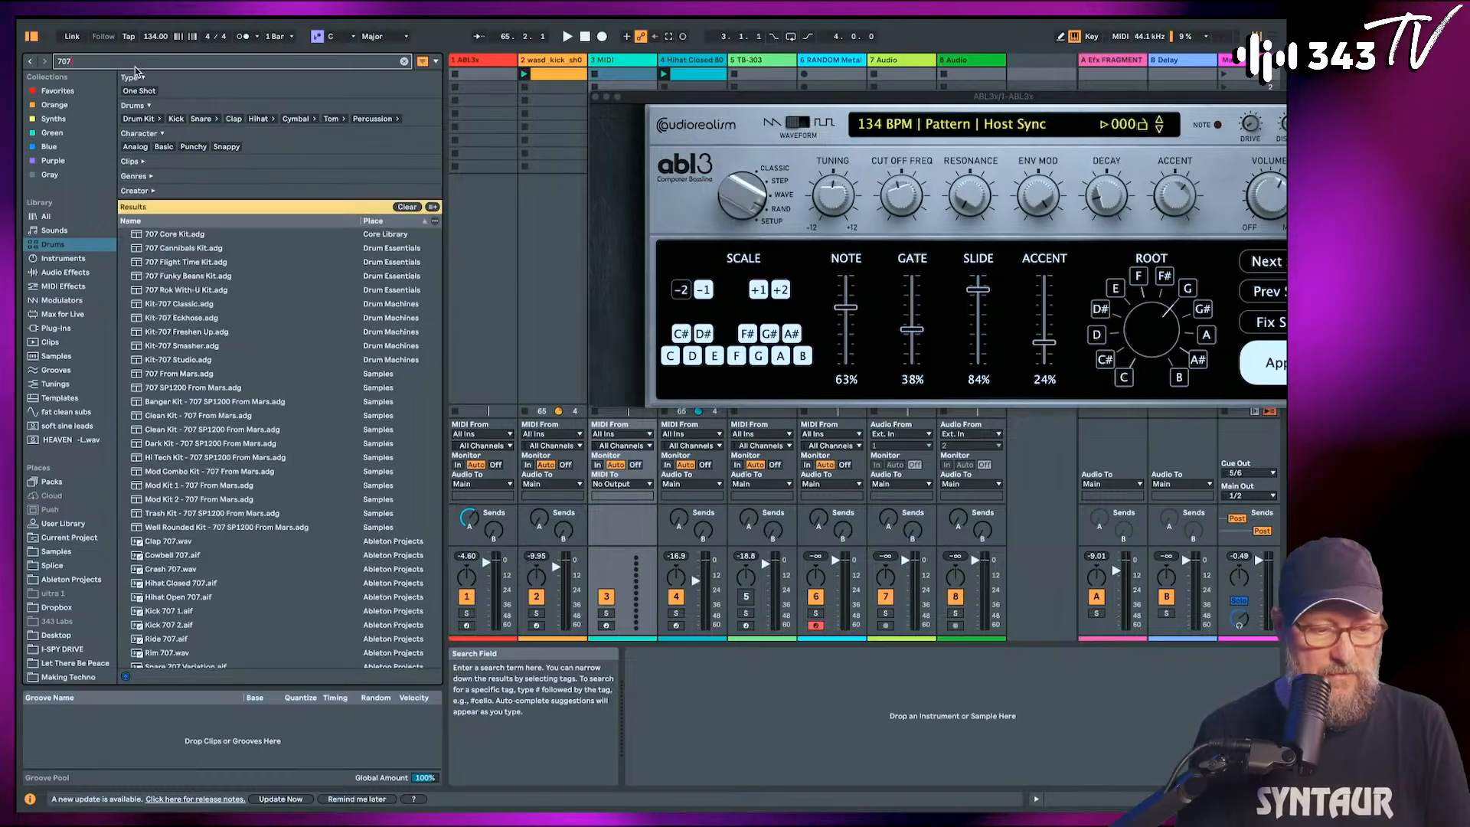
click(161, 236)
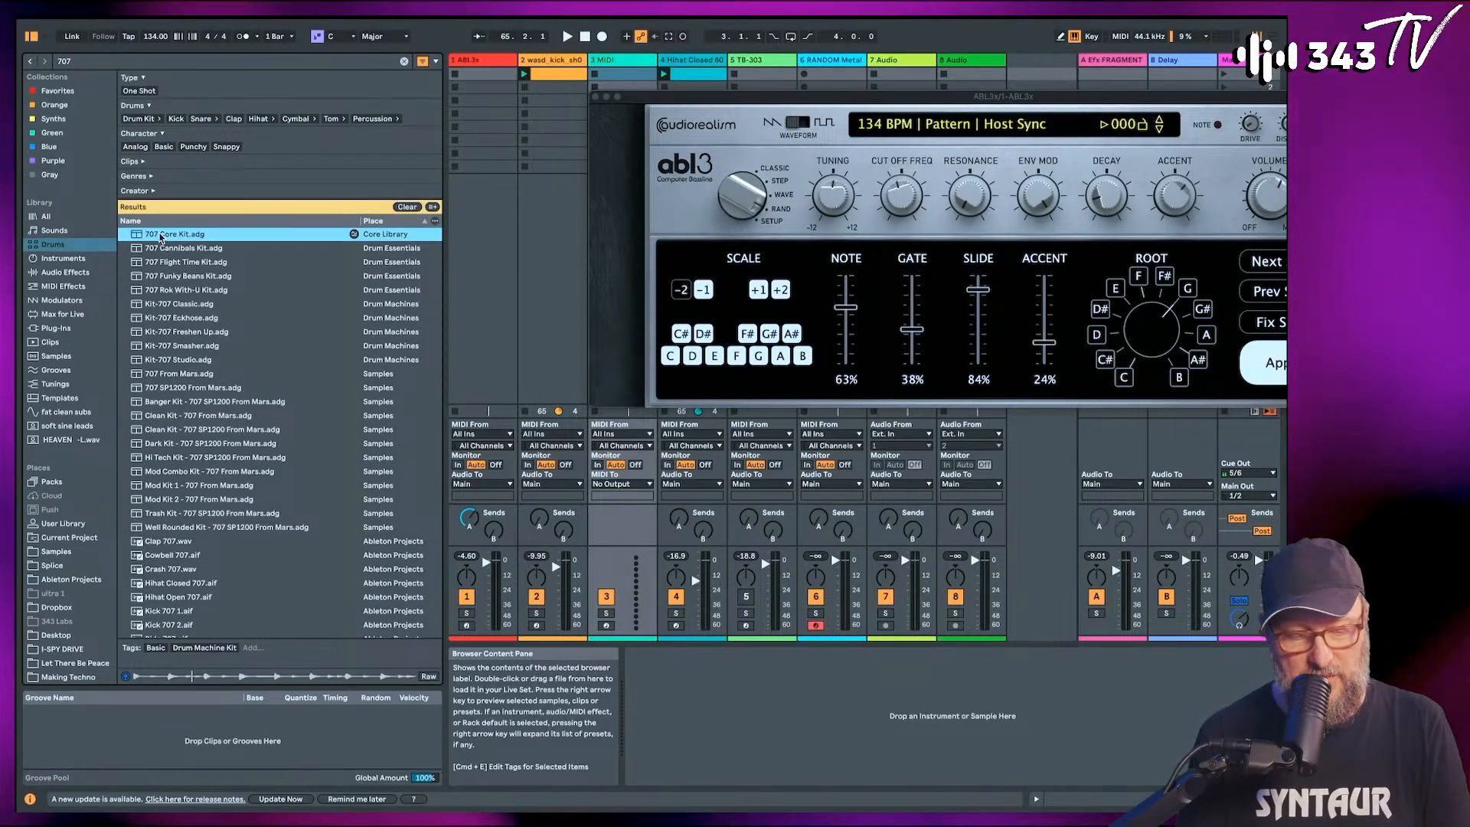
Preview the 707 drum kits from 707 Cannibals Kit.adg down through Kit-707 Studio.adg.
key(Down)
key(Down)
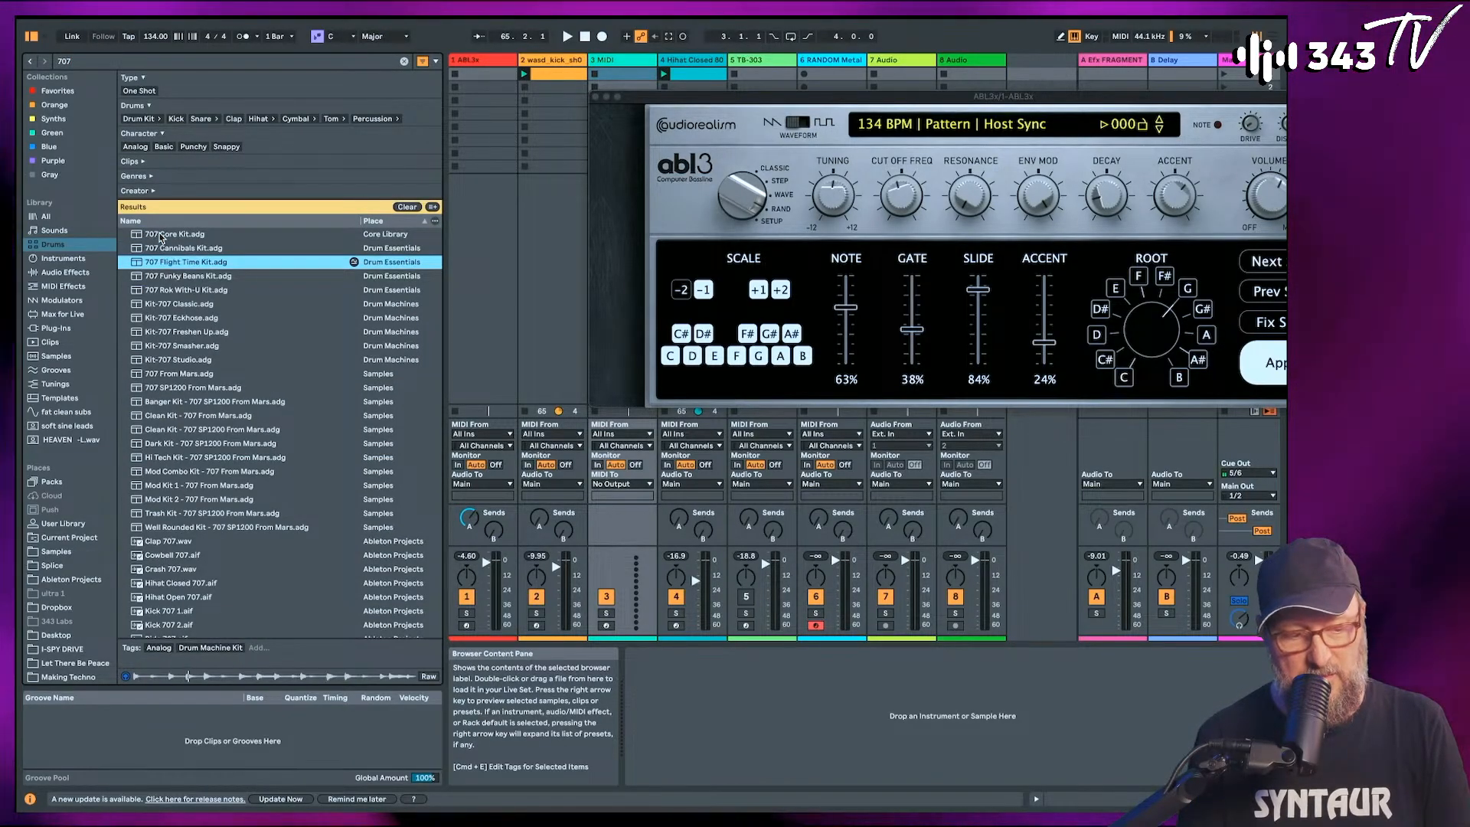
key(Down)
key(Down)
key(Up)
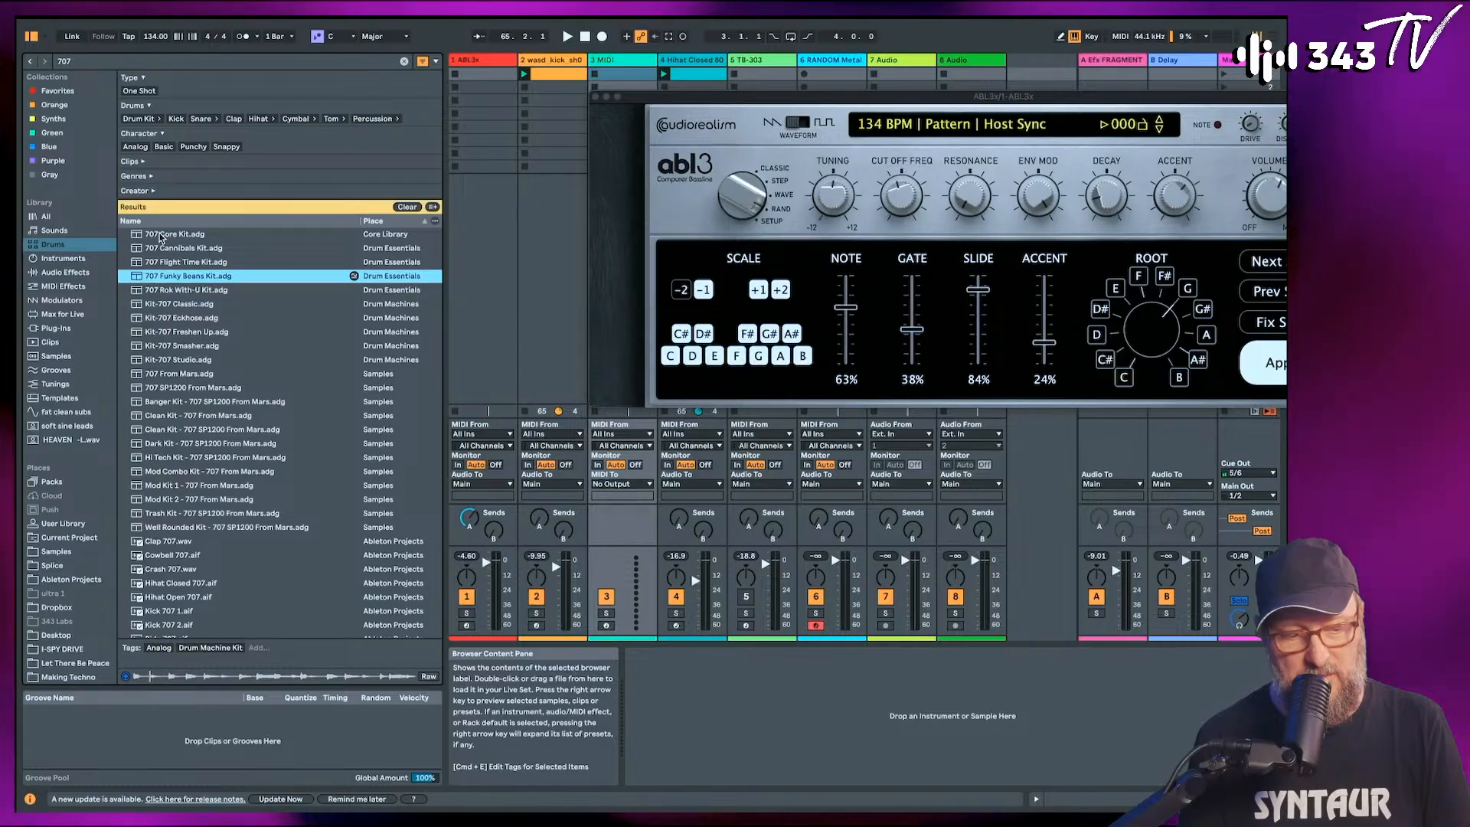
key(Down)
key(Down)
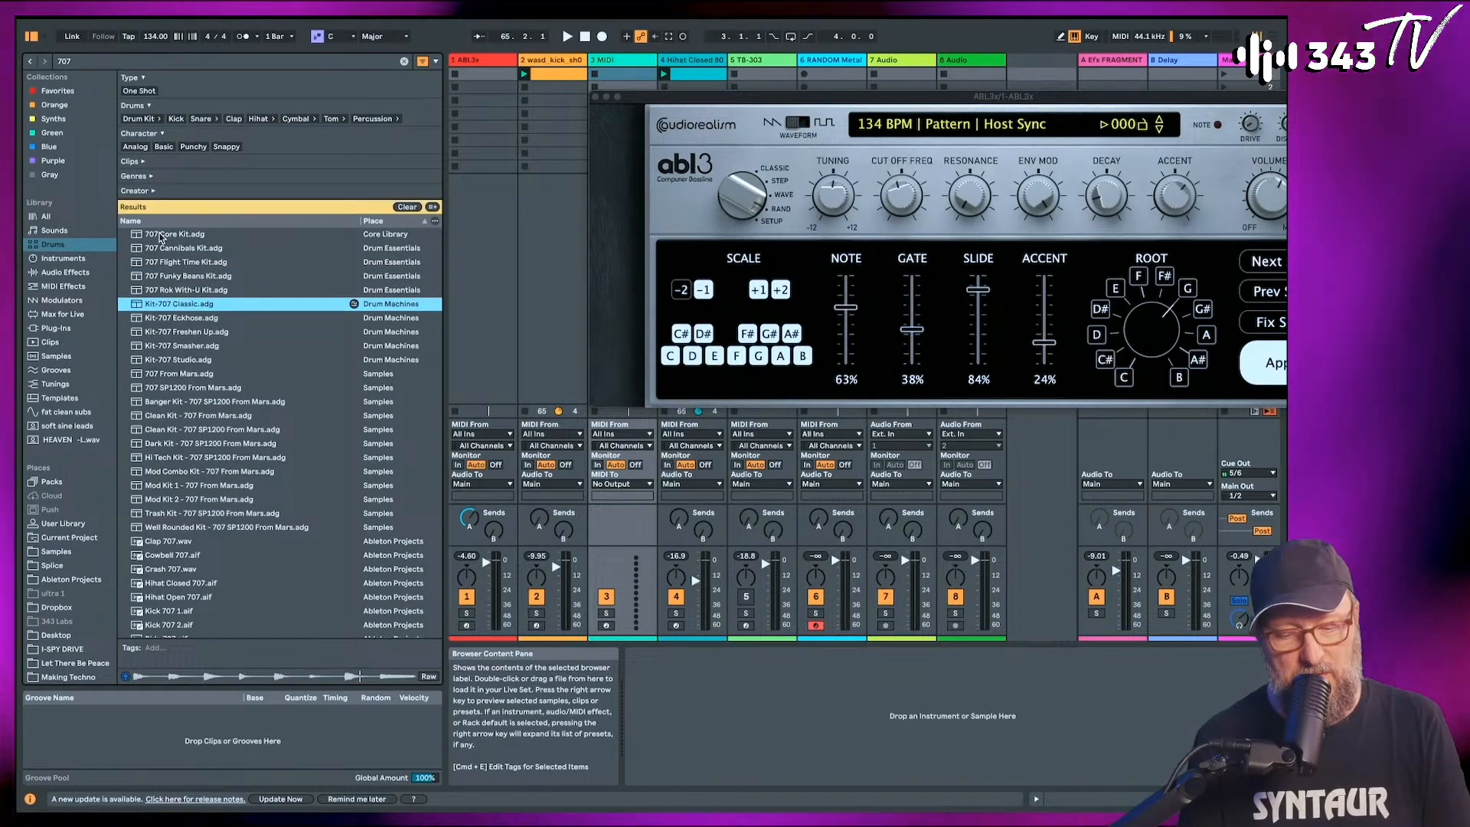
key(Down)
key(Up)
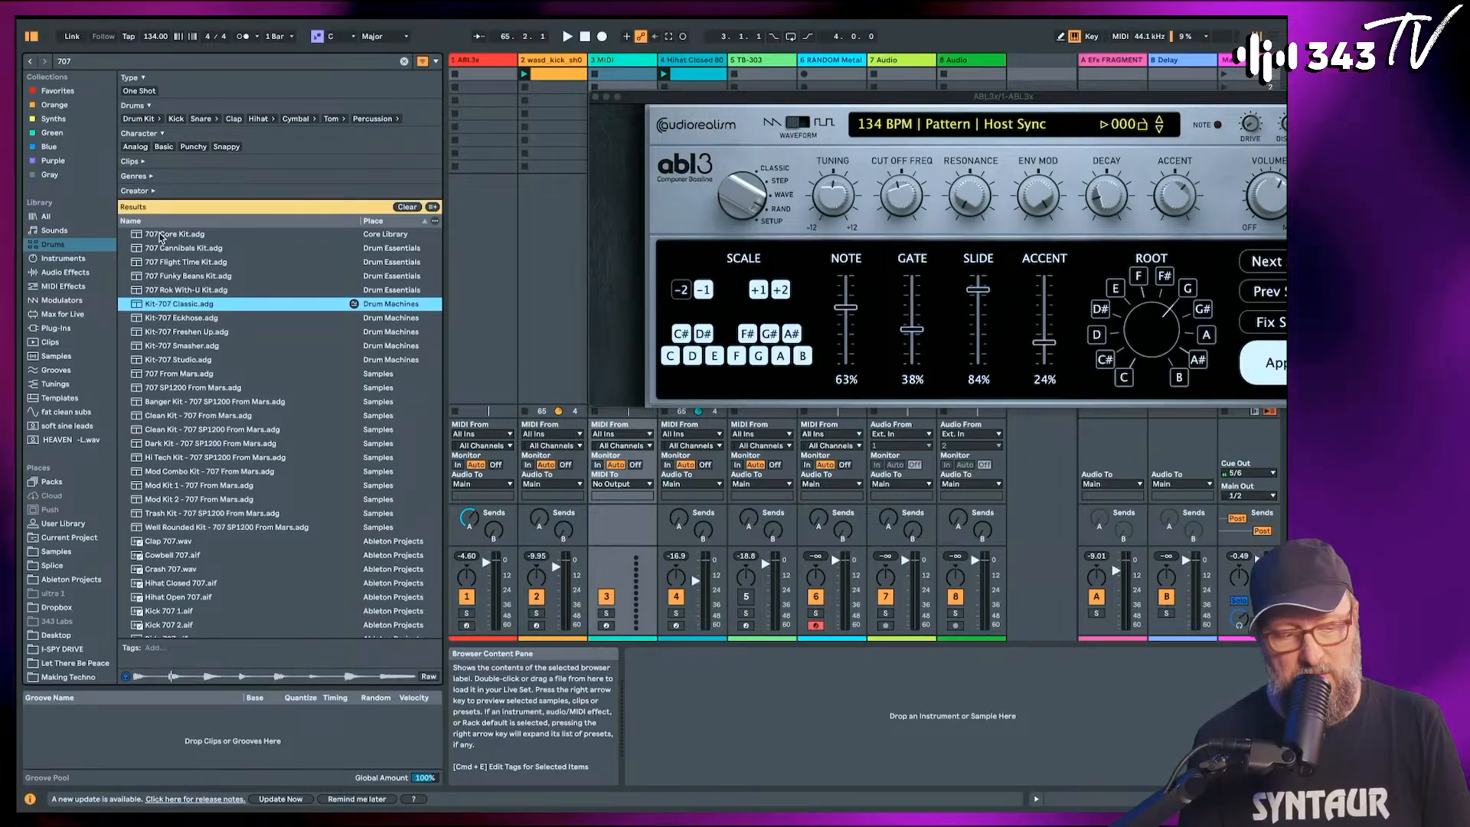
key(Up)
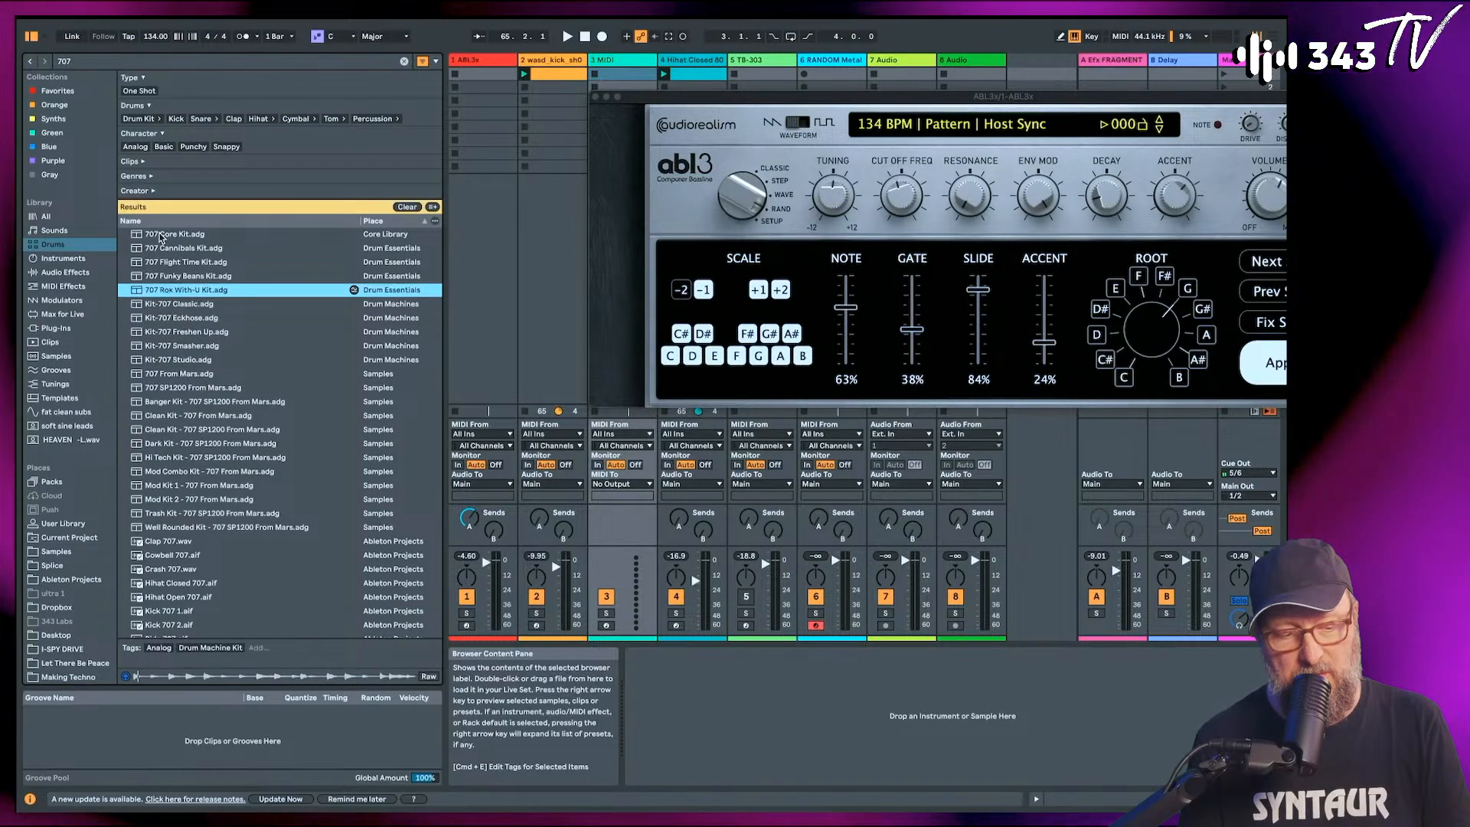
key(Down)
key(Down)
key(Down)
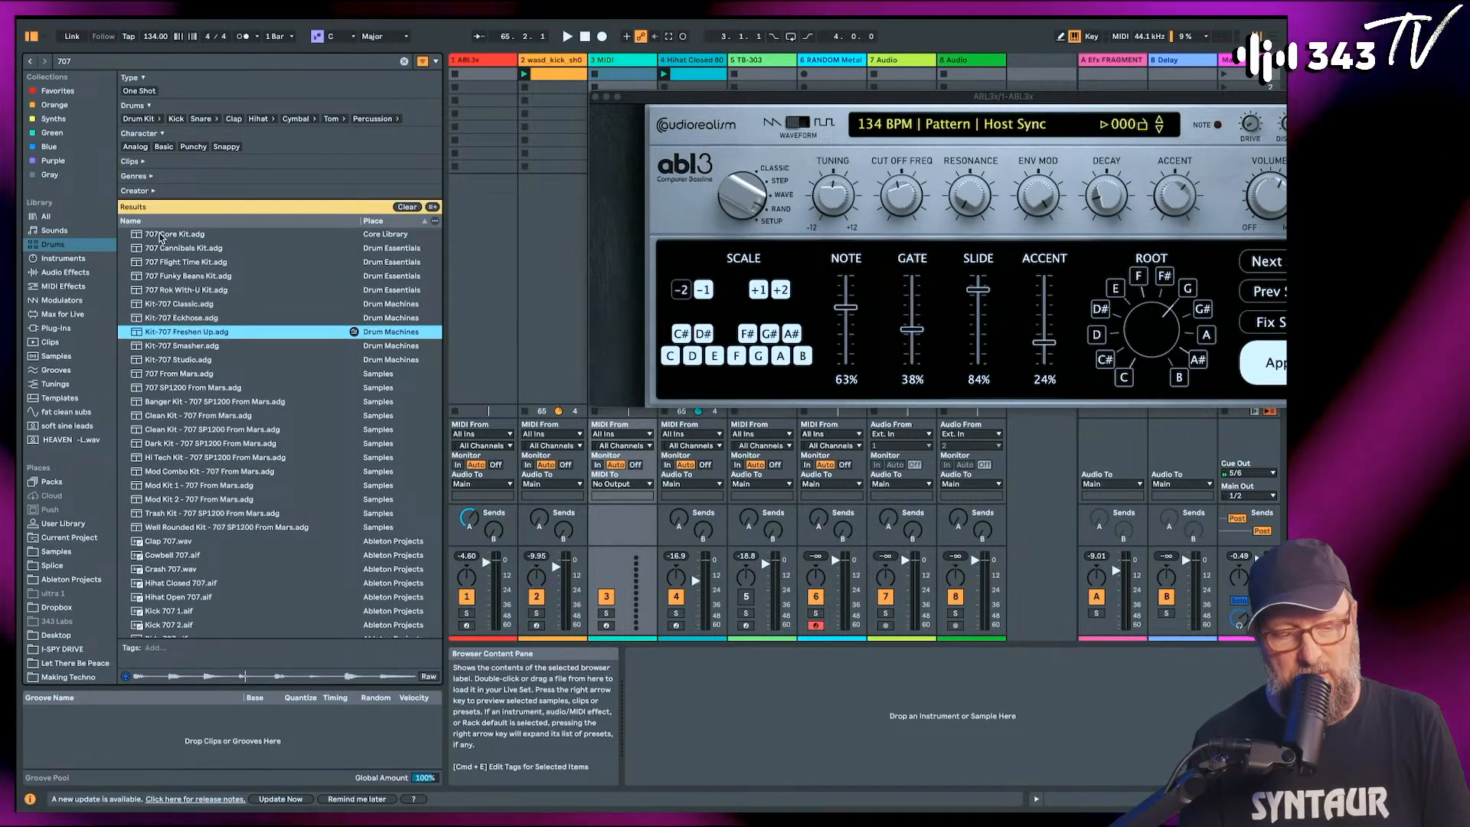
key(Down)
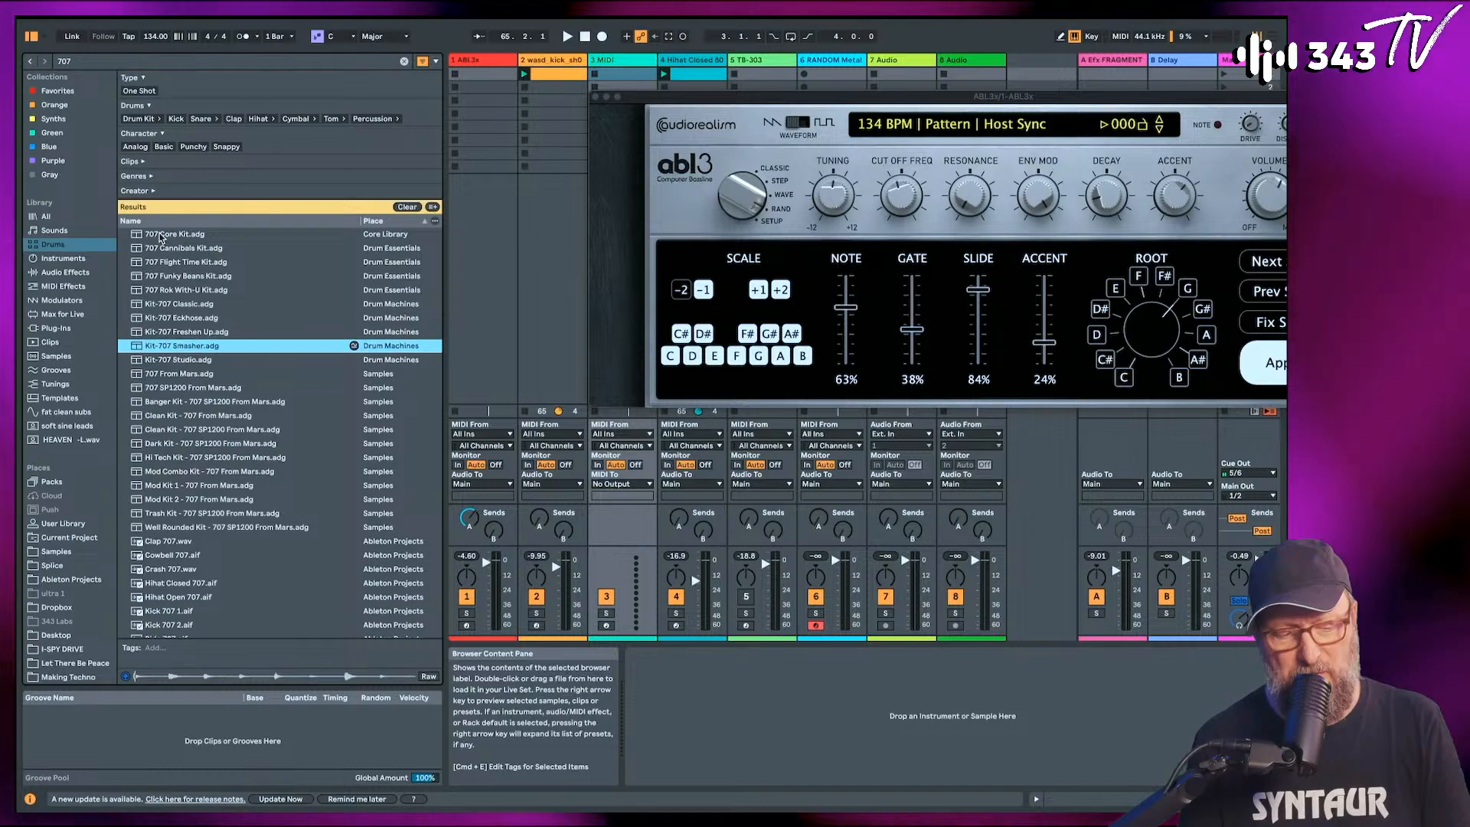
key(Down)
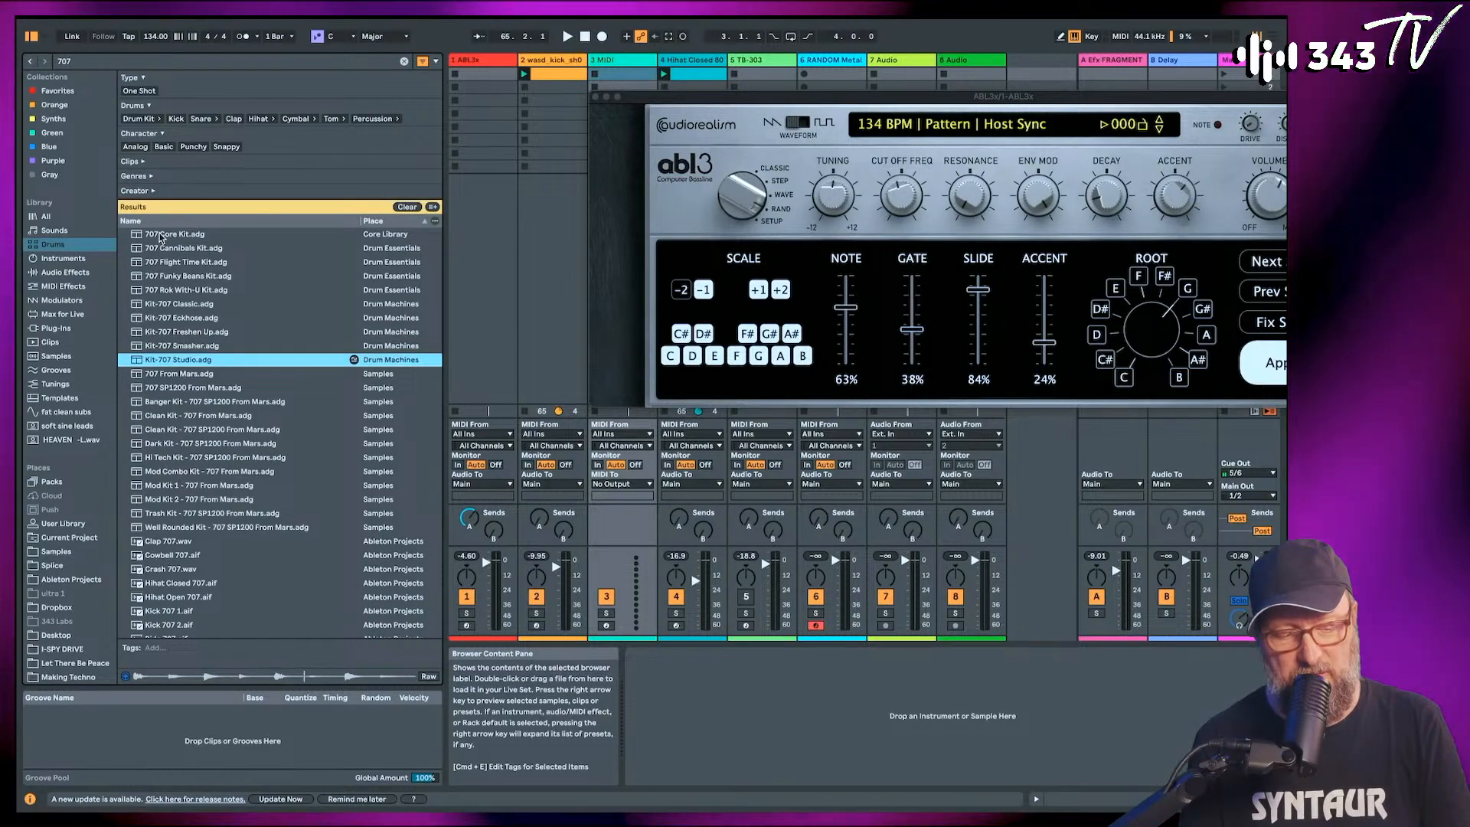
Preview the earlier 707 kits again and load 707 Funky Beans Kit.adg onto the new MIDI track.
key(Up)
key(Up)
key(Up)
key(Up)
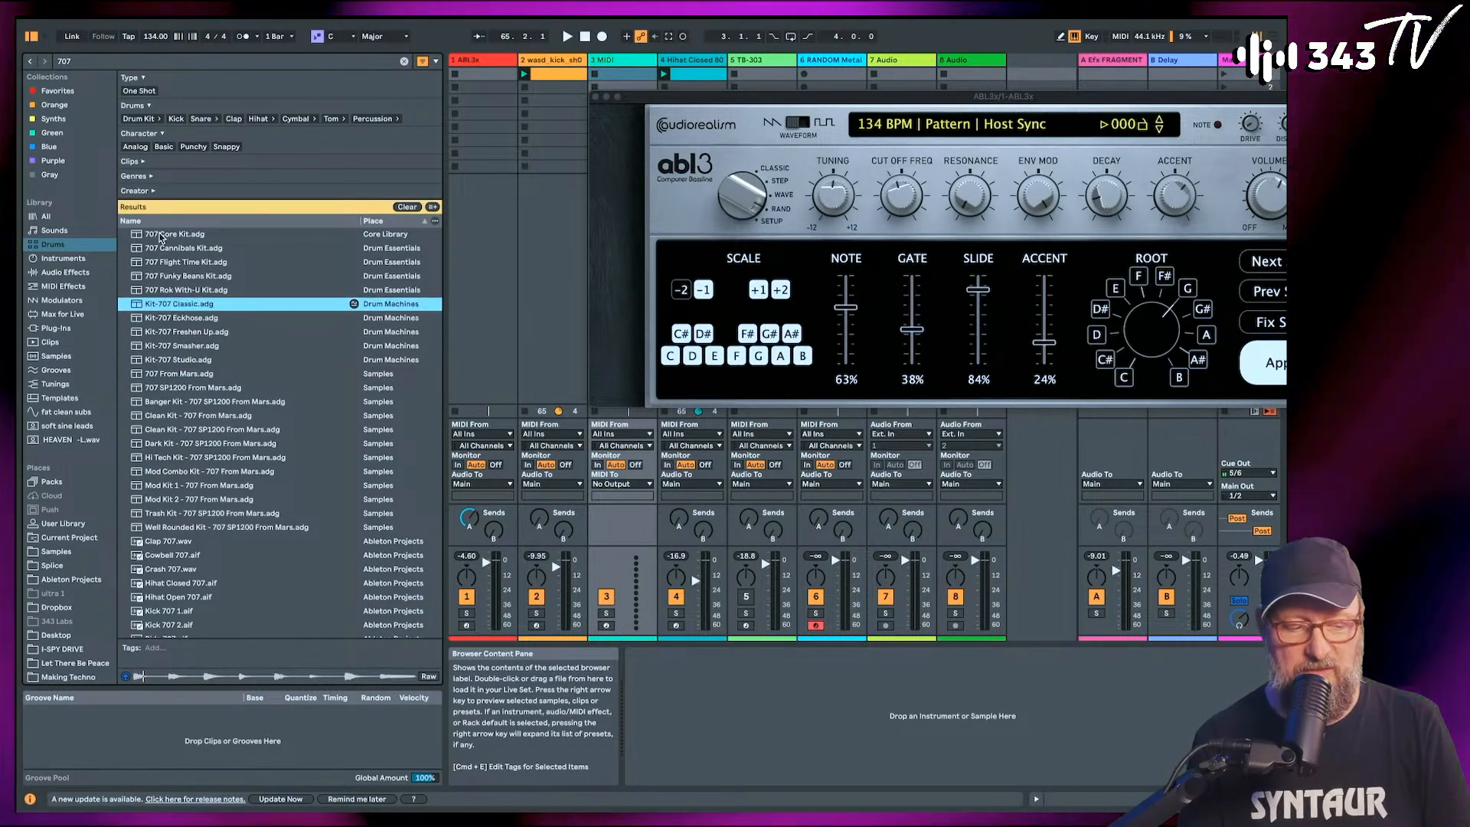
key(Up)
key(Down)
key(Up)
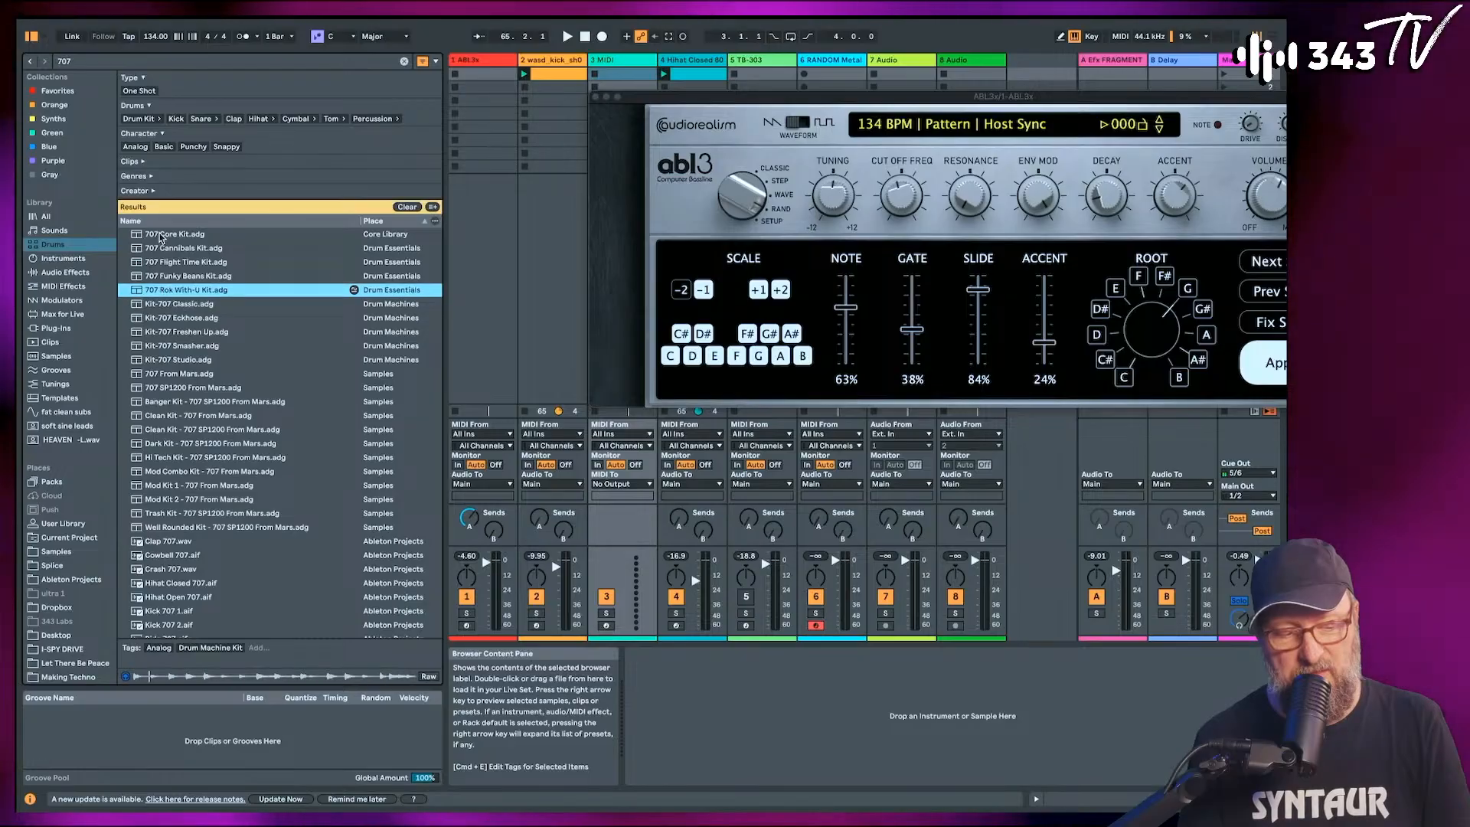
key(Up)
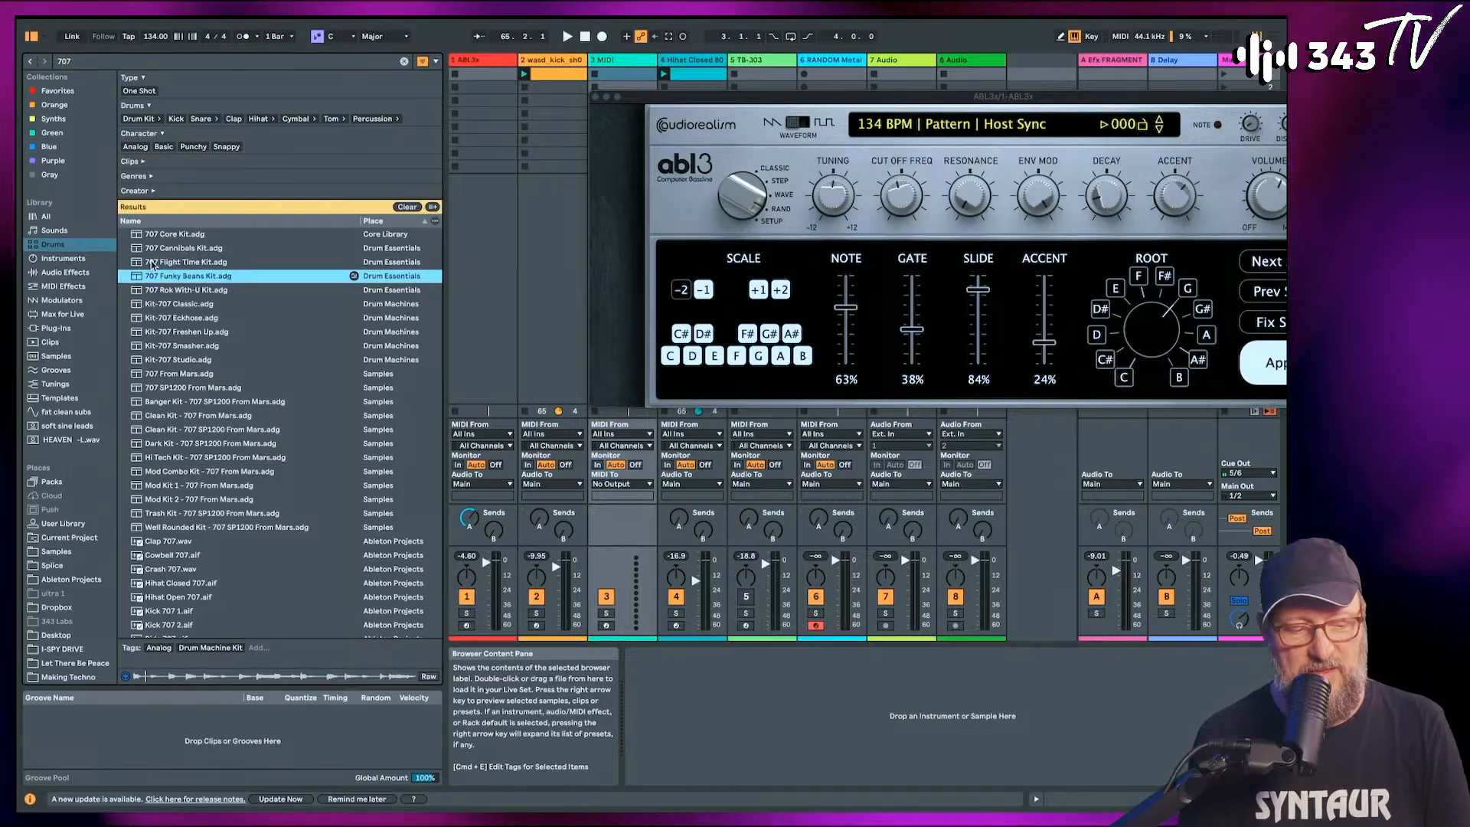
double_click(137, 279)
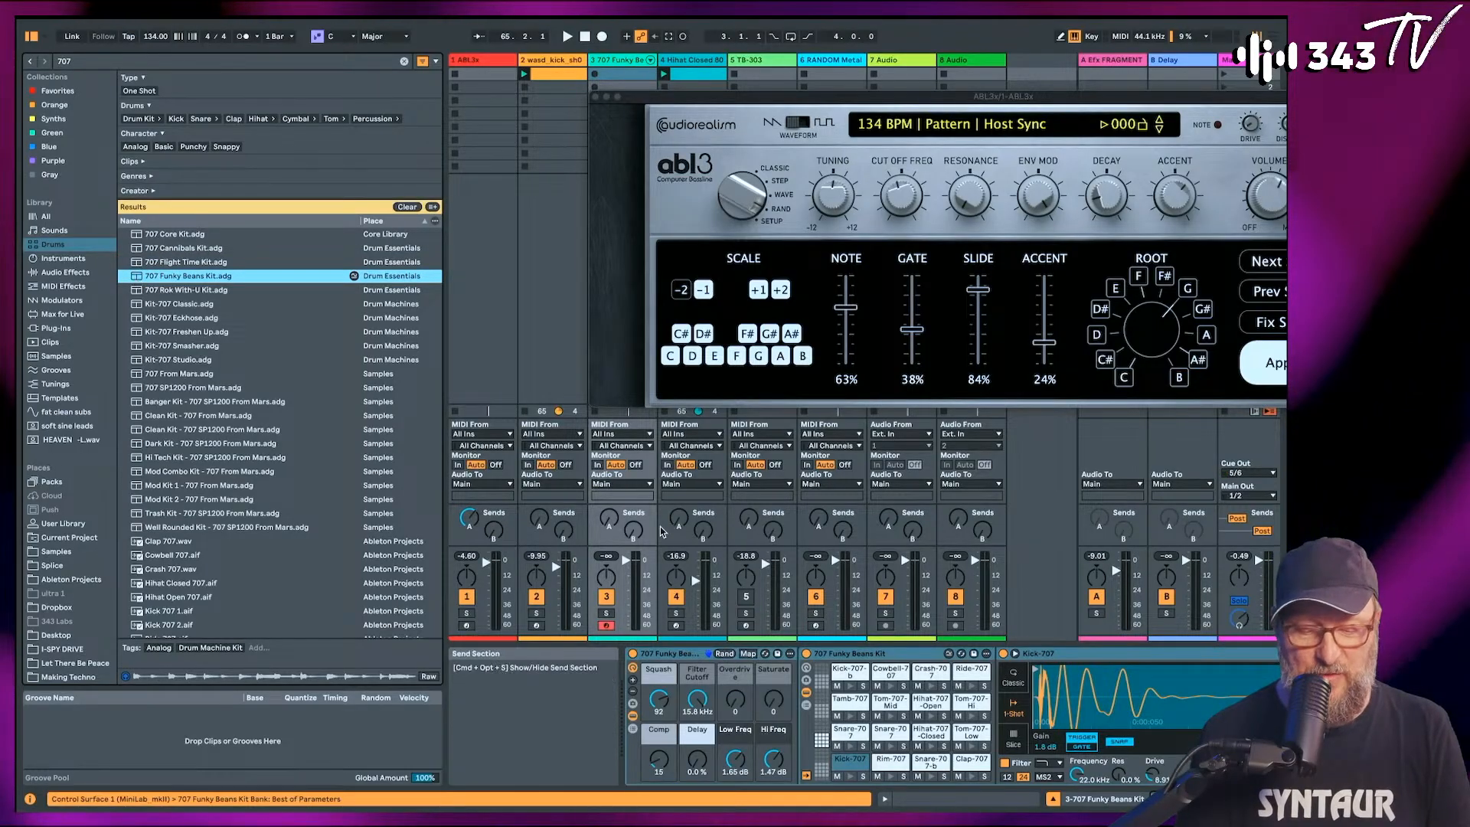
Move the ABL3x window off the session slots, start playback and create an empty clip in the 707 track's first slot.
drag(600, 88, 816, 100)
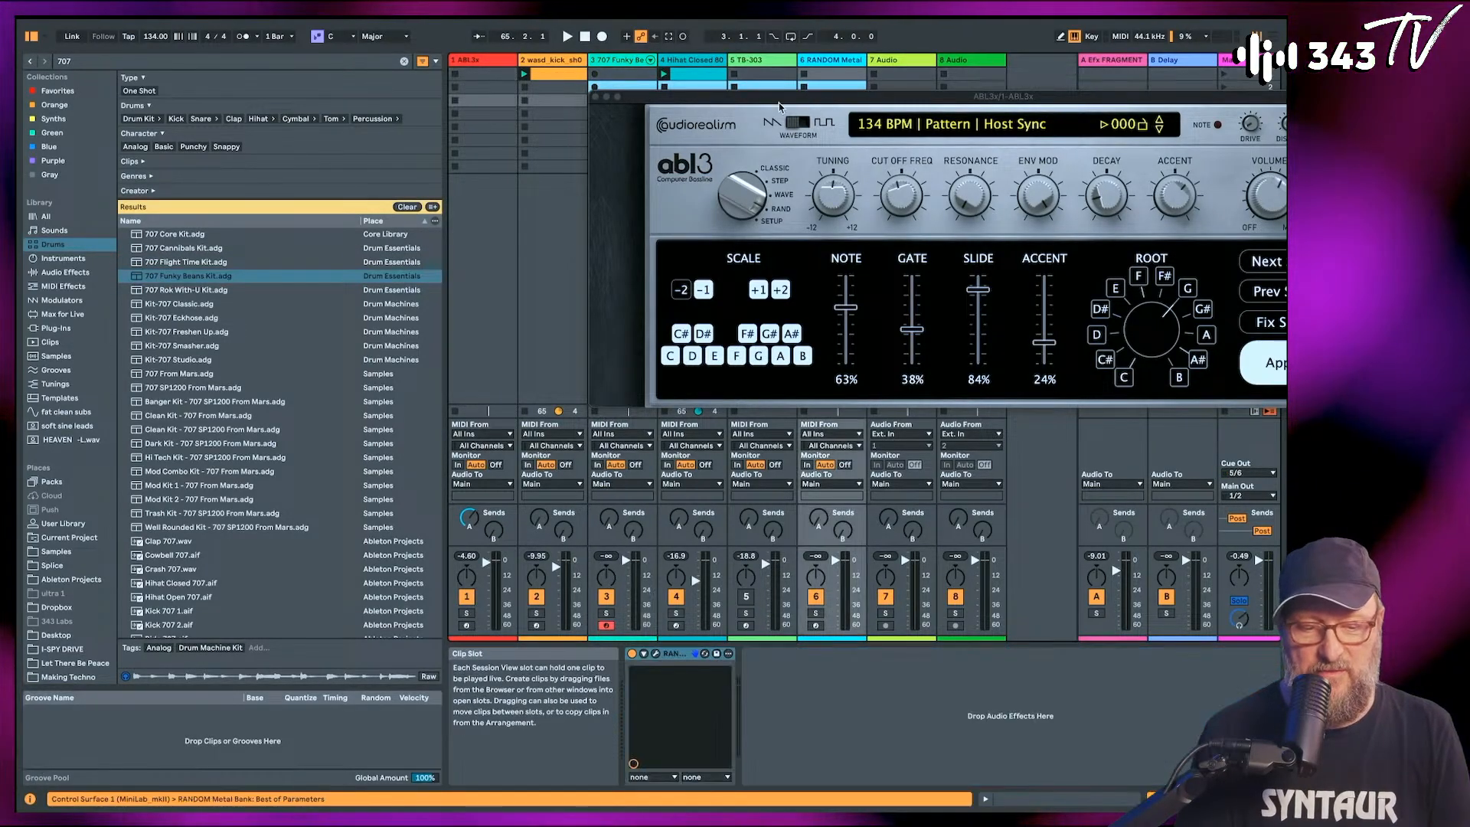
drag(643, 98, 766, 101)
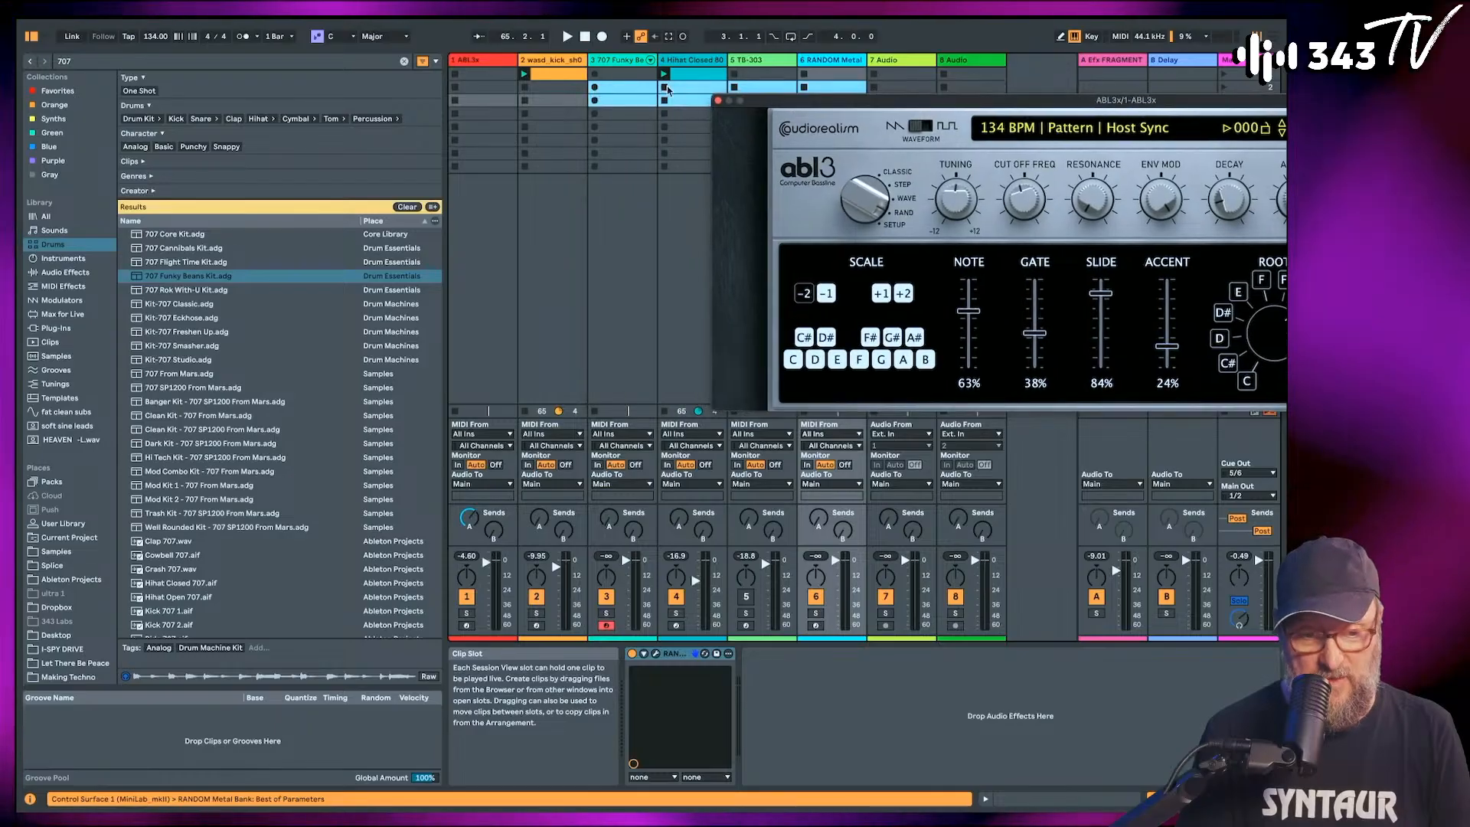
key(space)
double_click(624, 75)
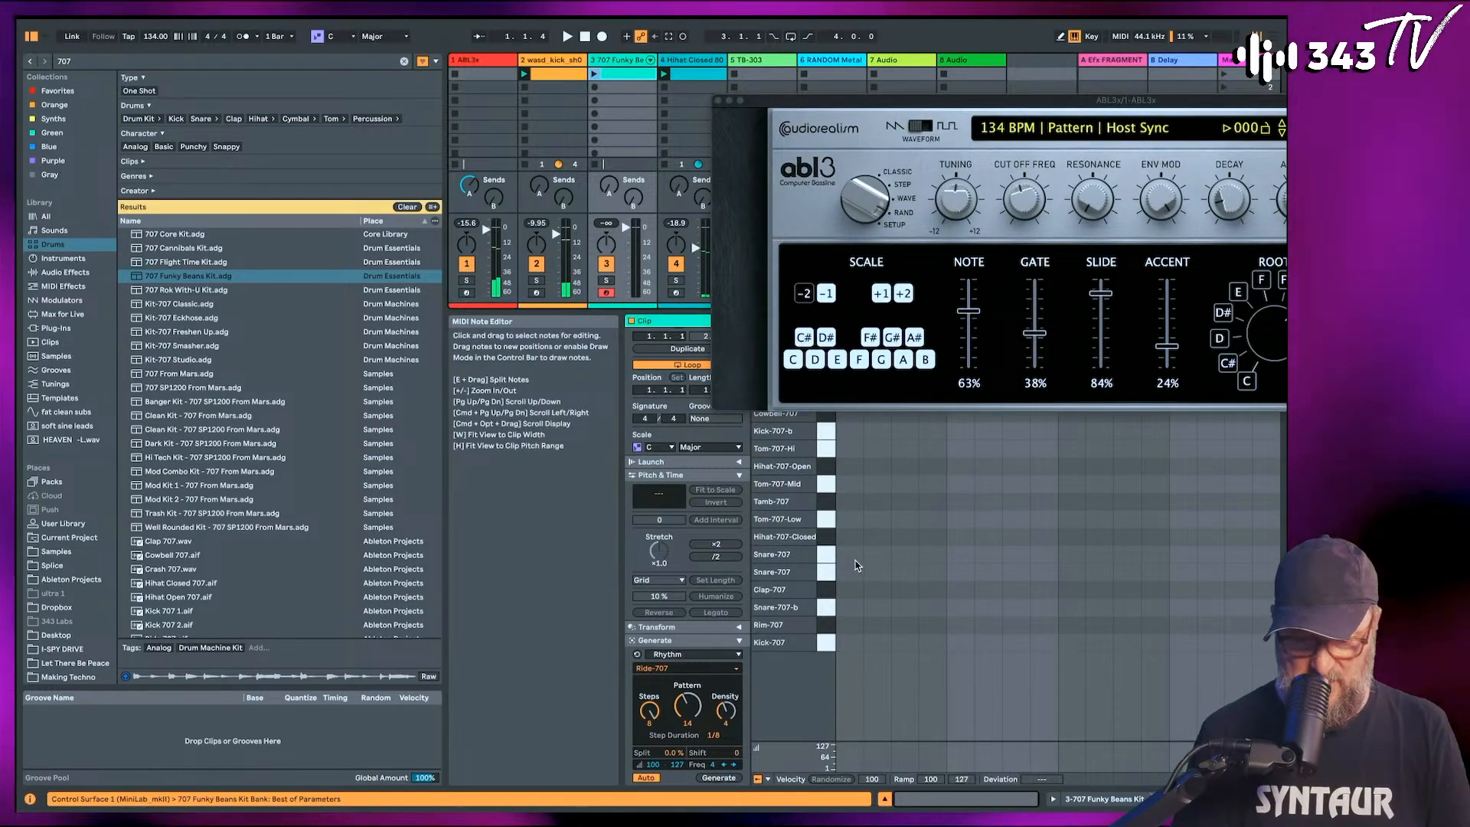
Try four consecutive Snare-707 notes at velocity 25 from the clip's start, delete them and restart playback.
double_click(843, 559)
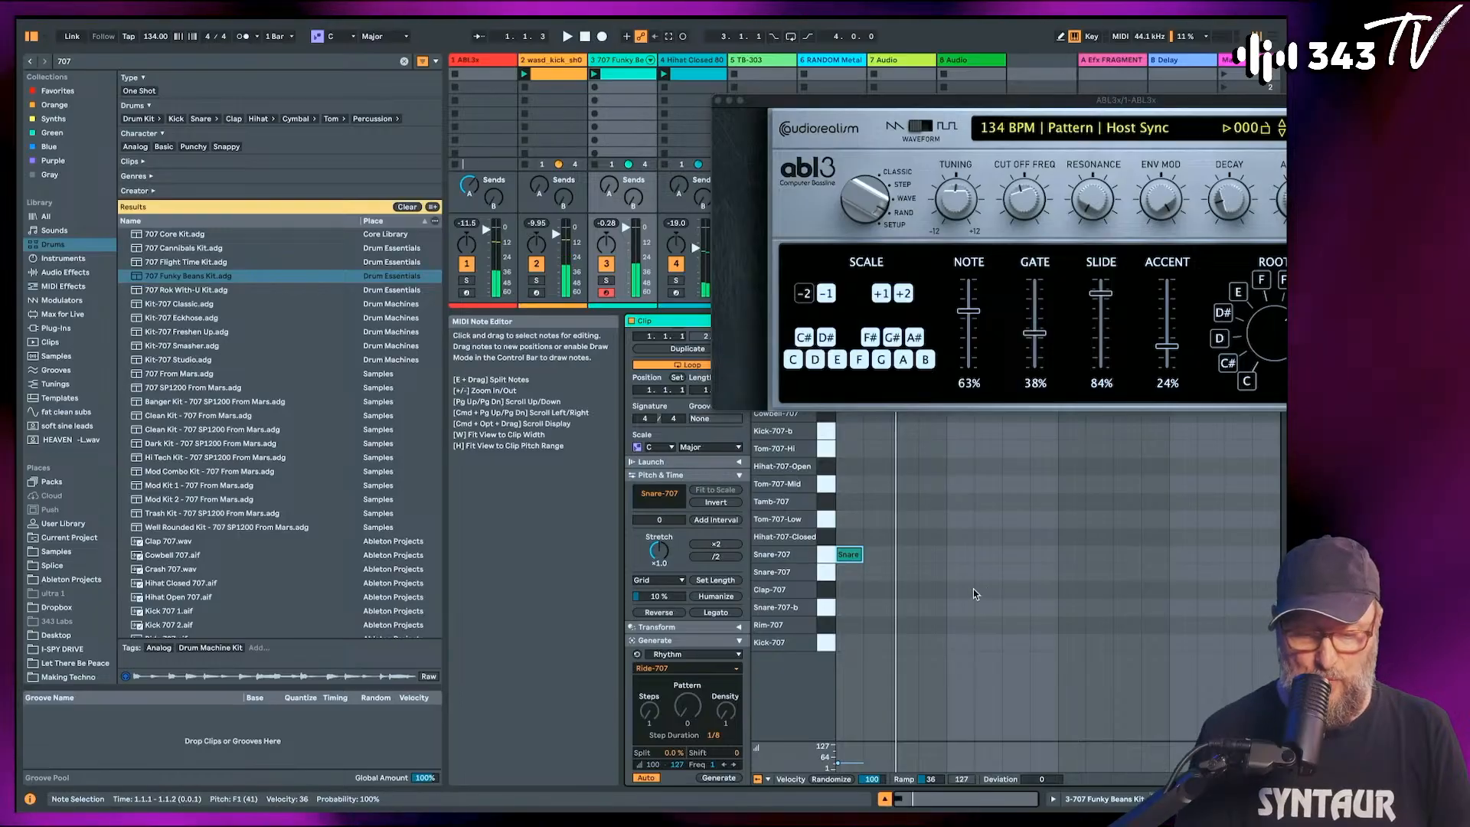
drag(855, 556, 855, 582)
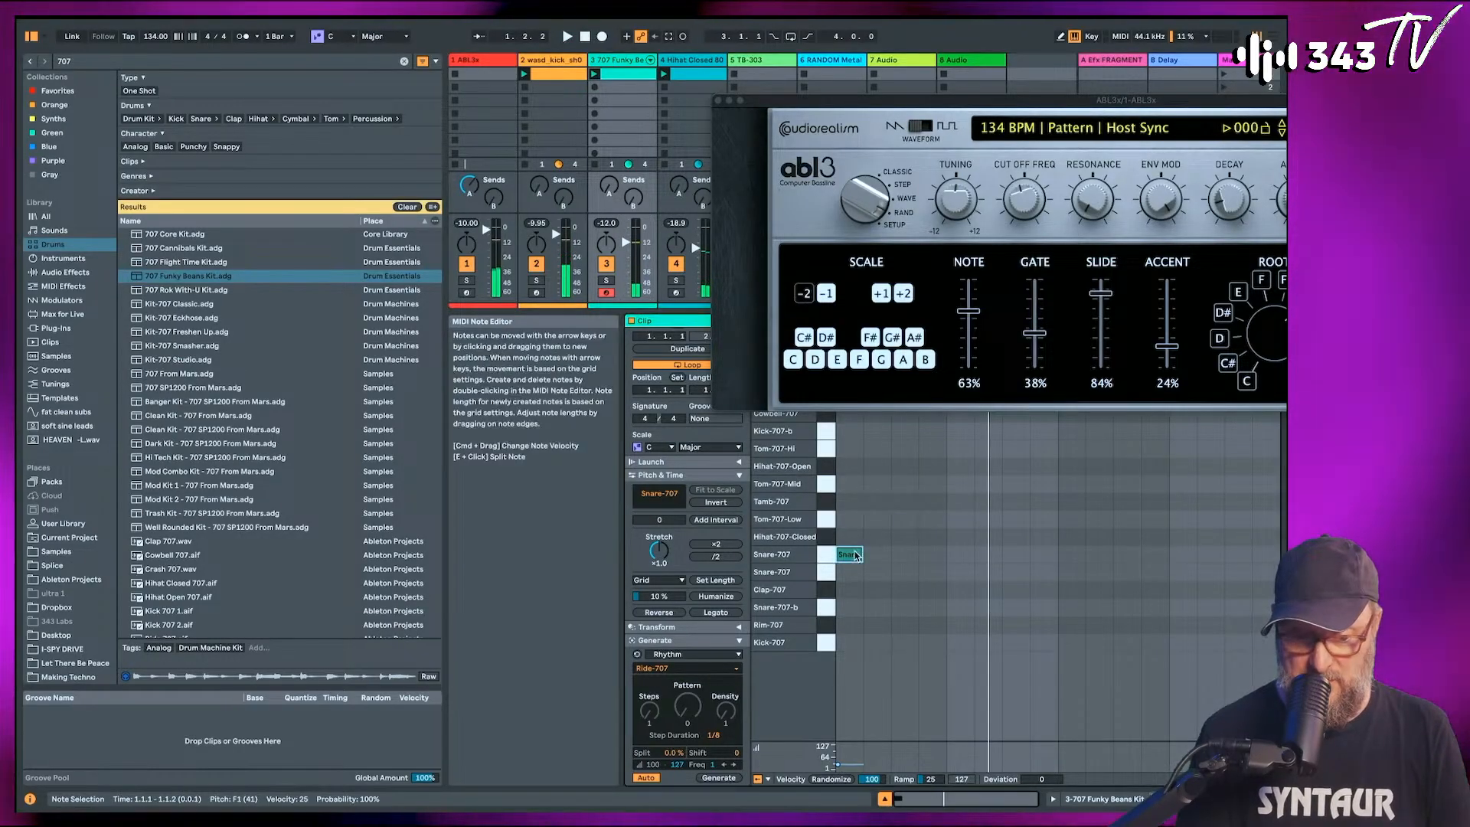
key(super+d)
key(super+d)
key(super+d)
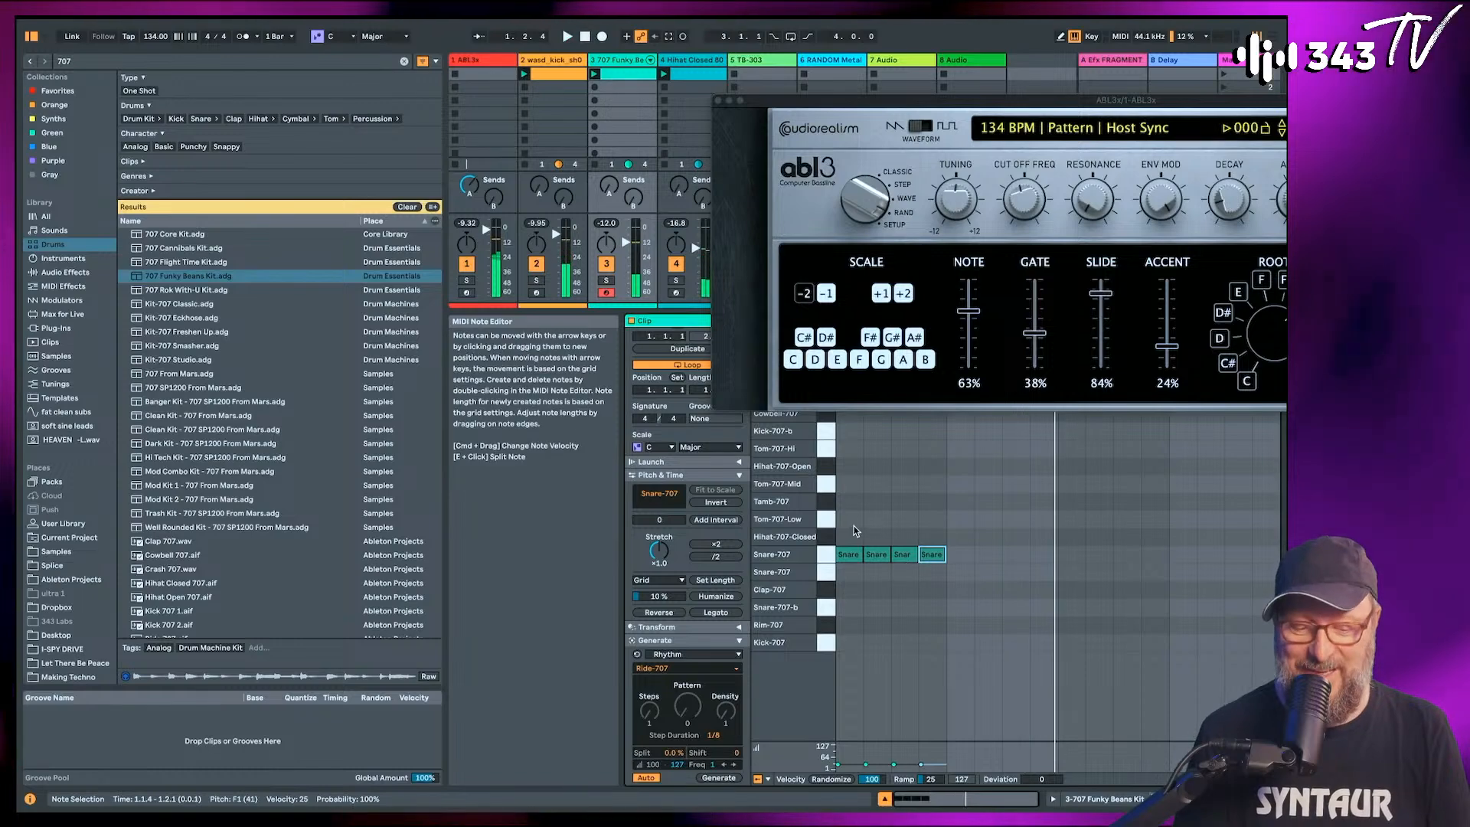
drag(856, 528, 938, 587)
key(Delete)
key(space)
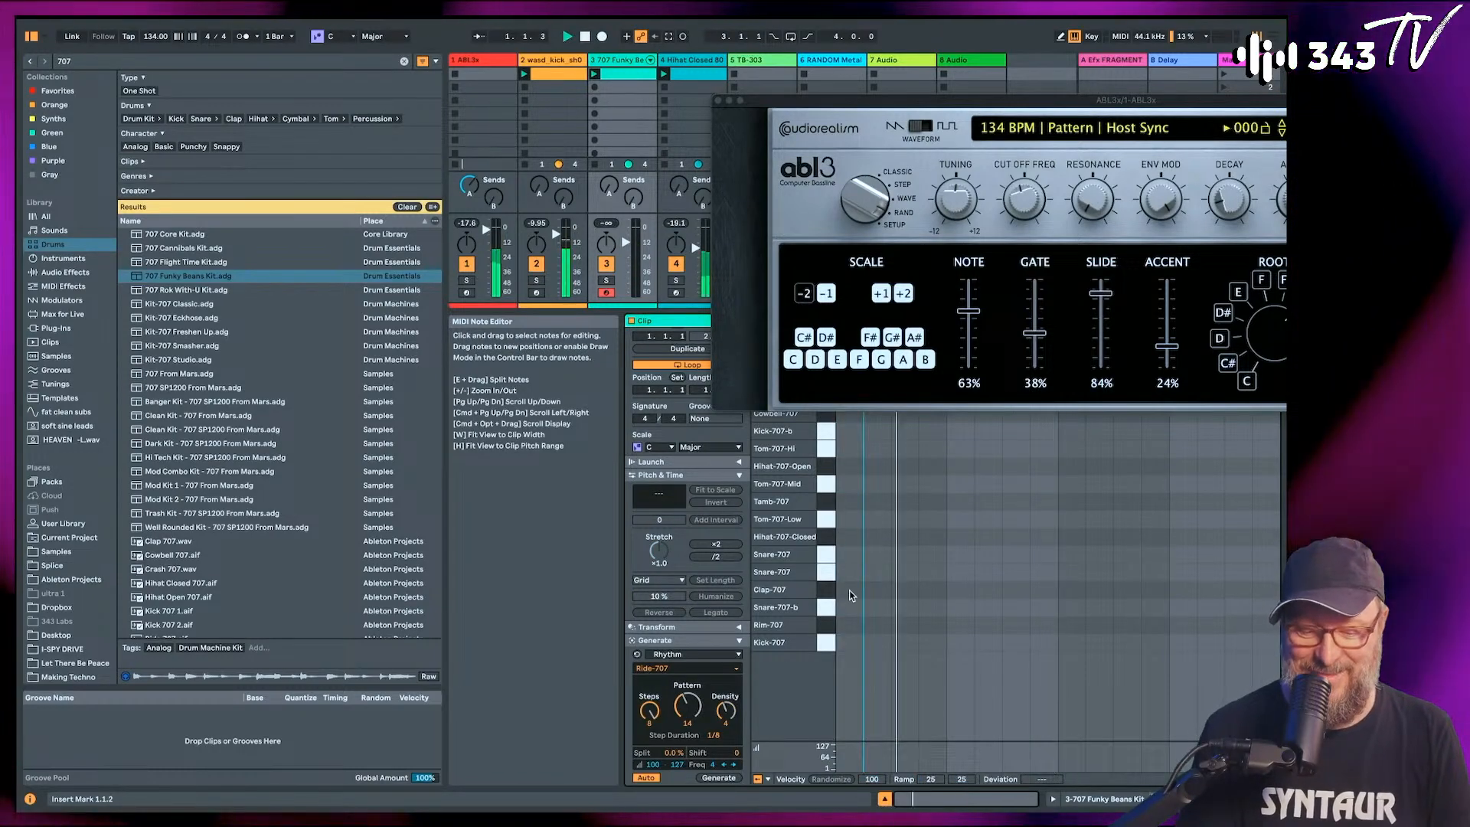
Enter Clap-707 notes at 1.1.1, 1.1.3 and 1.2.2 and duplicate the pattern into the bar's second half.
double_click(856, 600)
key(super+d)
key(super+d)
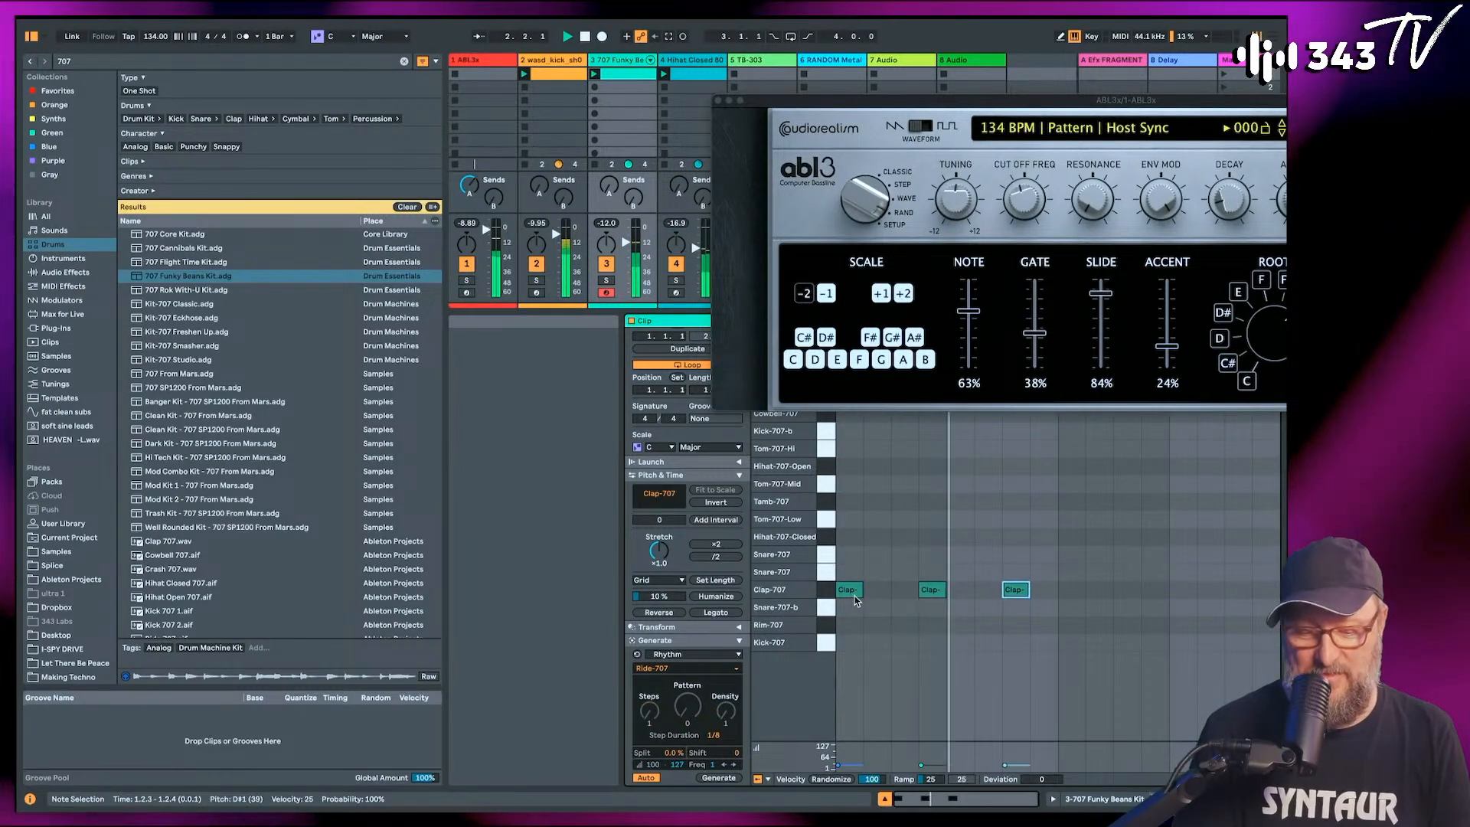
key(Left)
key(Left)
drag(925, 600, 988, 591)
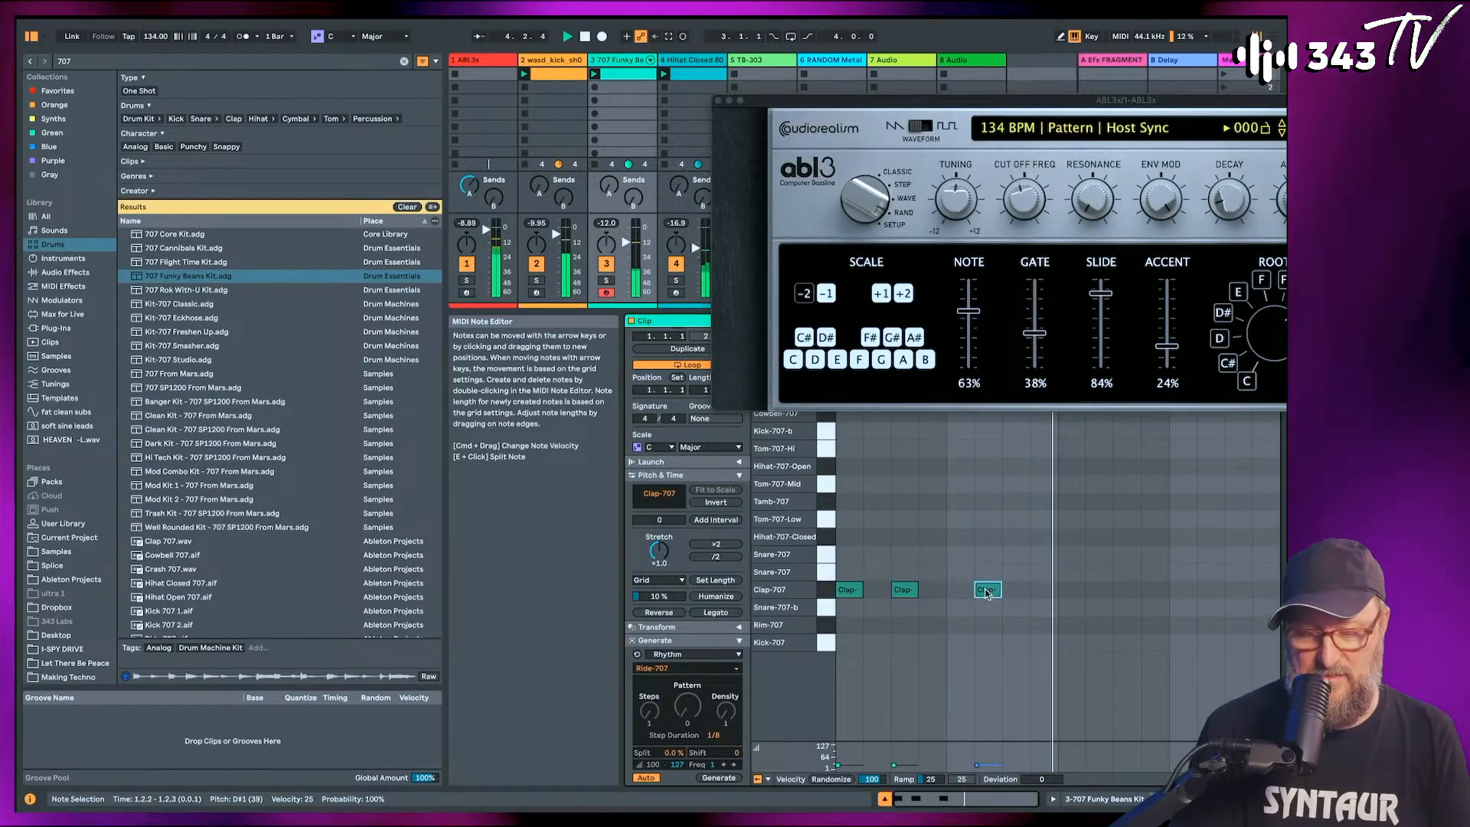
drag(858, 575, 1057, 621)
key(super+d)
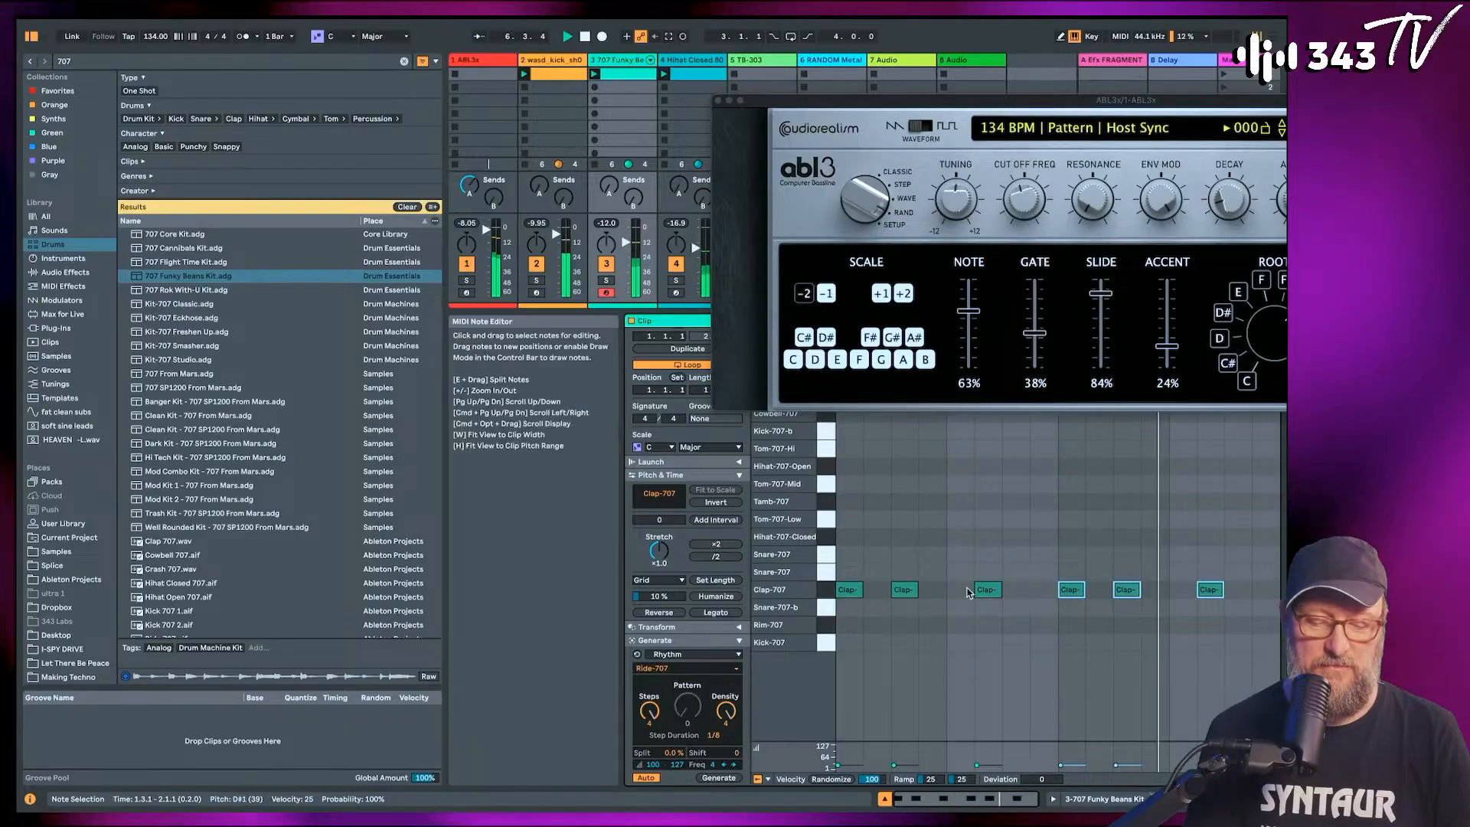
Add claps at 1.3.2 with velocity 1 and at 1.3.4, and shift the bar's last clap one sixteenth later to 1.4.3.
double_click(1096, 591)
drag(1098, 595, 1098, 625)
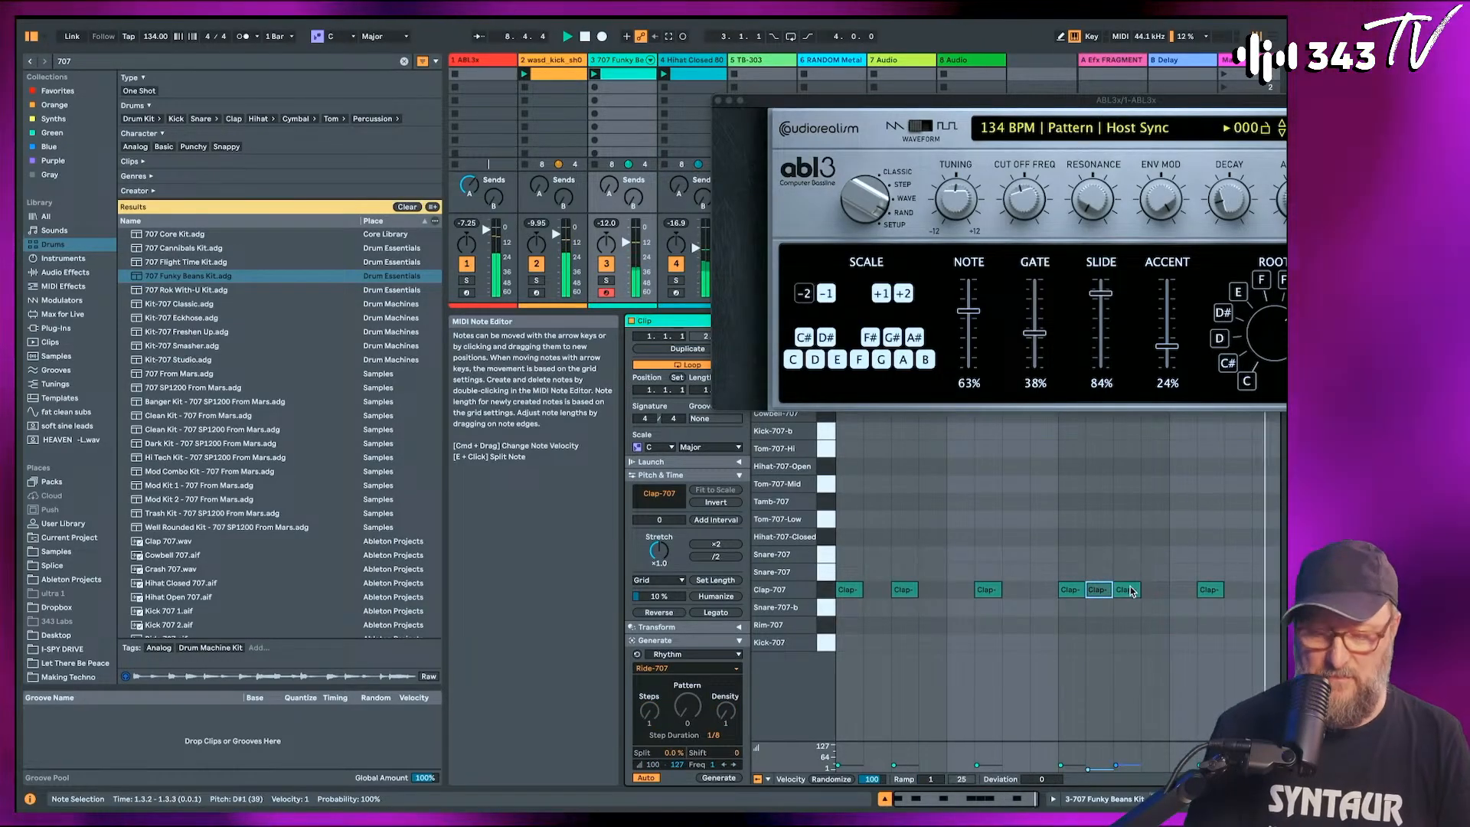
double_click(1153, 590)
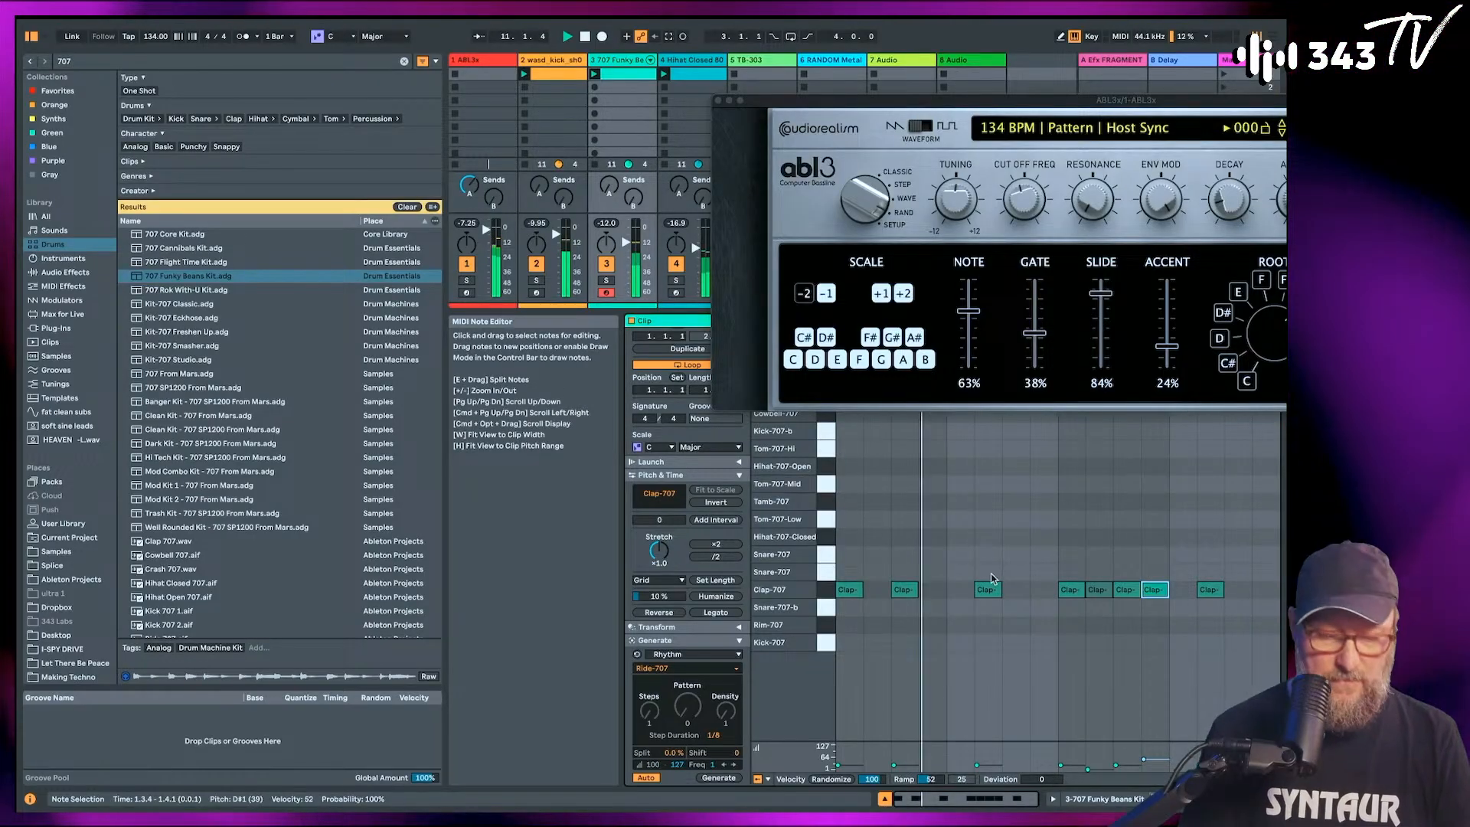
drag(1206, 590, 1241, 591)
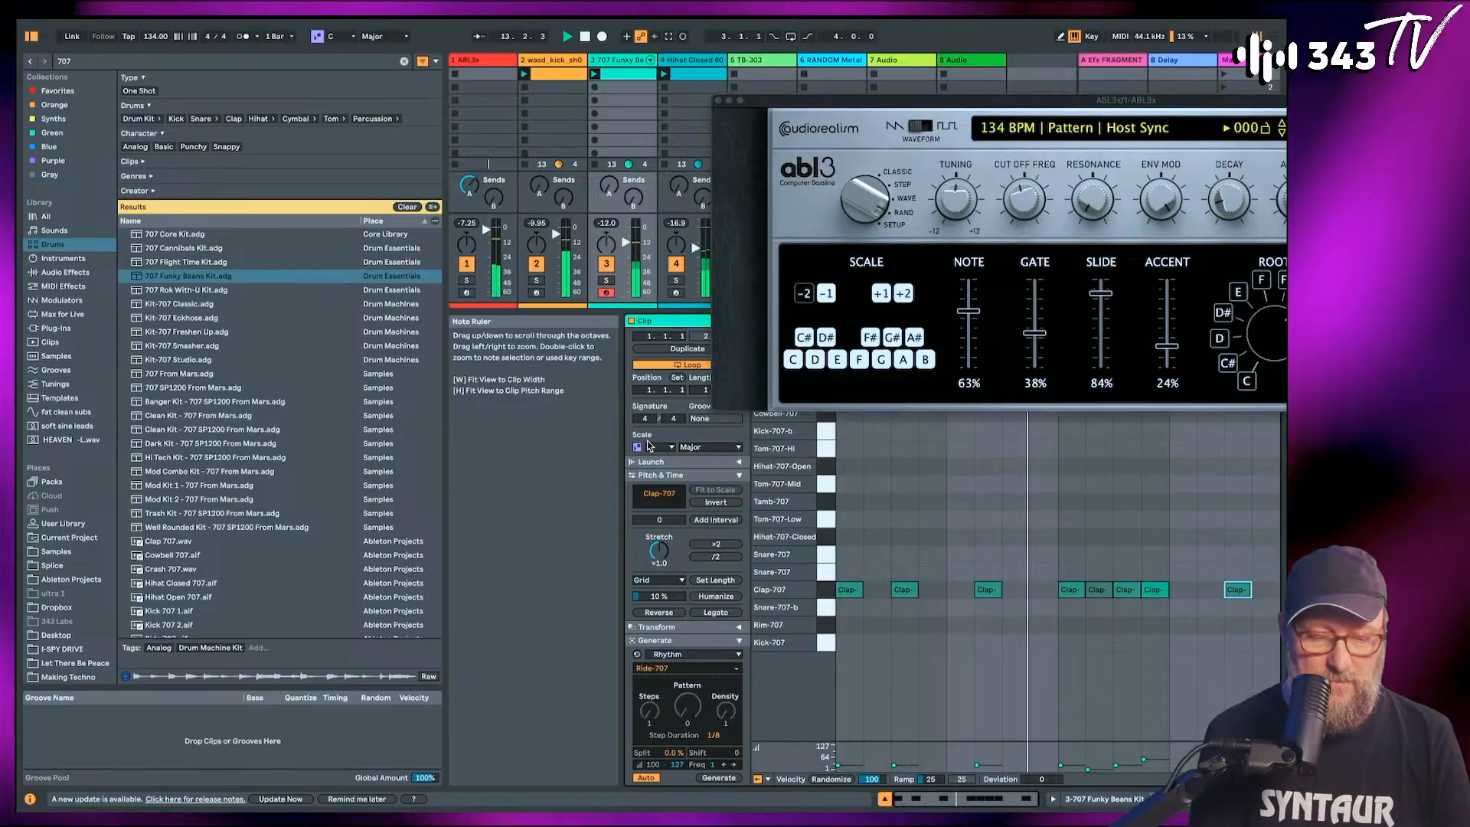
Duplicate the clap loop to two bars and replace the first bar's second half with a copy of its opening three claps.
click(687, 349)
drag(935, 572, 1004, 601)
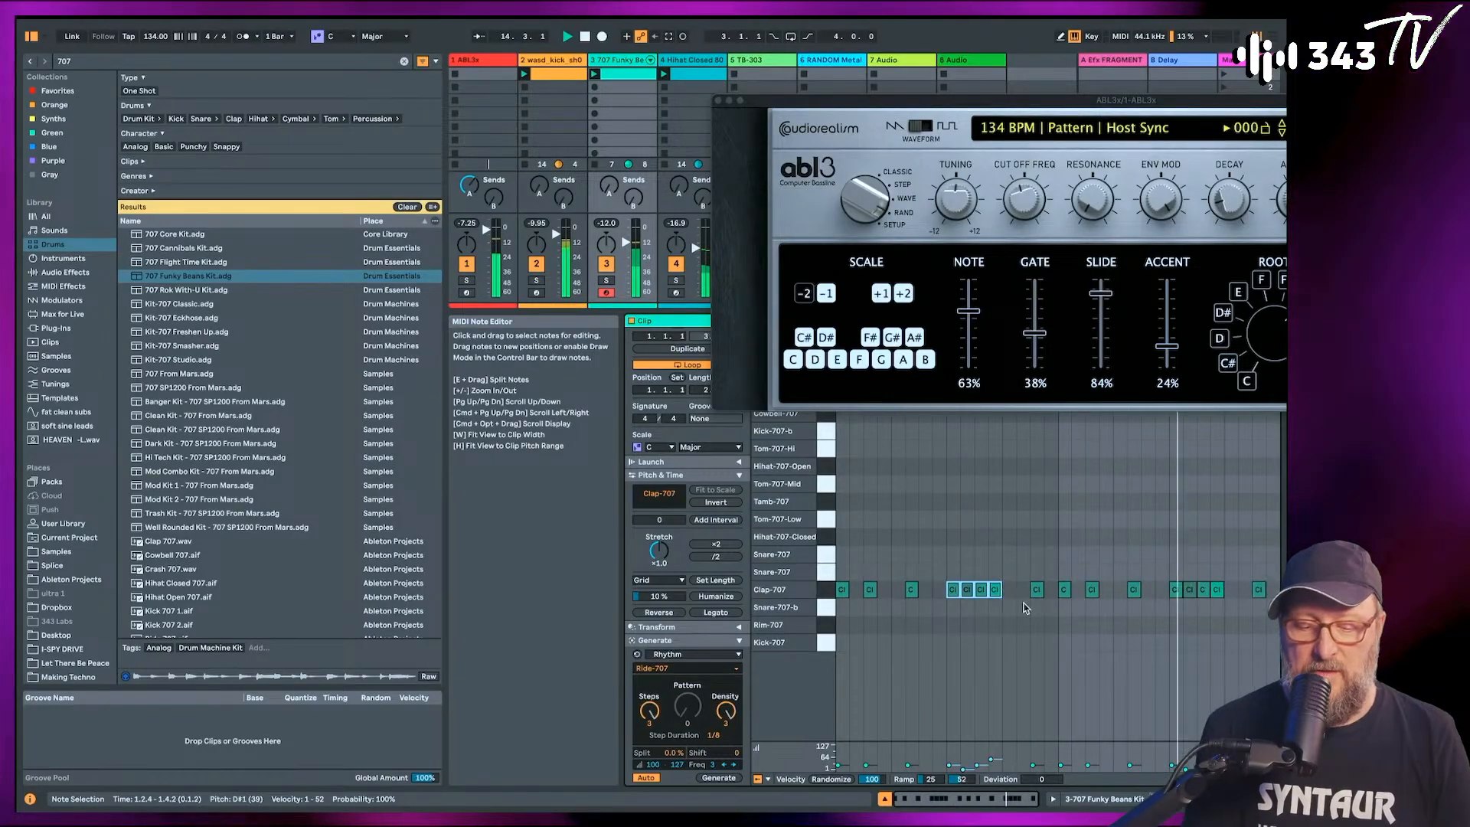
key(Delete)
drag(842, 579, 939, 628)
key(ctrl+d)
key(space)
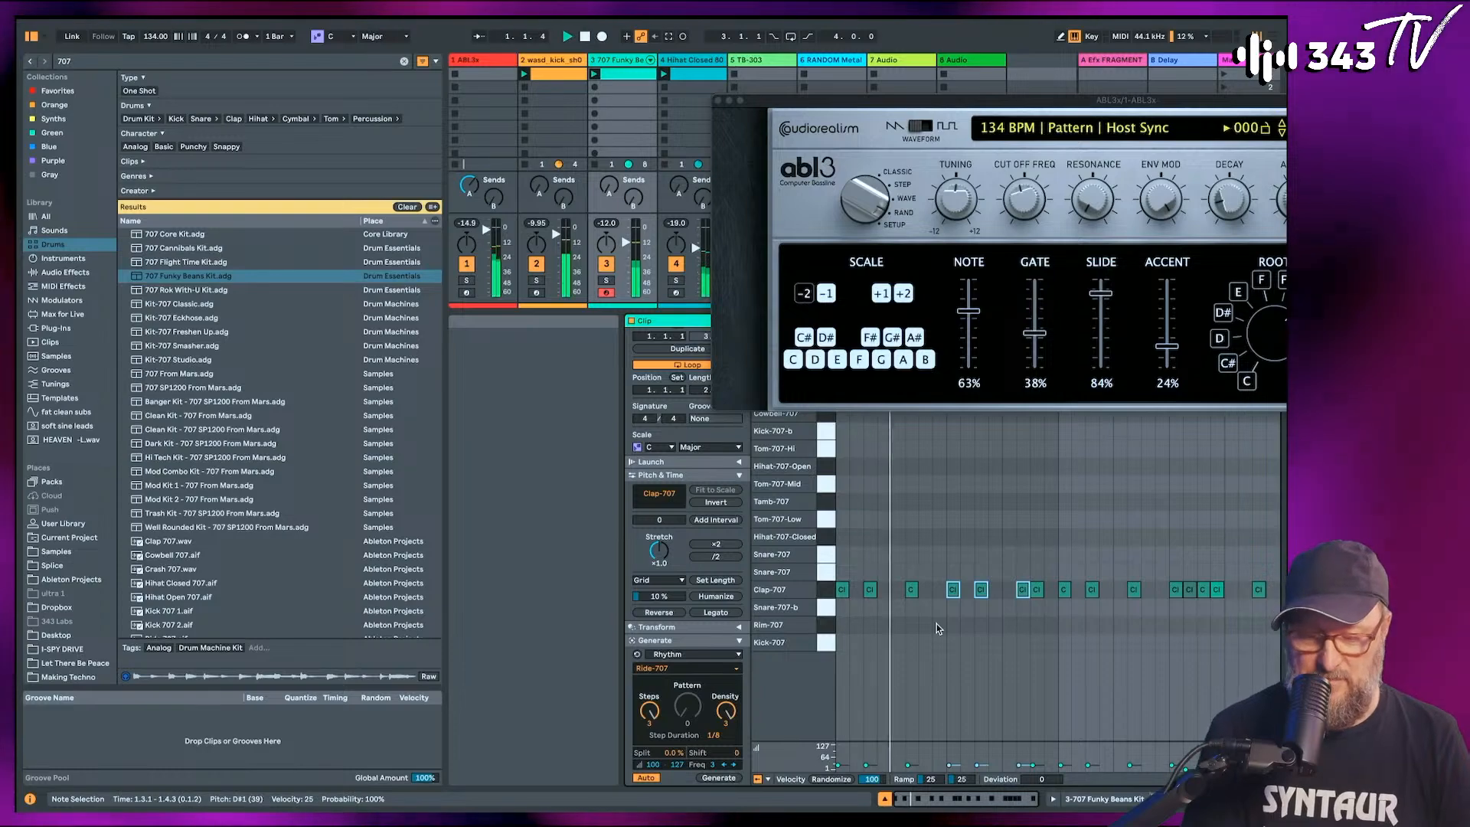
click(1041, 591)
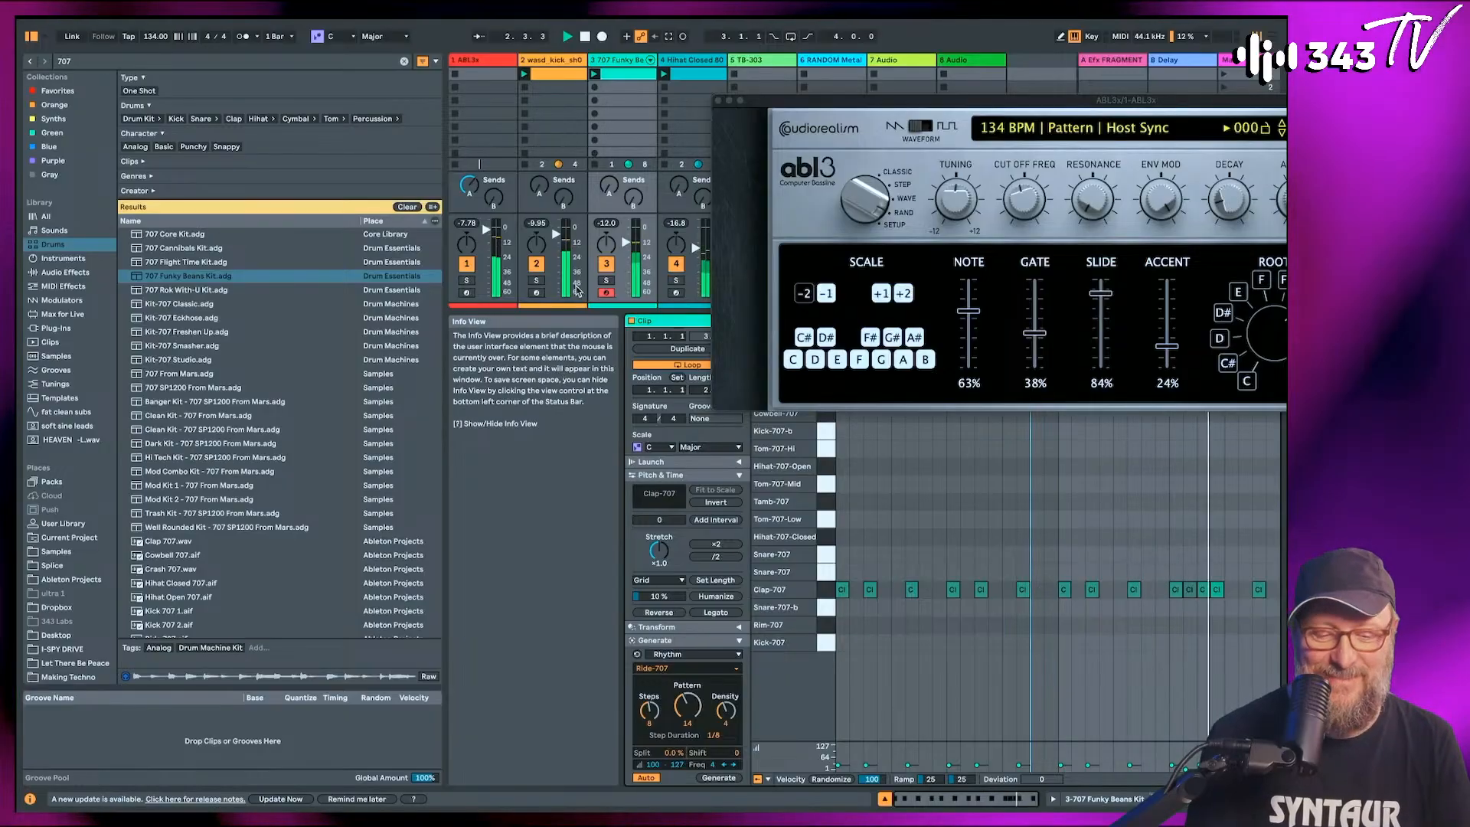
Bring the whole ABL3x window into view and sweep its cutoff frequency up to about 52% and down to 20%.
drag(767, 106, 322, 405)
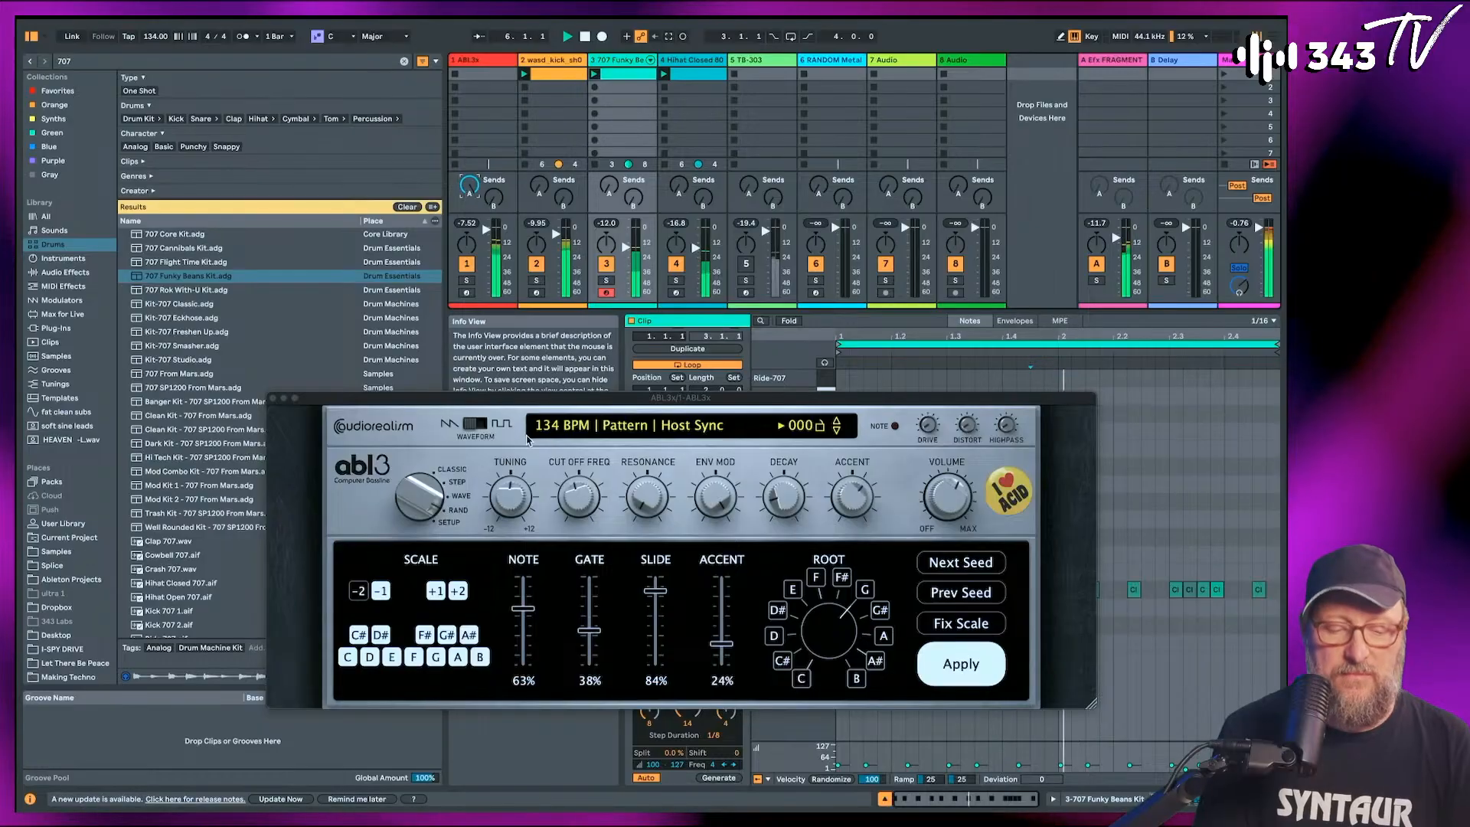
scroll(586, 522, up, 5)
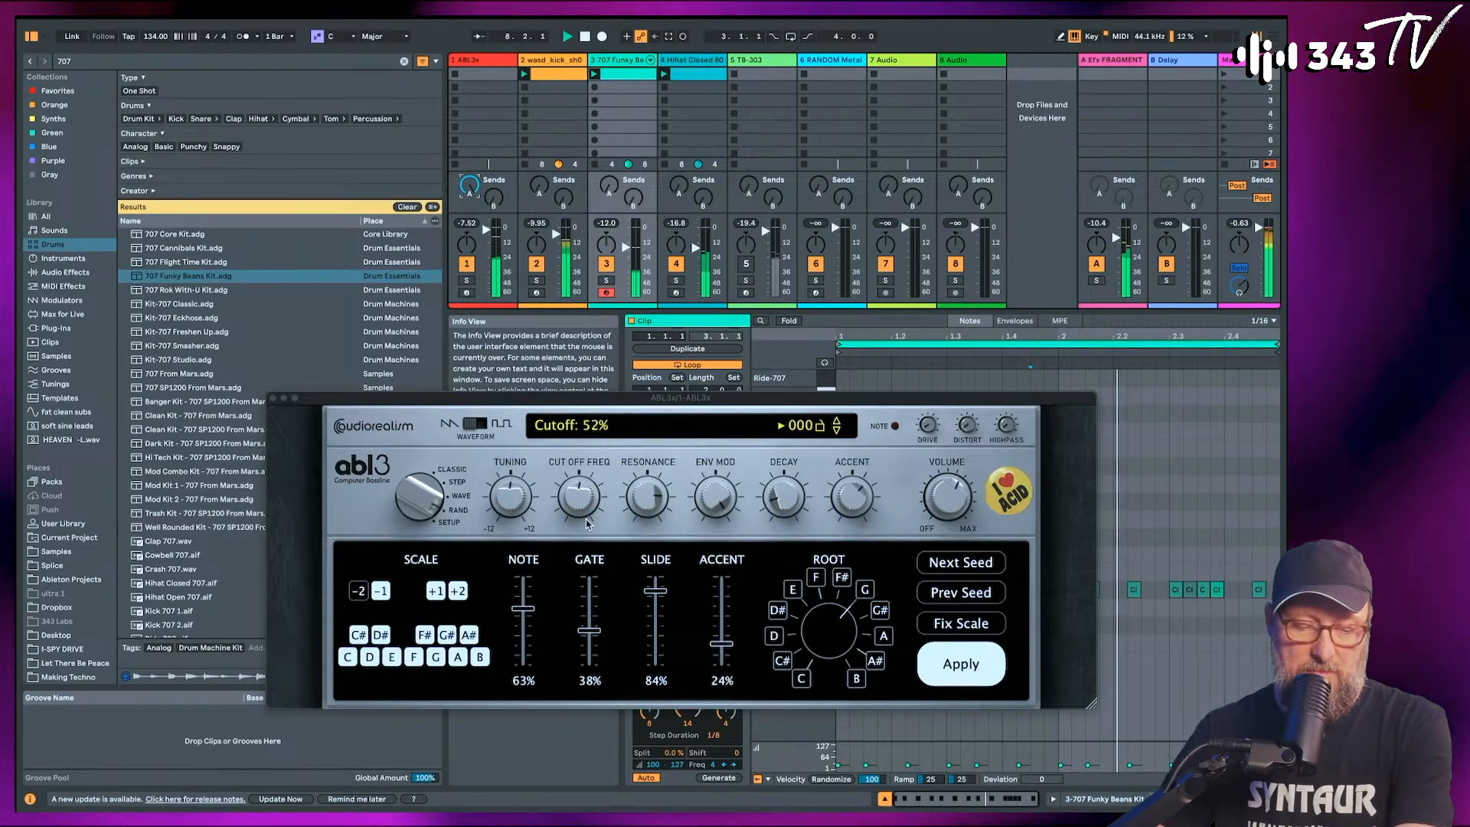
scroll(587, 522, down, 5)
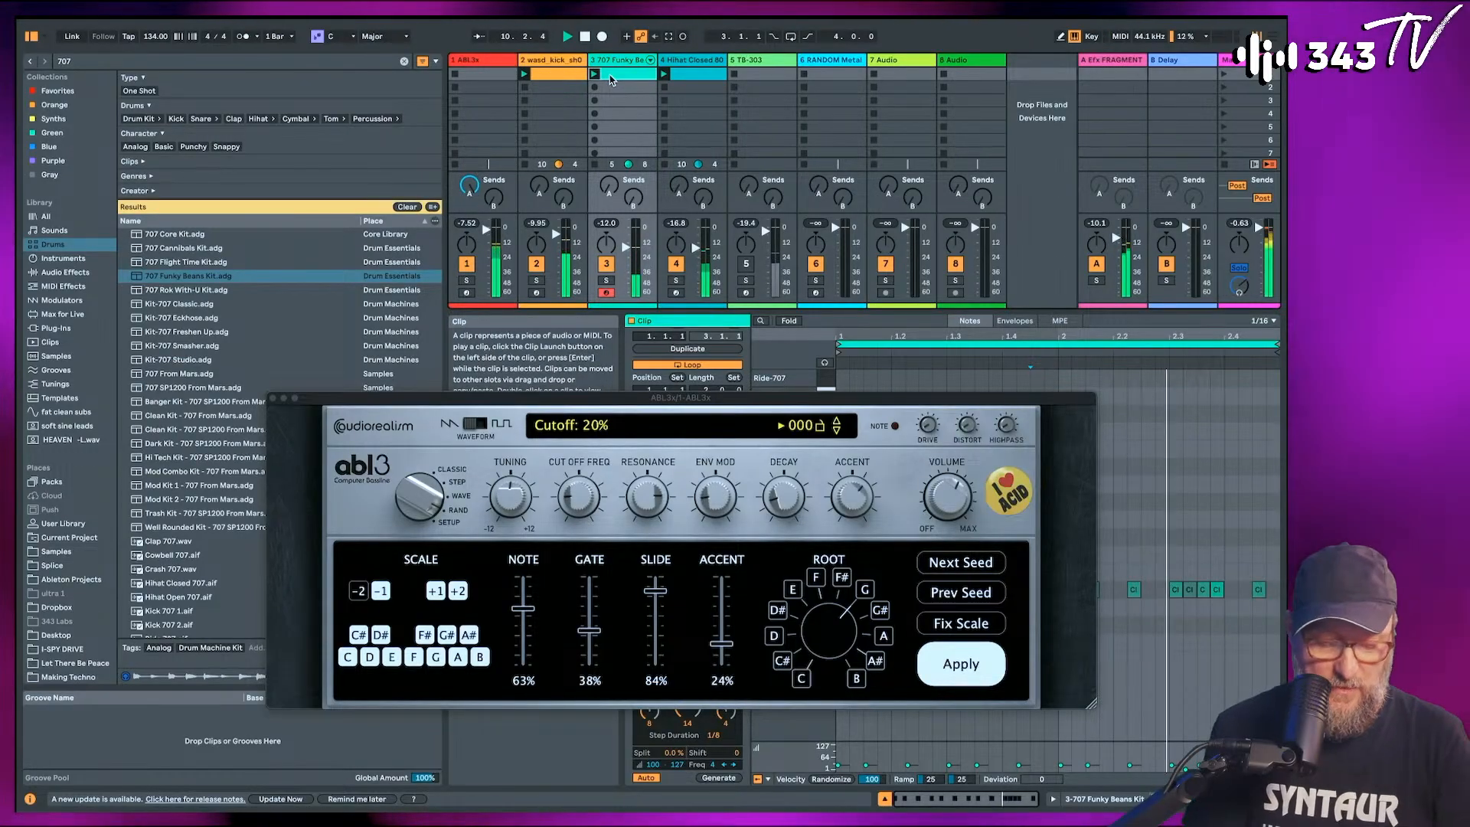
Duplicate the closed hi-hat clip into the slot below and close the ABL3x window.
click(690, 77)
key(super+d)
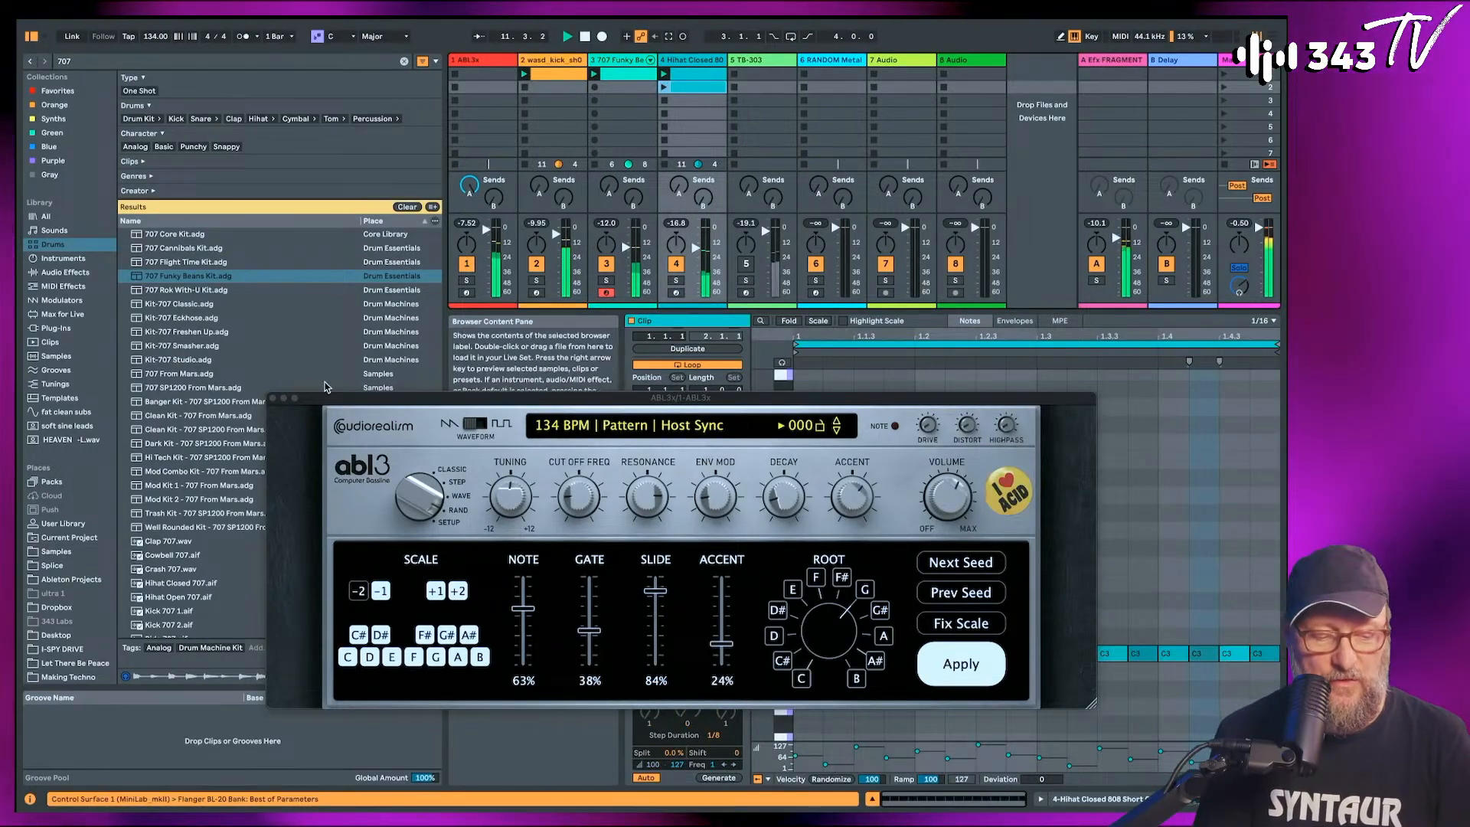
click(273, 397)
Thin the duplicated hi-hat clip to one offbeat hit per beat, on each third sixteenth, and launch it.
drag(801, 618, 833, 682)
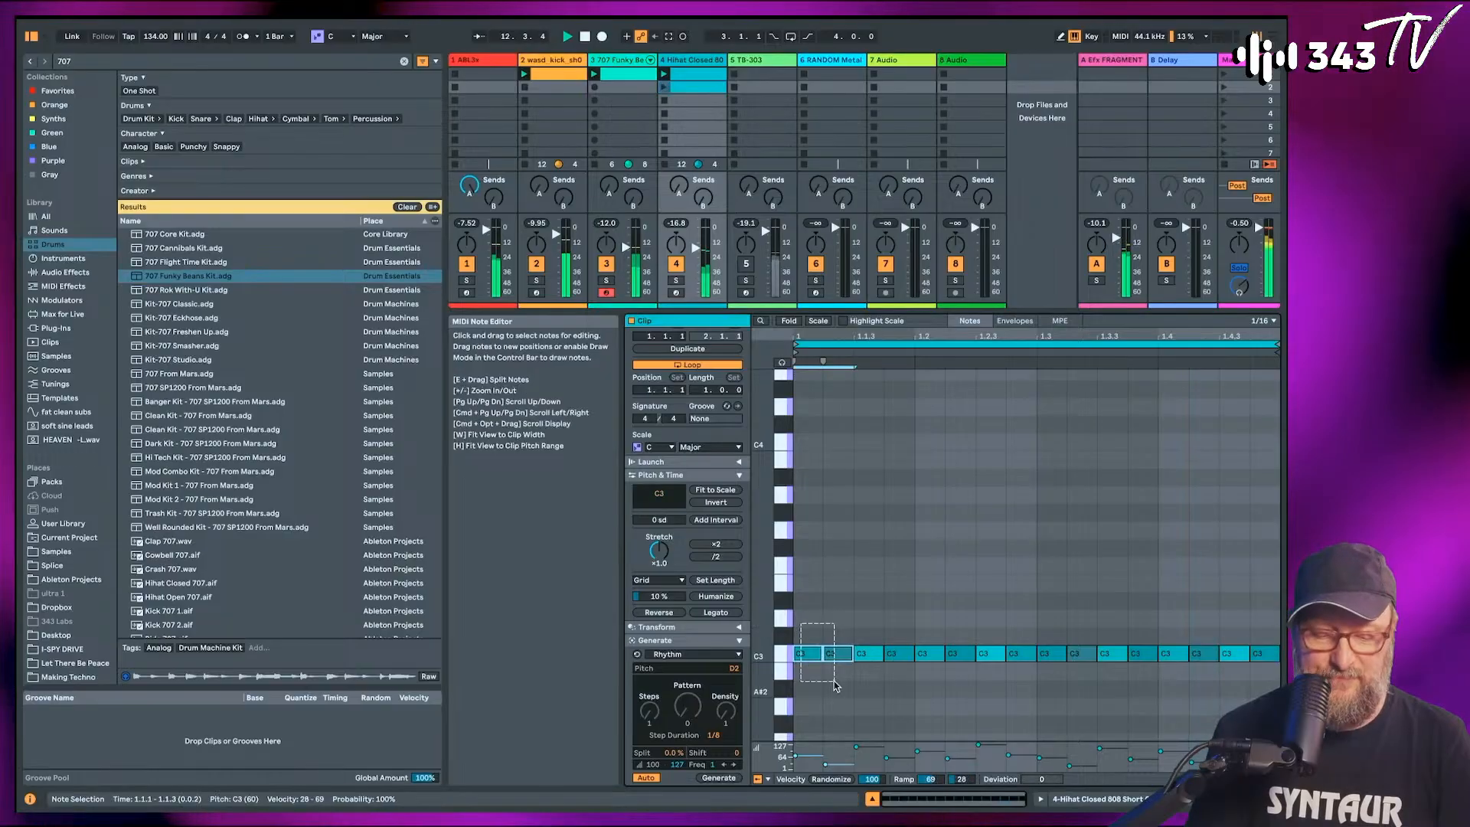
key(Delete)
drag(882, 635, 977, 678)
key(Delete)
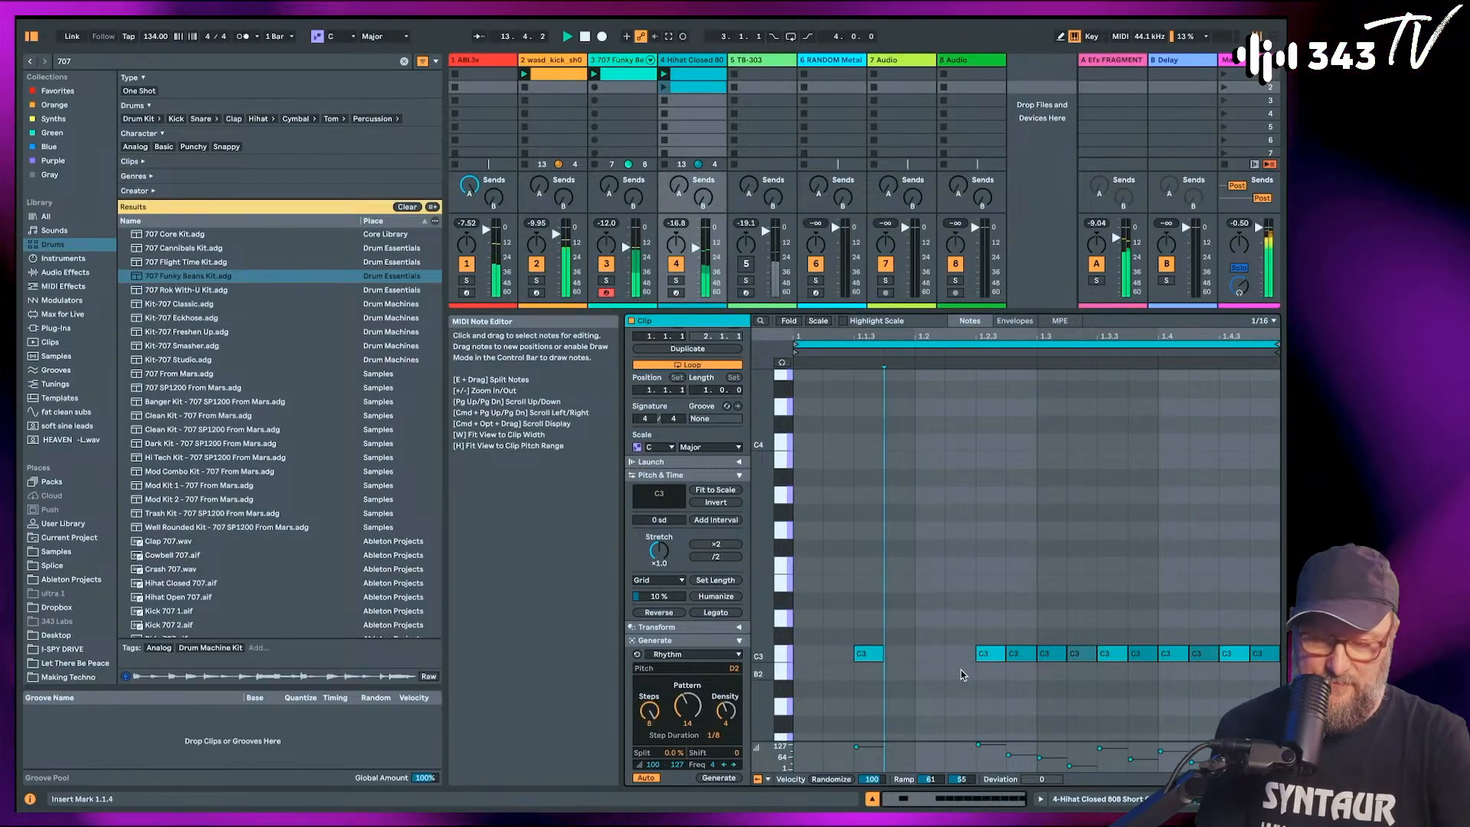
drag(1005, 629, 1068, 681)
key(Delete)
drag(1130, 637, 1203, 673)
key(Delete)
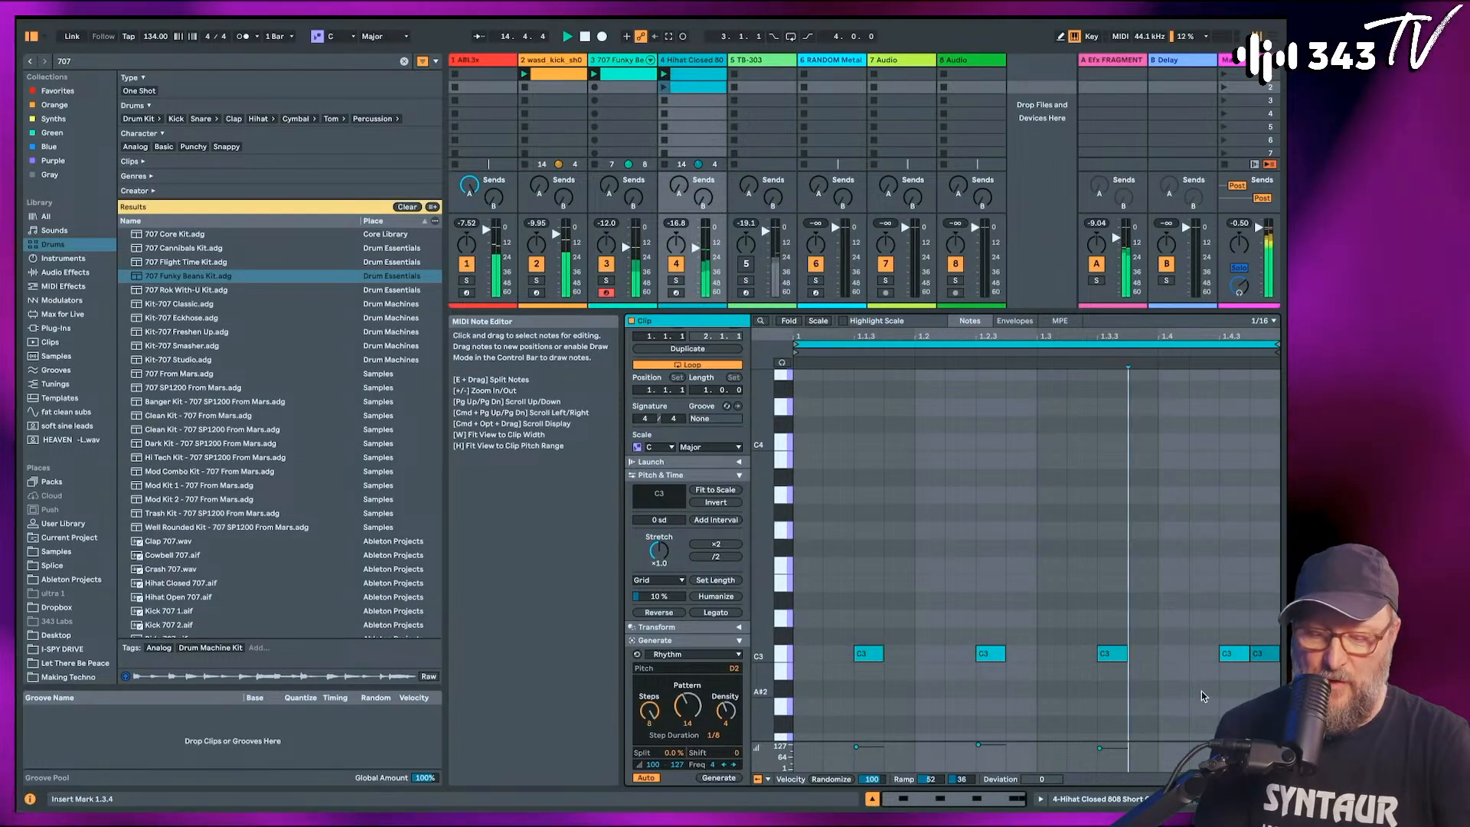
key(Delete)
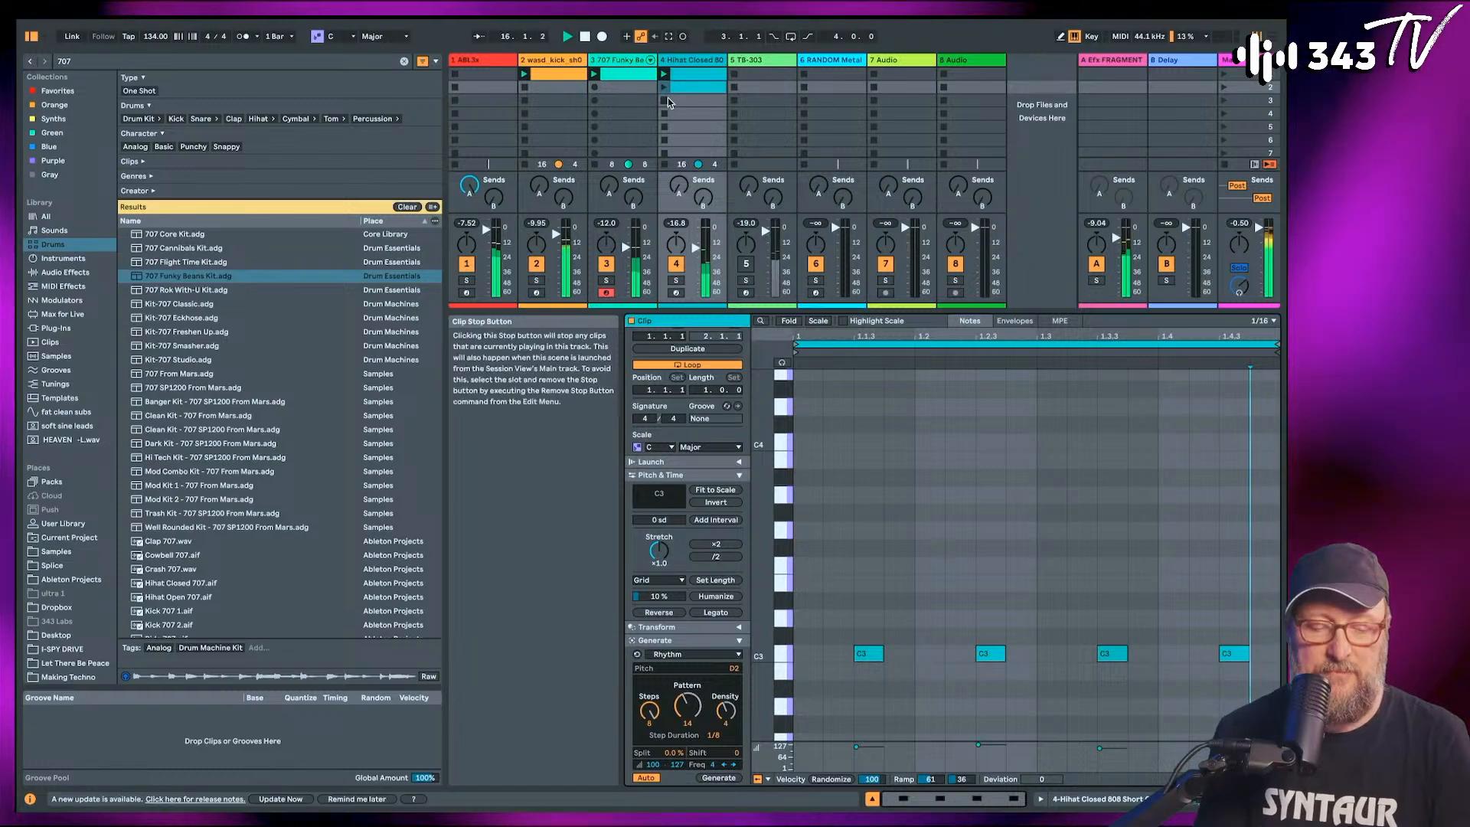
click(665, 90)
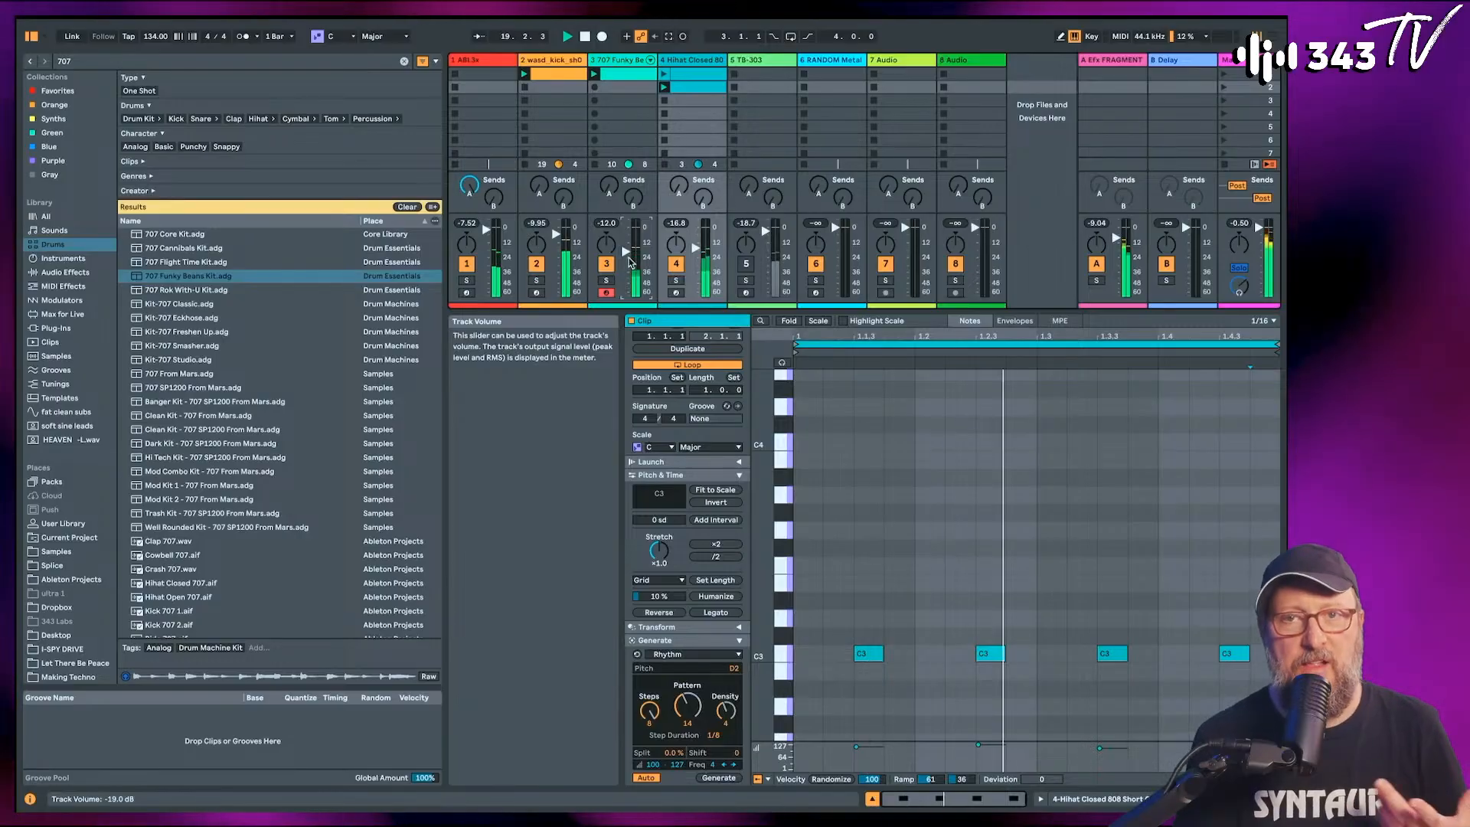
Add a Hihat-707-Closed note on every eighth across both bars of the 707 clip.
click(624, 74)
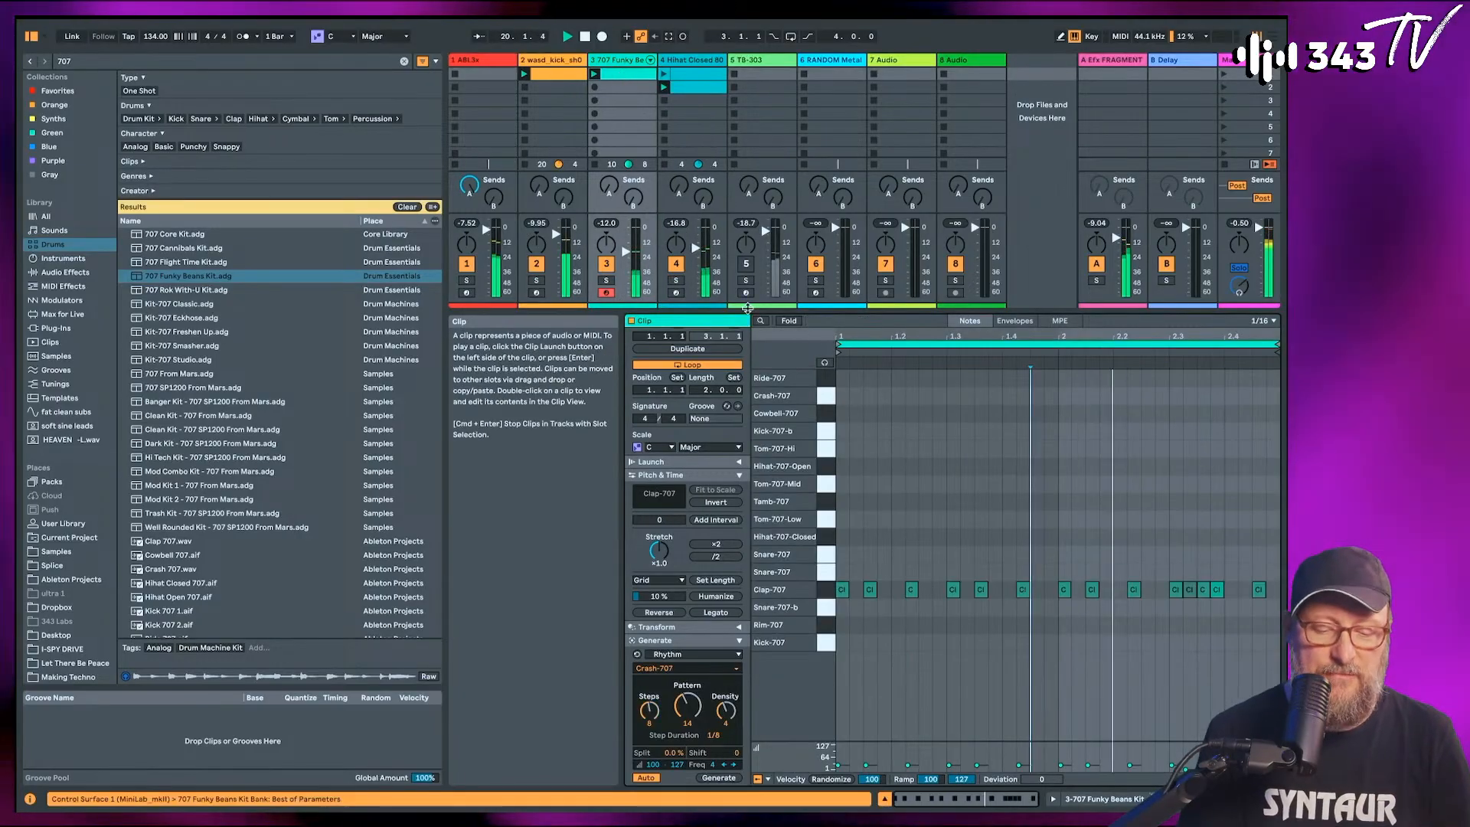
double_click(884, 536)
key(super+d)
key(Right)
key(super+d)
key(Right)
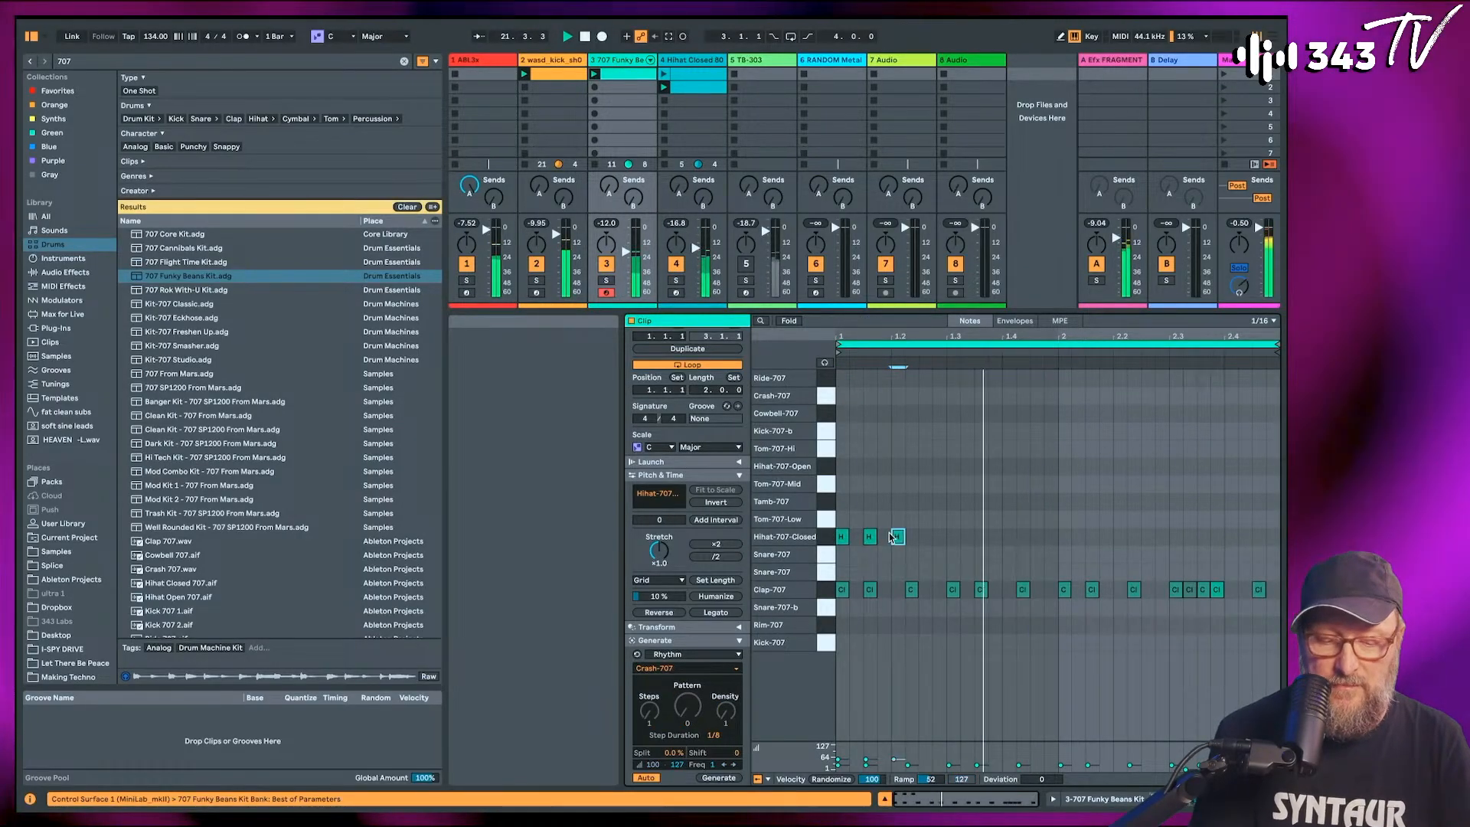
key(super+d)
key(Right)
key(super+d)
key(Right)
key(super+d)
key(Right)
key(super+d)
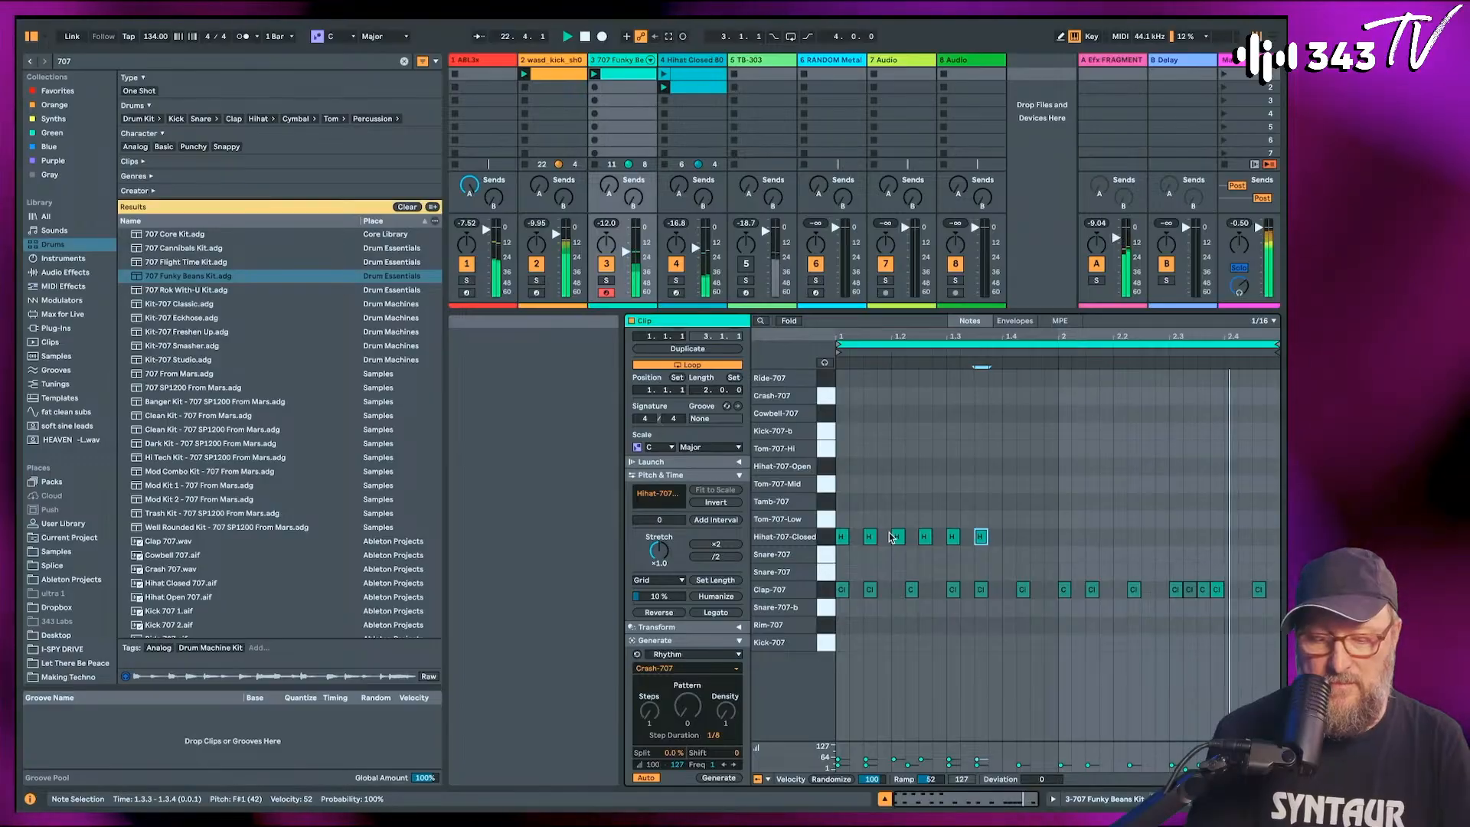
key(Right)
key(super+d)
key(Right)
key(super+d)
key(Right)
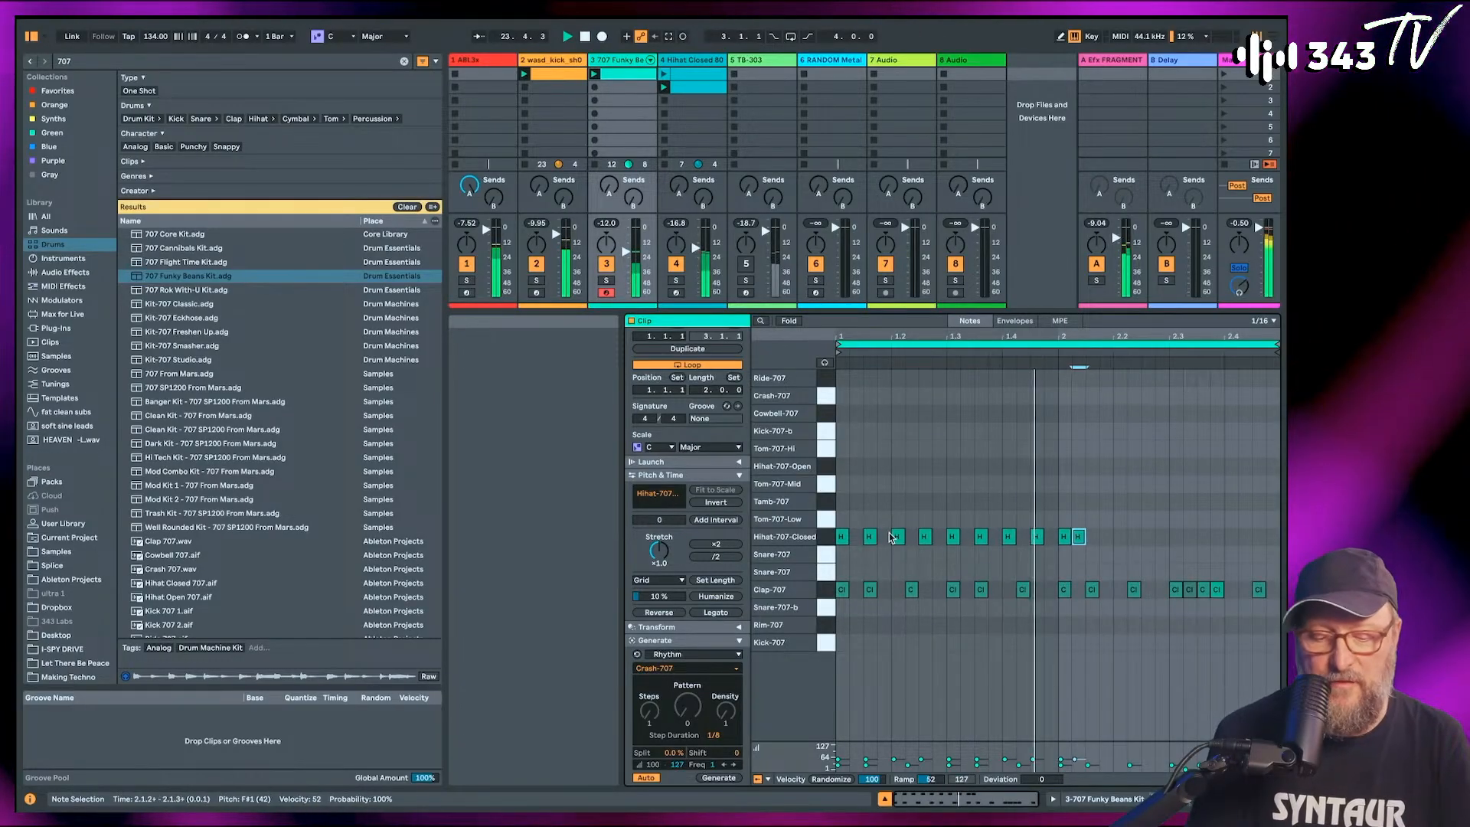
key(super+d)
key(Right)
key(super+d)
key(Right)
key(super+d)
key(Right)
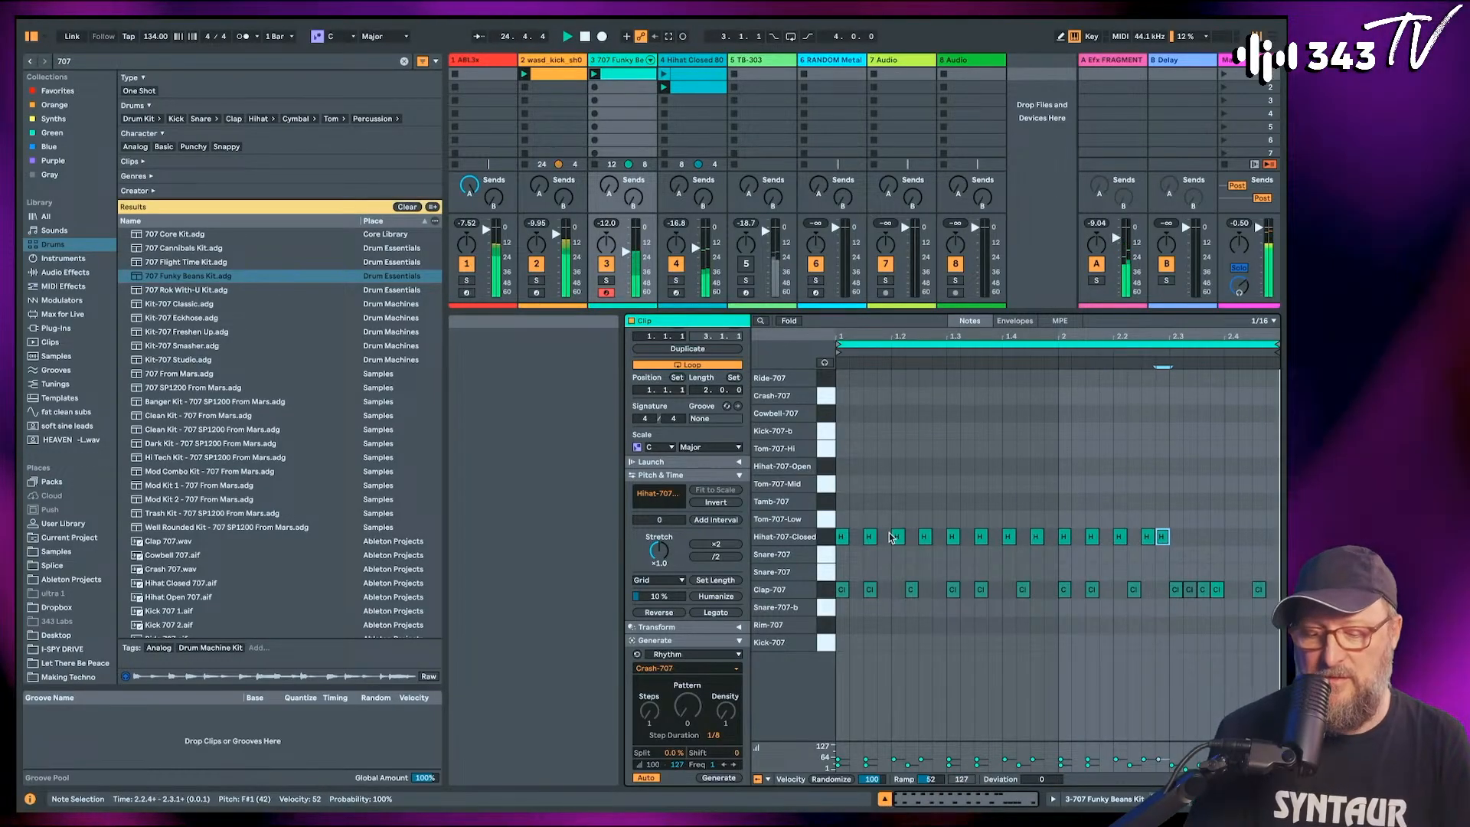
key(super+d)
key(Right)
key(super+d)
key(Right)
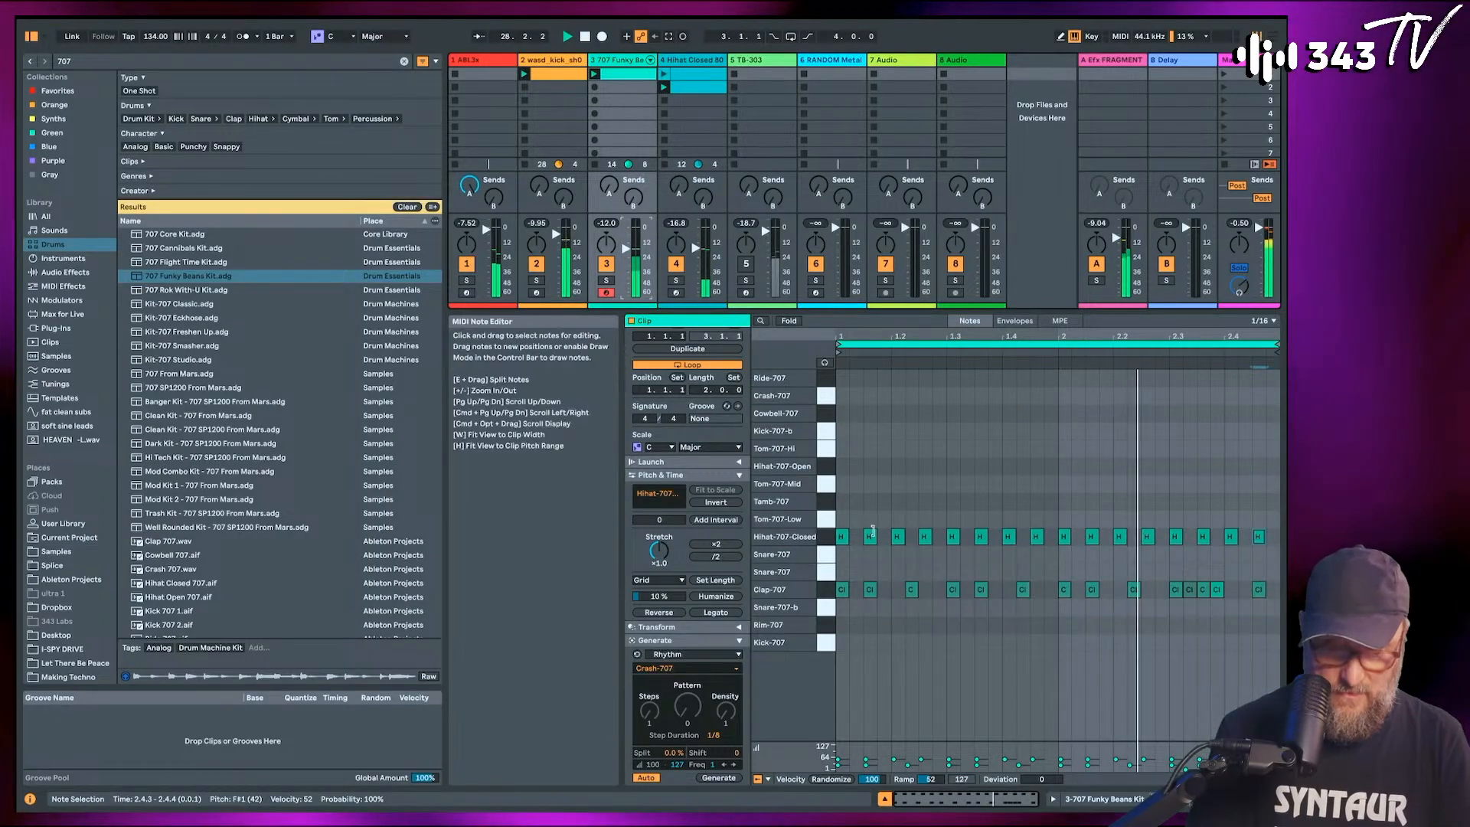
Add a Snare-707 note at 1.1.1 with velocity 99, enable note preview and restart playback.
double_click(844, 572)
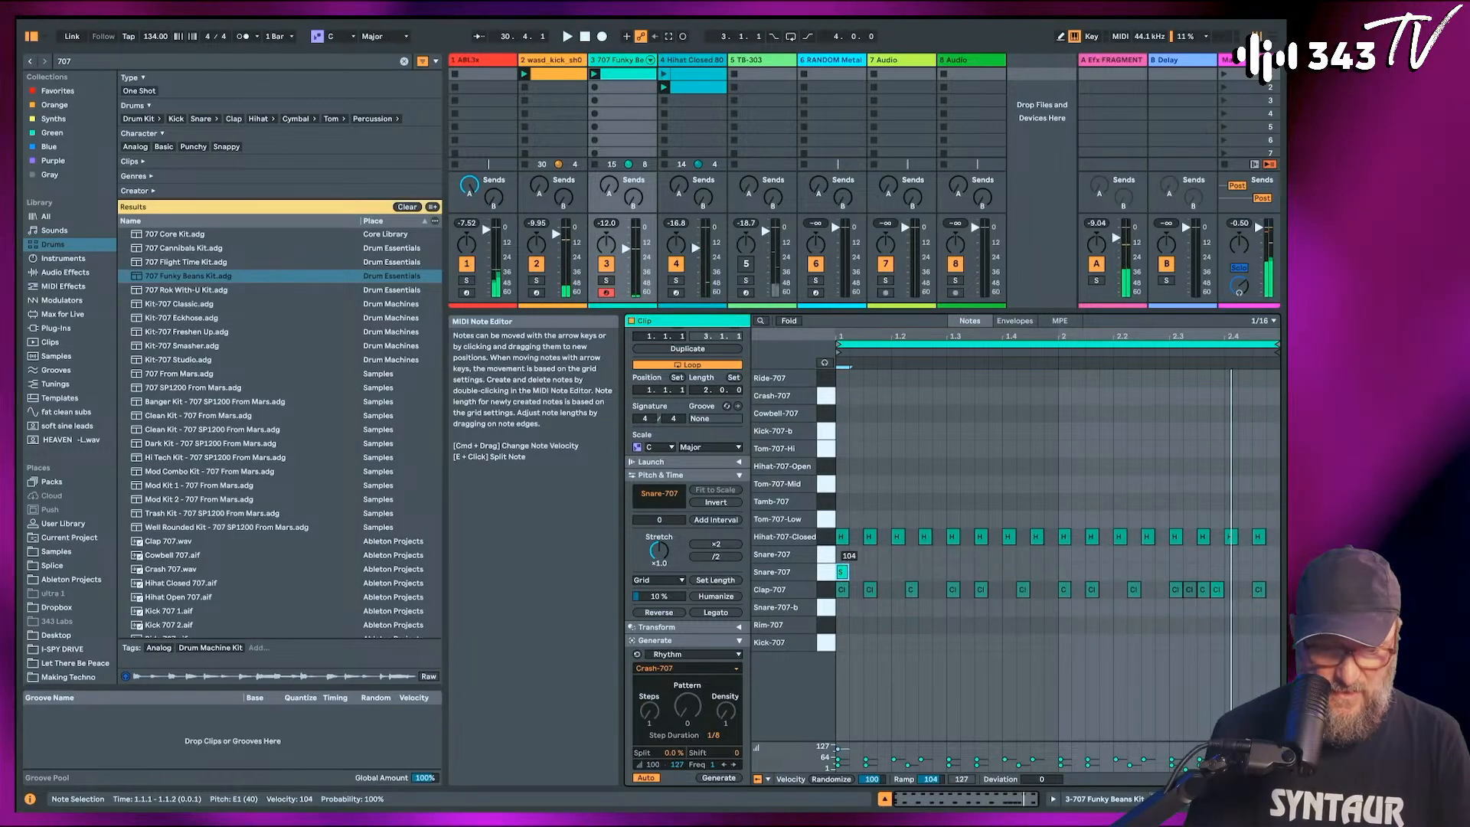
key(Down)
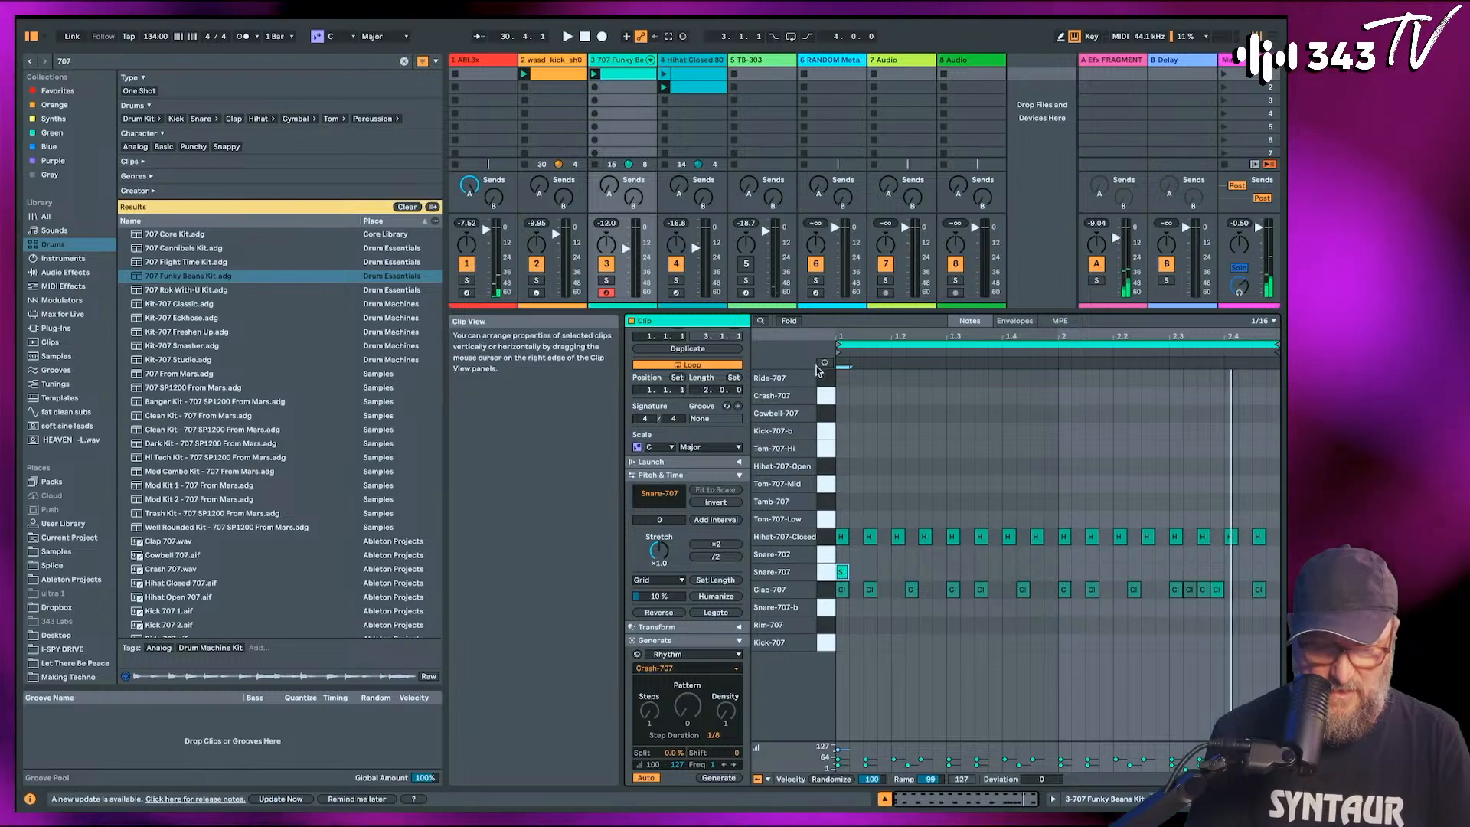
key(Up)
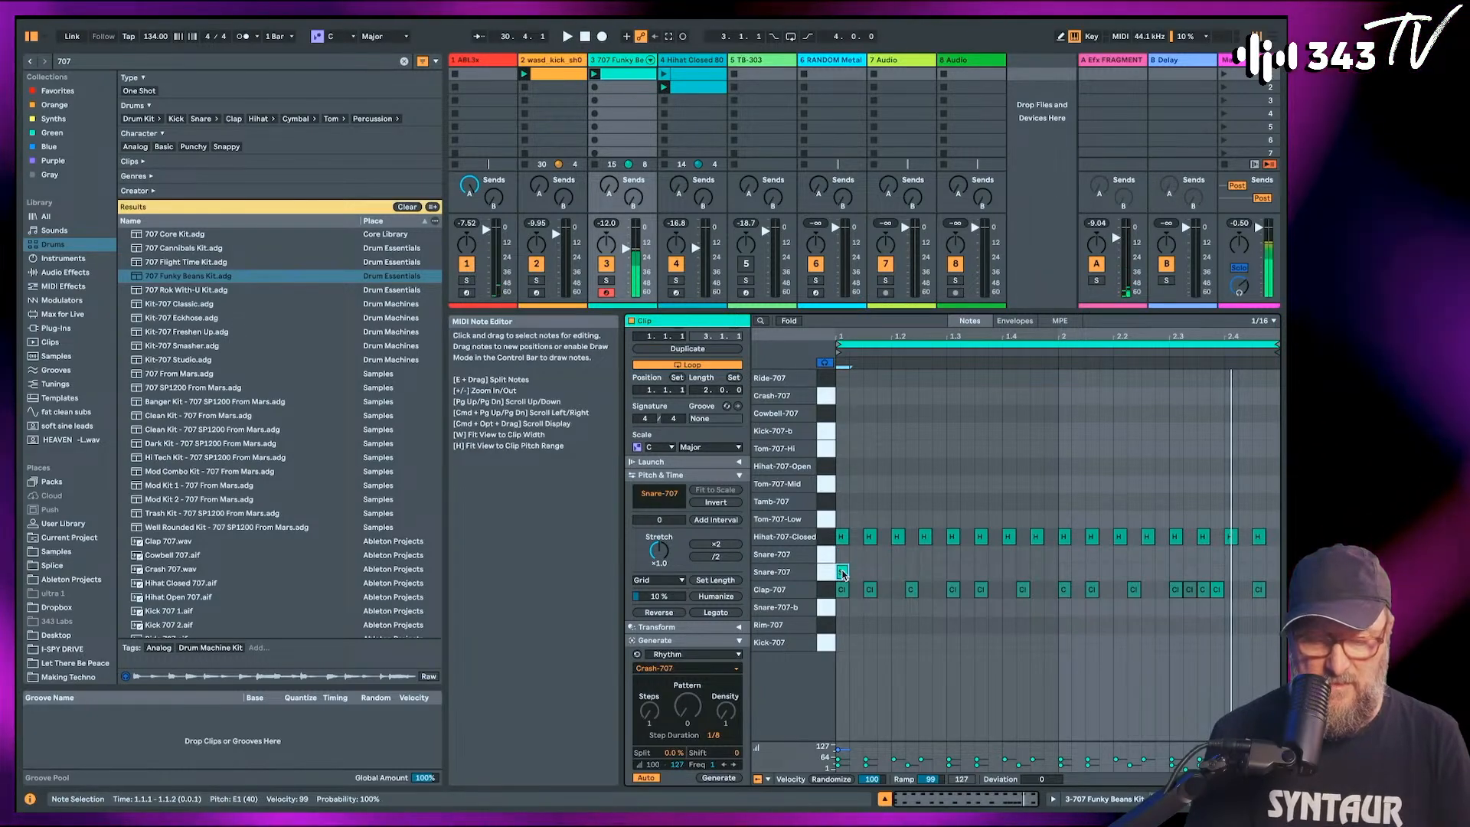
key(space)
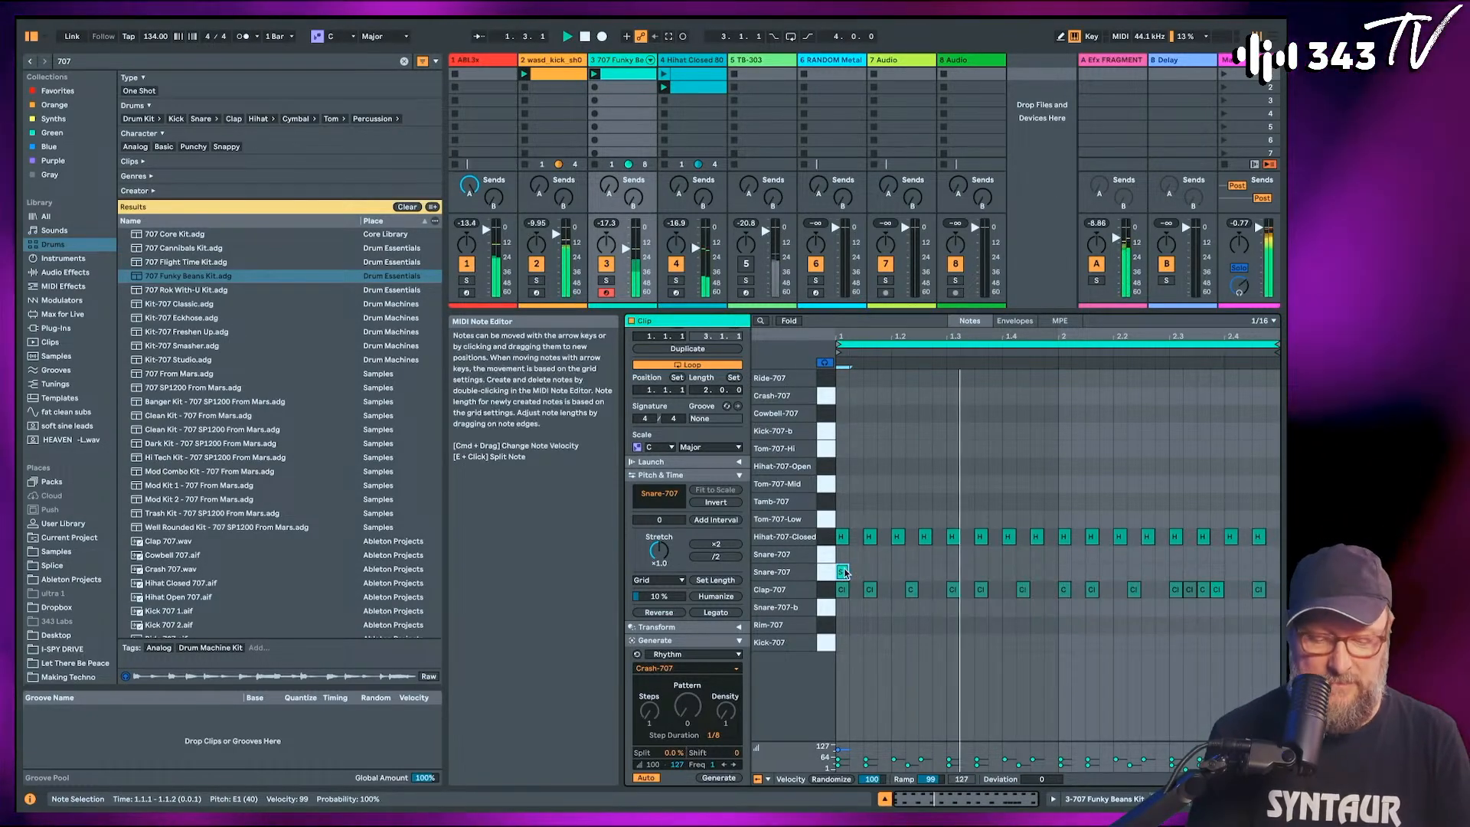
Repeat the snare on every beat through both bars and add an extra snare hit at 2.3.4.
key(super+d)
key(Right)
key(Right)
key(Right)
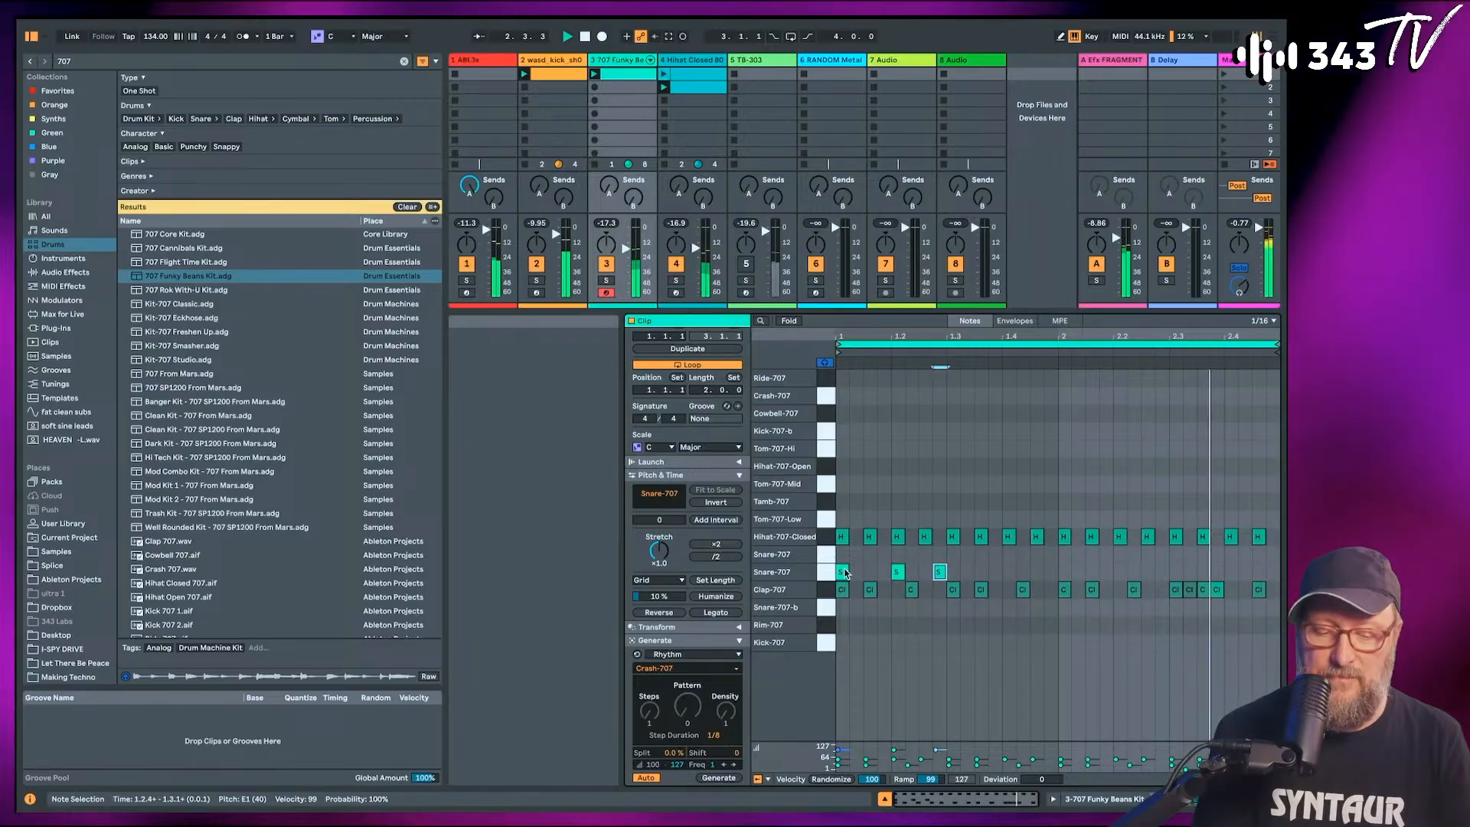
key(Right)
drag(839, 561, 1006, 578)
key(super+d)
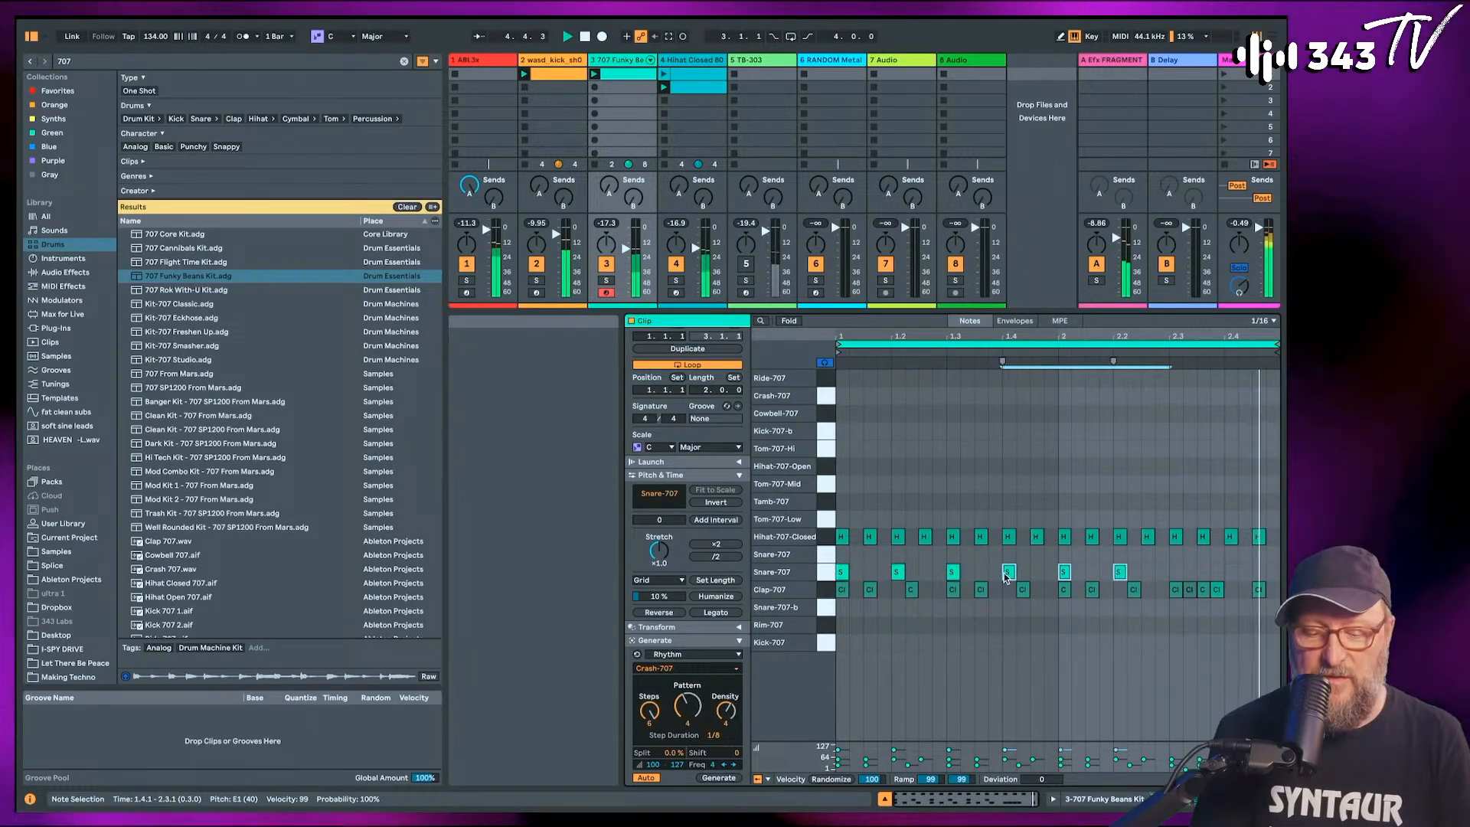
key(super+d)
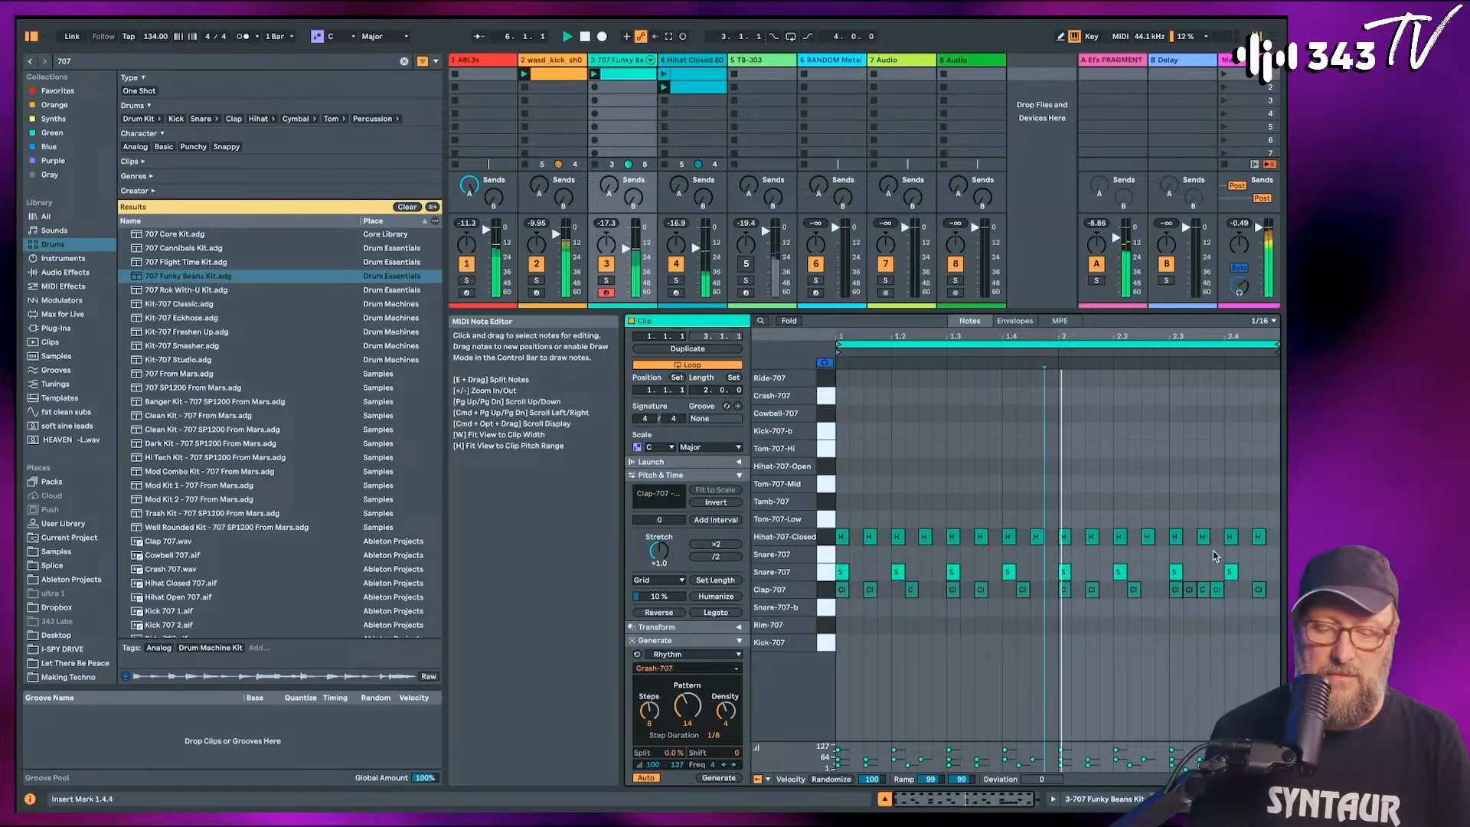
click(1233, 574)
double_click(1217, 573)
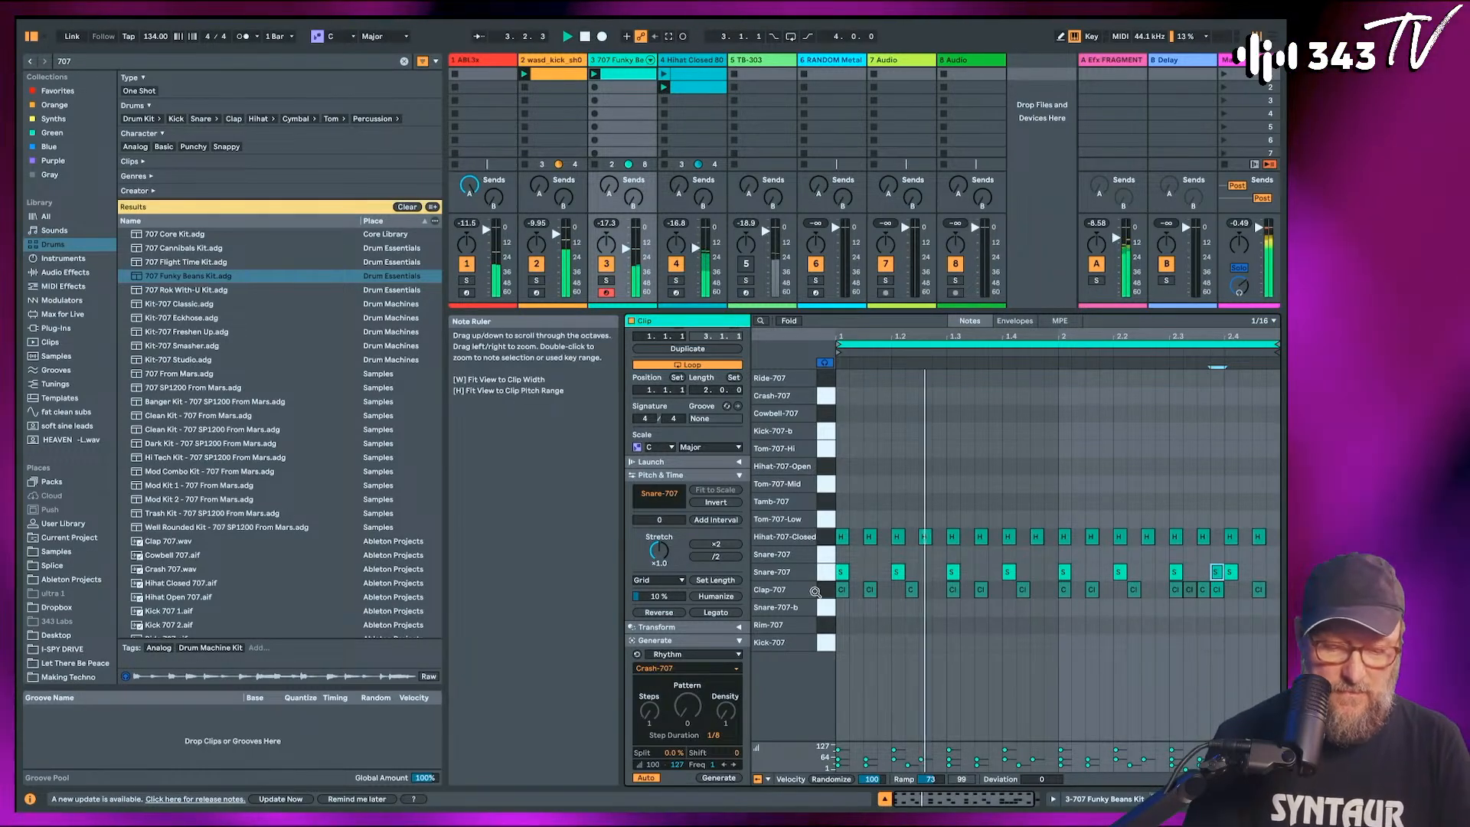
Try all the snare hits on the Clap-707 row and stop playback.
click(827, 590)
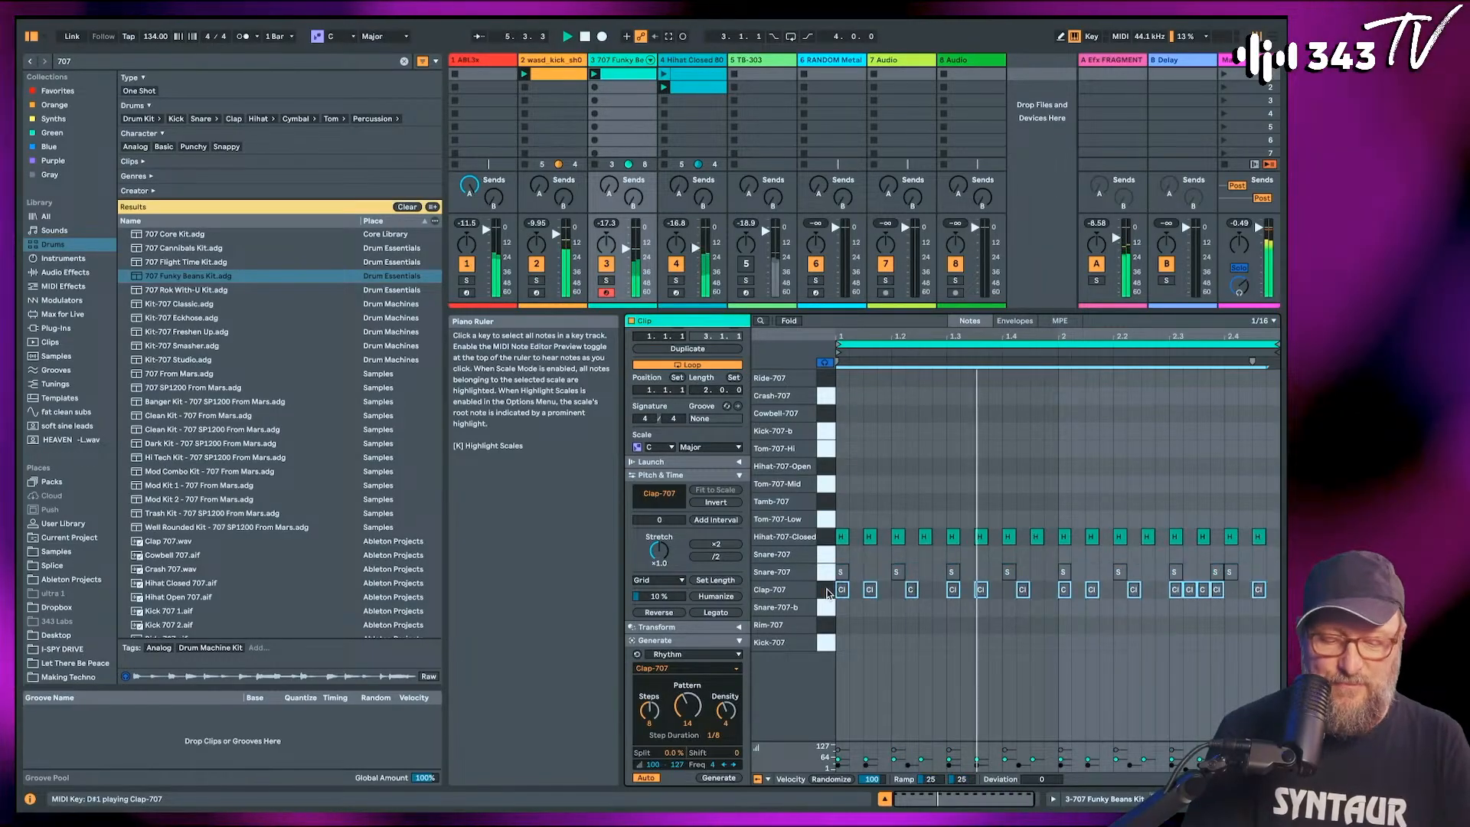
click(824, 575)
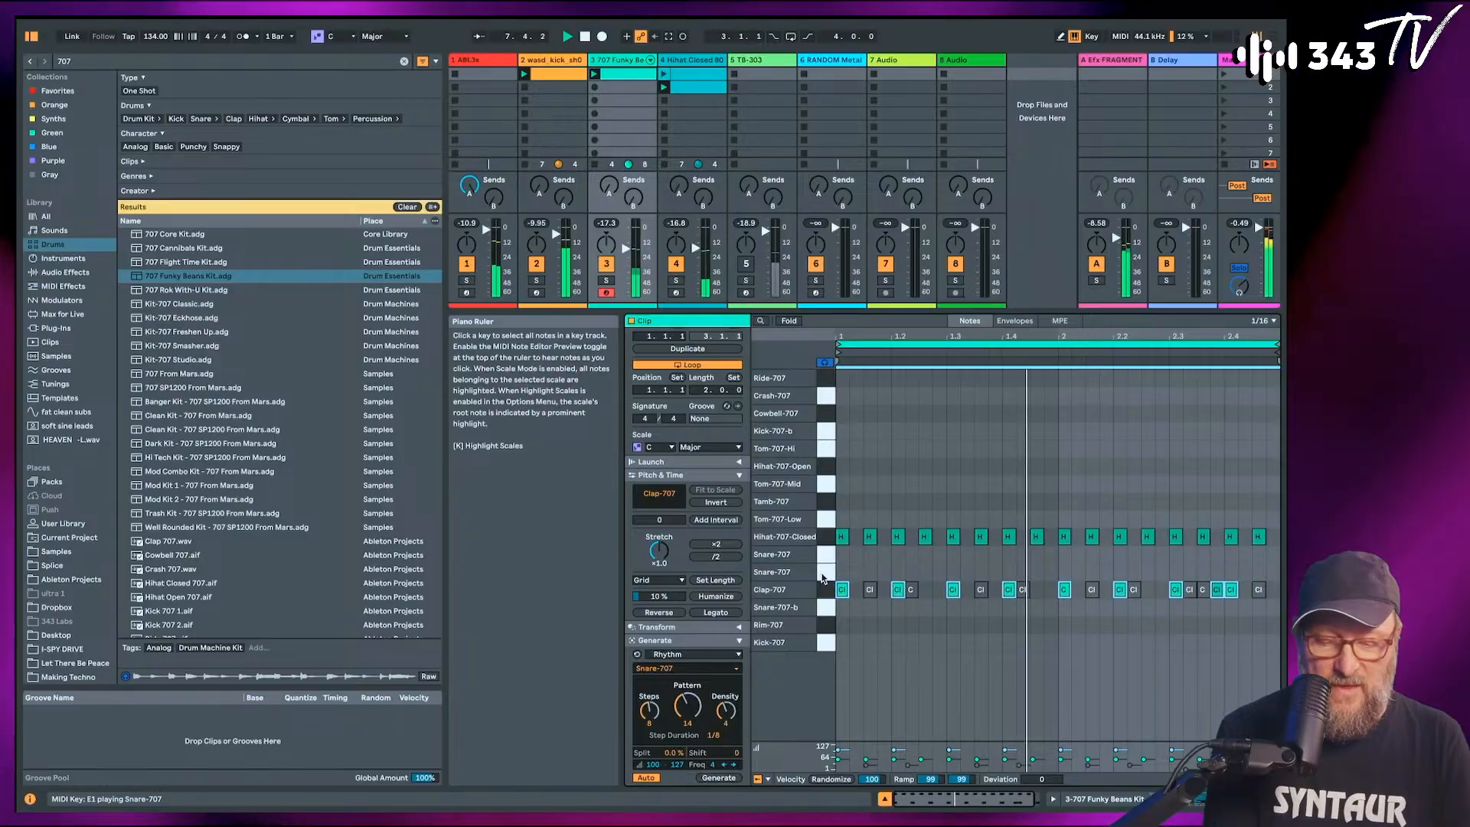
key(space)
Show the 707 kit track's devices, raise its volume slightly, restart playback and solo the track.
click(623, 65)
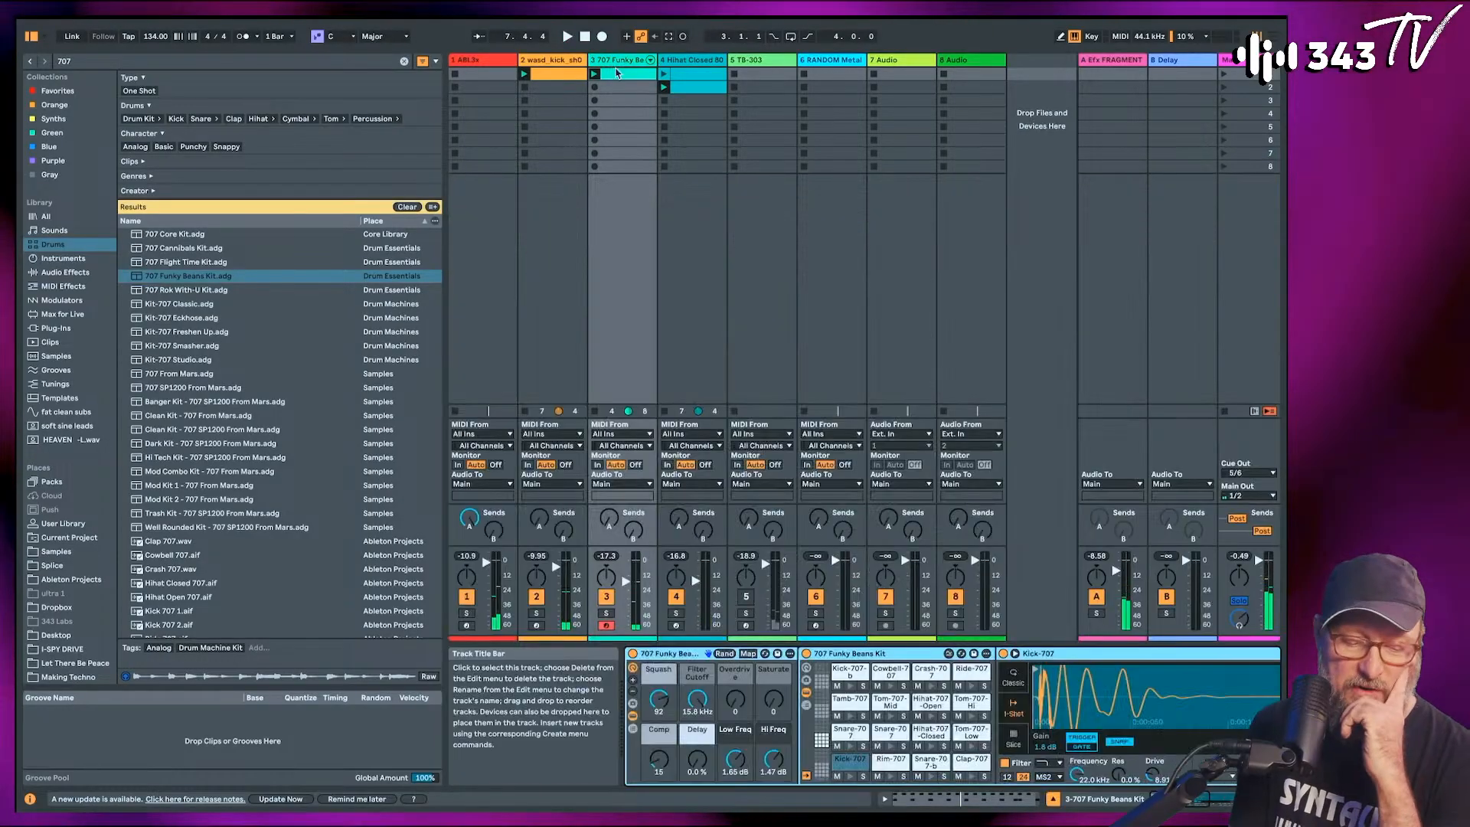
drag(626, 581, 626, 578)
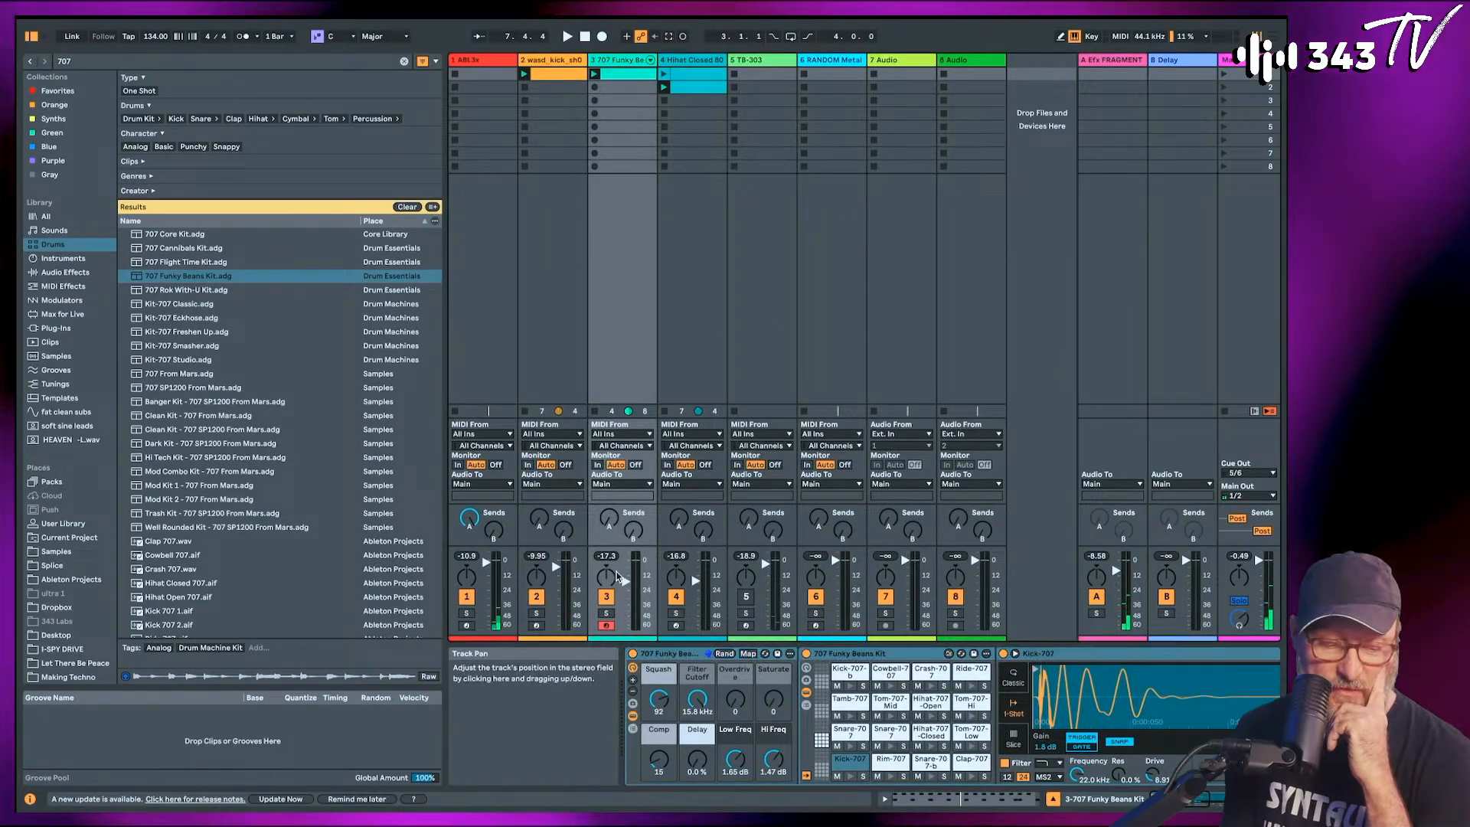
key(space)
click(609, 613)
Set the 707 rack macros to Squash 32, Comp 35, Low Freq -1.65 dB, Hi Freq 2.79 dB, Saturate 23 and Over Drive 53.
mouse_move(658, 699)
mouse_down()
mouse_move(658, 758)
mouse_move(660, 708)
mouse_up()
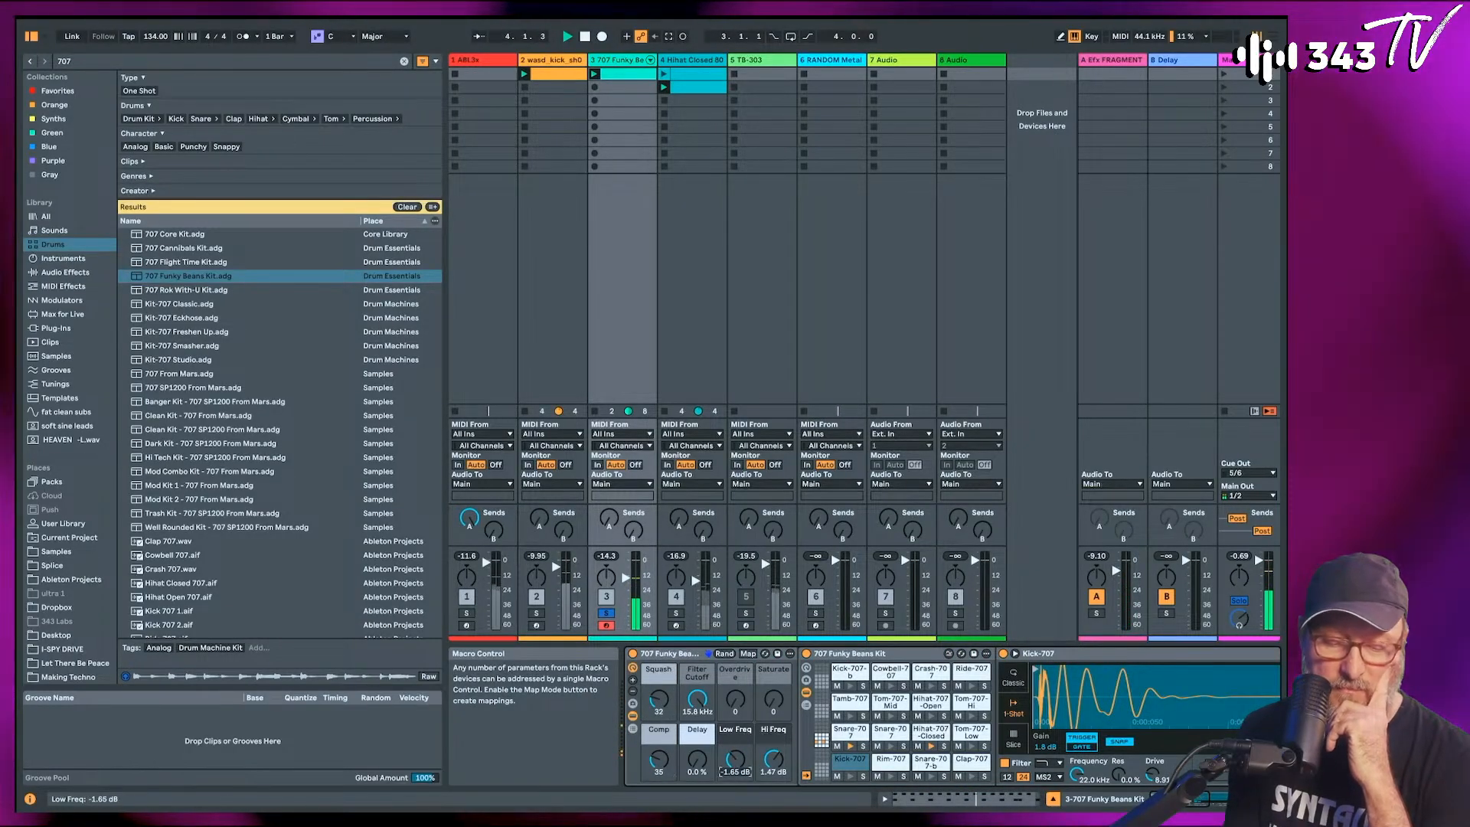
drag(774, 760, 774, 756)
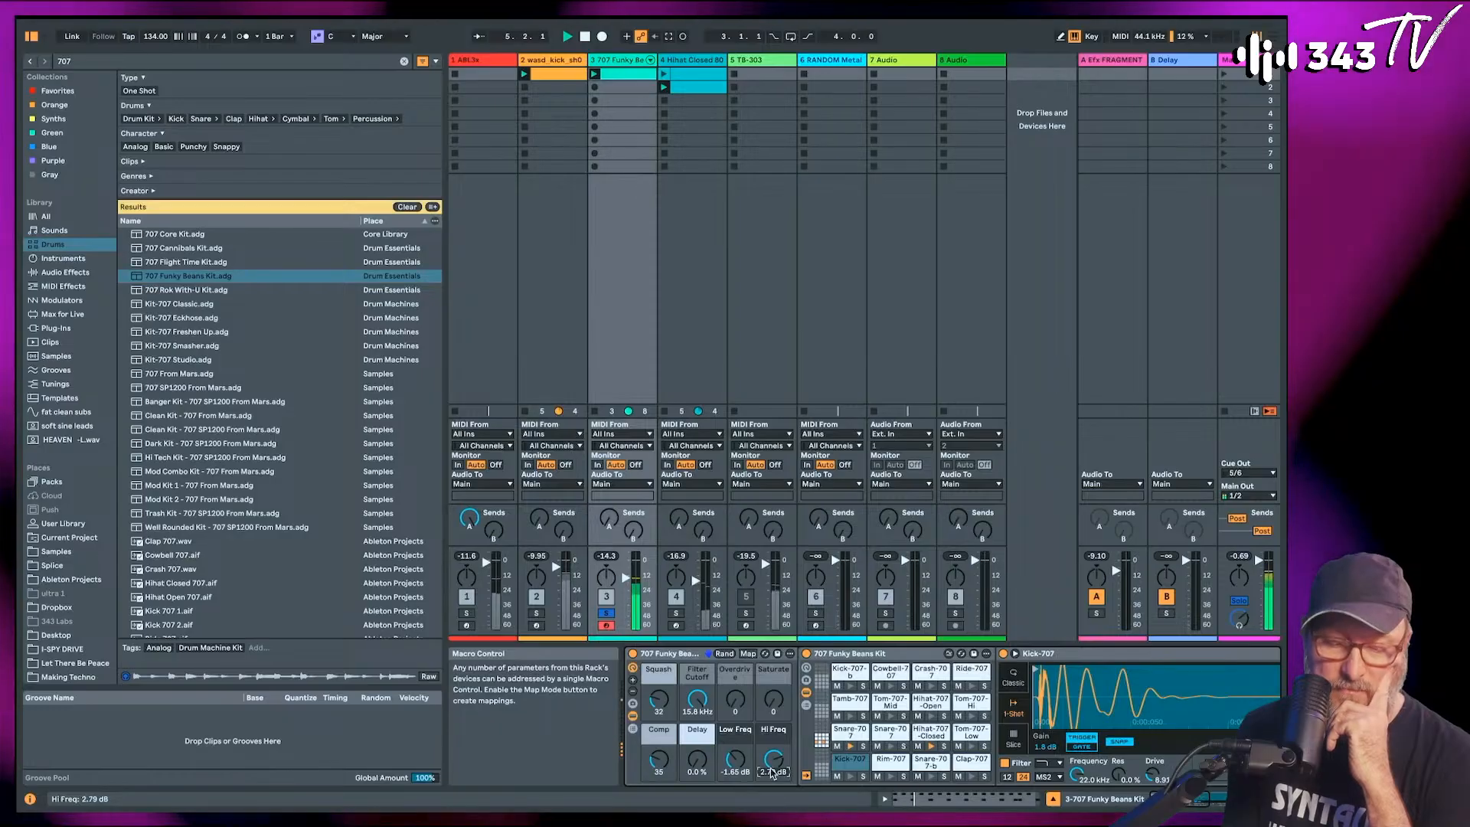
drag(773, 699, 735, 701)
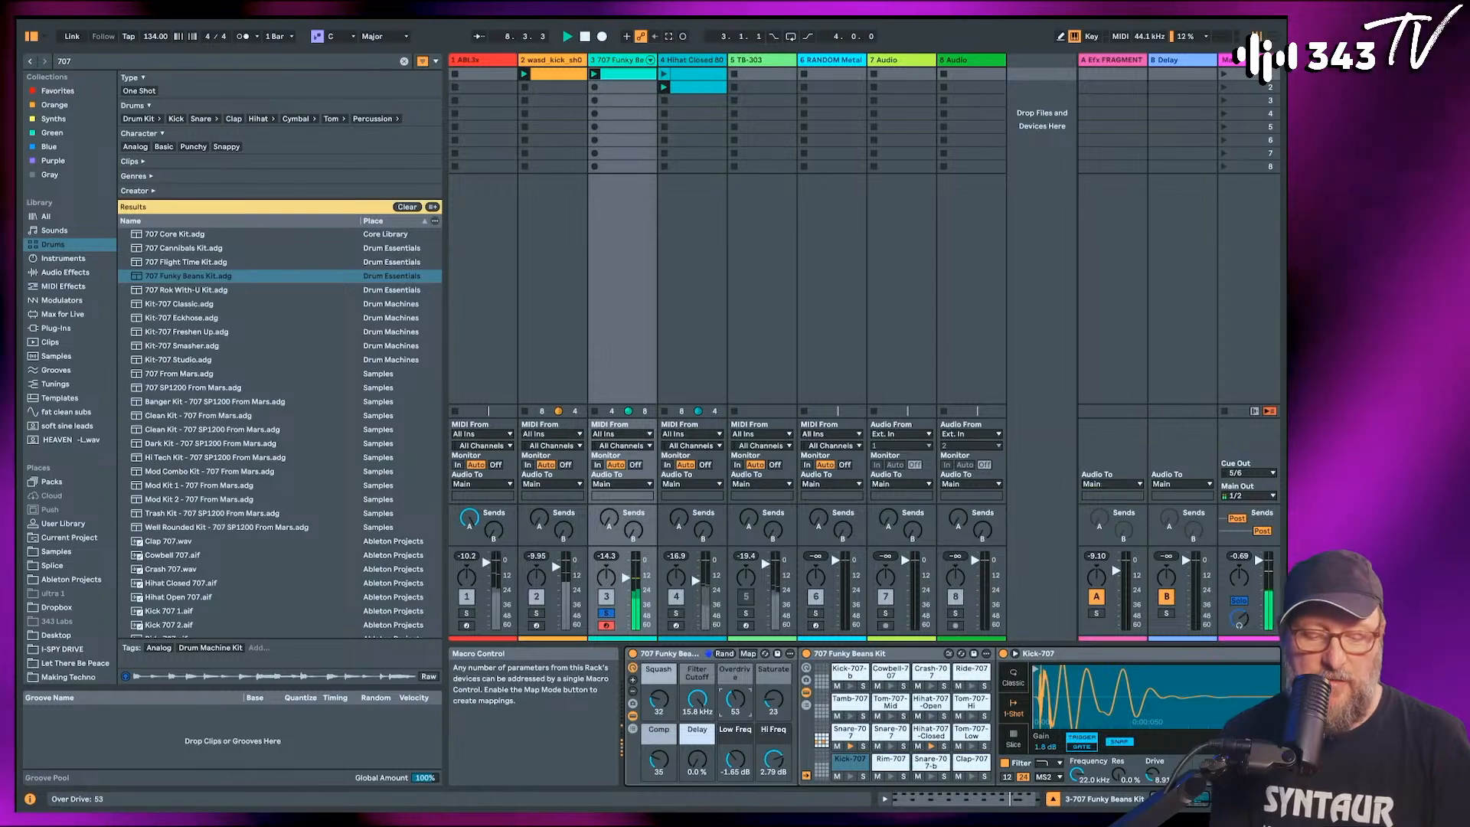
Reopen the 707 clip, select all its Clap-707 notes and take the kit track out of solo.
click(623, 78)
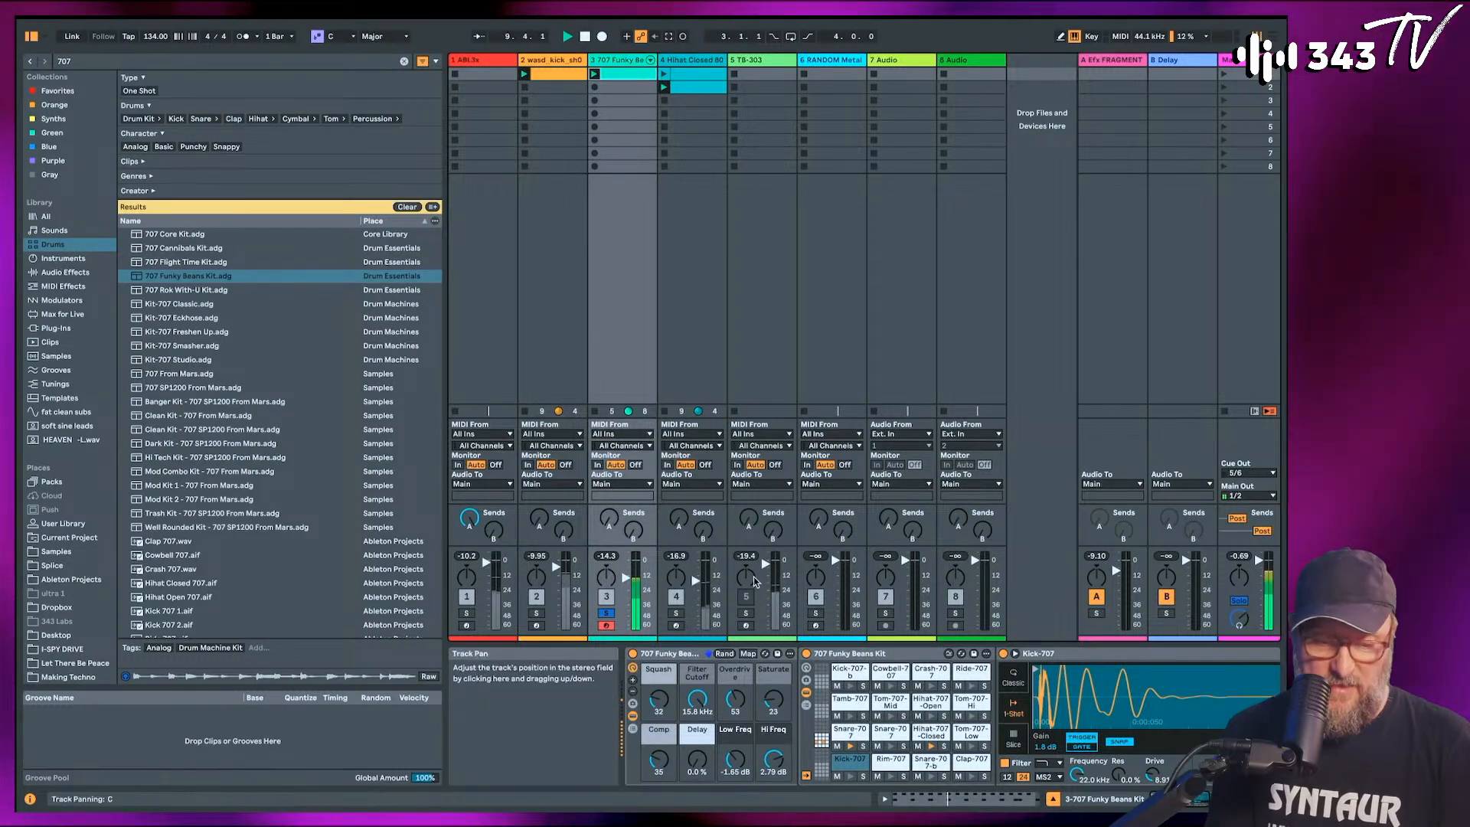
double_click(622, 78)
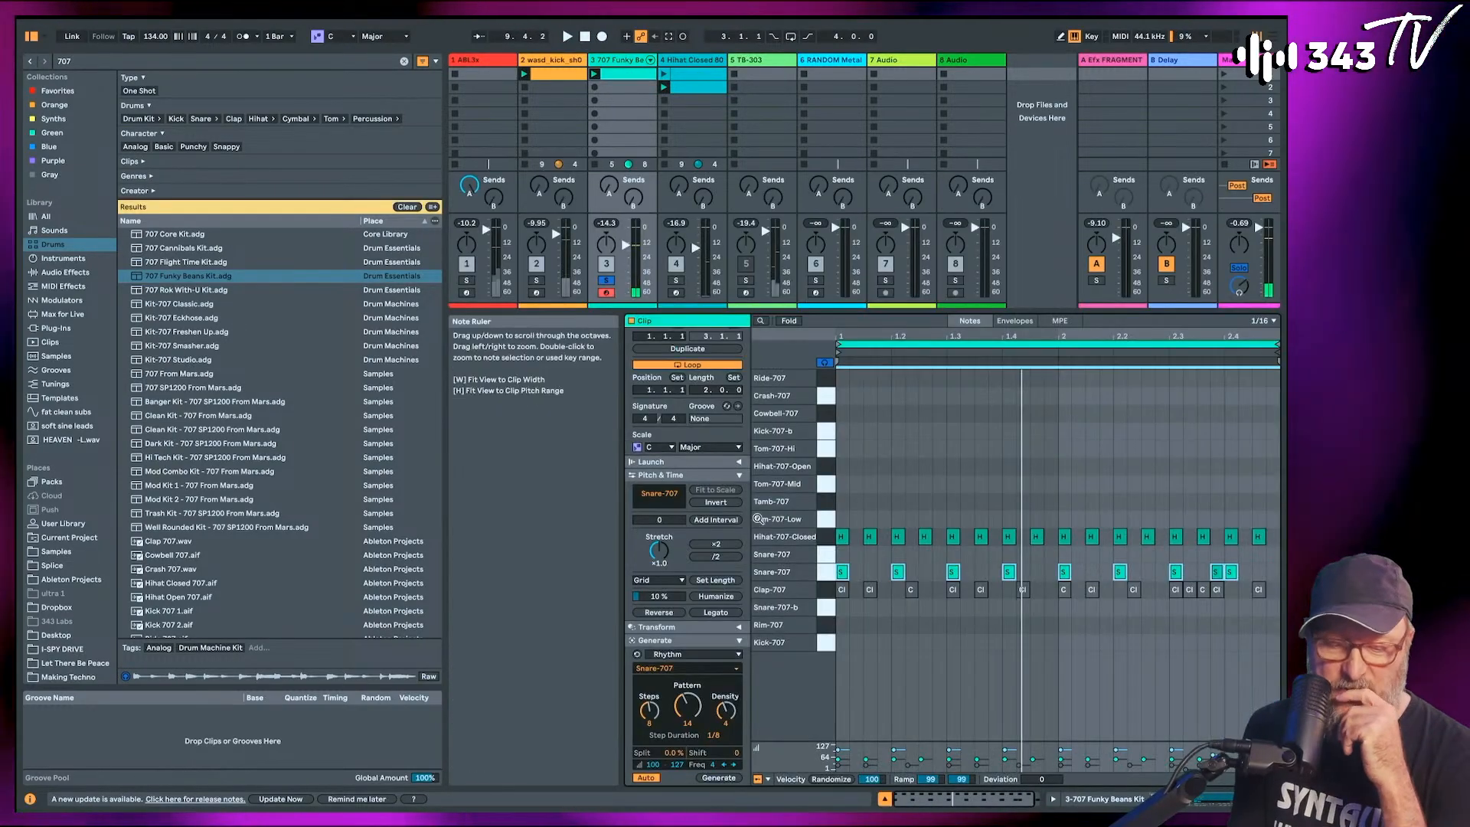
click(827, 590)
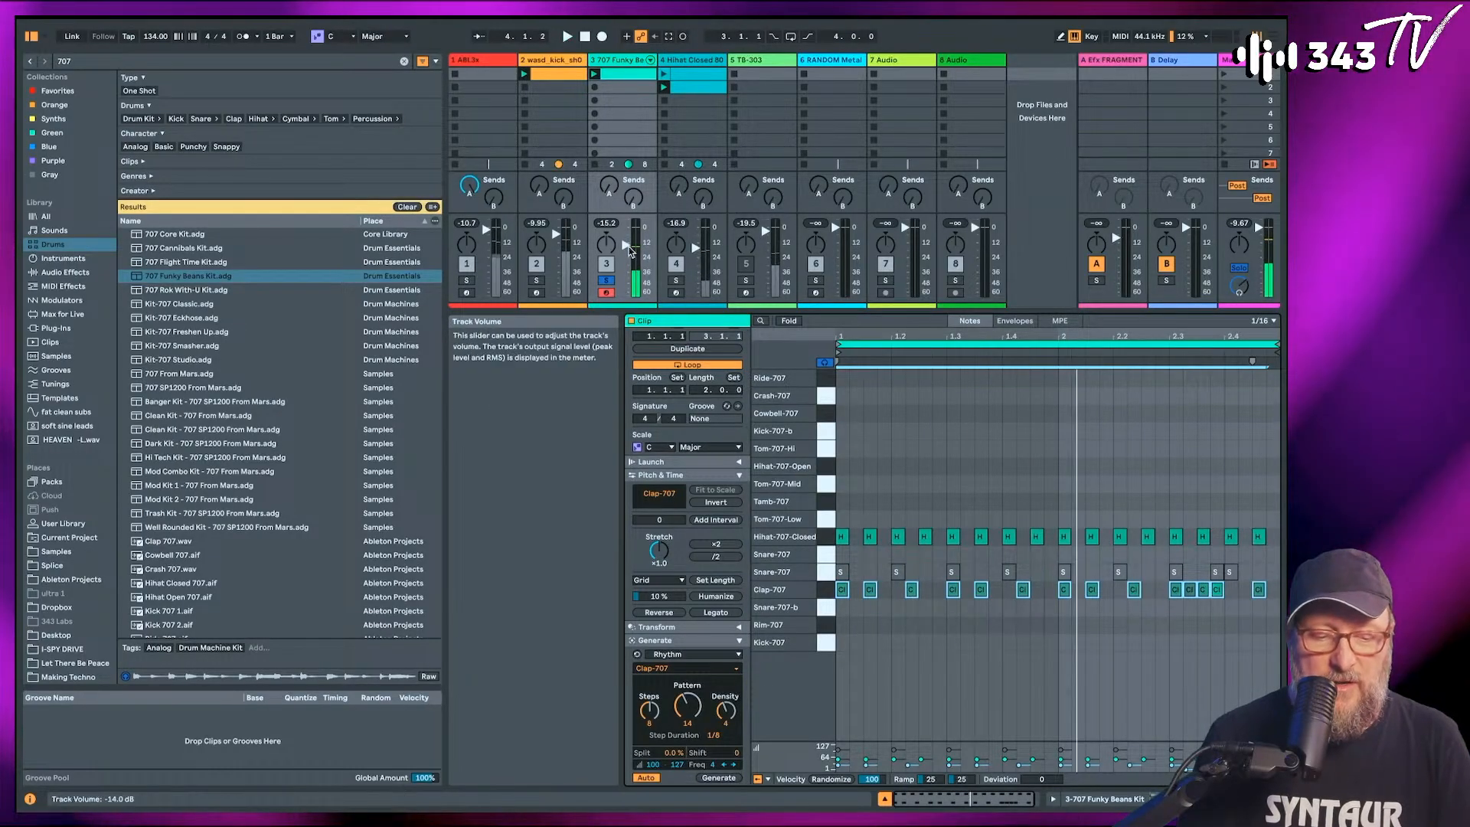
click(605, 281)
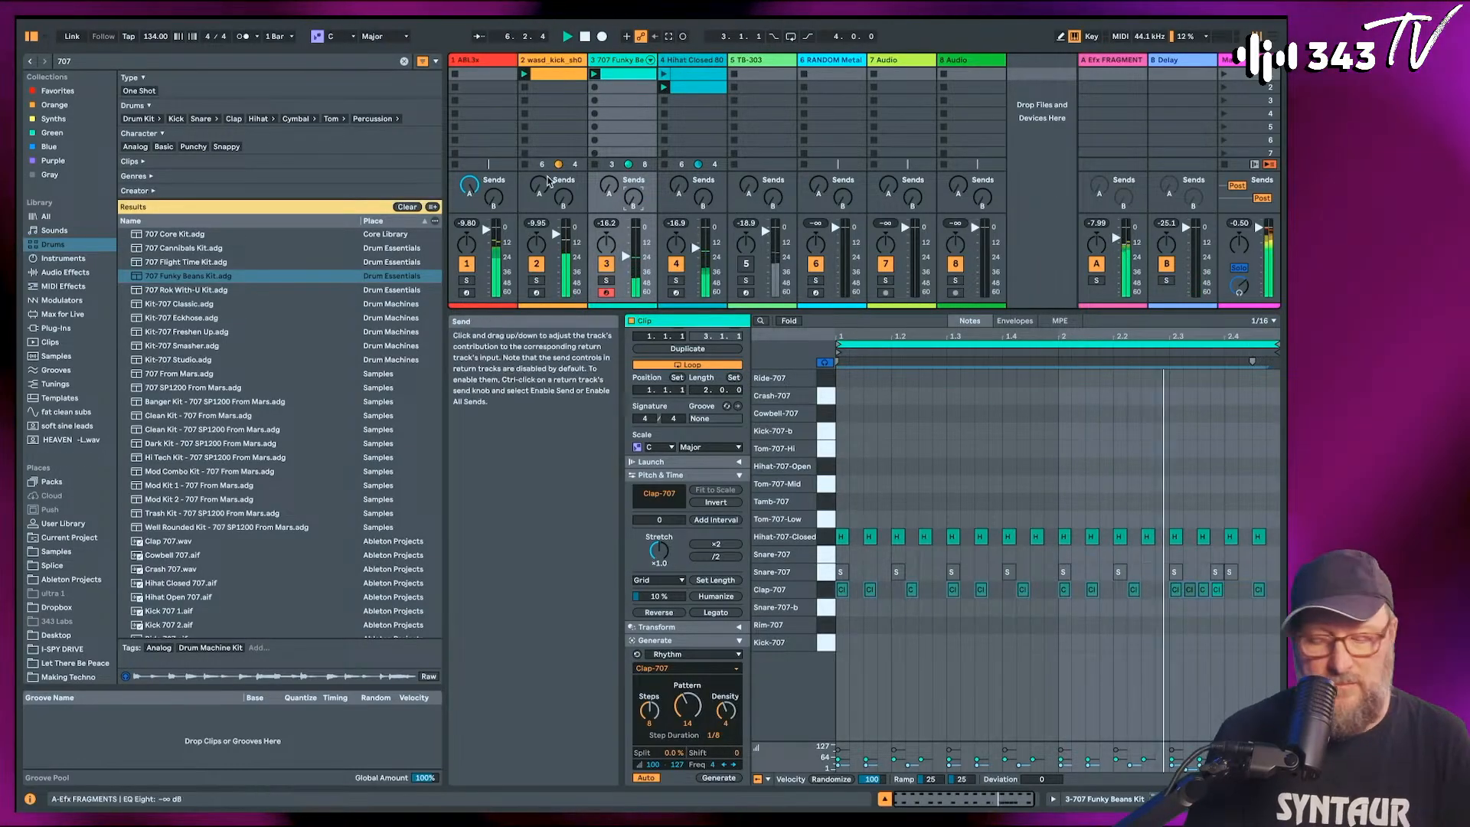
Open Delay Eternity on the ABL3x track and lower its filter cutoff to about 1179 Hz.
key(Left)
key(Left)
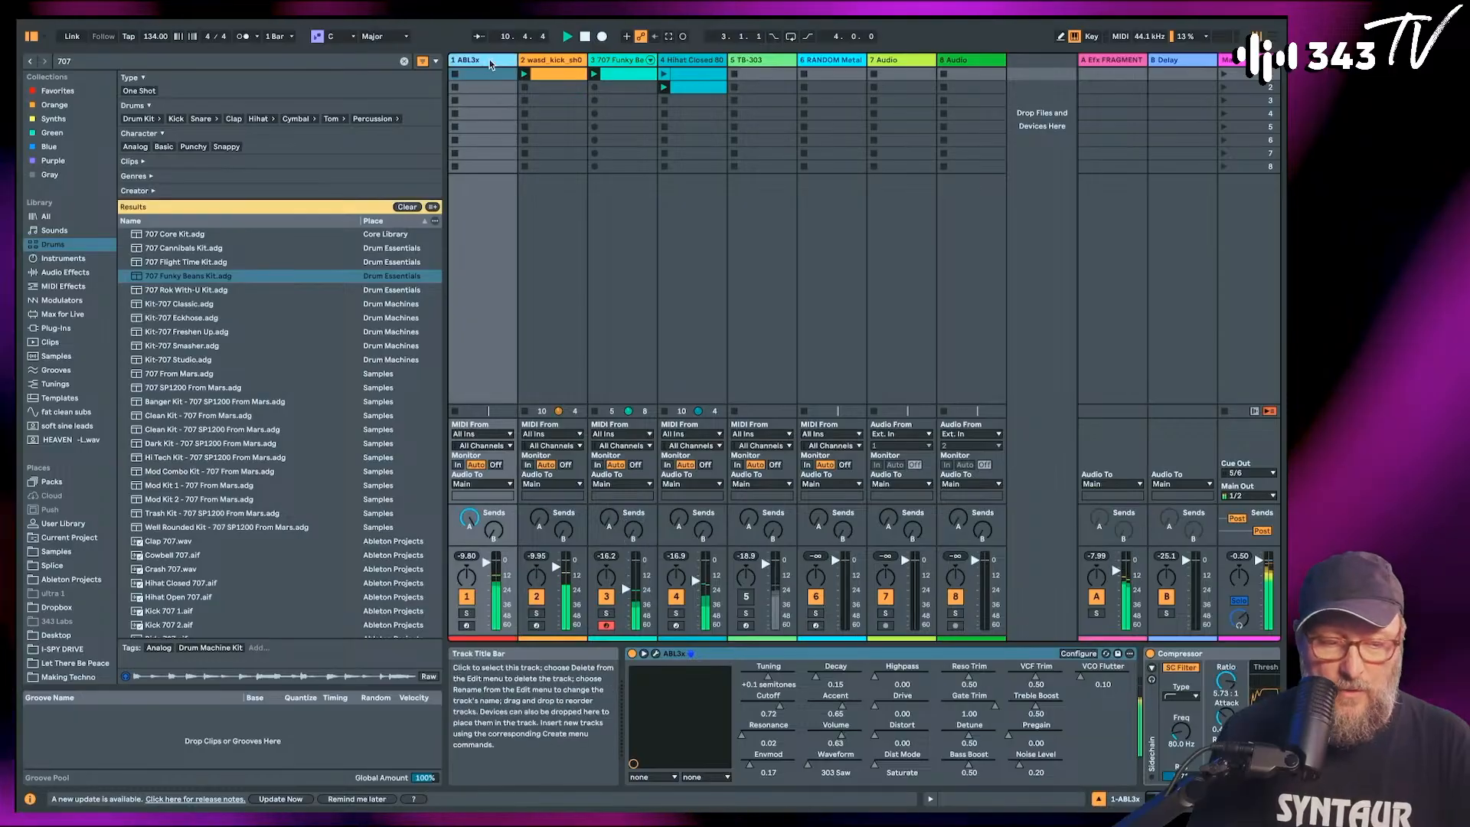
scroll(955, 701, right, 5)
scroll(954, 701, right, 2)
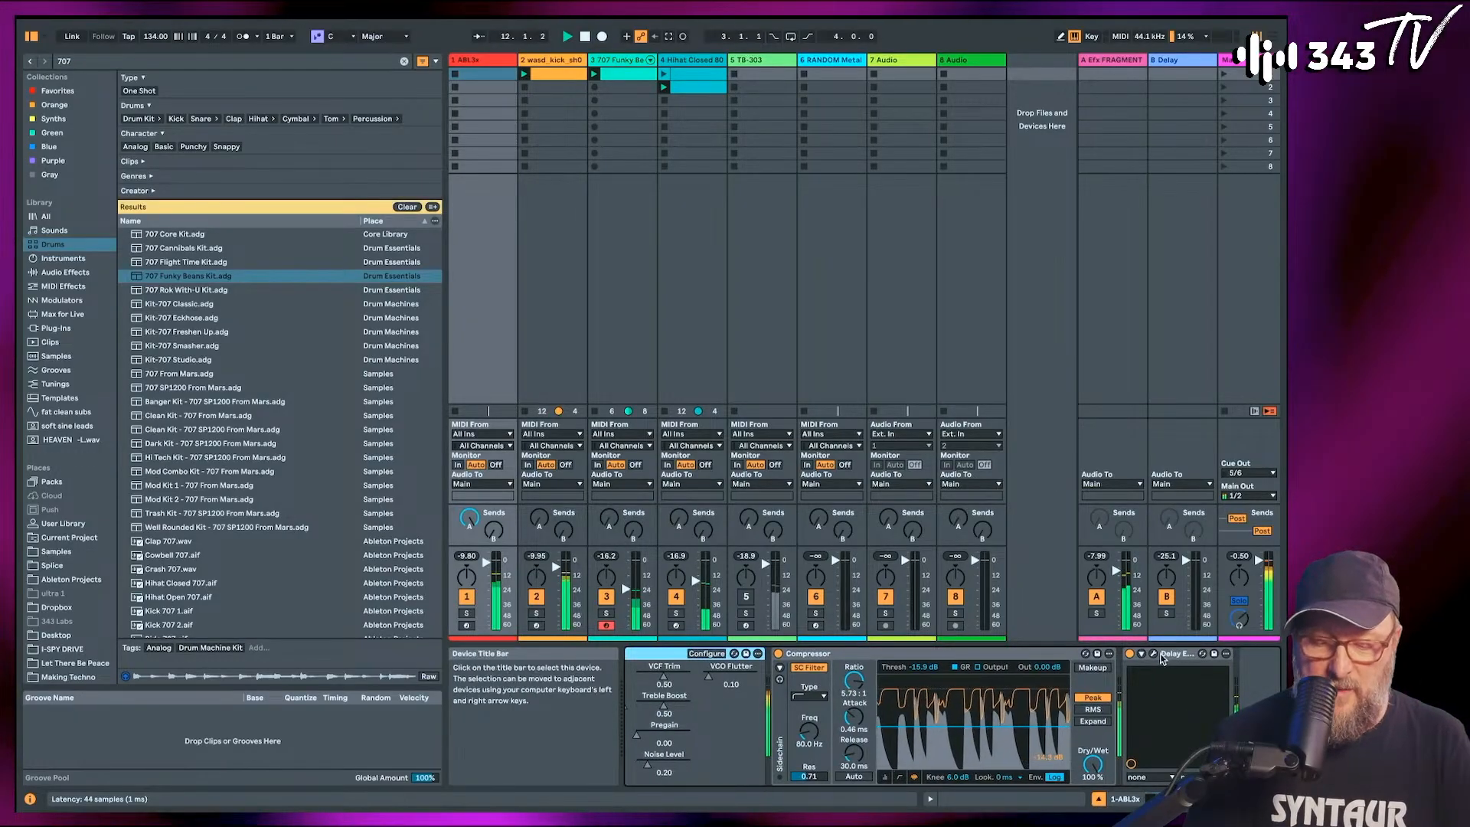
click(1202, 654)
drag(893, 605, 851, 605)
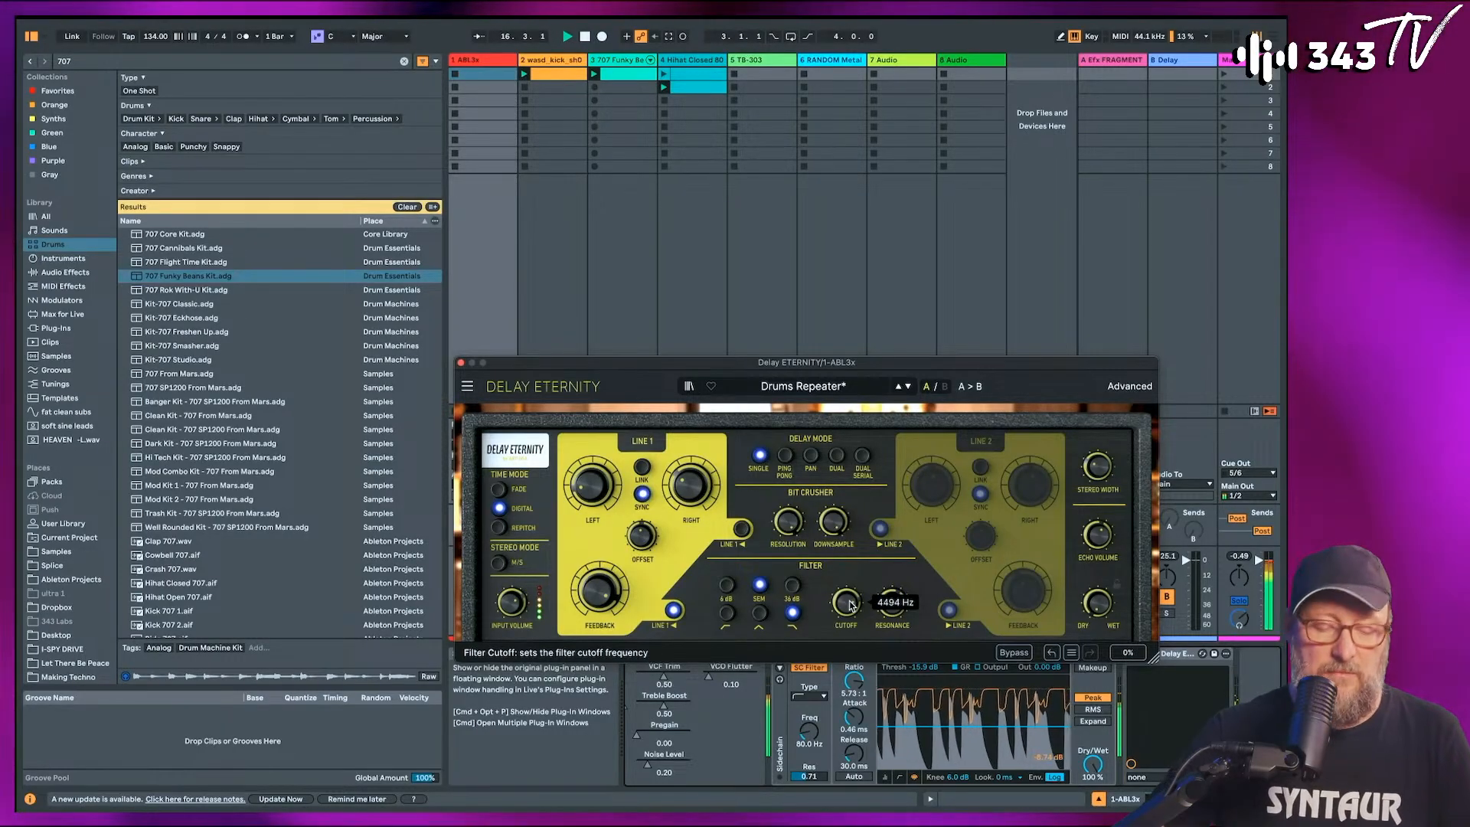
drag(851, 606, 851, 608)
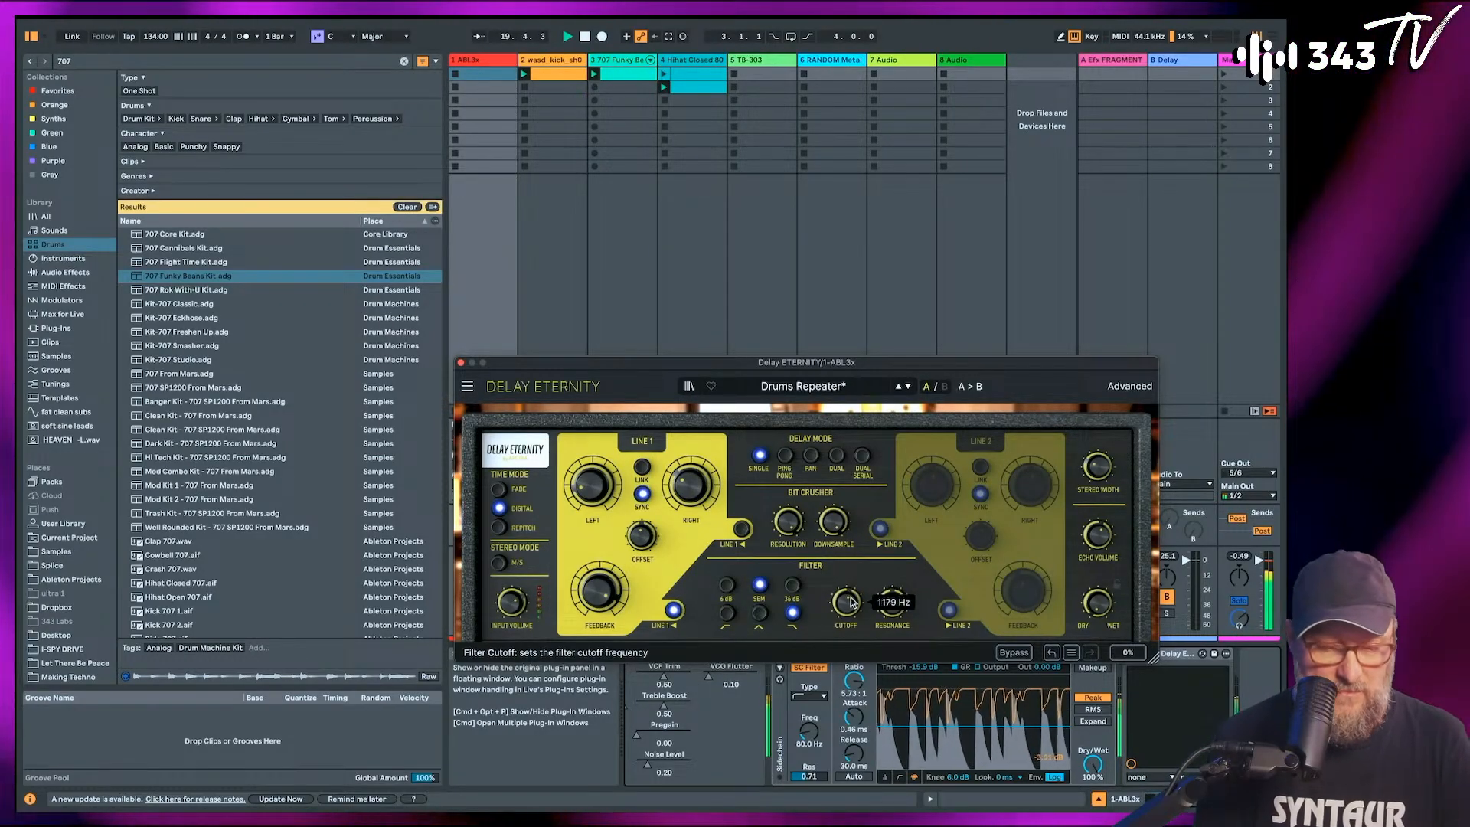
Move the Delay Eternity window clear of the first tracks' mixer controls and mute the 707 kit track.
drag(530, 363, 828, 190)
click(607, 598)
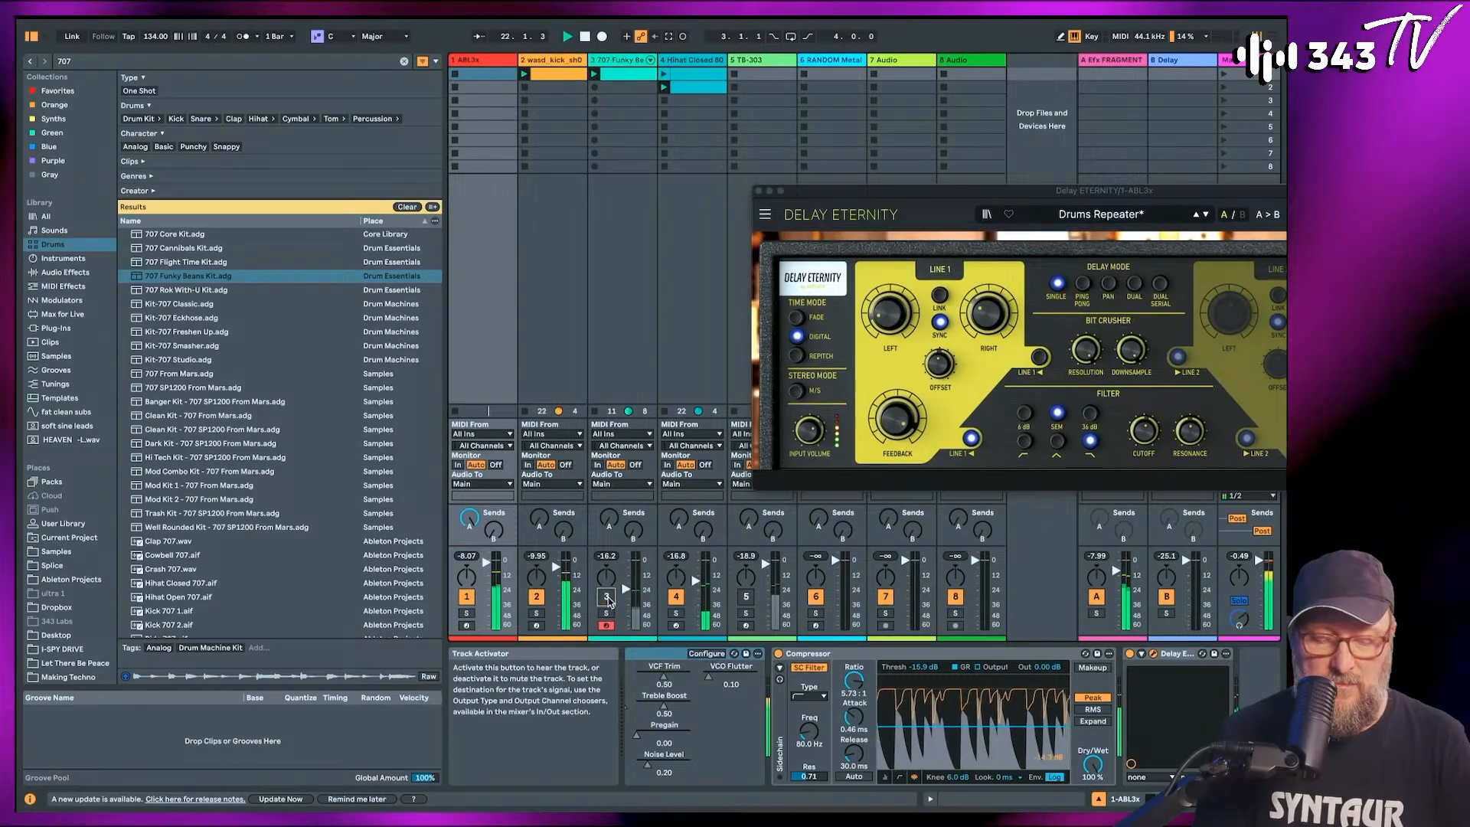
Unmute the 707 kit track, open its clip and delete all notes in its Snare-707 row.
click(668, 65)
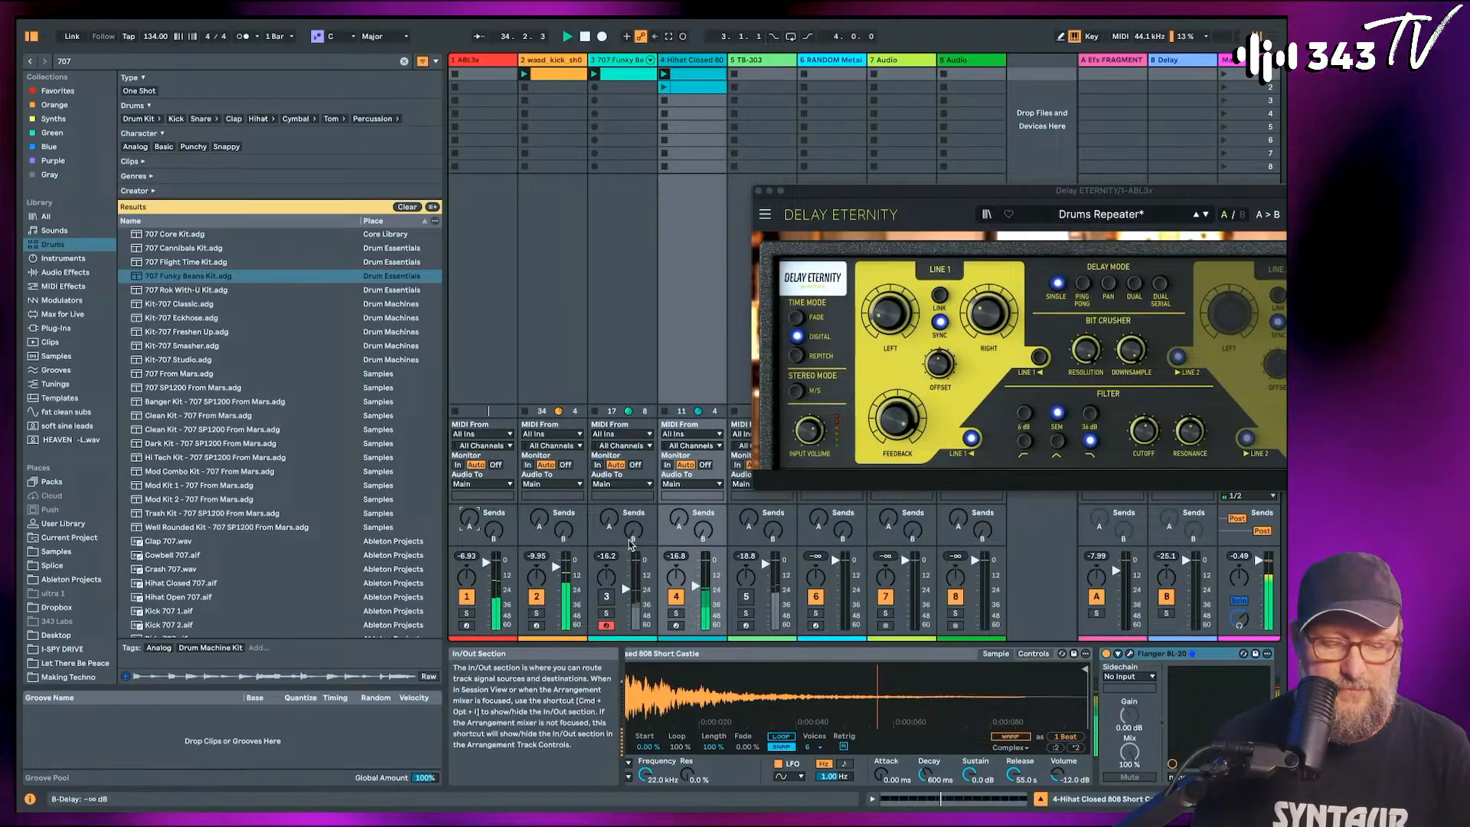
click(626, 85)
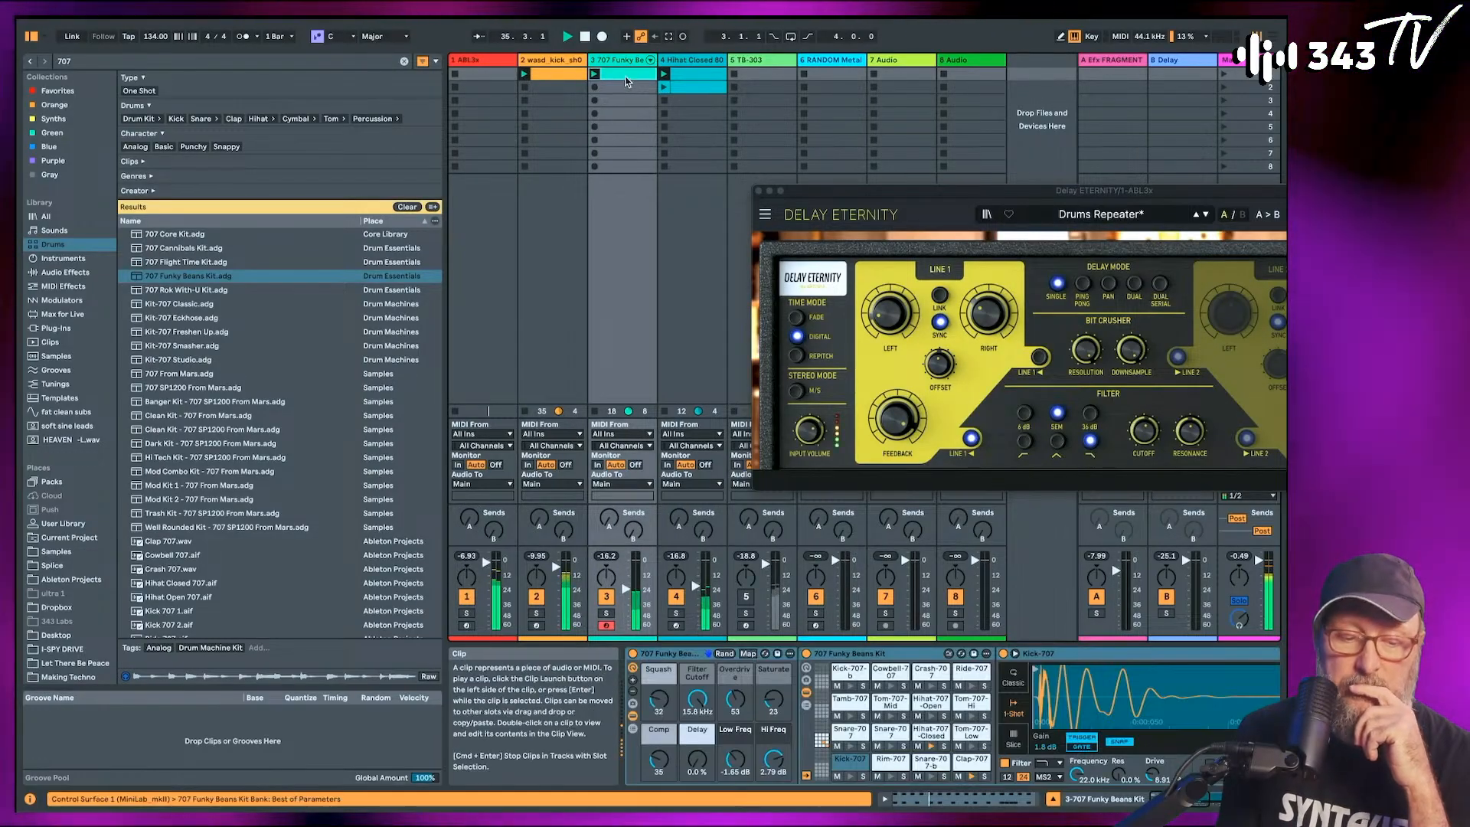
double_click(626, 75)
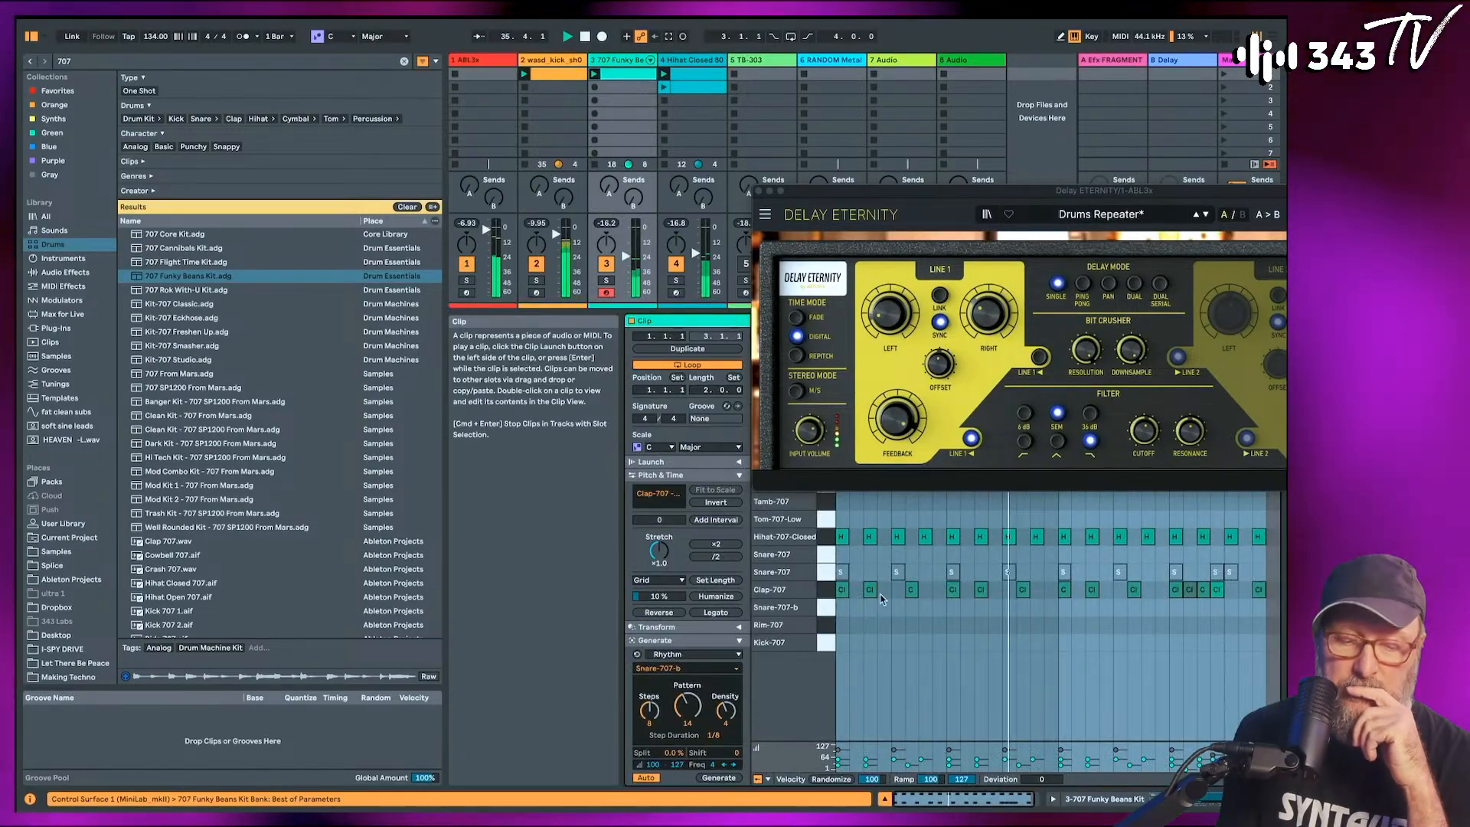
click(829, 575)
key(Delete)
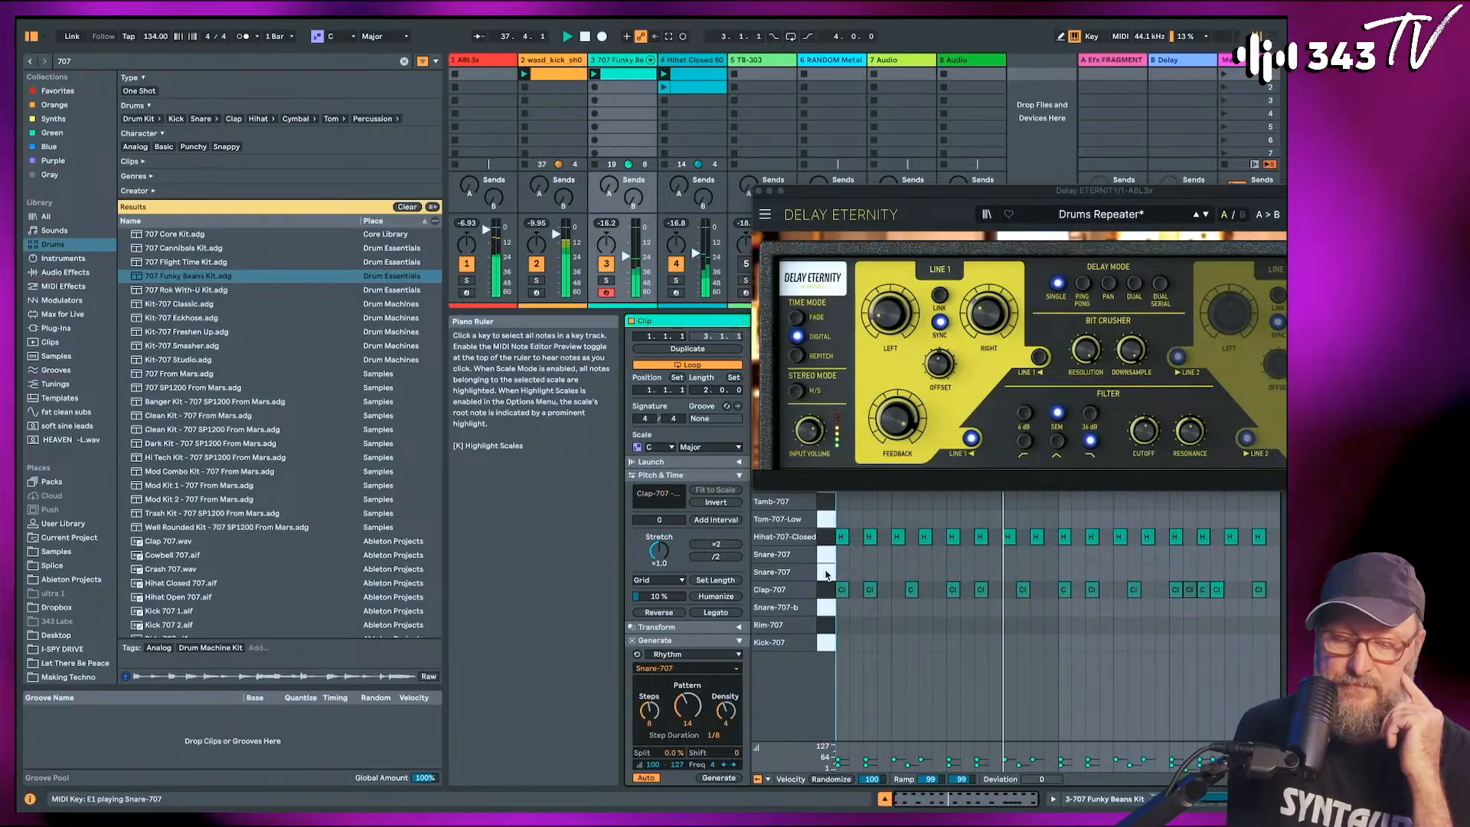
Add a Snare-707 hit at 1.2 in the 707 clip and close the Delay Eternity window covering the editor.
double_click(900, 572)
drag(890, 193, 437, 269)
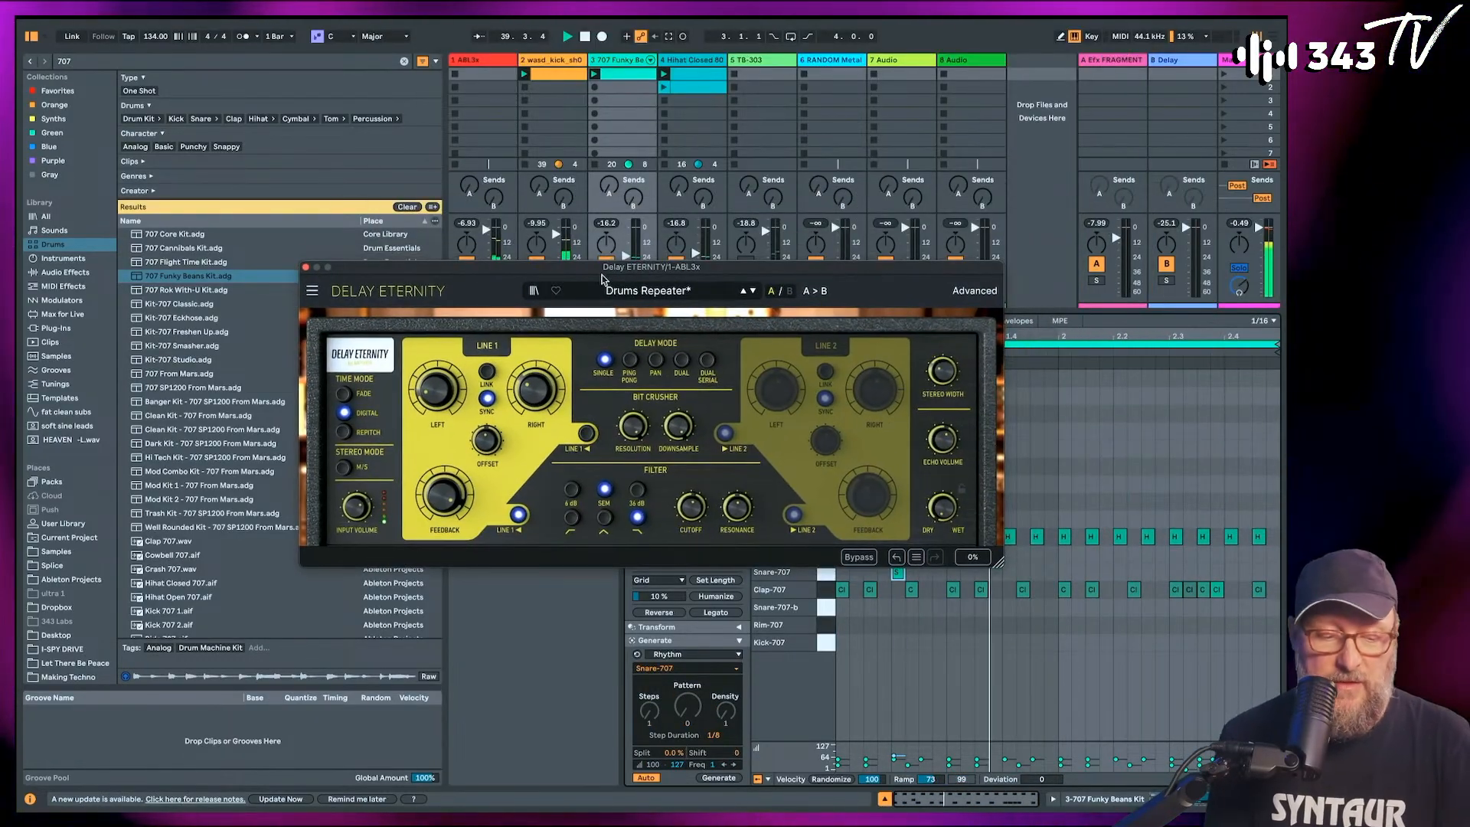
click(305, 267)
Place a second Snare-707 hit one sixteenth before 1.4 and duplicate the first bar's snare hits into bar 2.
double_click(1120, 572)
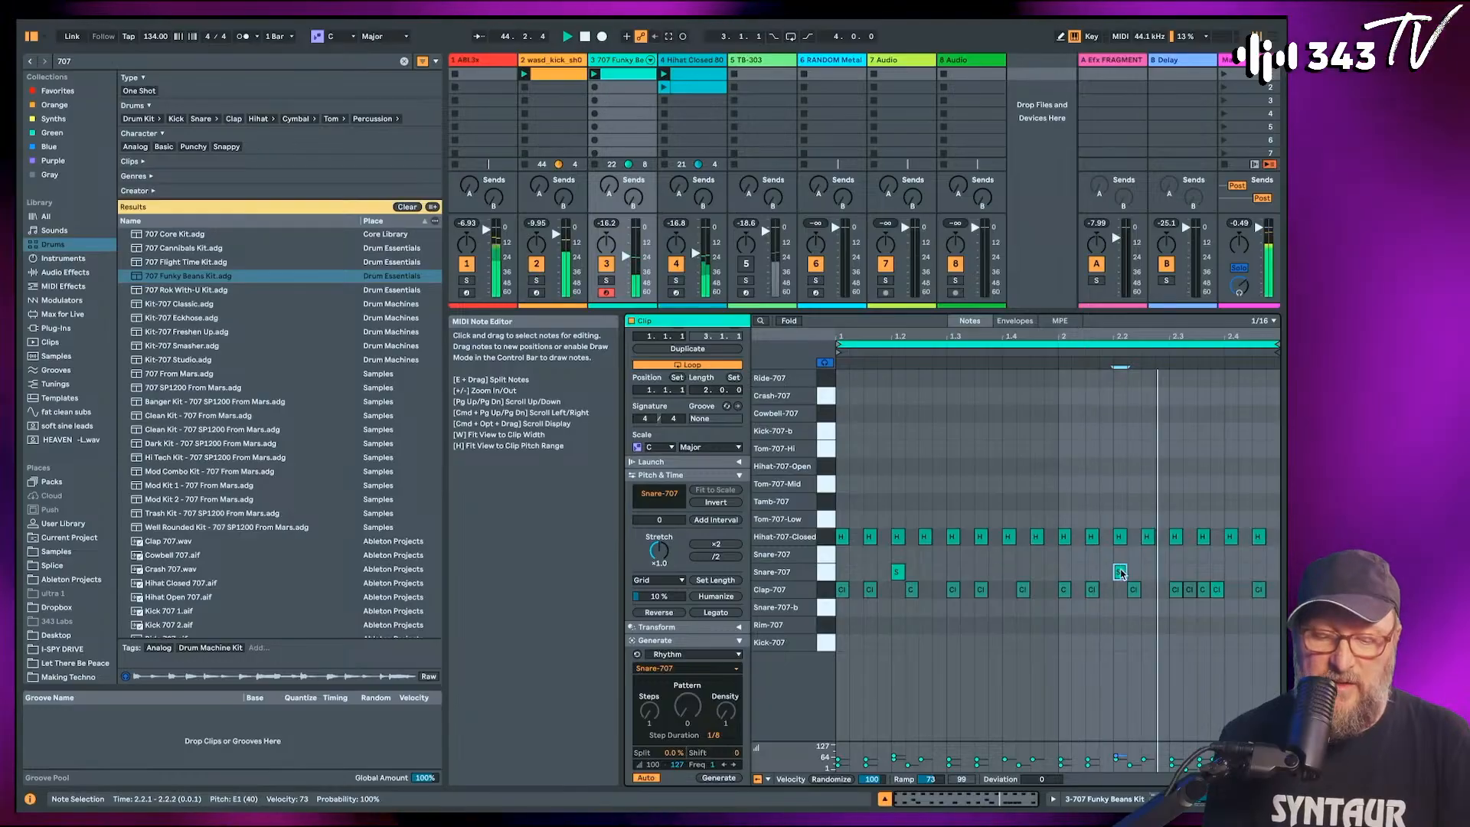
drag(1120, 572, 1012, 575)
drag(838, 571, 1059, 574)
key(super+d)
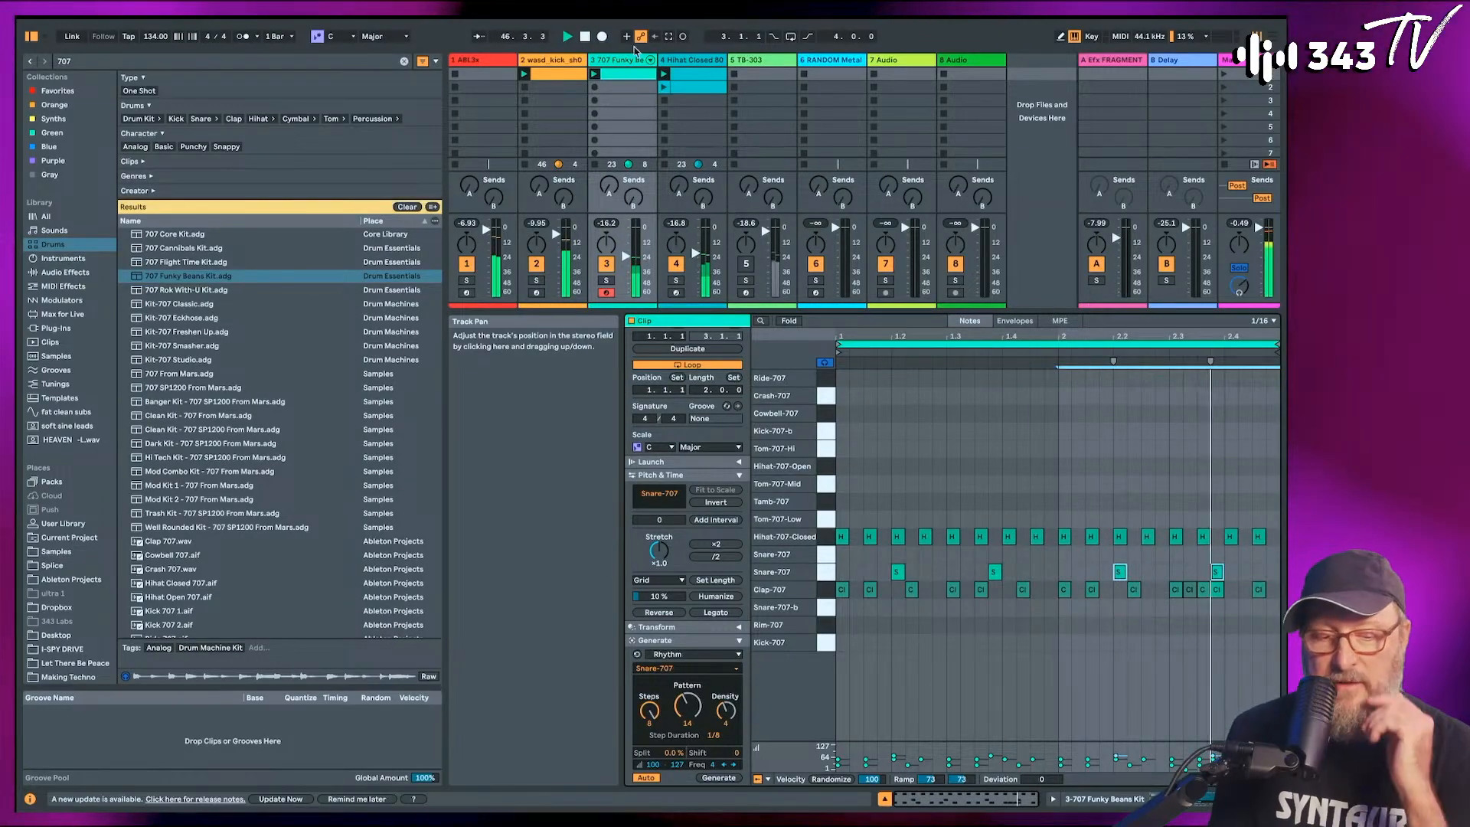
Unfold the 707 rack's chains in the mixer and pan Clap-707 to 10L and the active Snare-707 to 6R.
click(650, 59)
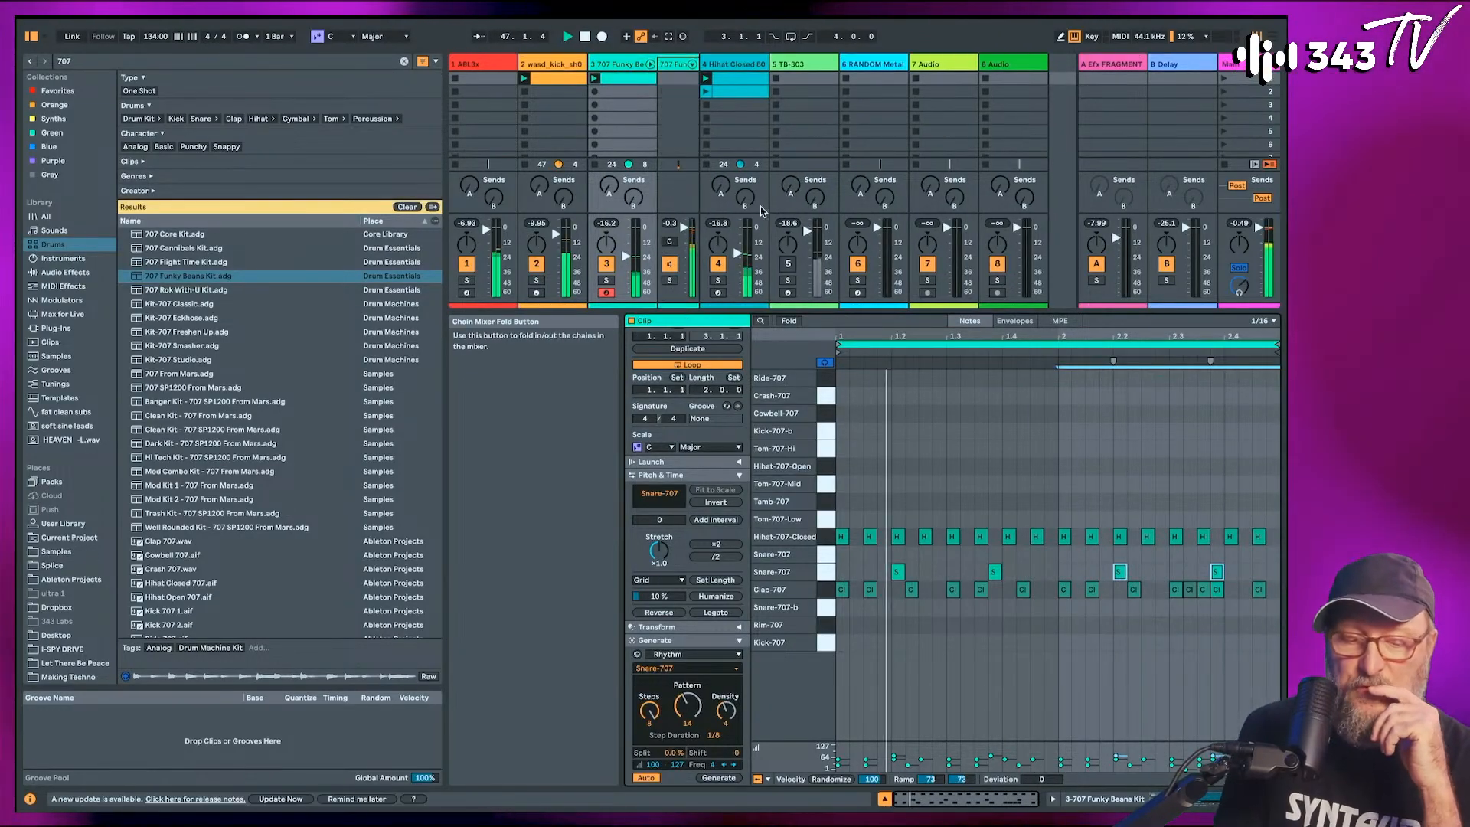
click(692, 64)
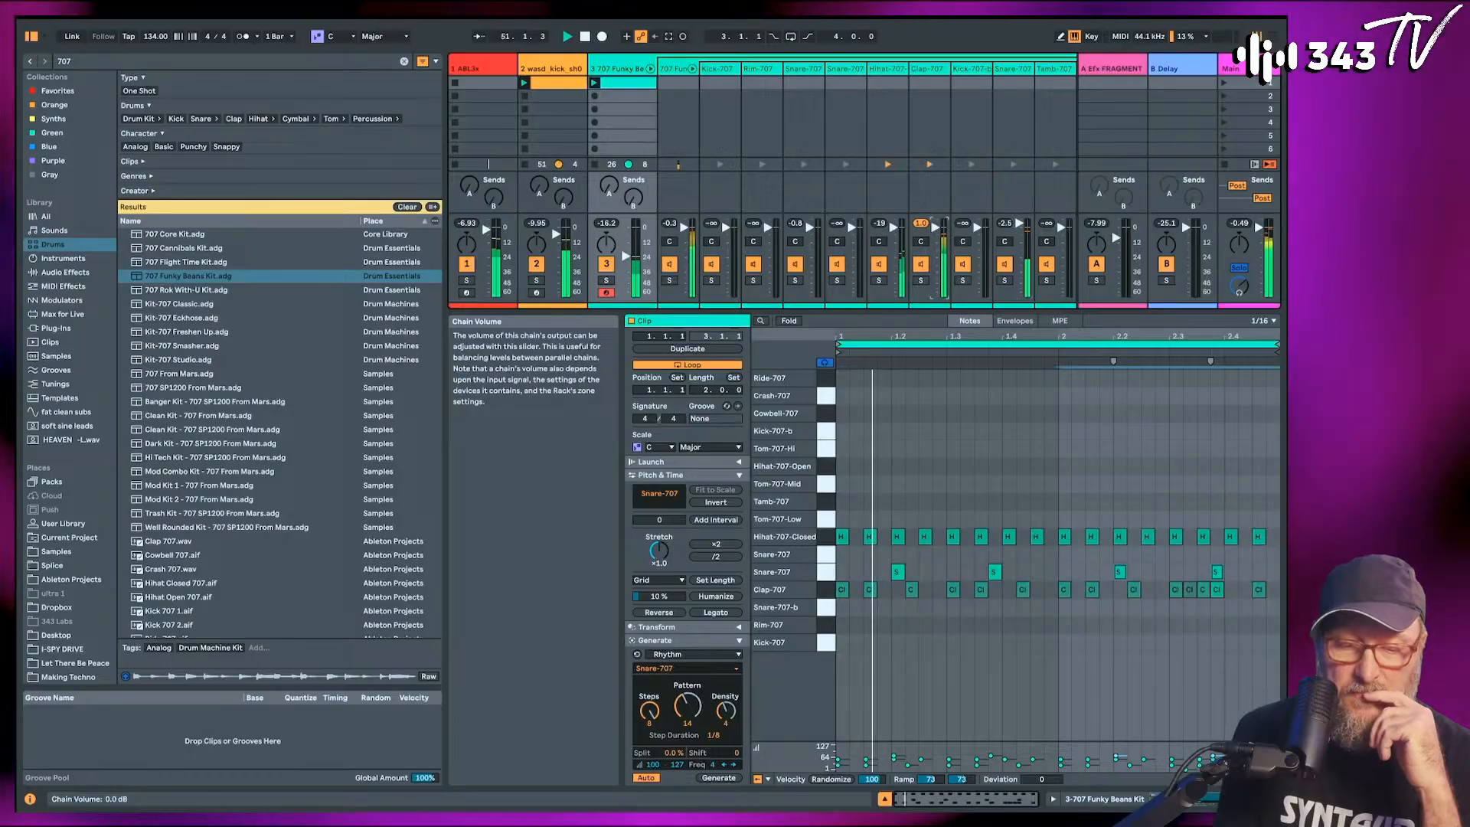
drag(920, 241, 920, 249)
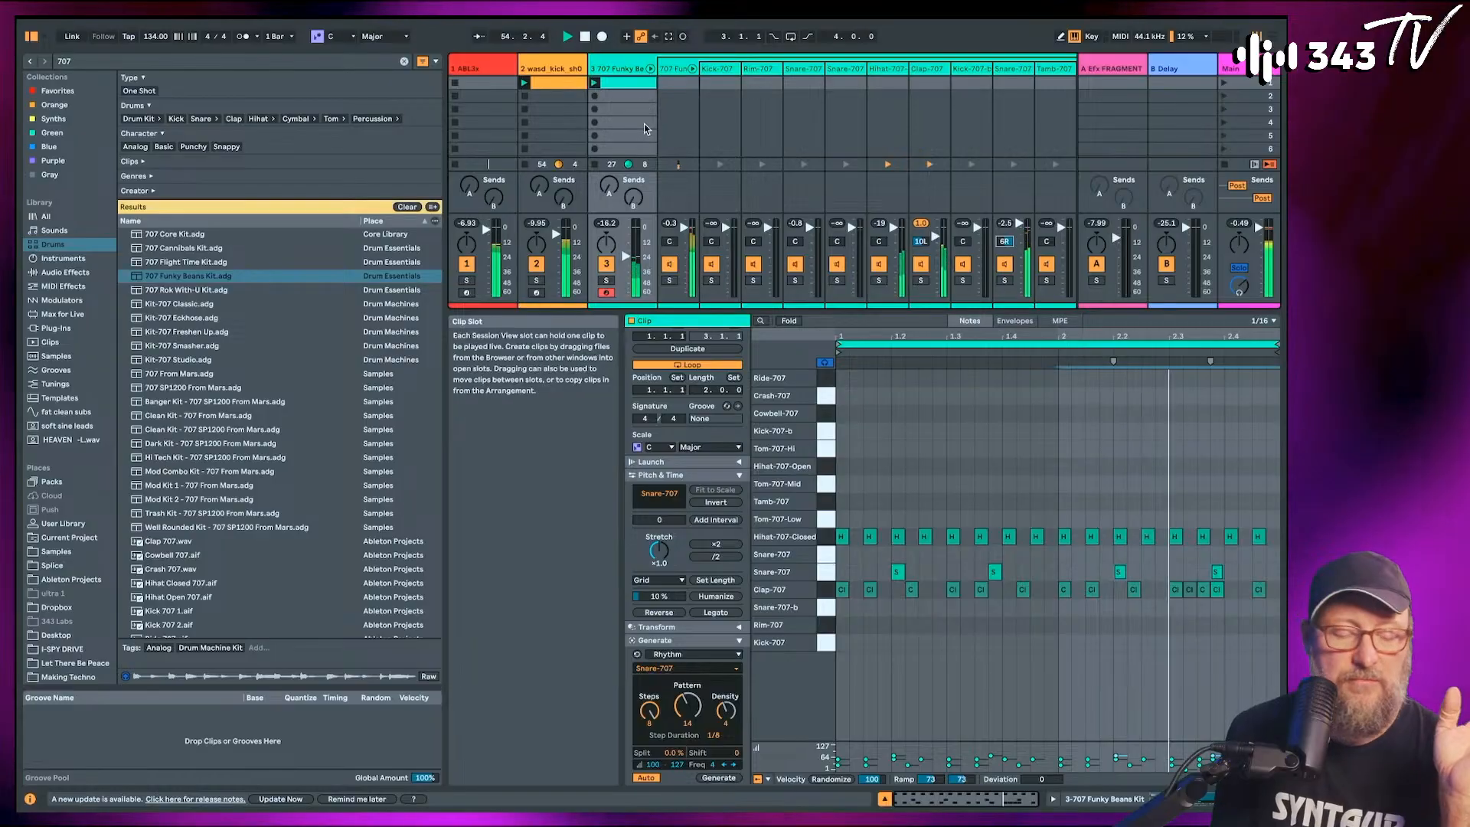
Set the ABL3x track's send to EFX FRAGMENTS to -23.2 dB and fold the 707 rack's chains away.
click(488, 72)
scroll(941, 695, right, 3)
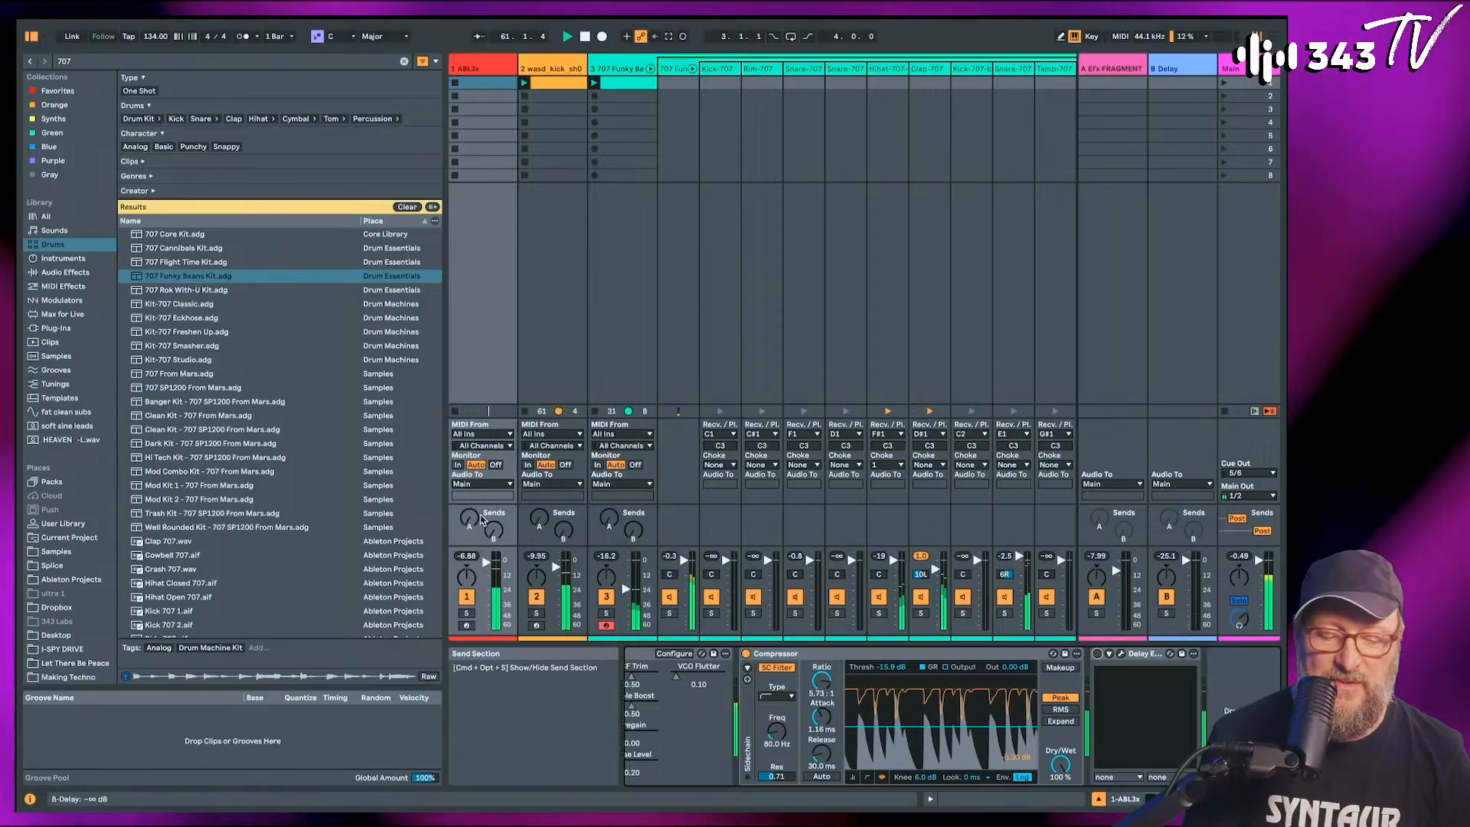
drag(469, 520, 470, 460)
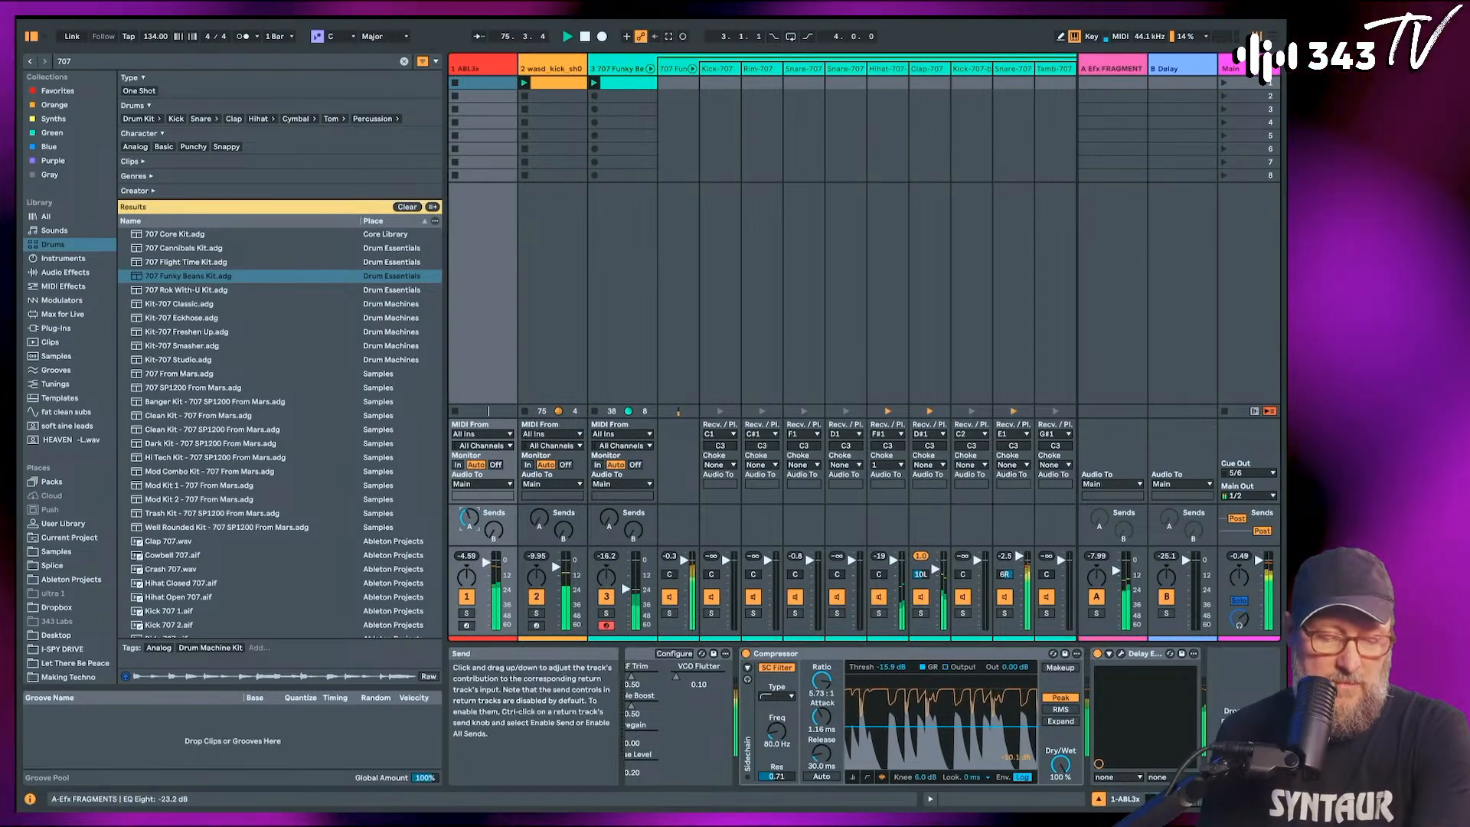
click(650, 69)
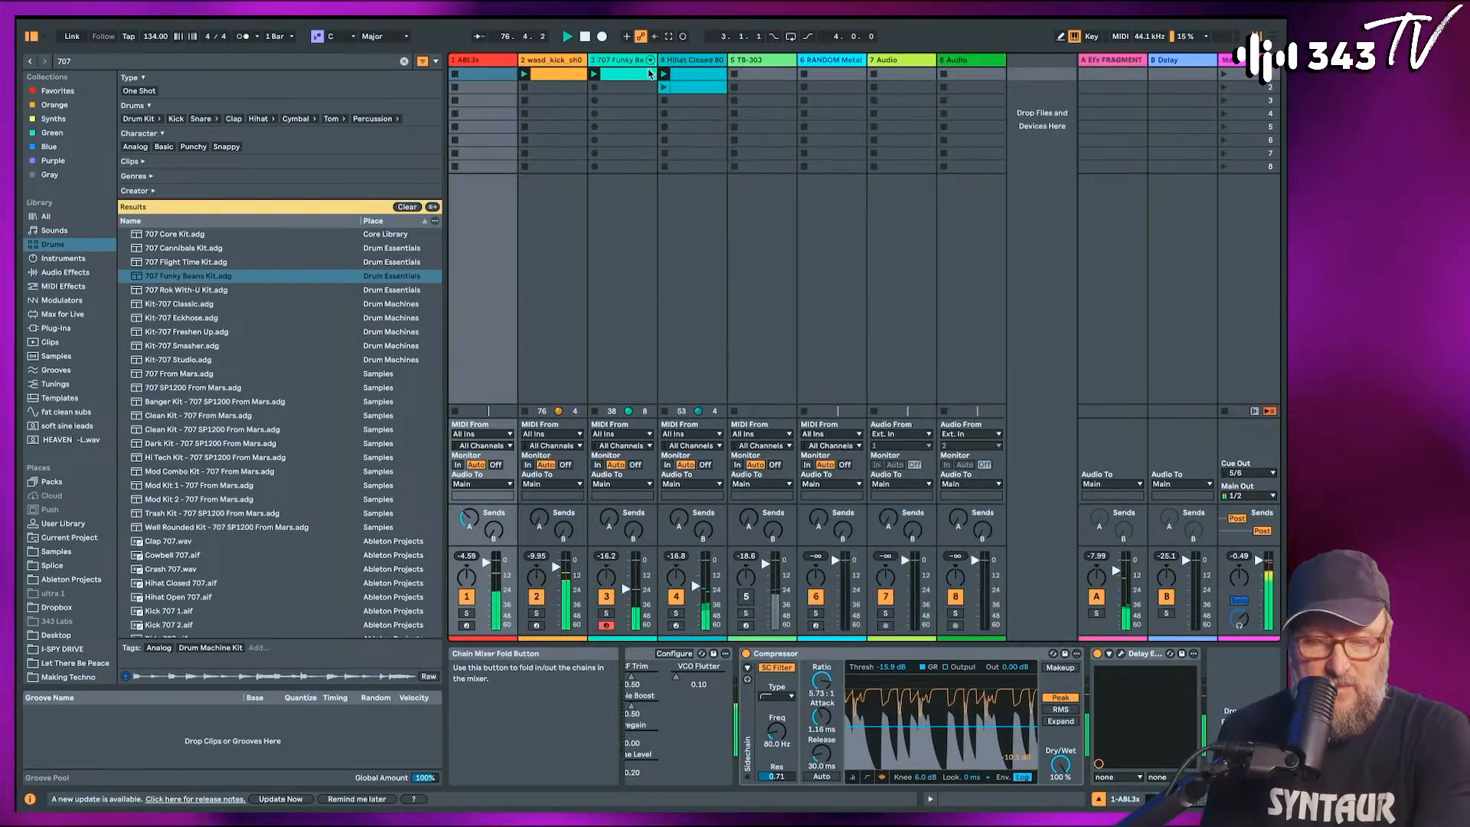
Raise the 707 kit and closed hi-hat track volumes slightly, and stop their clips so only the kick clip plays.
drag(626, 589, 695, 583)
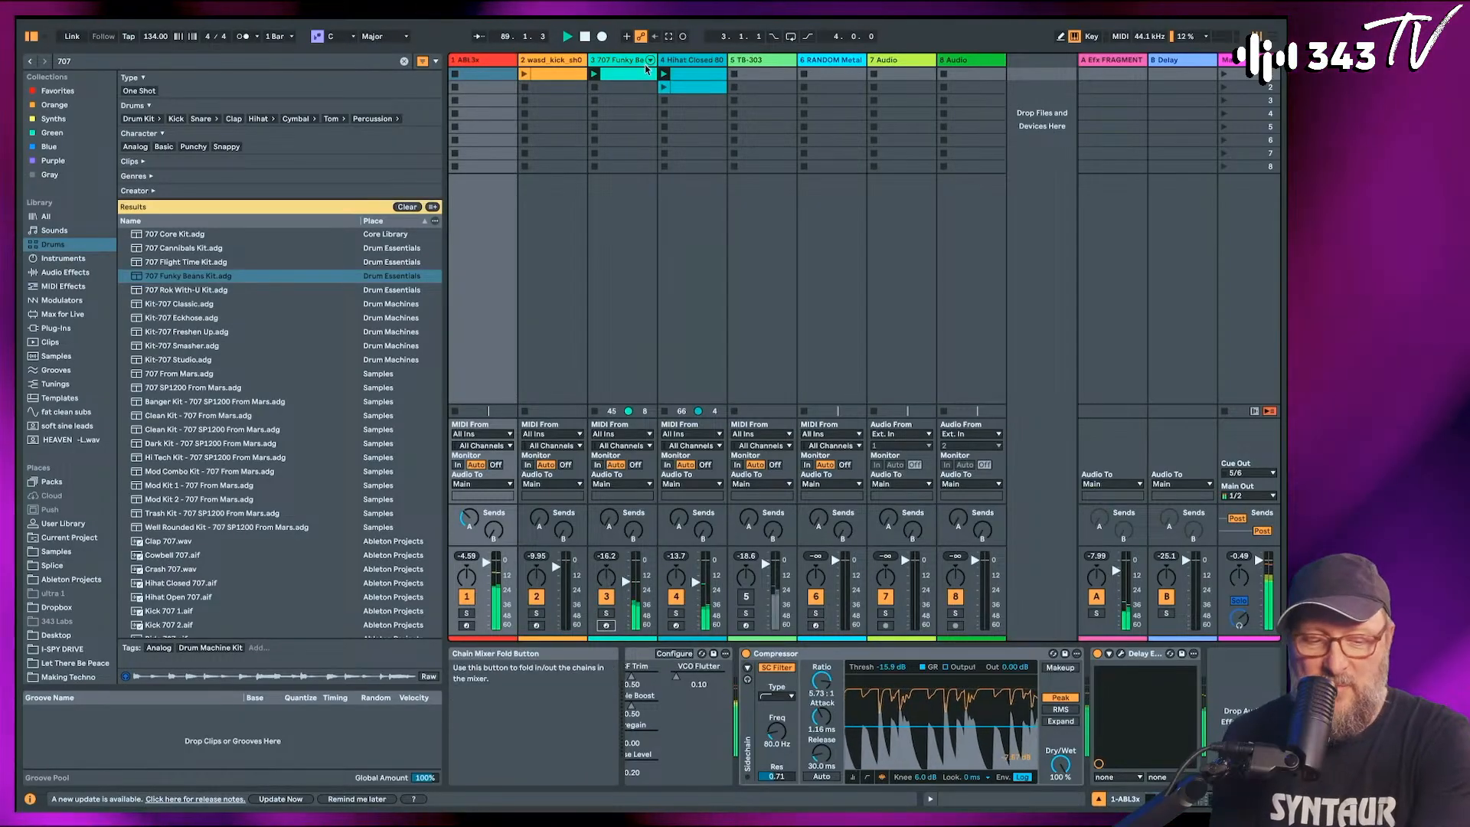
click(665, 100)
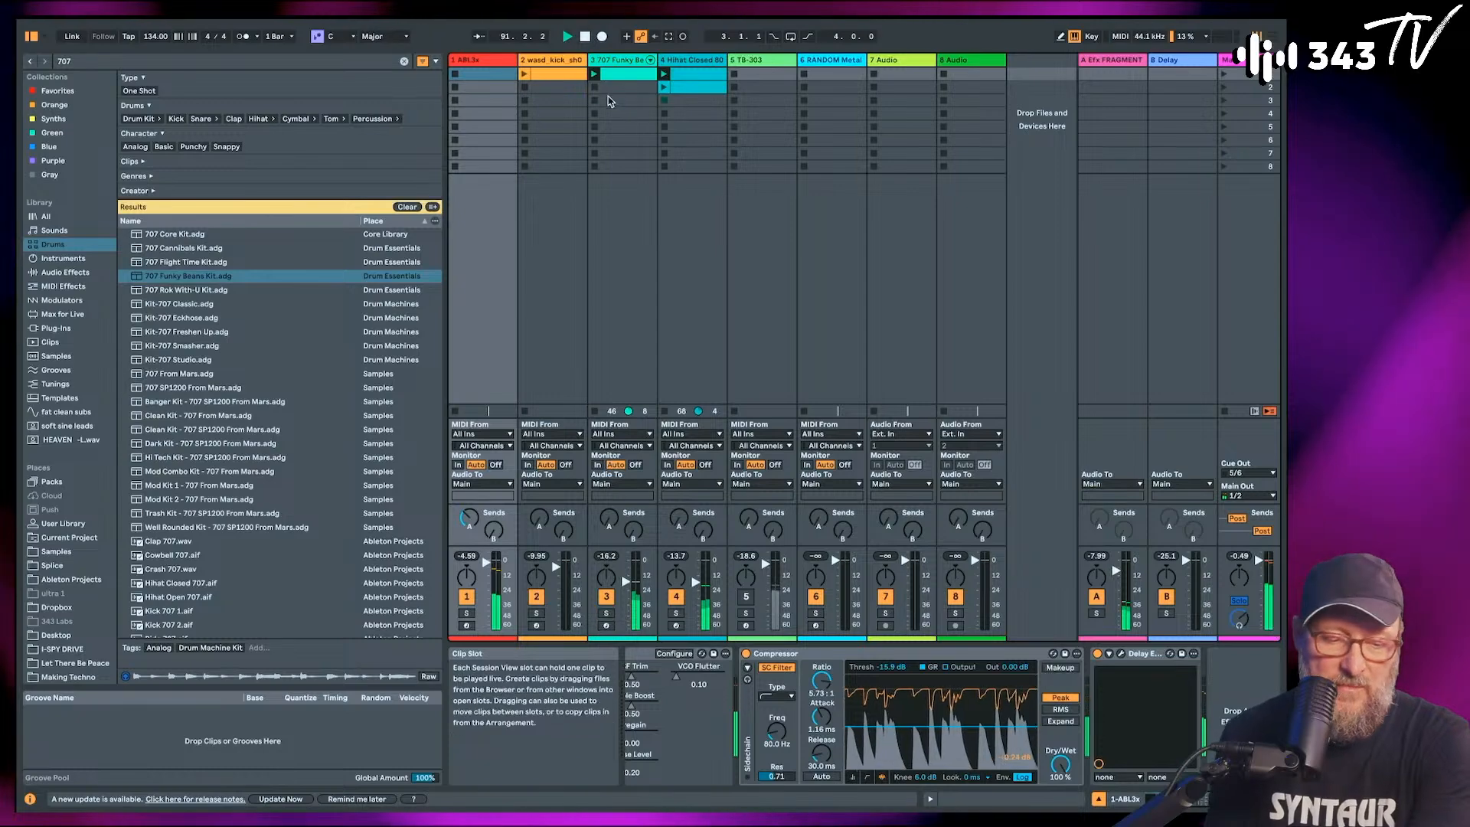
click(595, 87)
click(522, 74)
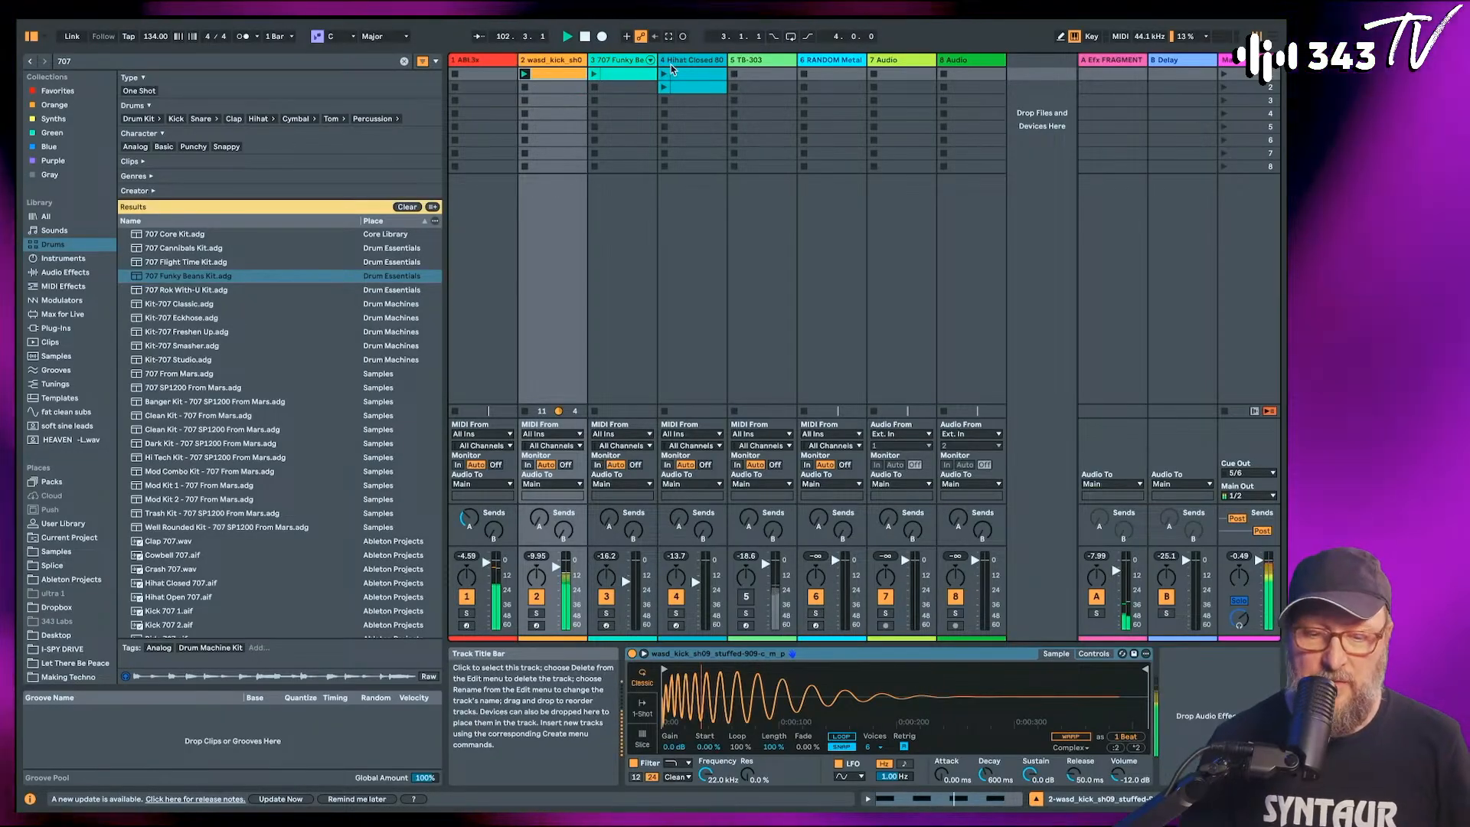
Check the EFX FRAGMENTS plug-in settings on return track A and close its window.
click(1117, 60)
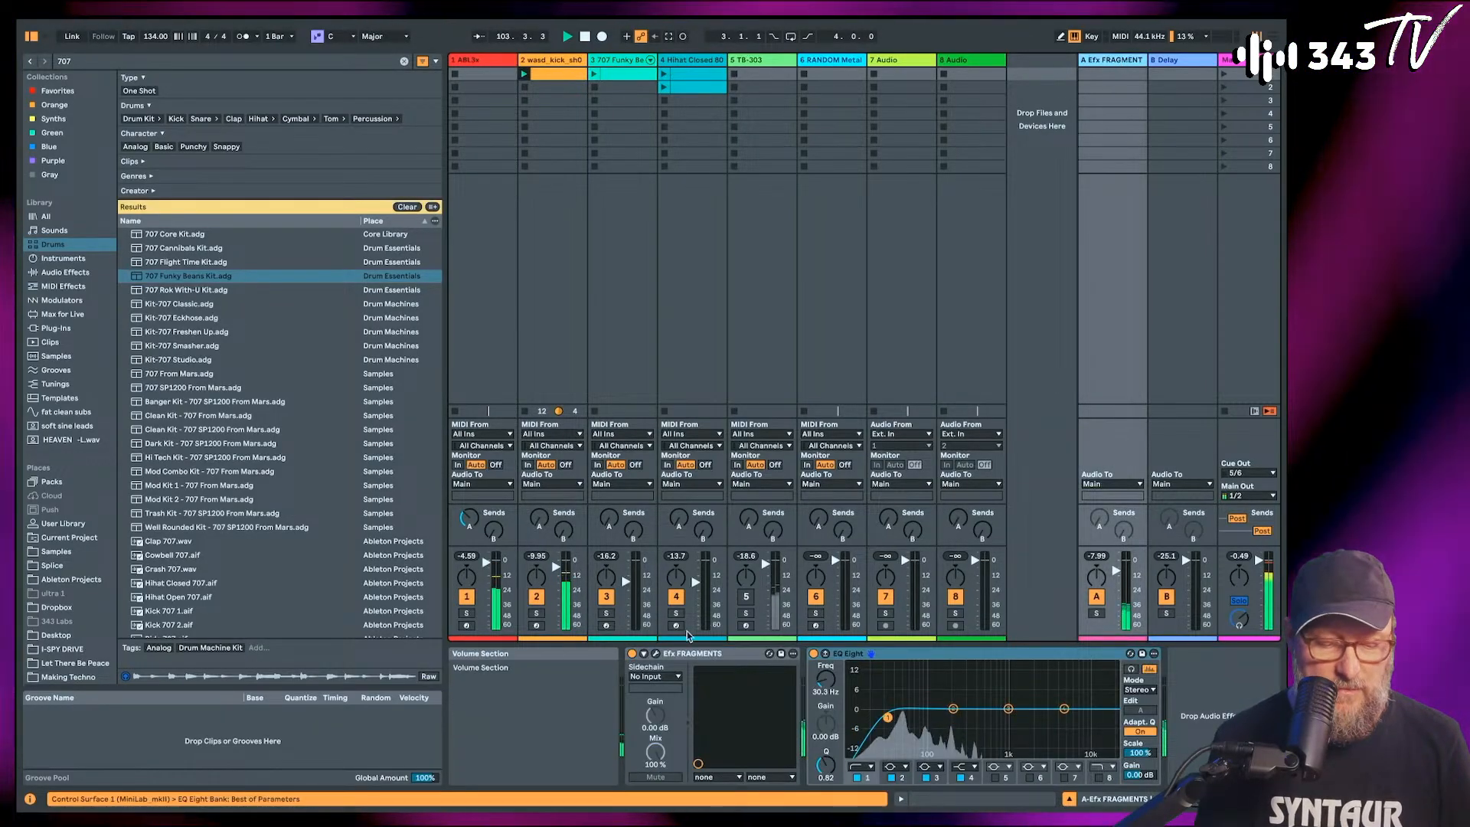
click(655, 654)
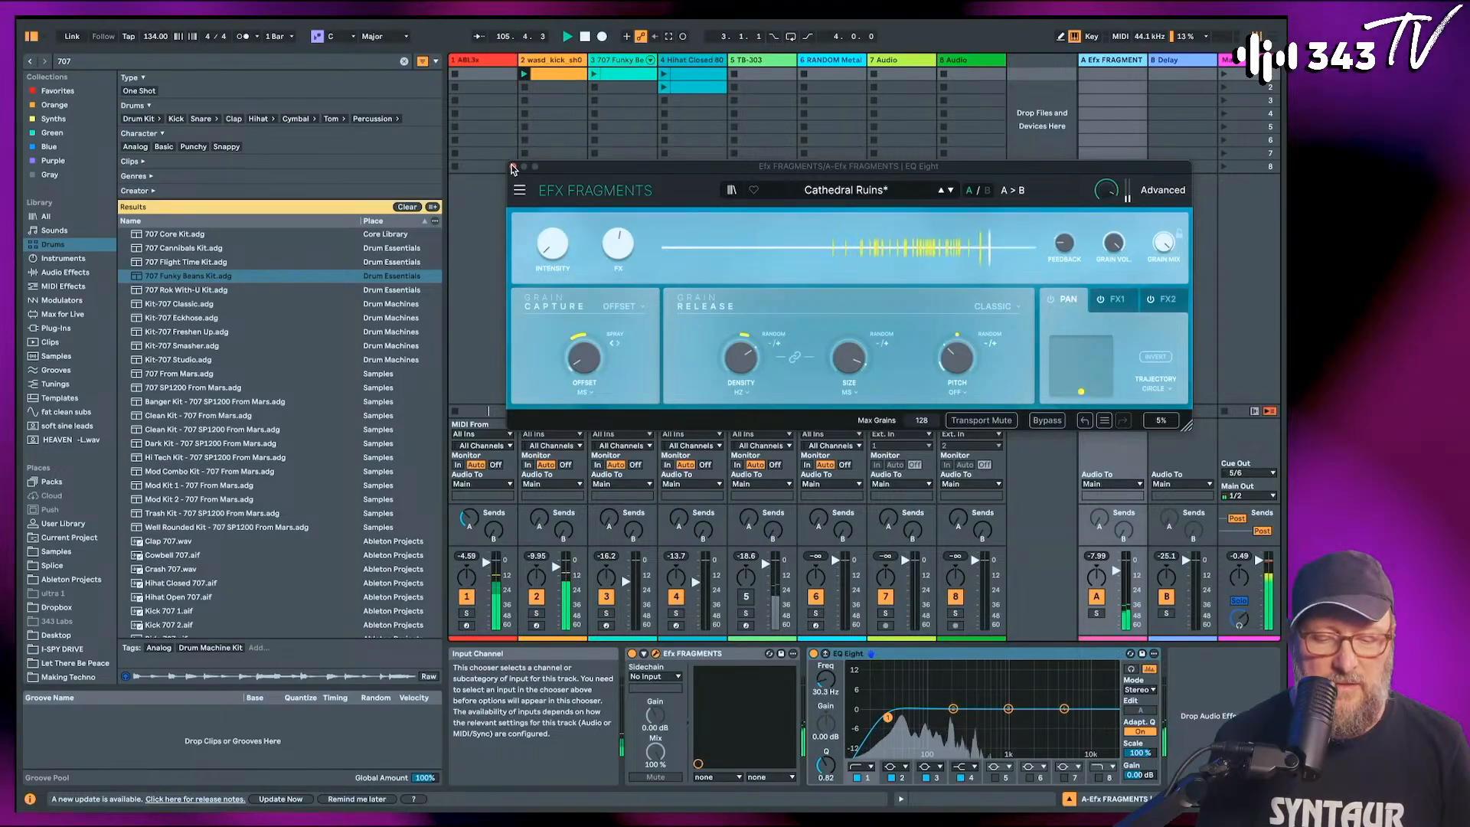
click(513, 167)
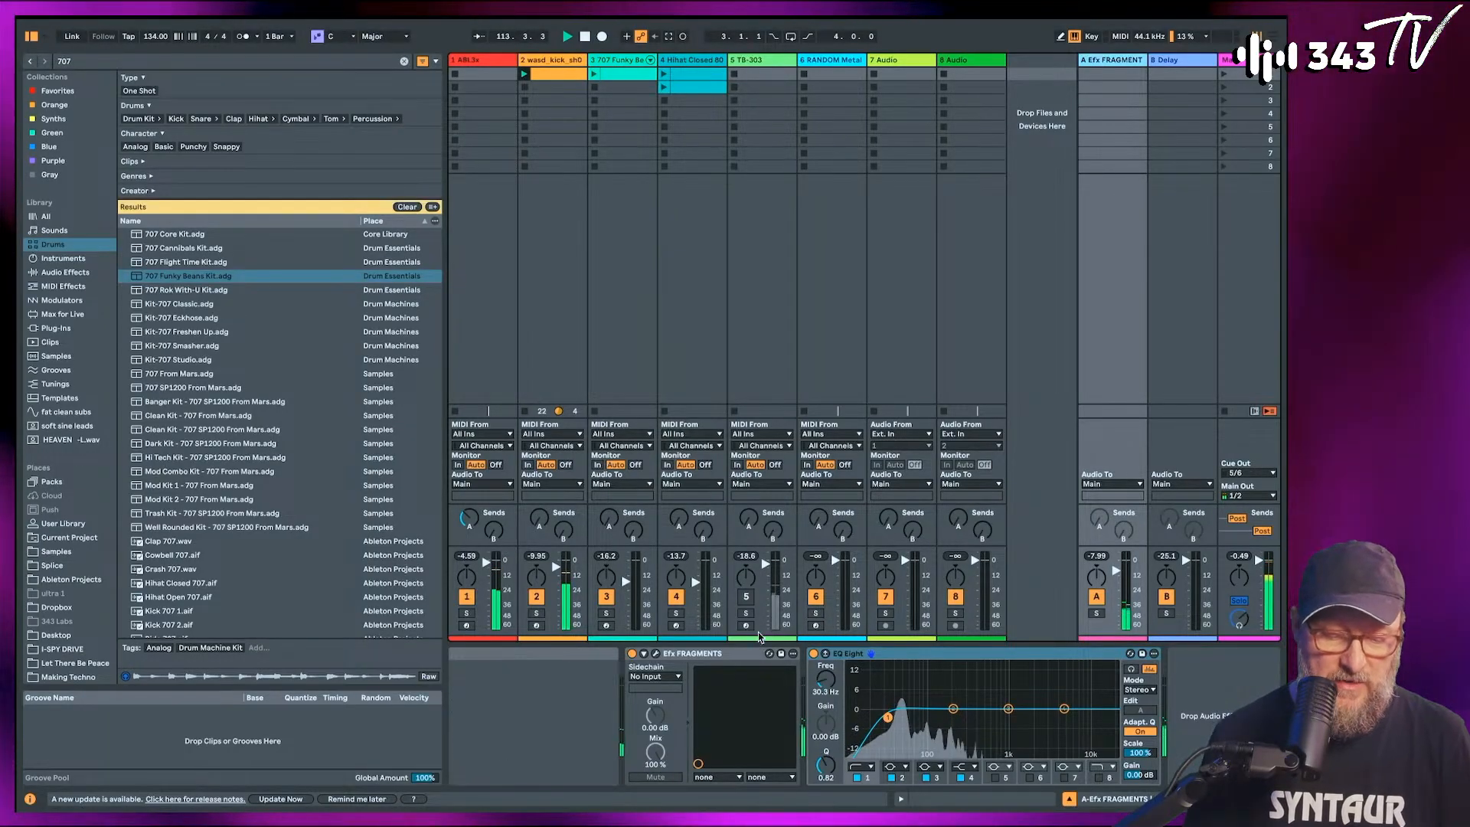
Solo the TB-303 track and MIDI-map its VCF Cutoff, Resonance, Env Mod, Decay and Accent to CC 29 through 33.
click(746, 613)
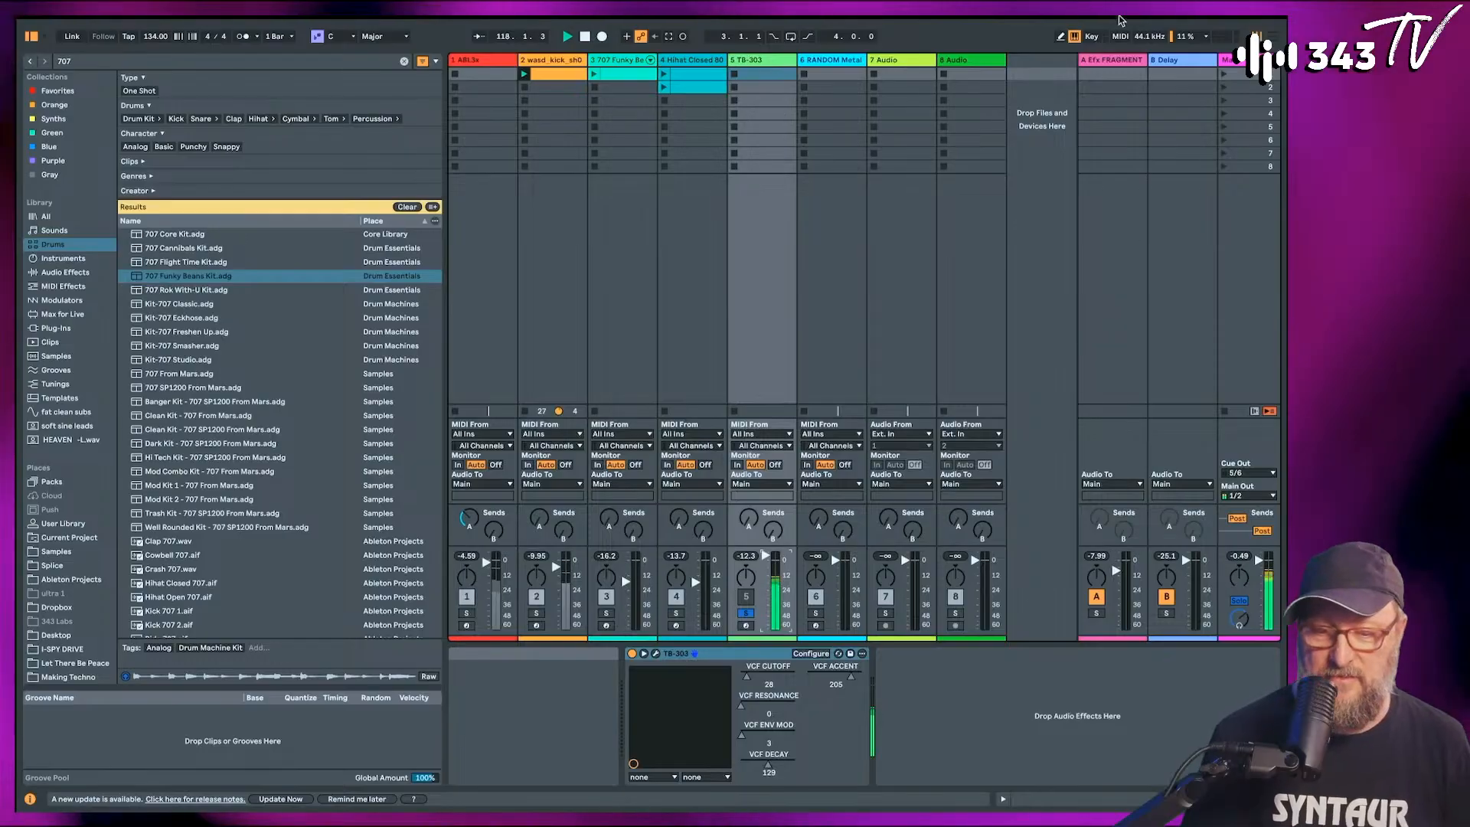
click(1121, 42)
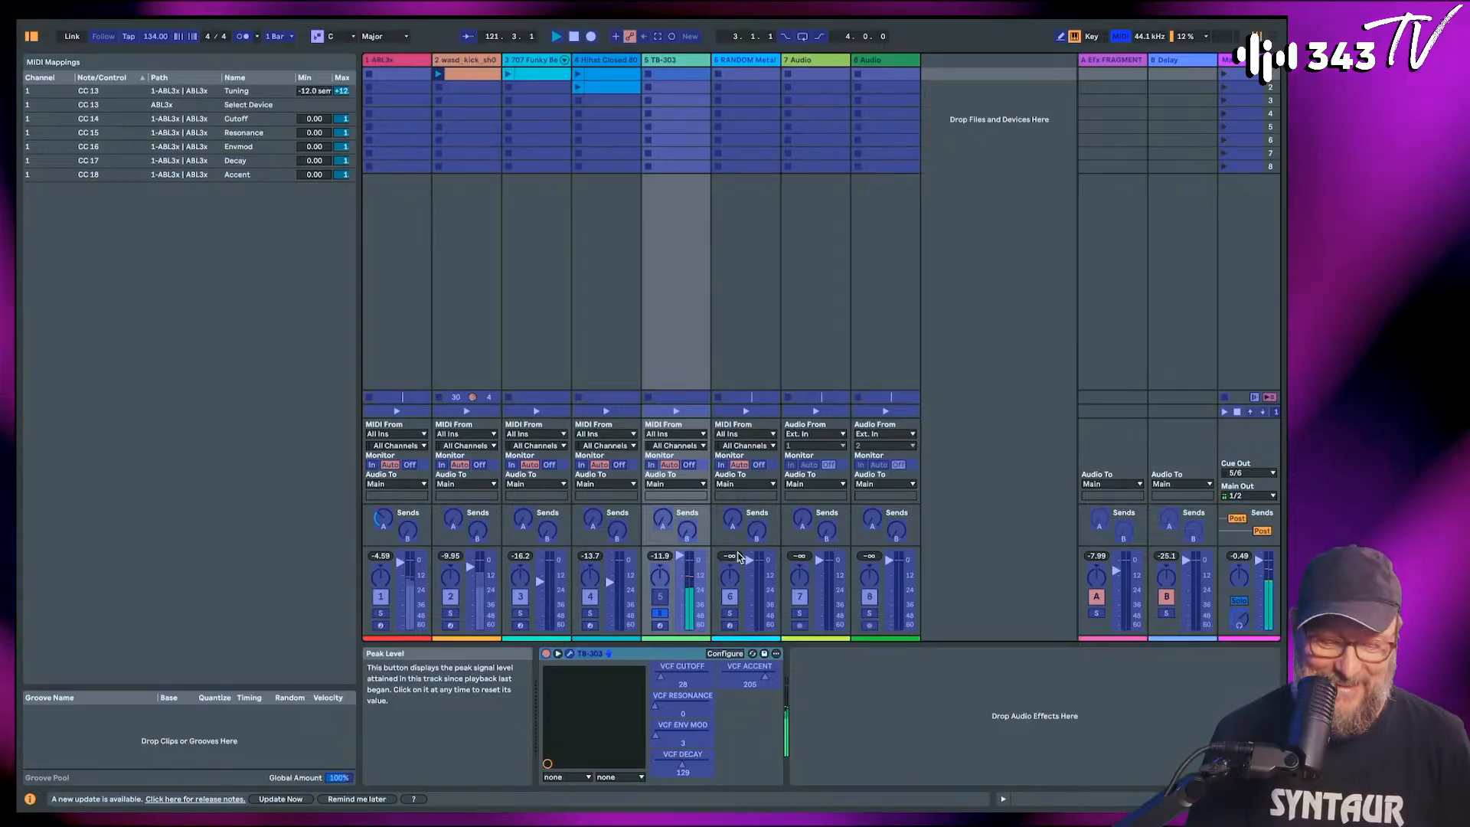
click(682, 671)
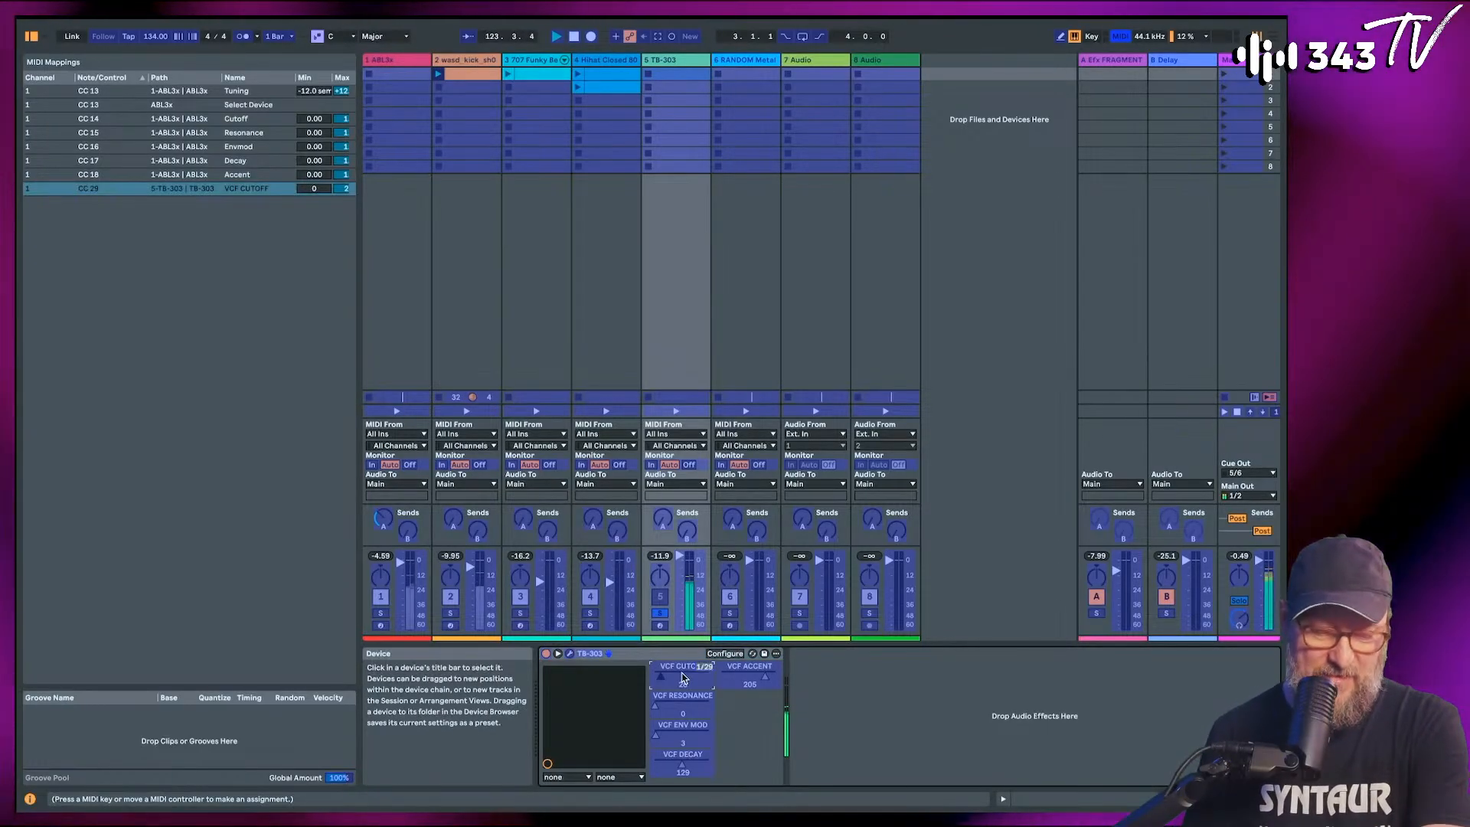
click(683, 694)
click(684, 736)
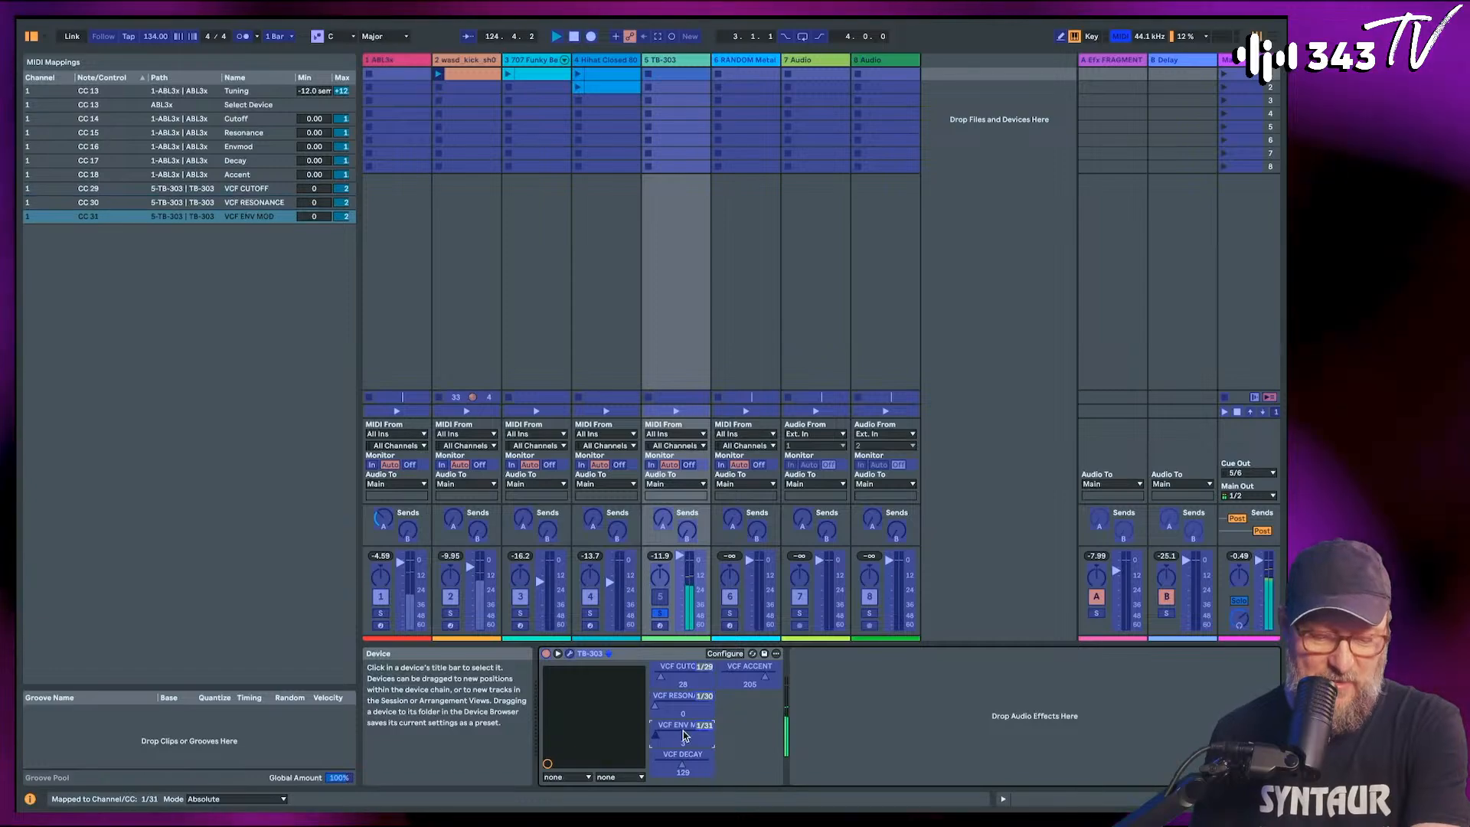
click(683, 765)
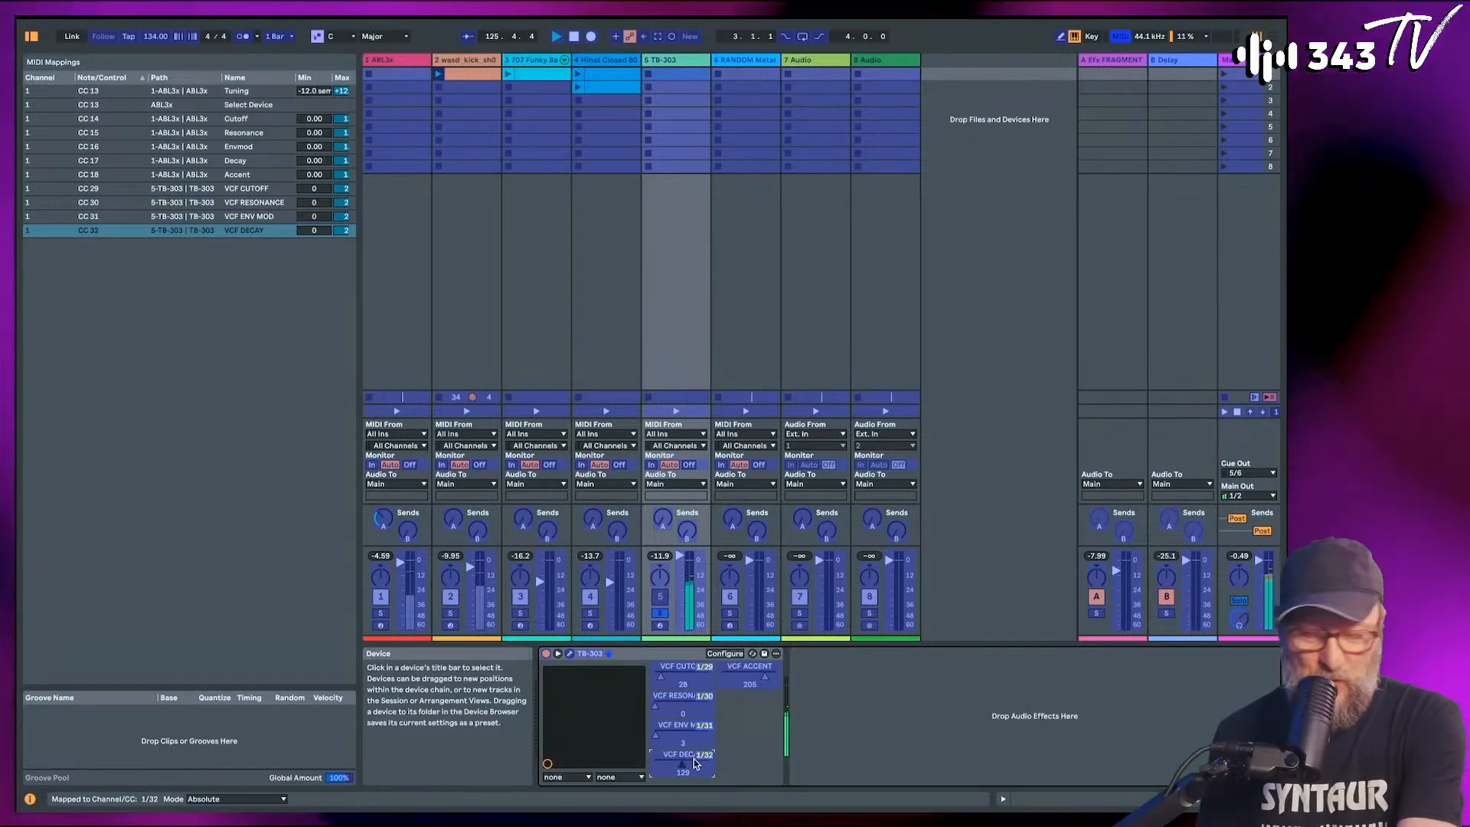
click(745, 677)
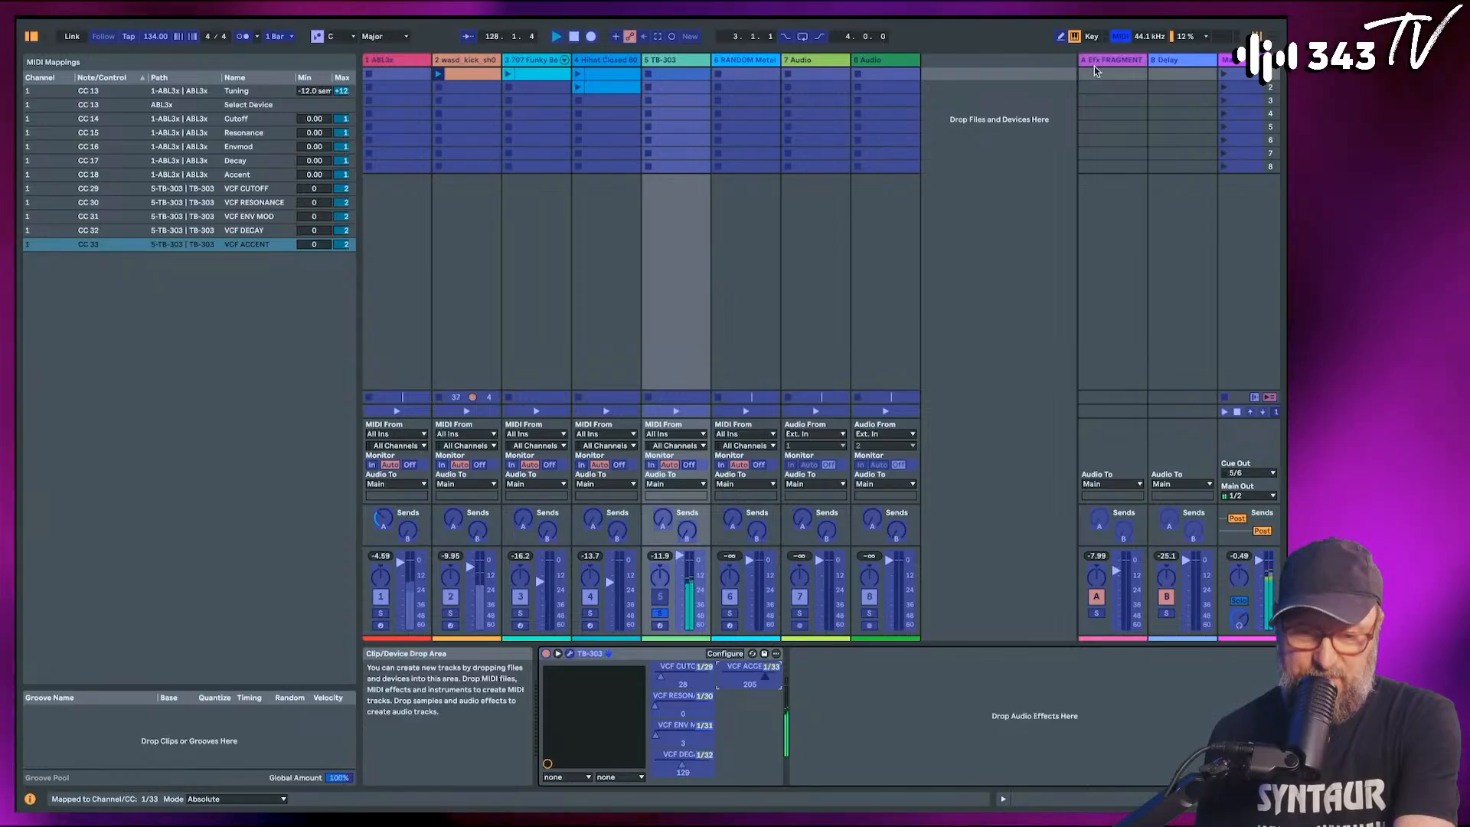
click(1118, 36)
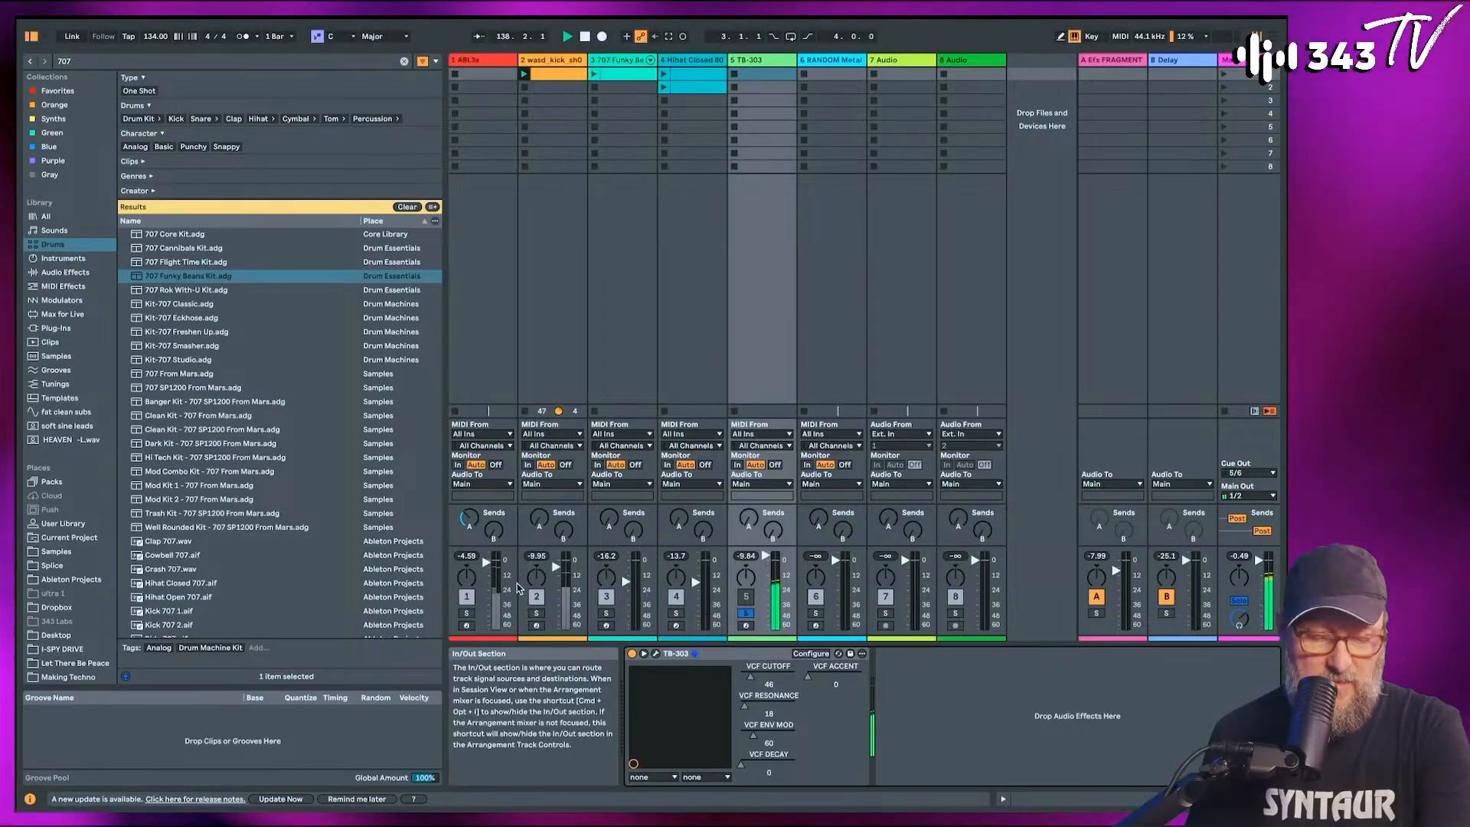
Unsolo and unmute the TB-303 track, and add a Compressor to it with a threshold of -19.6 dB.
click(745, 613)
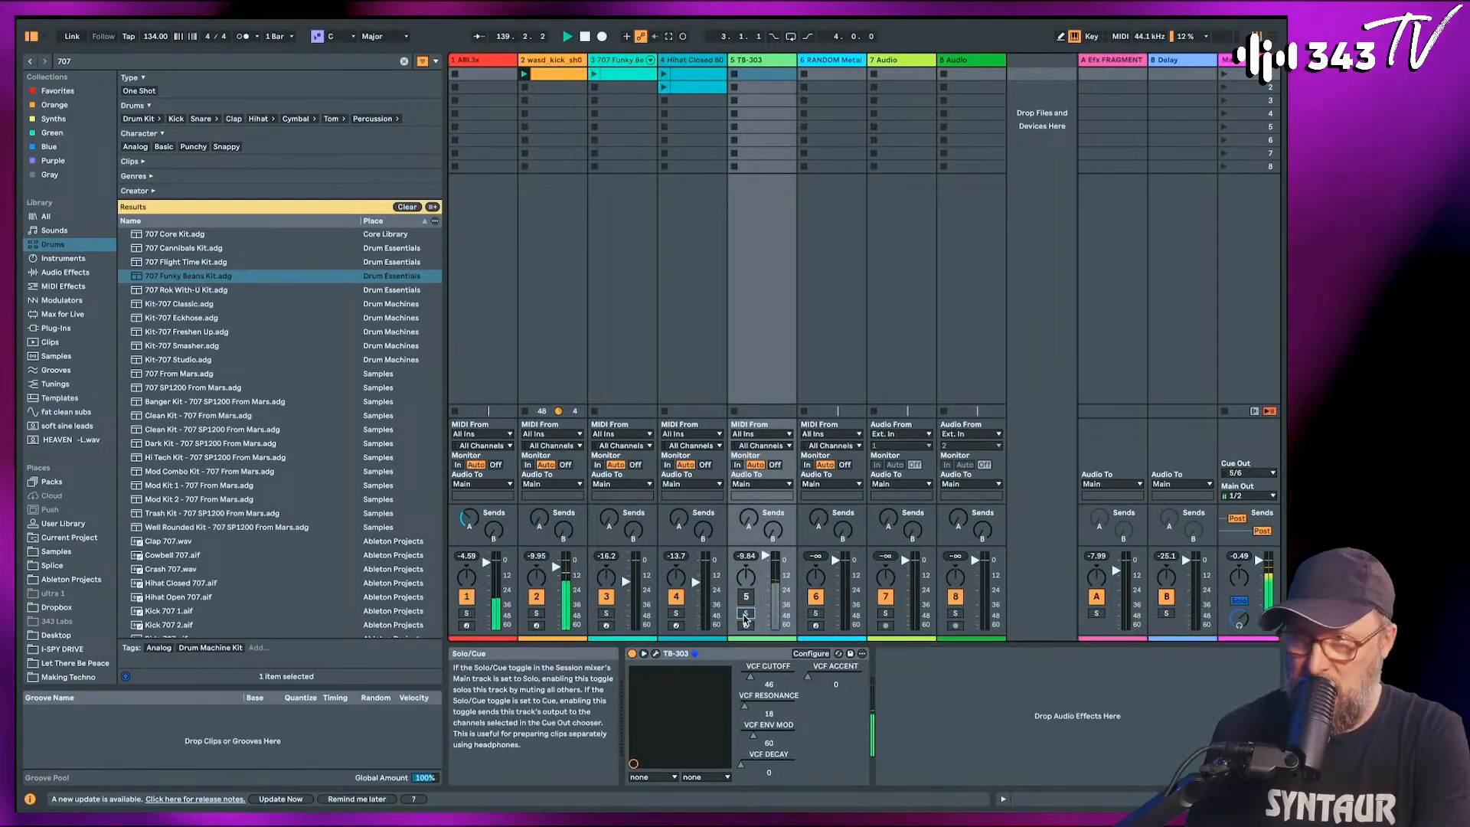
click(747, 597)
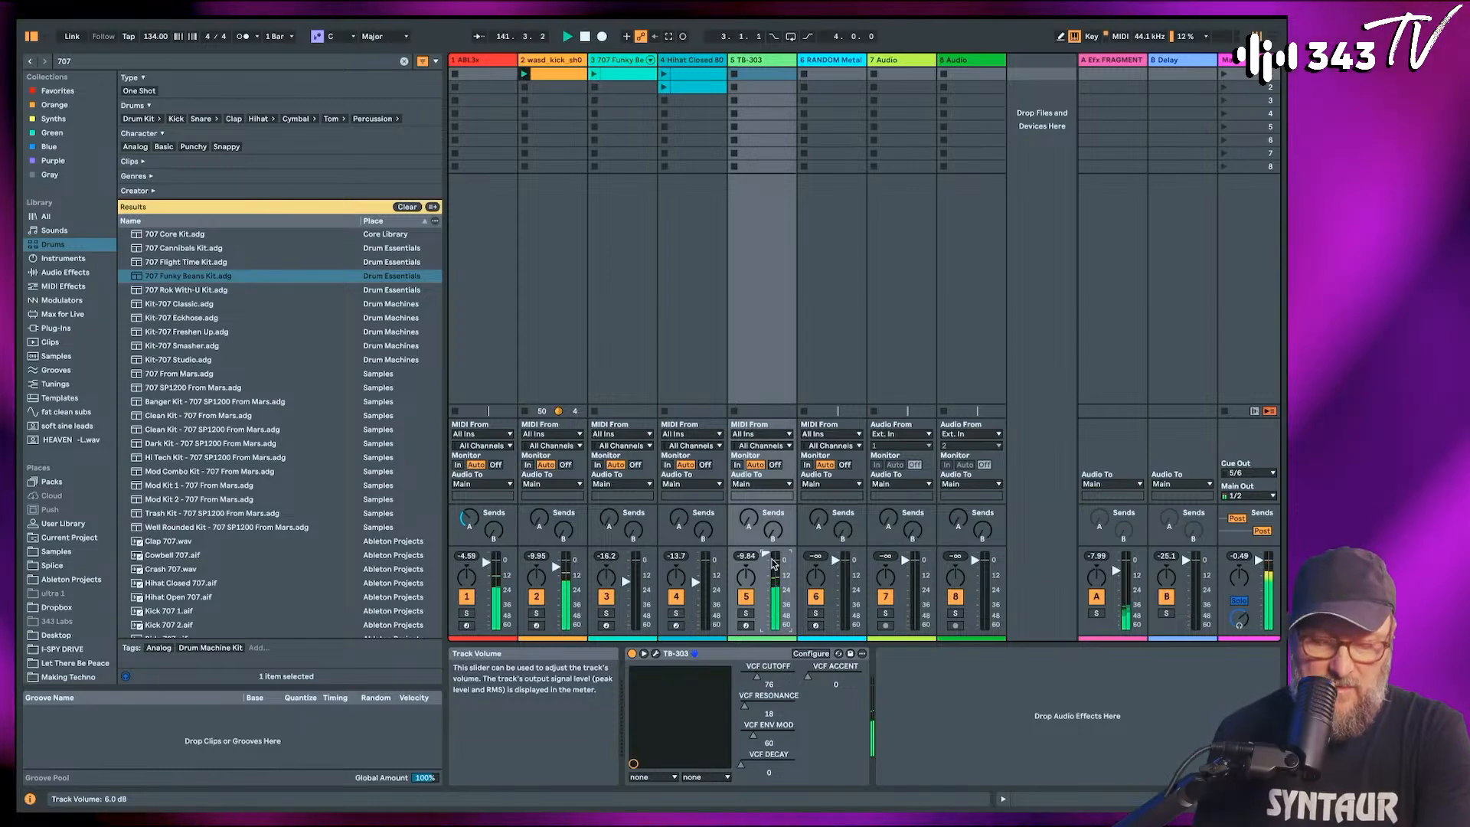
click(66, 272)
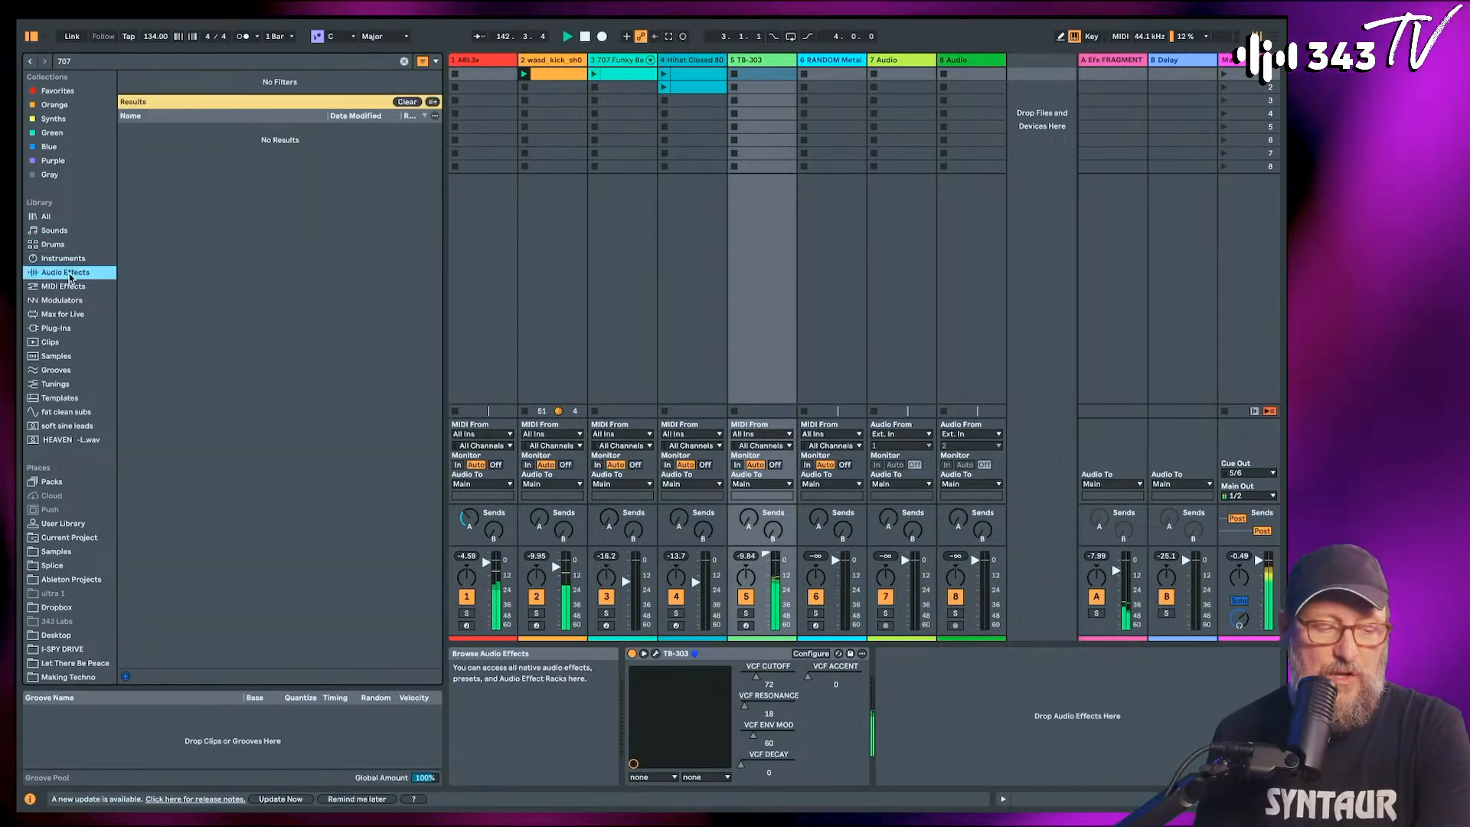
click(404, 61)
double_click(215, 223)
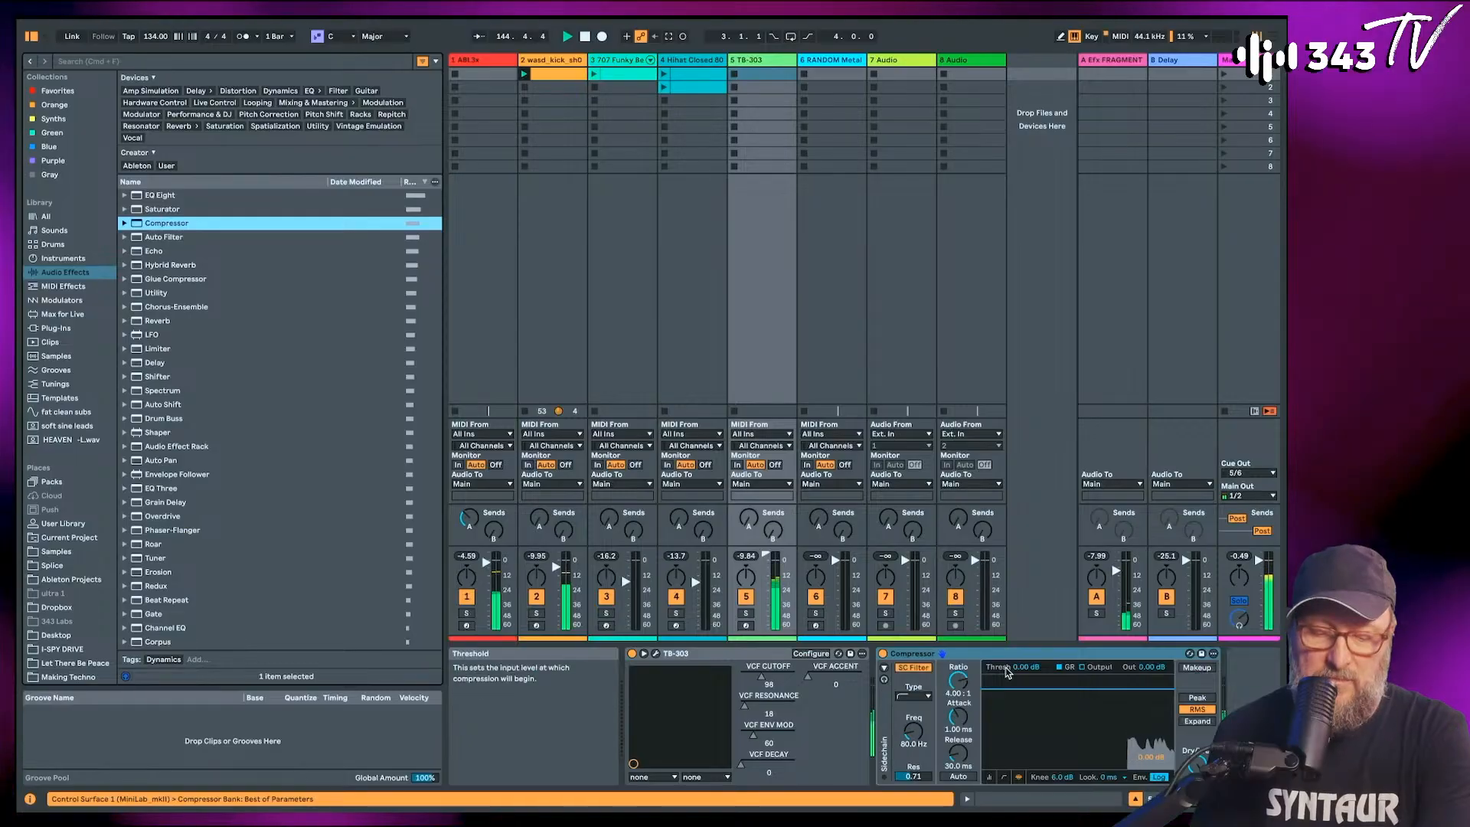
click(1033, 668)
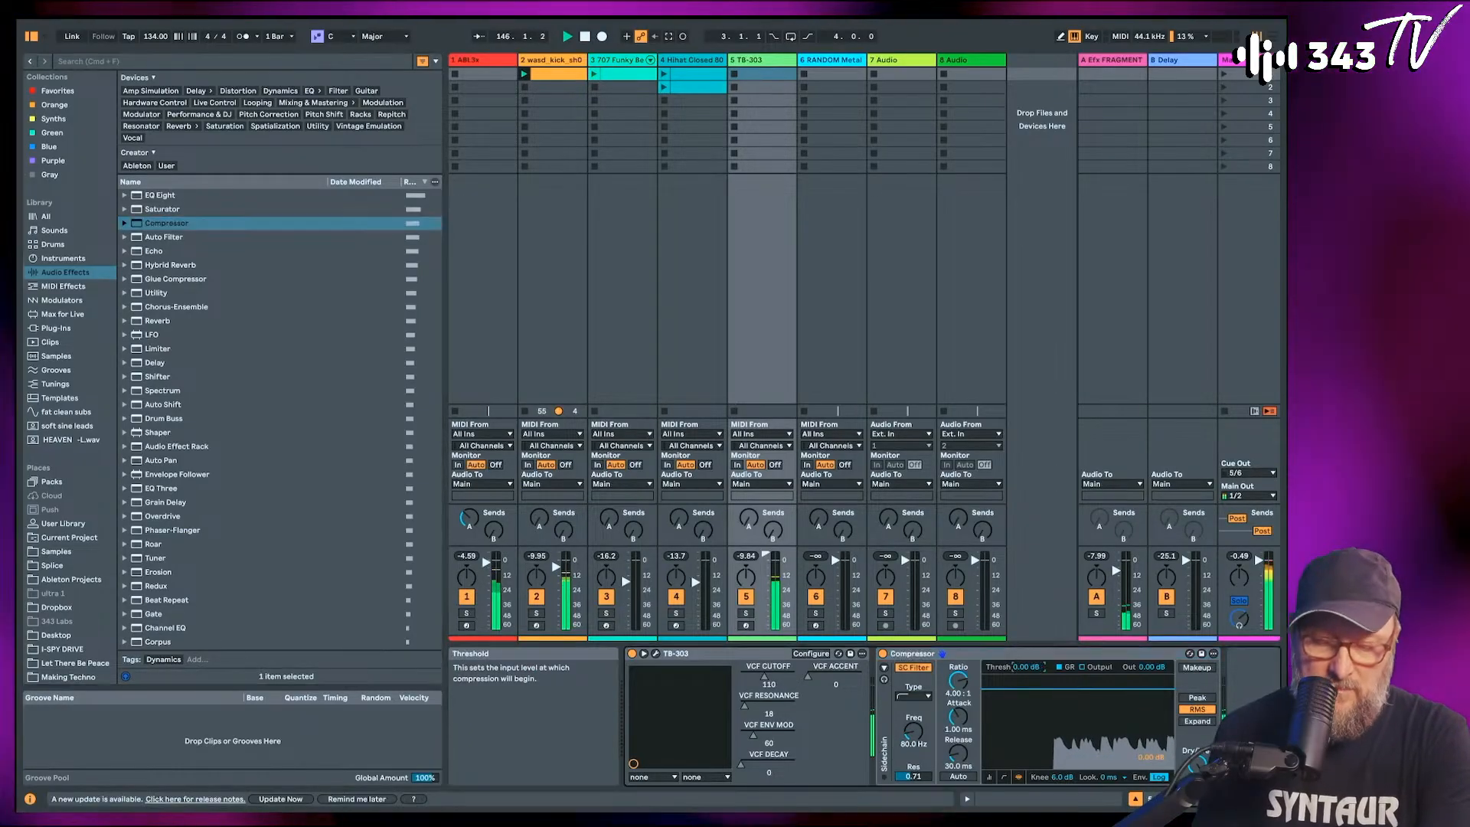
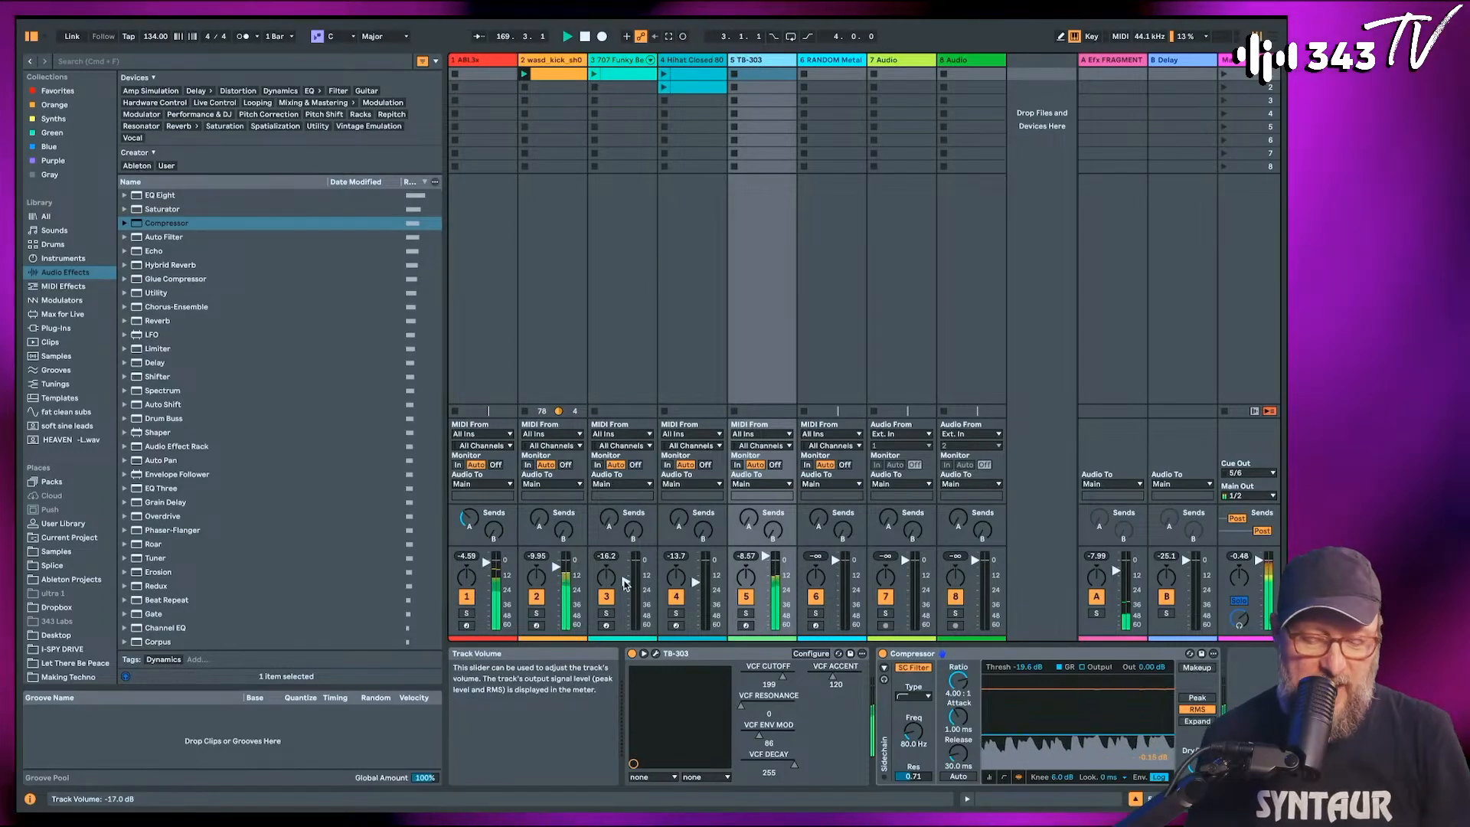
Solo the TB-303 track, open its plug-in, turn down the built-in delay's time and adjust the delay level.
click(746, 613)
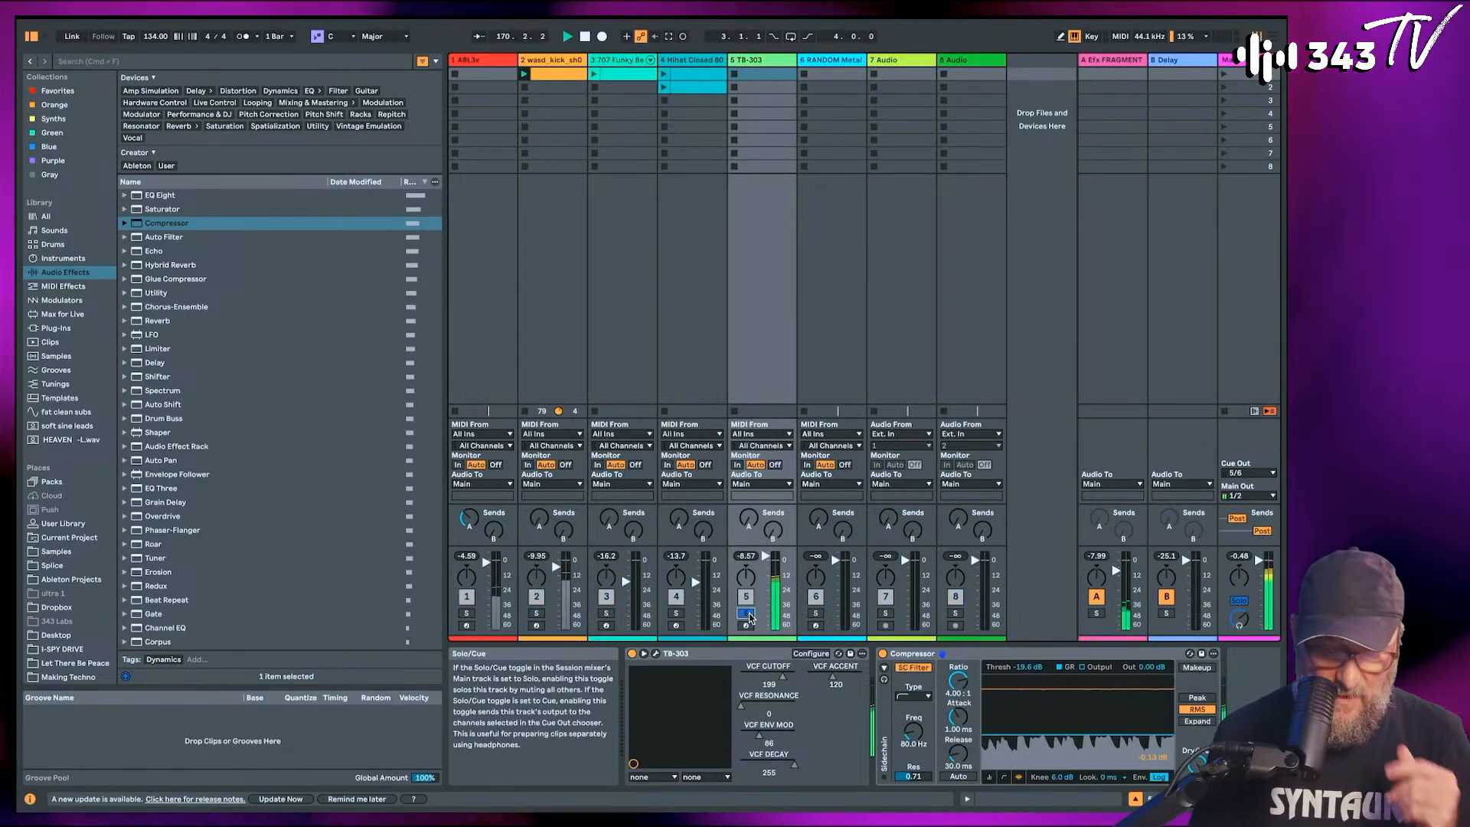
click(656, 655)
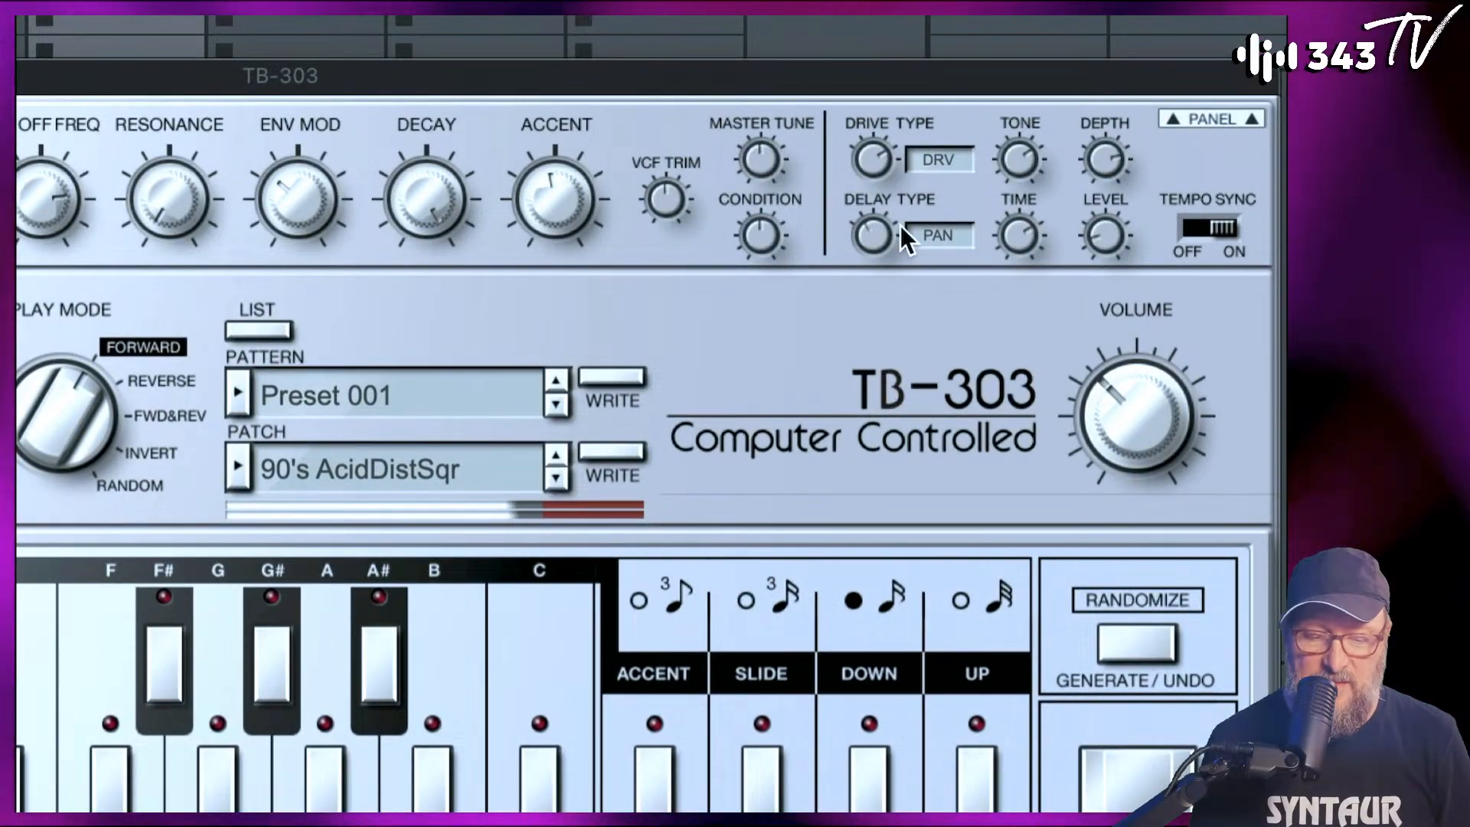
drag(1022, 233, 1013, 361)
mouse_move(1103, 238)
mouse_down()
mouse_move(1084, 264)
mouse_move(1102, 222)
mouse_up()
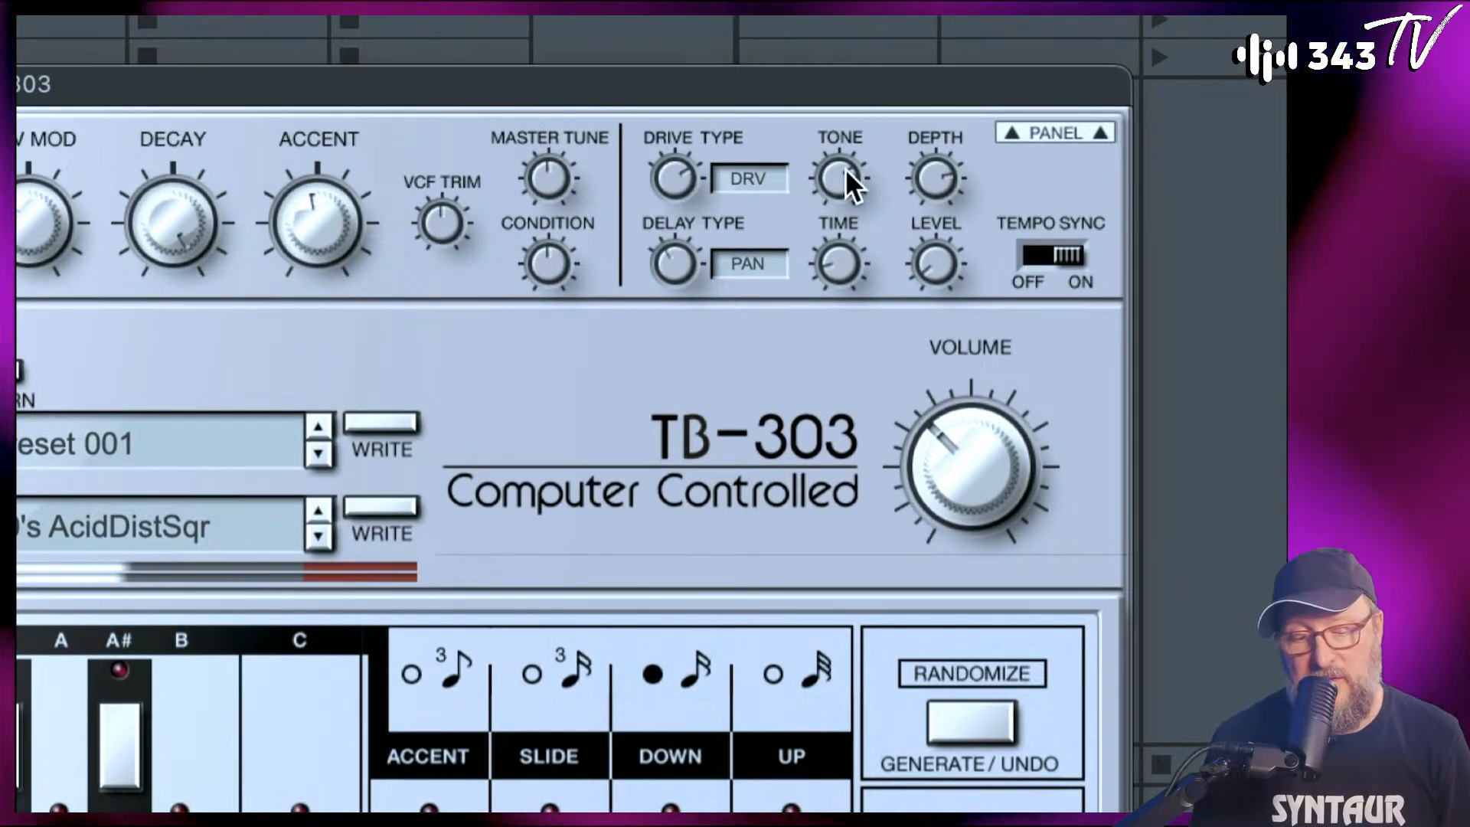
Fine-tune the TB-303's built-in delay time, restart playback and close the plug-in window.
drag(836, 236, 835, 237)
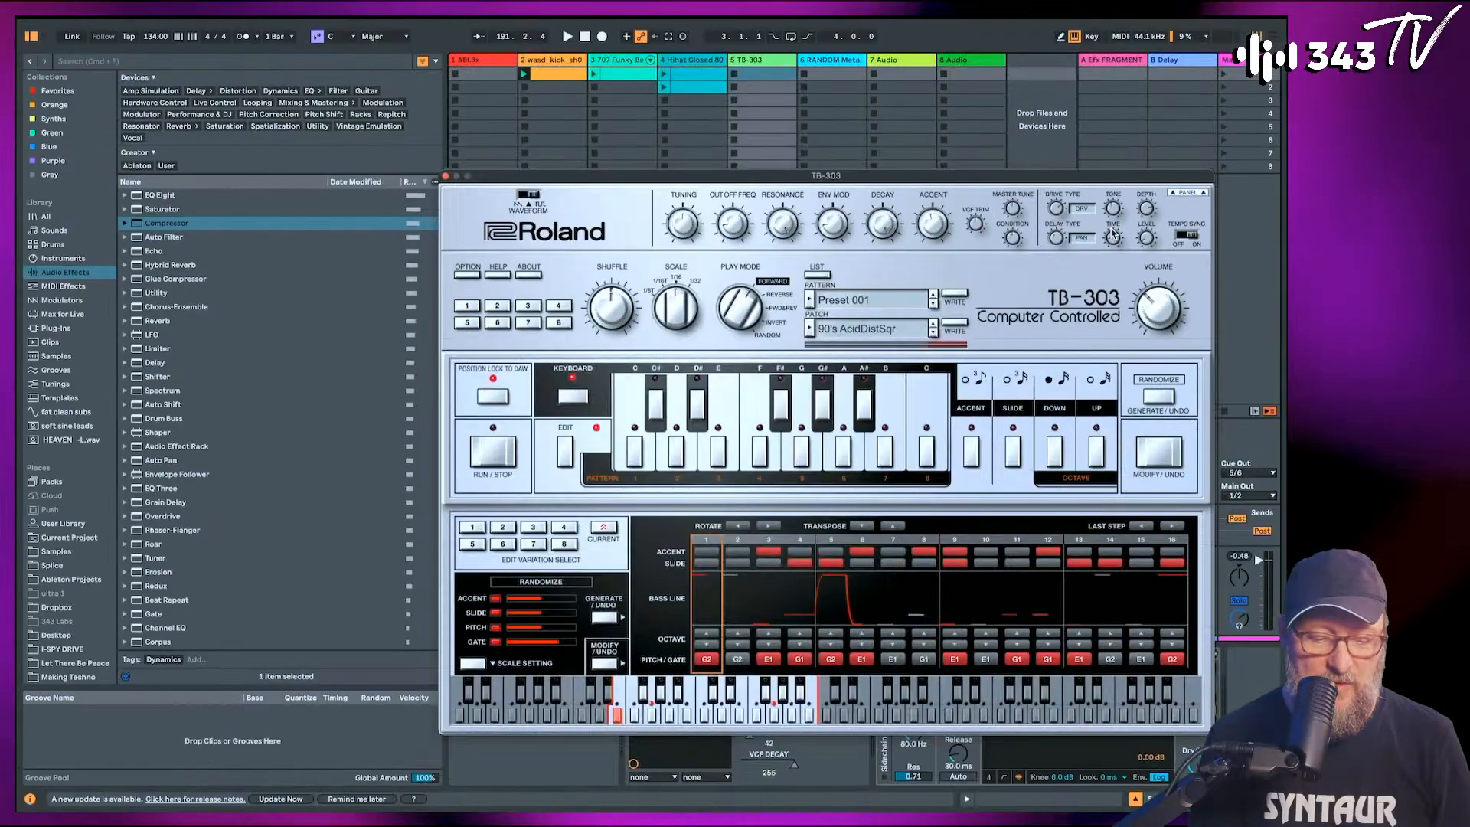
key(space)
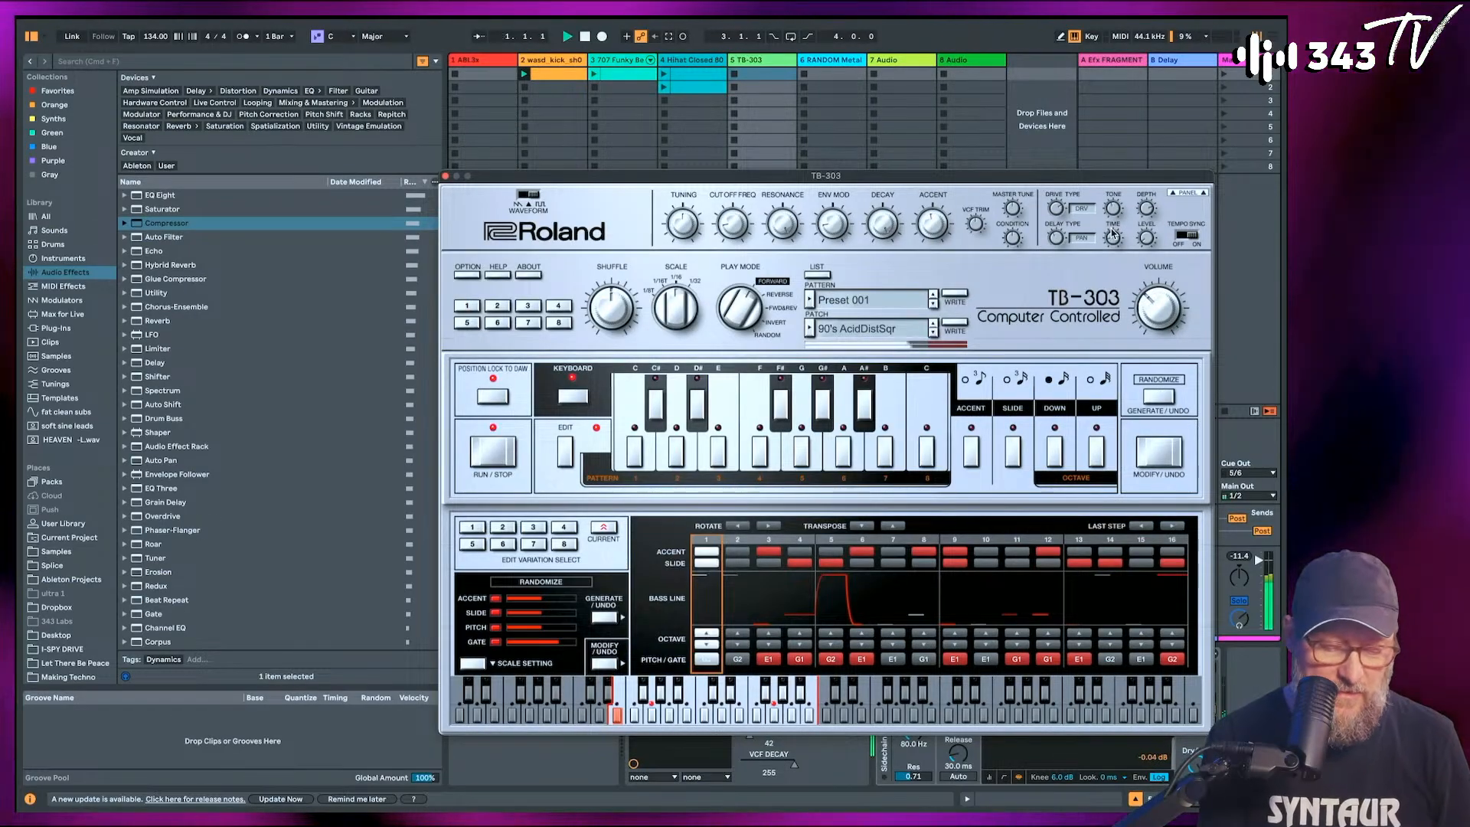
click(447, 177)
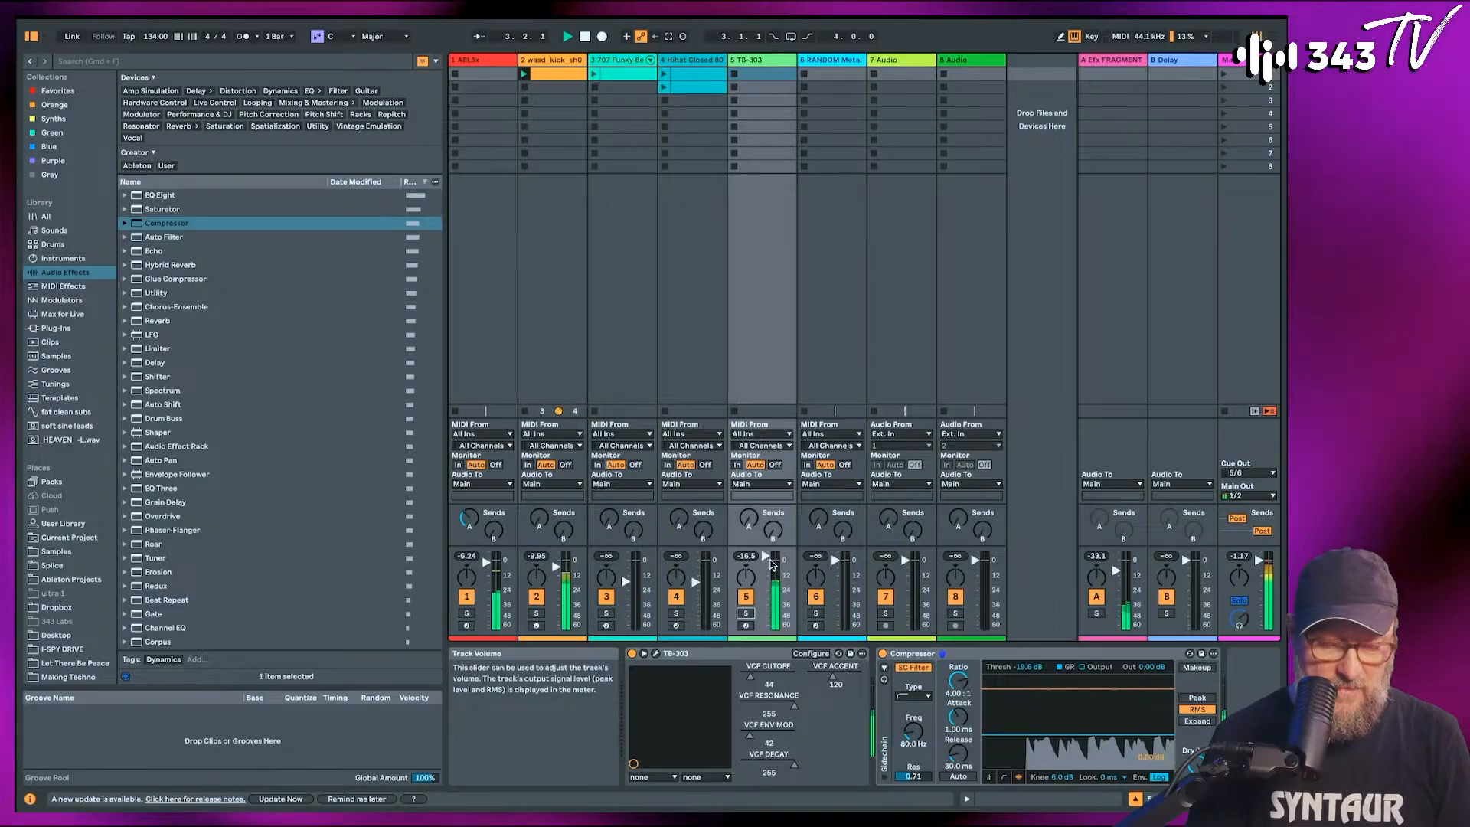
Lower the ABL3x track's volume slightly and pan the track a little off centre.
drag(490, 566, 490, 573)
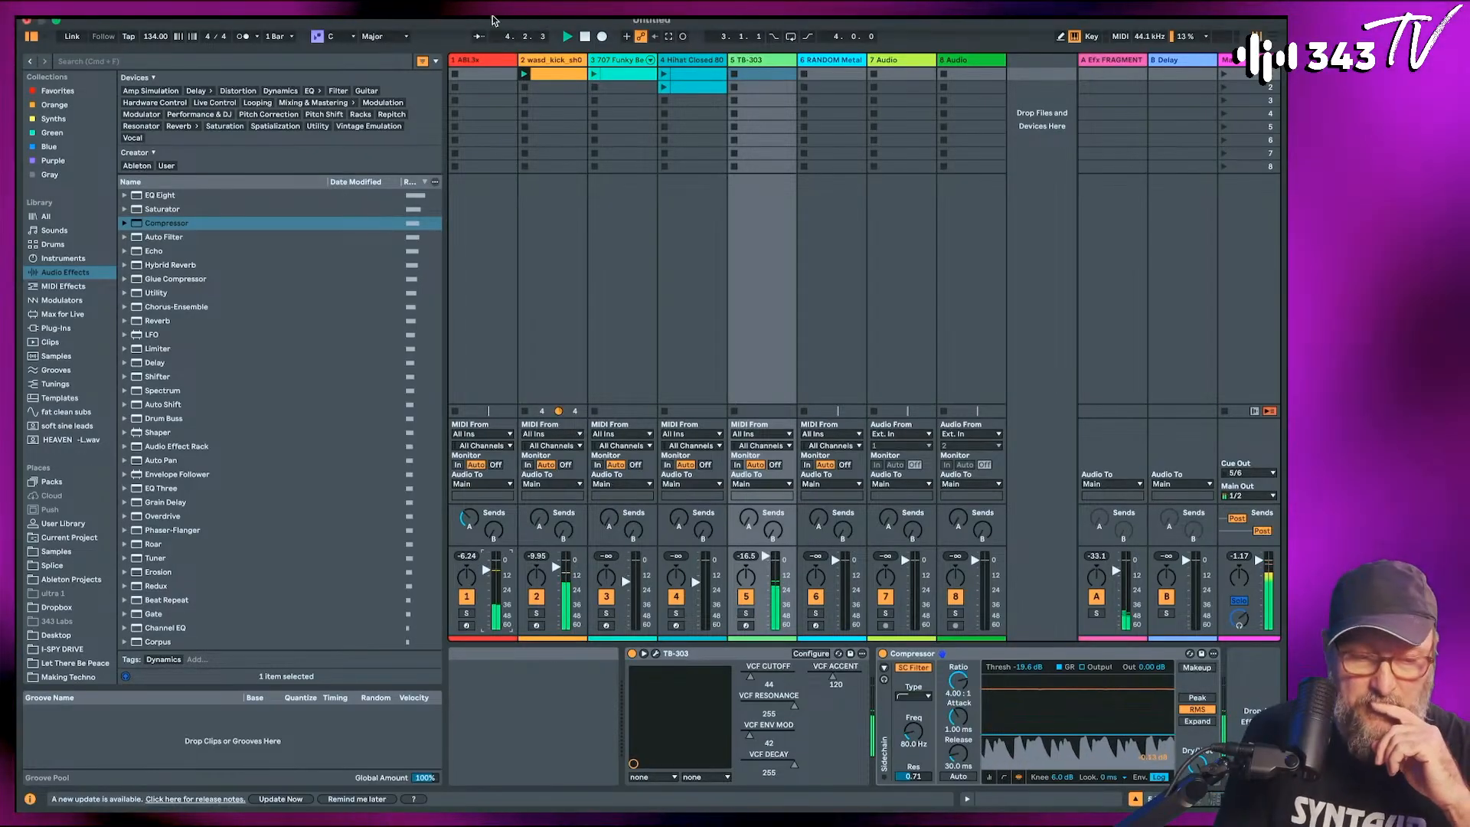
click(486, 60)
scroll(1095, 681, right, 5)
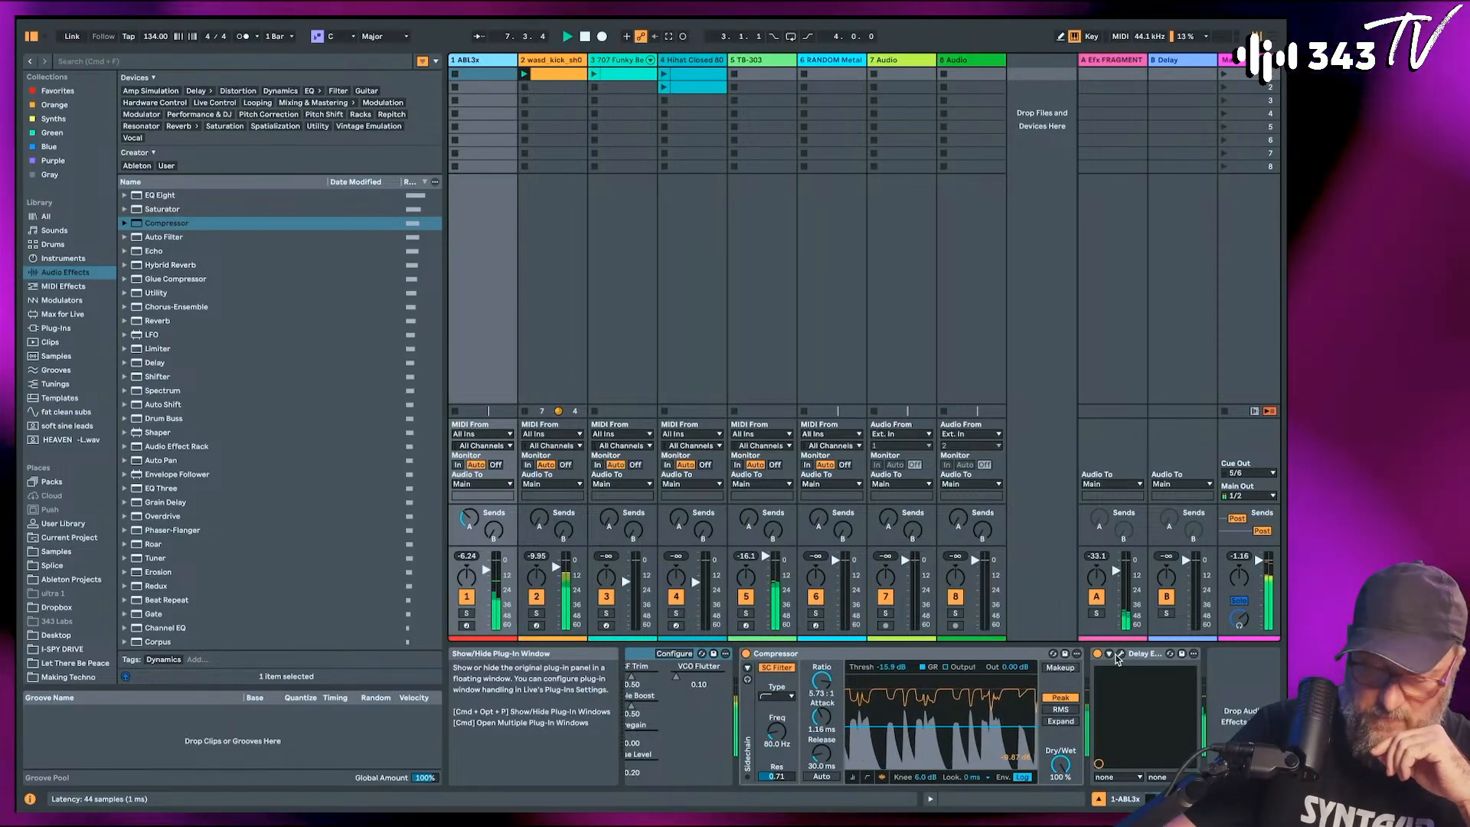
drag(466, 577, 466, 581)
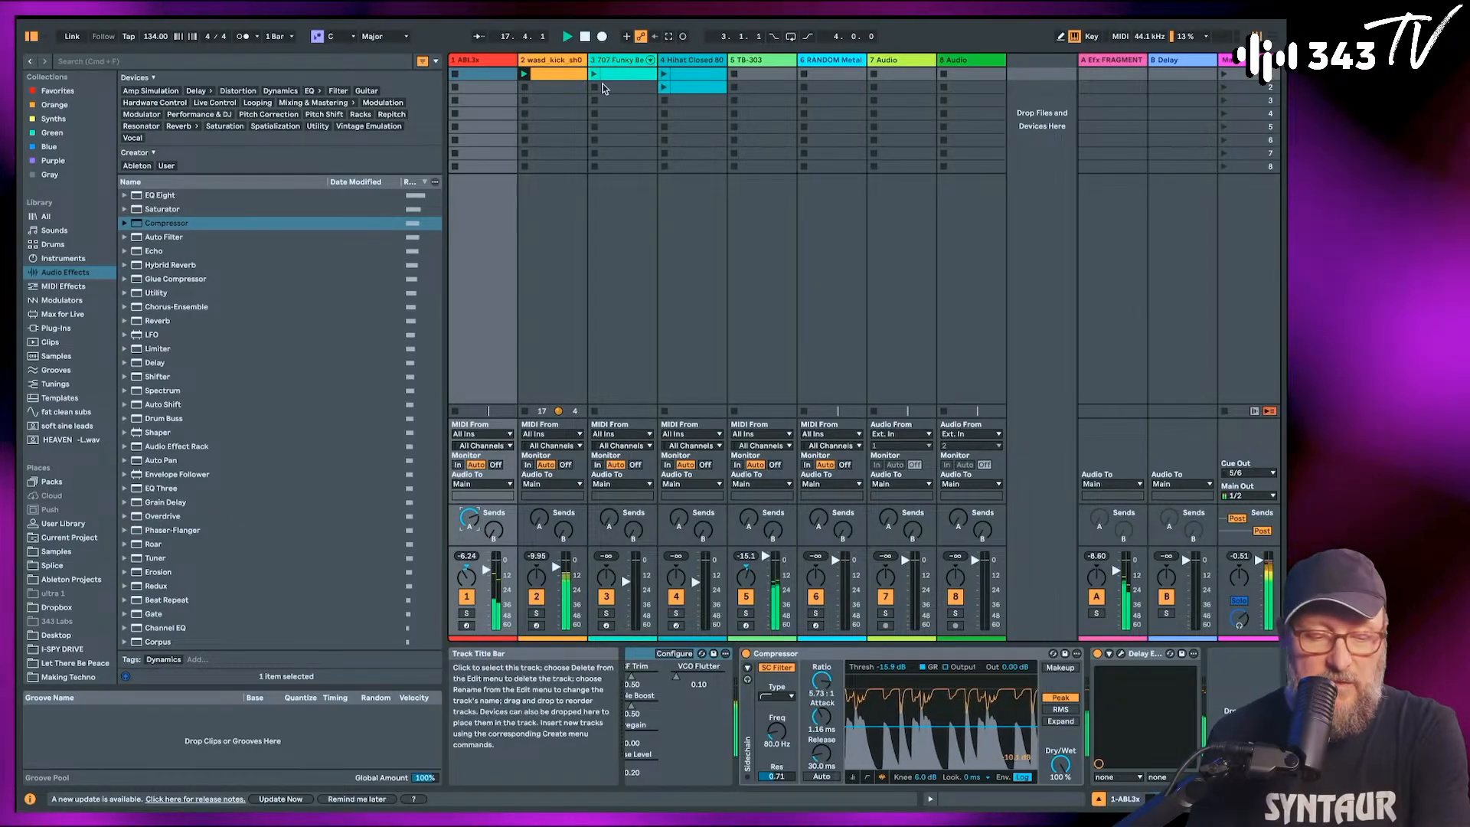
Launch the first hi-hat clip and raise the ABL3x track's Compressor threshold to about -12 dB.
click(689, 74)
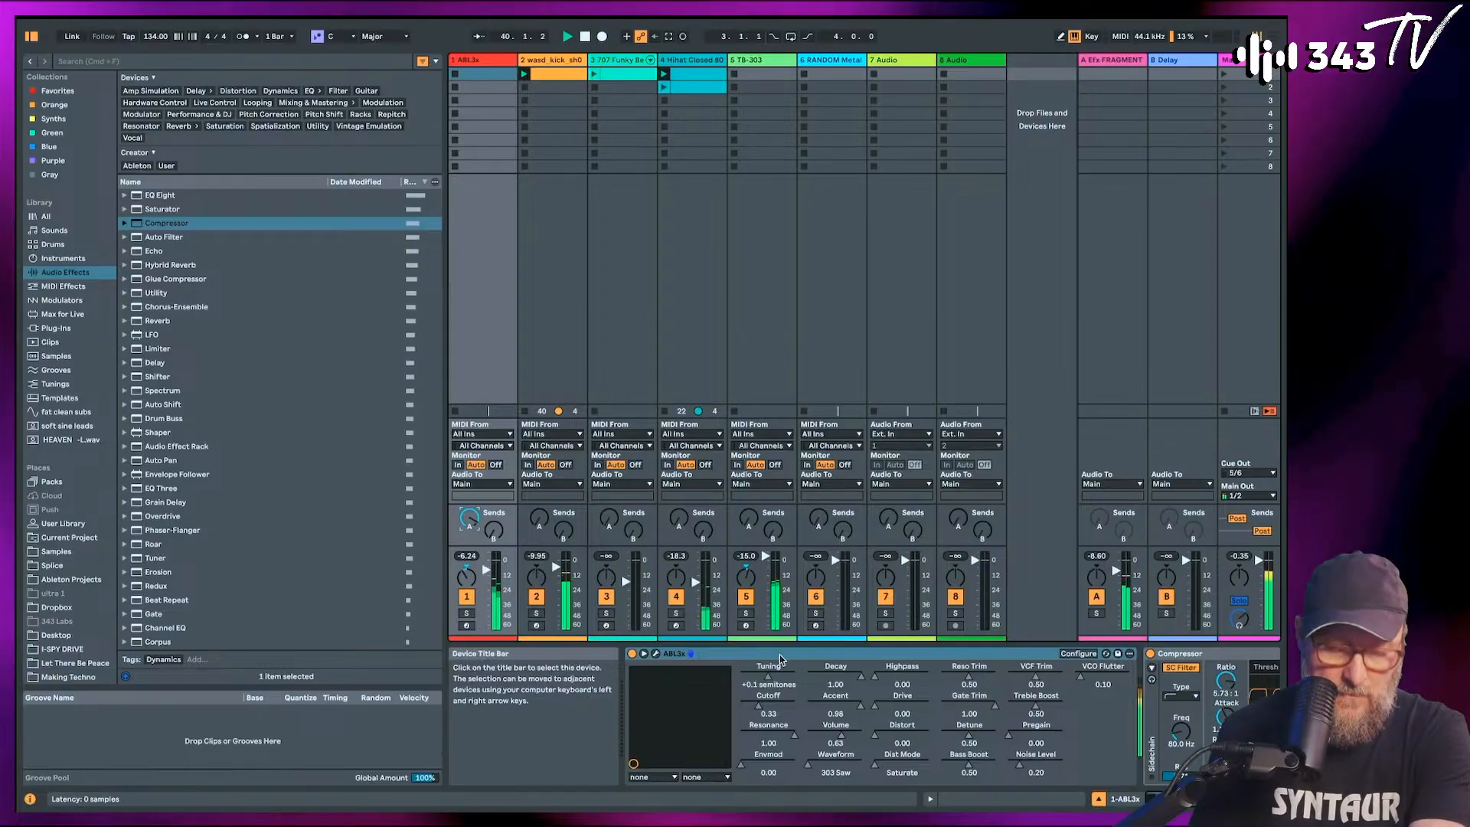
scroll(898, 687, right, 5)
drag(898, 677, 900, 672)
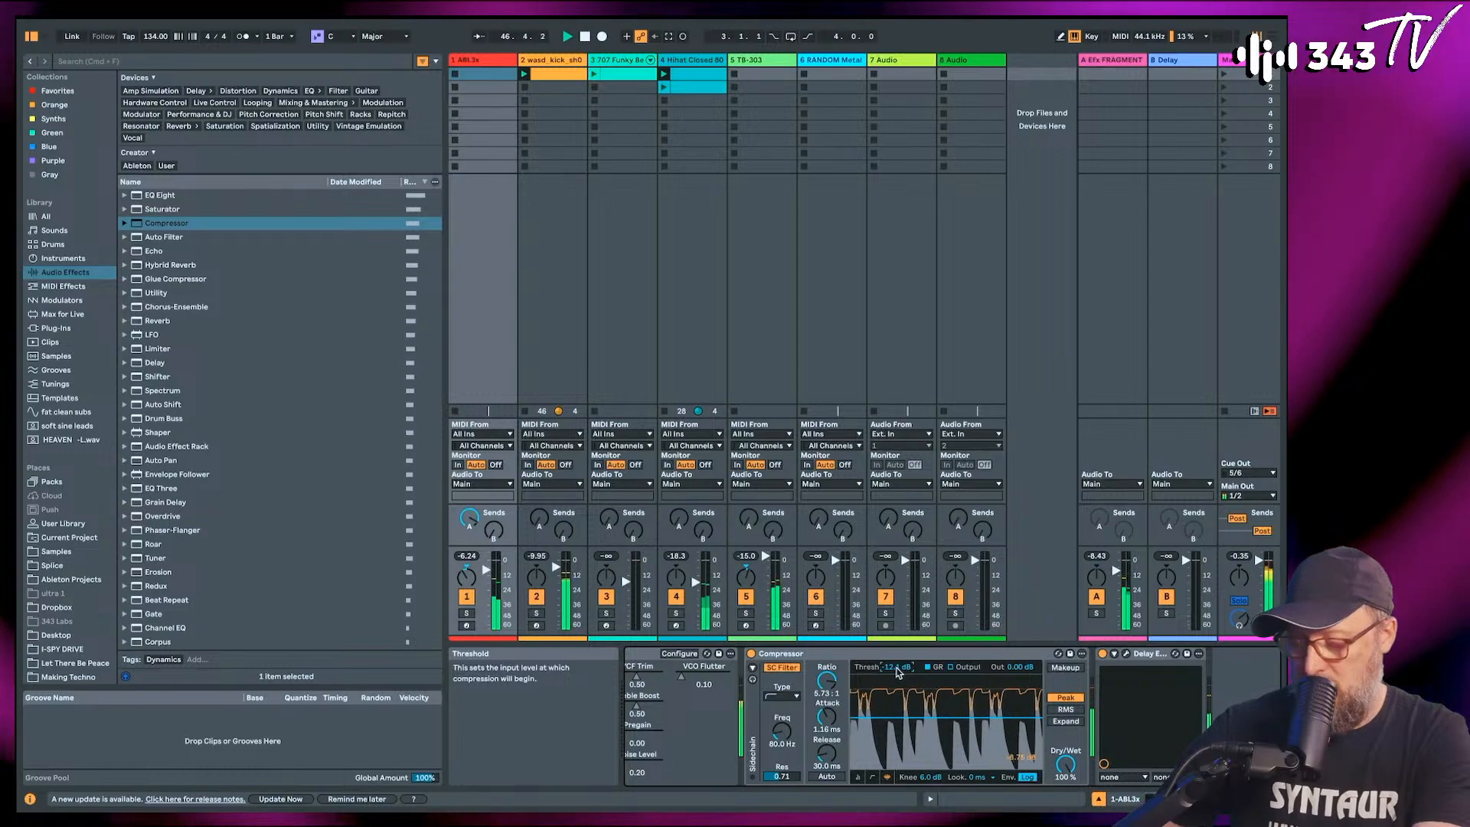
scroll(899, 671, left, 5)
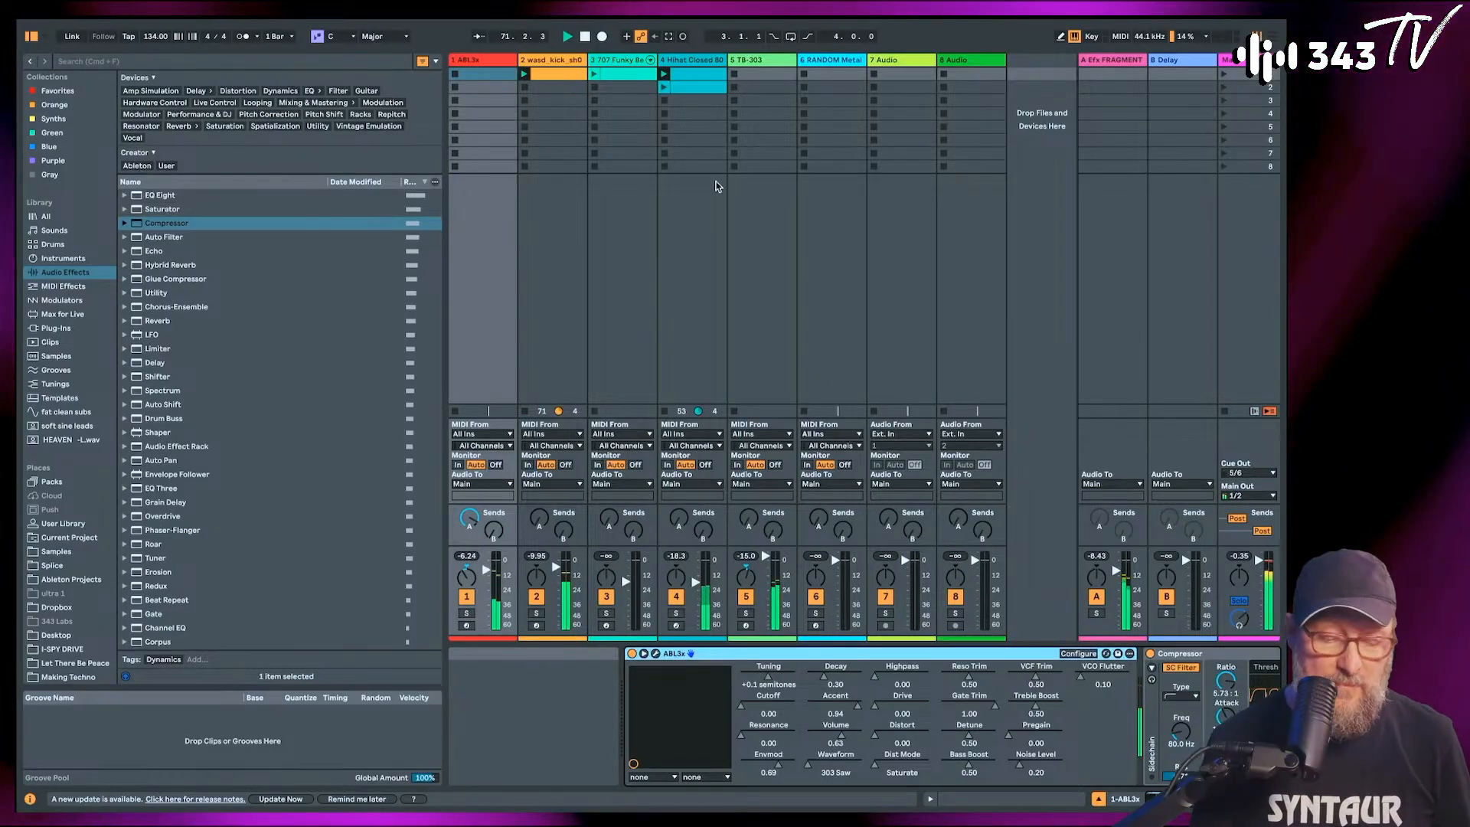
Launch the kick clip and the second hi-hat clip, and raise the kick track's volume slightly.
click(665, 88)
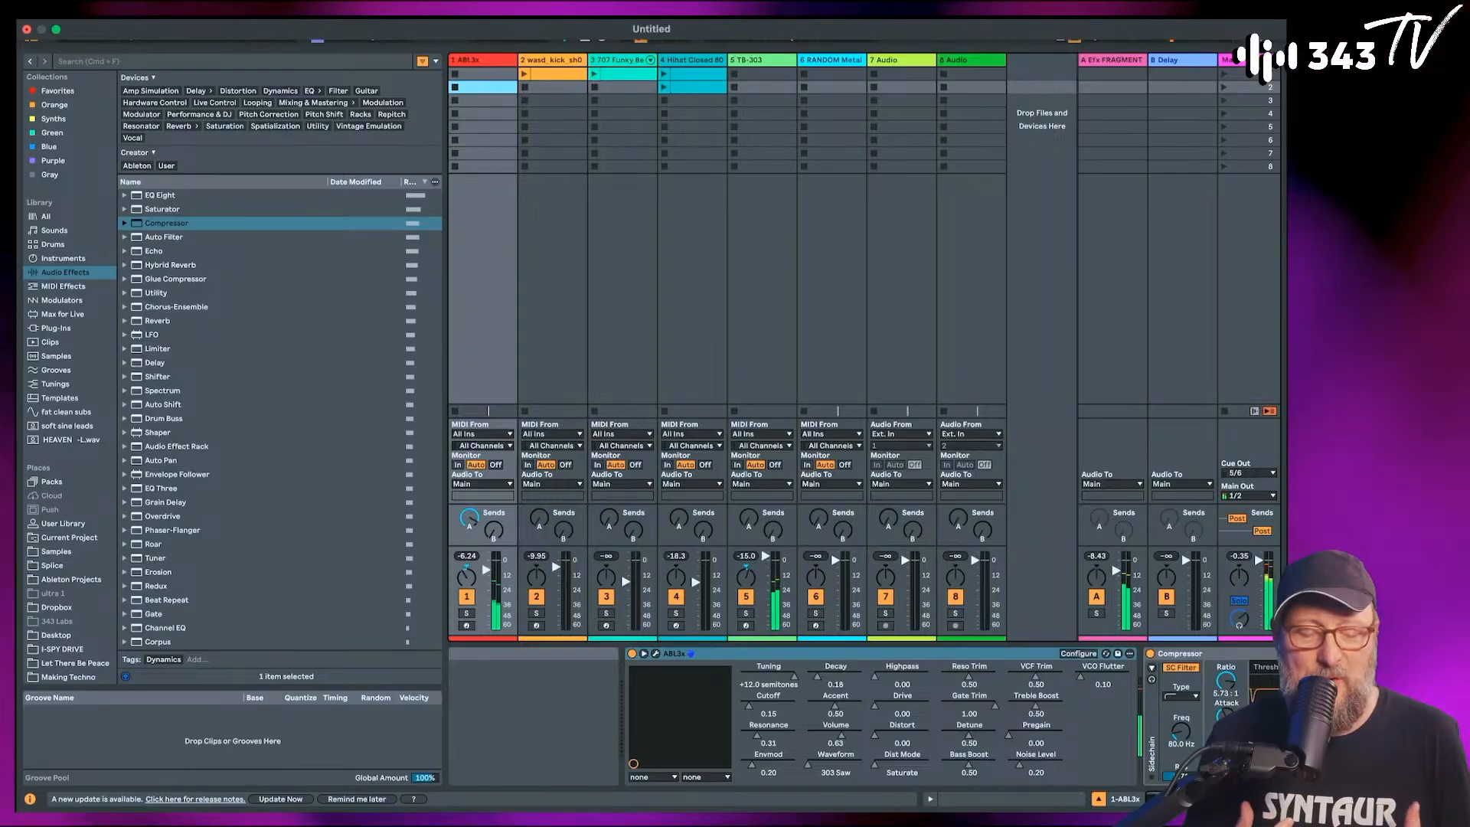
click(582, 502)
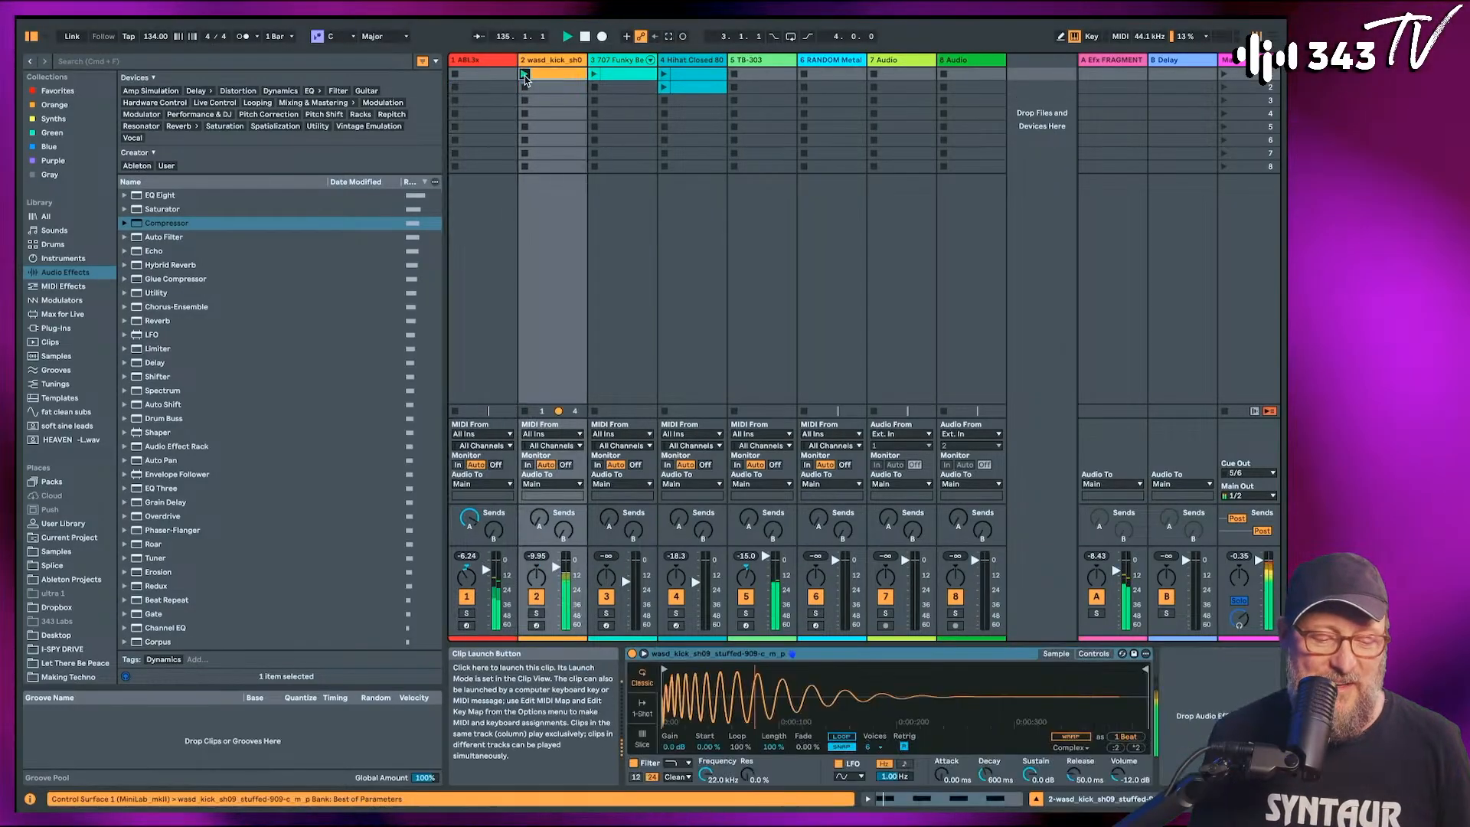
drag(556, 568, 557, 566)
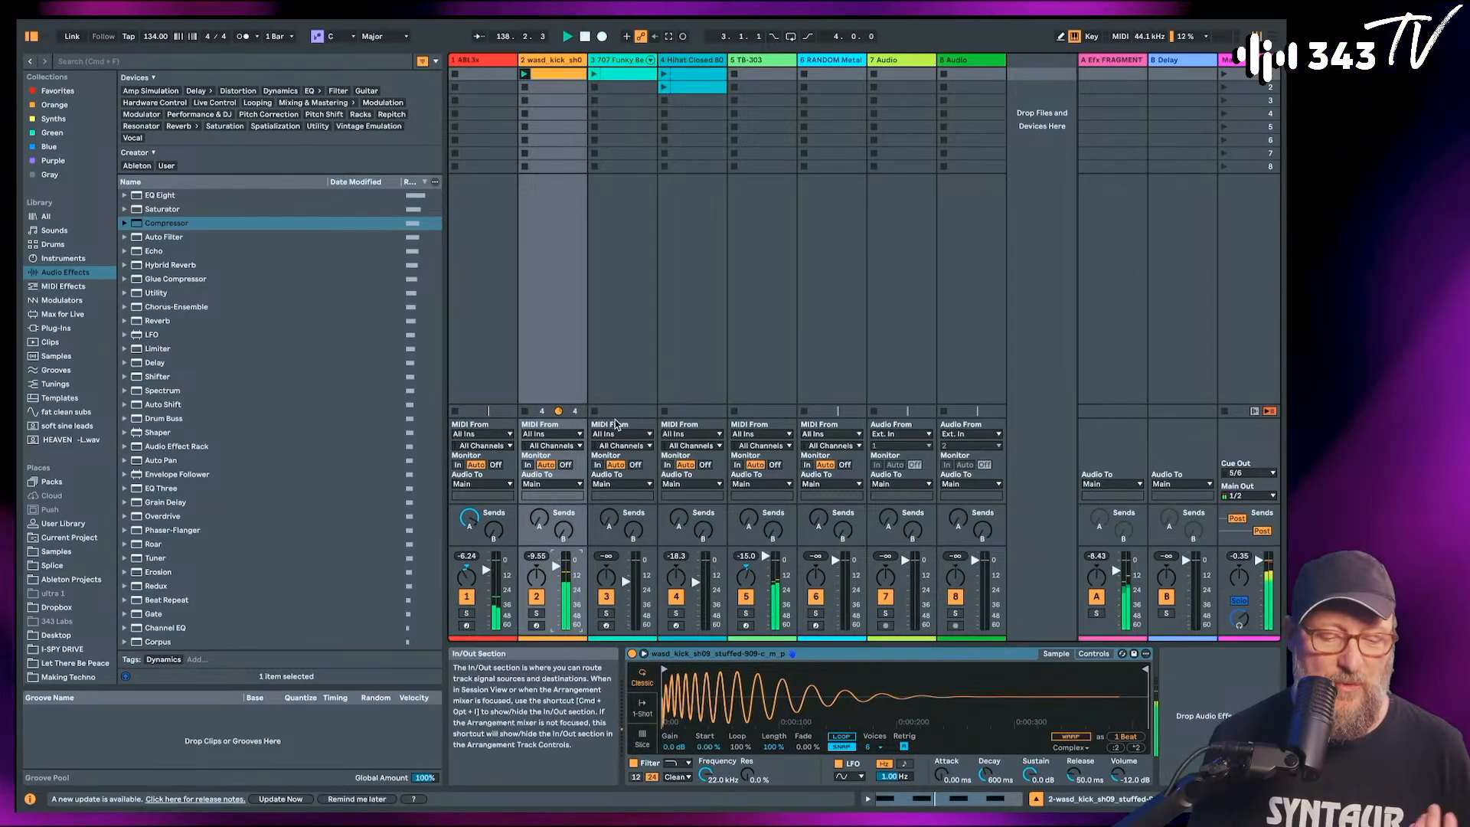
click(665, 88)
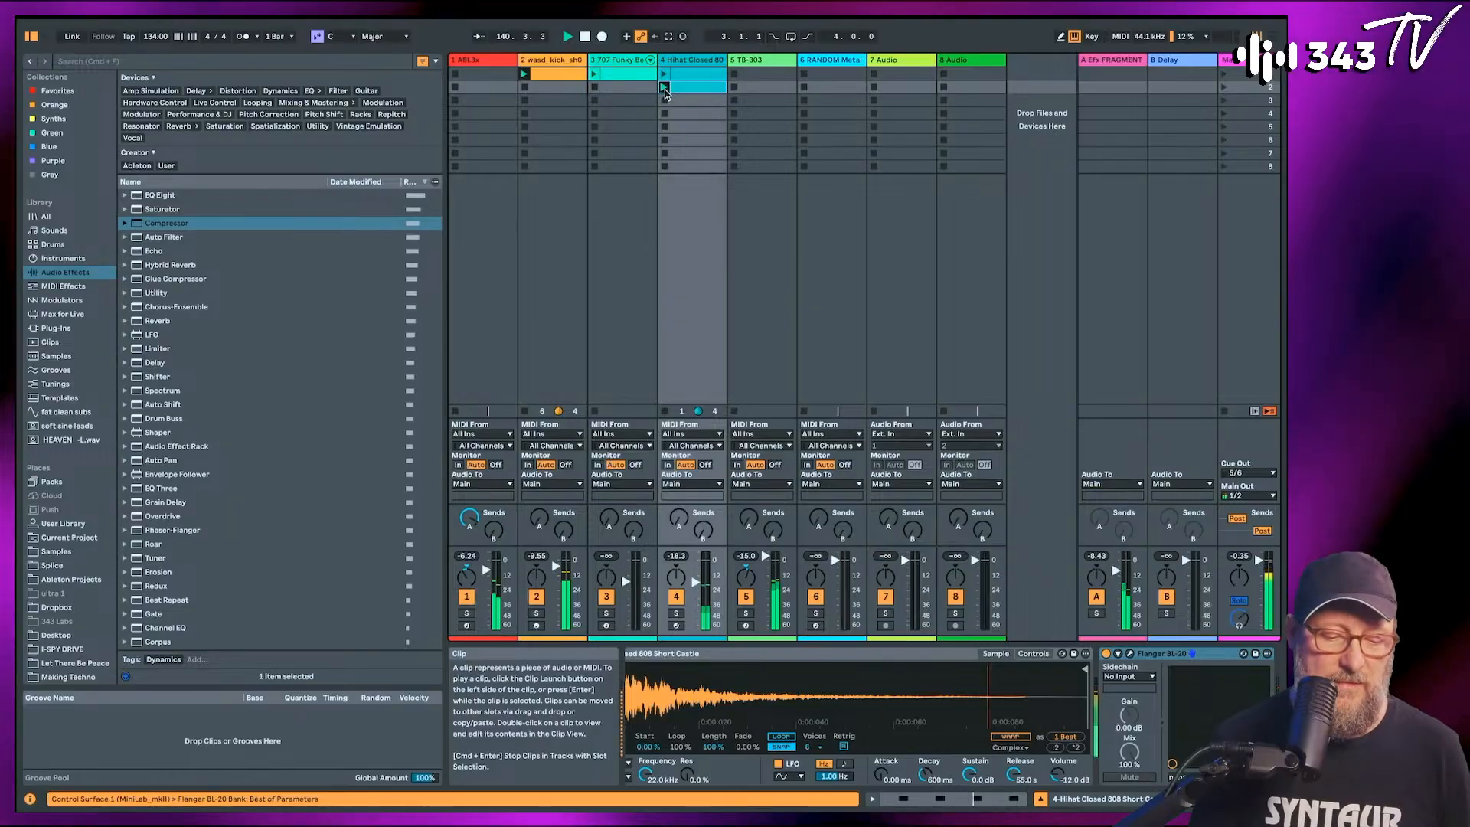
Insert a MIDI track after the ABL3x track, search the browser for "abl" and load the ABL3x plug-in on it.
click(769, 60)
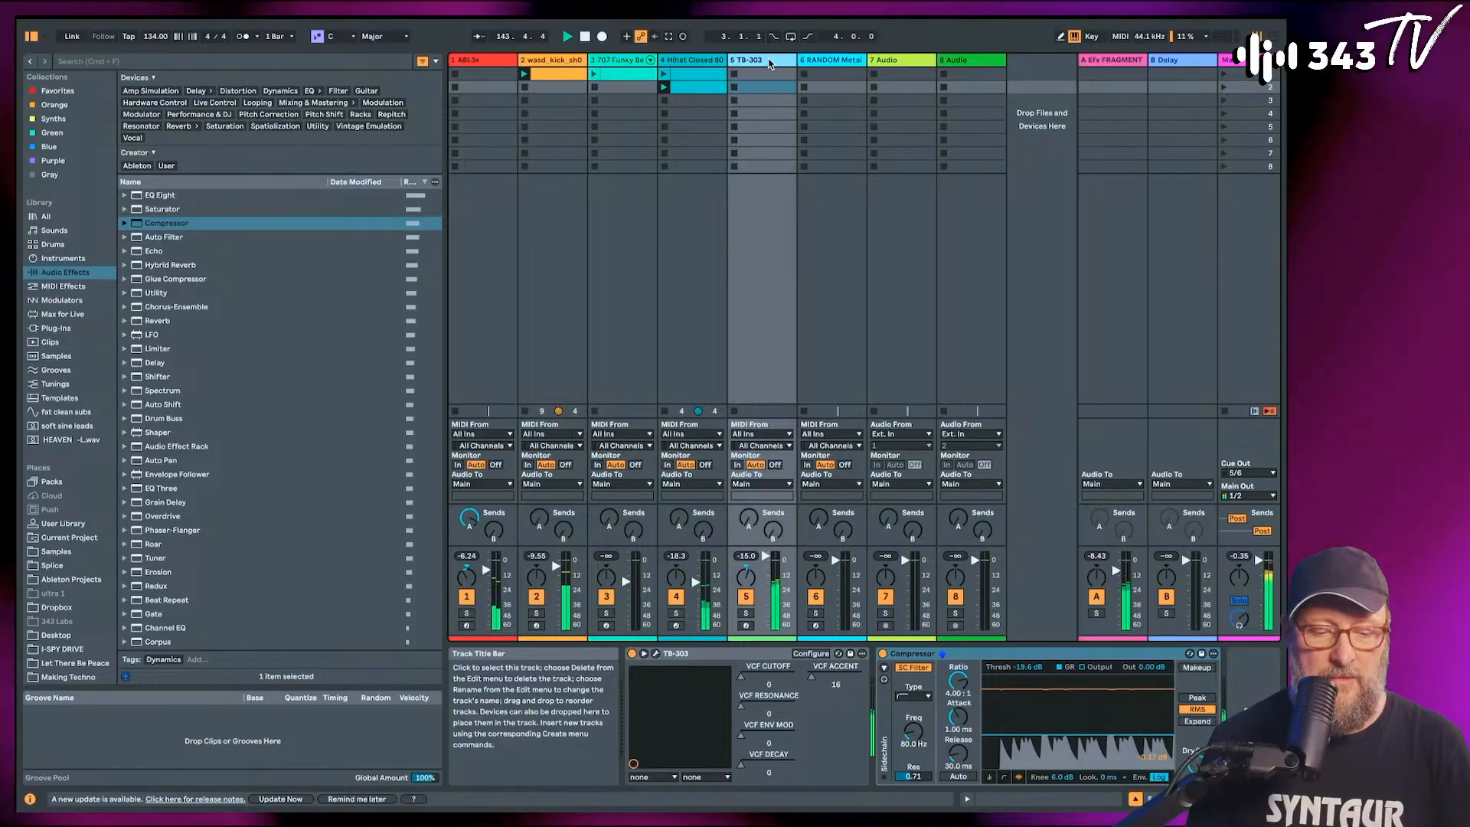
click(486, 61)
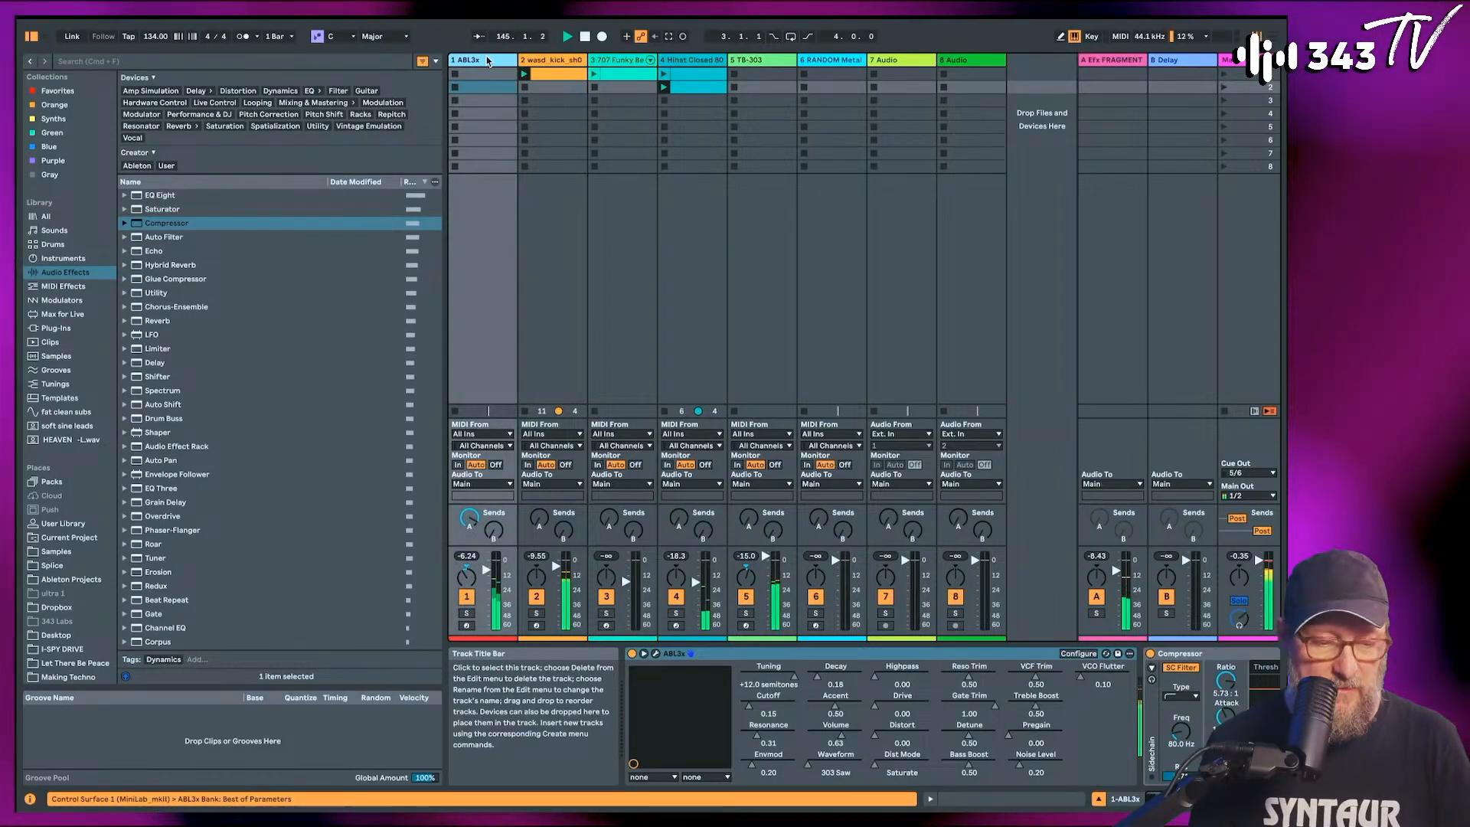
key(ctrl+shift+t)
click(202, 61)
text(abl)
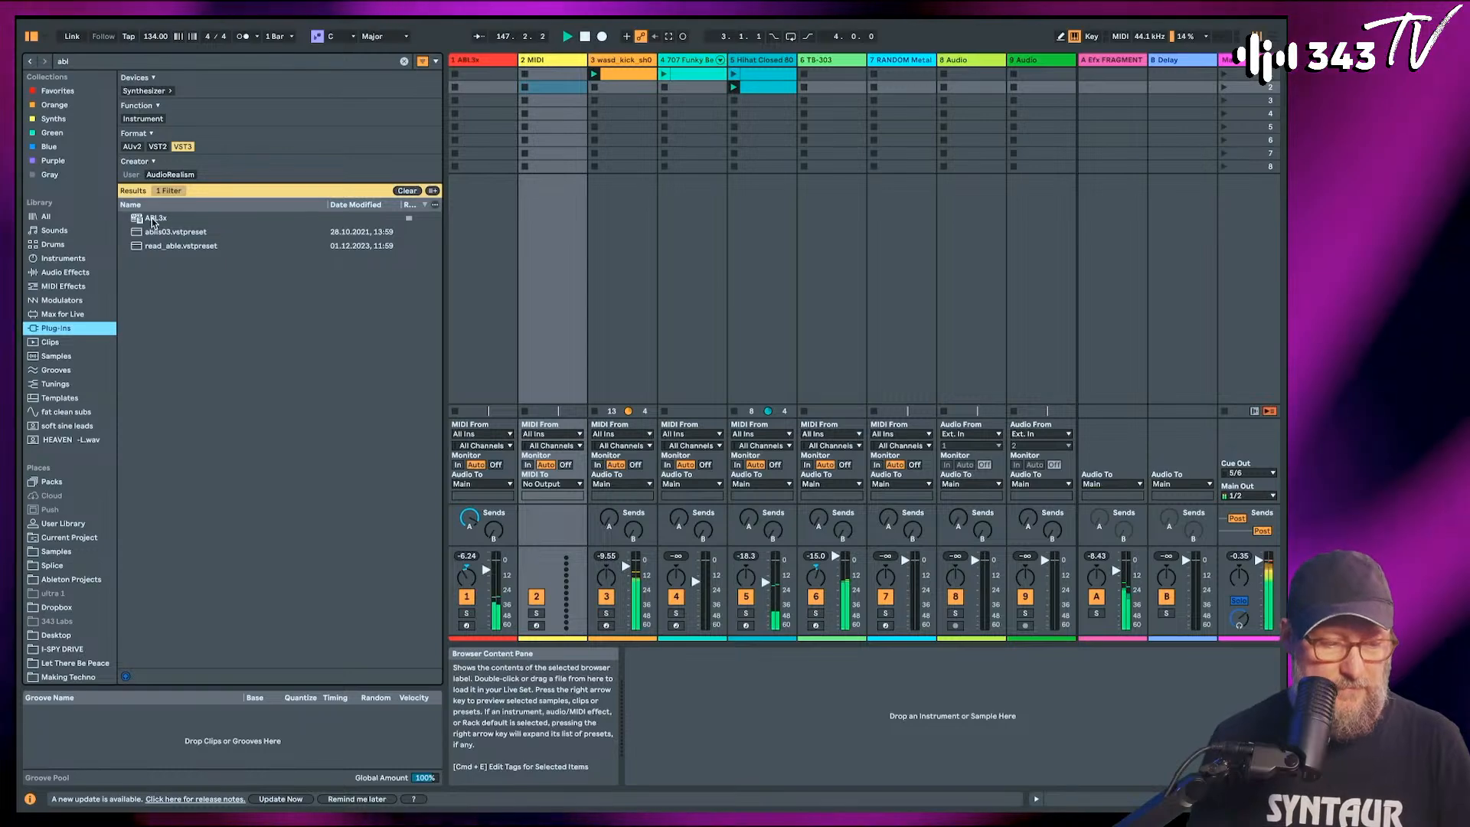
key(Down)
key(Return)
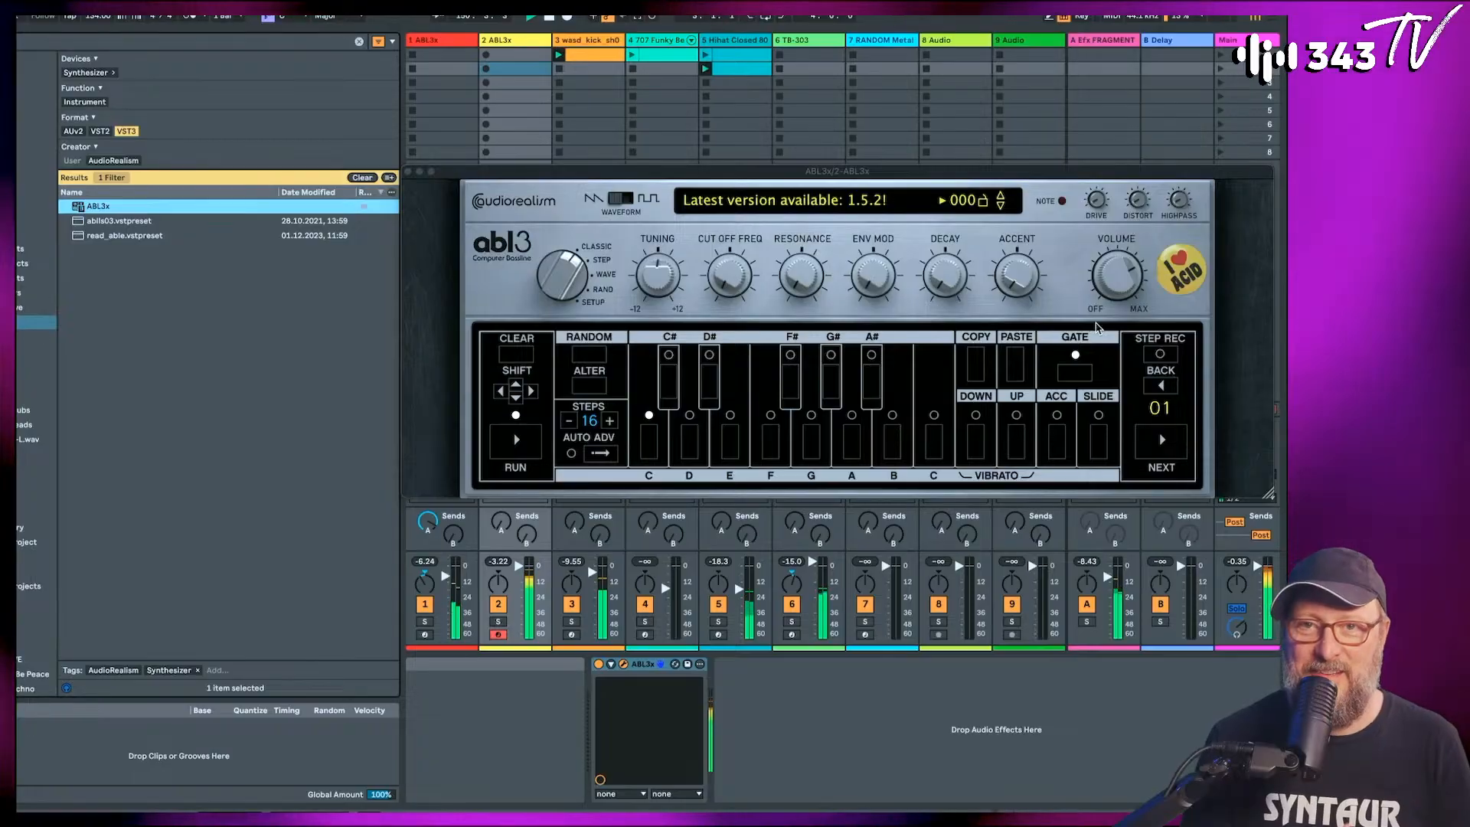
Select the square waveform in the new ABL3x and apply a randomized pattern limited to D# with the +1 and +2 octaves.
click(631, 201)
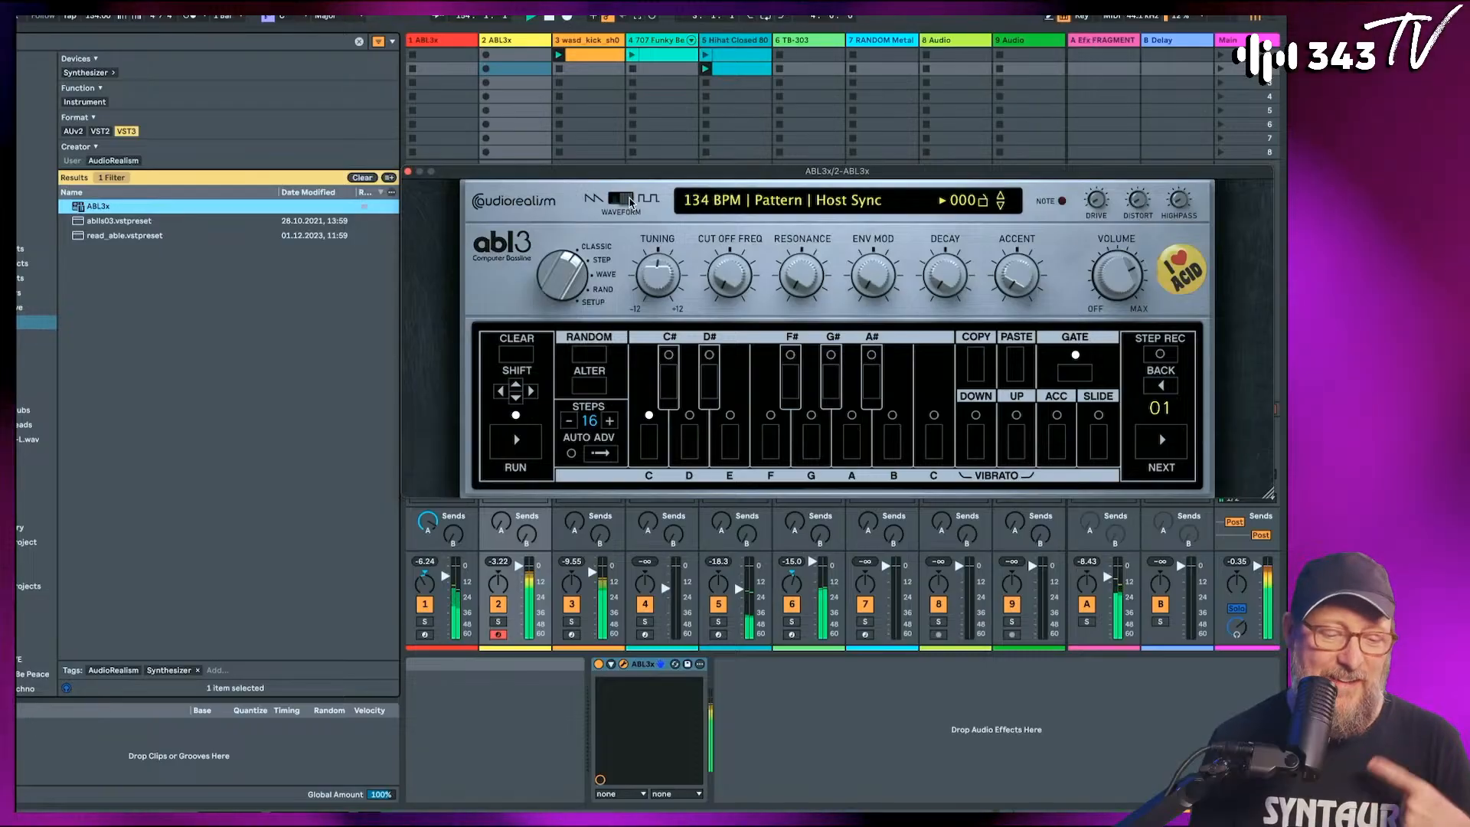
drag(565, 277, 613, 131)
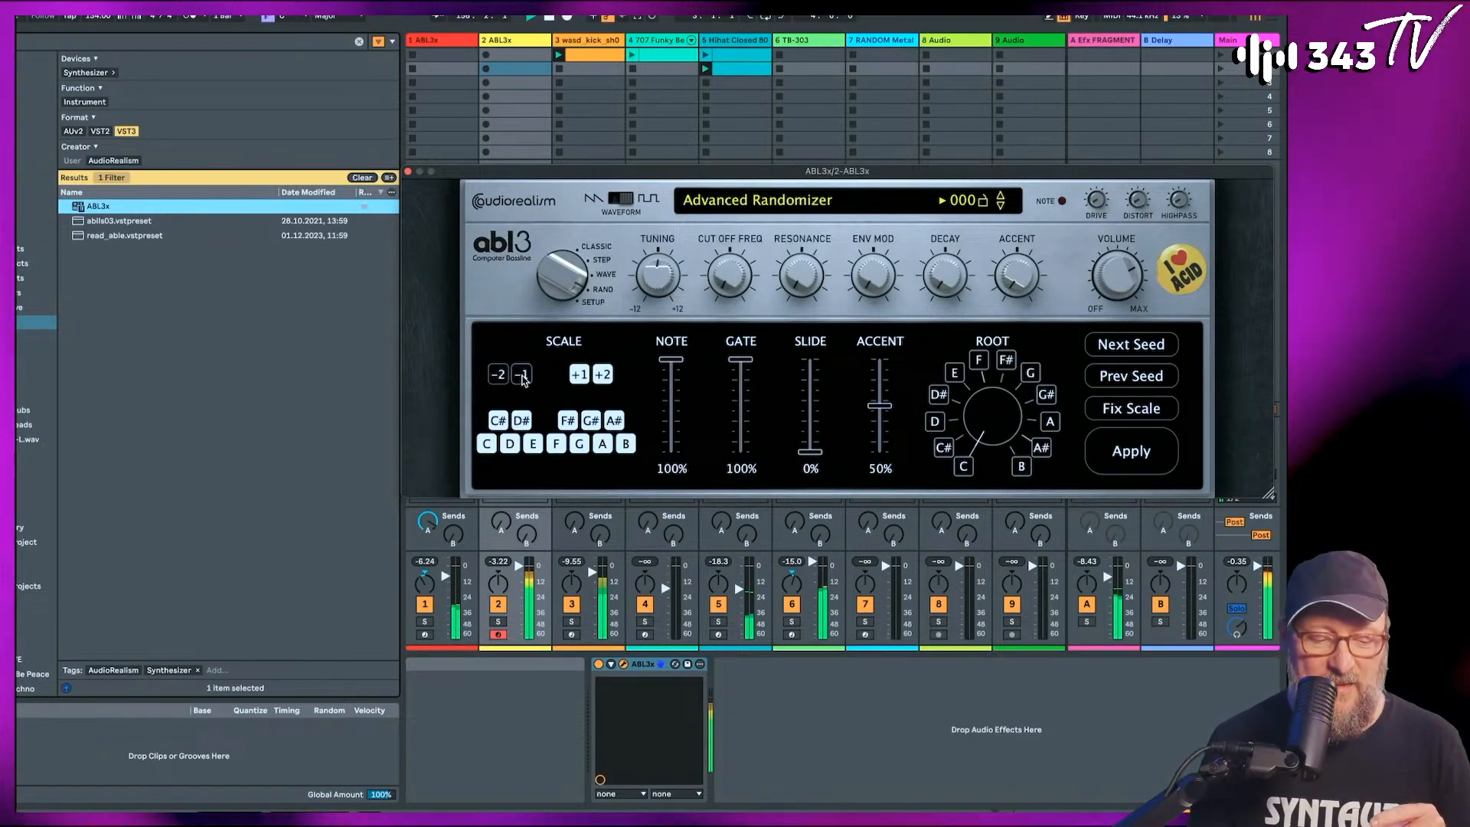
click(486, 444)
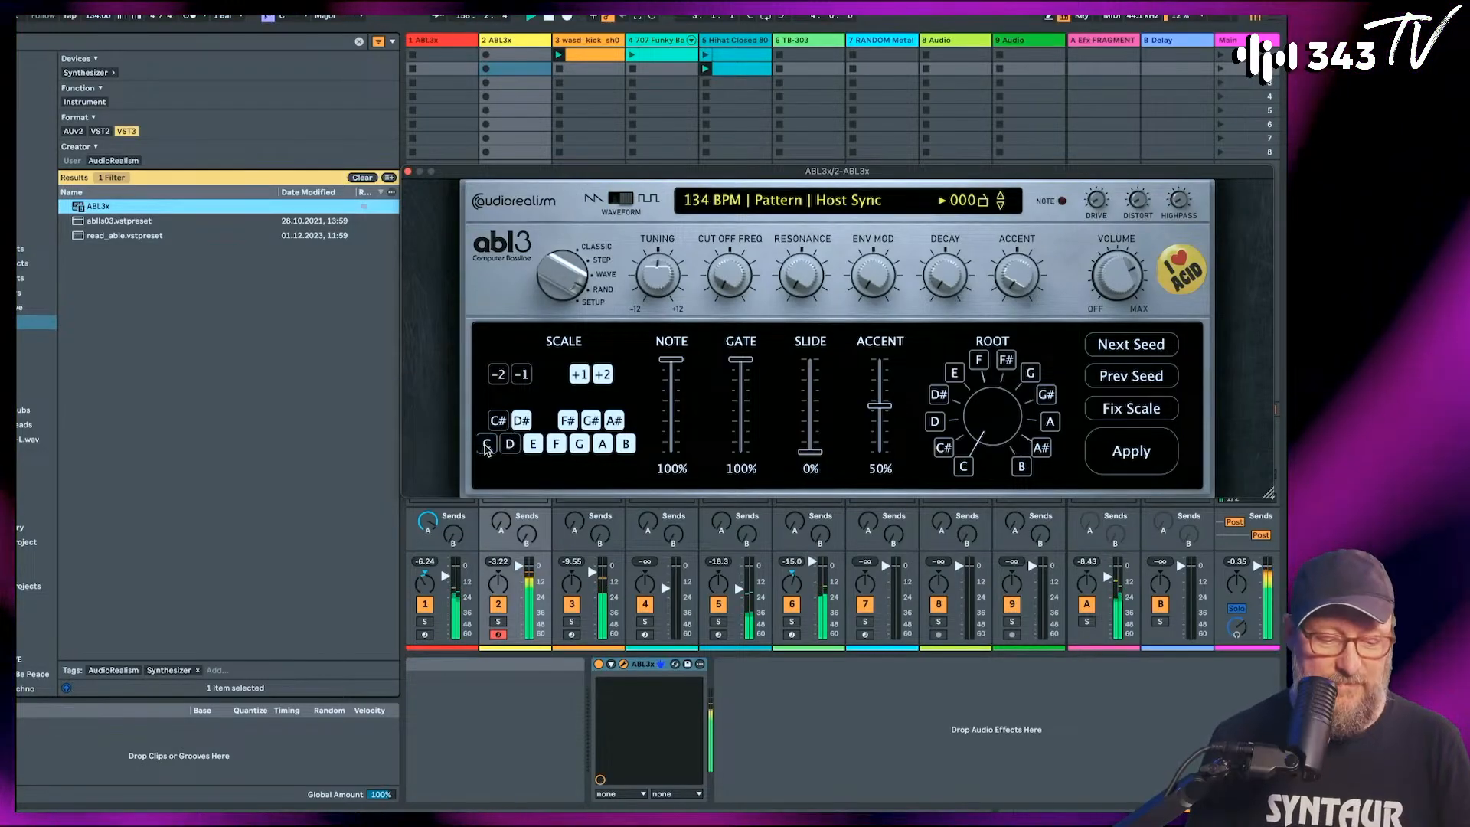
click(567, 422)
click(579, 444)
click(590, 421)
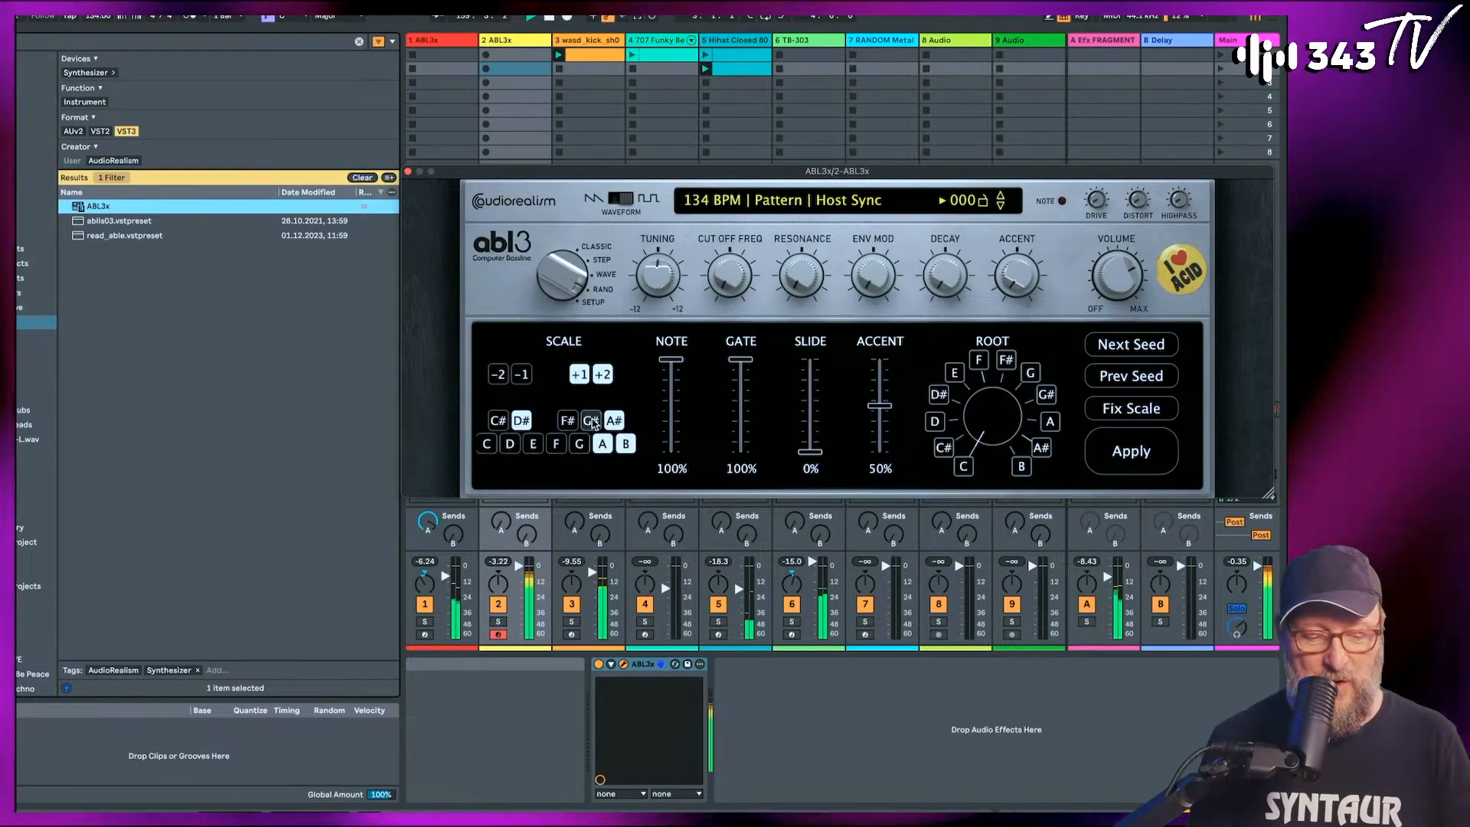
click(602, 444)
click(614, 421)
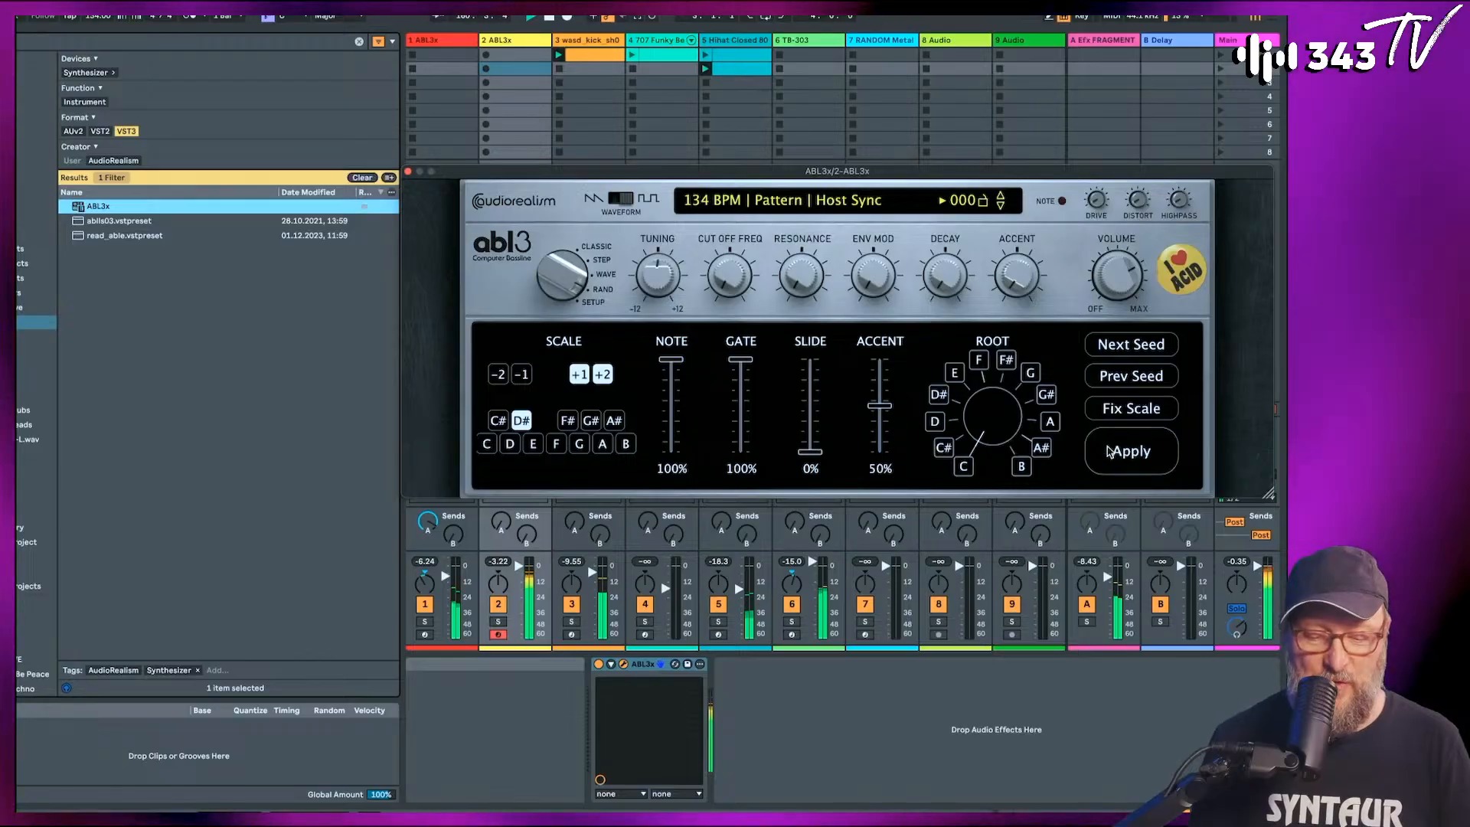
click(1126, 452)
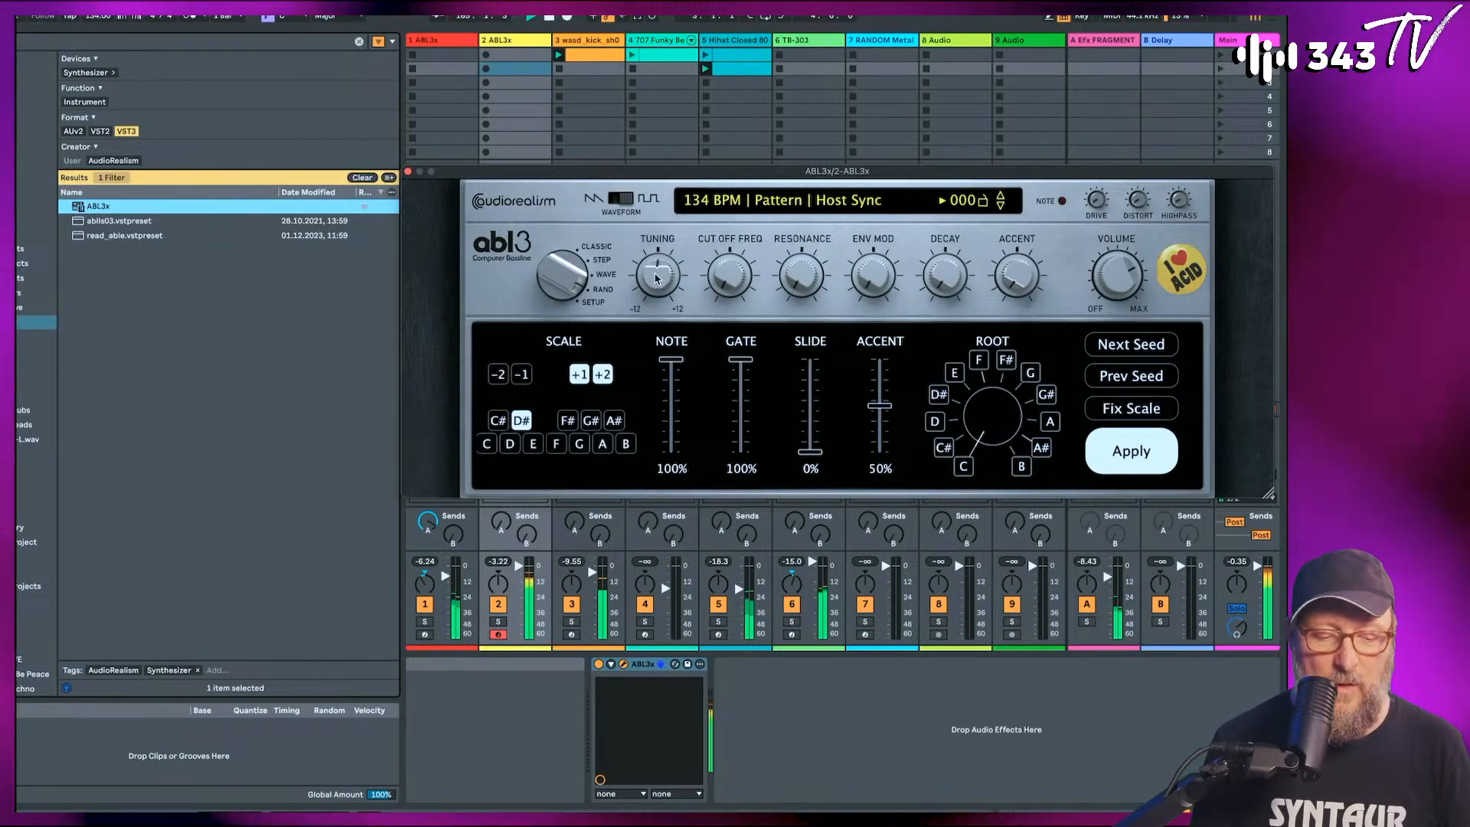
Raise the new ABL3x's tuning, check its pattern in the Step view and return to the Classic view.
drag(657, 279, 759, 232)
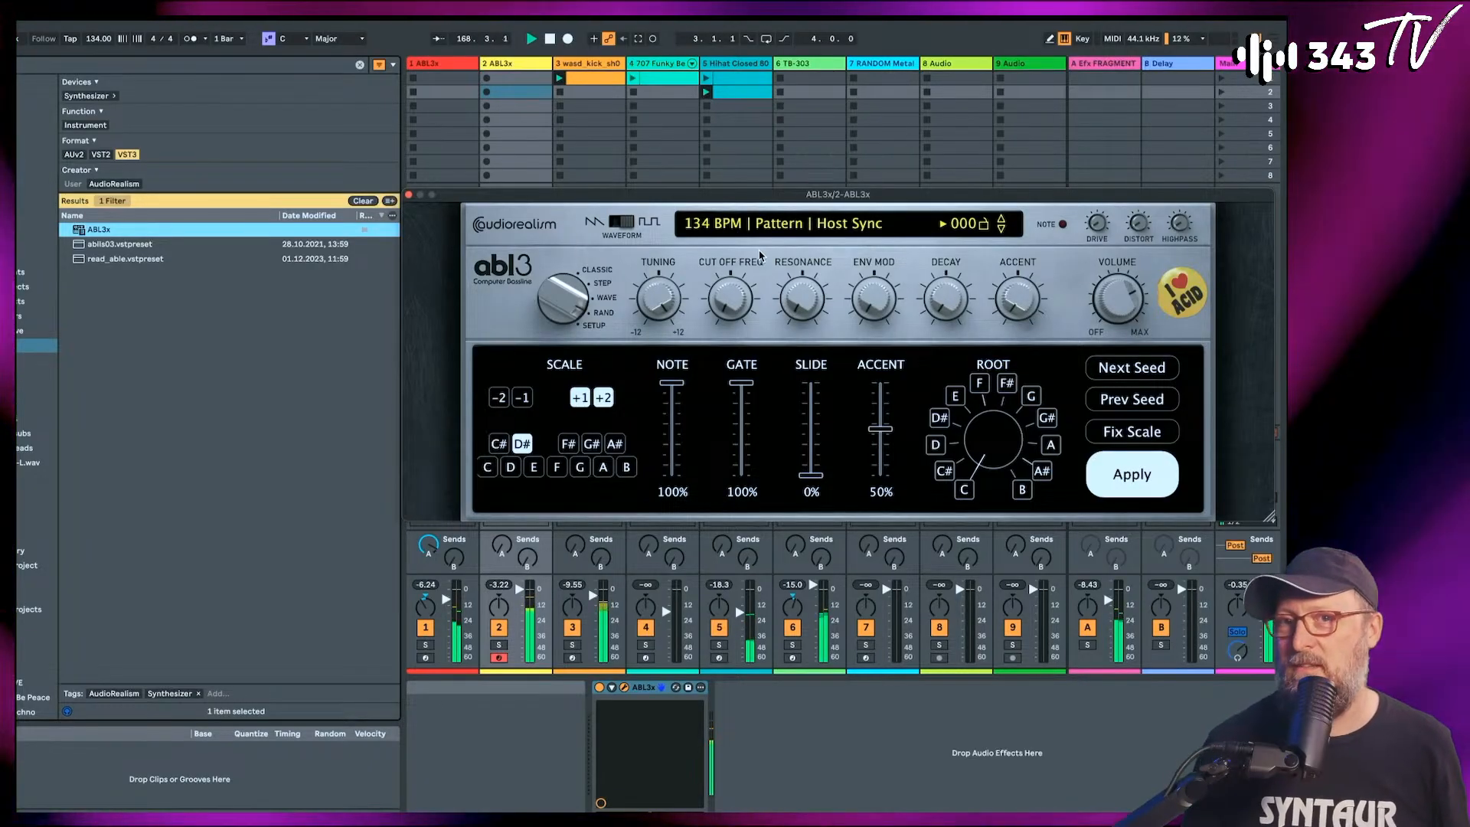
click(565, 301)
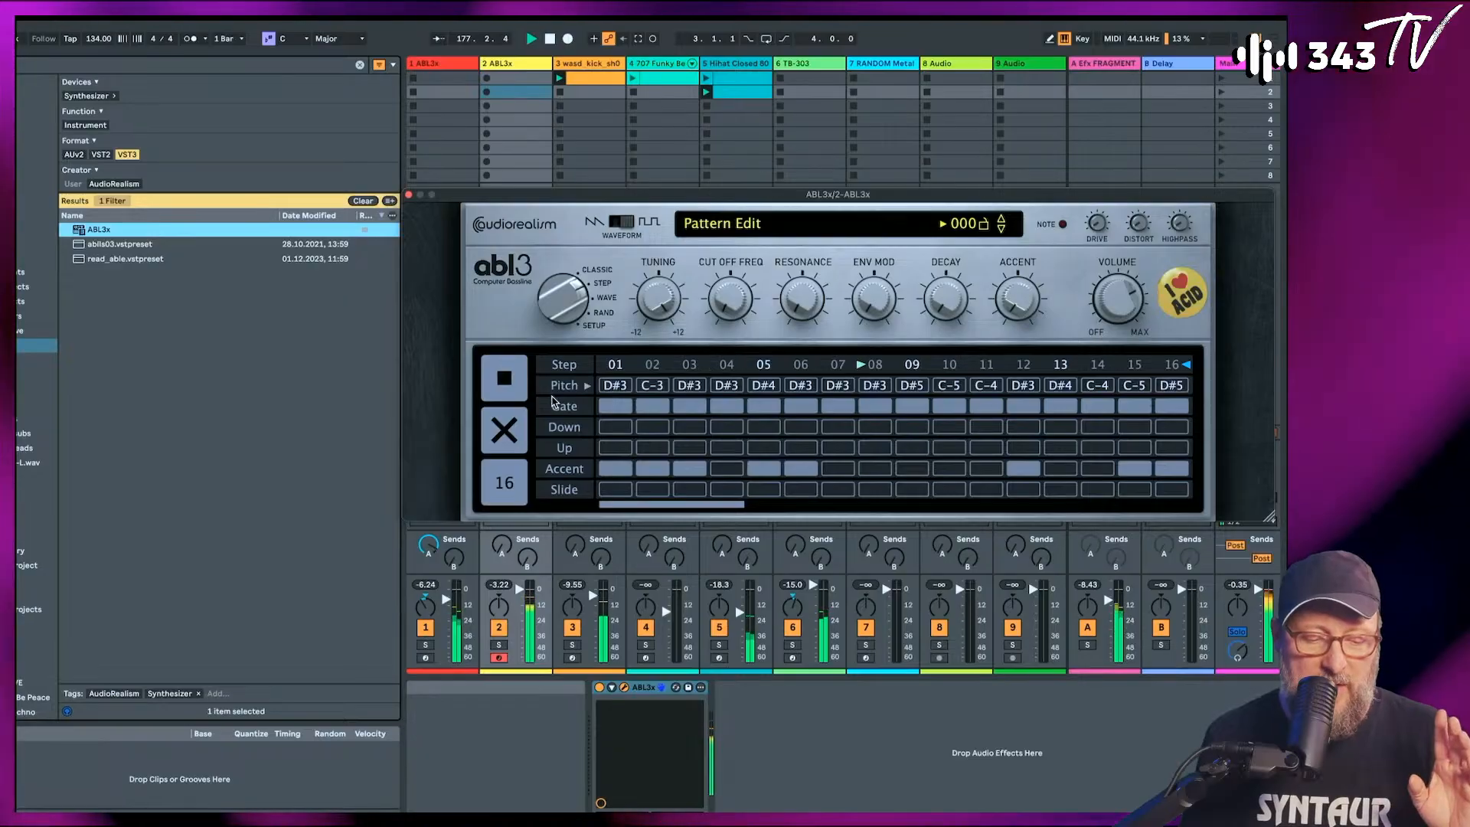
click(567, 295)
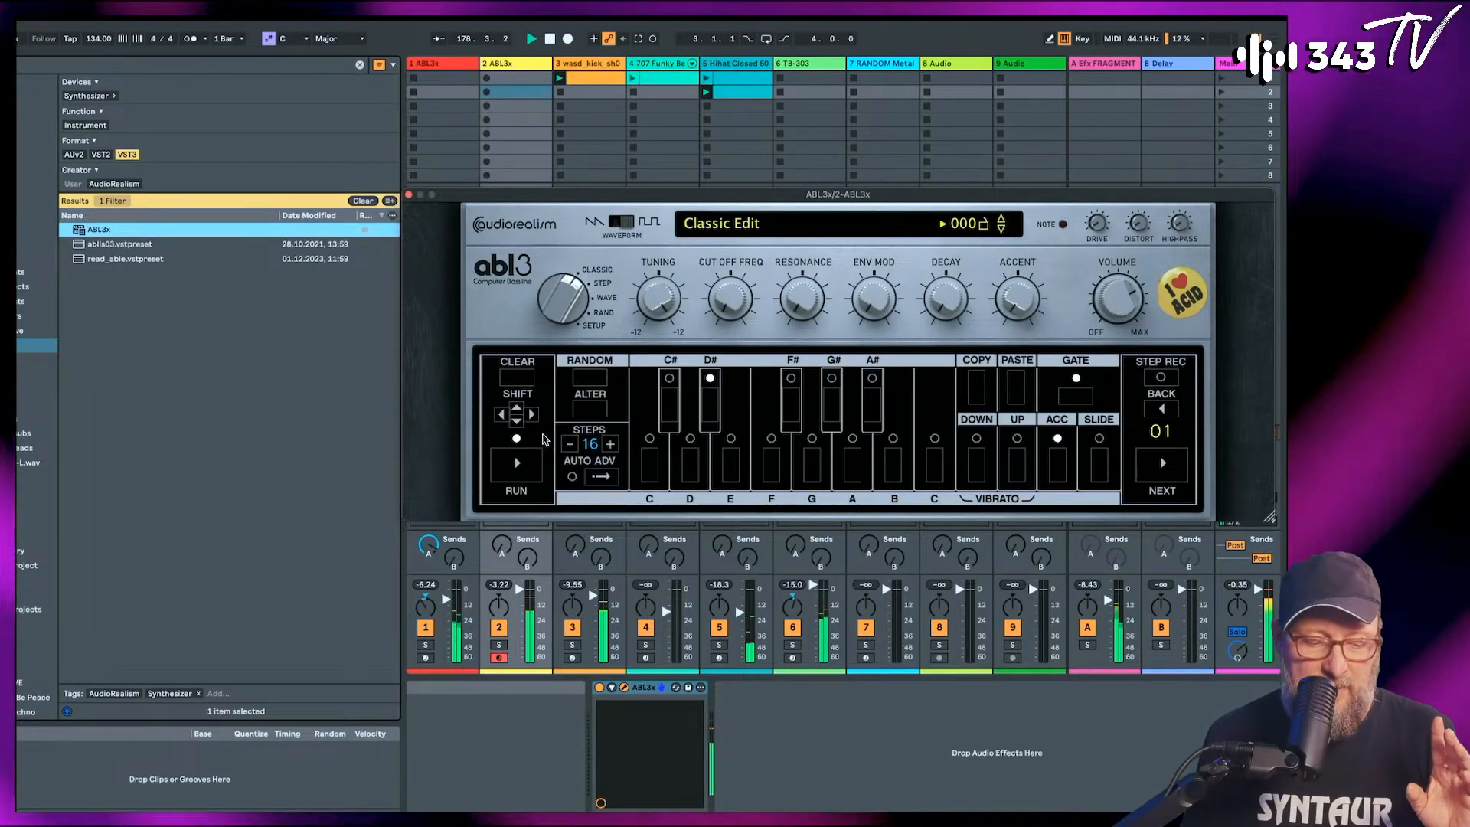
Shorten the new ABL3x's pattern to 11 steps and set its Env Mod to 76%.
click(571, 444)
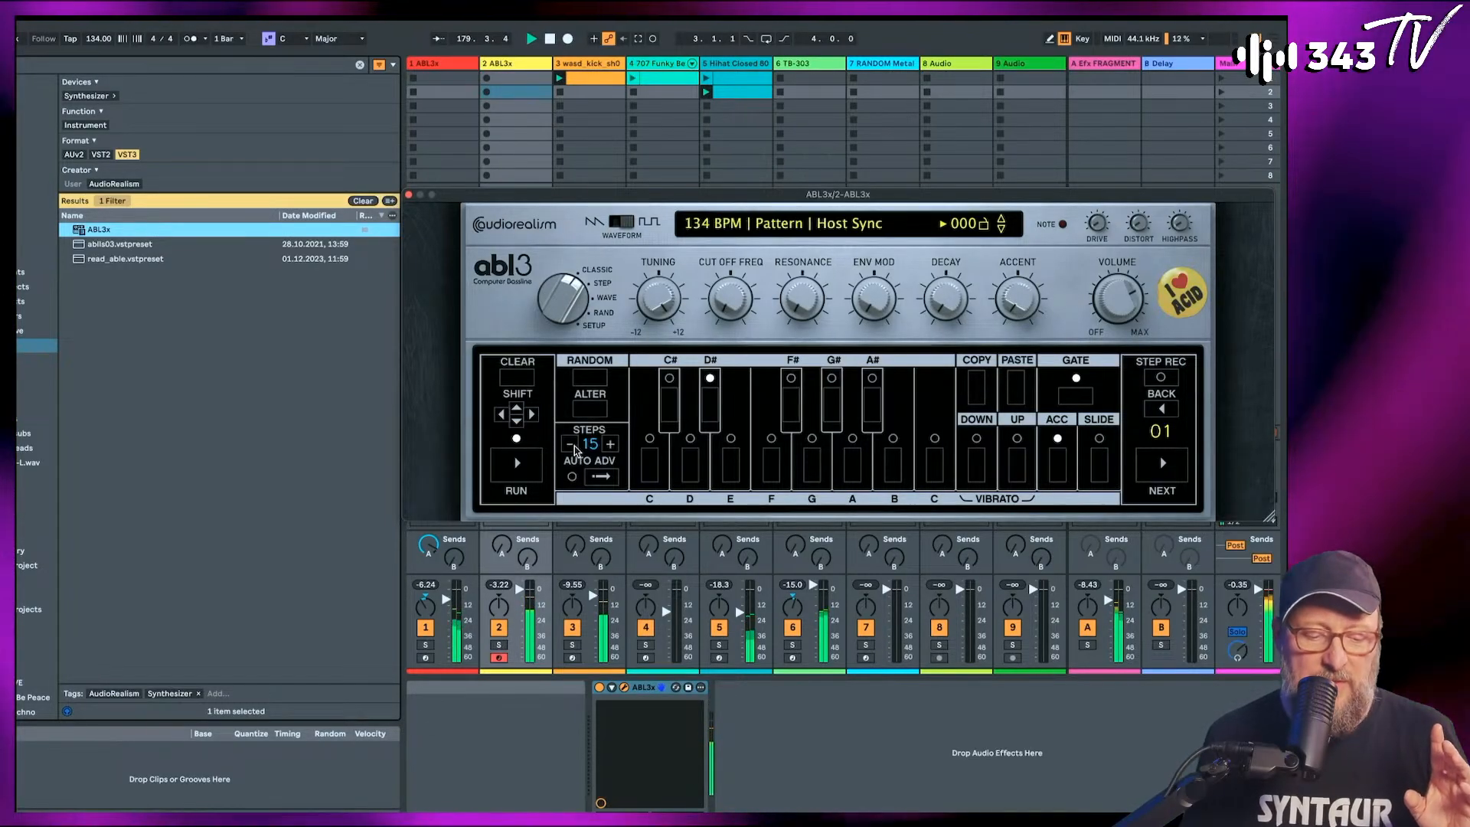
click(571, 444)
click(572, 445)
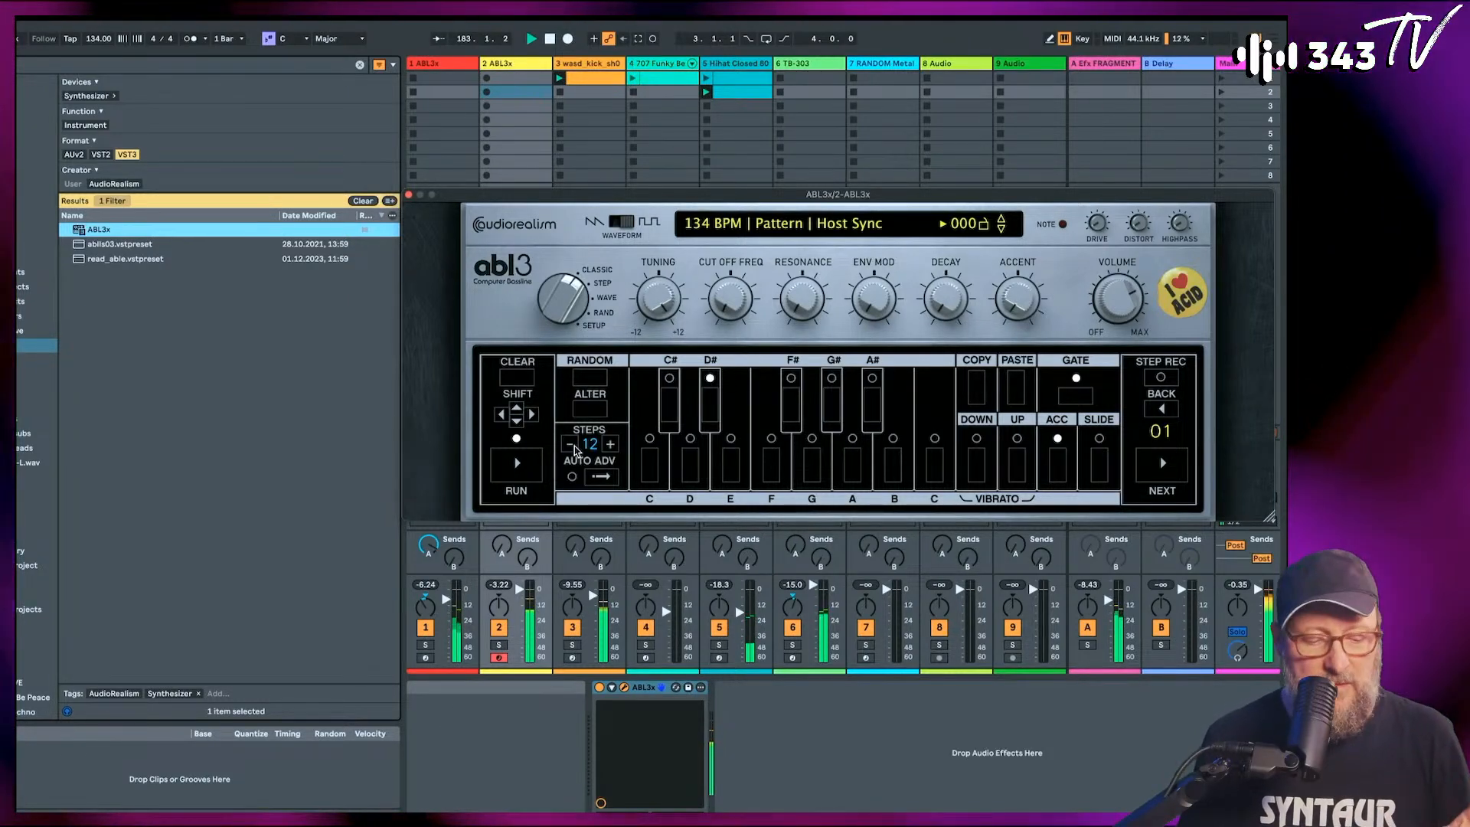
click(572, 445)
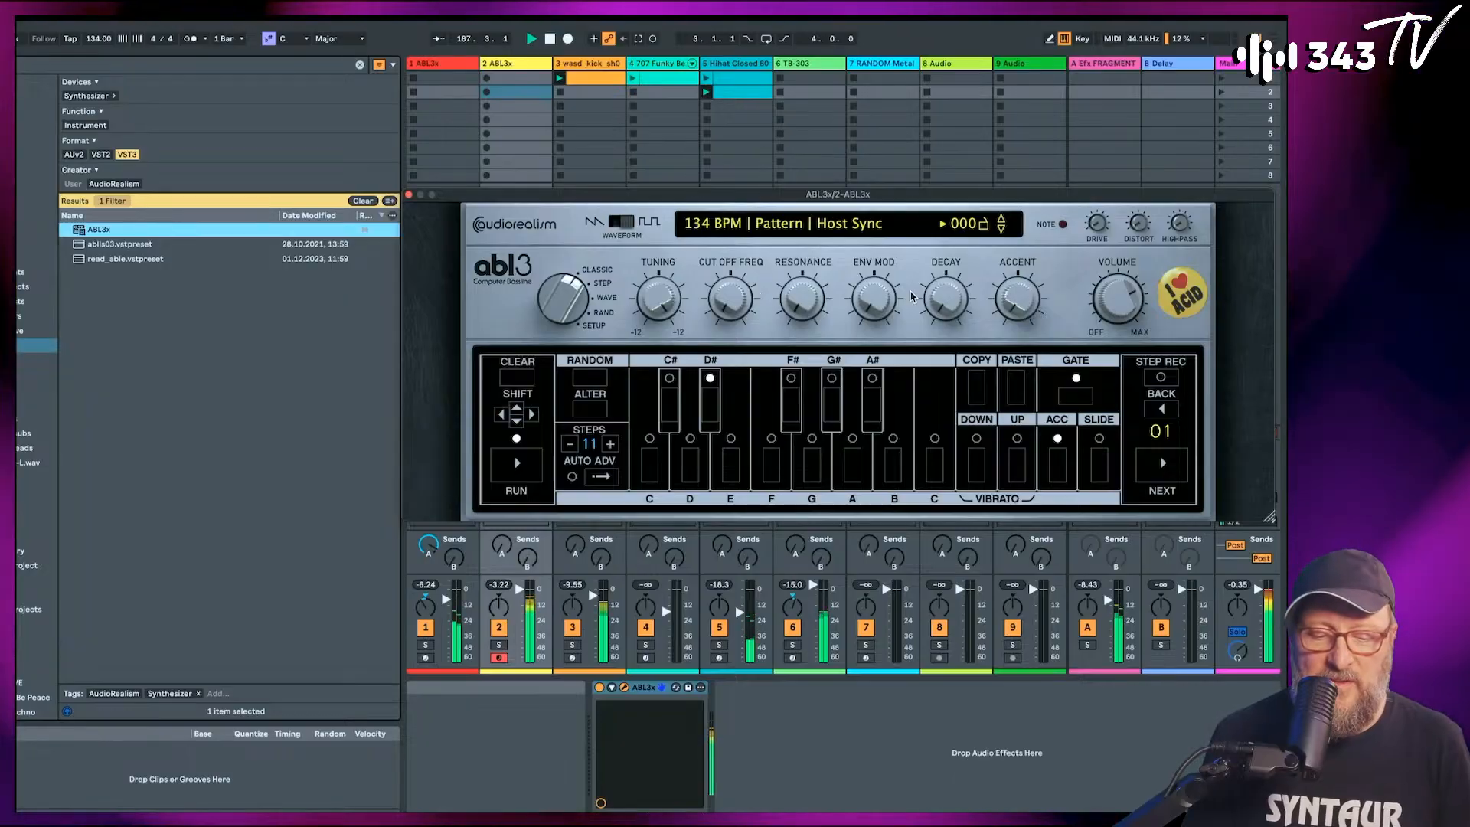
drag(887, 297, 894, 201)
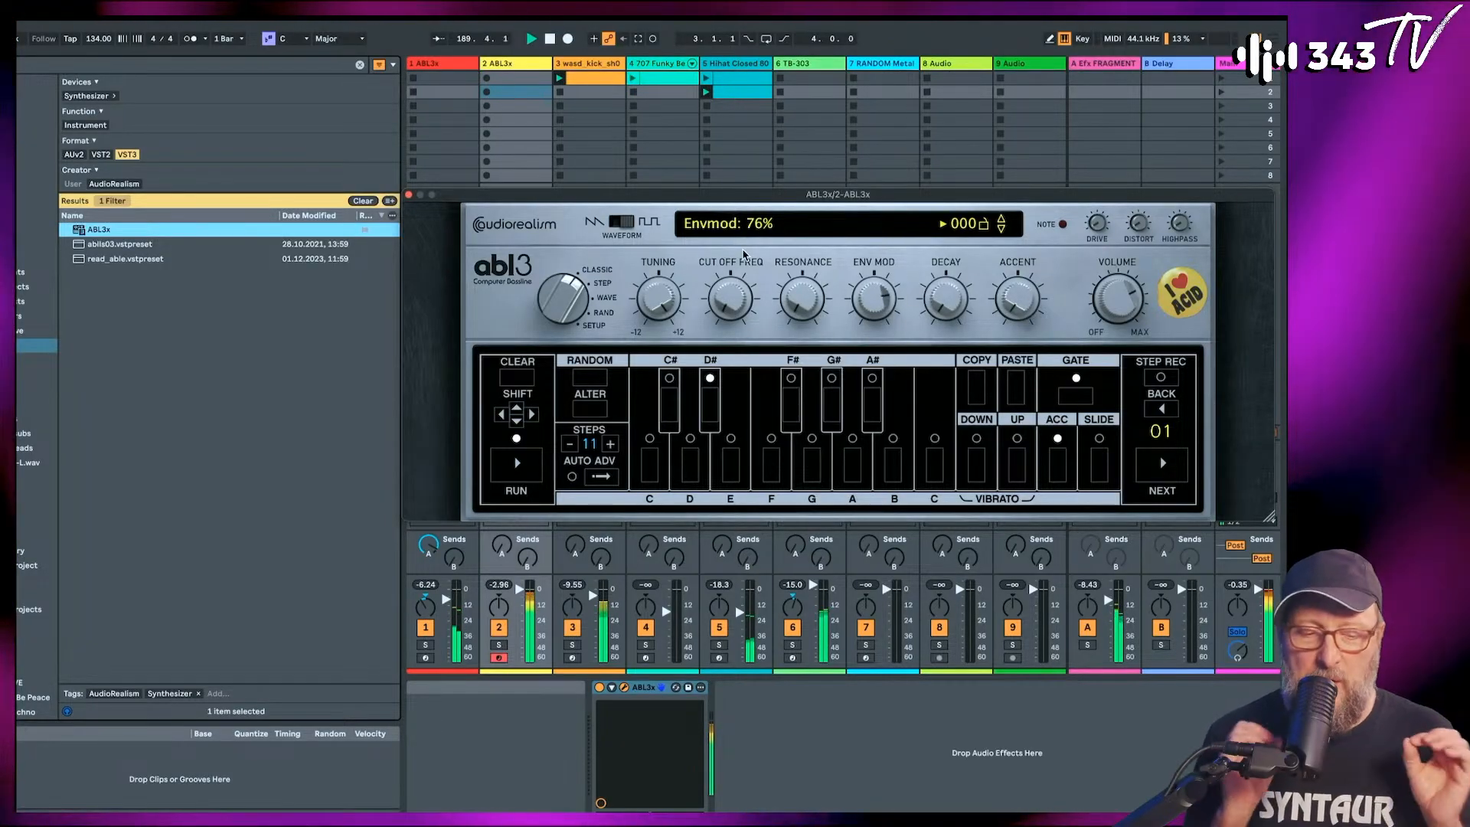
Enable VCO Vibrato in the new ABL3x and switch its emulation engine to ABL3.2.
click(687, 229)
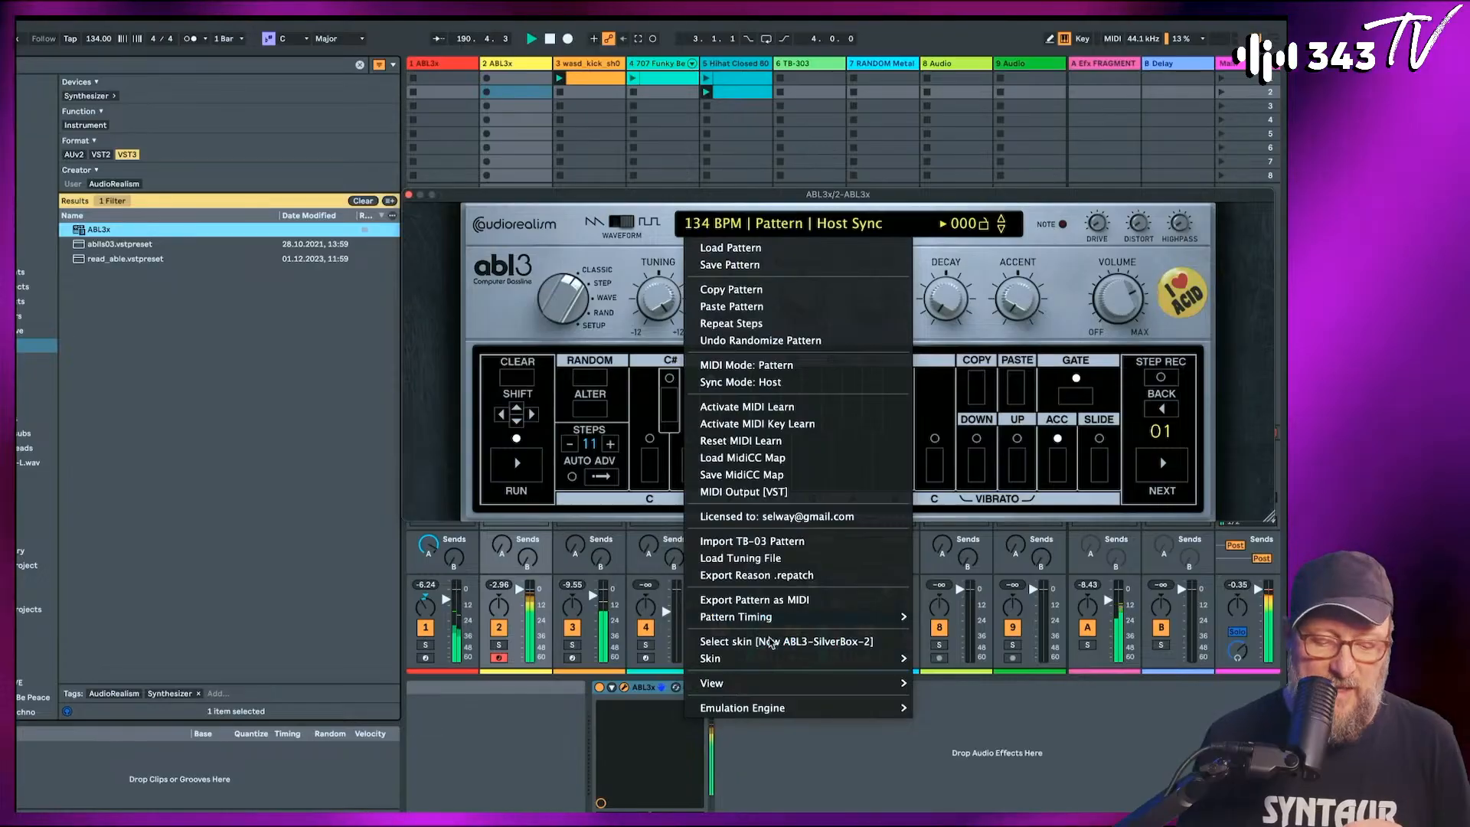
mouse_move(781, 710)
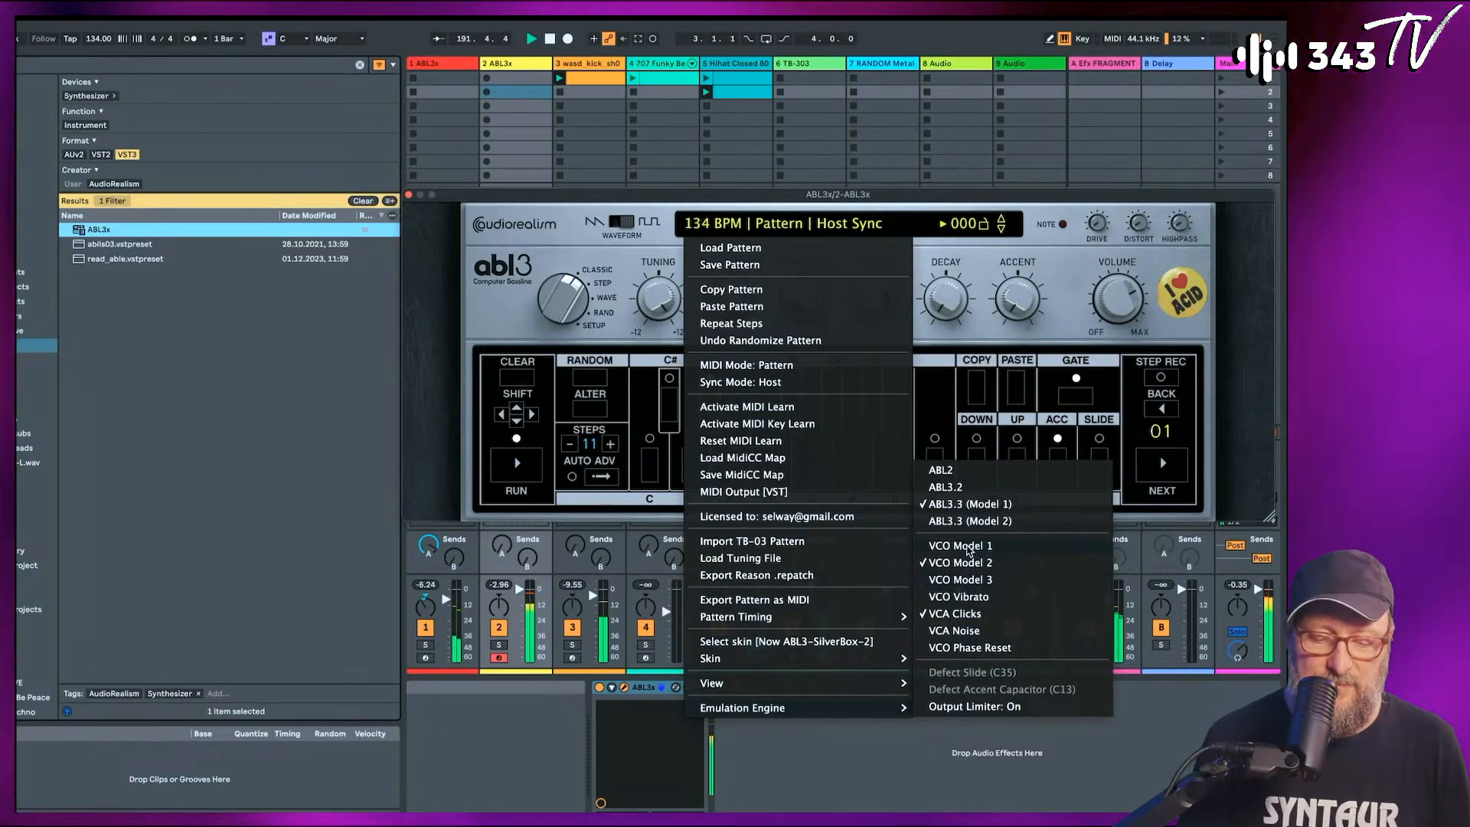
click(964, 596)
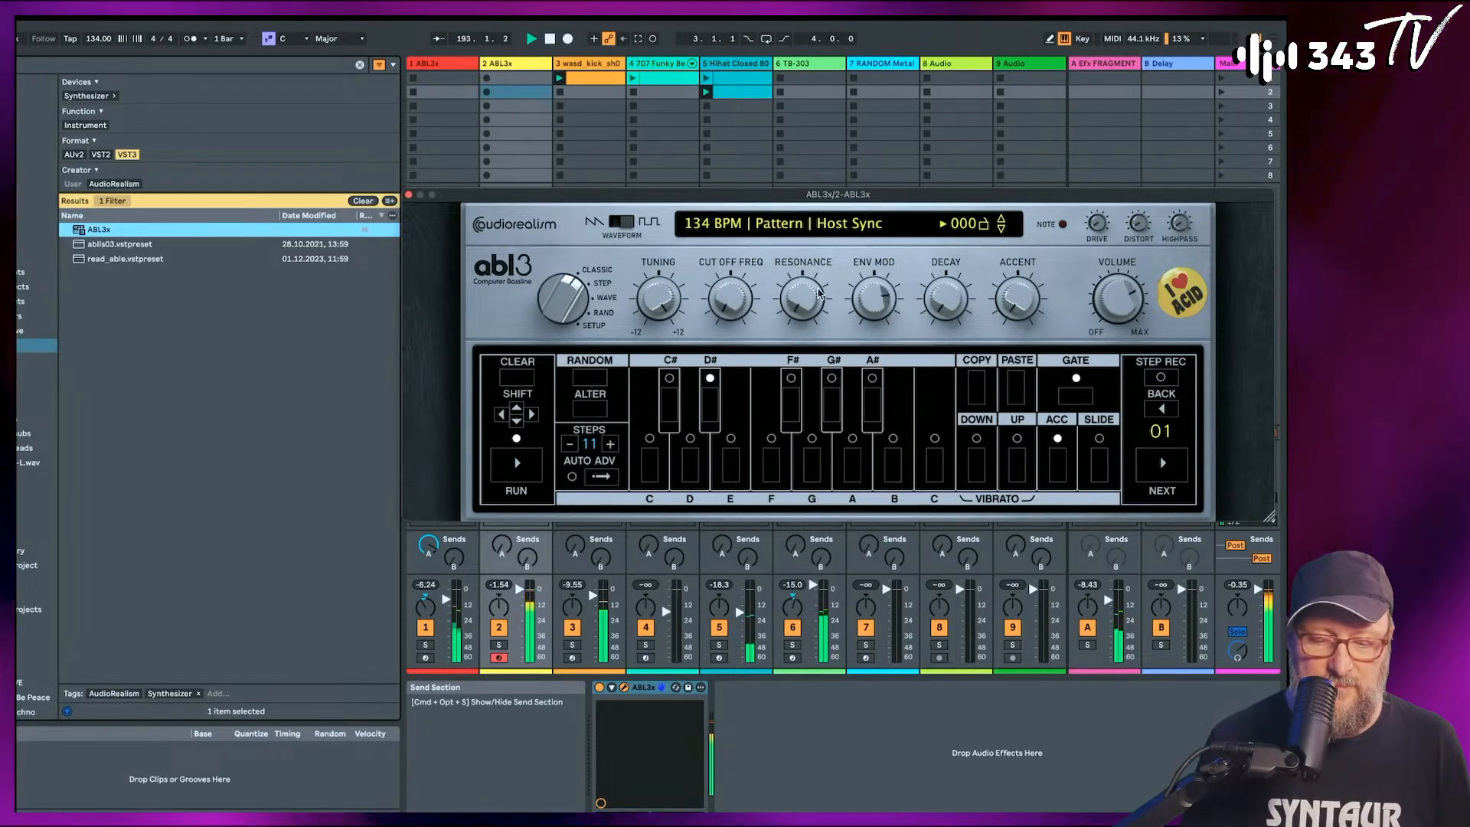
click(787, 230)
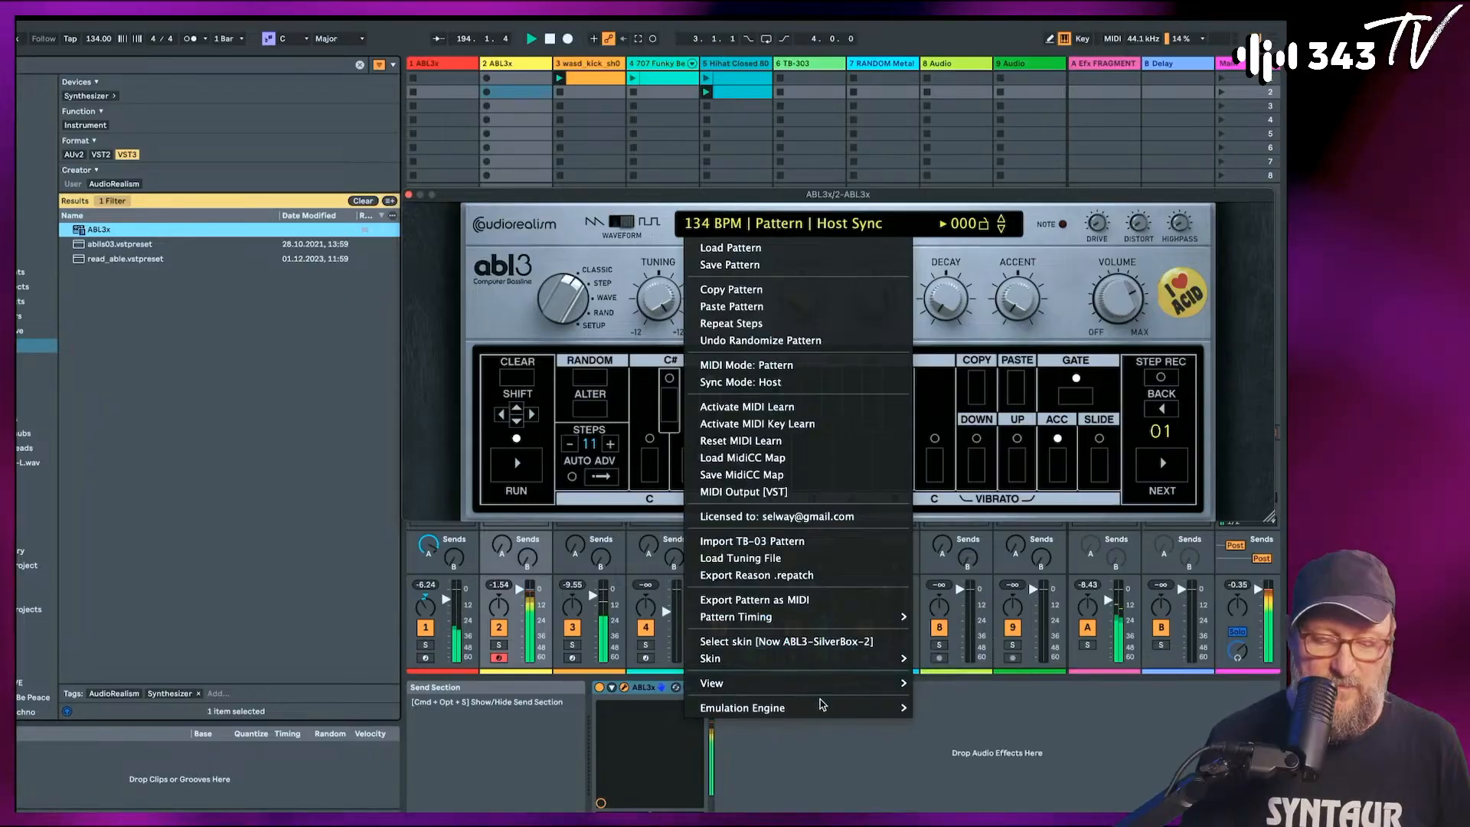
mouse_move(843, 707)
click(997, 488)
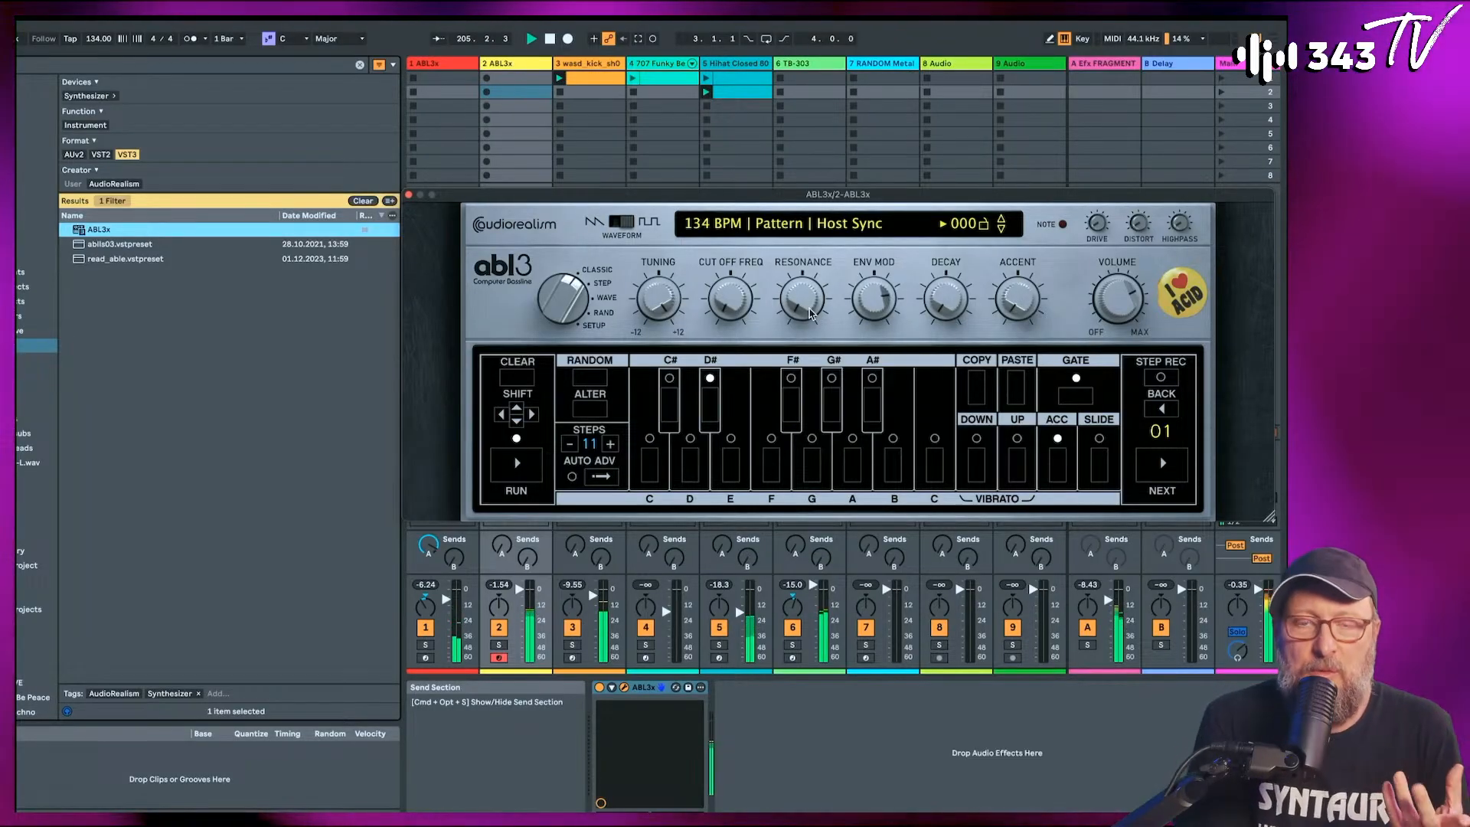
Set the second ABL3x's Decay to 0%, Accent to 45%, Volume to 58% and Cutoff to 41%.
drag(731, 301, 740, 291)
drag(946, 301, 923, 317)
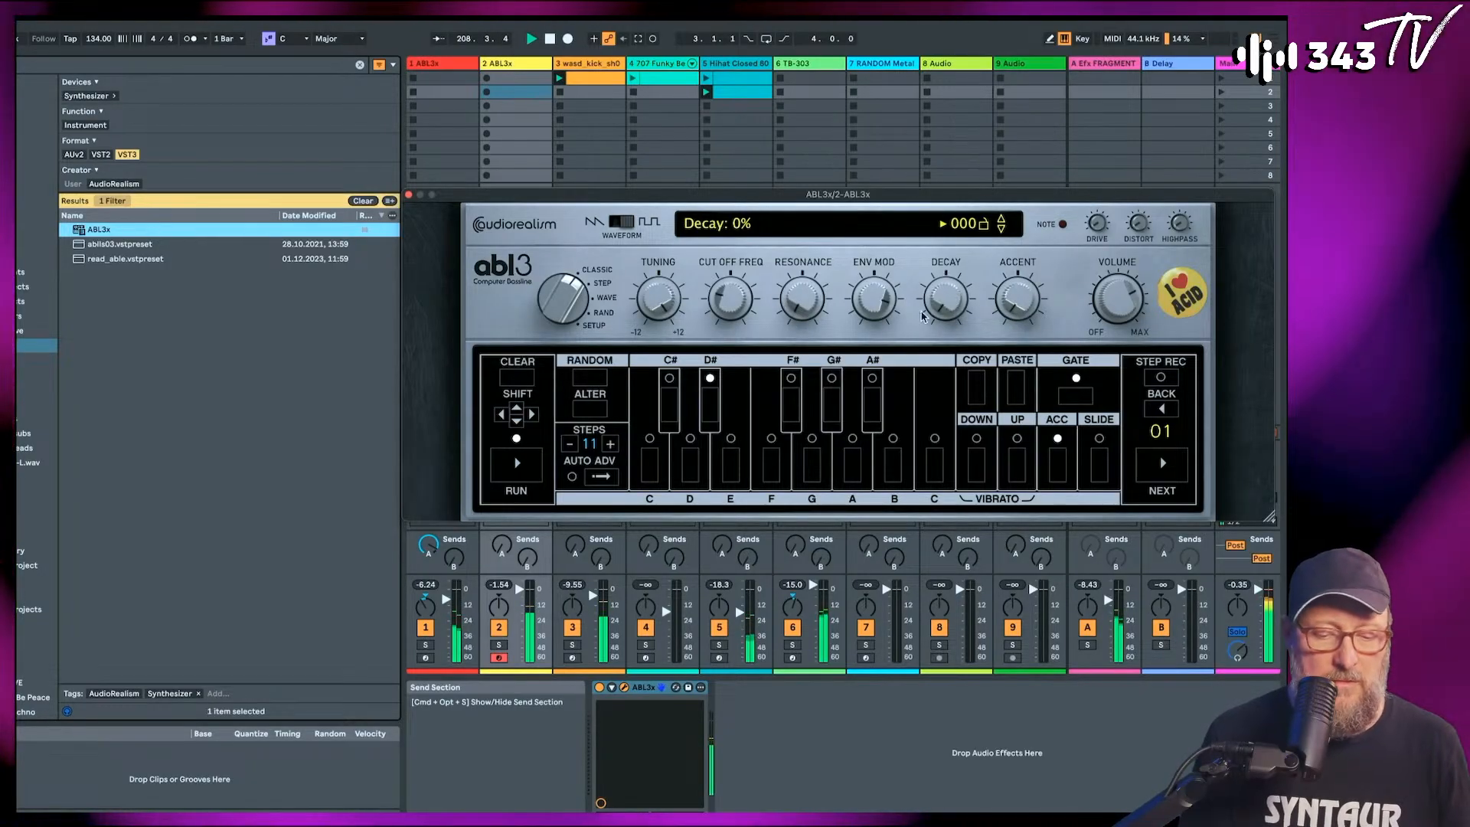
drag(1018, 302, 1021, 285)
drag(1029, 187, 1022, 212)
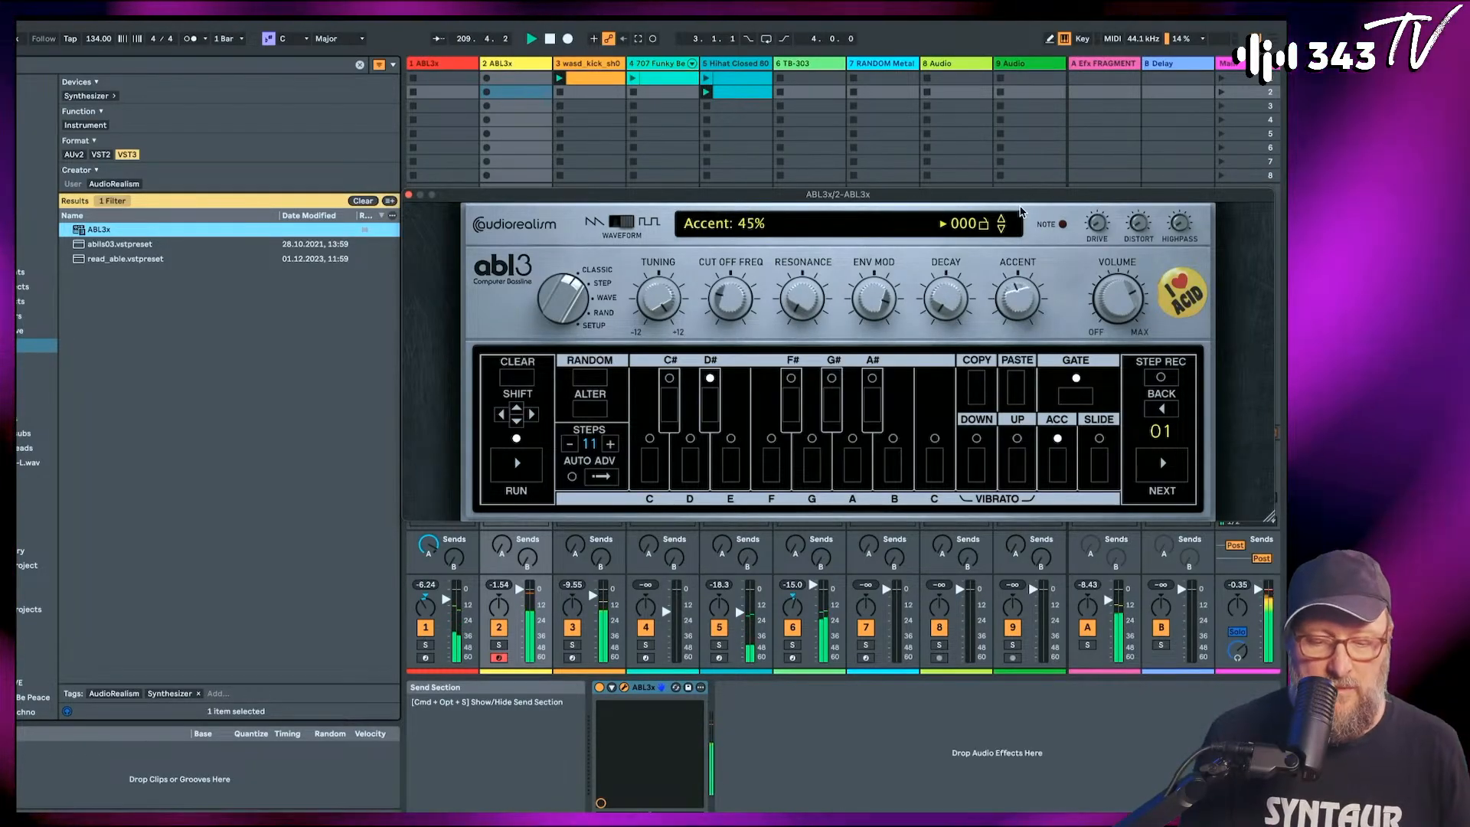
drag(1118, 297, 1119, 305)
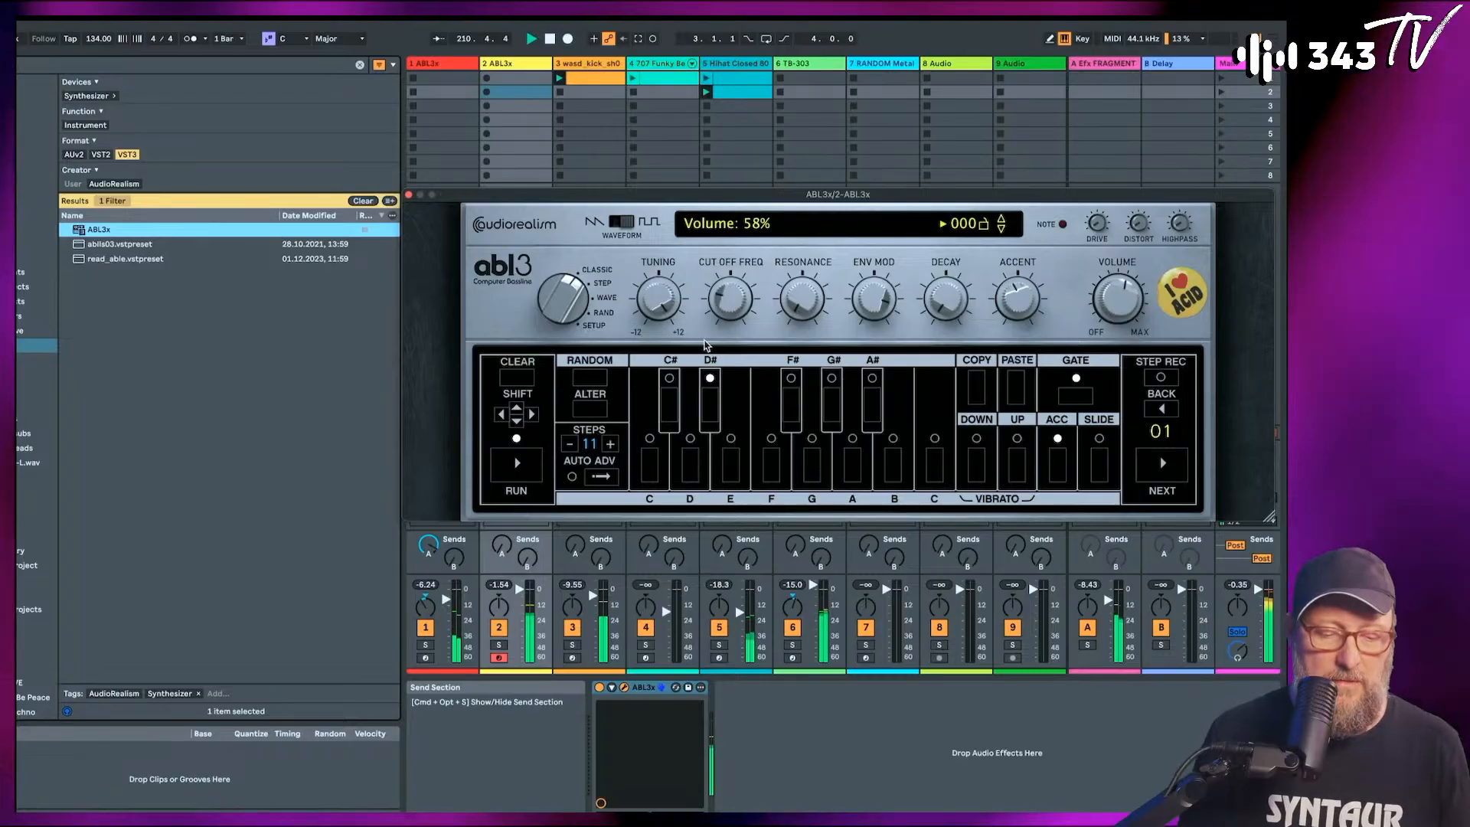
drag(728, 310, 730, 270)
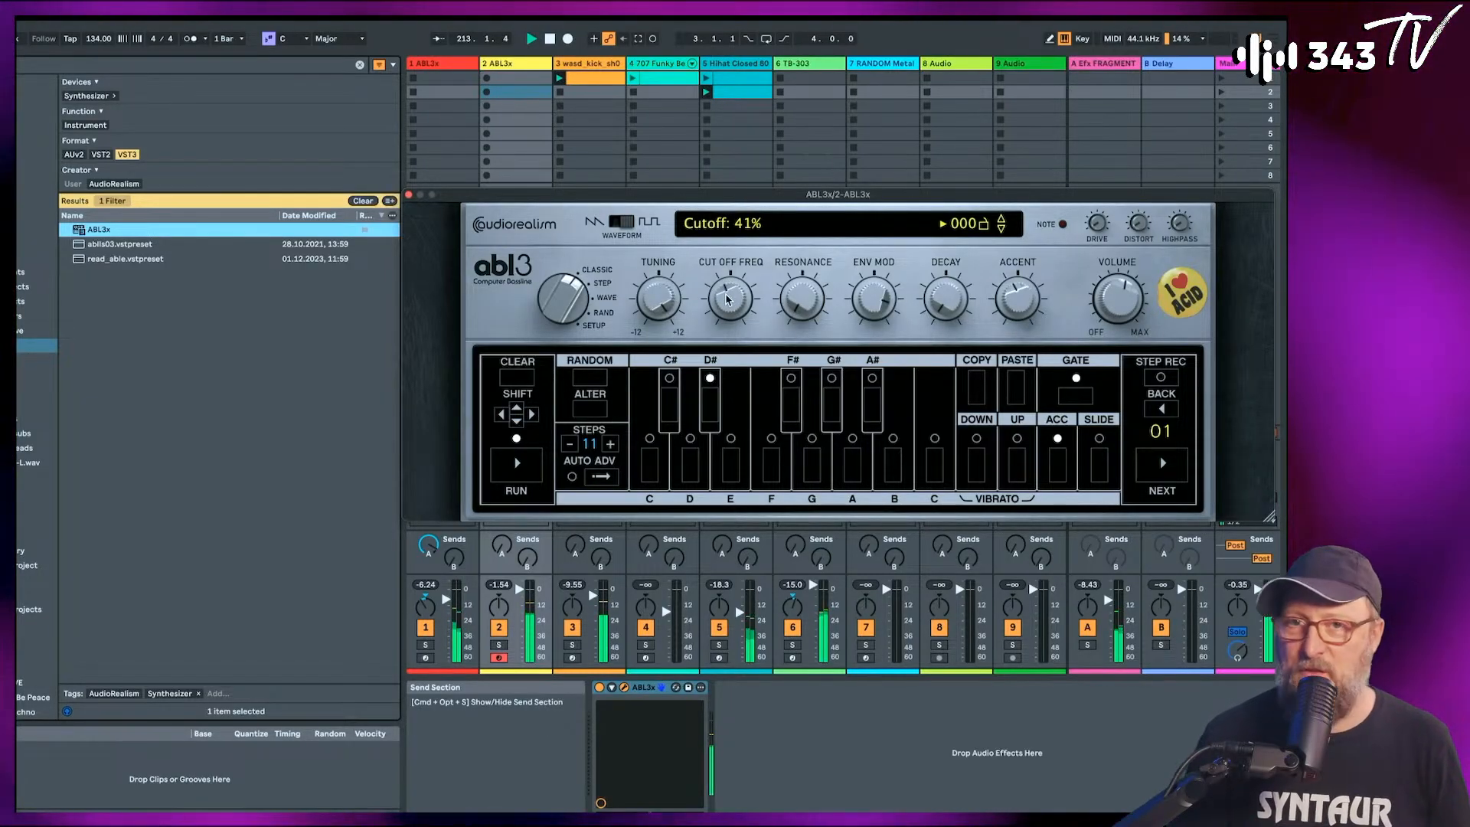
Compare the saw and square waveforms and set the ABL3x's emulation engine to VCO Model 3 after trying VCO Model 2.
click(613, 225)
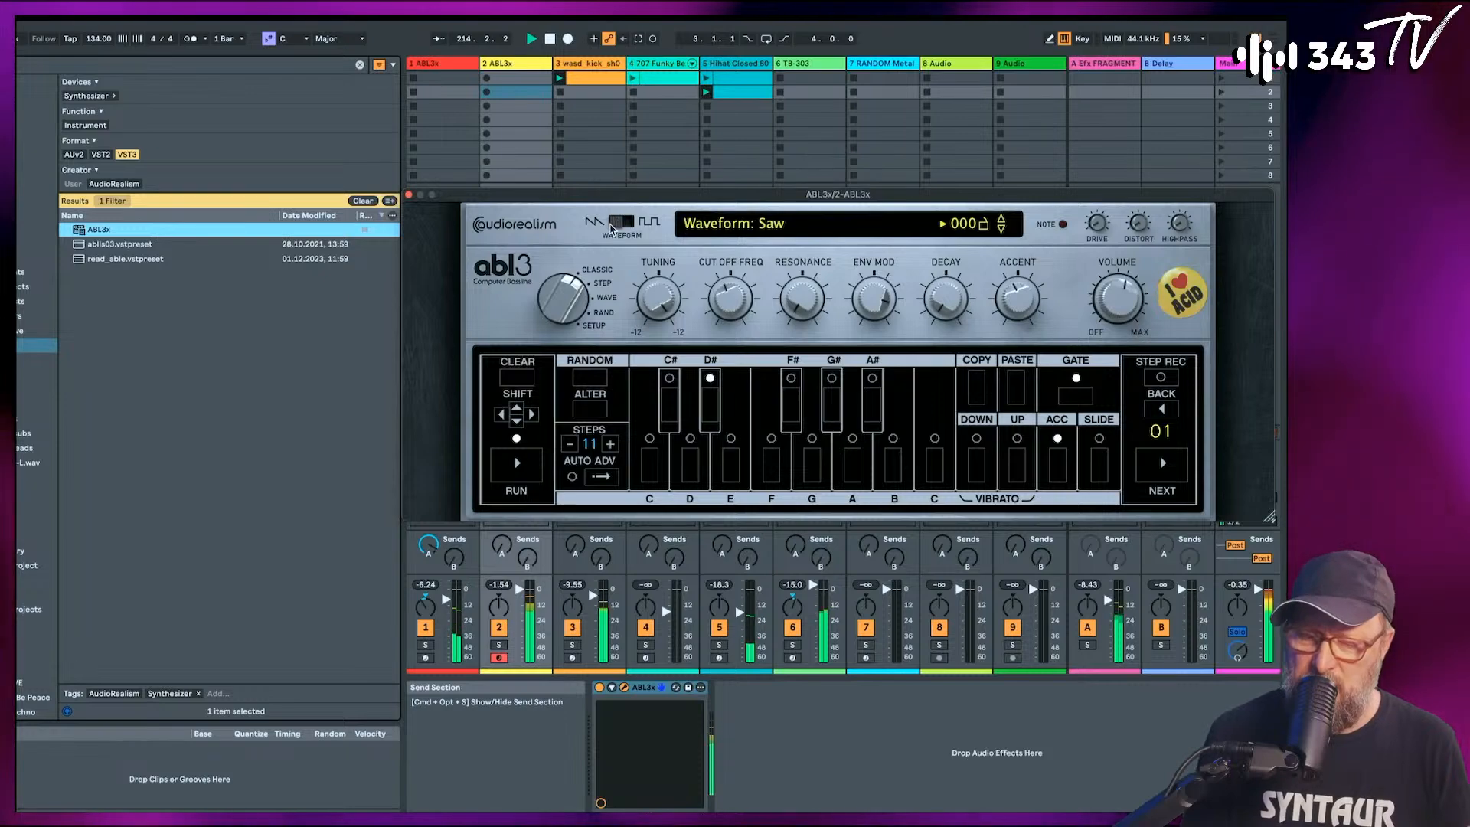
click(626, 227)
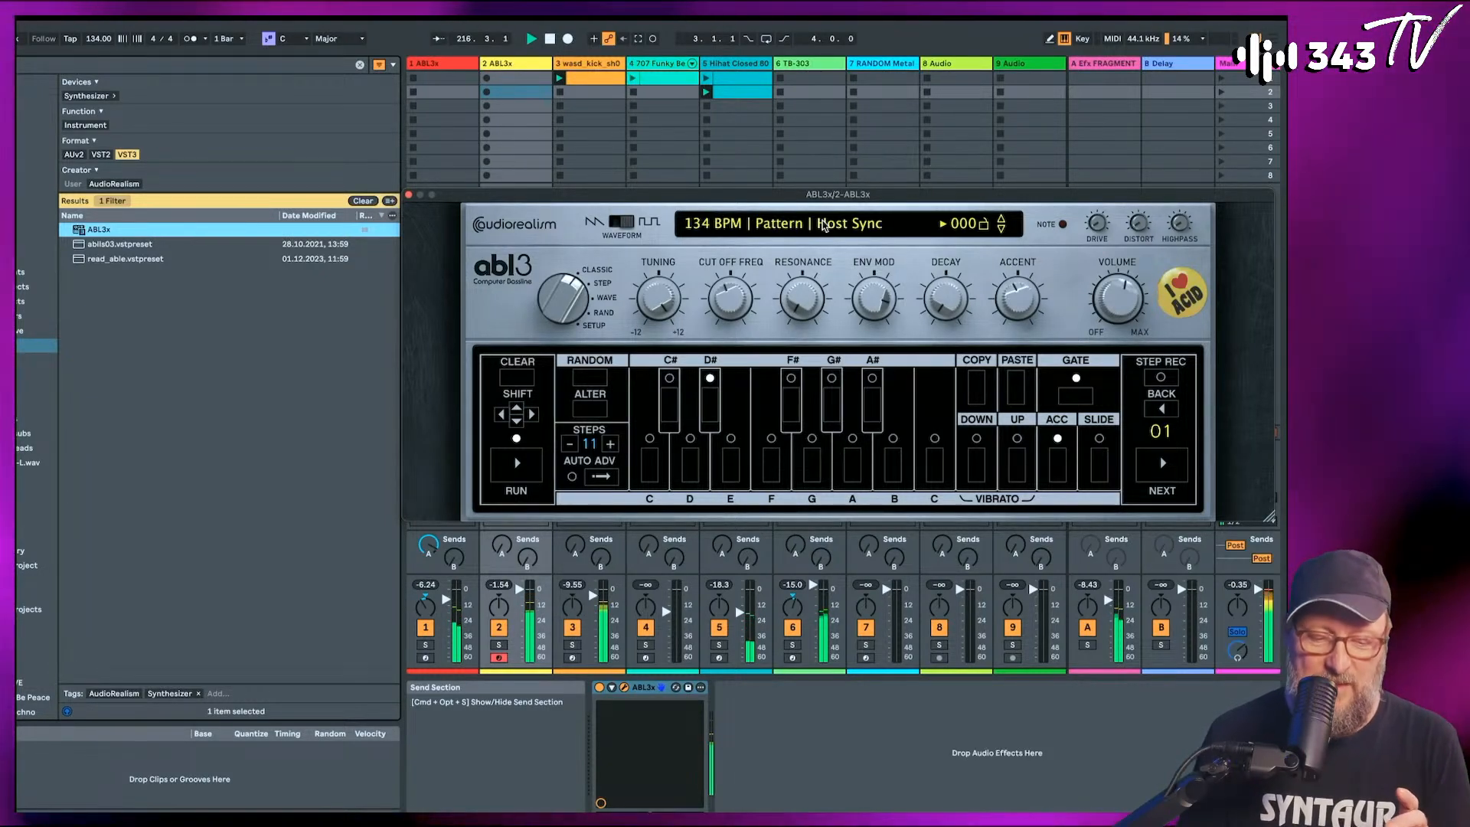
click(687, 232)
mouse_move(813, 712)
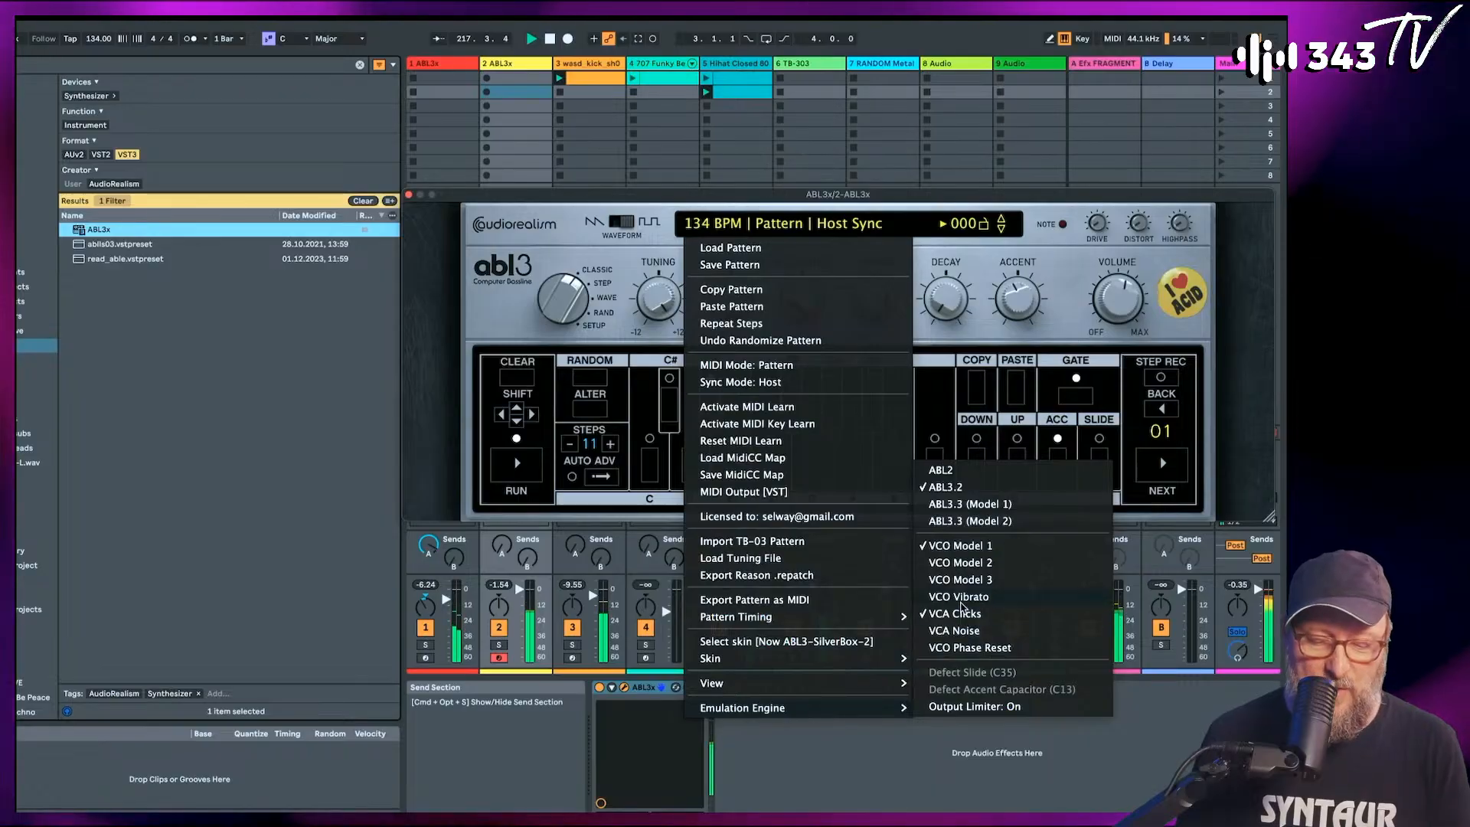
click(963, 612)
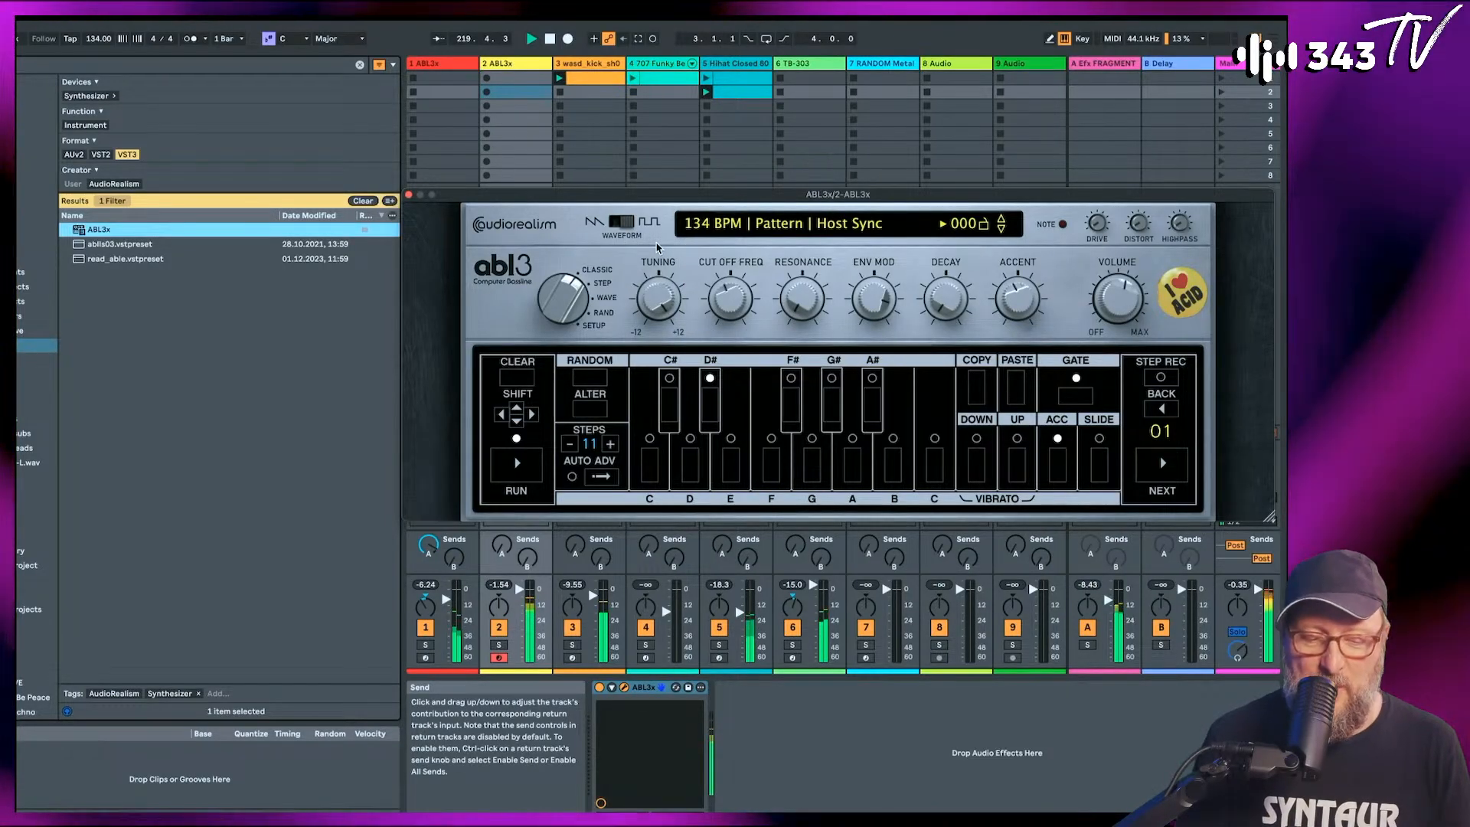
click(711, 221)
mouse_move(813, 707)
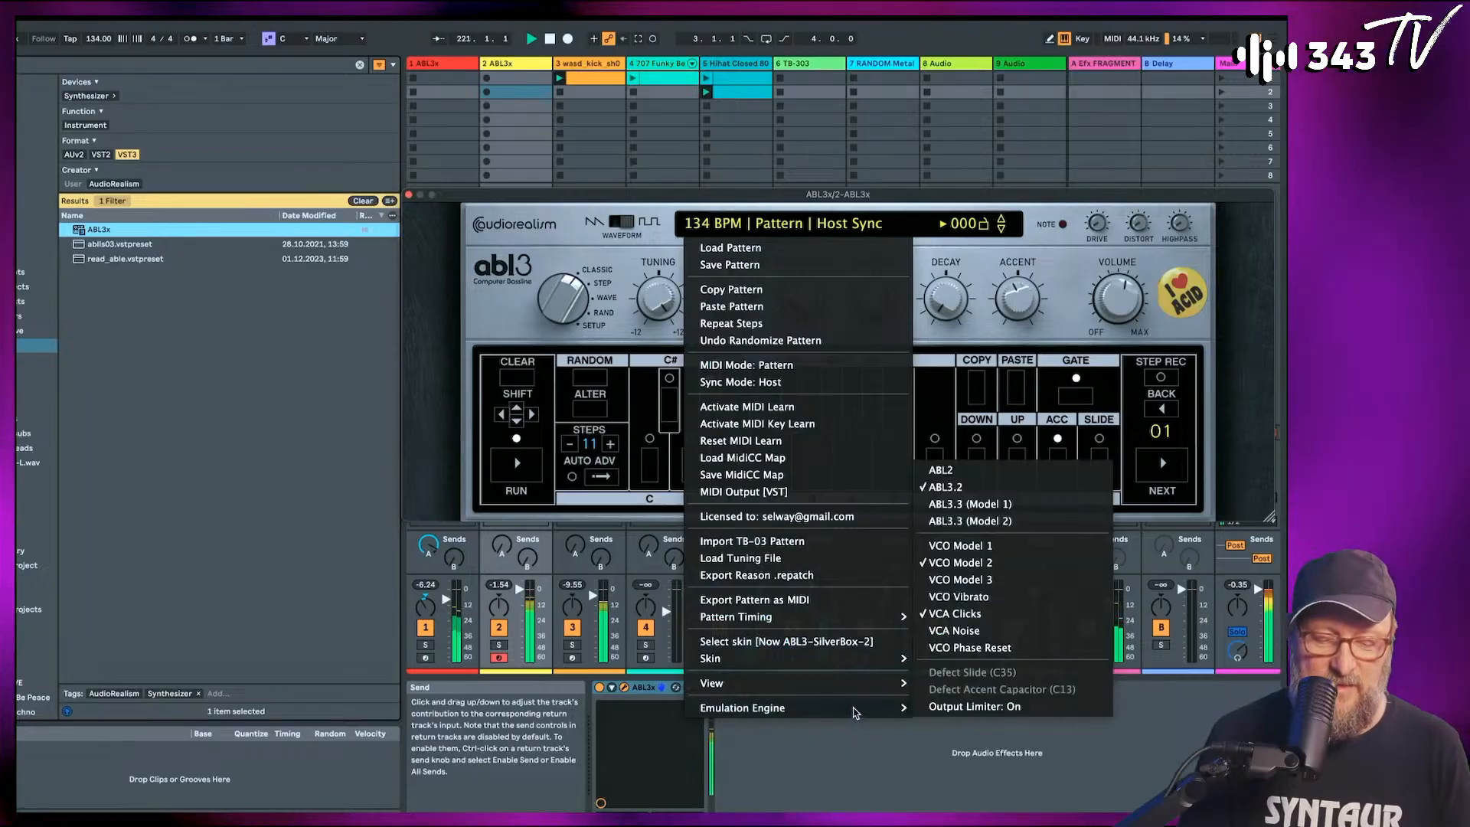
click(962, 582)
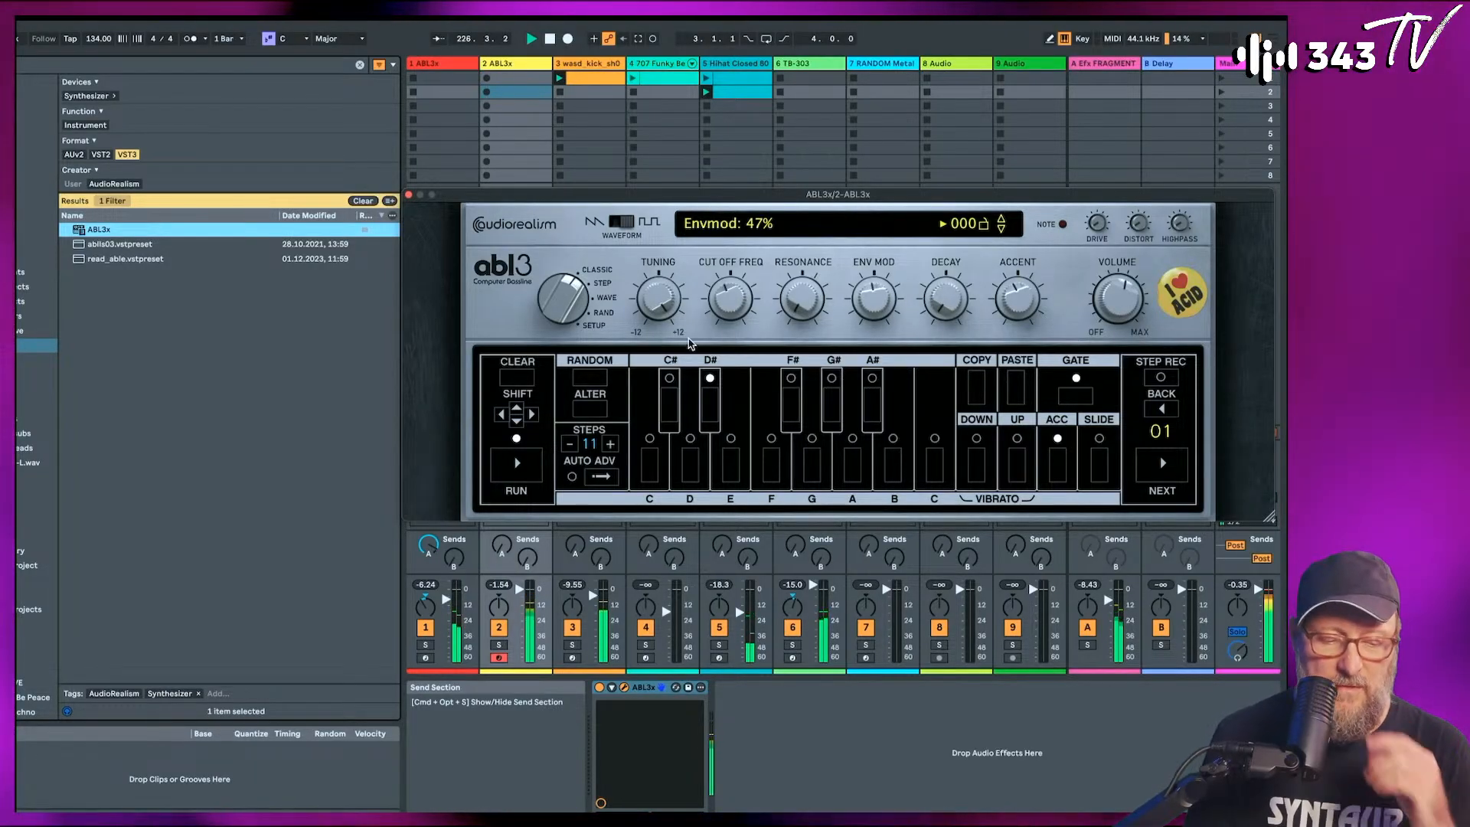
Apply a randomized pattern with Slide at 63% and G and A# added to the scale, and open Cutoff to 53%.
drag(576, 297, 586, 164)
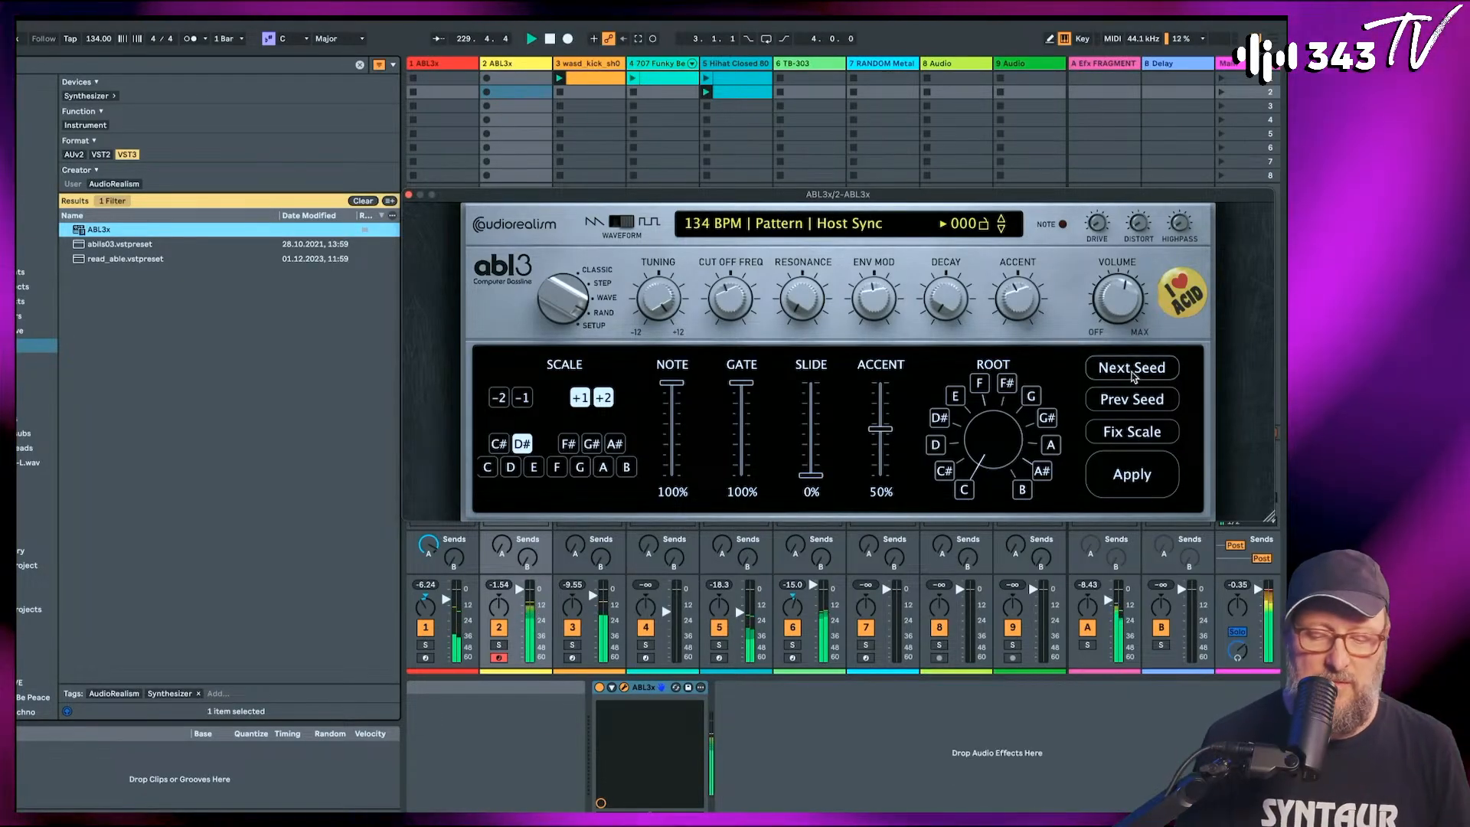
drag(729, 291, 730, 296)
drag(811, 474, 809, 442)
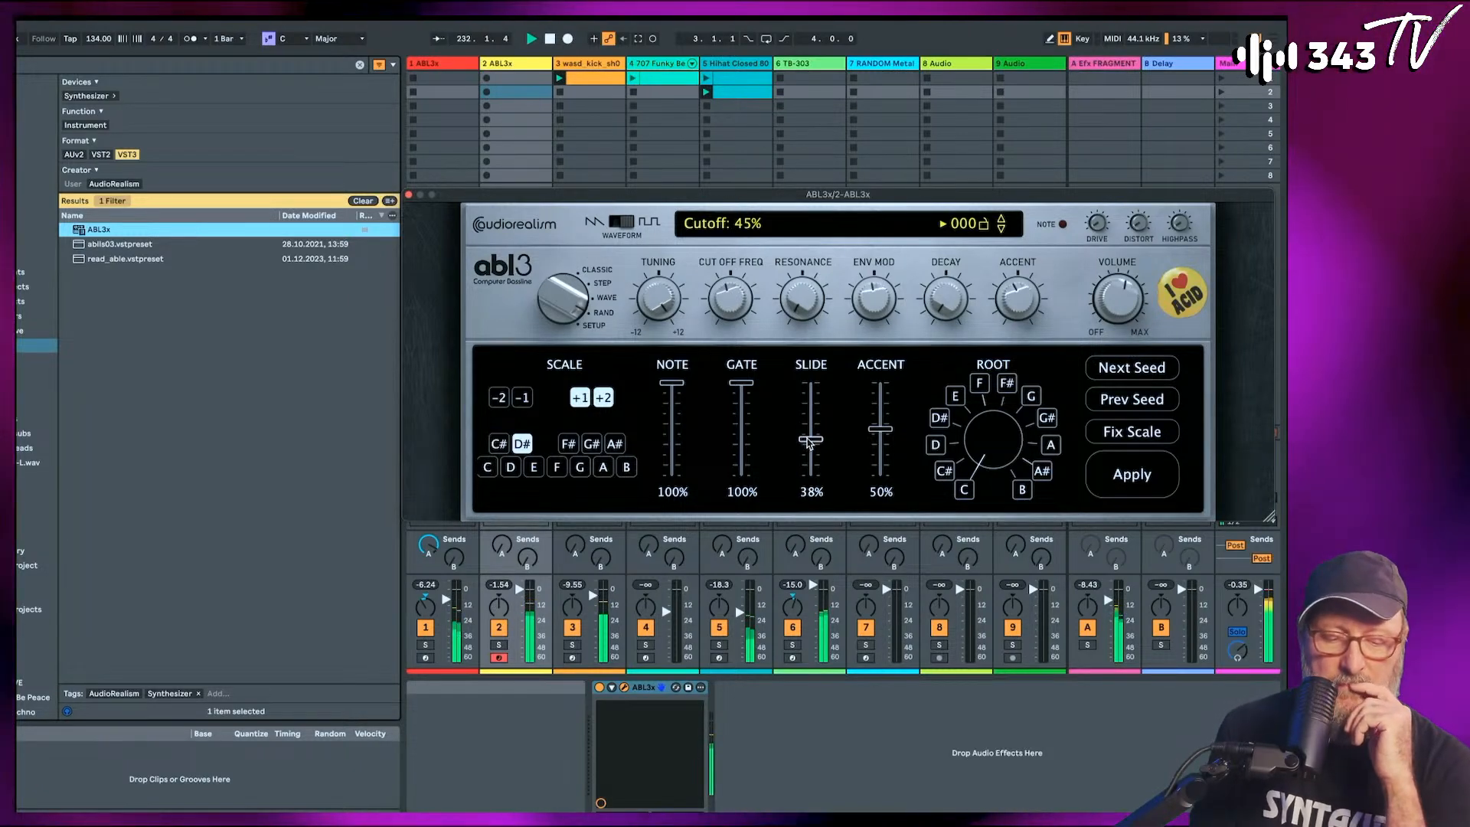
click(1108, 481)
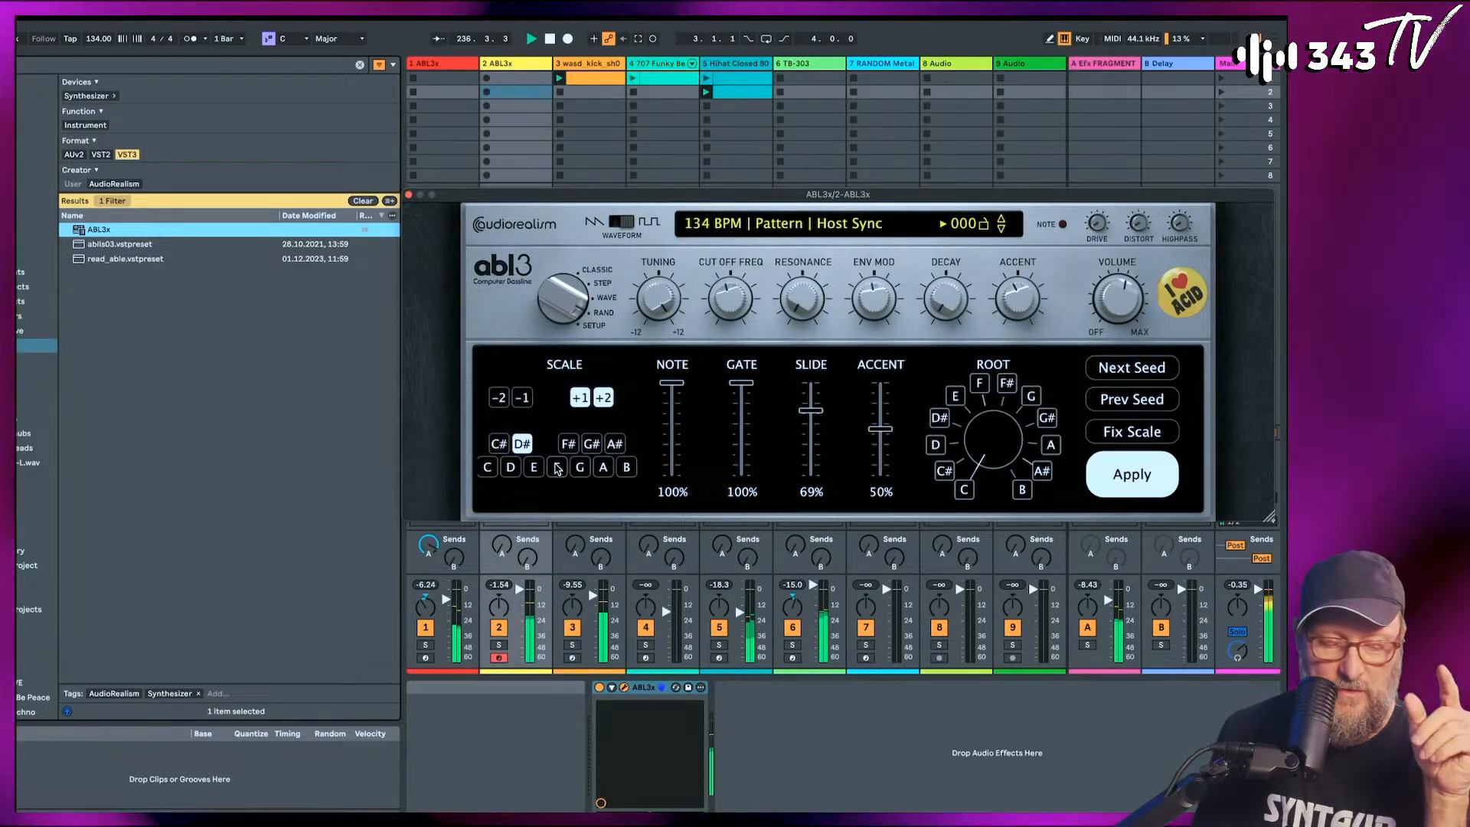
click(581, 468)
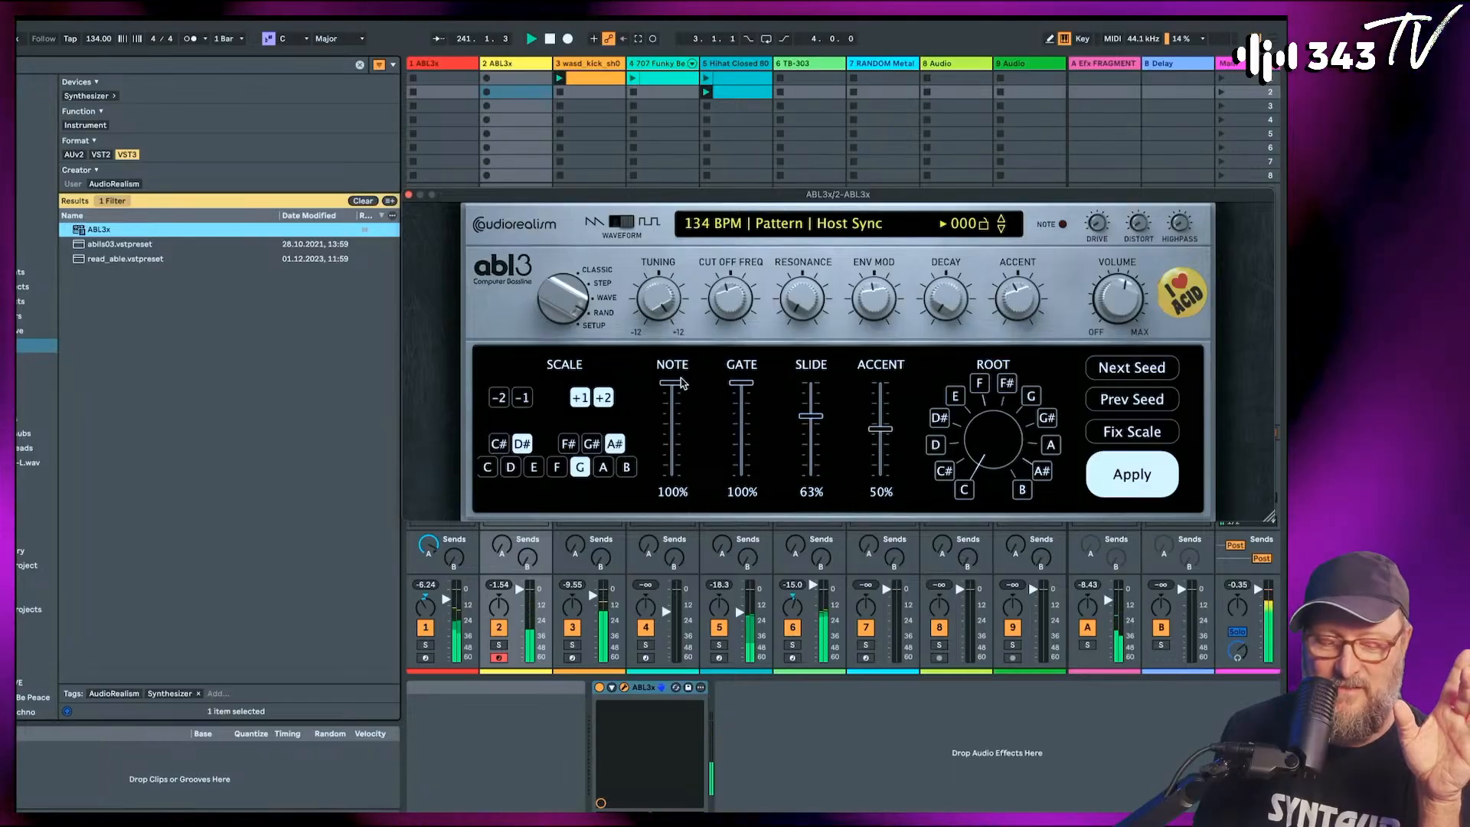
drag(733, 300, 734, 284)
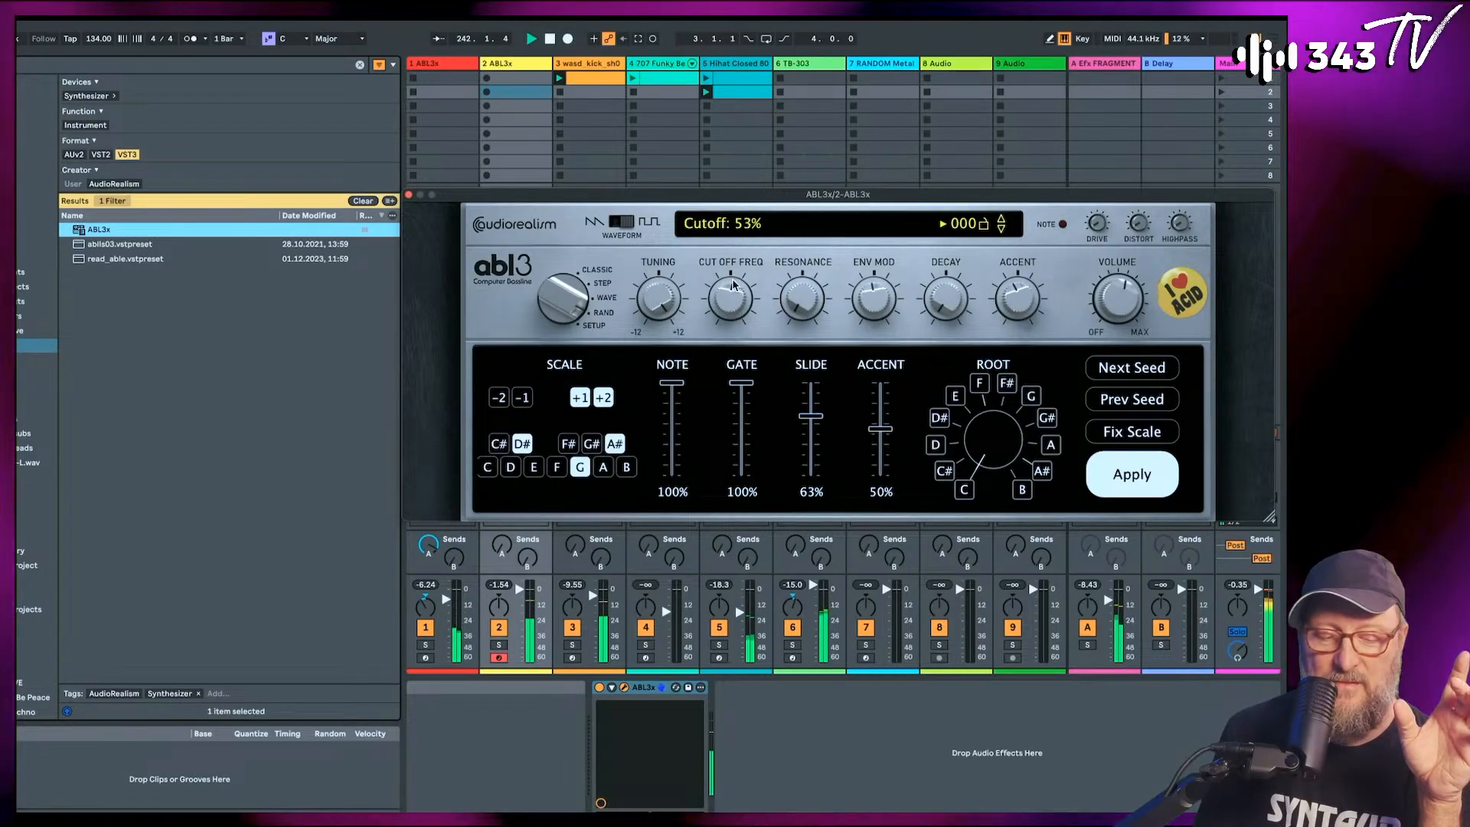
drag(897, 300, 885, 281)
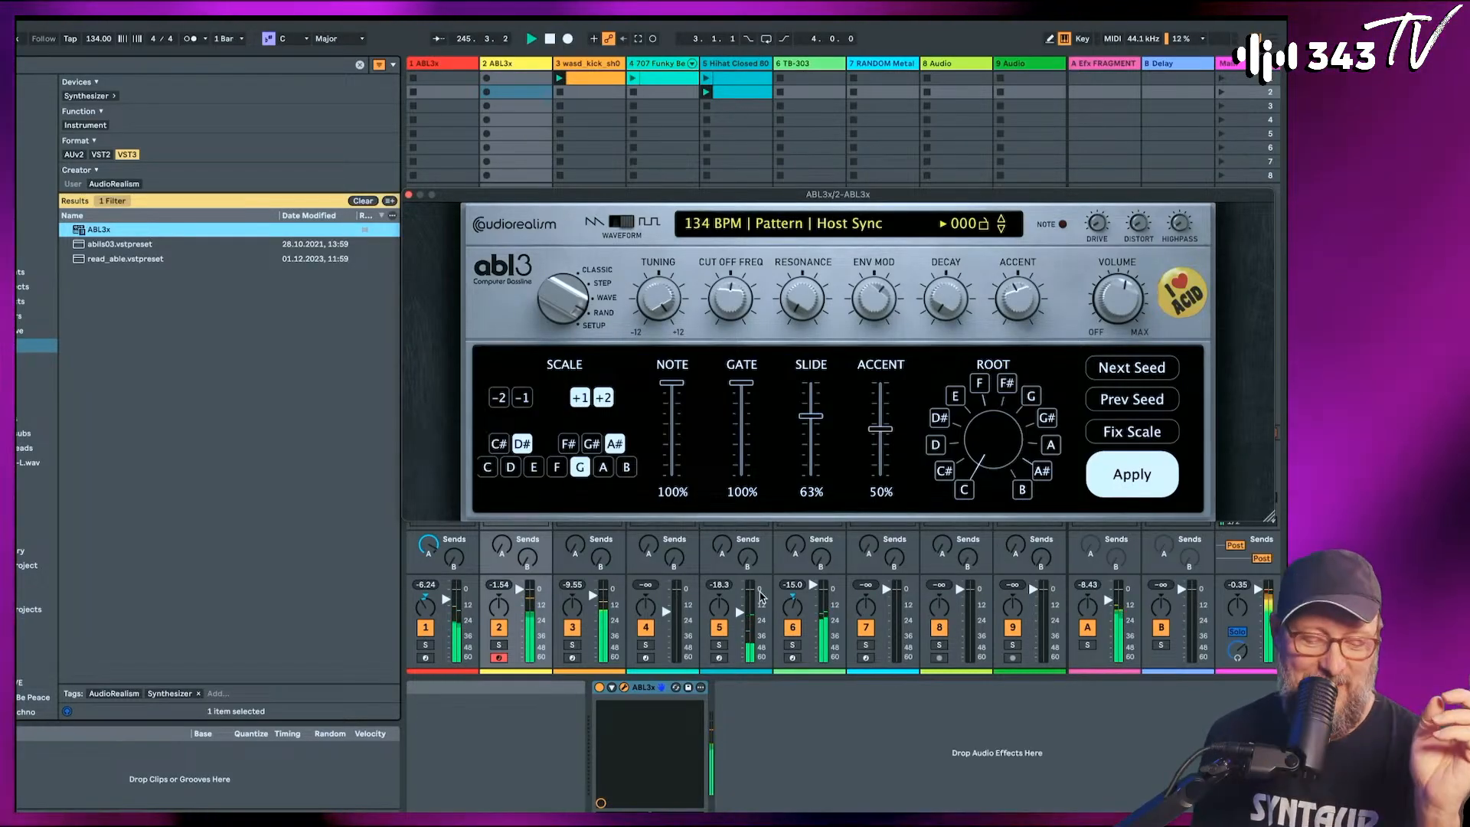
Stop the kick and hi-hat clips and mute the TB-303 track.
click(560, 93)
click(705, 107)
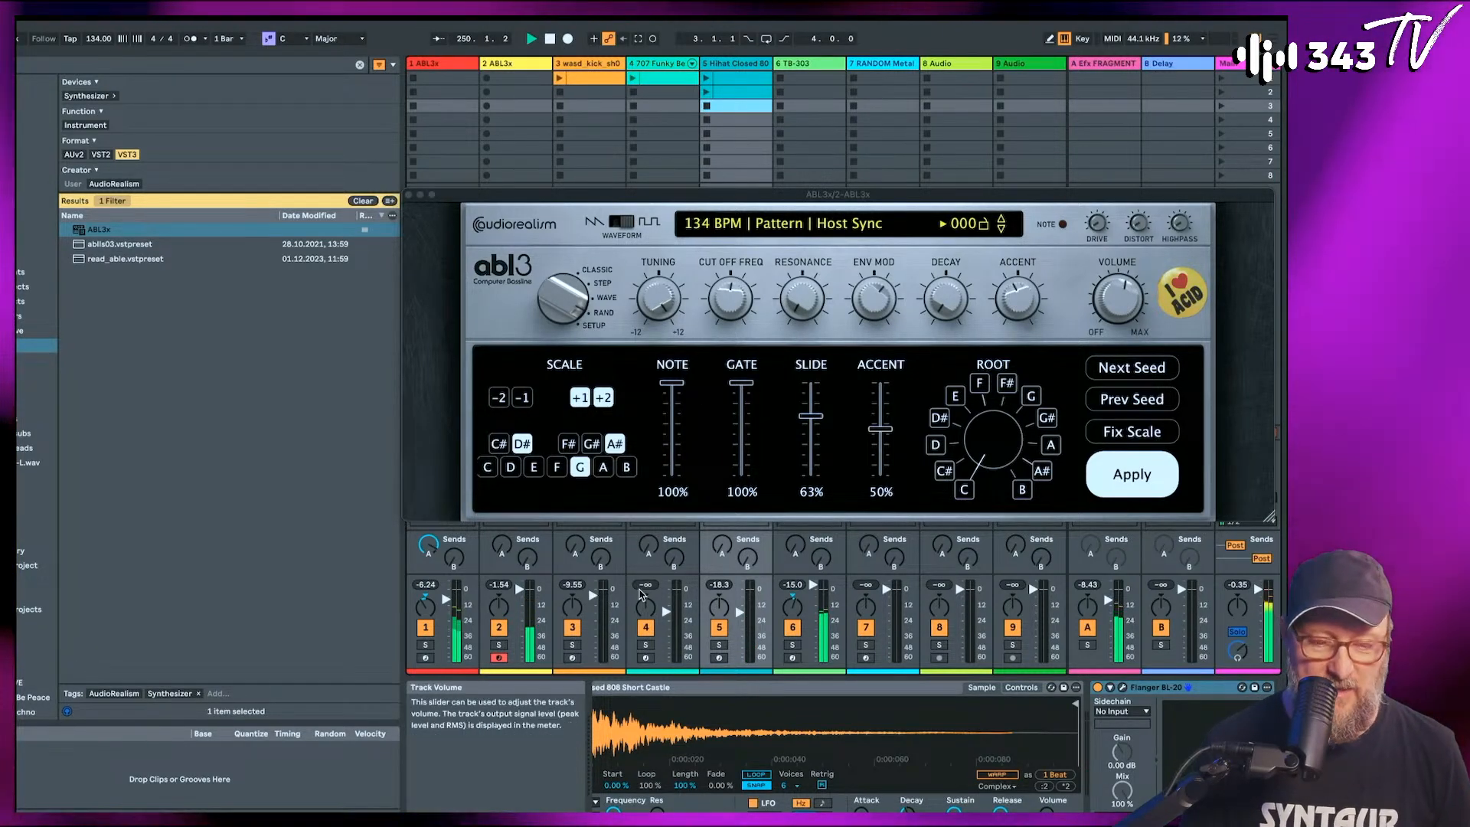
click(792, 627)
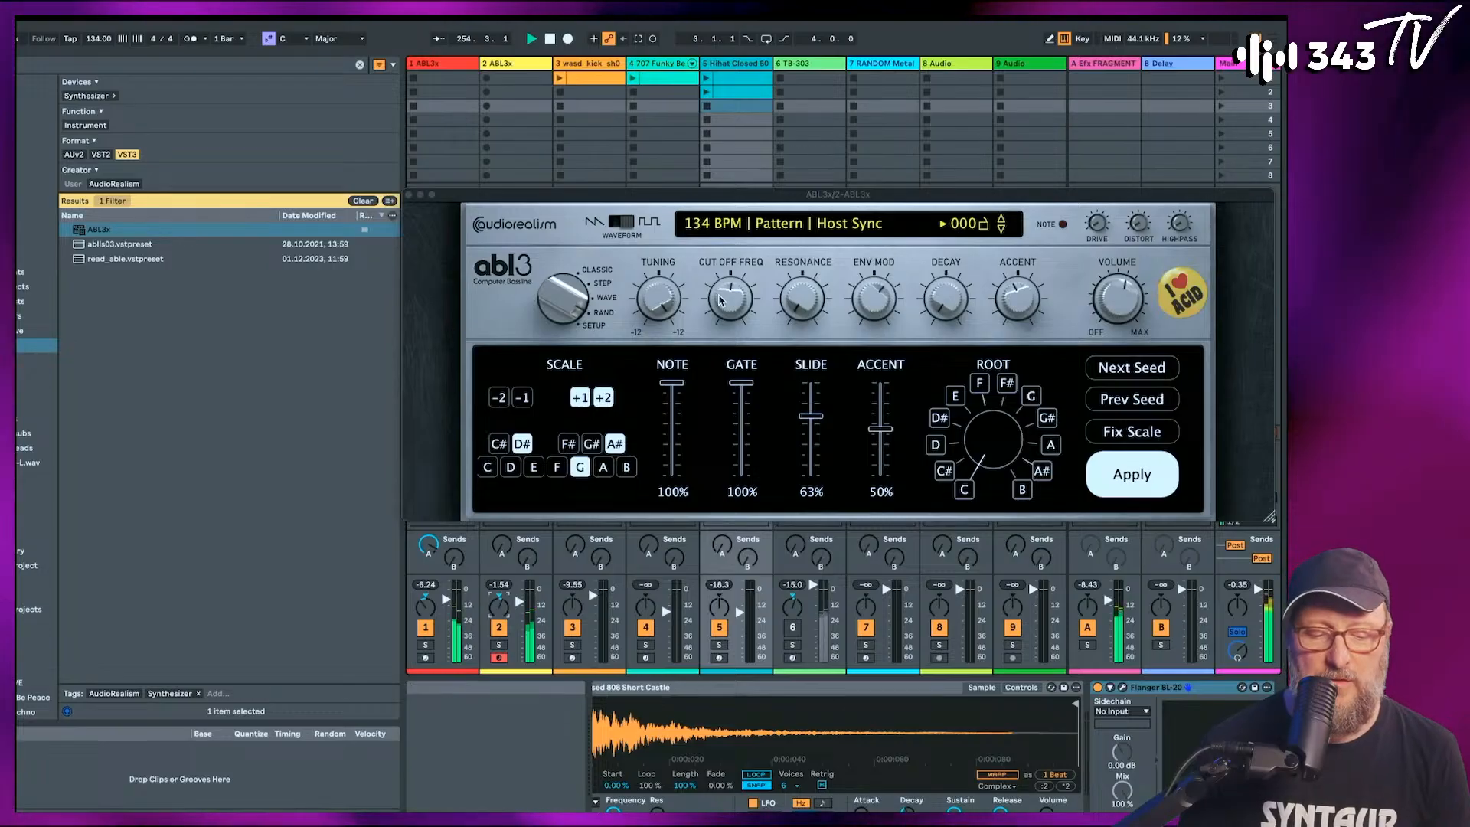
Raise the second ABL3x's cutoff and resonance and set its randomizer to 69% Note, 42% Gate and 94% Slide.
drag(730, 298, 731, 234)
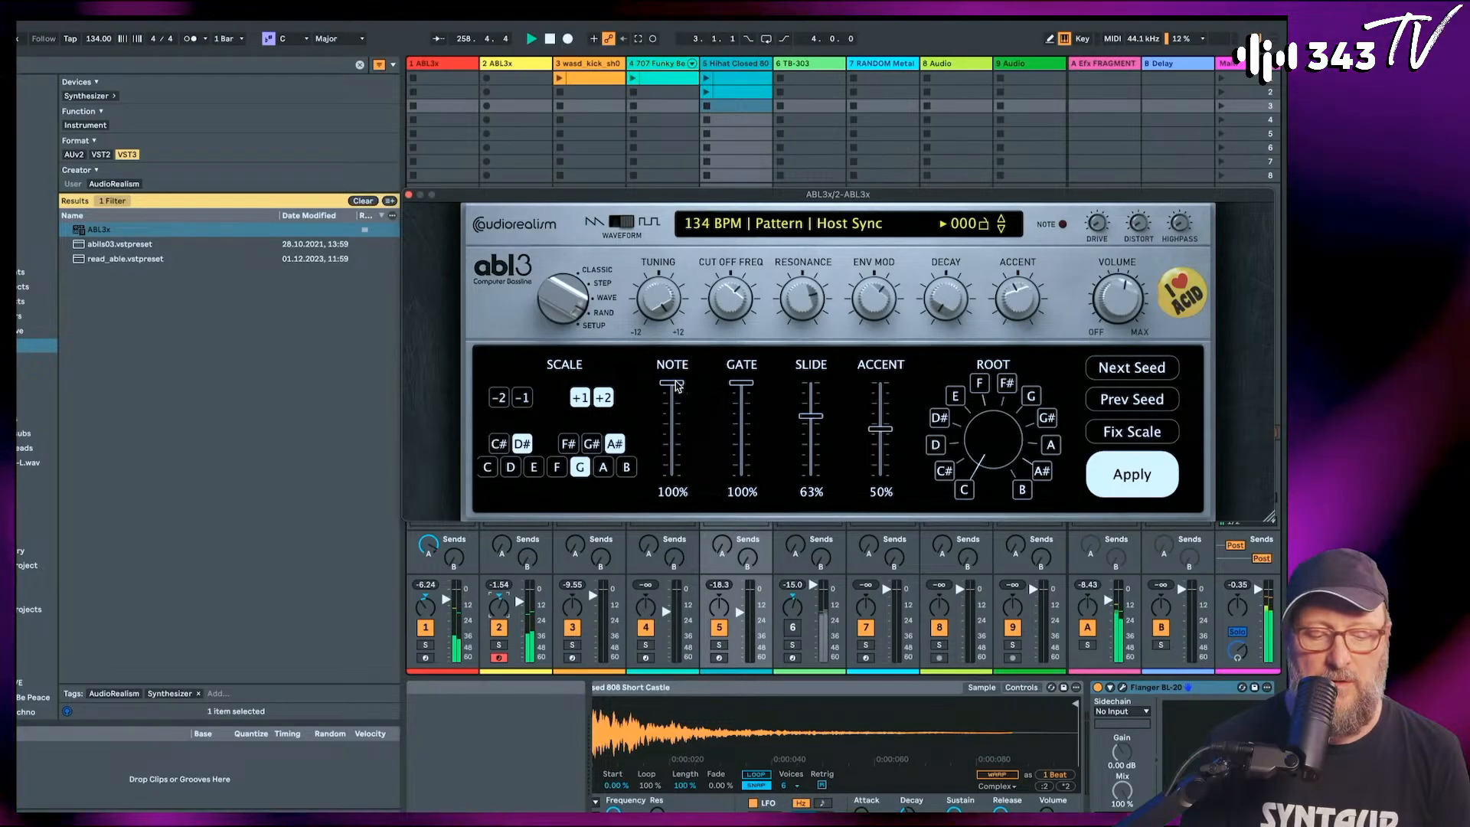
click(674, 433)
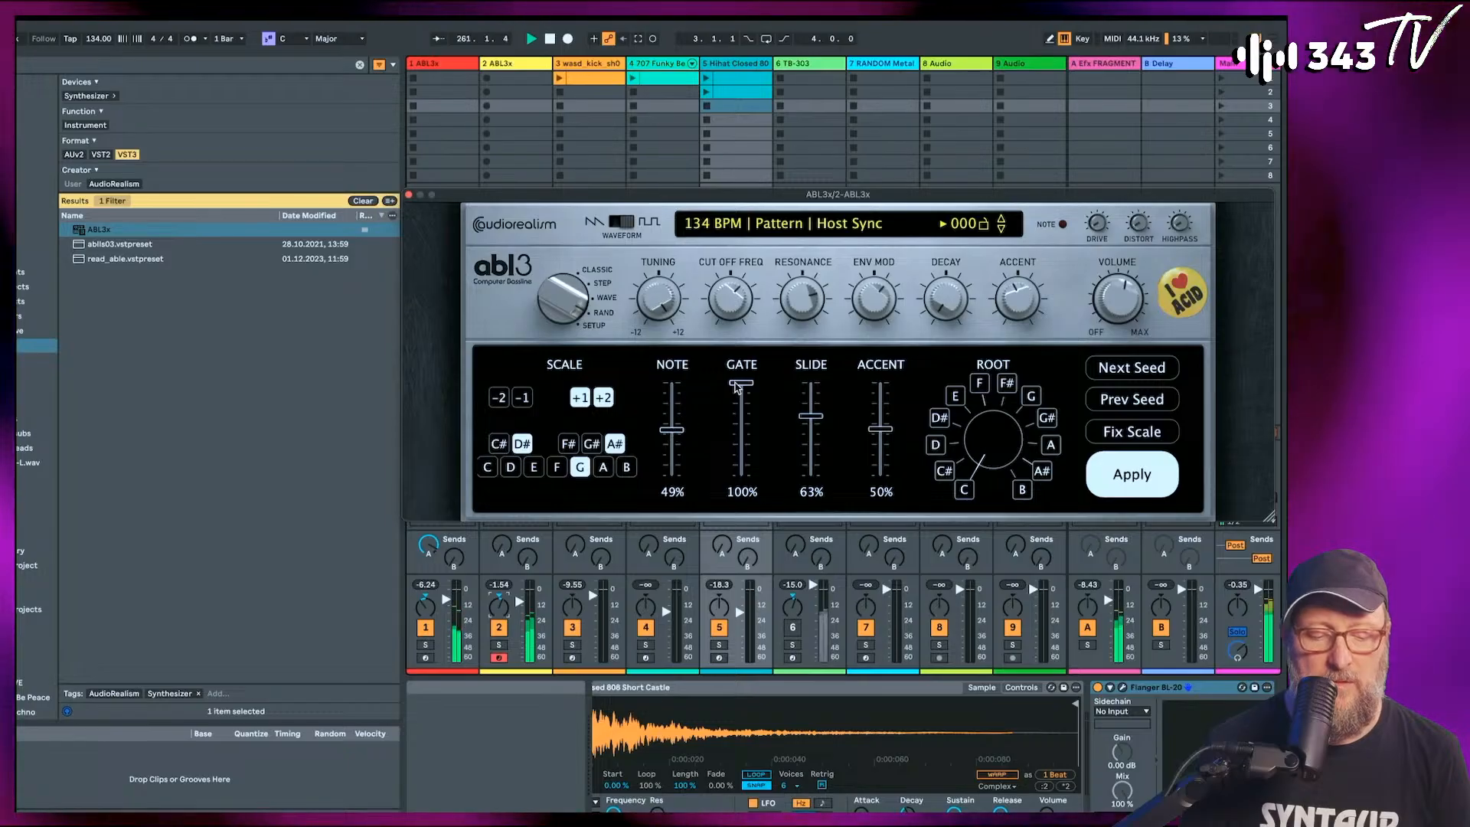
click(741, 436)
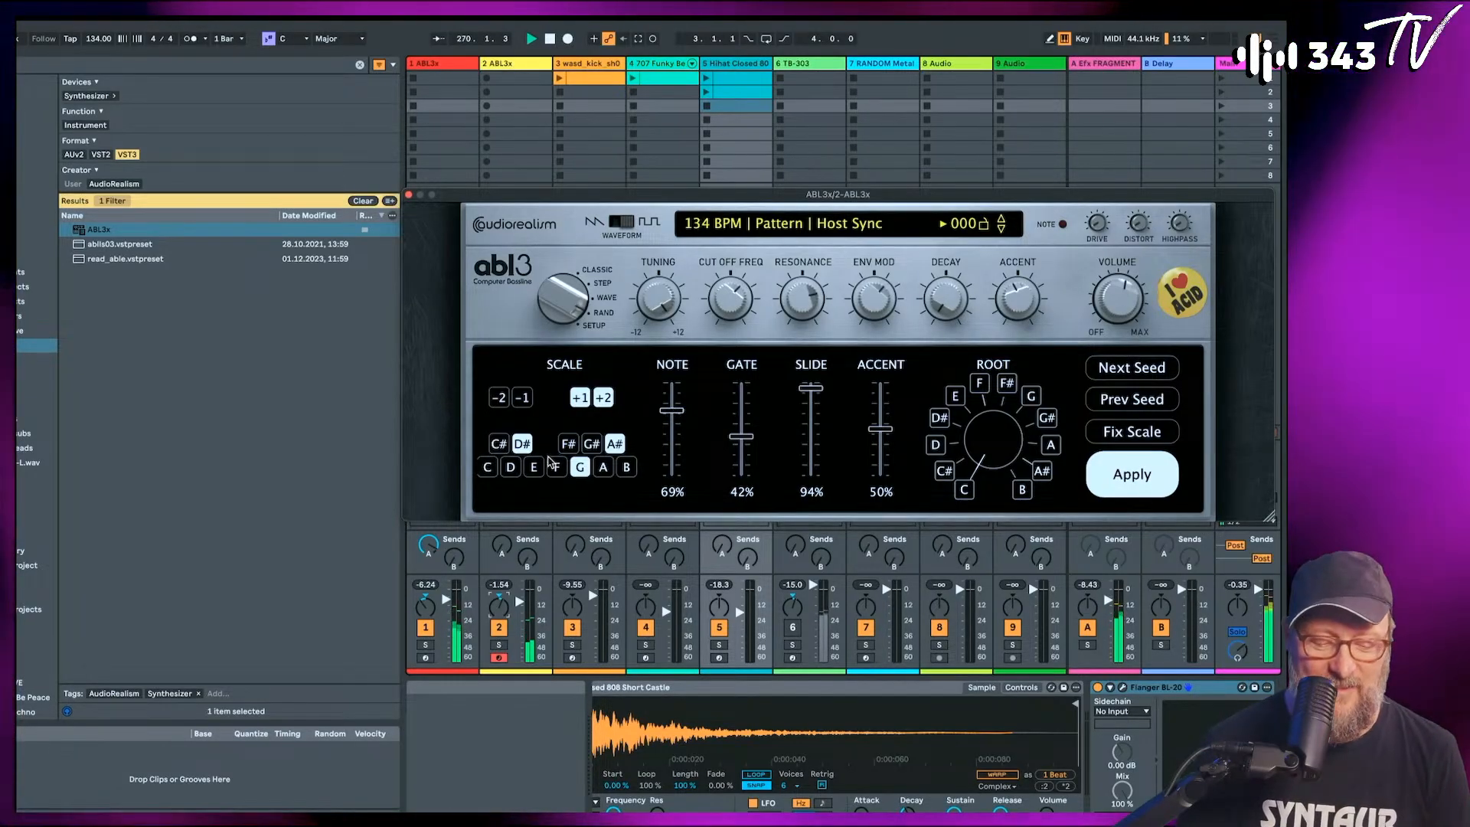
Adjust track 2's volume and Send A, and try E, G# and the +1 octave in the ABL3x's random scale.
drag(517, 601, 516, 596)
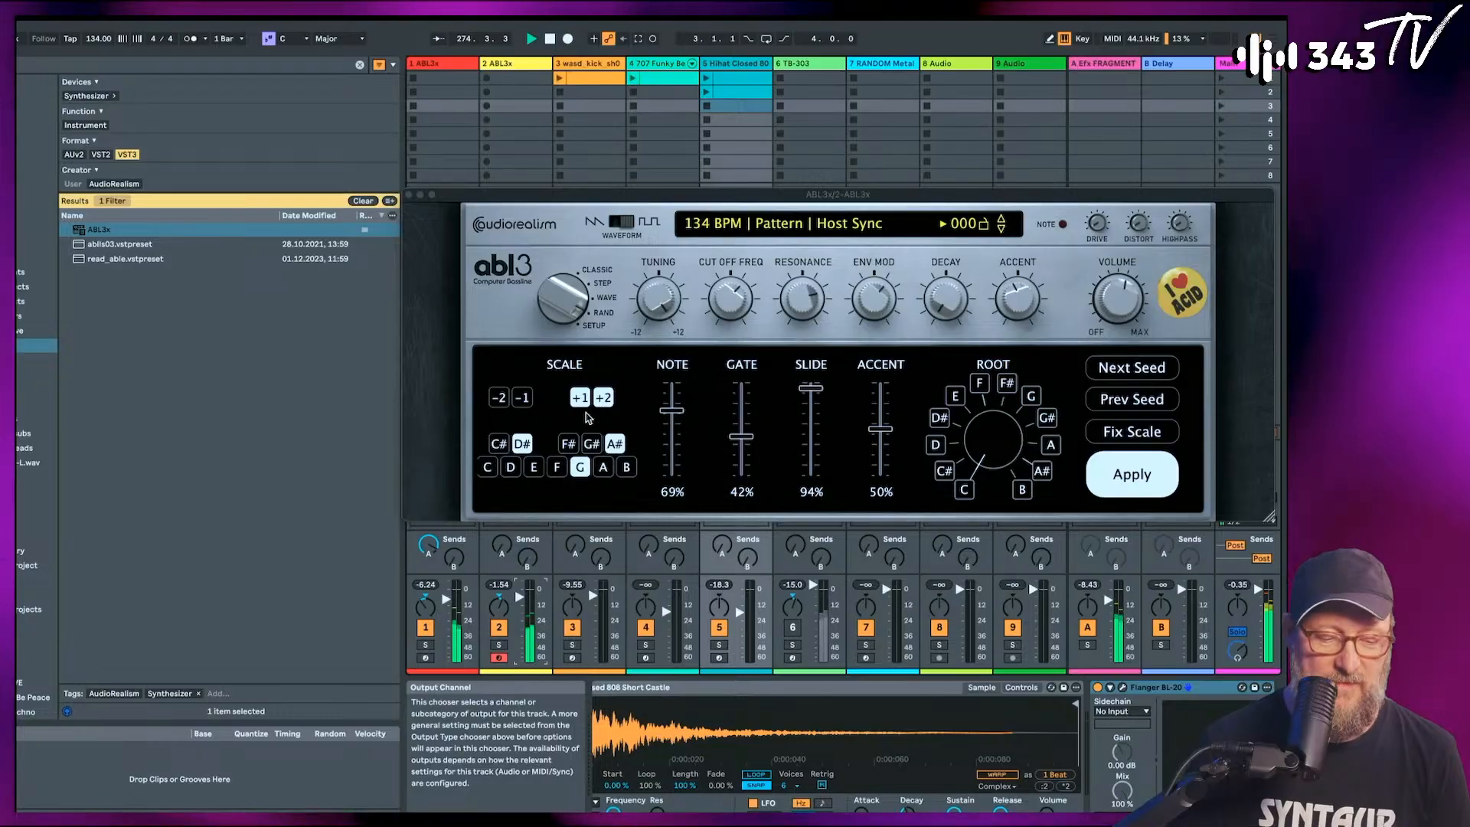
click(536, 468)
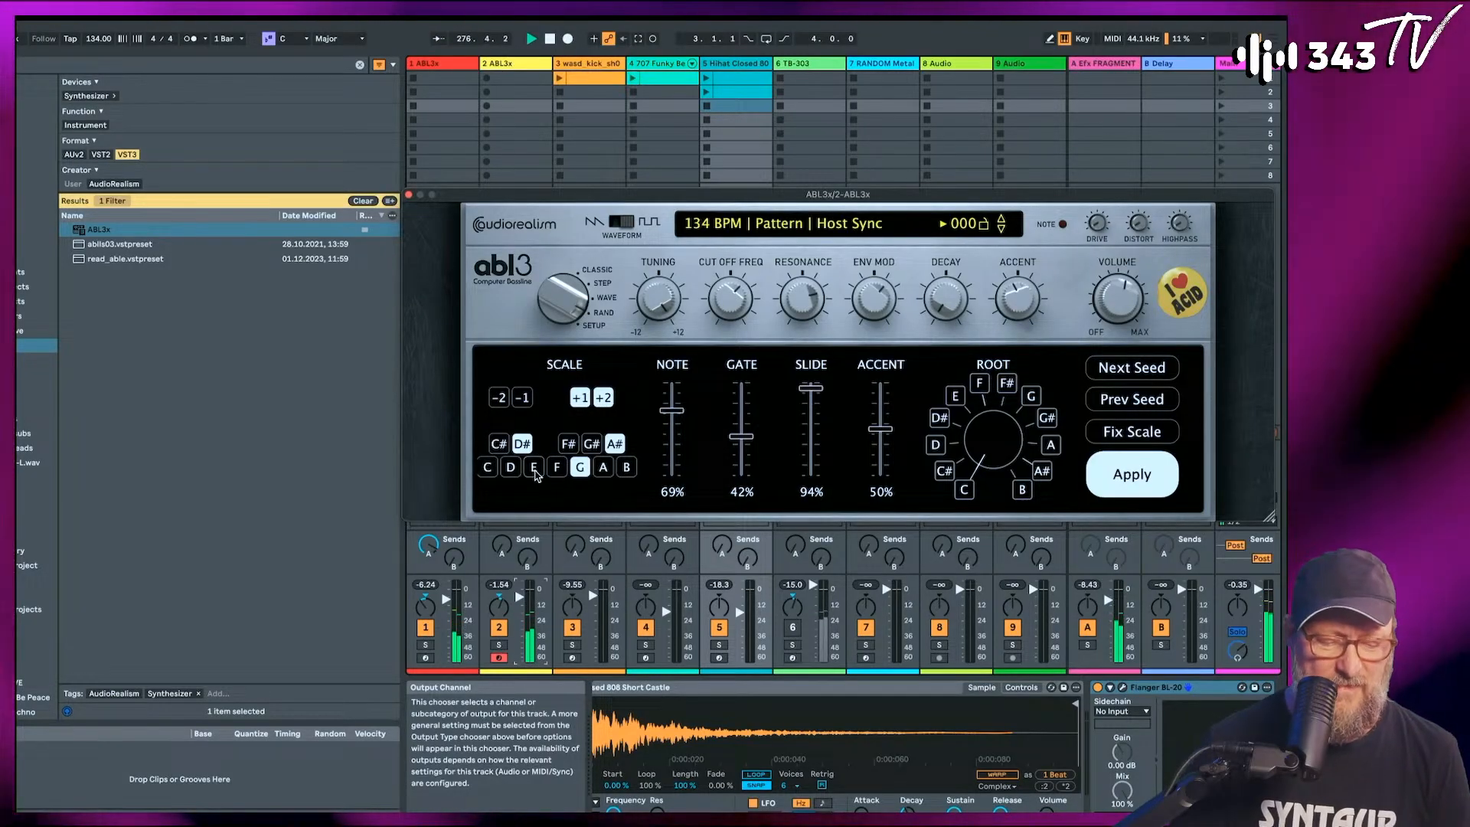
click(593, 449)
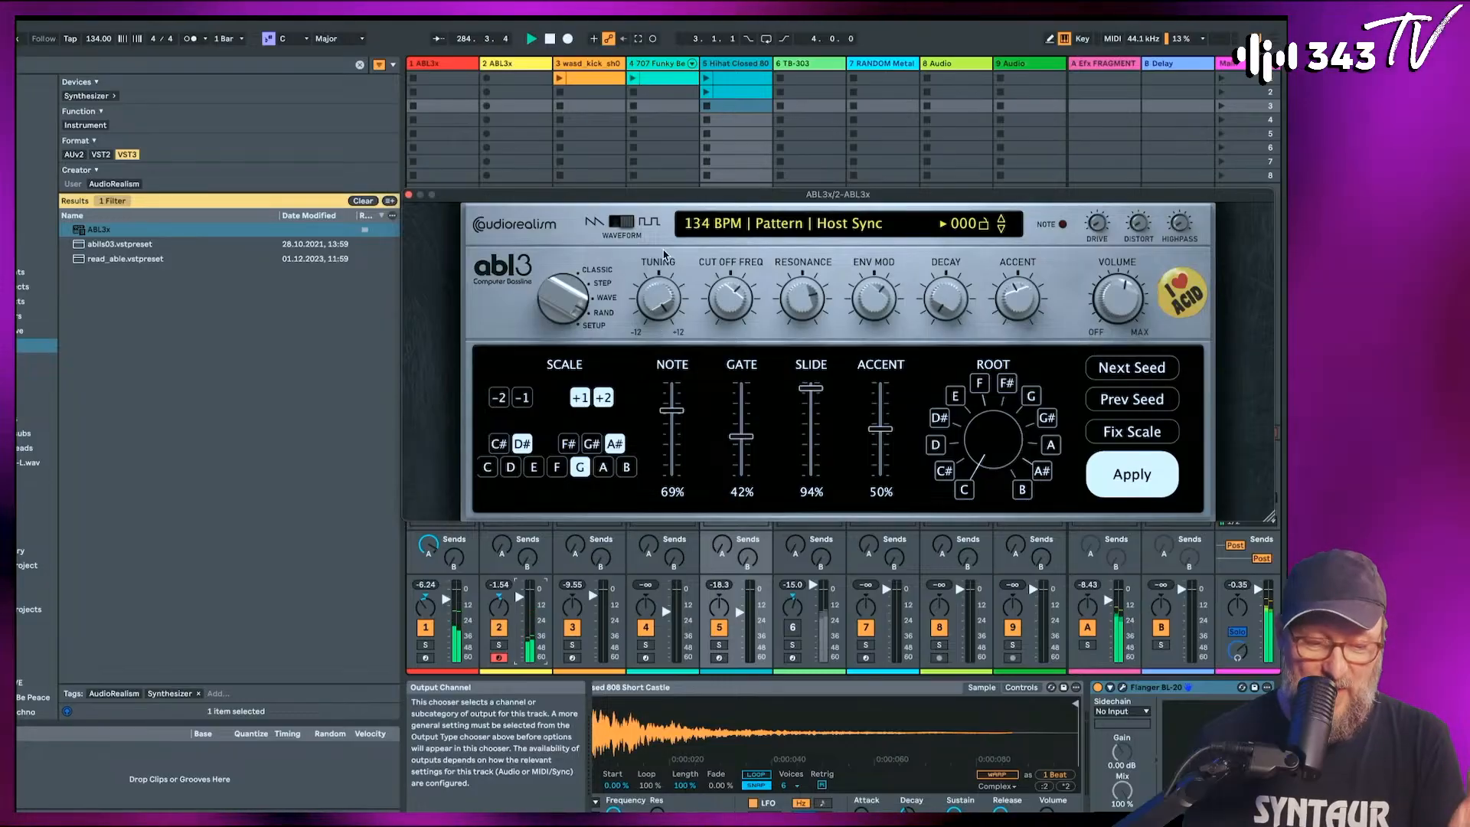
click(581, 398)
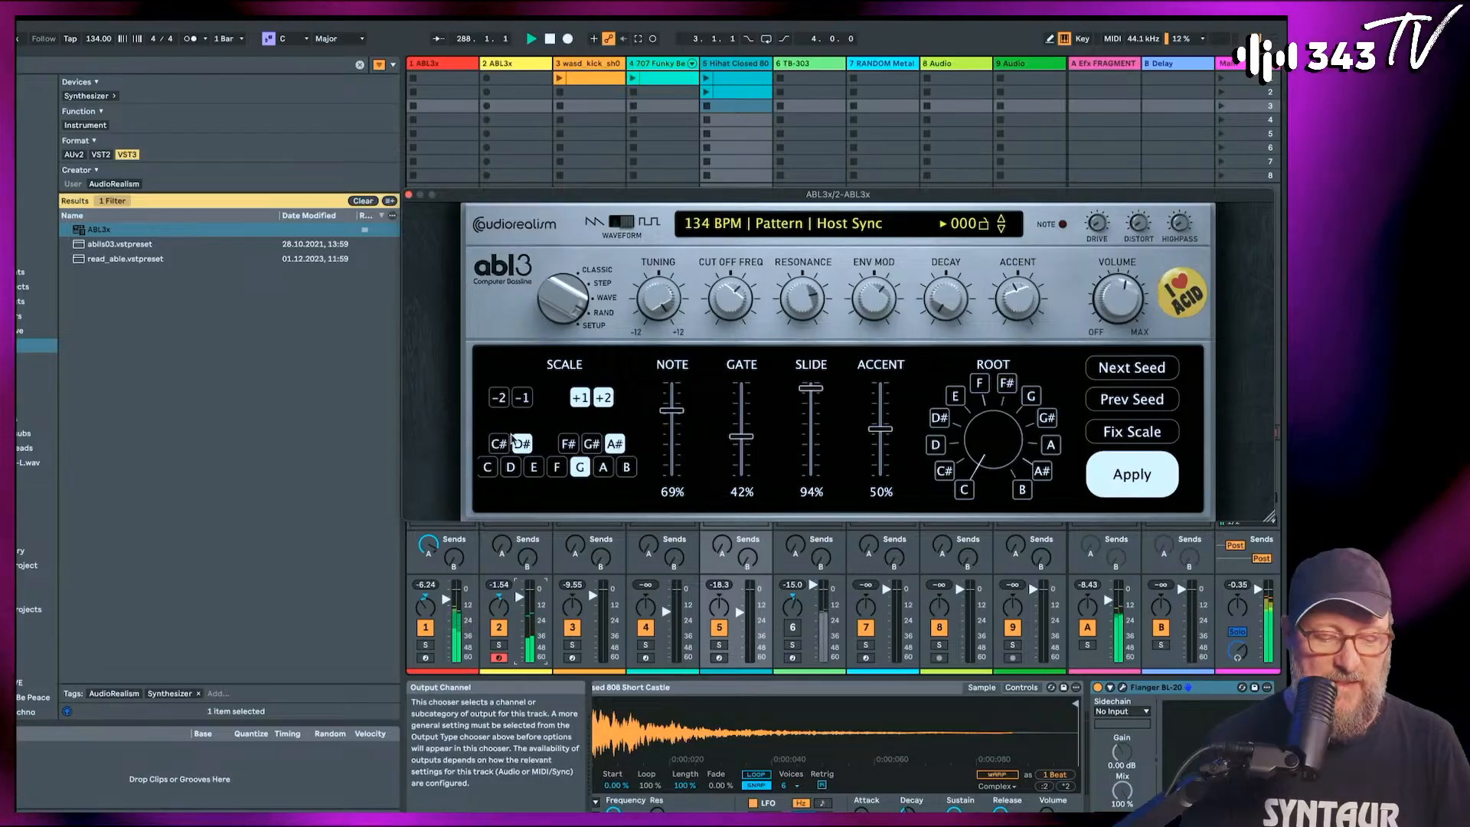
drag(501, 546, 501, 490)
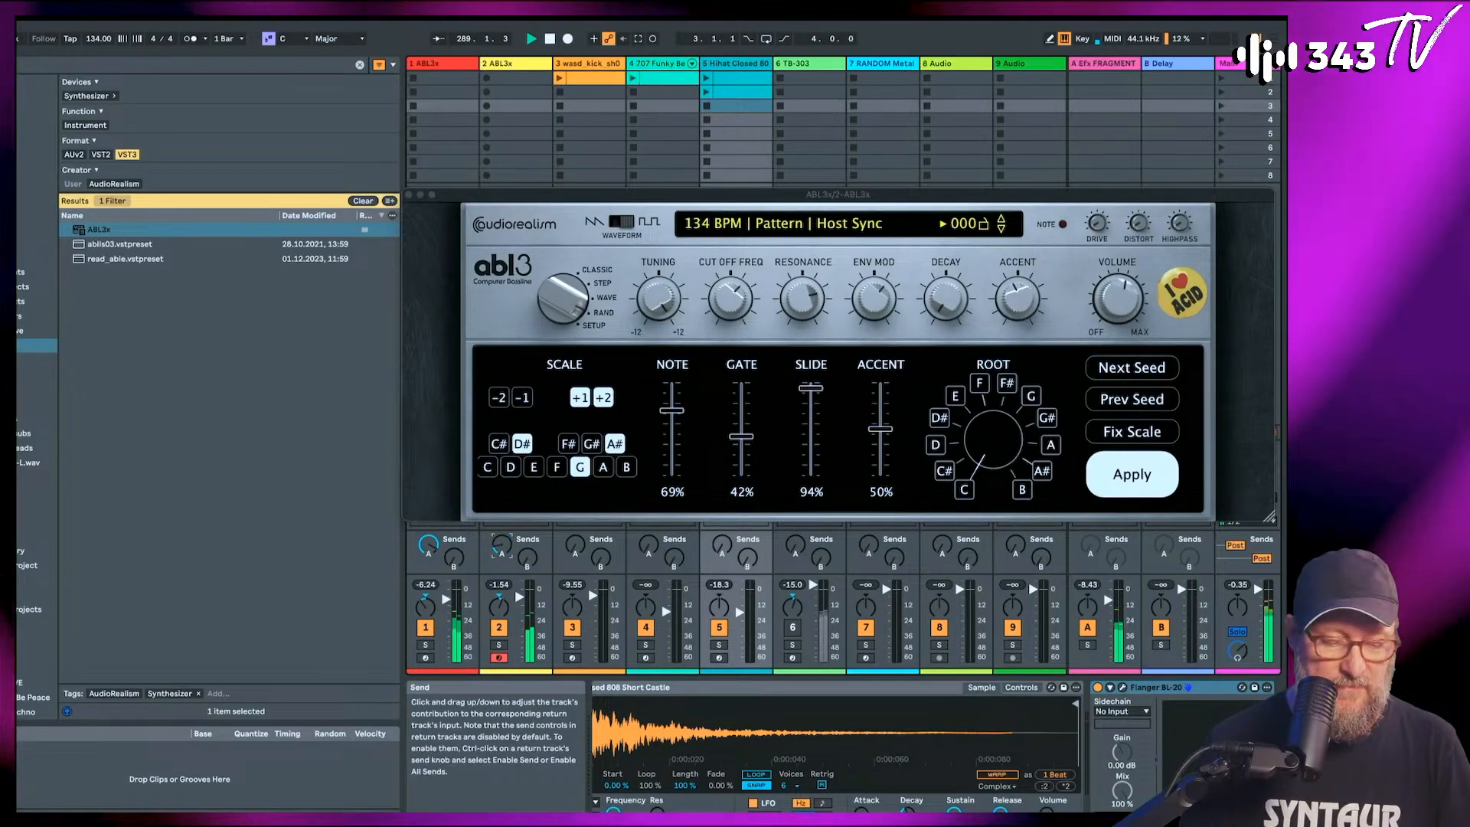
Solo track 2, clear the browser search and add ValhallaSupermassive after the track's ABL3x.
click(501, 650)
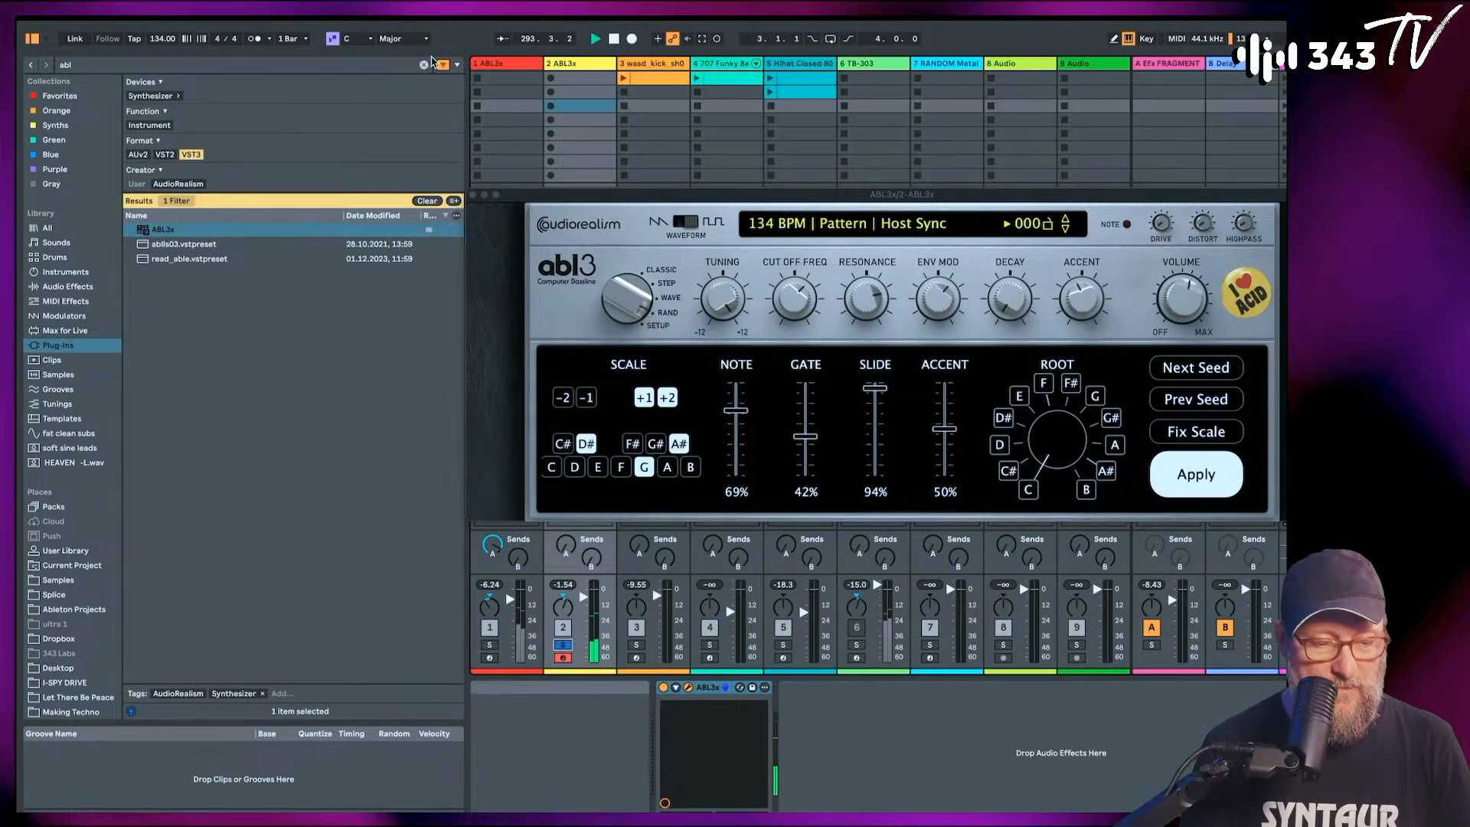
click(423, 65)
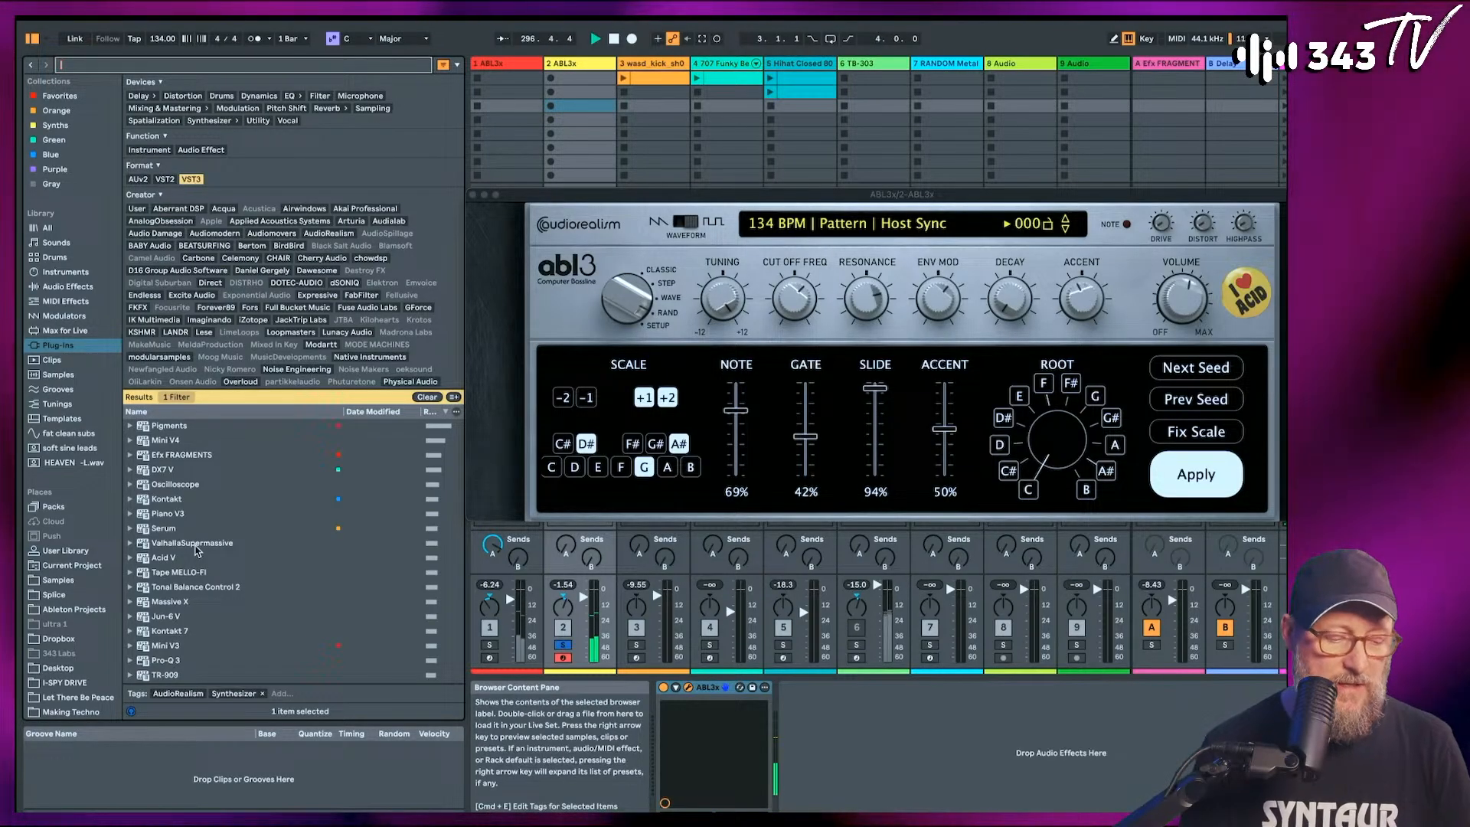
drag(197, 546, 587, 642)
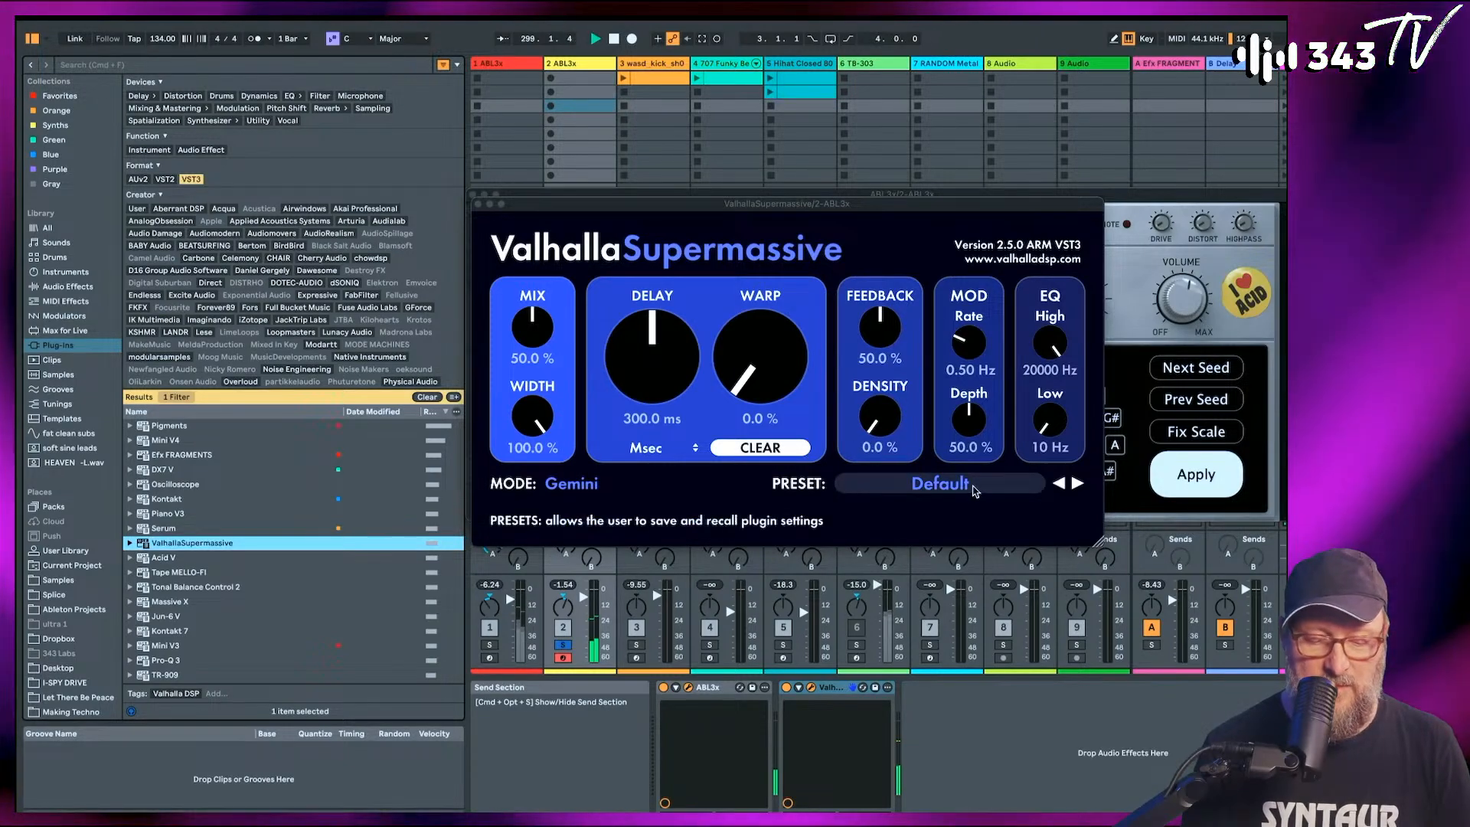
Audition Supermassive's Subtle8thEchoVerb preset with a varied mix and move on to the Carousel preset.
click(979, 488)
mouse_move(913, 731)
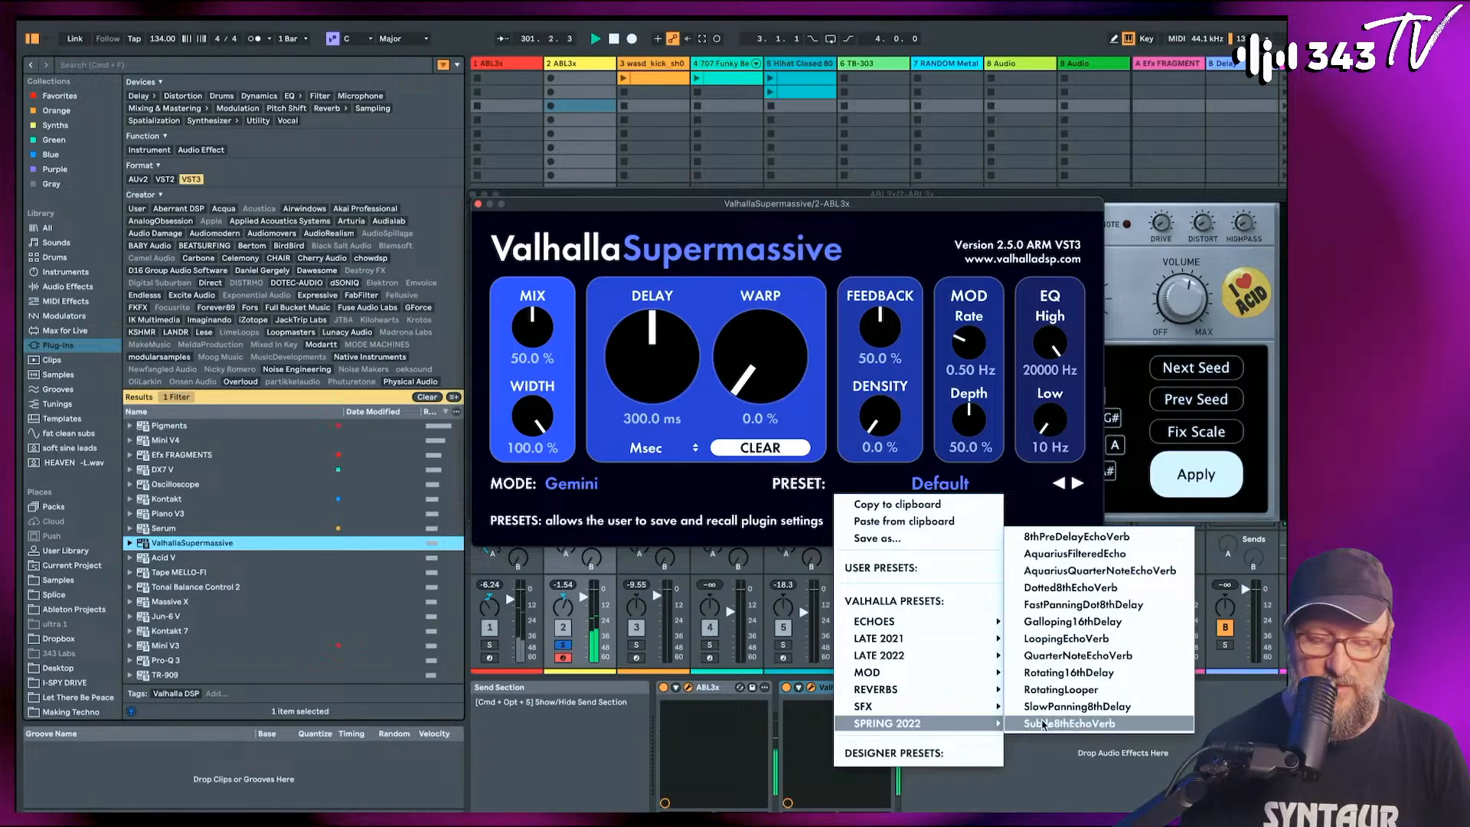
click(1070, 724)
drag(532, 330, 530, 419)
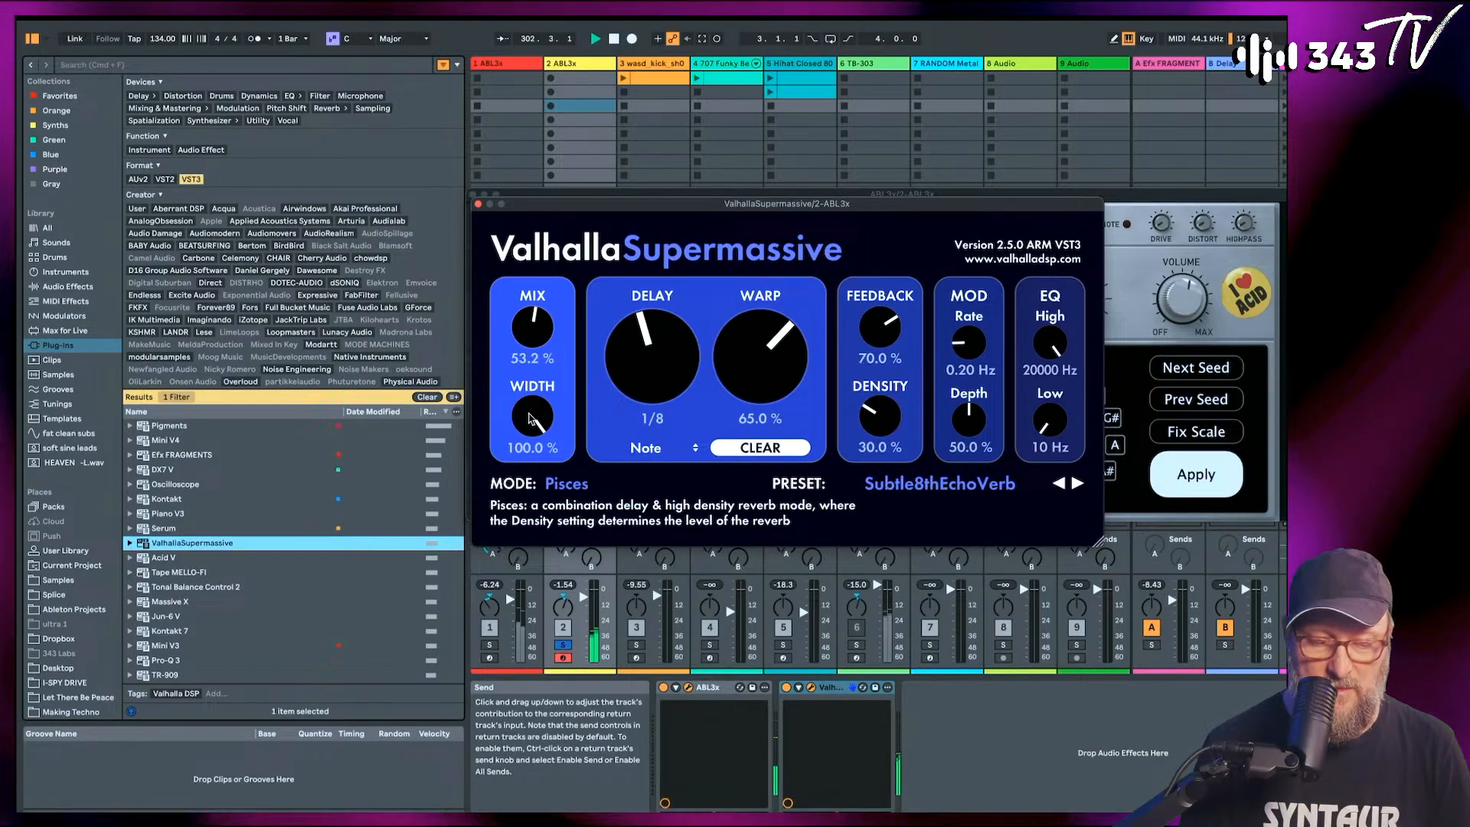
click(1077, 483)
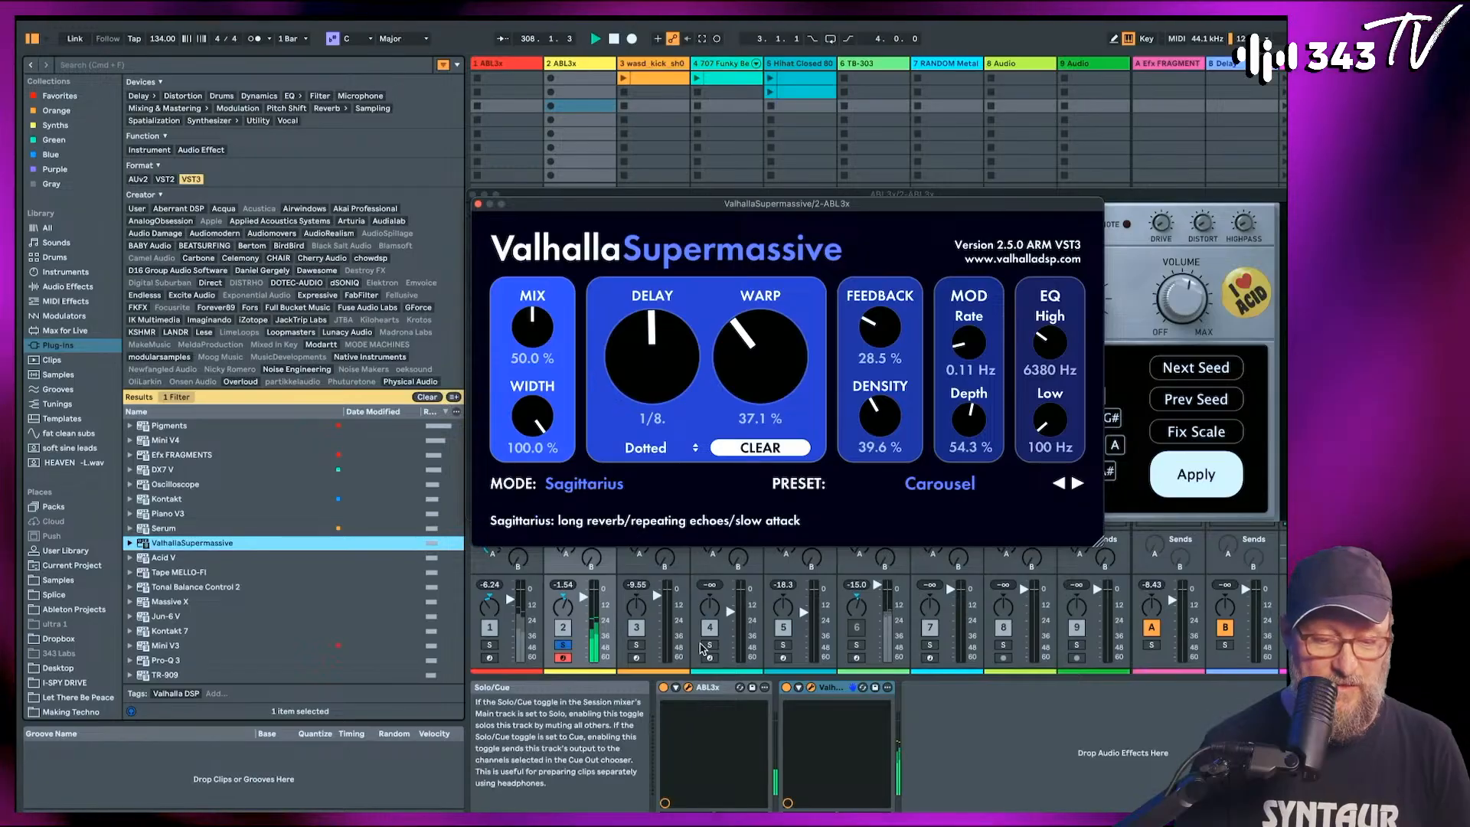
Move the Supermassive and ABL3x windows apart, sweep the ABL3x's cutoff, raise Env Mod and set Decay to 81%.
drag(1018, 203, 854, 304)
drag(856, 193, 629, 49)
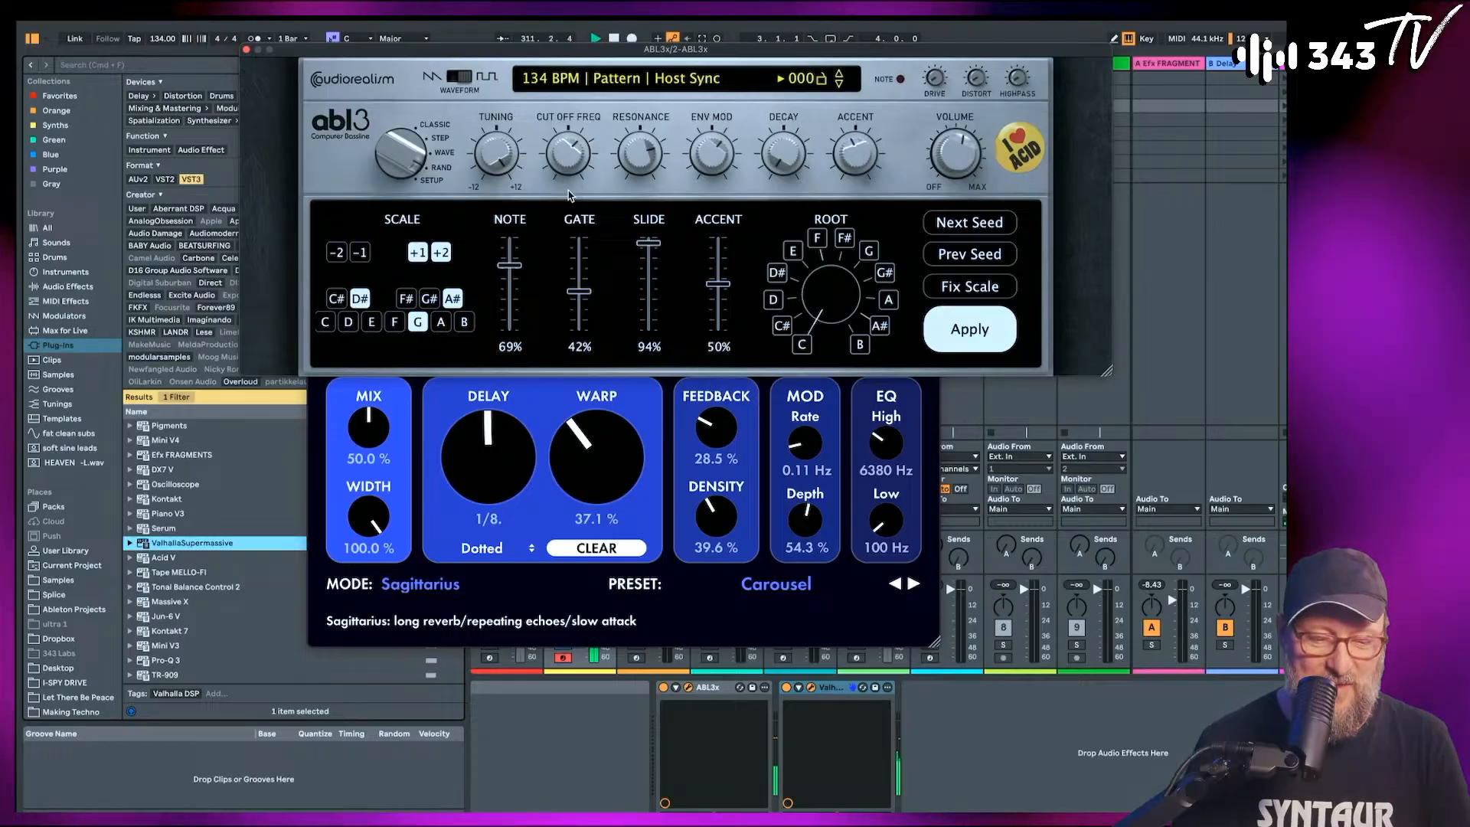
drag(572, 158, 582, 105)
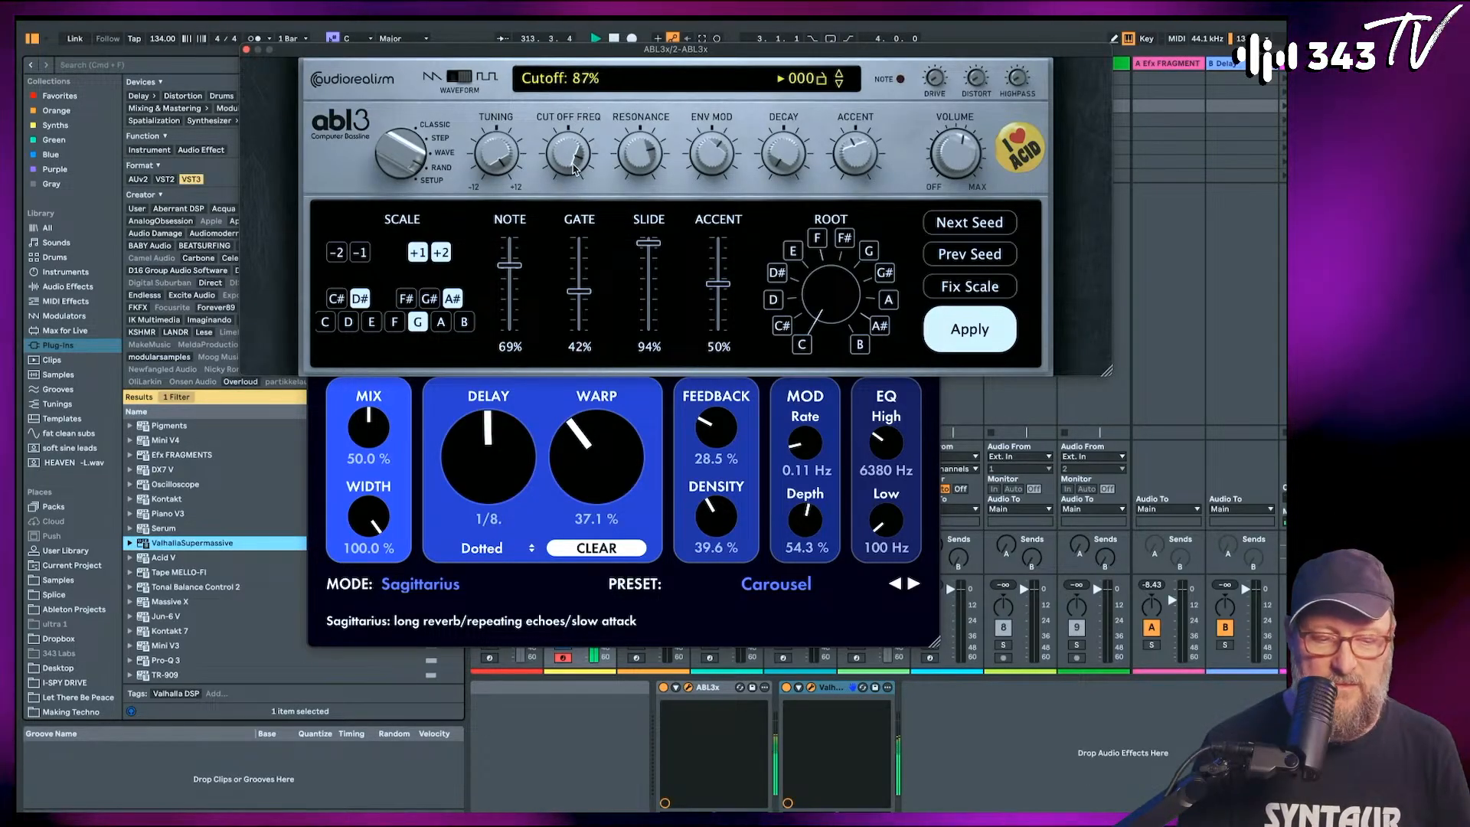
drag(576, 160, 785, 124)
drag(789, 90, 806, 10)
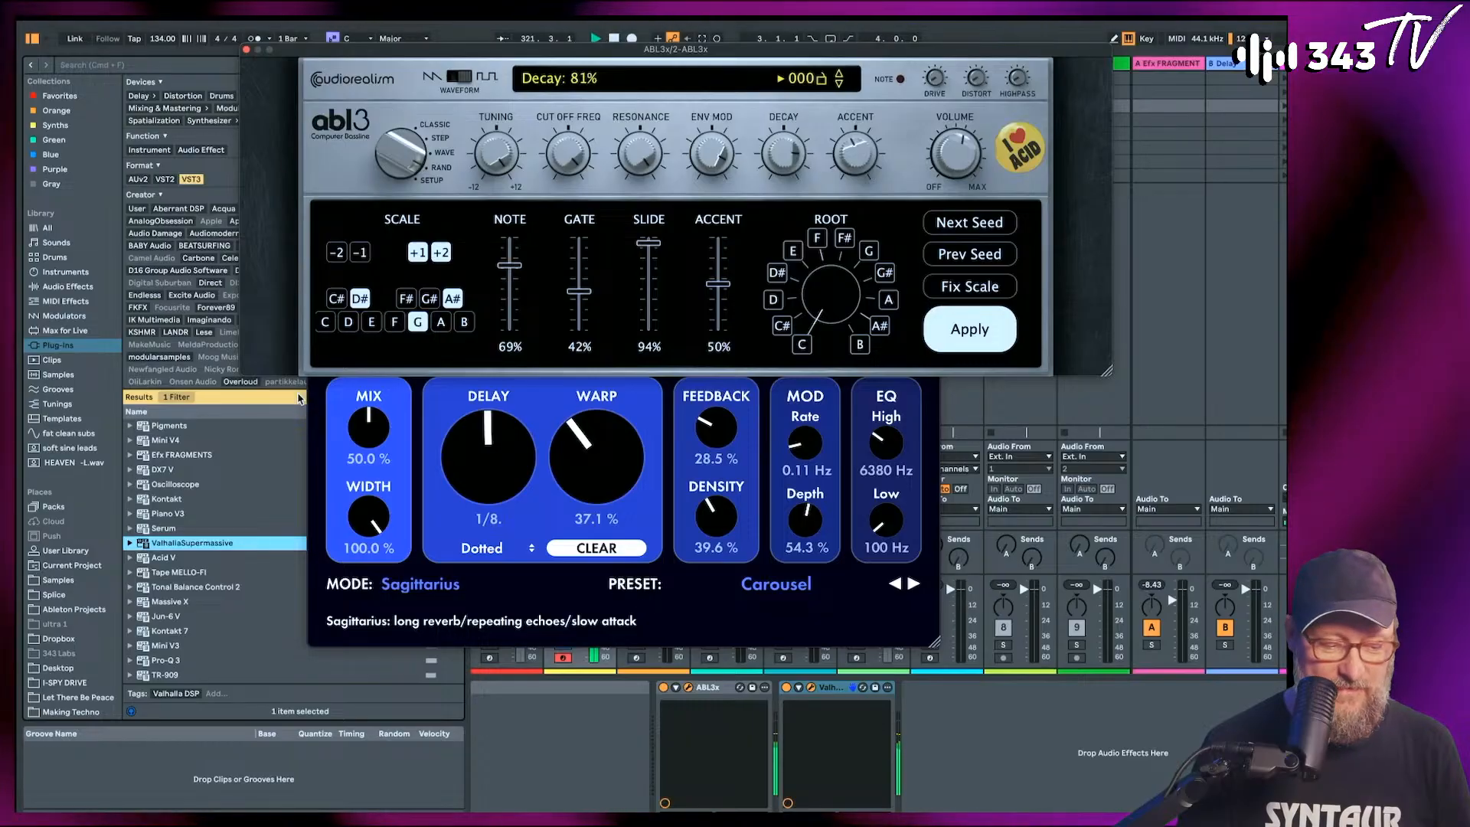
Close the ABL3x and Supermassive windows, solo track 1 and the TB-303 track alongside track 2, and raise the TB-303's volume.
click(246, 50)
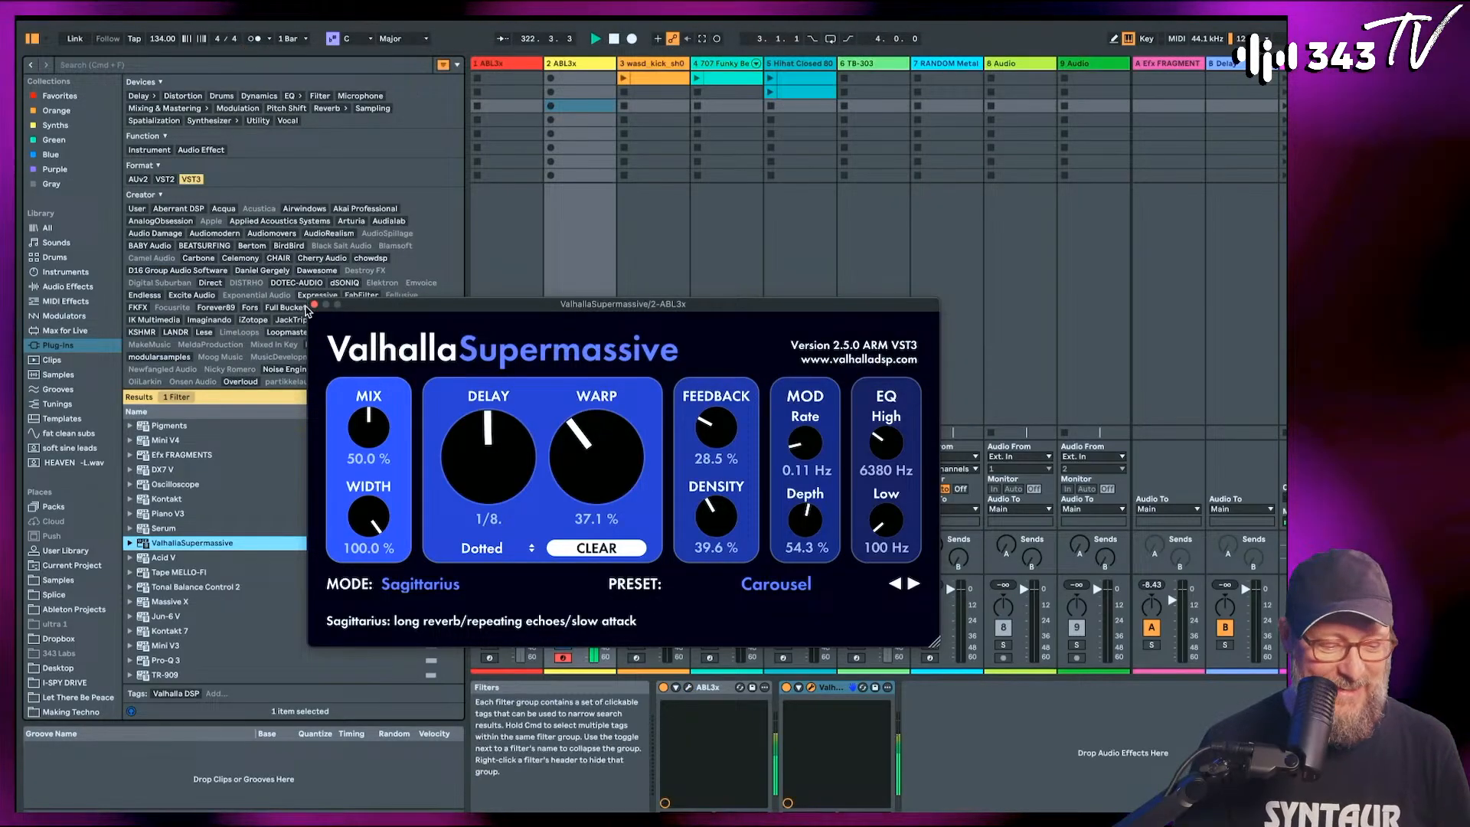
click(313, 306)
click(488, 645)
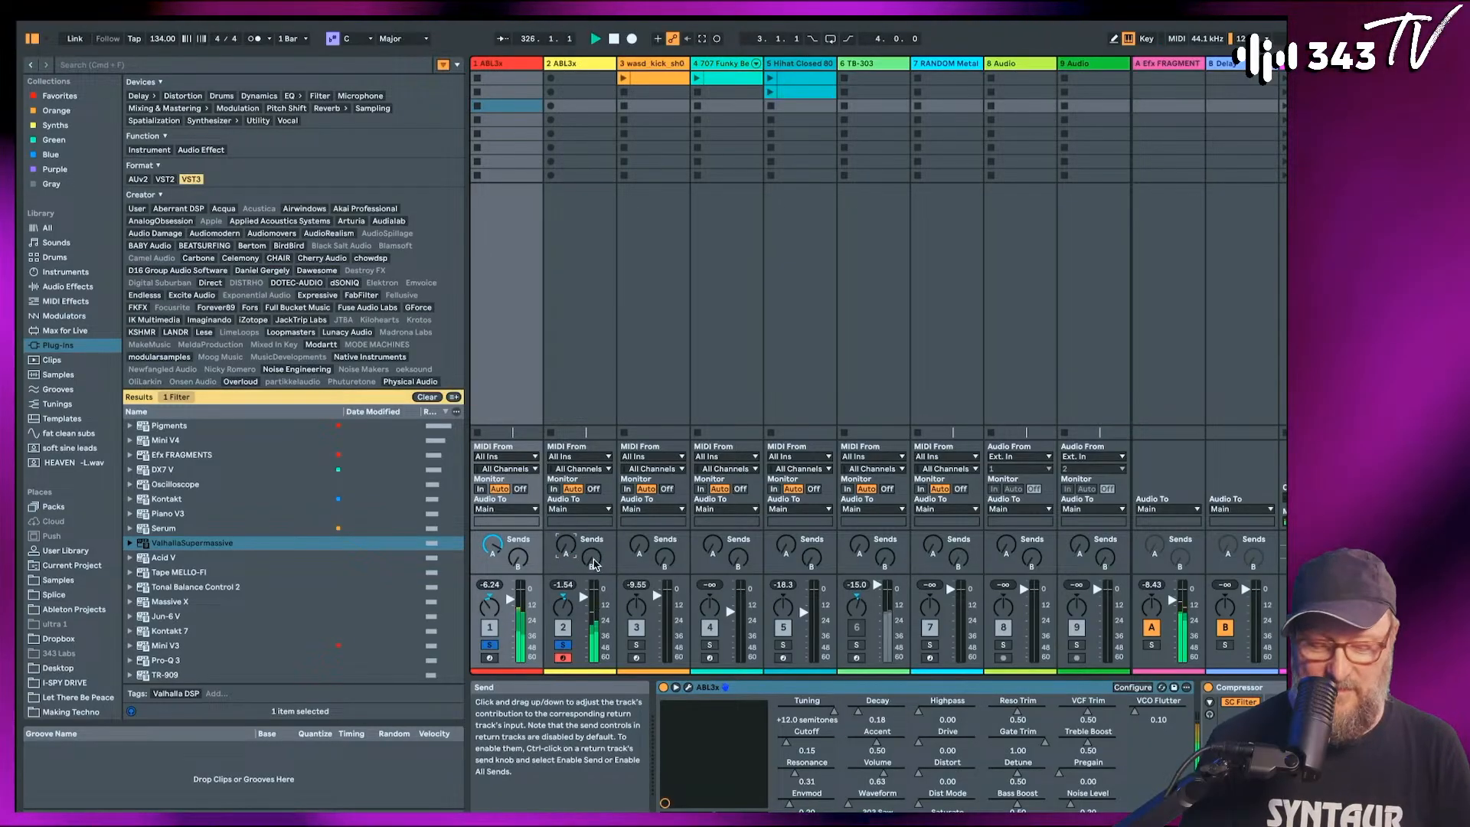
click(857, 645)
drag(878, 585, 877, 579)
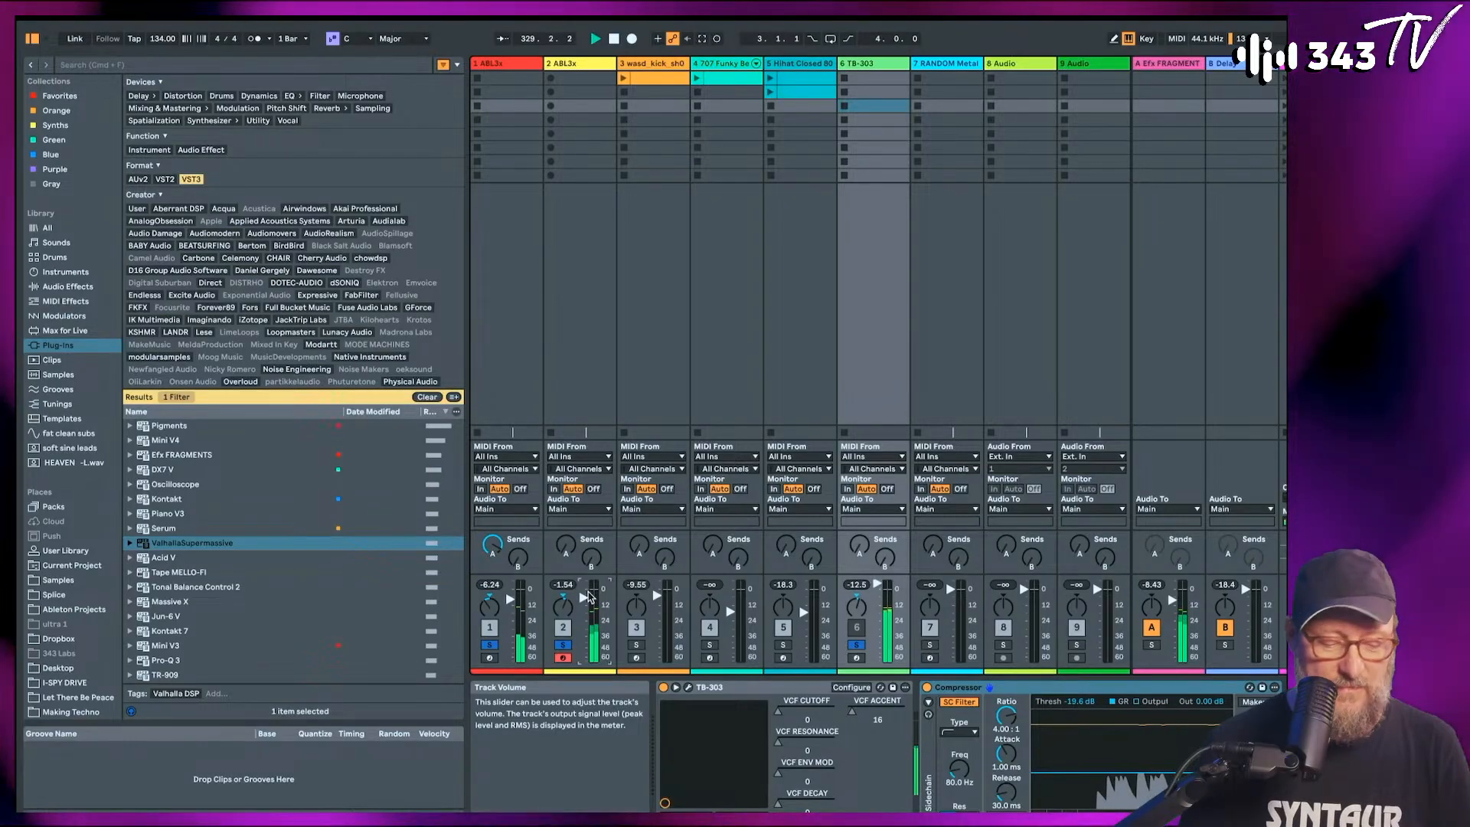
Launch the second hi-hat clip and the kick clip, clear the track solos and activate the TB-303 track.
click(578, 260)
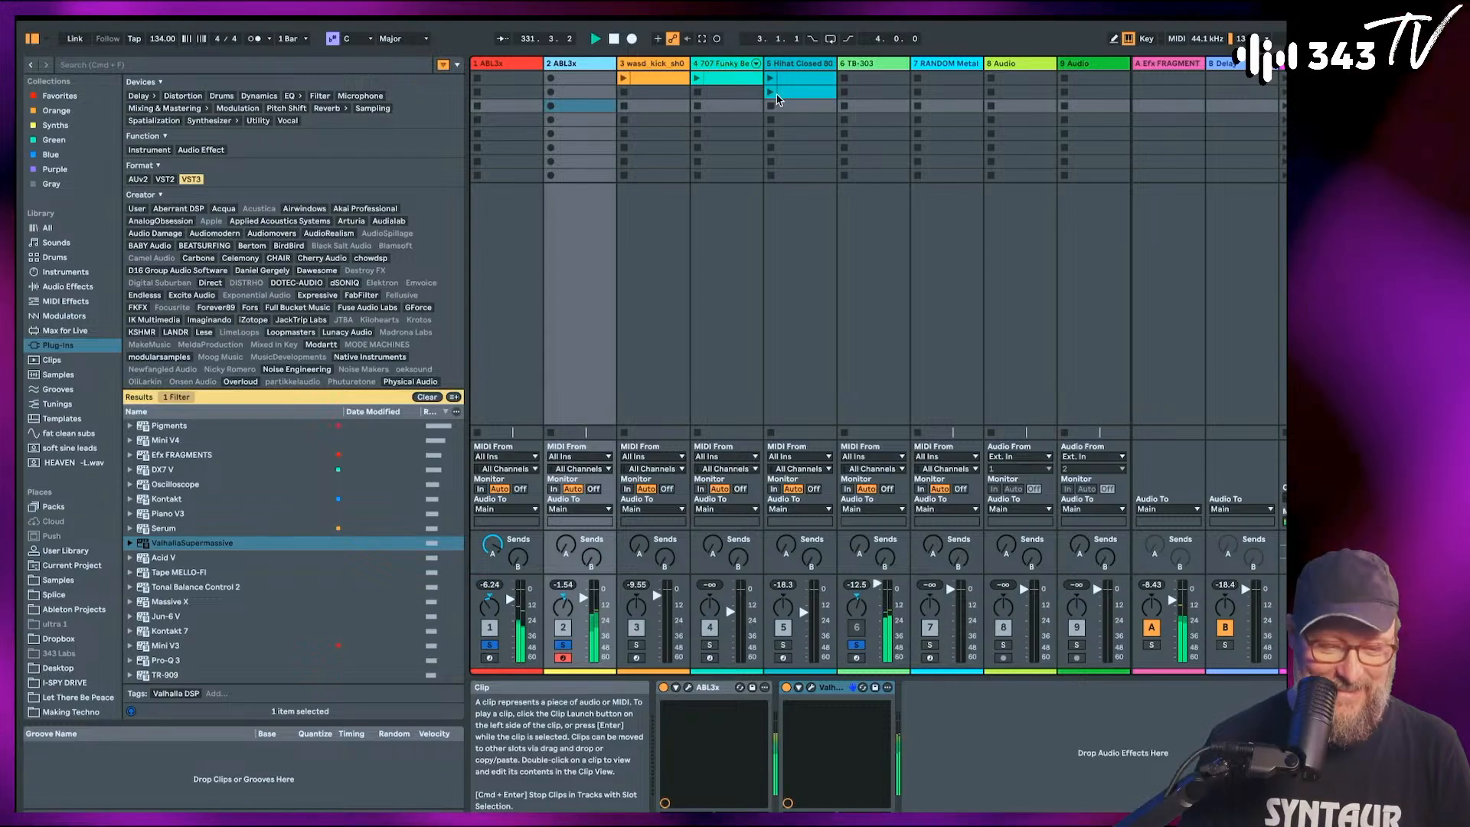
click(771, 93)
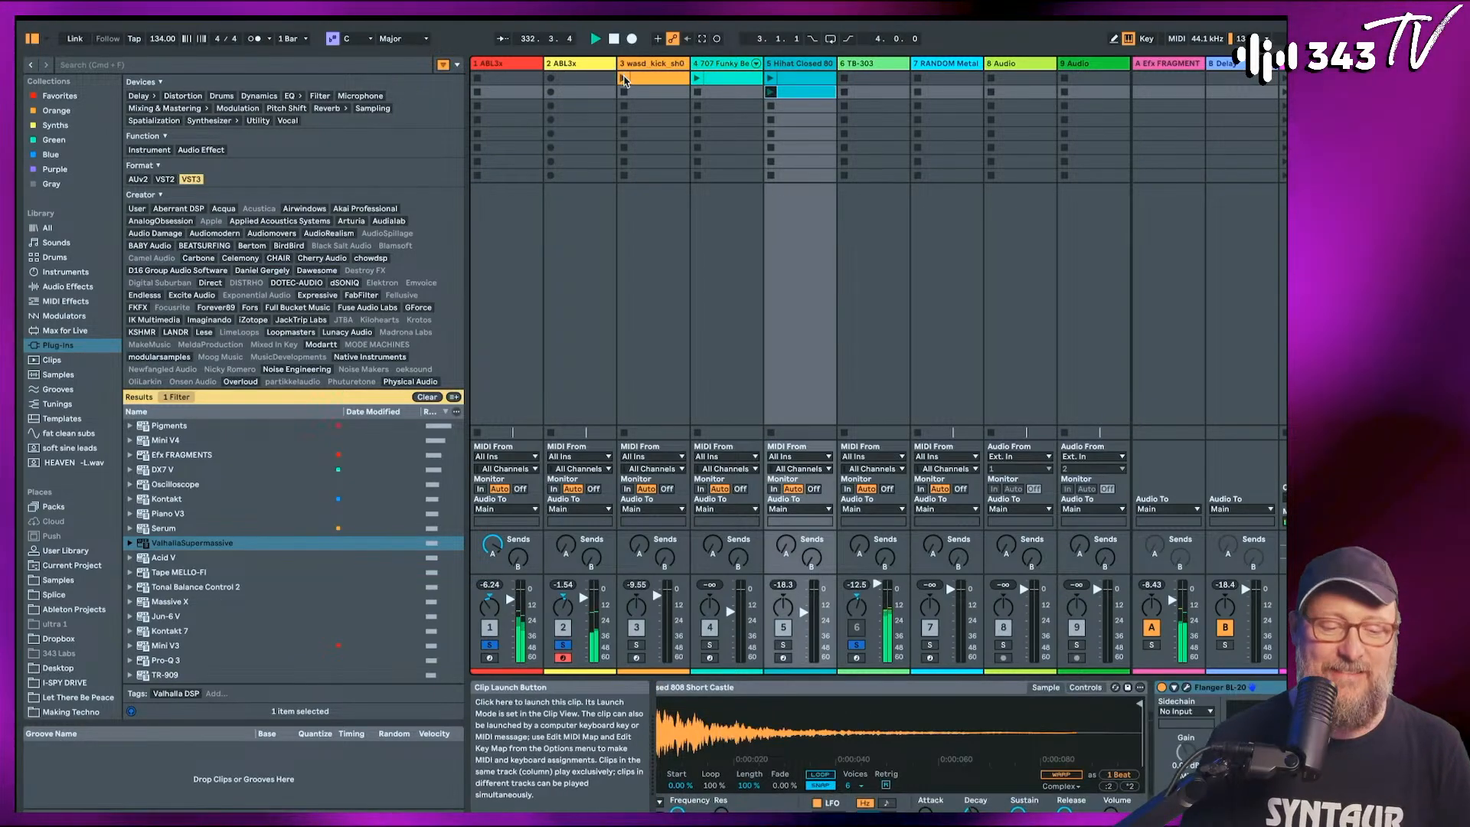
click(624, 79)
click(636, 647)
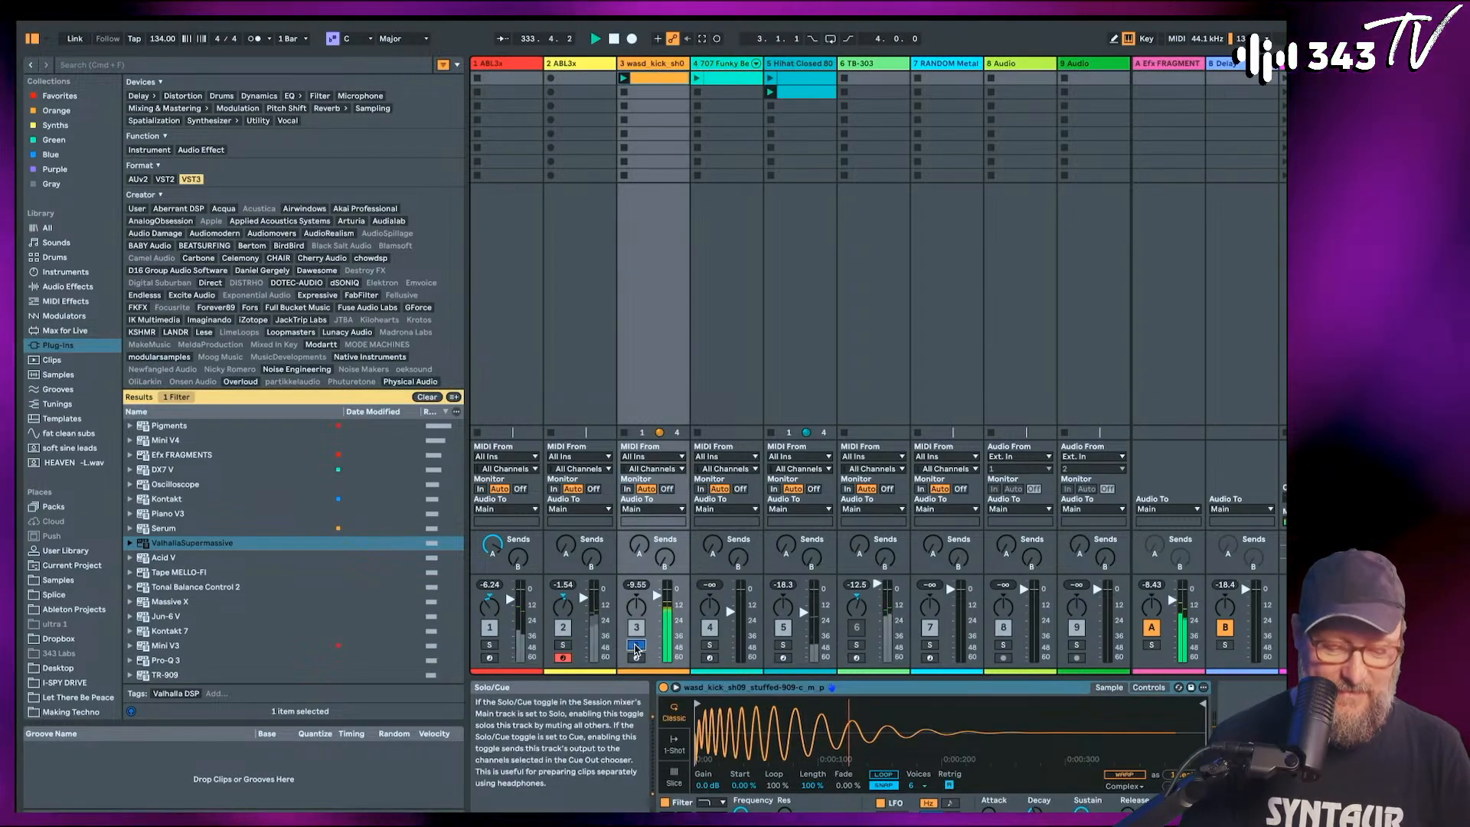
click(858, 627)
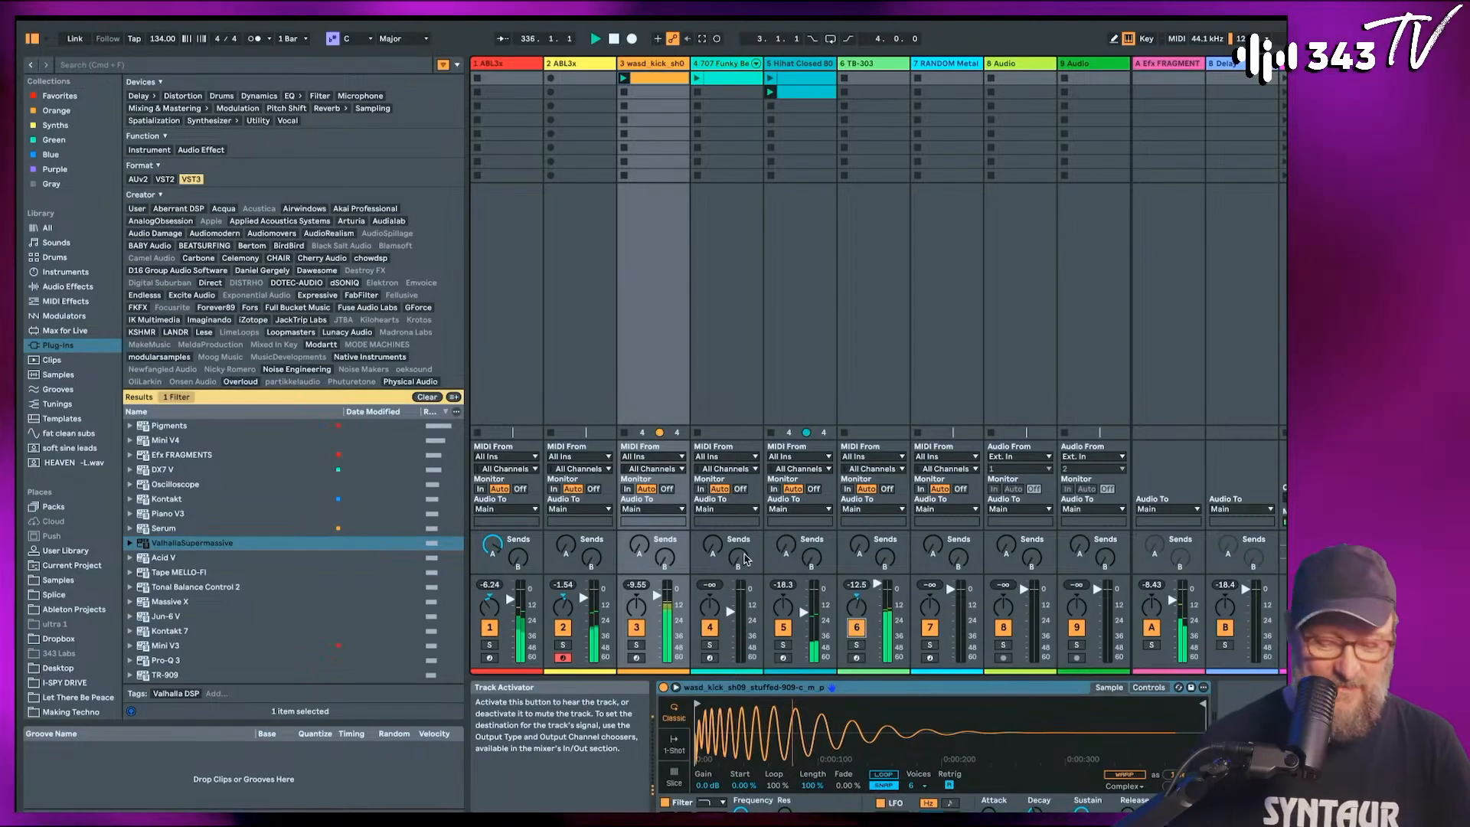
Open track 2's ABL3x, sweep its cutoff down to 34% and back up, lower Env Mod and adjust Tuning.
click(602, 170)
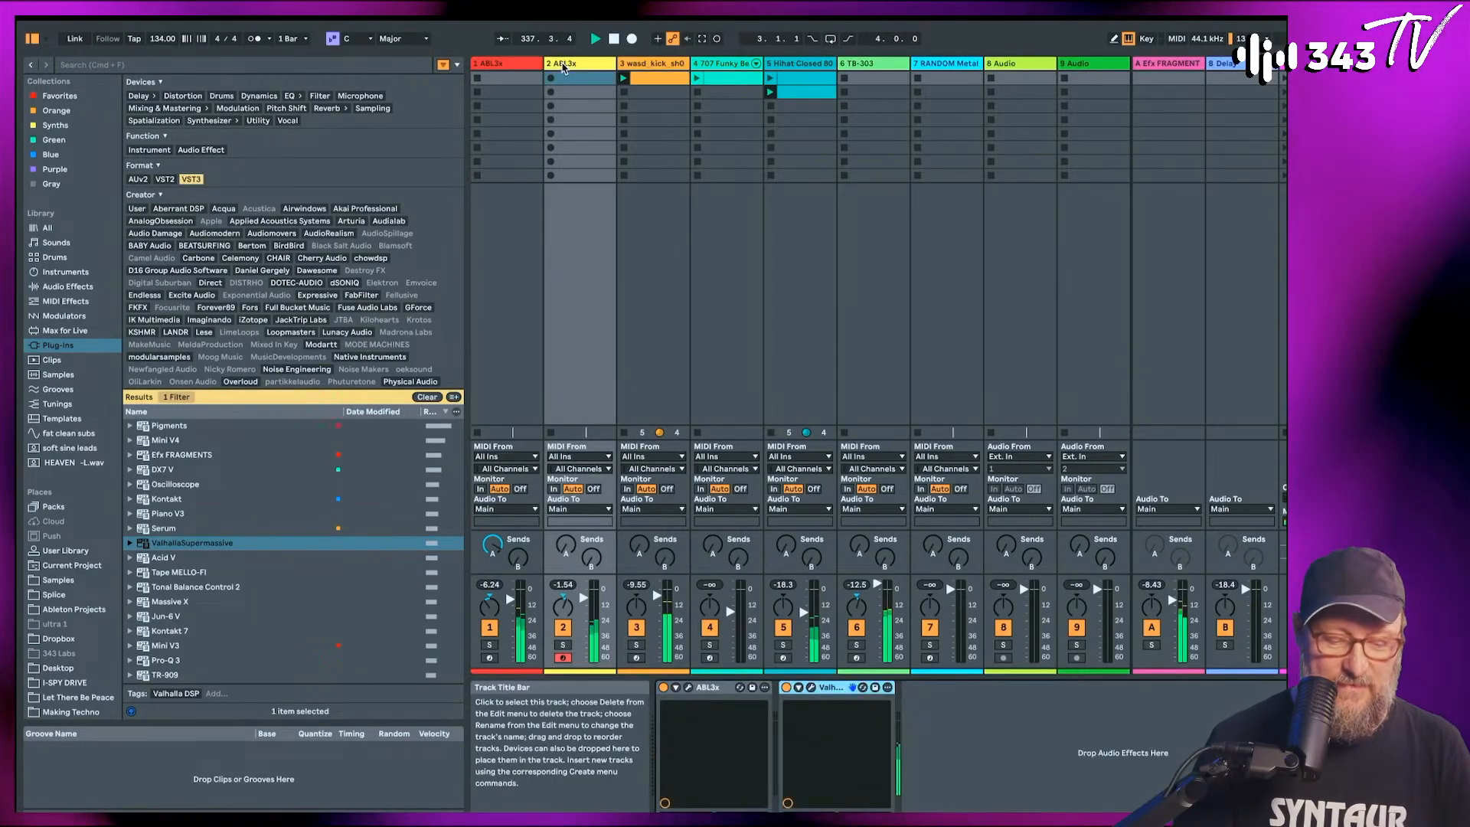
click(688, 687)
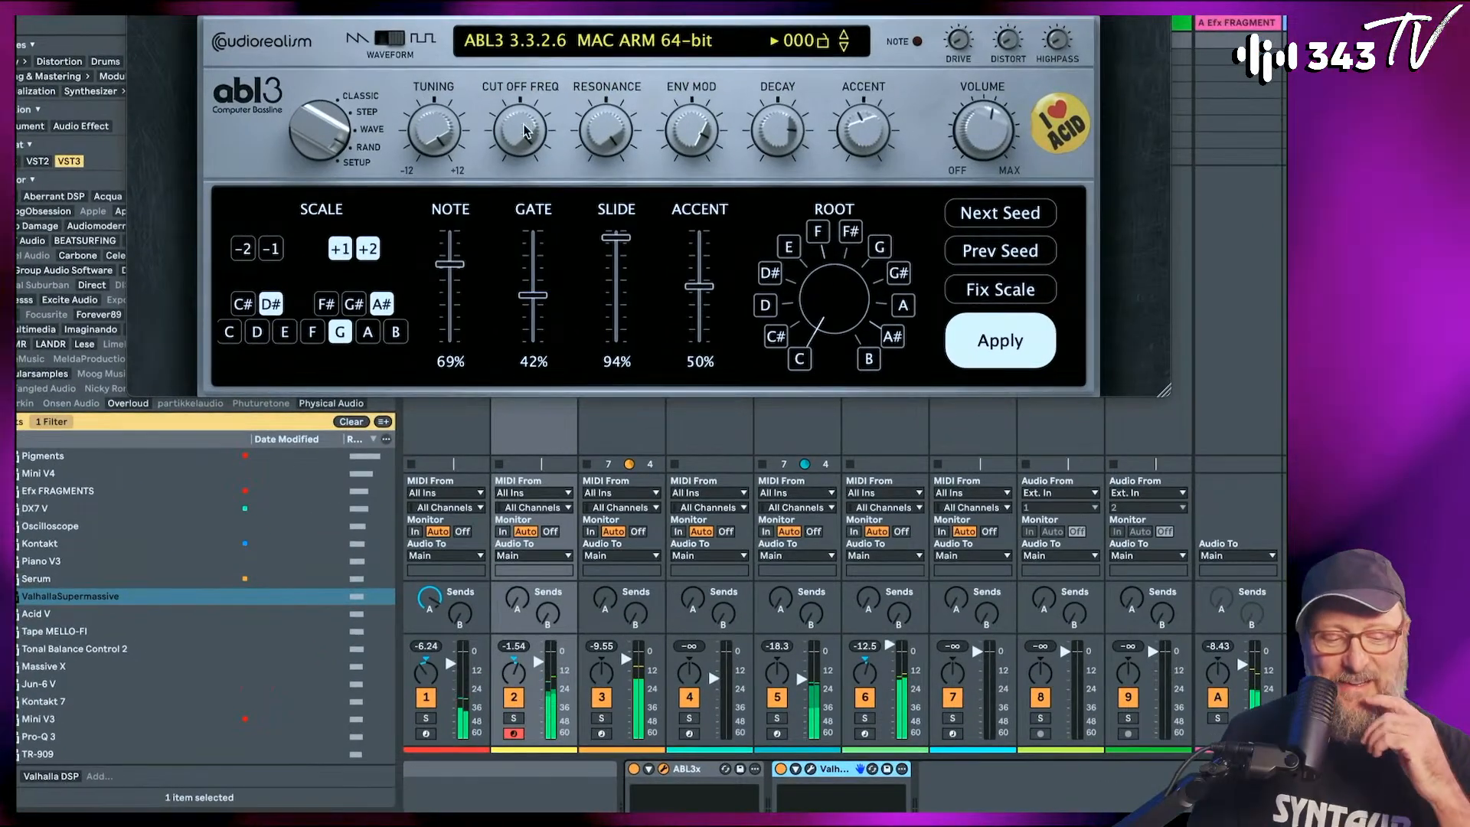
drag(527, 166, 520, 213)
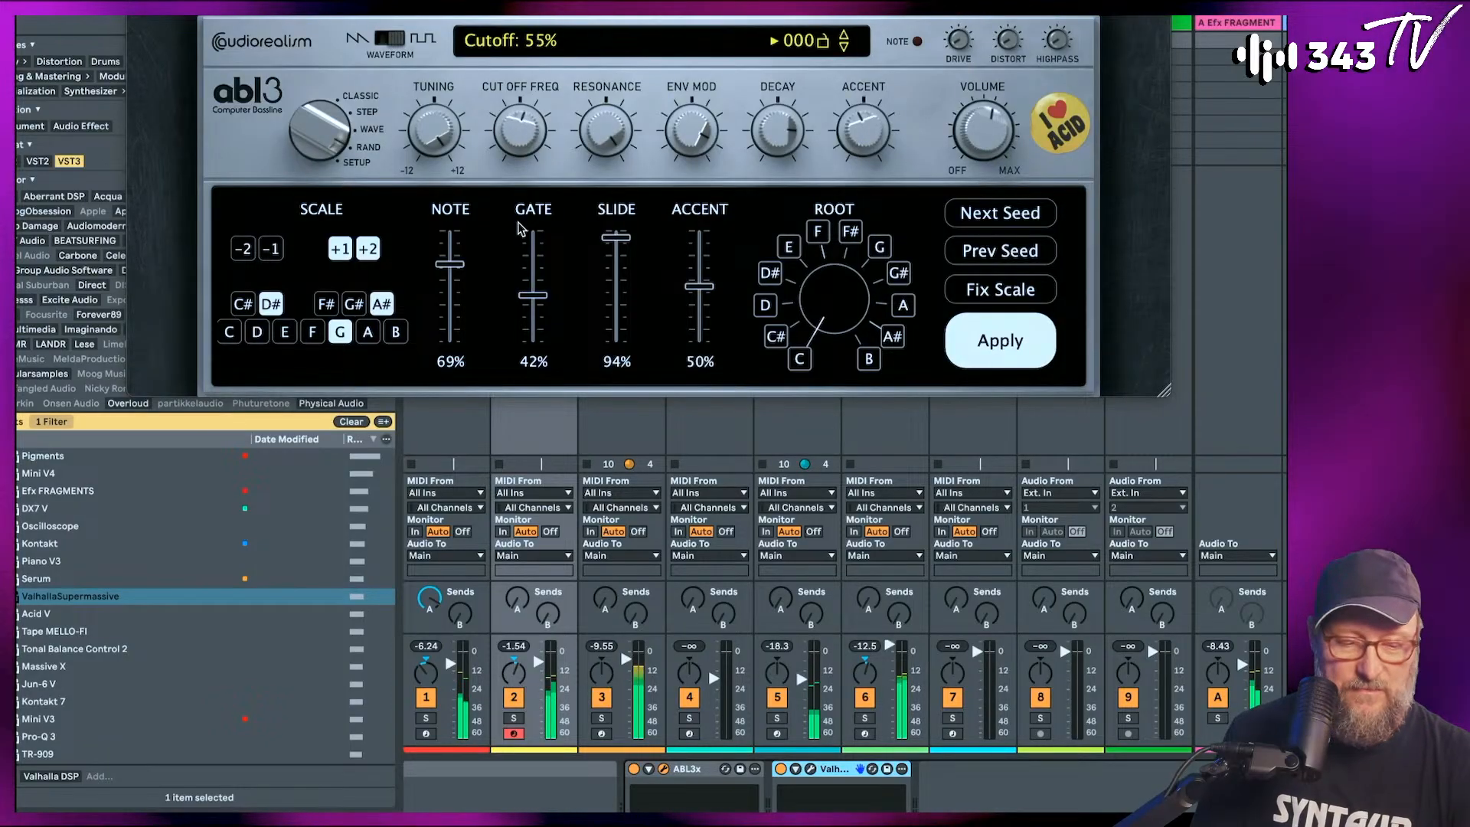
drag(519, 251, 523, 267)
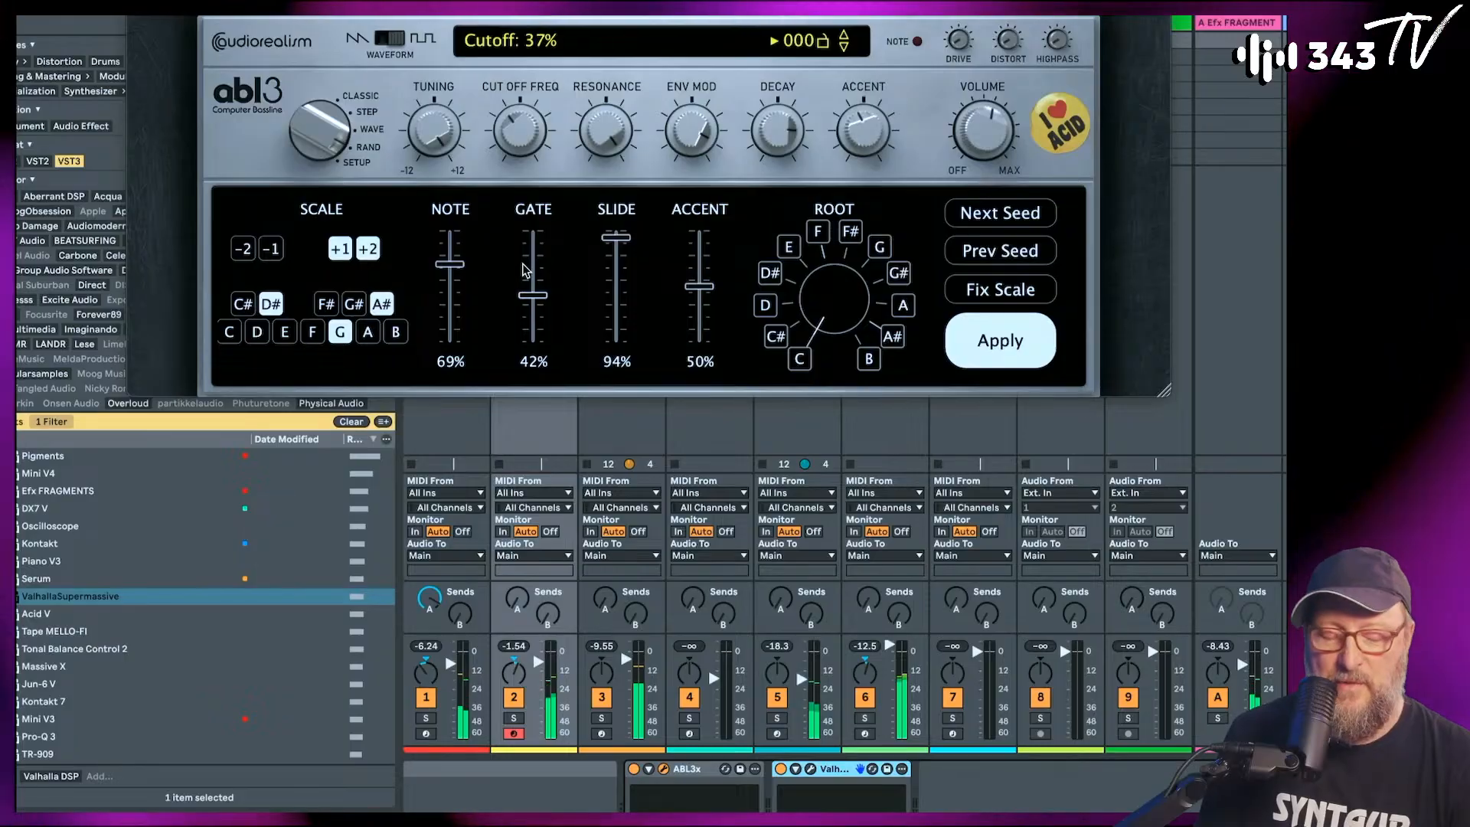
drag(705, 147, 684, 237)
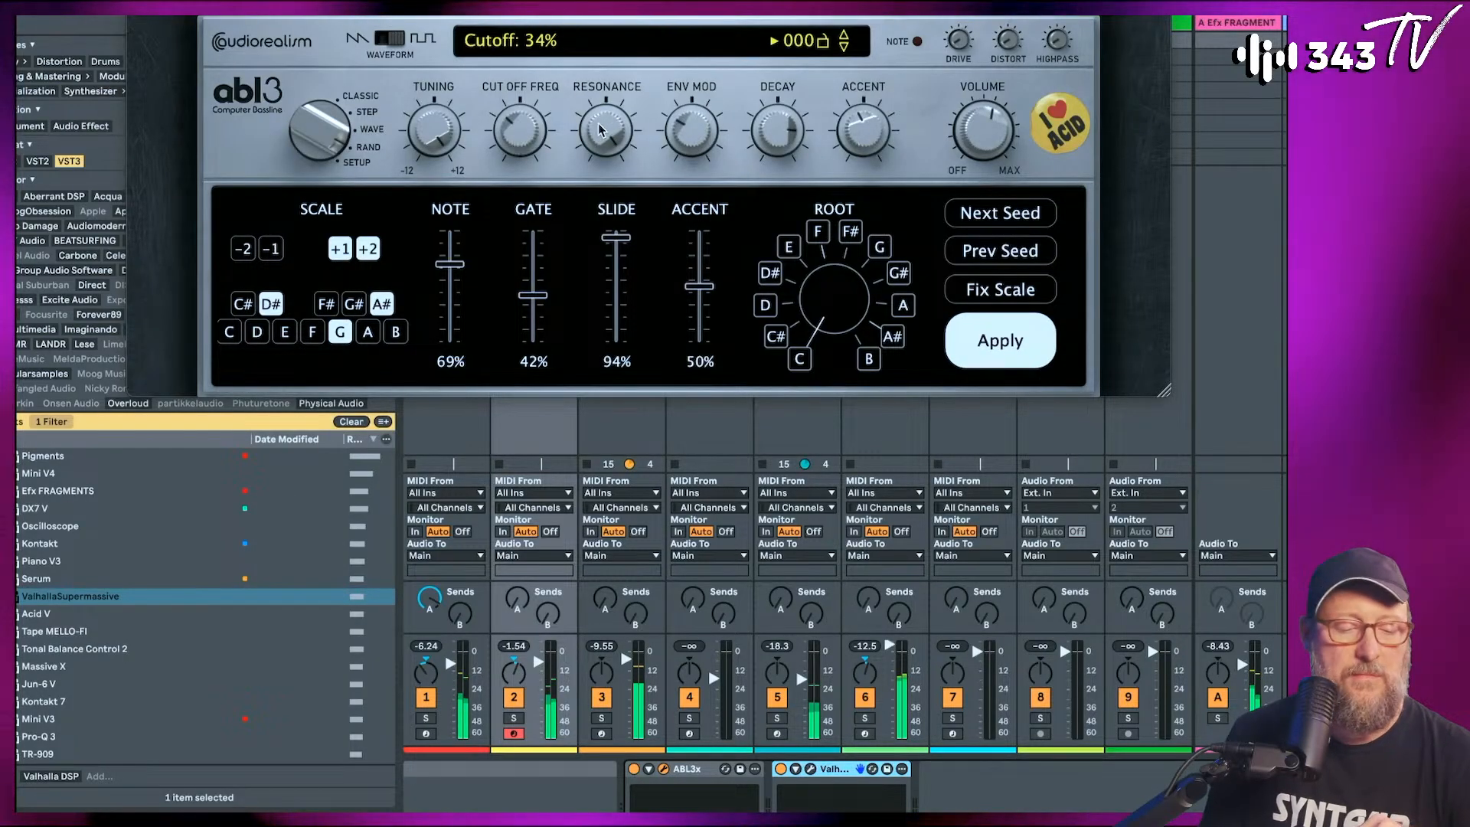
drag(525, 126, 527, 67)
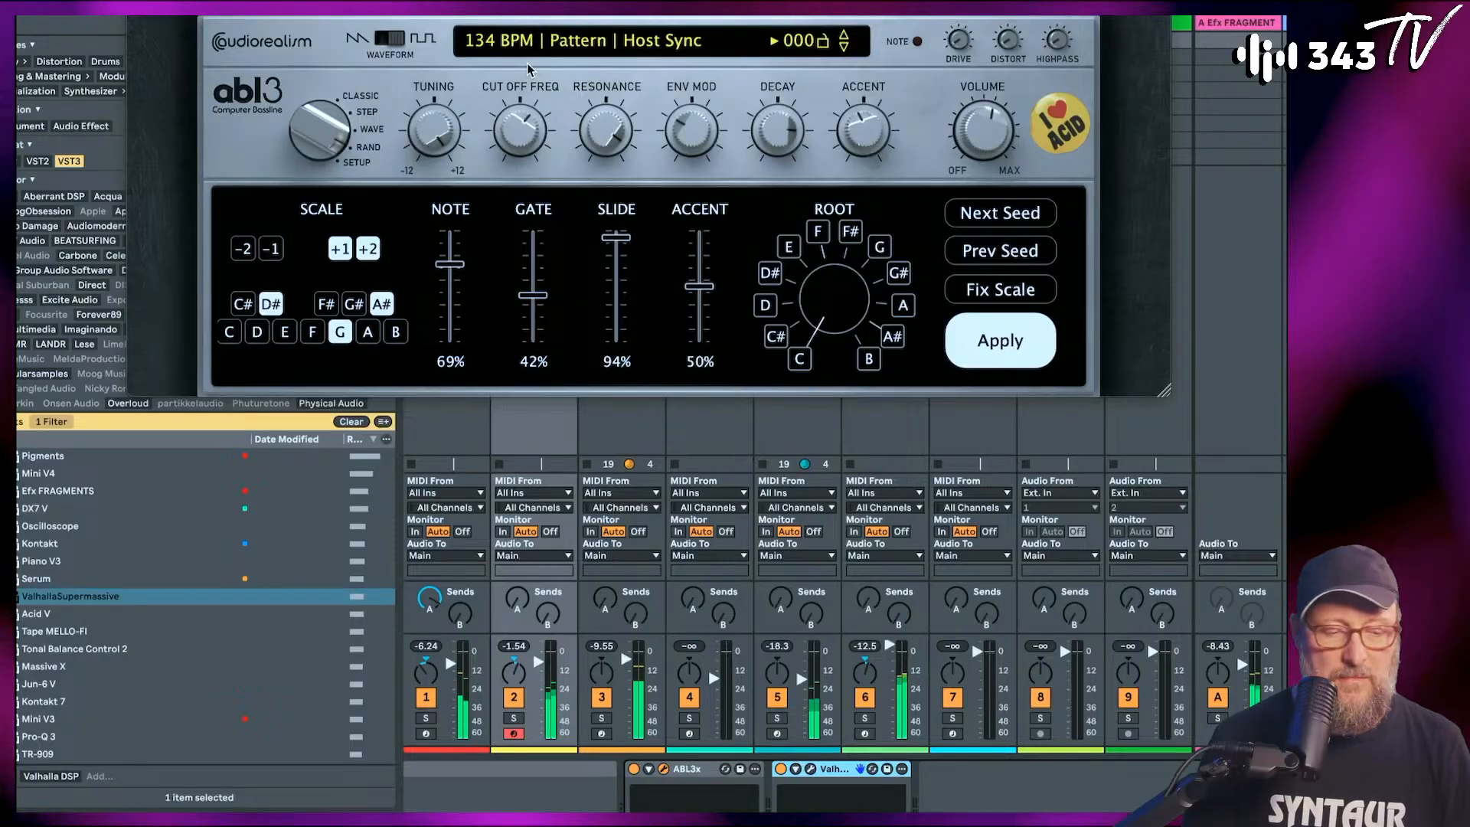
drag(434, 132, 434, 197)
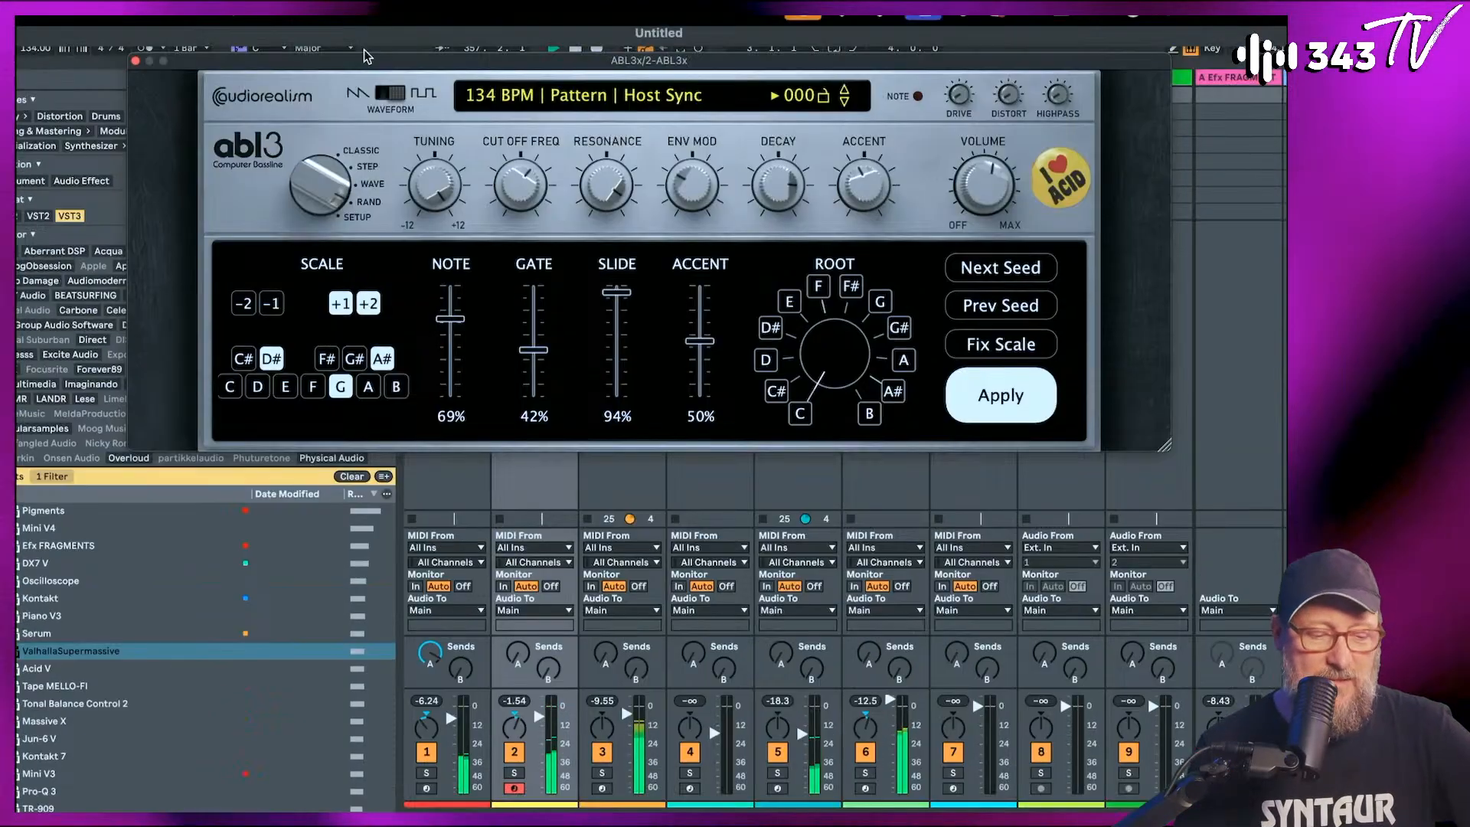
Switch the ABL3x to Step mode, try octave-up on individual steps and enable Up on steps 01, 10 and 11.
drag(325, 190, 312, 264)
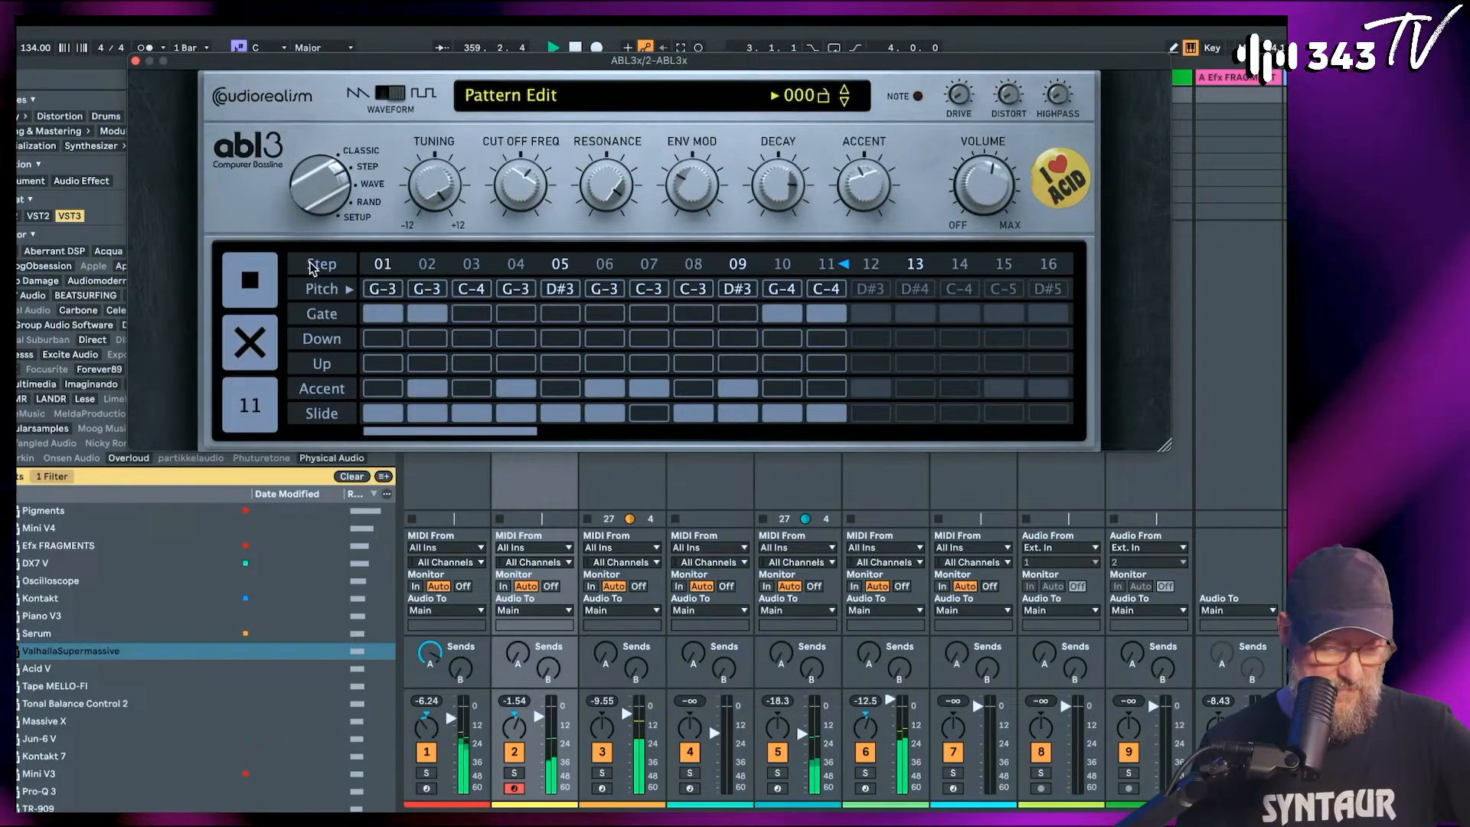
click(379, 365)
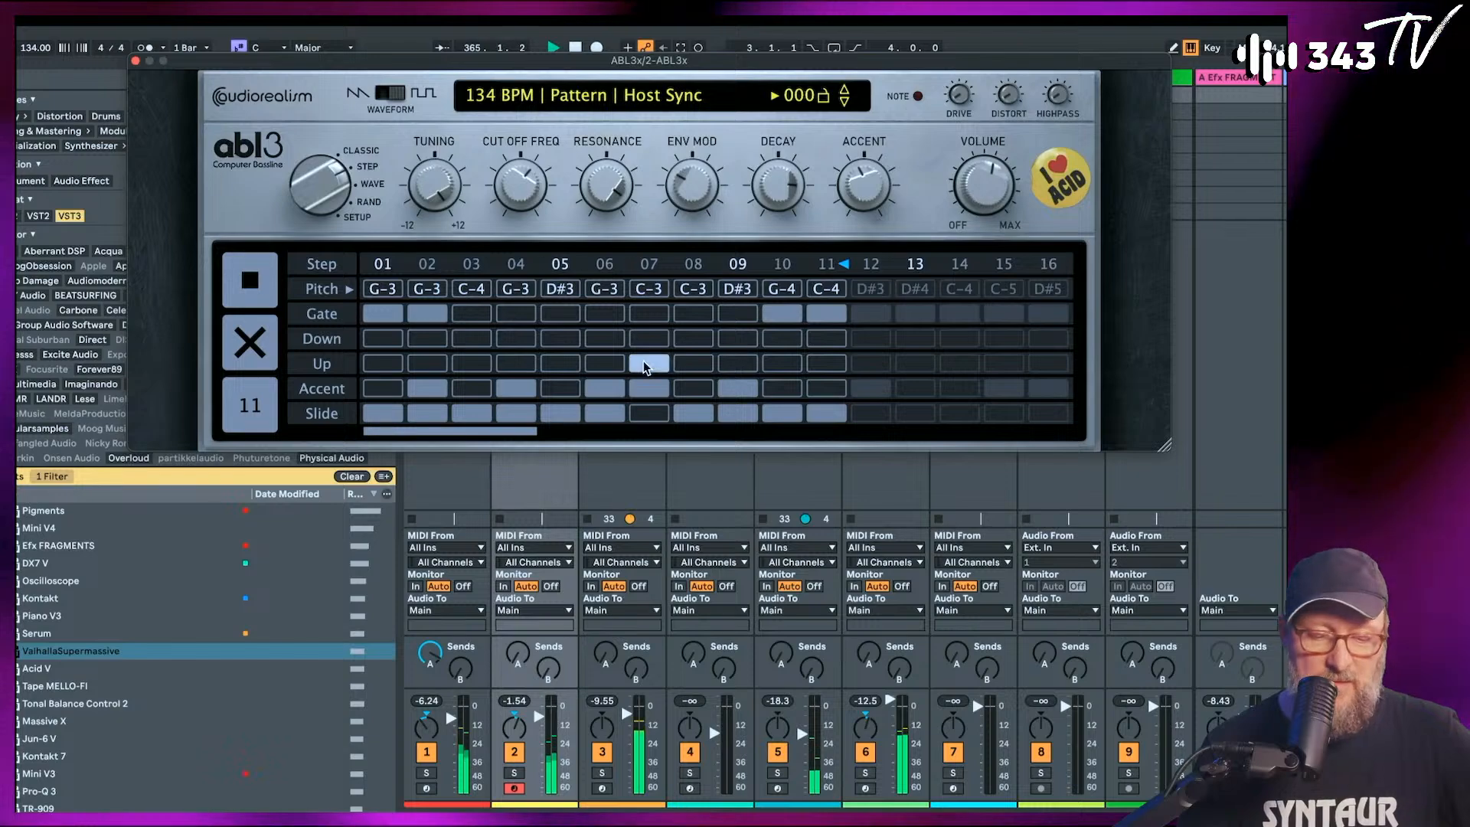
click(591, 366)
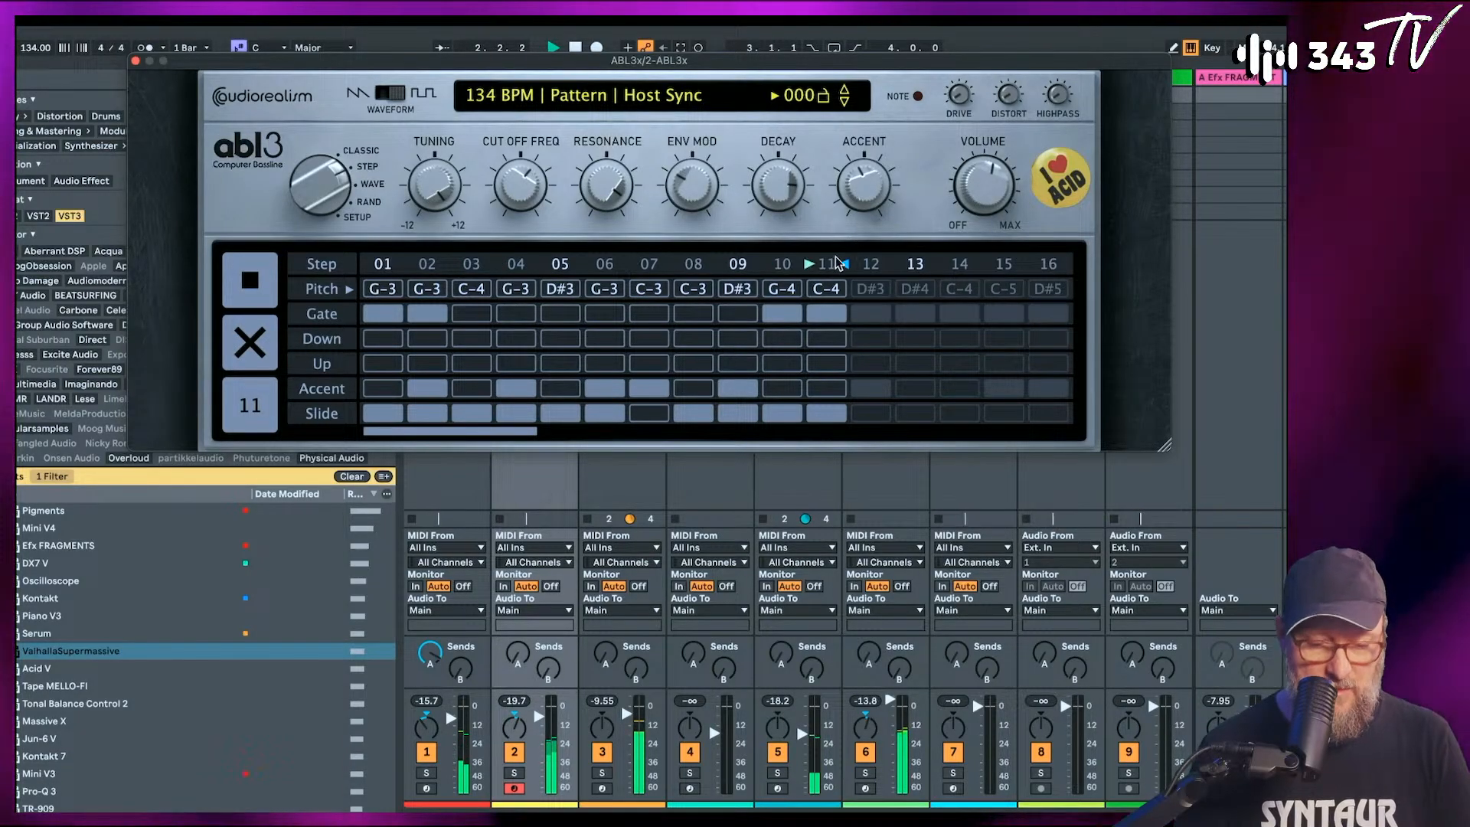
click(783, 363)
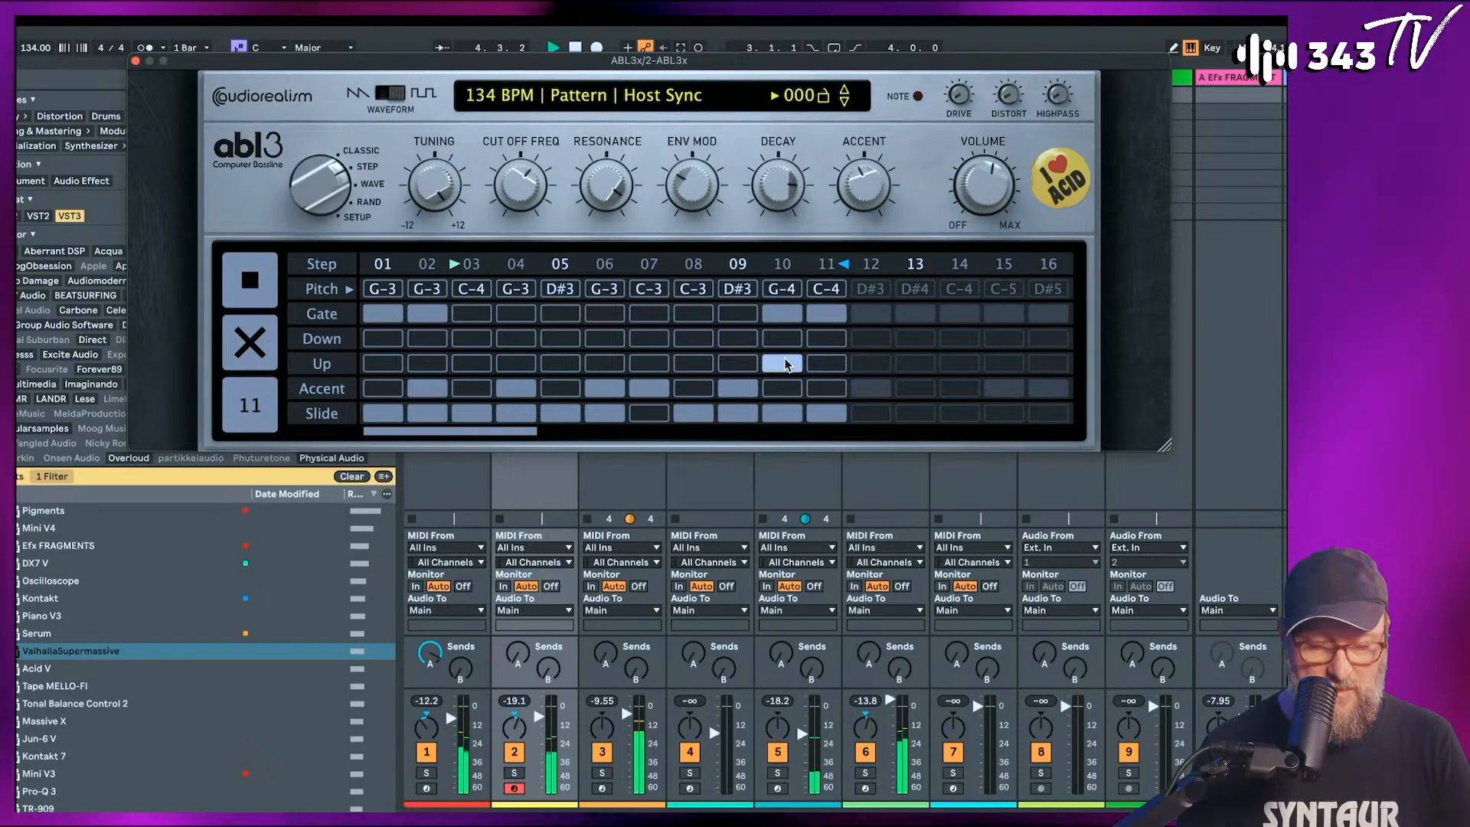
click(816, 363)
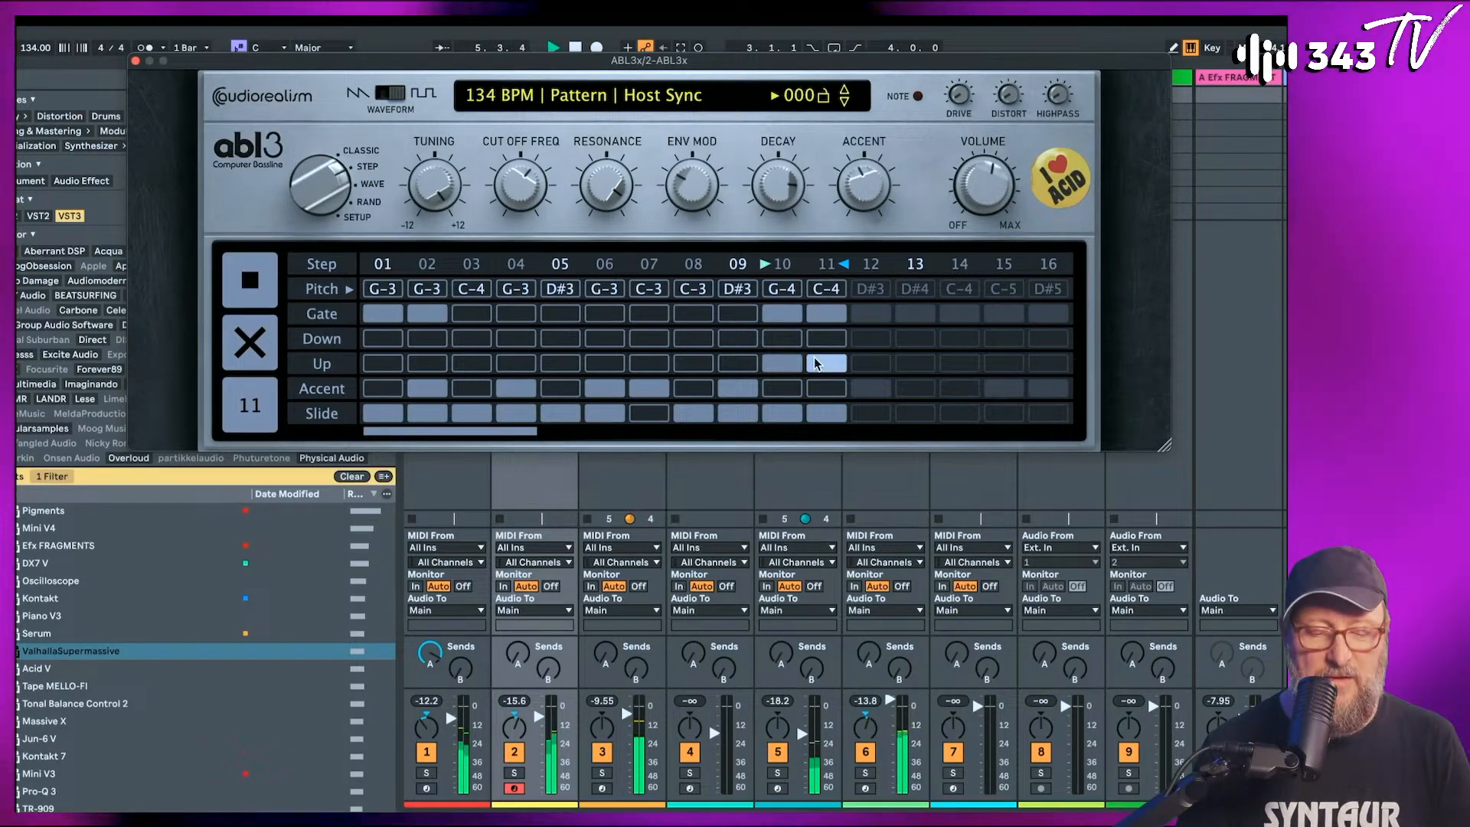
click(383, 363)
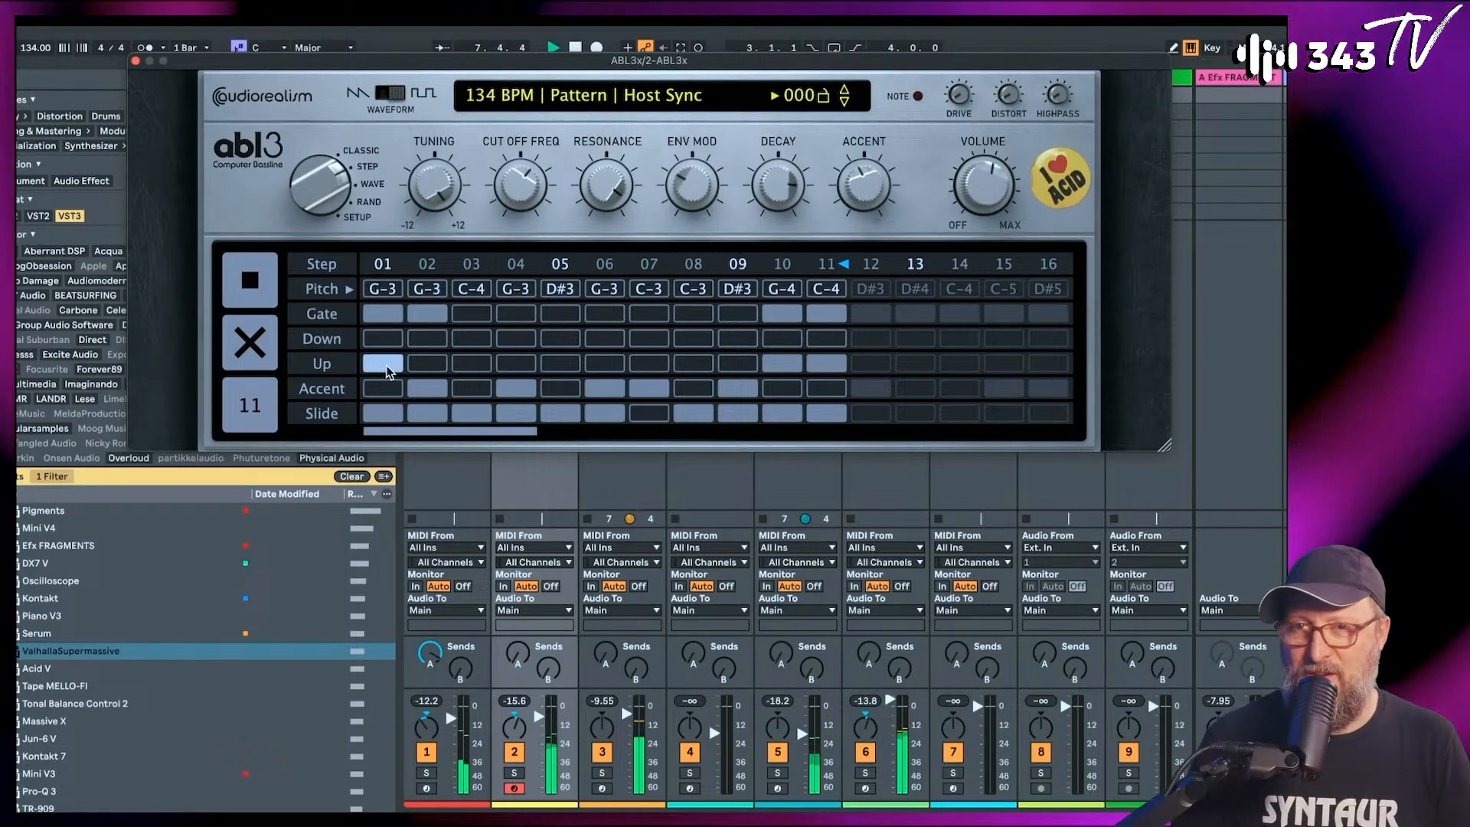
Sweep the ABL3x's cutoff and bring it to 63%, raise Env Mod and reposition the plug-in window.
drag(521, 190, 535, 137)
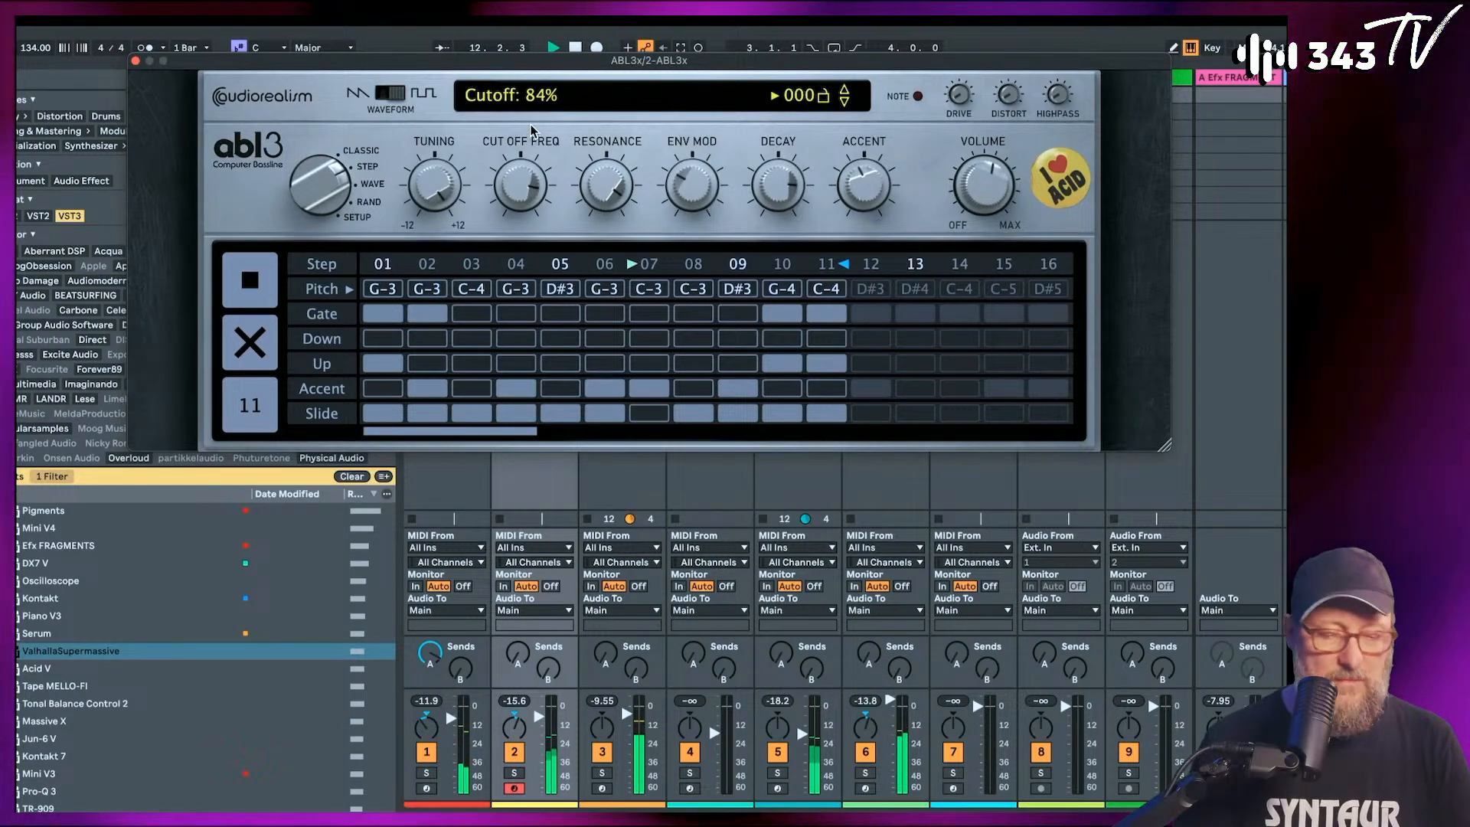
drag(533, 125, 530, 117)
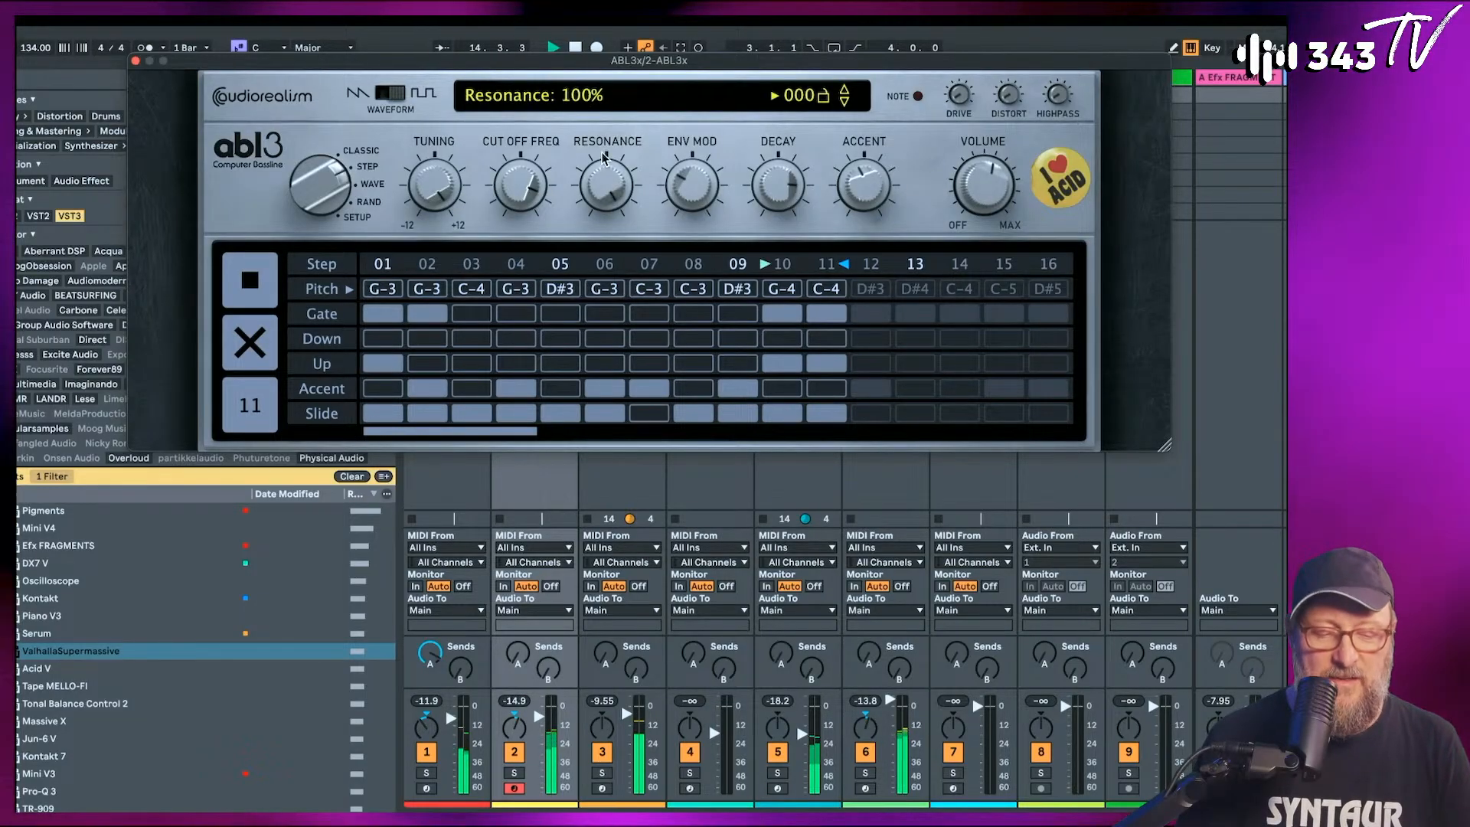
drag(530, 184, 527, 209)
drag(718, 187, 693, 157)
drag(527, 190, 528, 224)
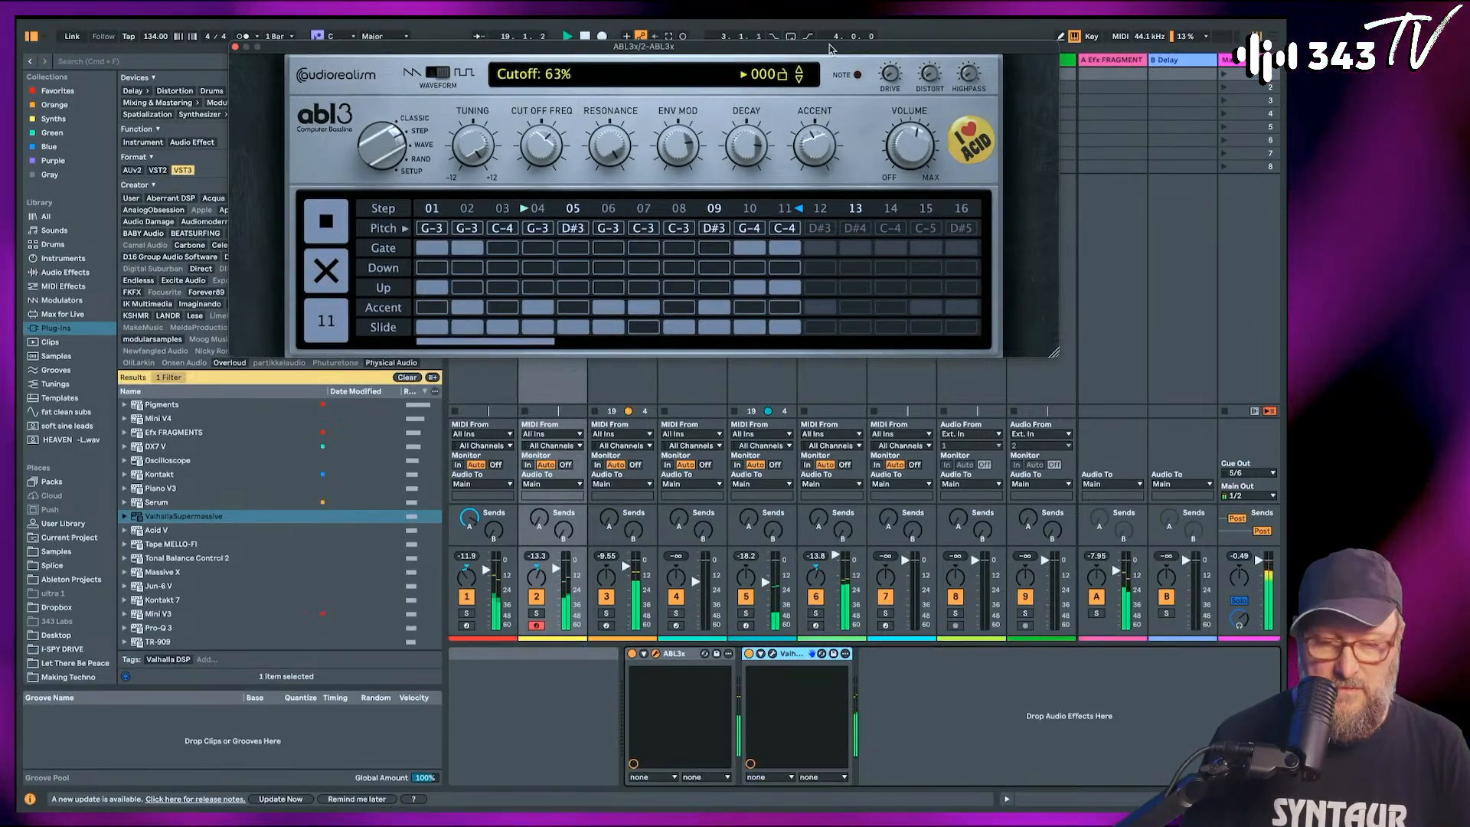
drag(829, 49, 724, 76)
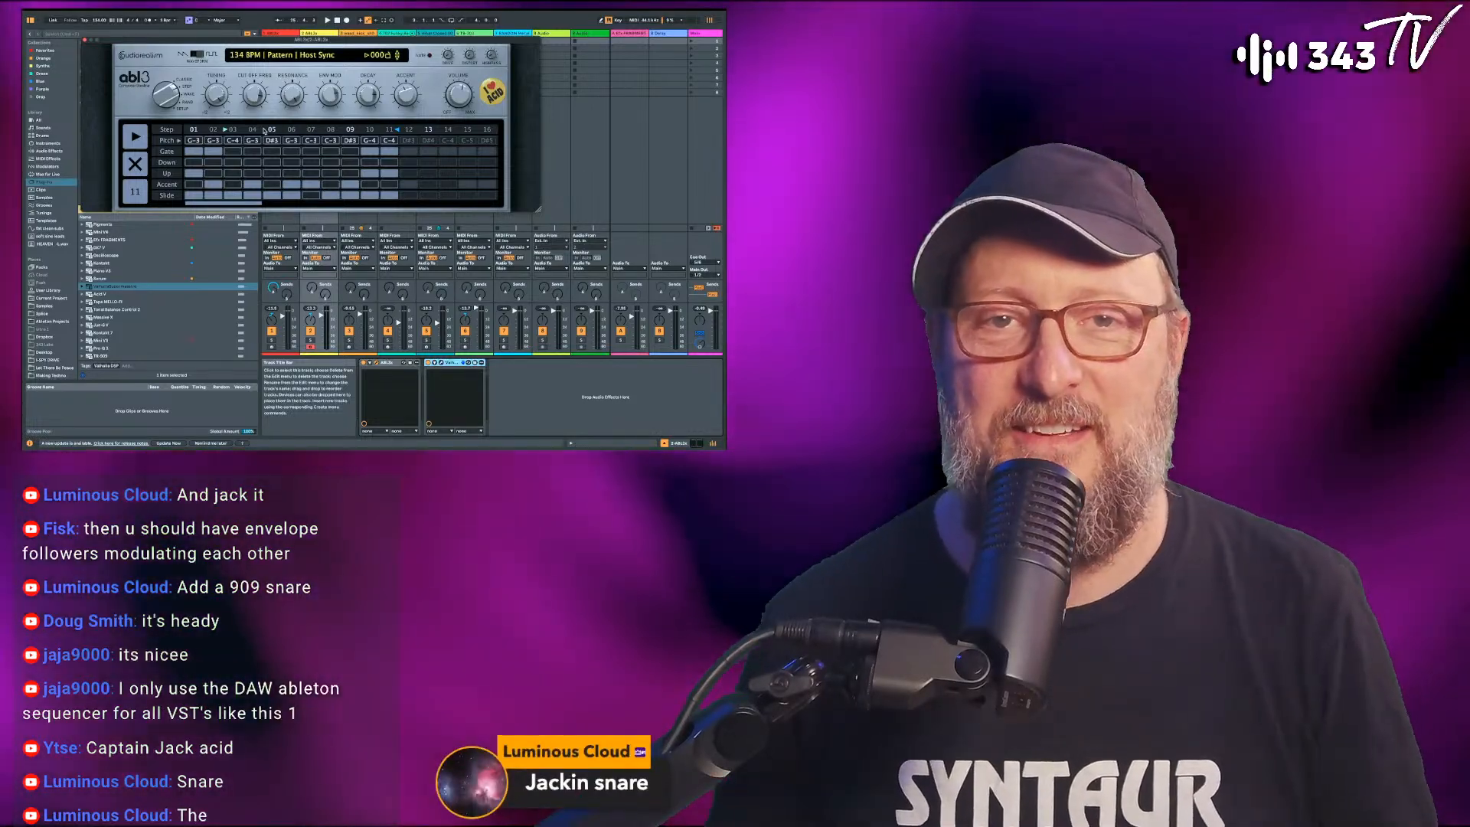
Close the ABL3x window, launch the 707 Funky Beats clip on track 4 and mute tracks 1 and 2.
click(85, 40)
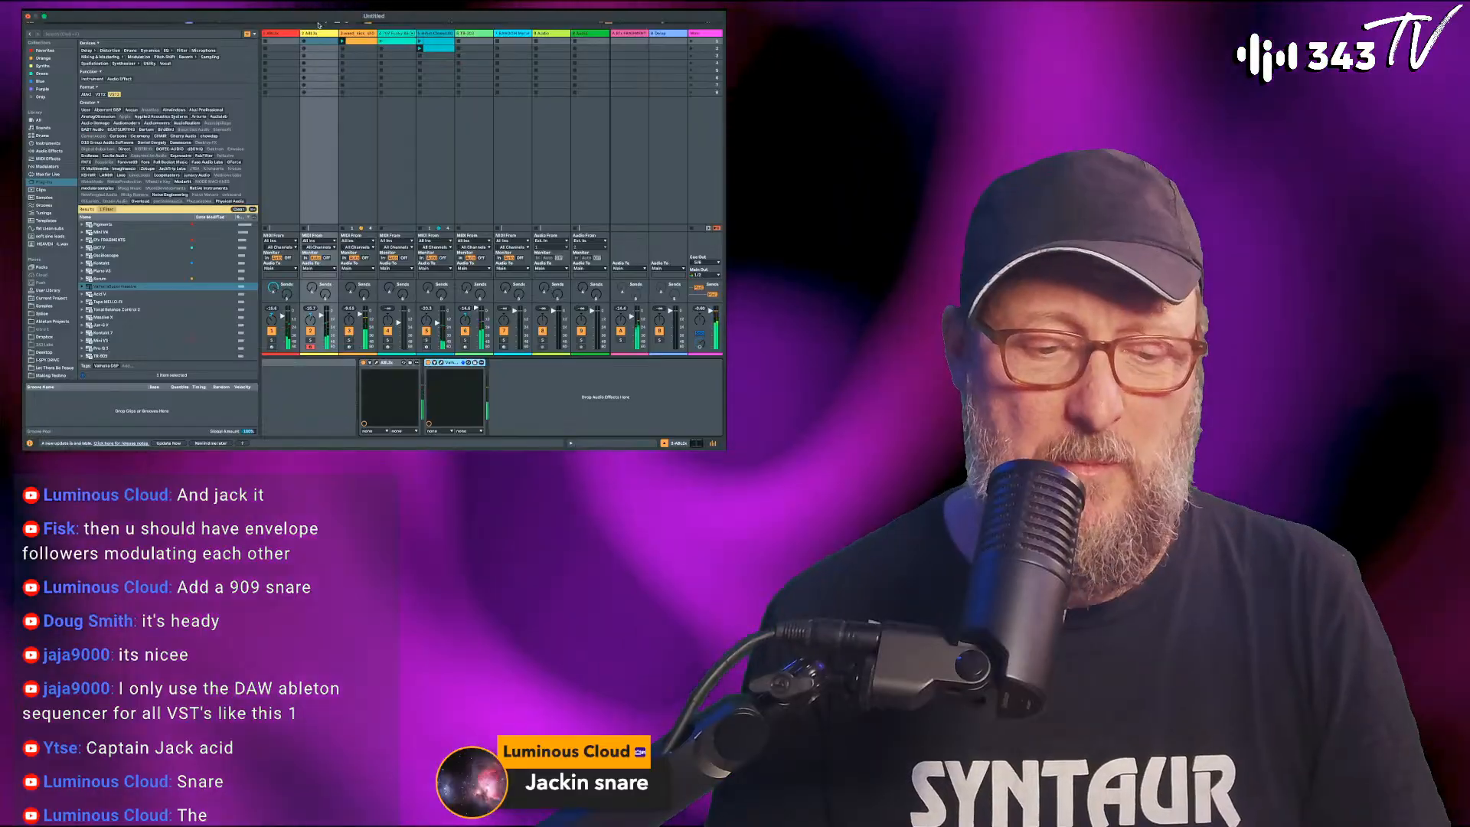
click(382, 44)
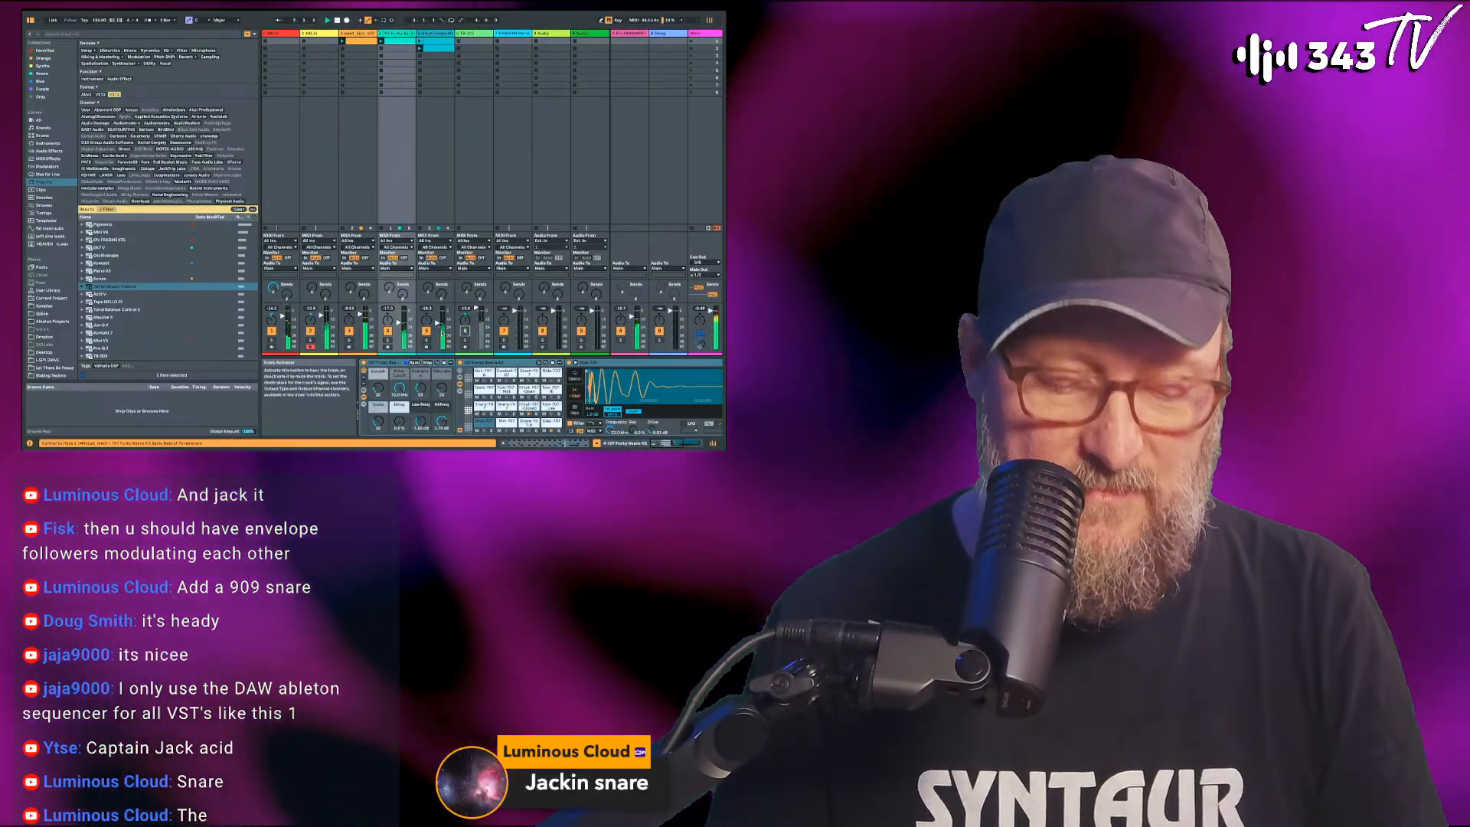
click(311, 333)
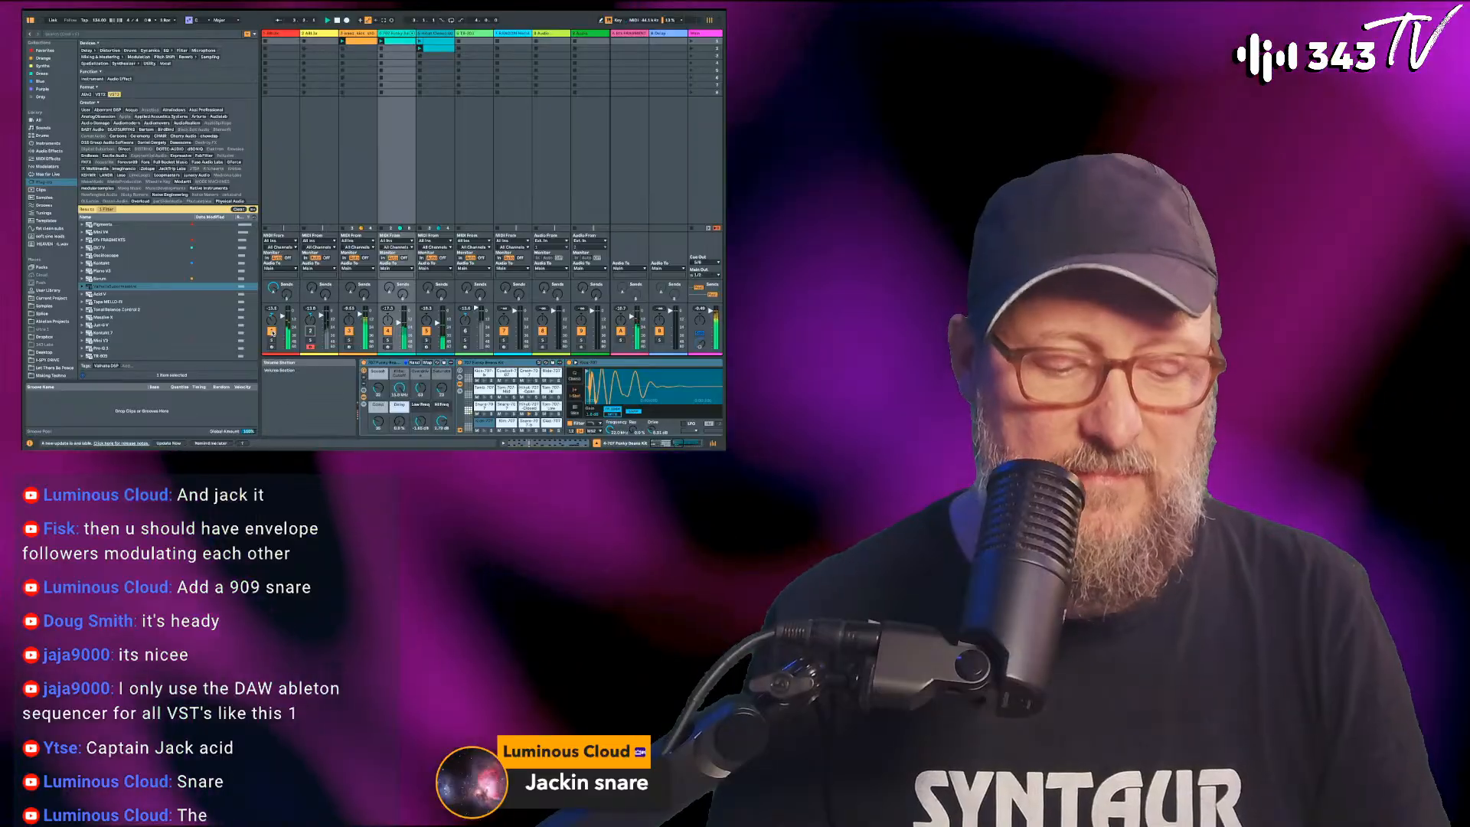
click(271, 331)
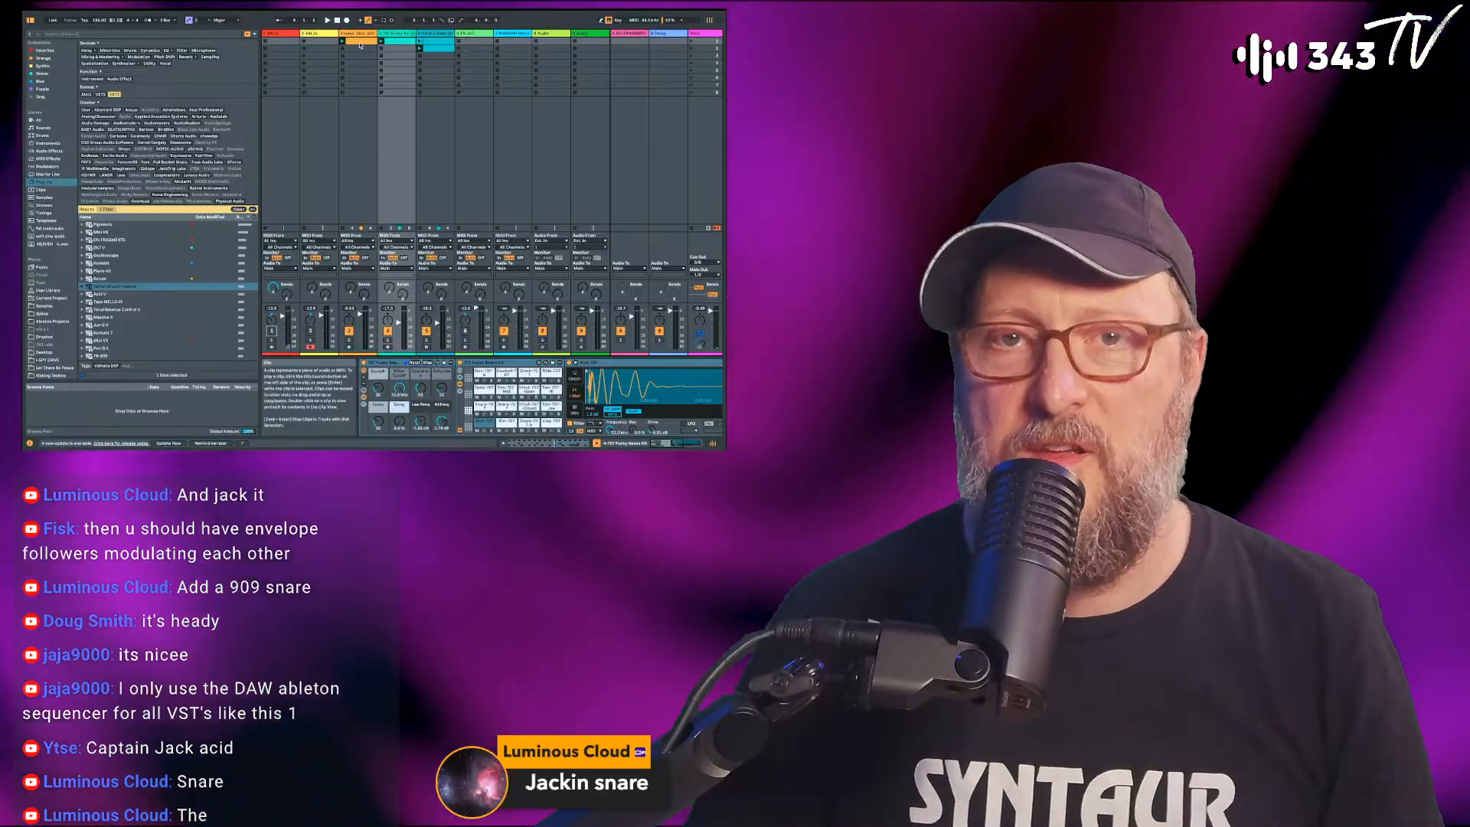
Open the 707 Funky Beats clip's notes and delete all the Clap 707 notes.
double_click(398, 41)
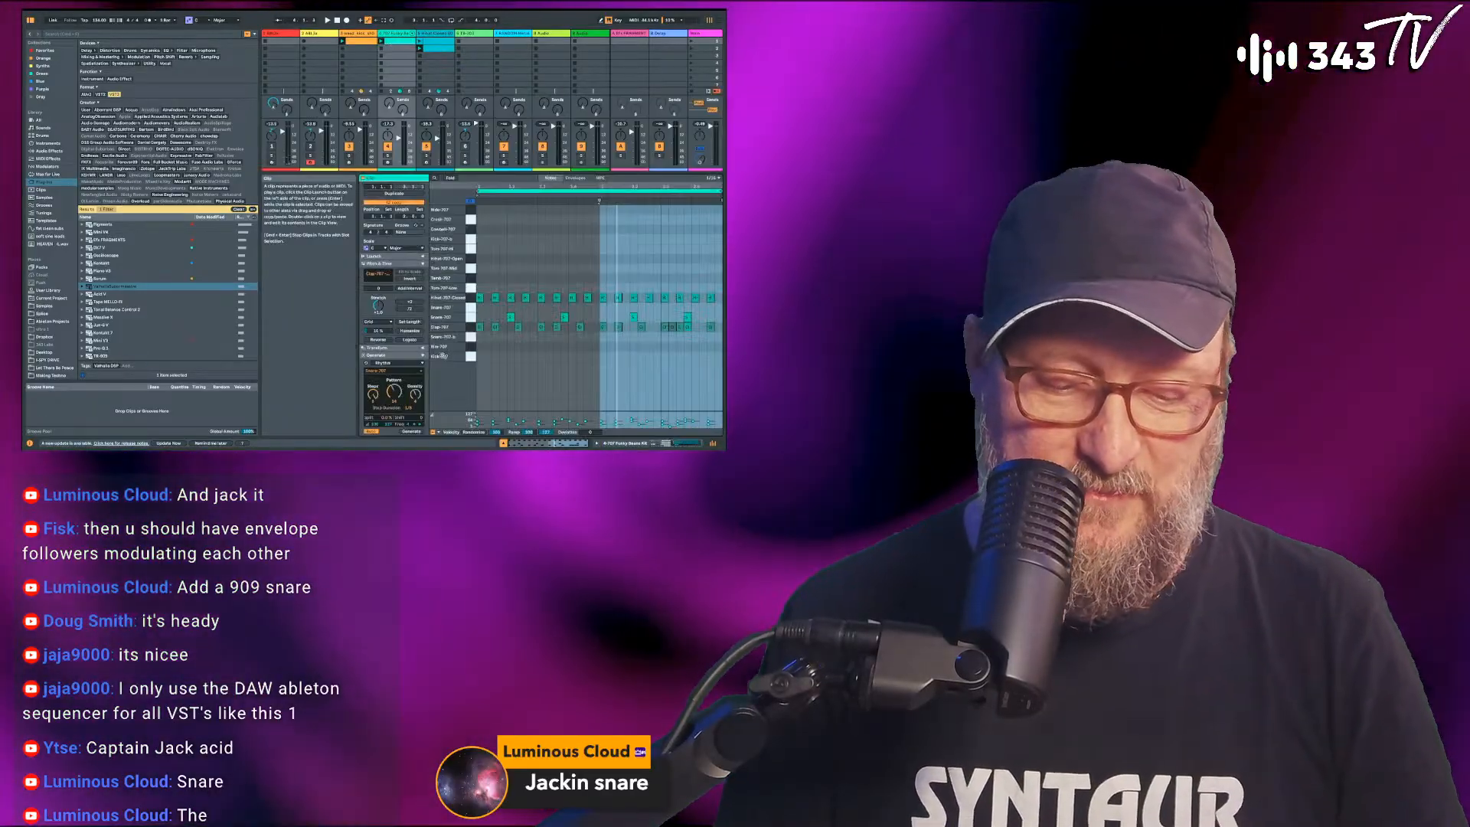
click(472, 317)
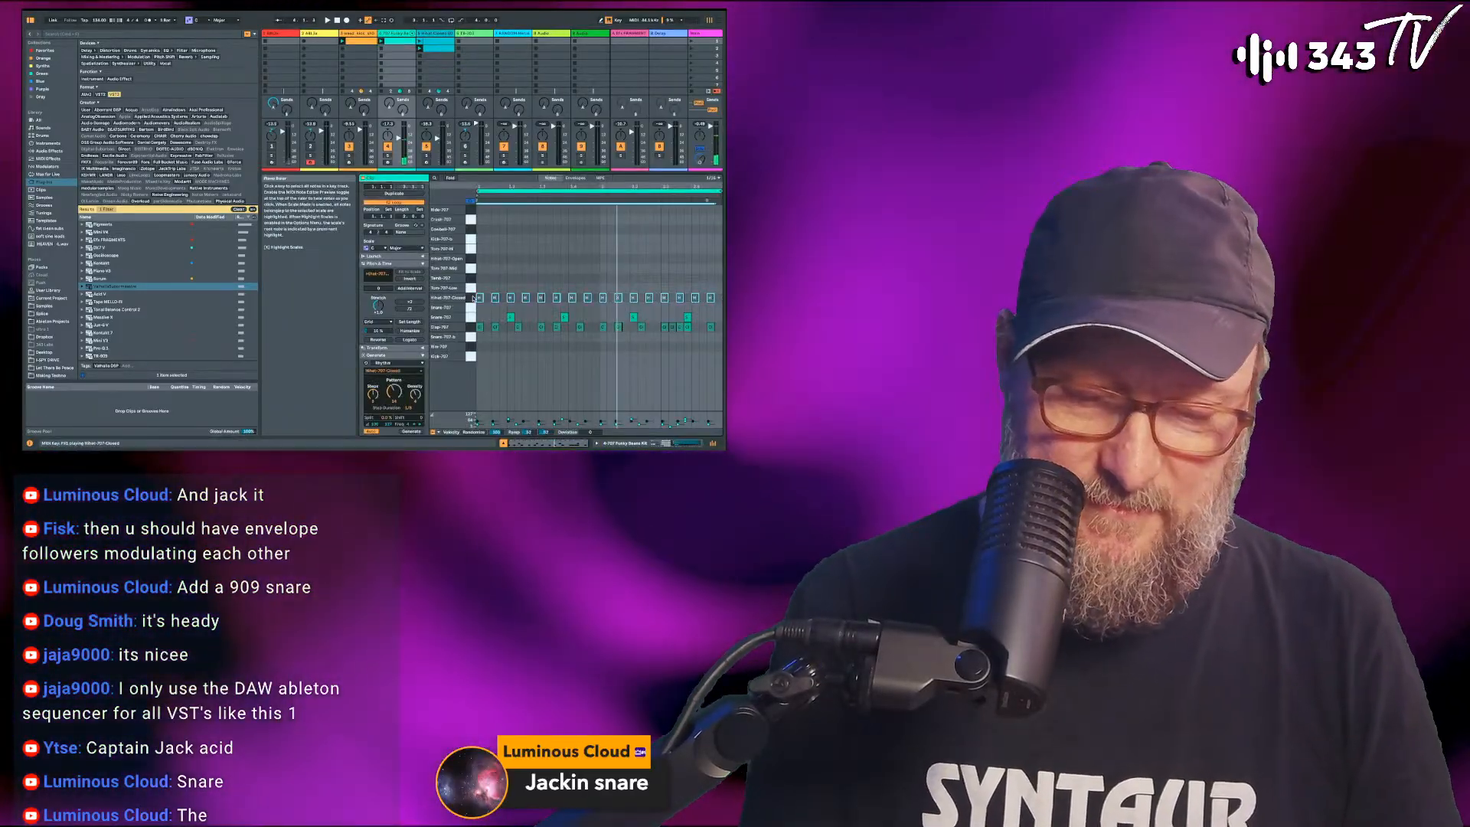
click(495, 327)
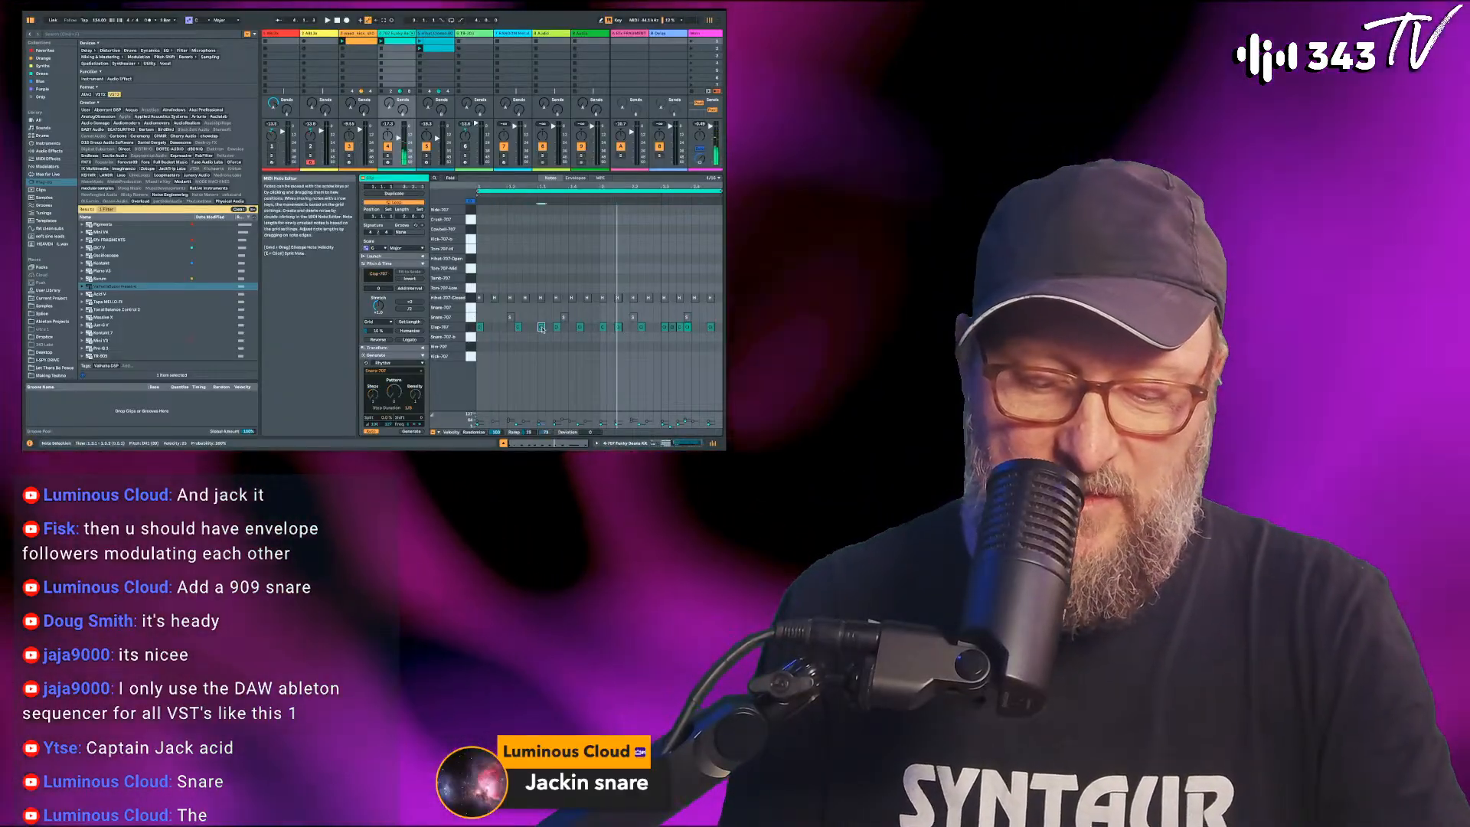
click(469, 328)
key(Delete)
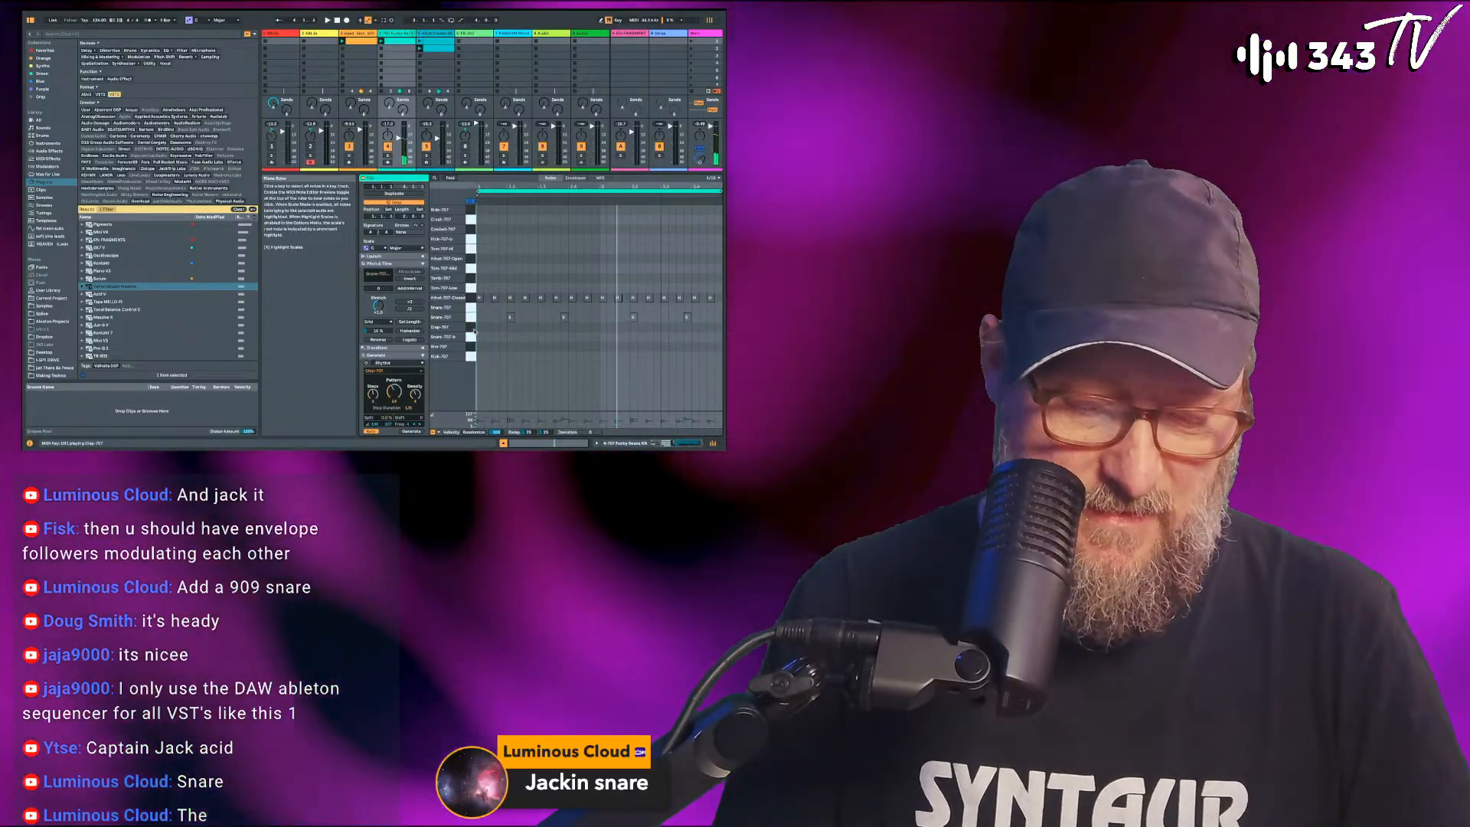
Draw eight evenly spaced Clap 707 notes across the clip, one on every beat.
key(b)
click(480, 327)
click(511, 327)
click(541, 327)
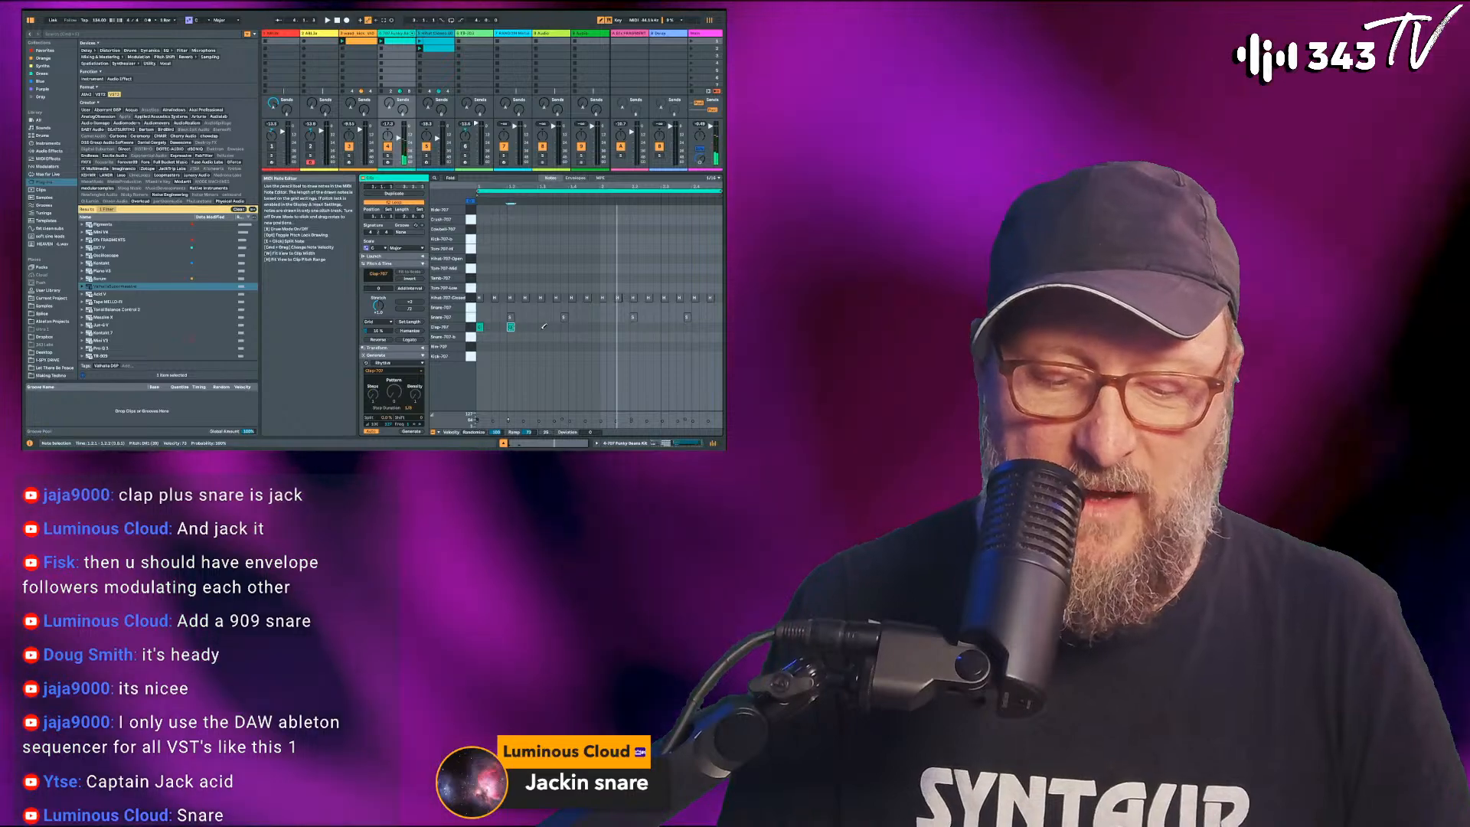
click(572, 327)
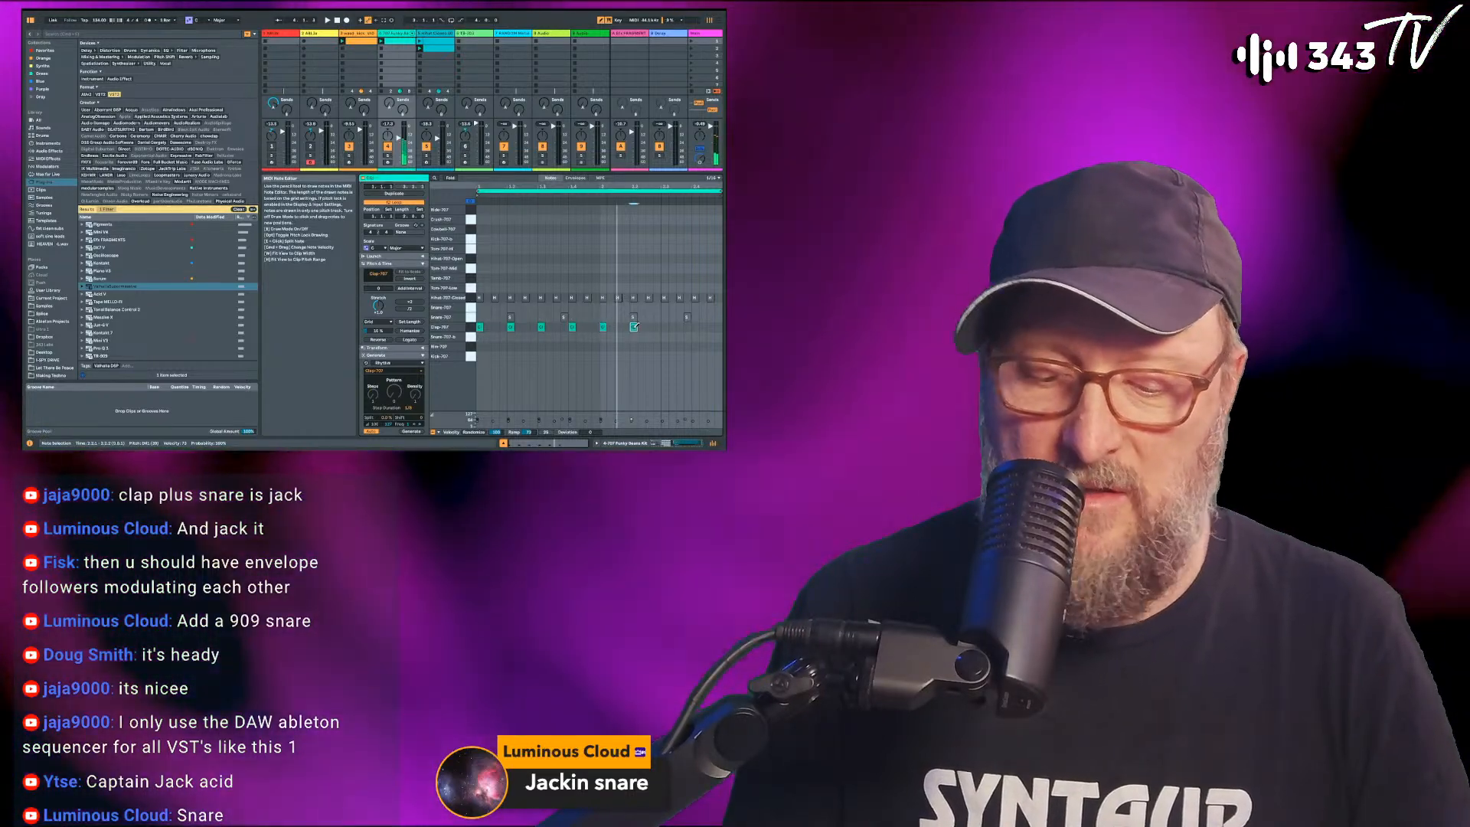
click(634, 327)
click(664, 327)
click(695, 327)
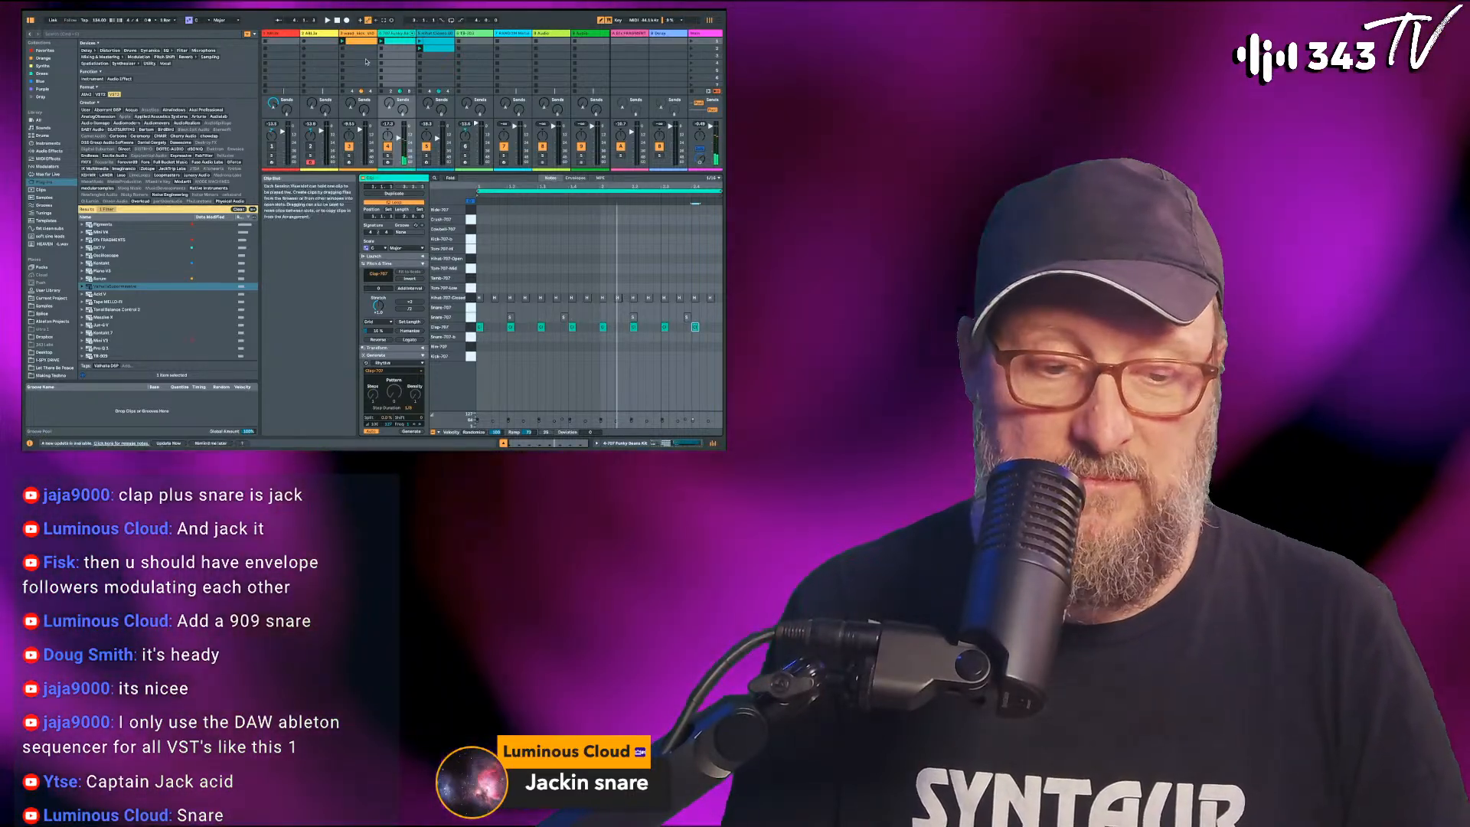
Start playback, adjust the 707 Funky Beans track's volume and group it with the kick track.
key(space)
drag(398, 138, 398, 135)
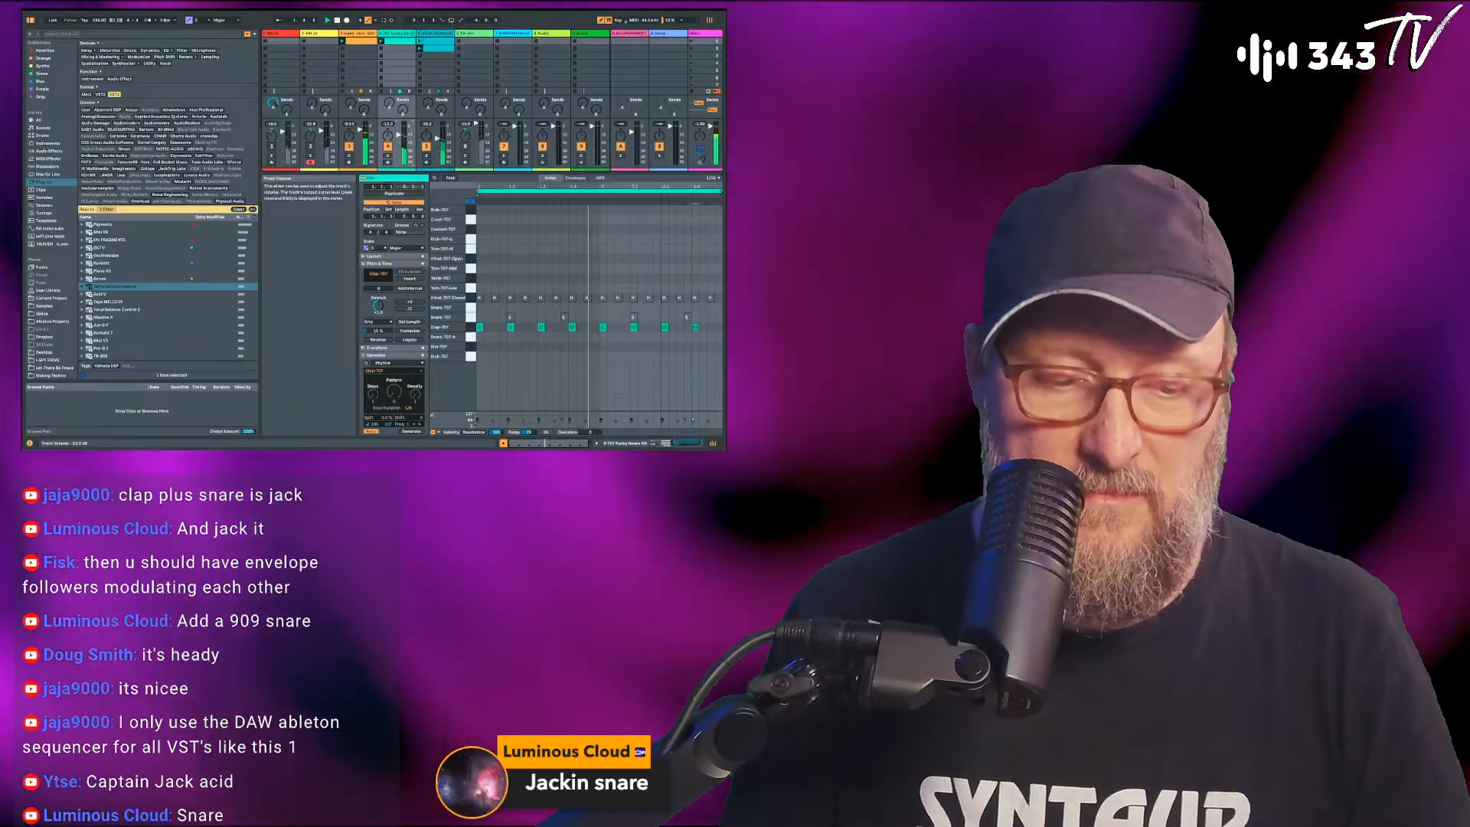
click(358, 33)
shift+click(389, 34)
key(super+g)
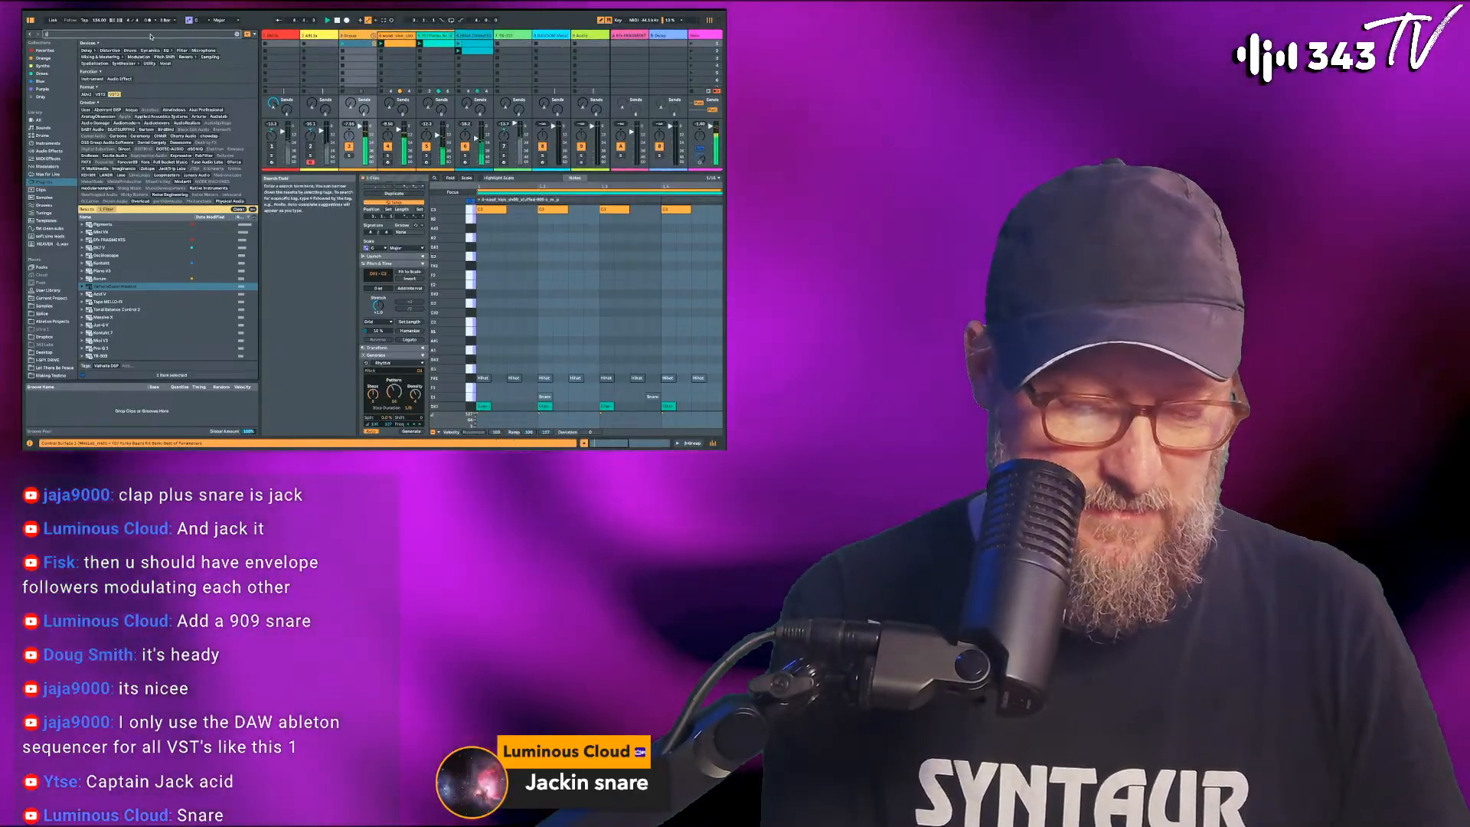
Search the audio effects for "satu" and load Saturator onto the drum group.
click(151, 34)
text(satu)
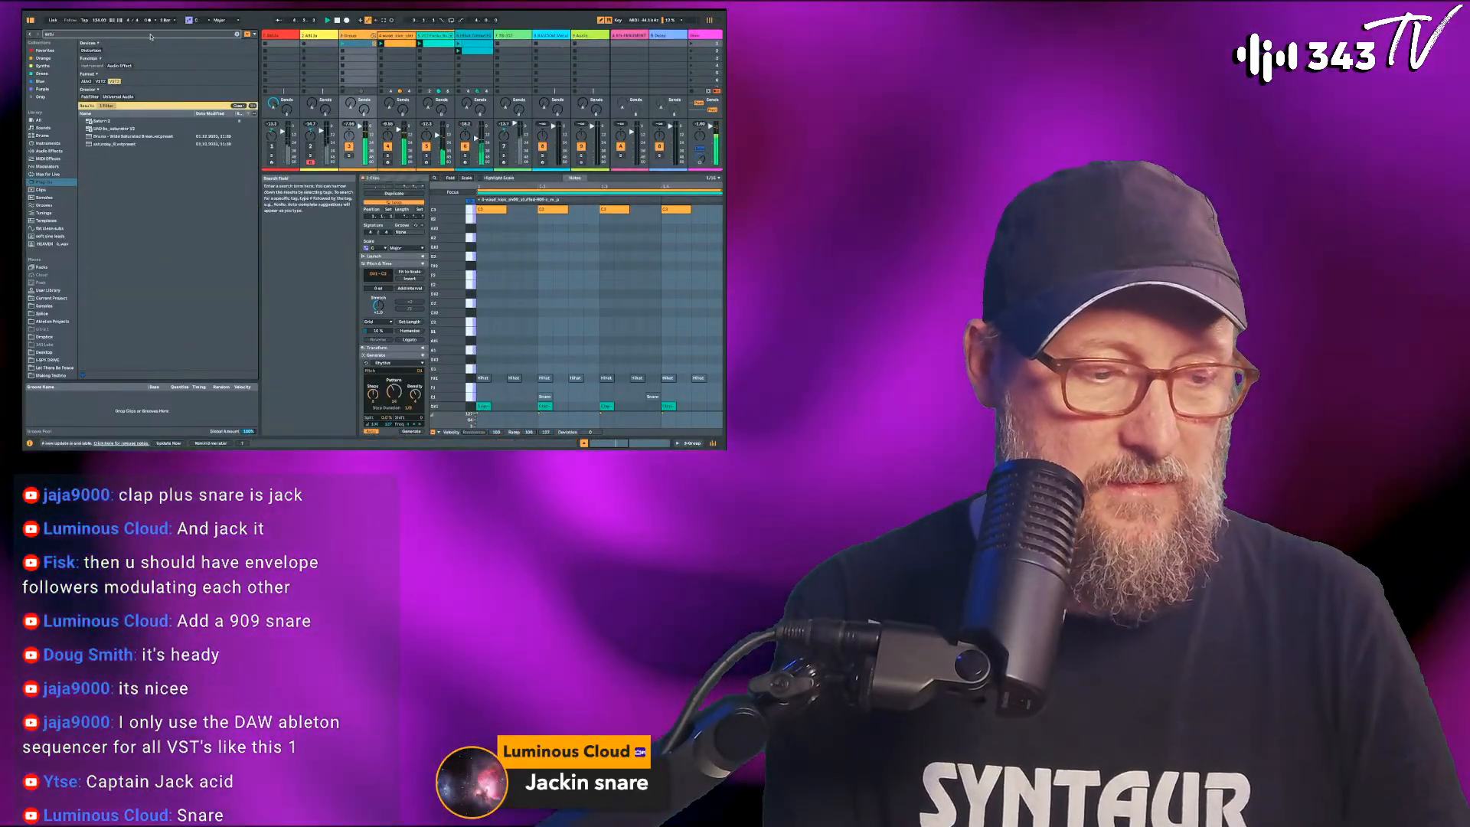
click(49, 151)
double_click(108, 90)
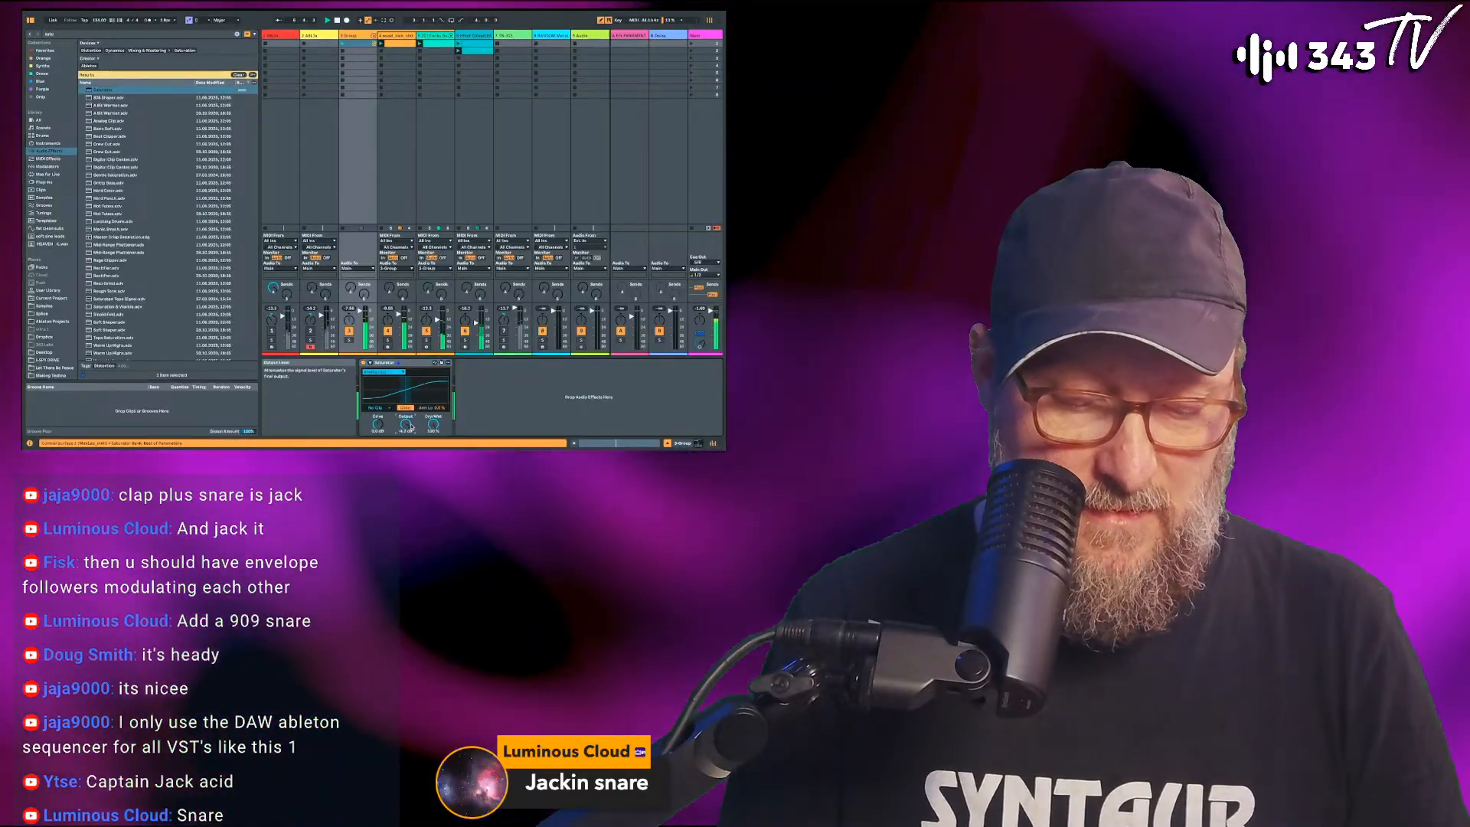
Shape the drum group's Saturator by choosing another curve and adjusting its drive and output.
click(375, 407)
click(381, 420)
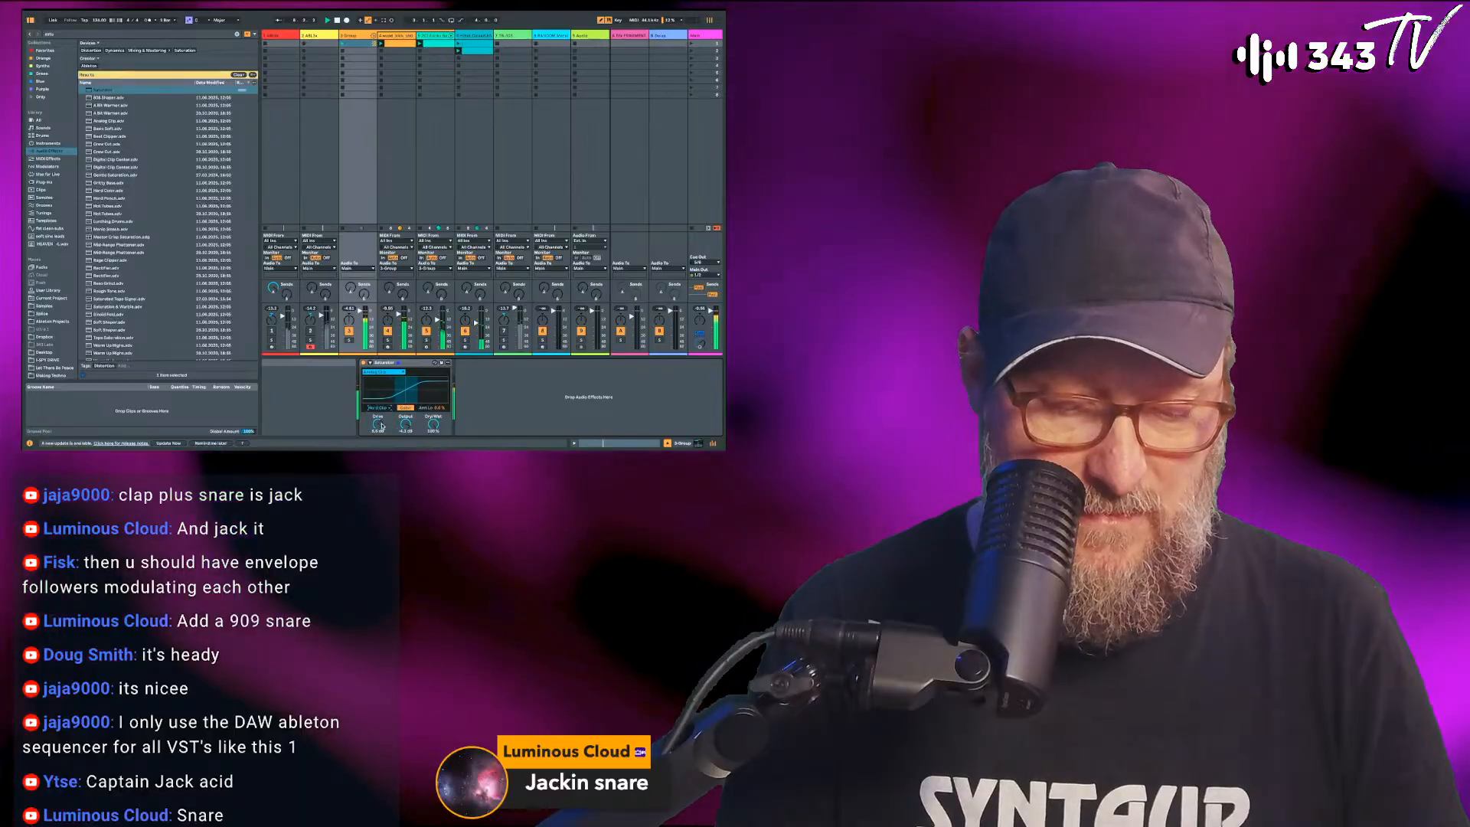
click(383, 373)
click(376, 403)
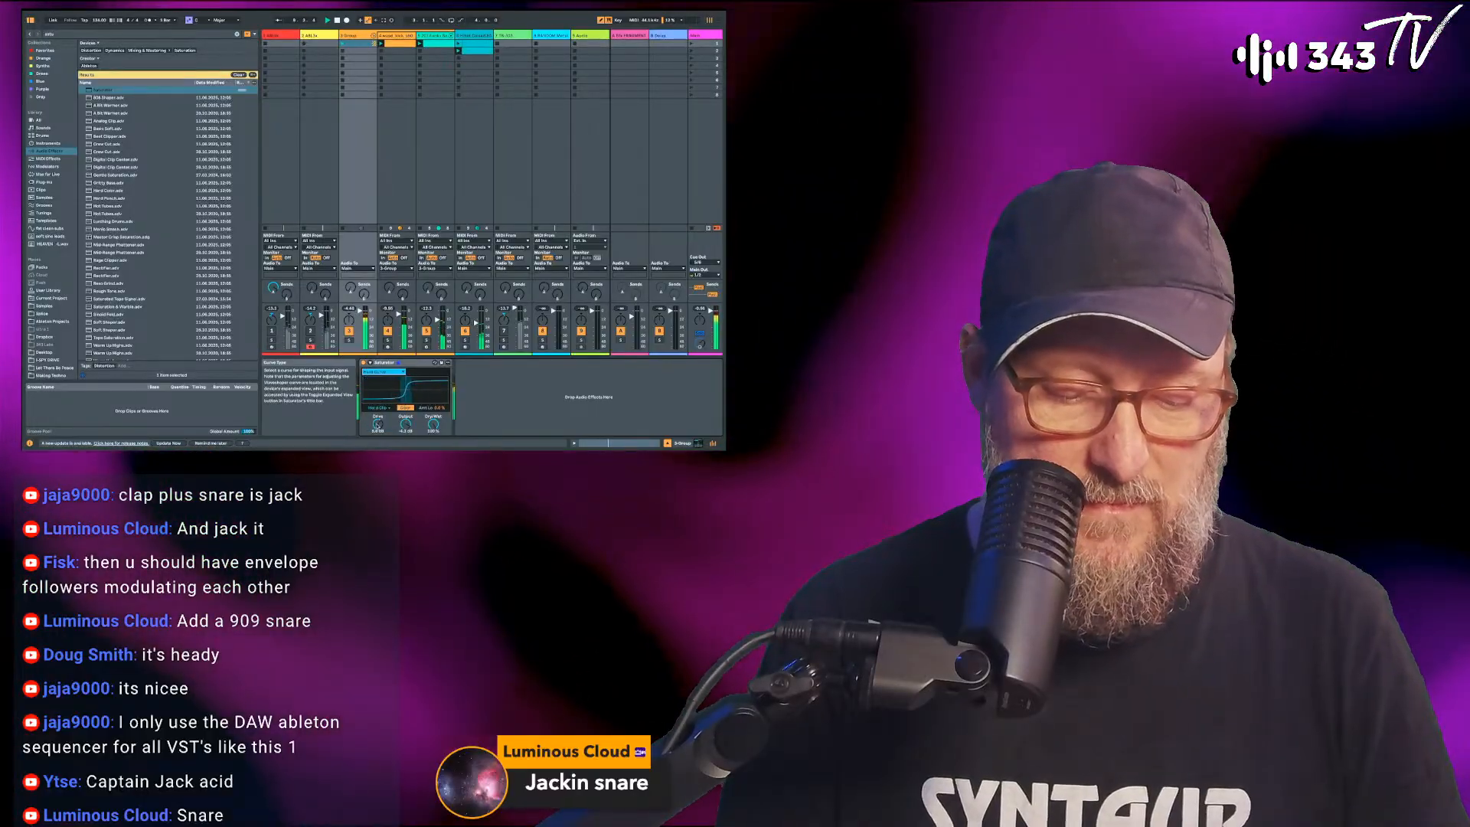
drag(378, 424, 406, 428)
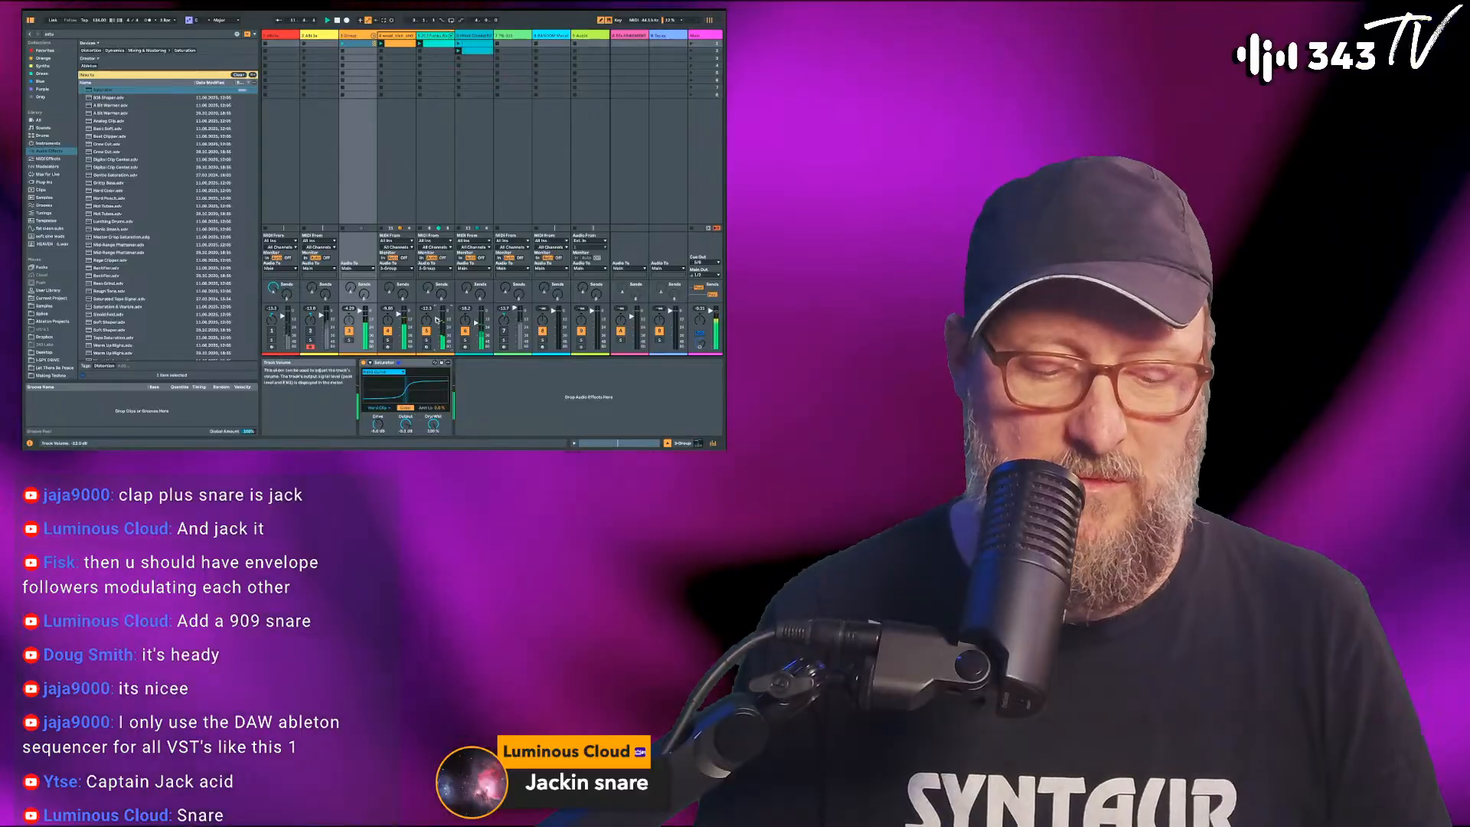
Move the Hihat Closed track into the drum group before the kick and turn on the TB-303 track.
click(469, 48)
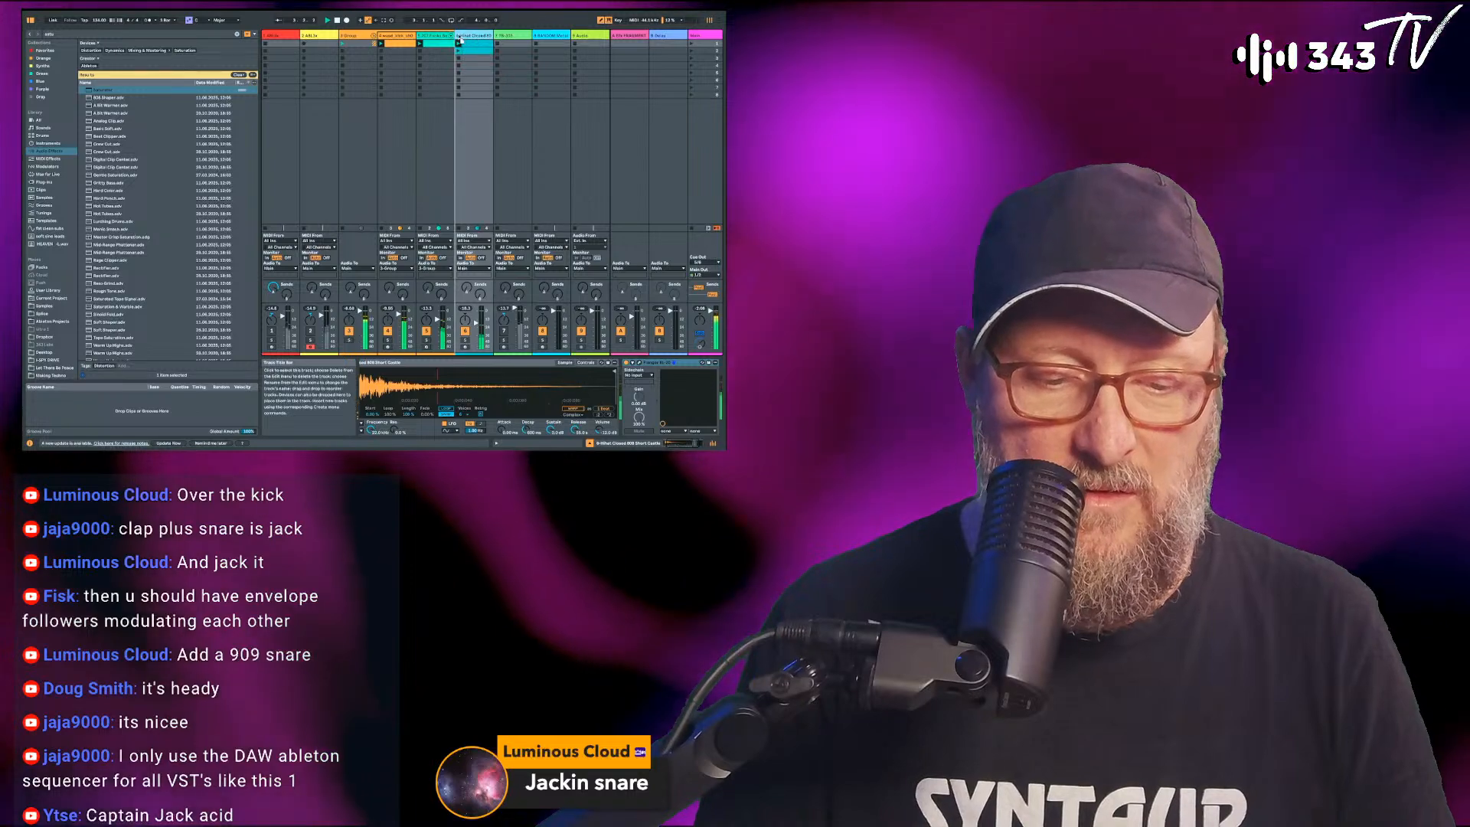
drag(421, 39, 381, 36)
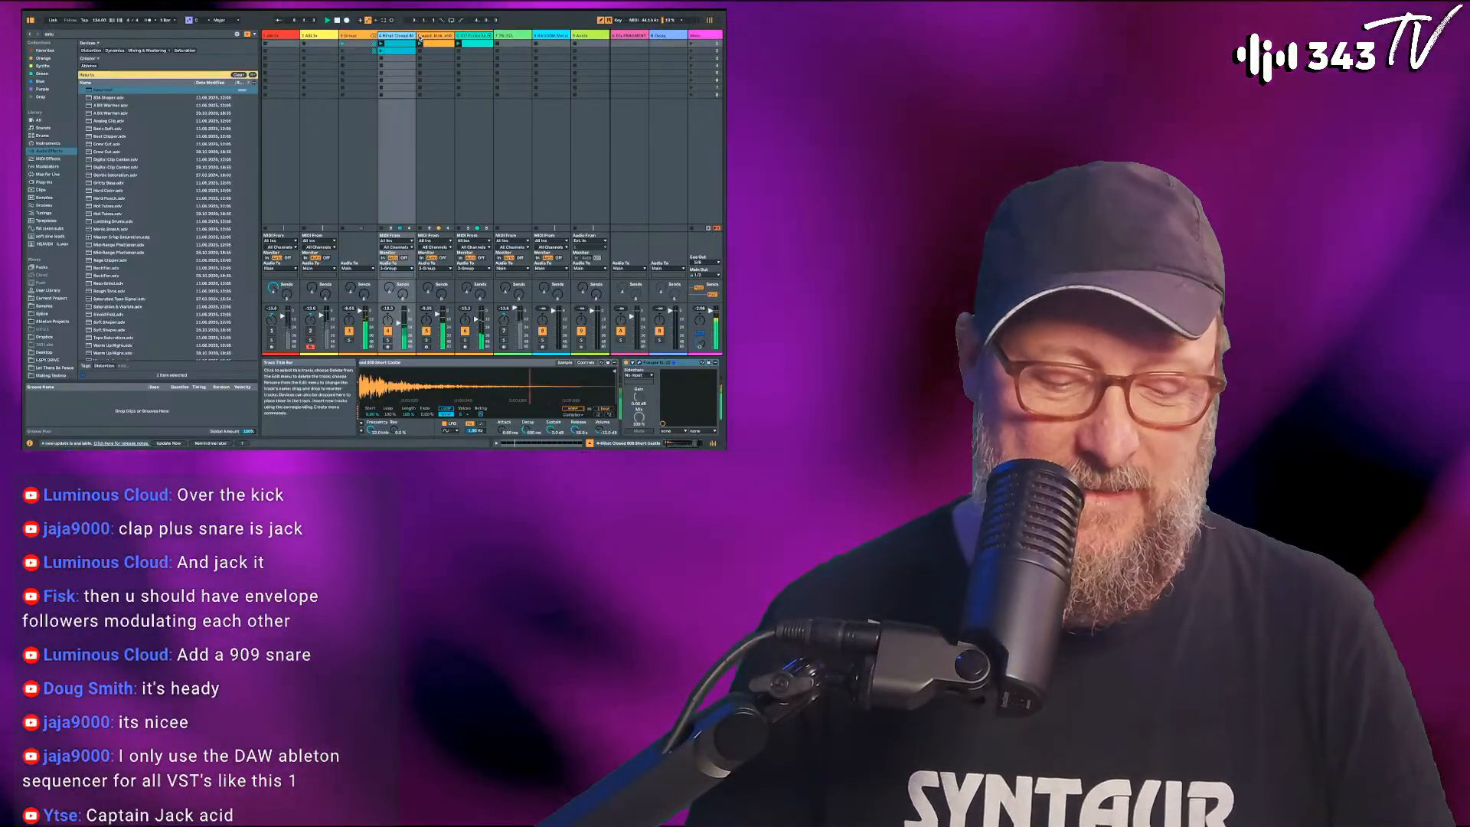
click(504, 330)
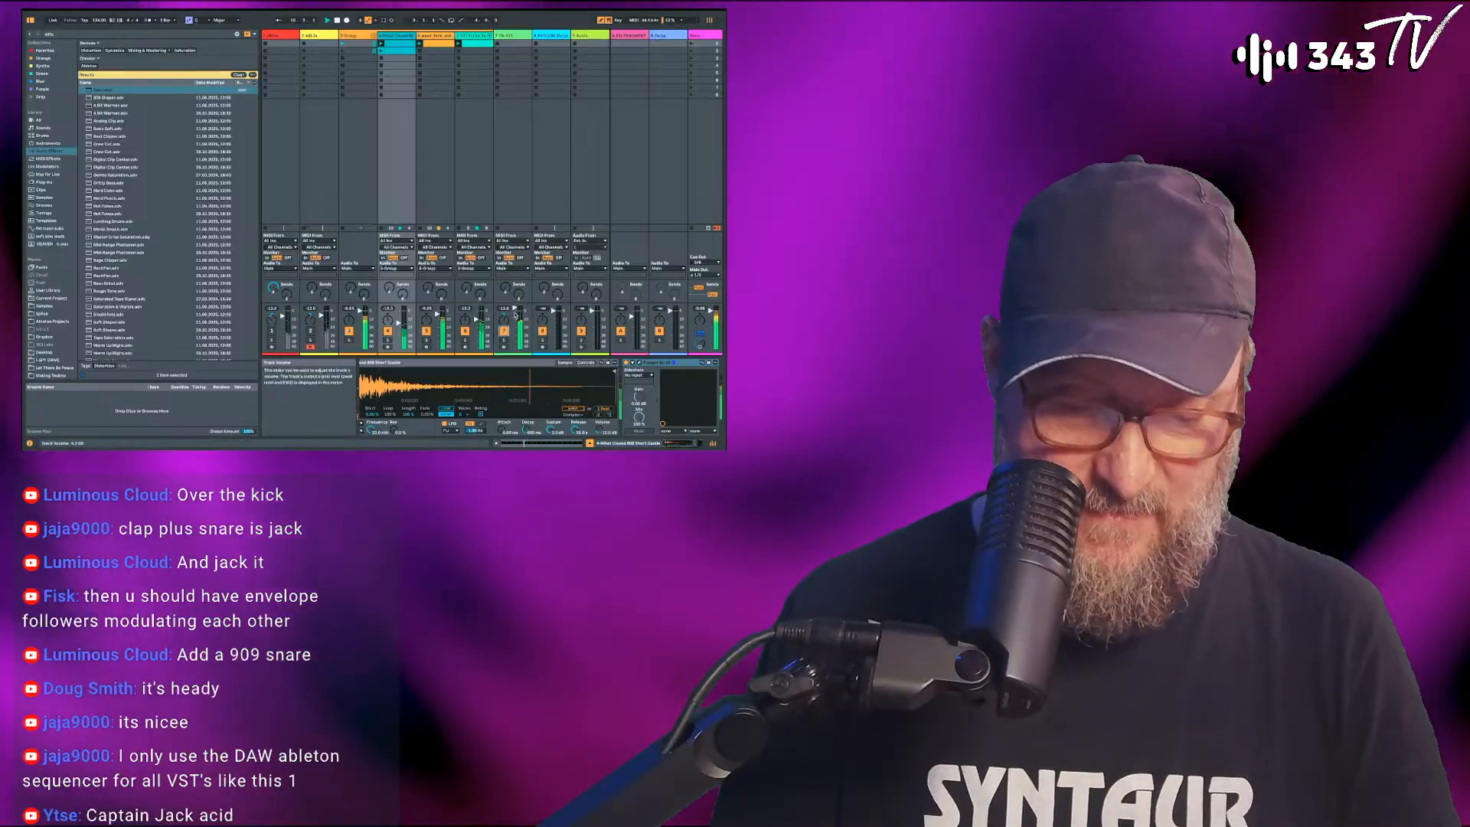
Select the Clap 707 pad and set the 707 Funky Beans Kit's Delay macro to 17% and Squash macro to 86.
click(474, 49)
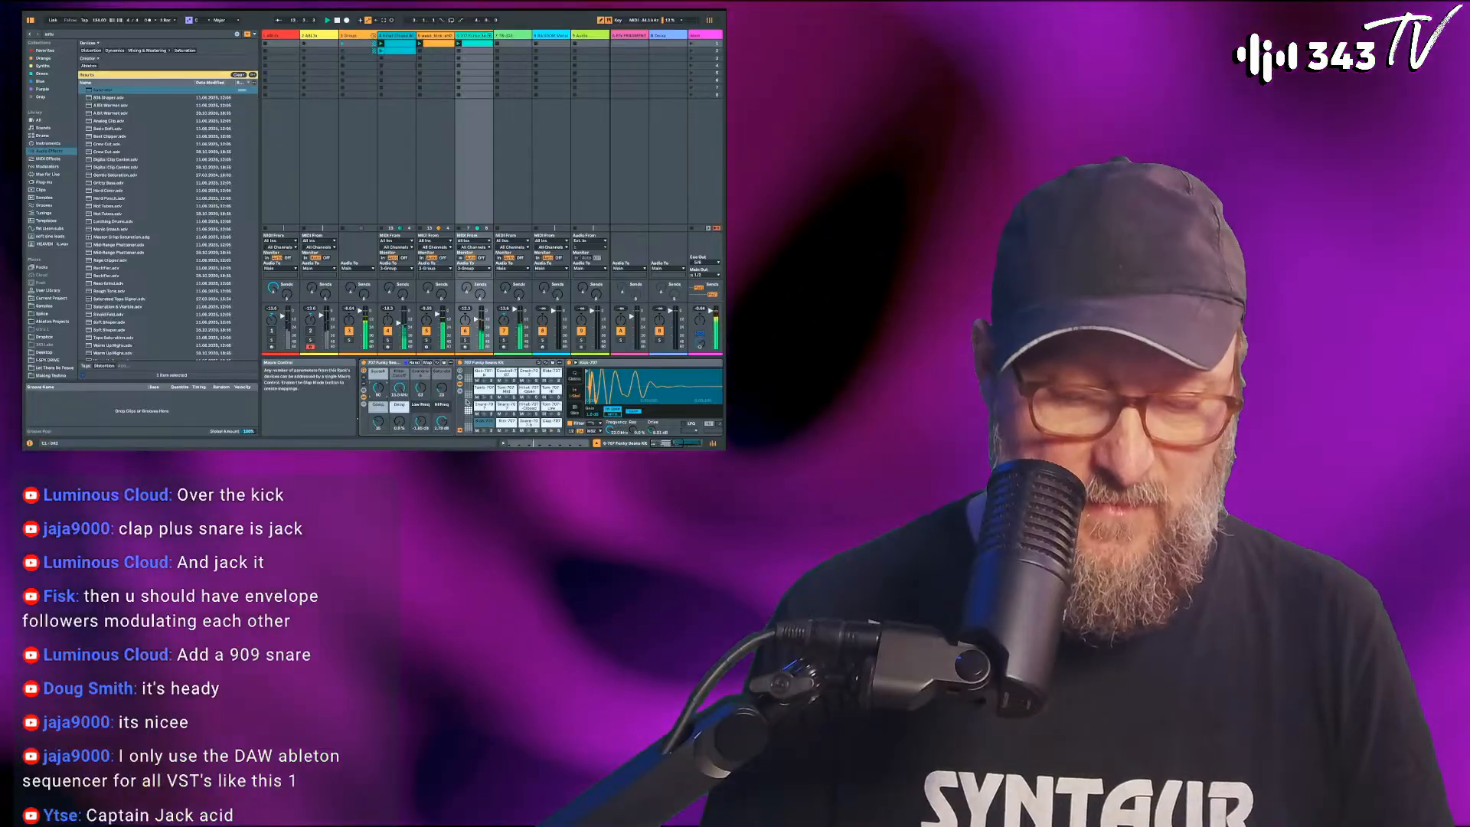
scroll(467, 402, right, 2)
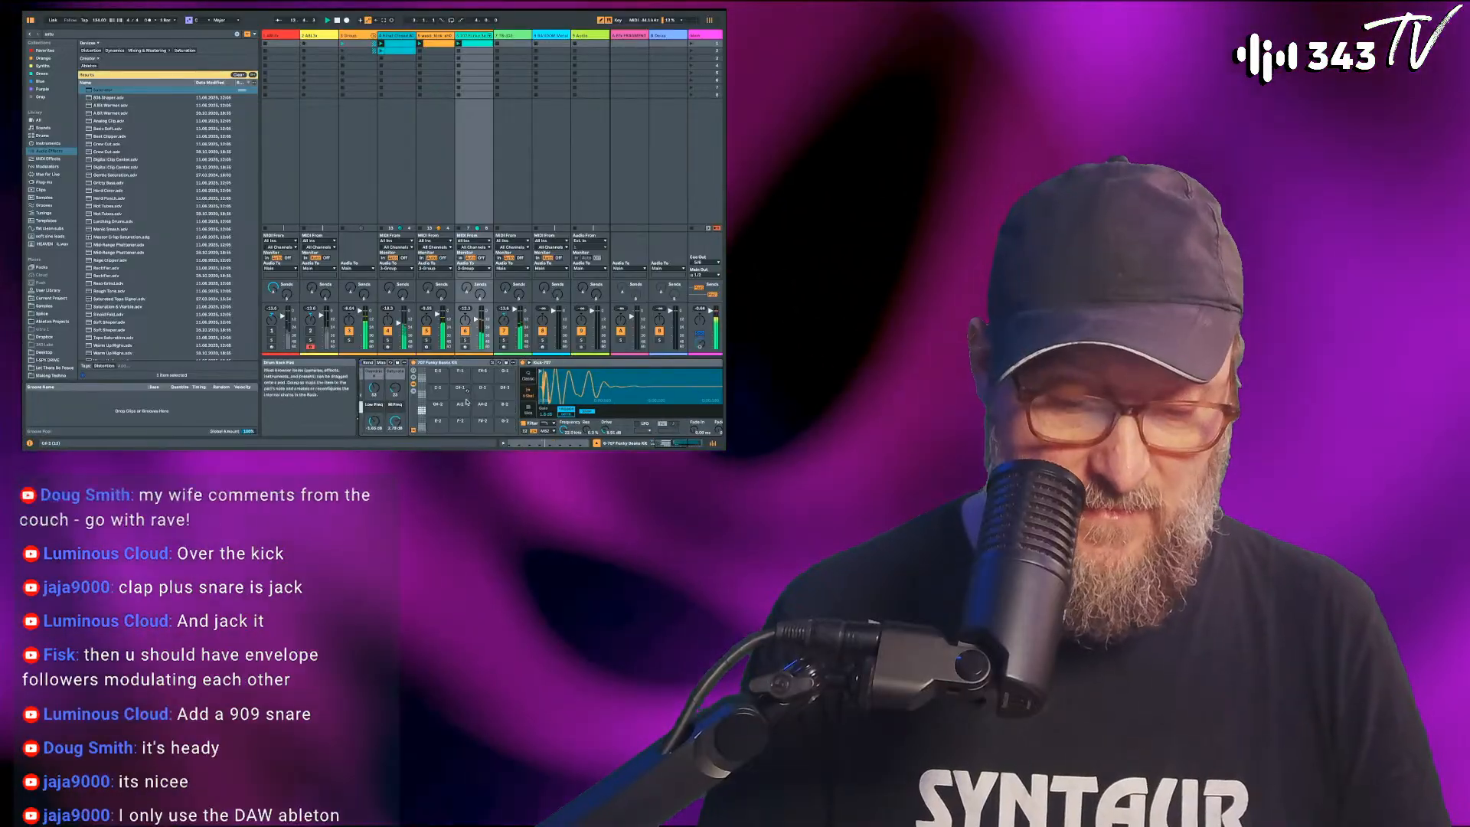
click(500, 425)
scroll(502, 426, right, 5)
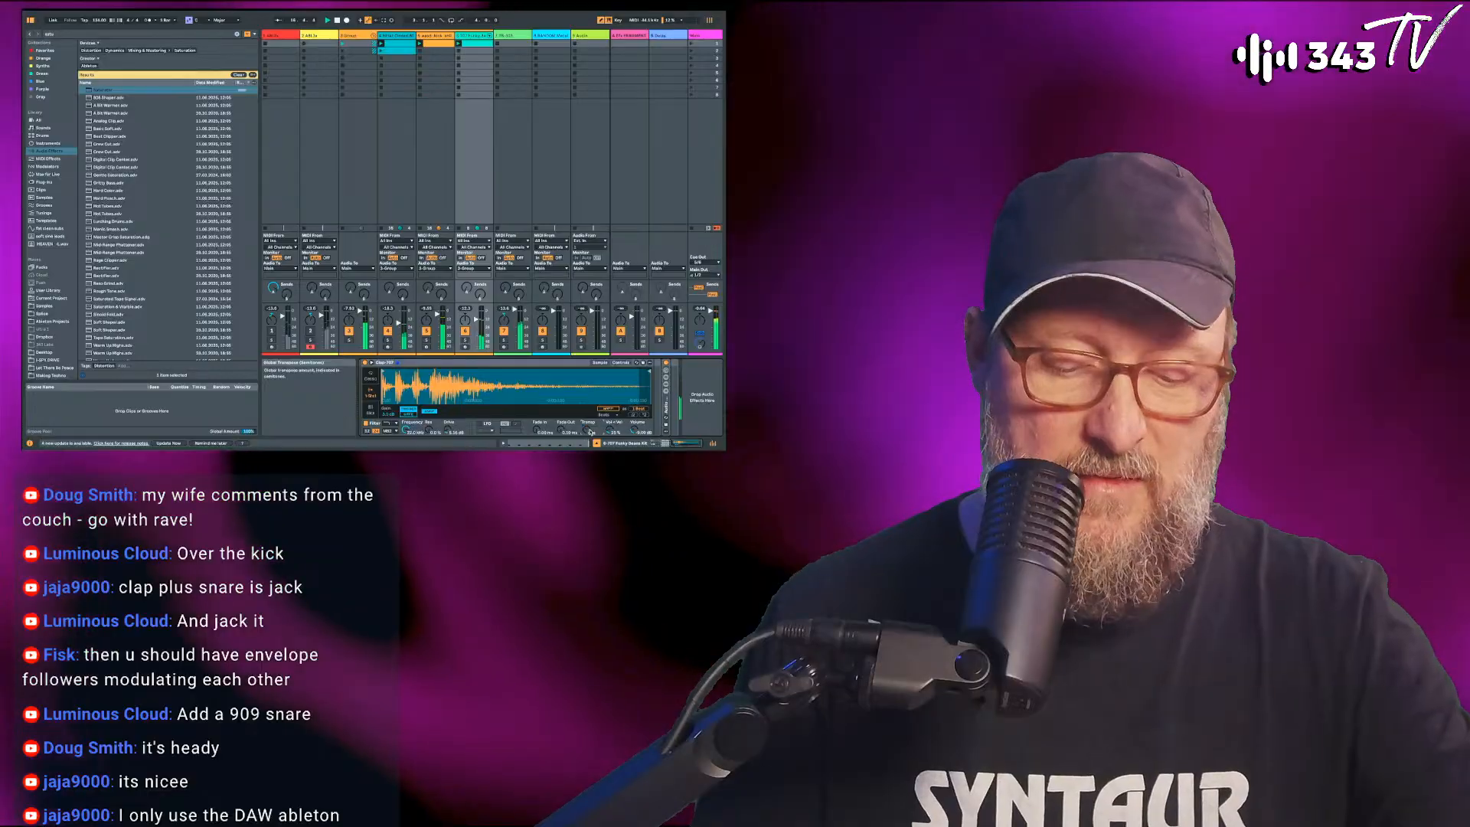
scroll(590, 431, left, 4)
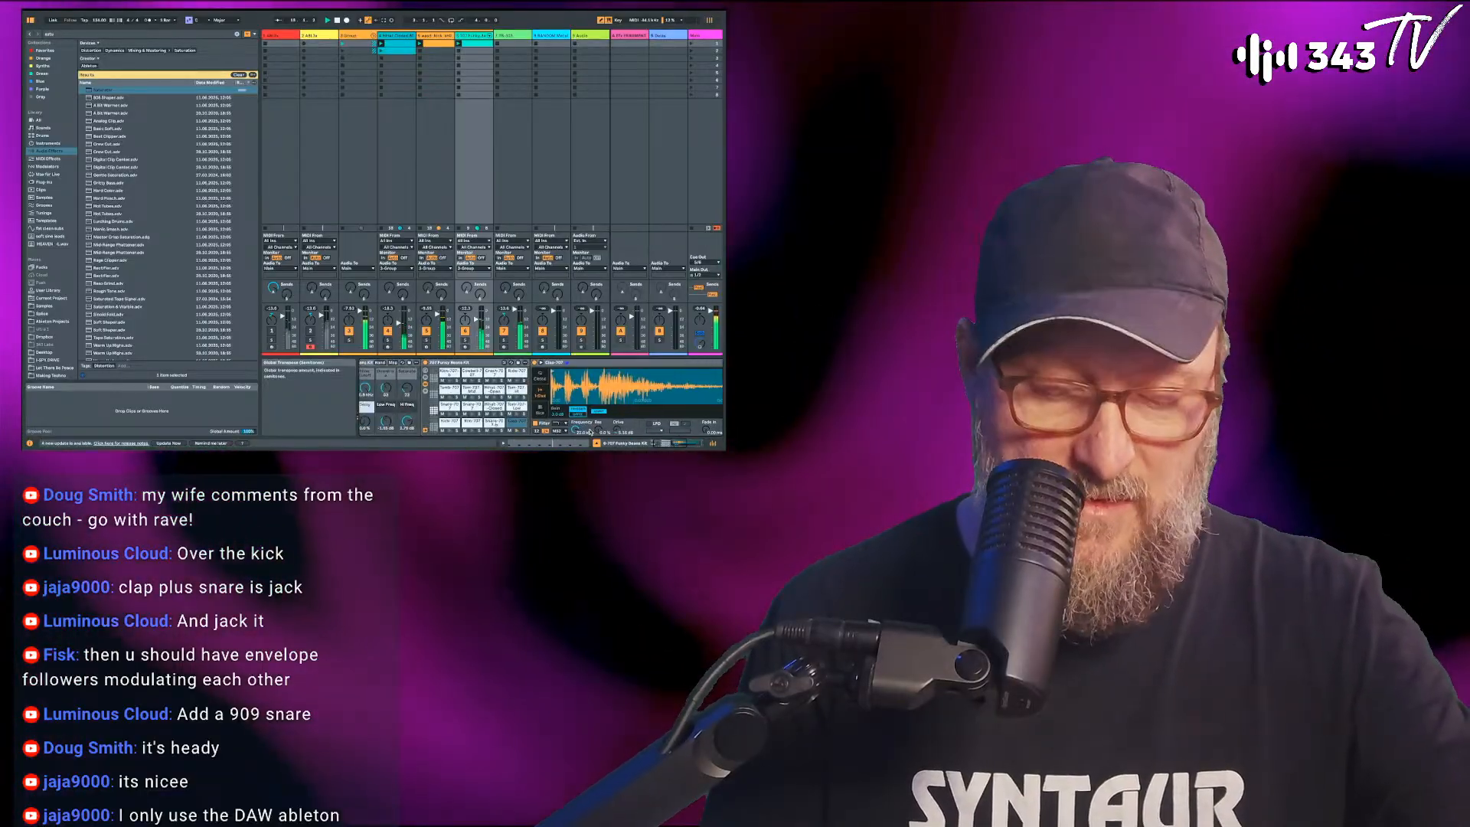
scroll(474, 425, left, 1)
drag(442, 422, 399, 414)
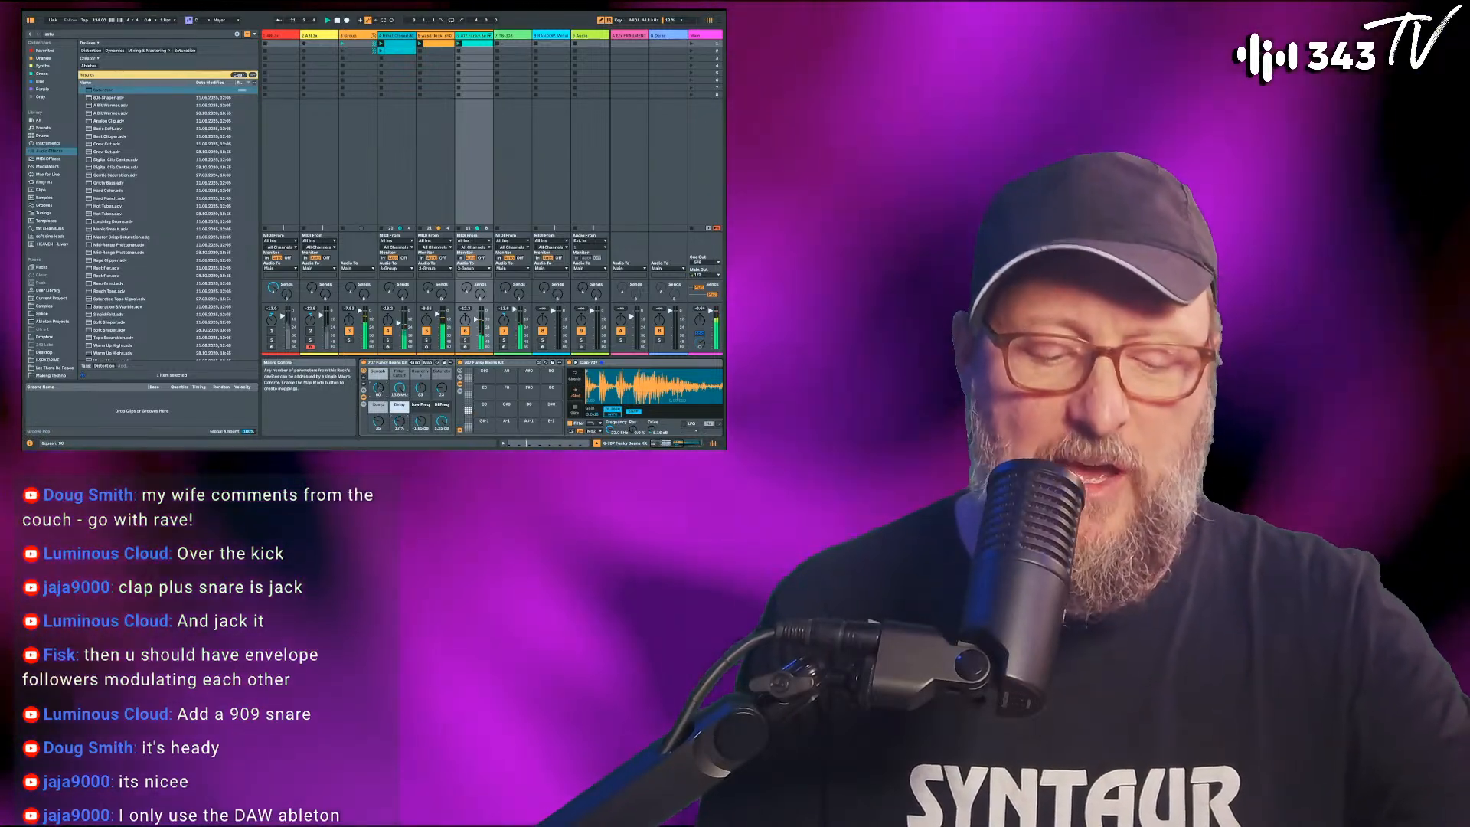
drag(379, 388, 379, 374)
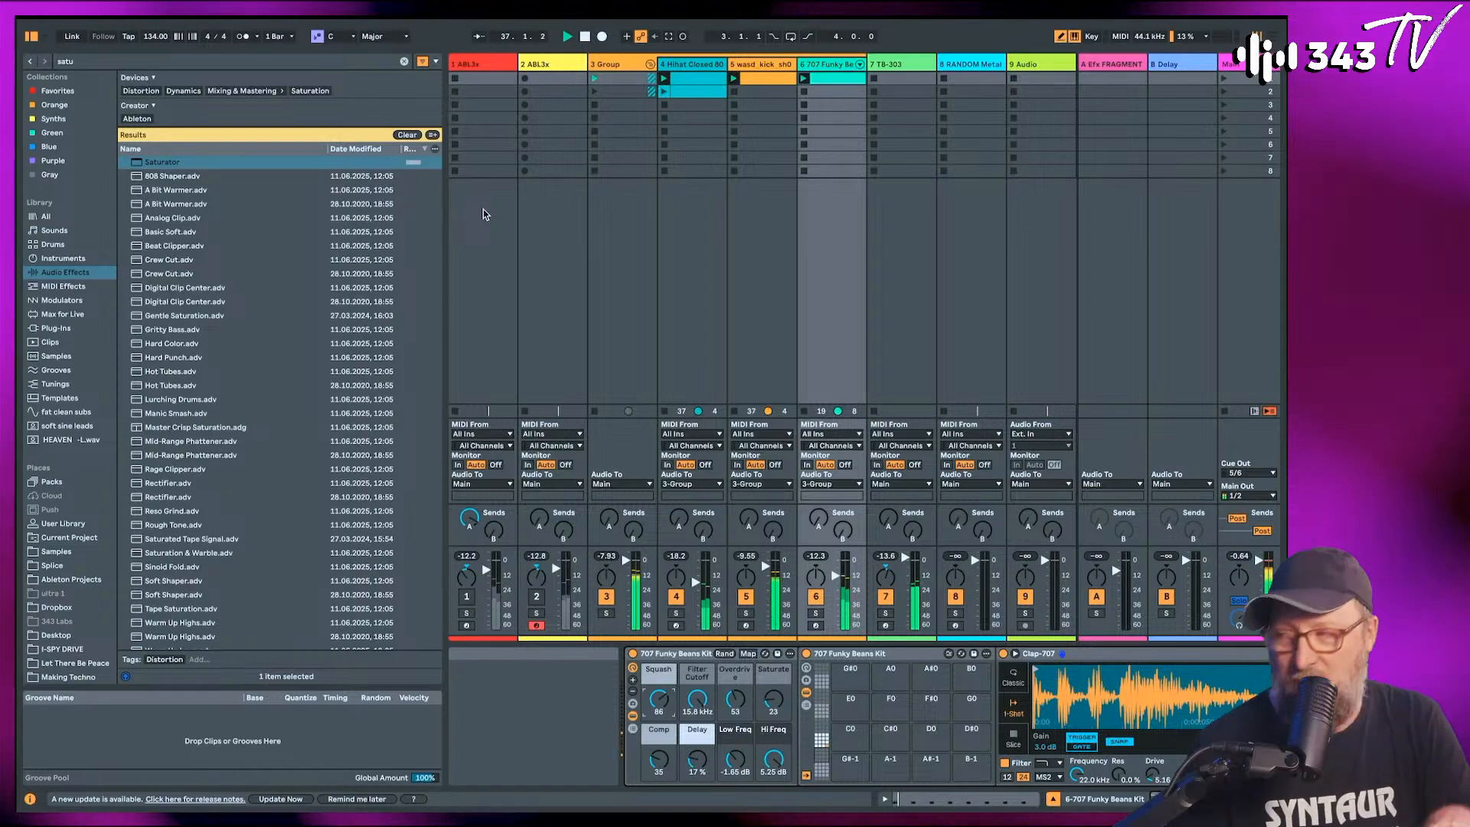
Unmute both ABL3x tracks, trimming track 1's volume slightly and lowering track 2's volume.
click(468, 596)
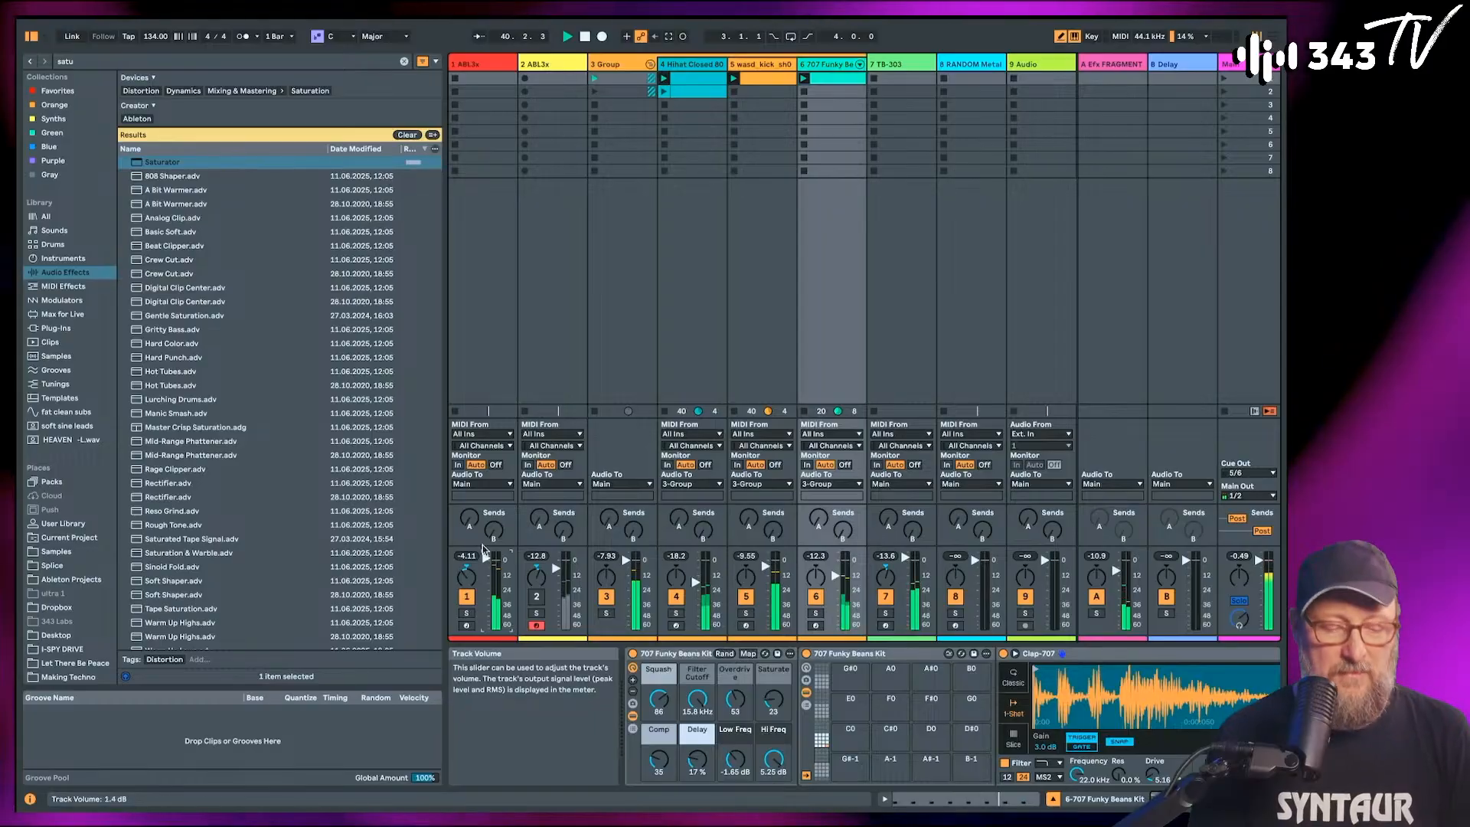
click(485, 59)
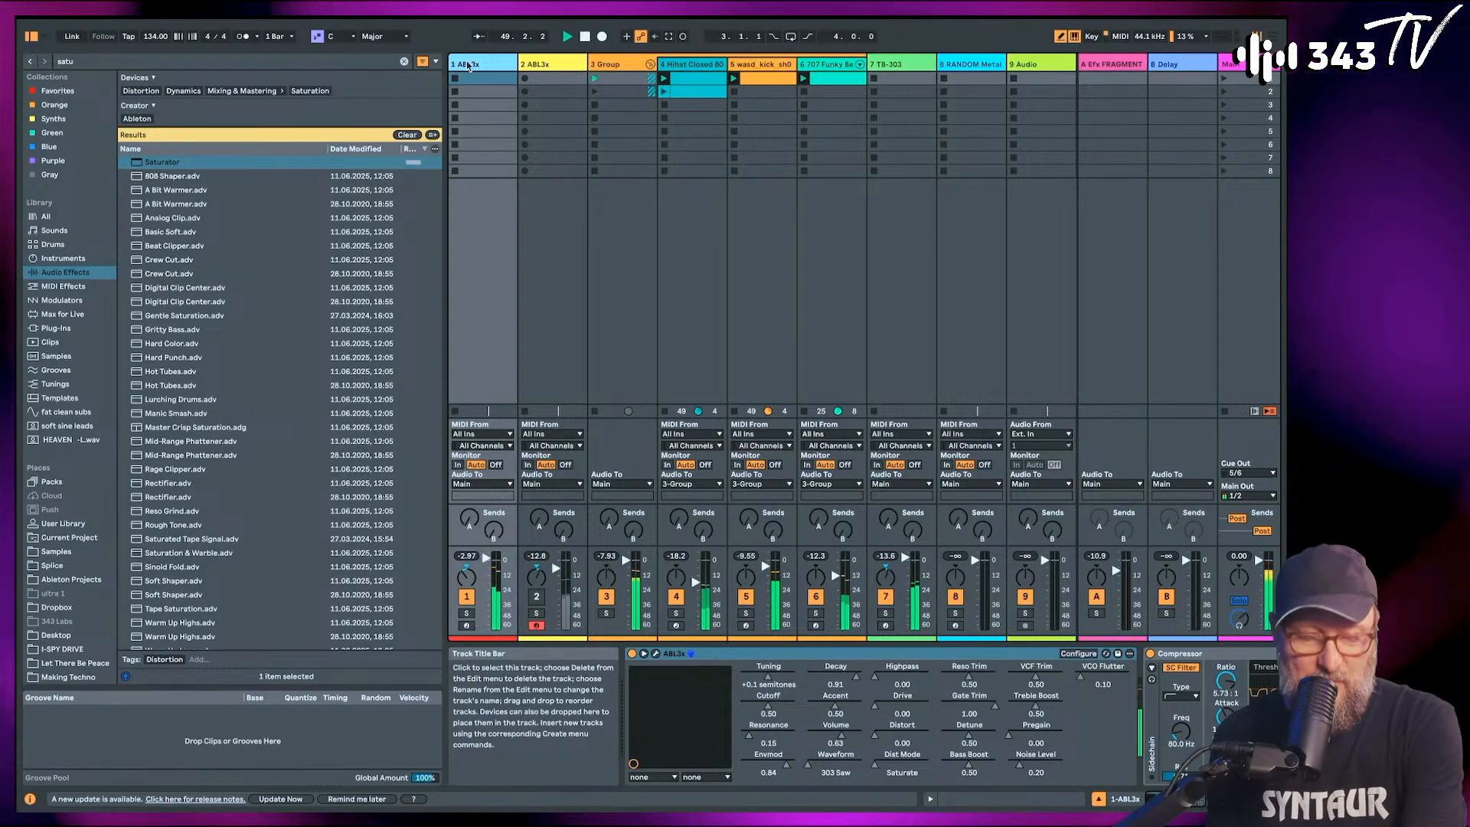
drag(486, 558, 486, 561)
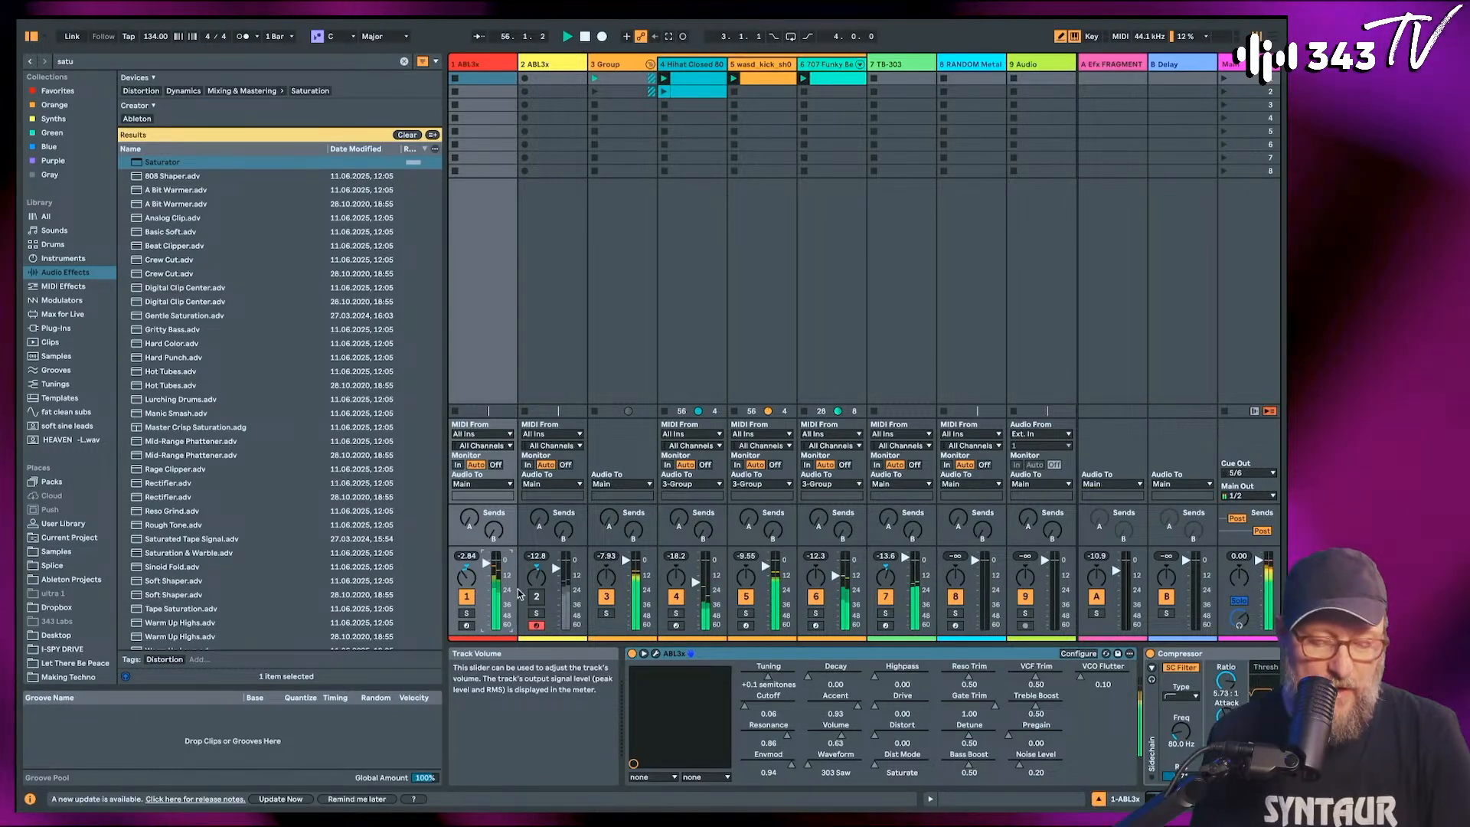
drag(556, 570, 557, 580)
click(537, 596)
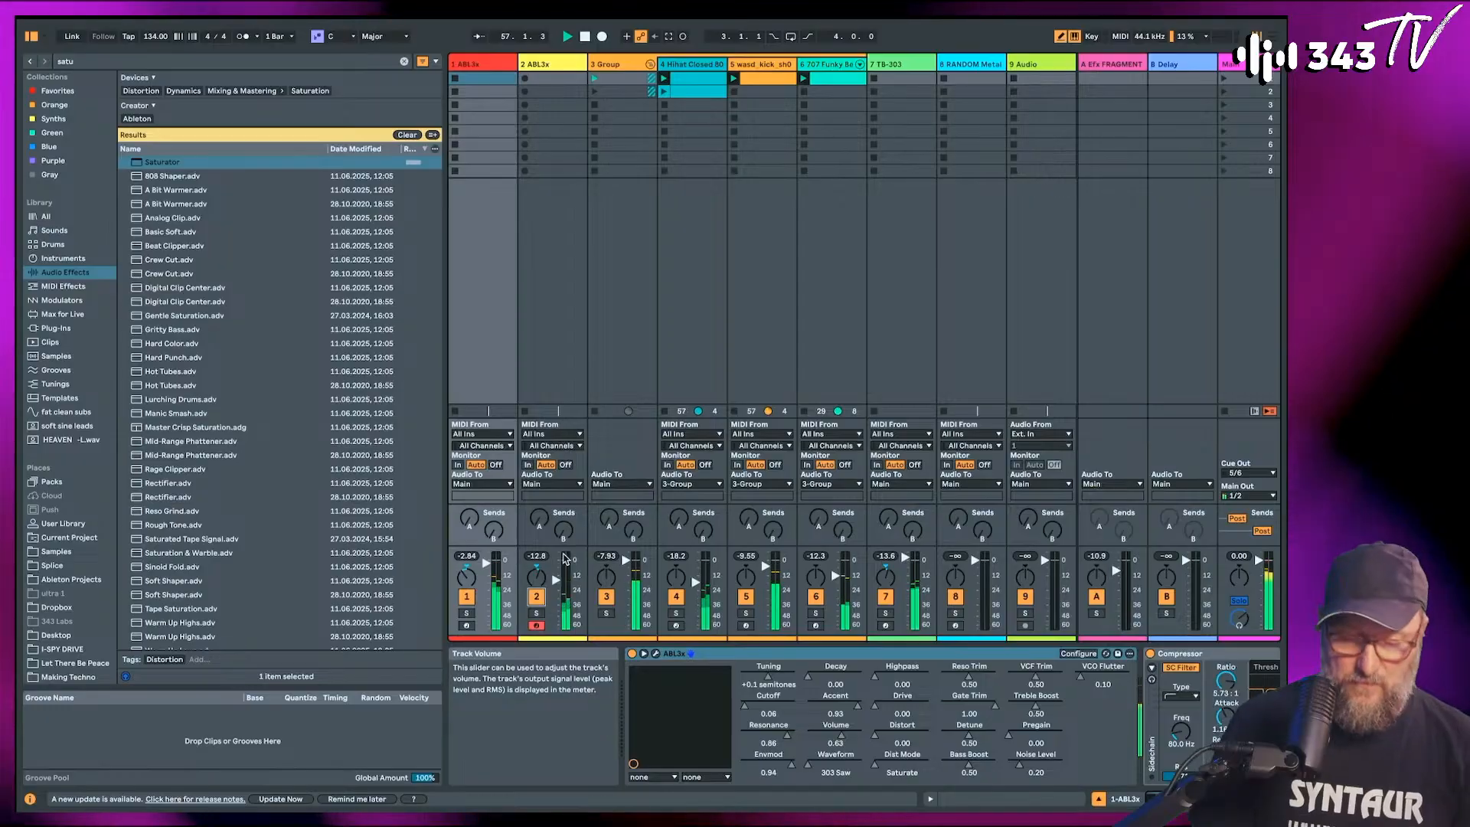
Open track 2's ABL3x, sweep its cutoff to 81% and bring the tuning to 49%.
click(553, 63)
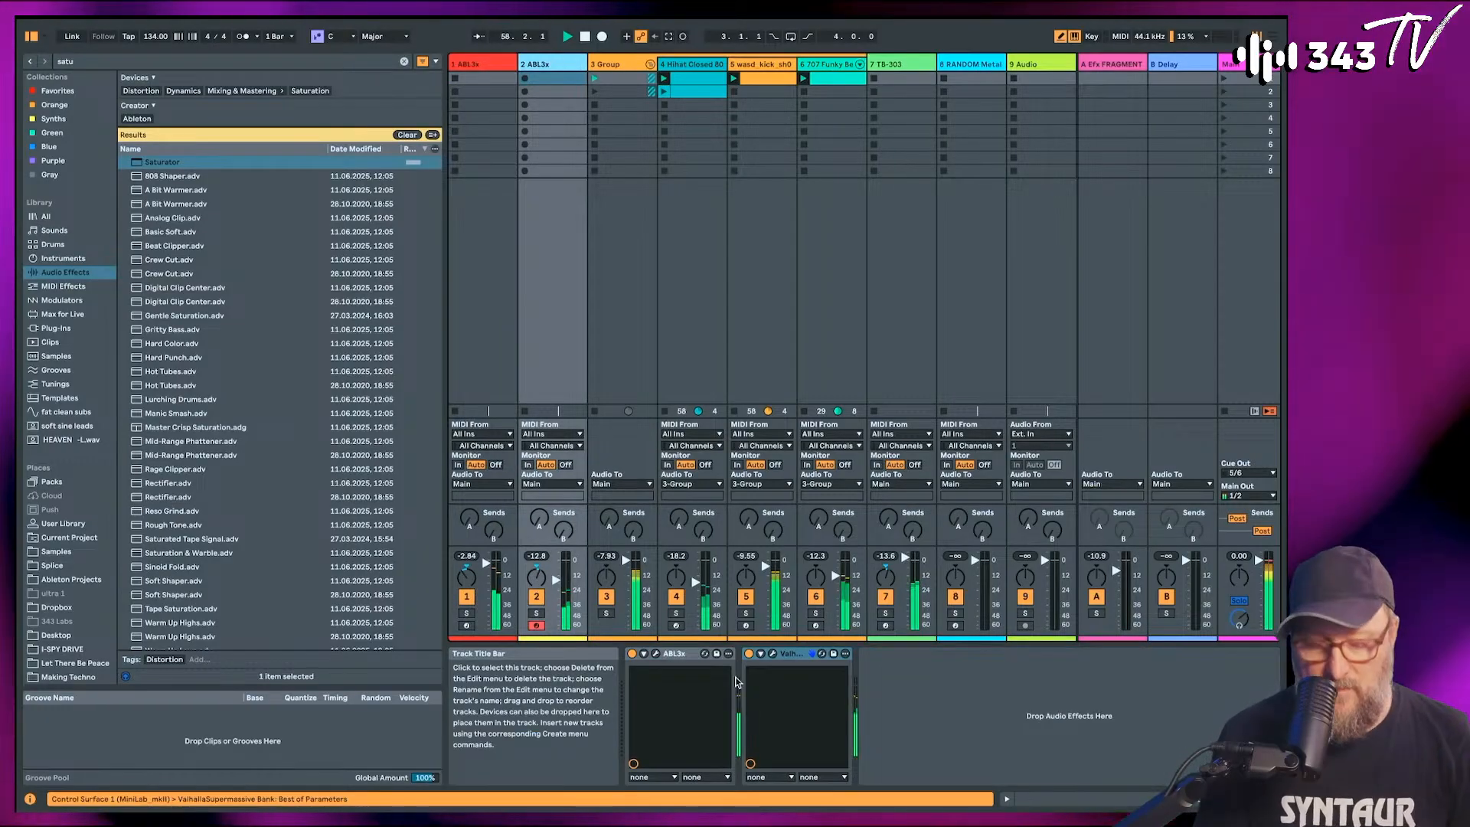
click(656, 654)
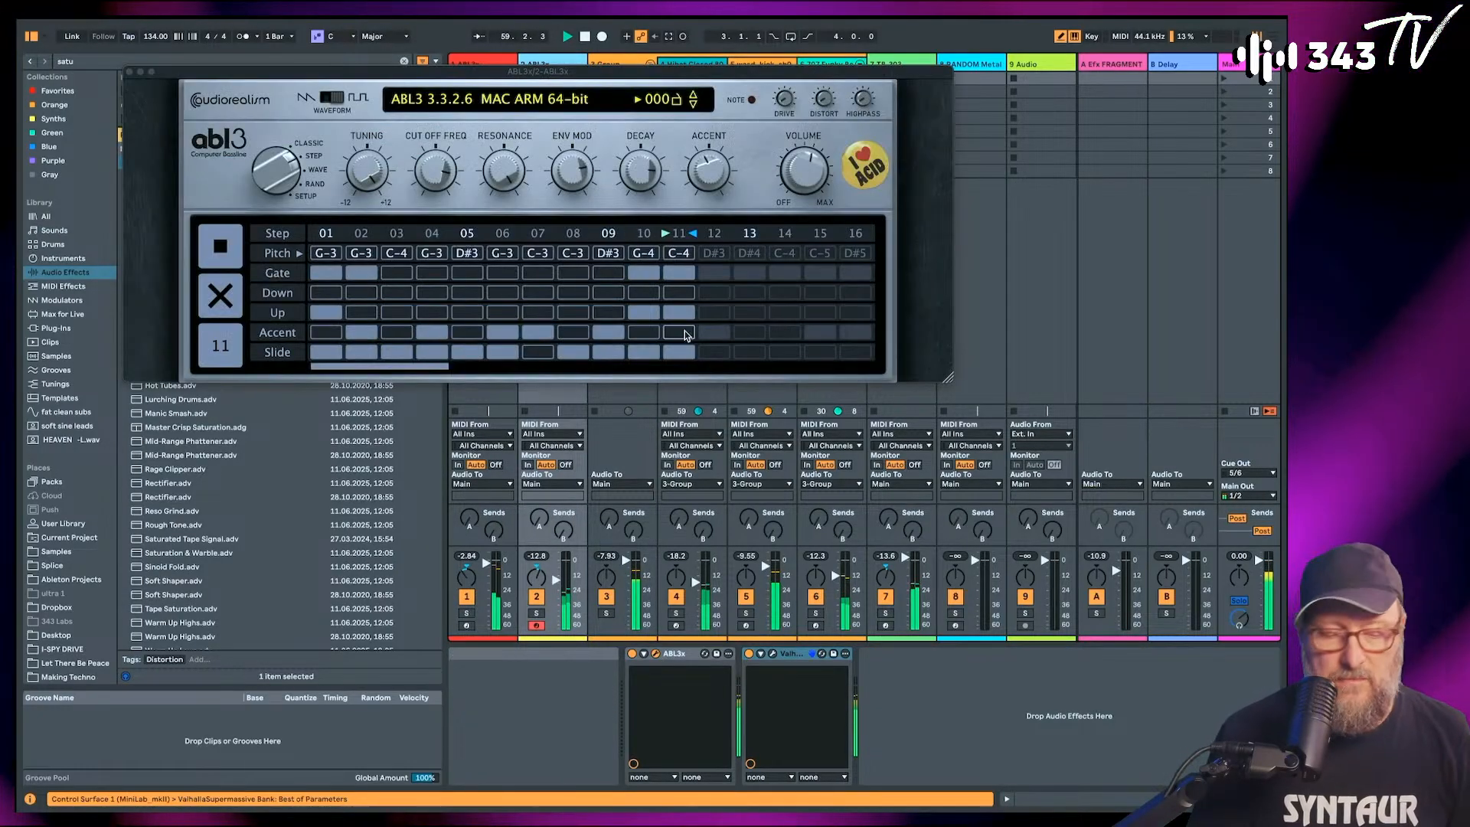
drag(437, 197, 497, 269)
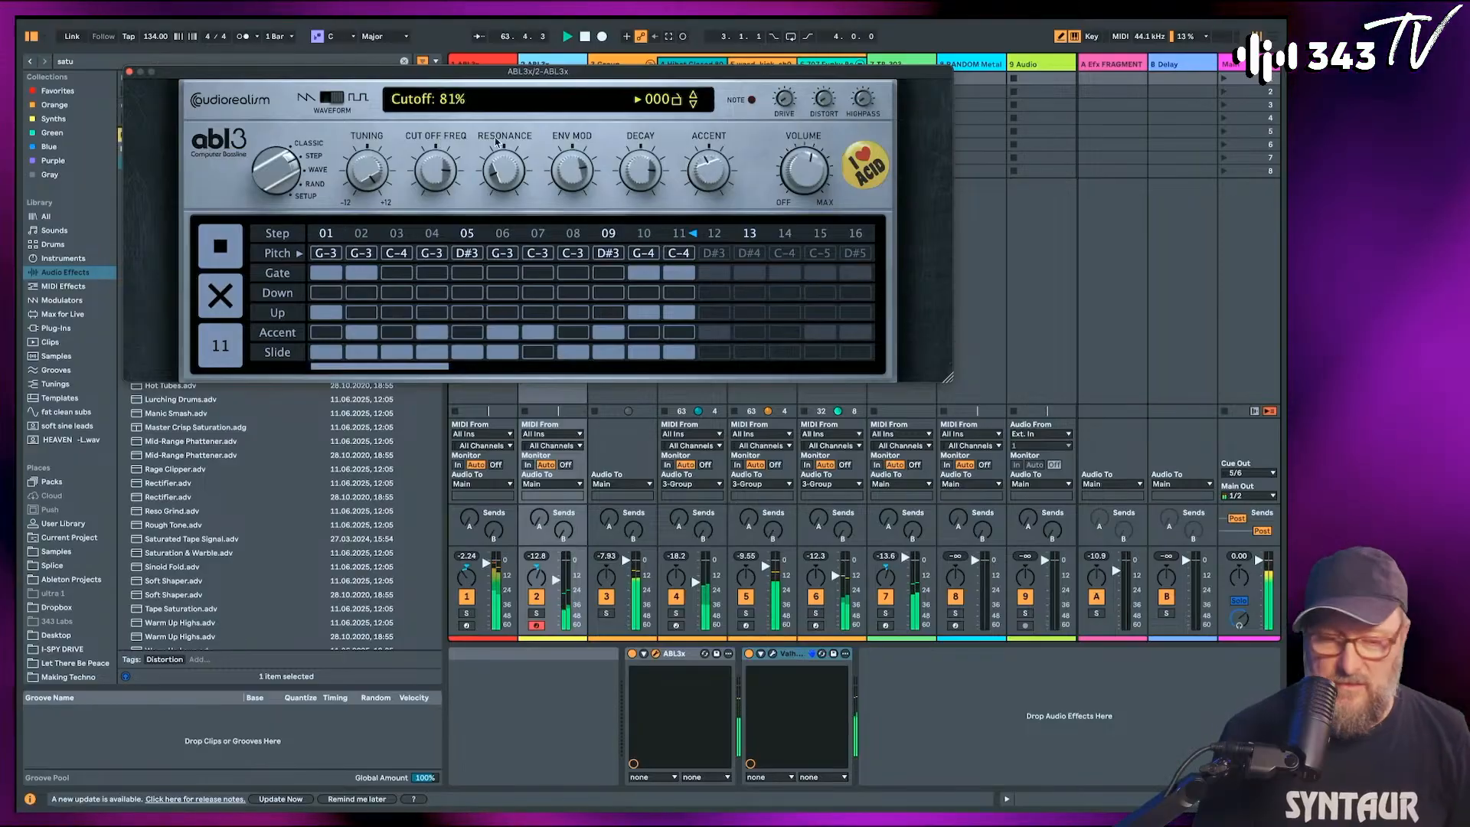
drag(368, 170, 376, 200)
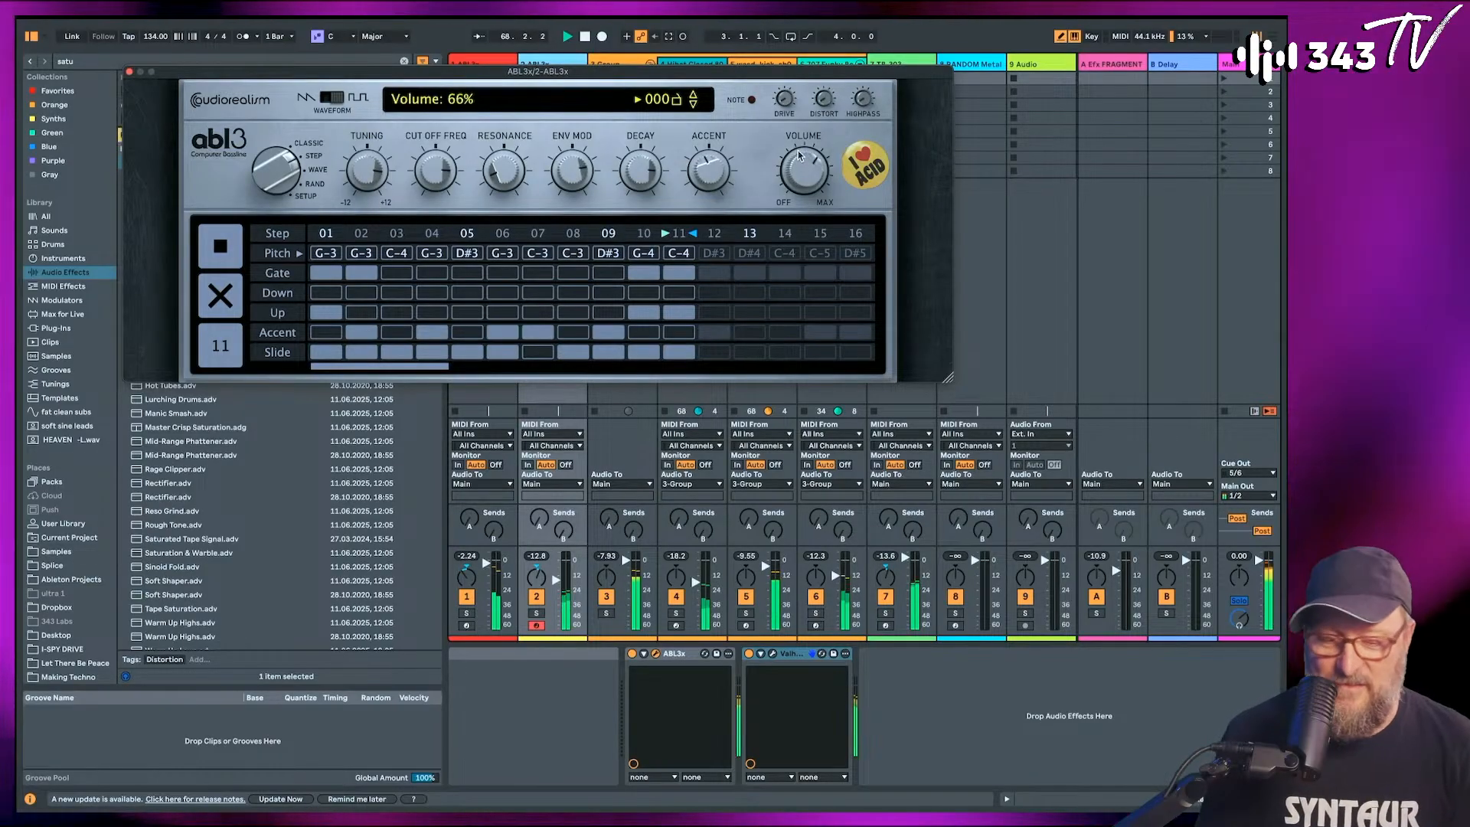
drag(367, 170, 372, 217)
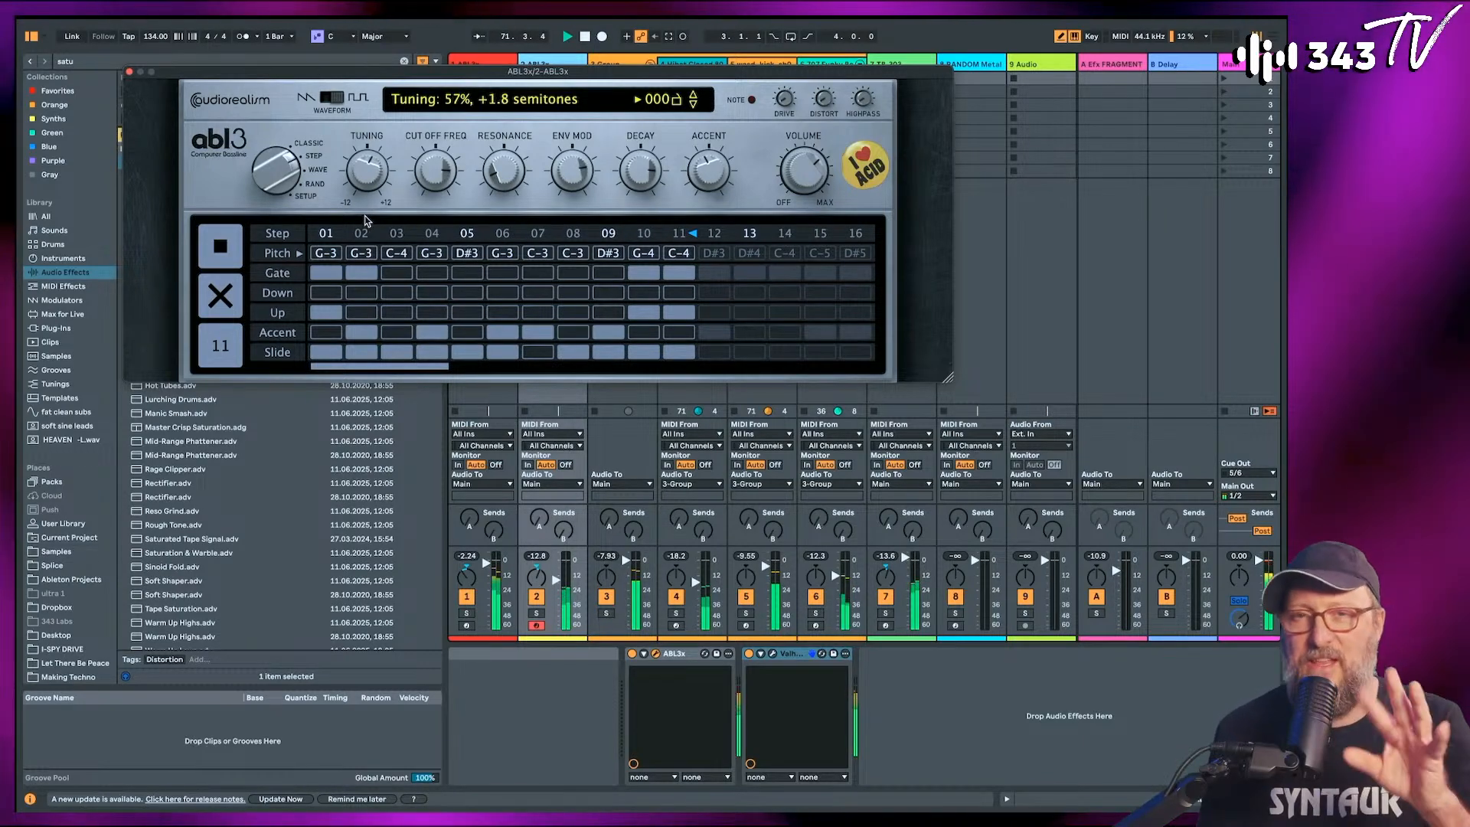
drag(365, 221, 364, 228)
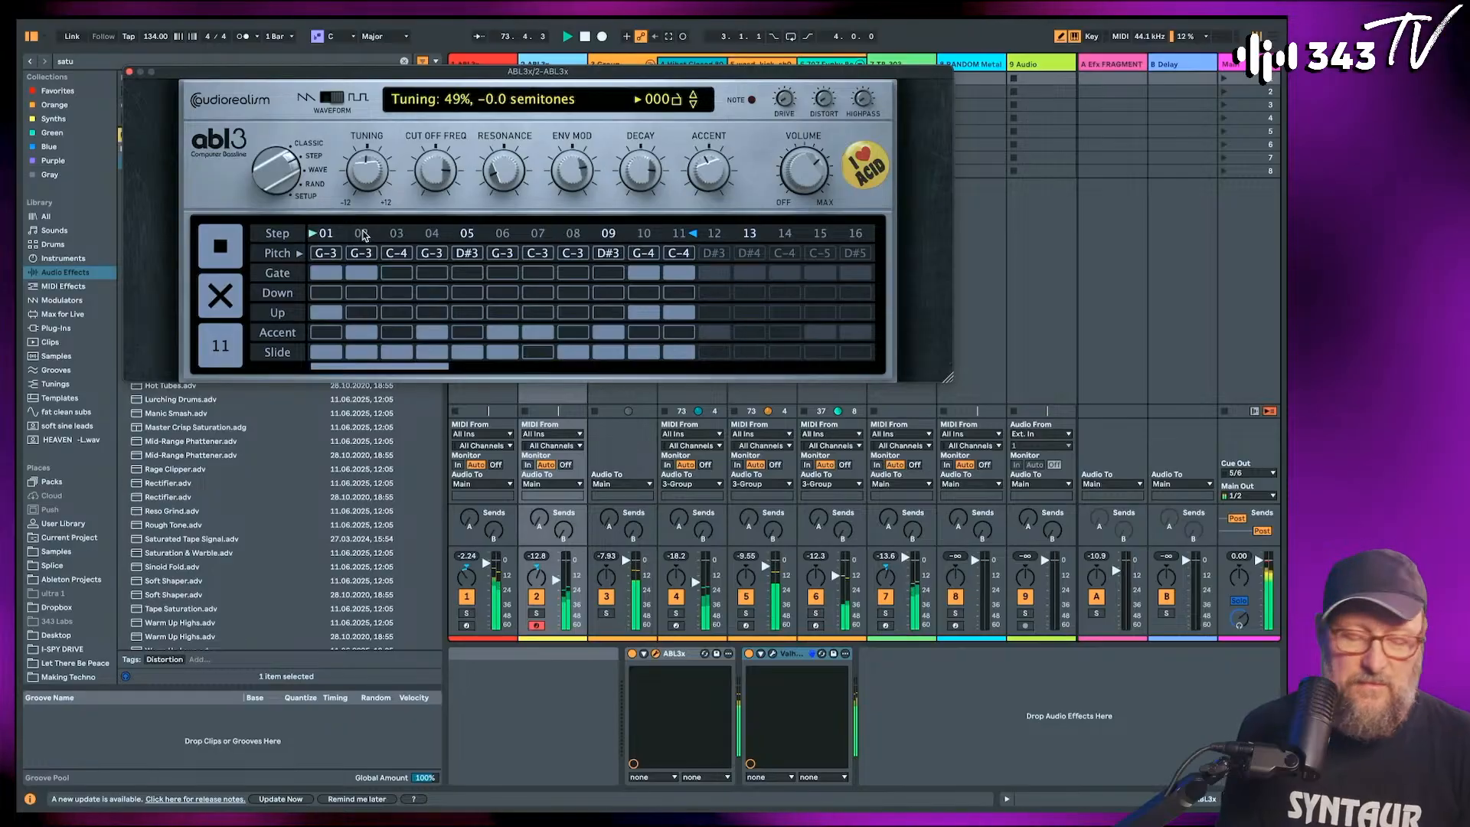
Raise the ABL3x's resonance, set Env Mod to 46%, lower the decay, set Accent to 73% and close its window.
drag(497, 170, 498, 150)
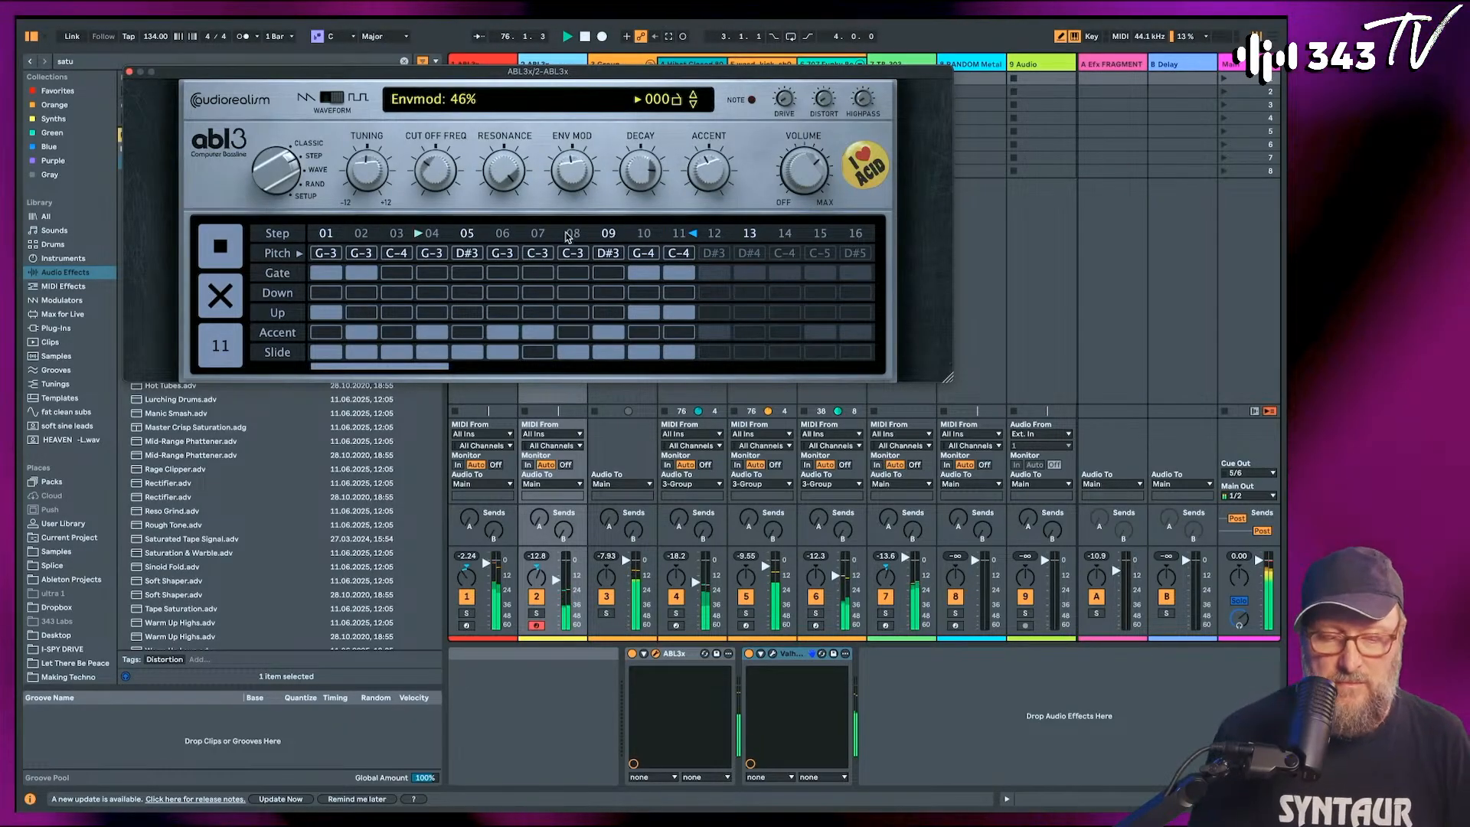
drag(644, 179, 644, 208)
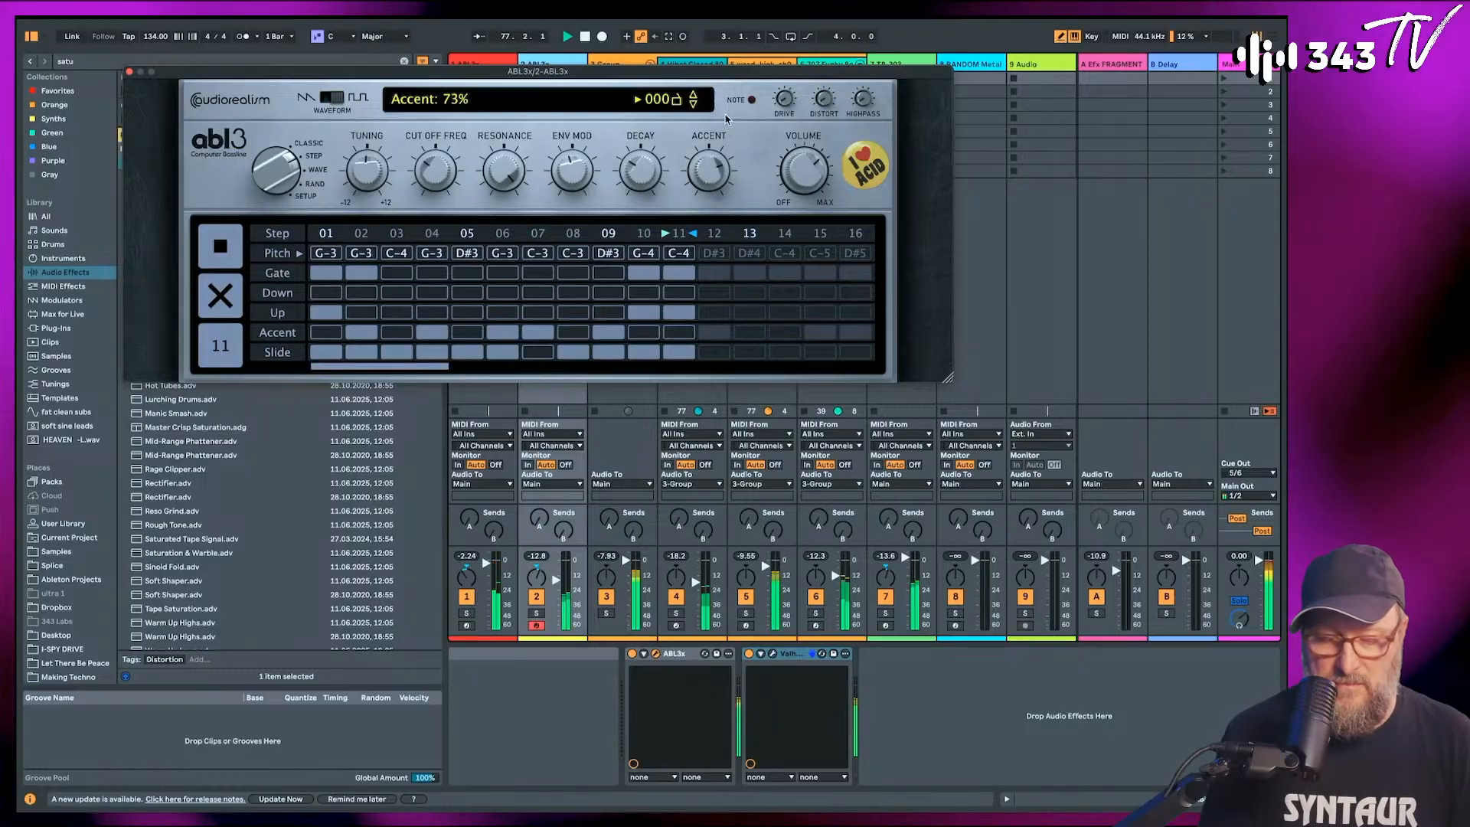
click(130, 72)
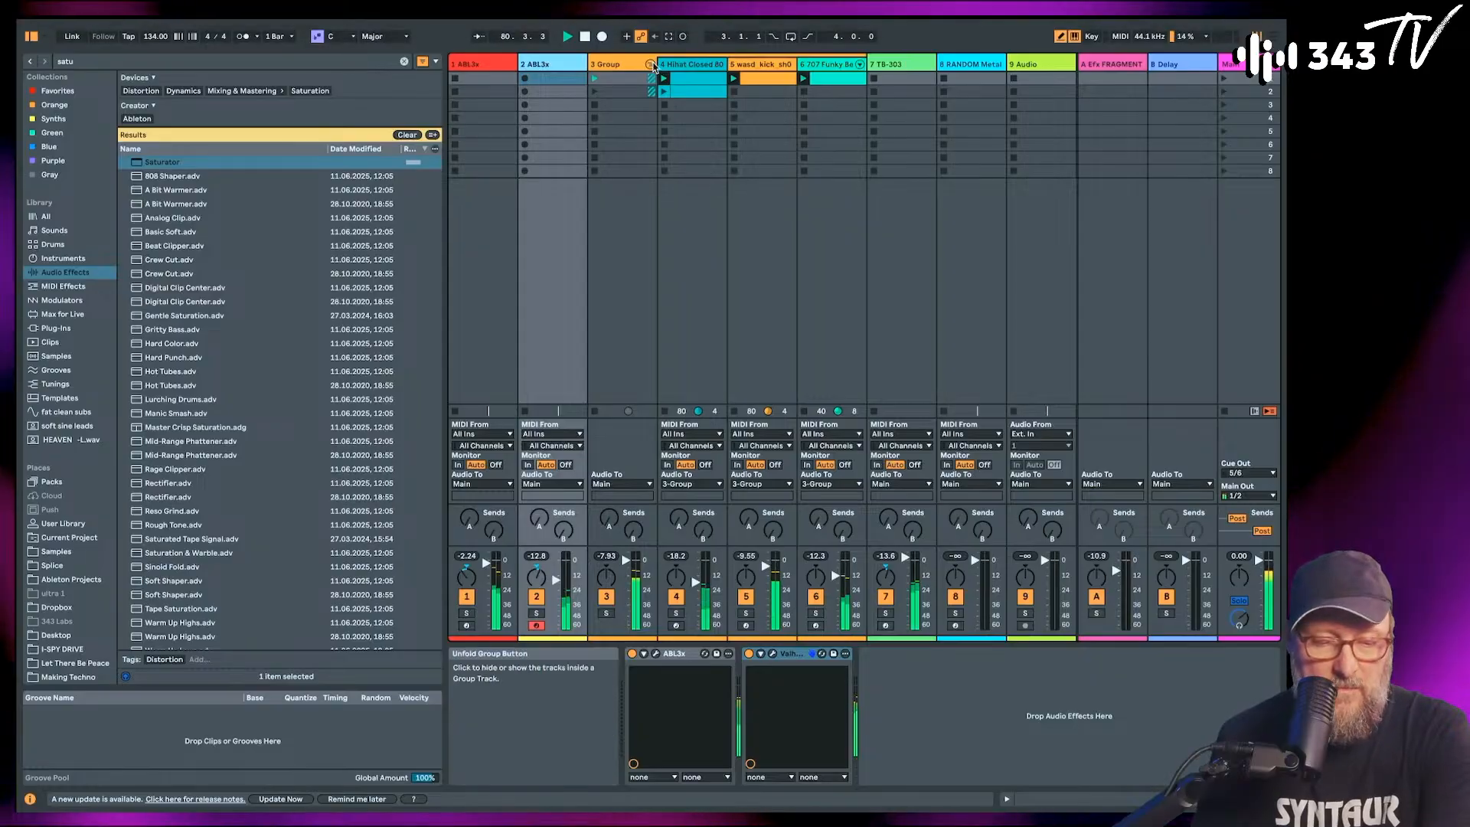
Launch the Hihat track's second clip and set the 707 Funky Beans Kit's Delay macro to 7.8%.
click(662, 91)
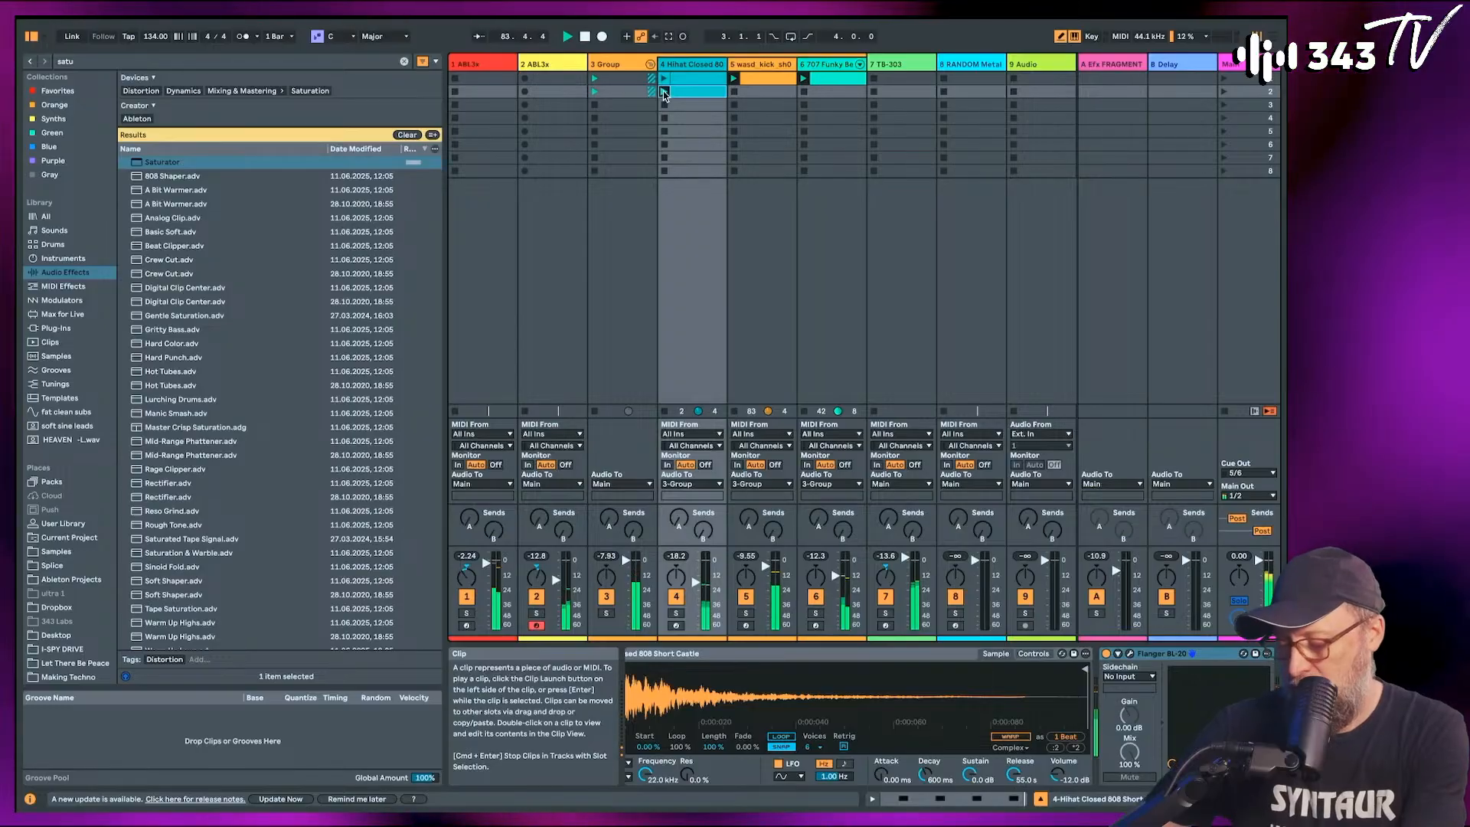
click(663, 92)
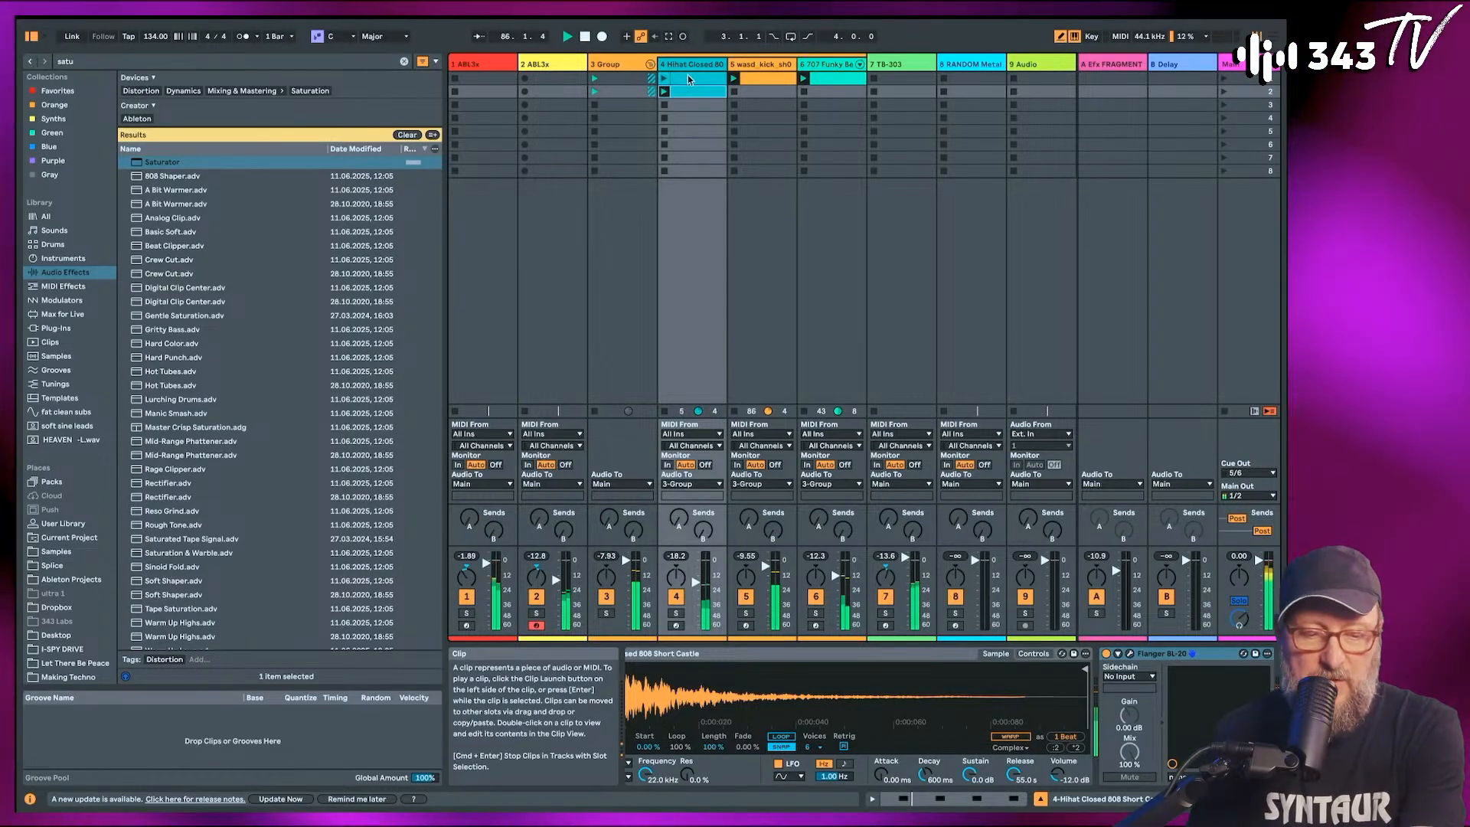
click(831, 64)
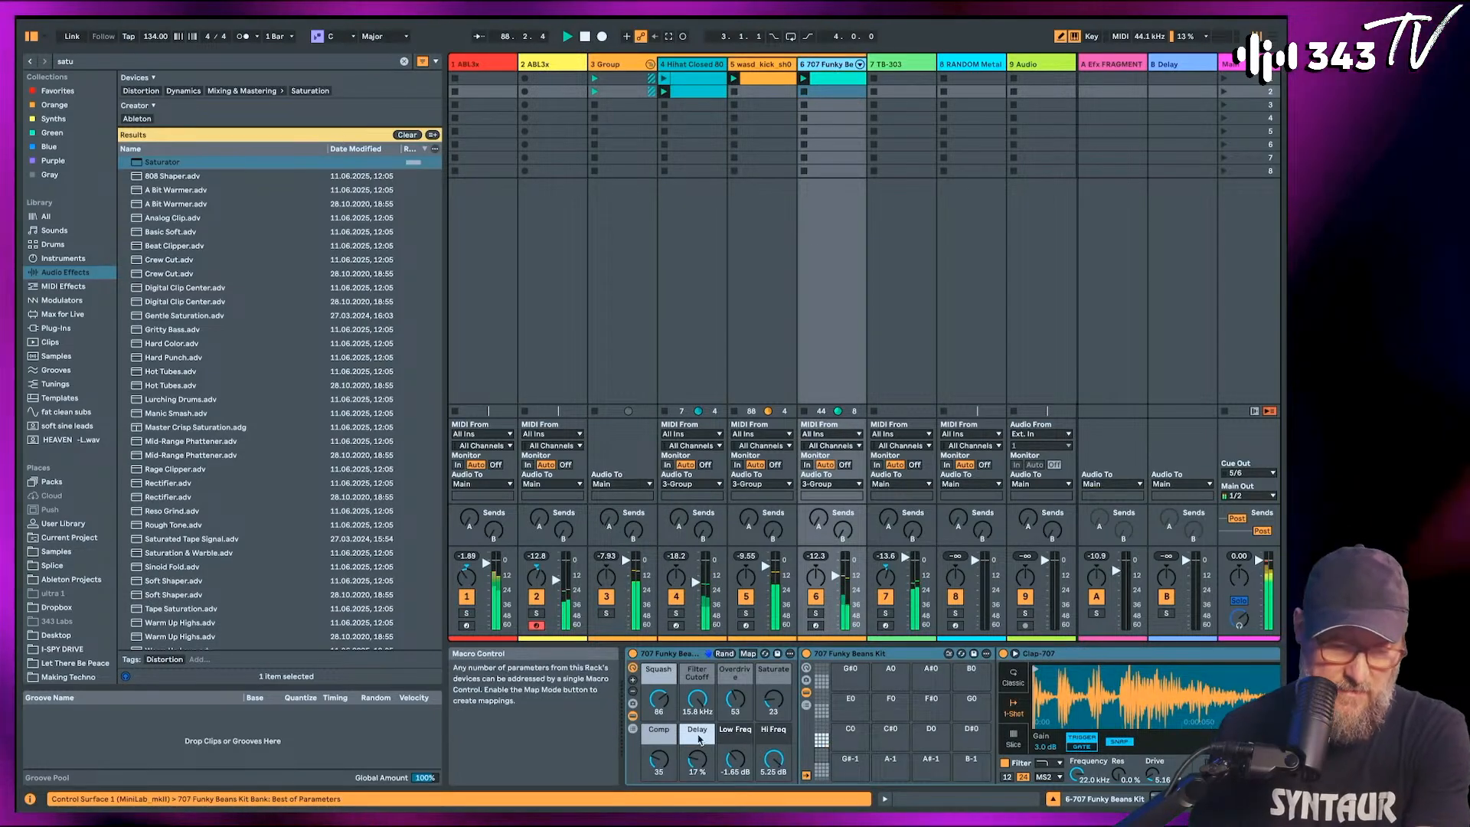
drag(696, 758, 697, 773)
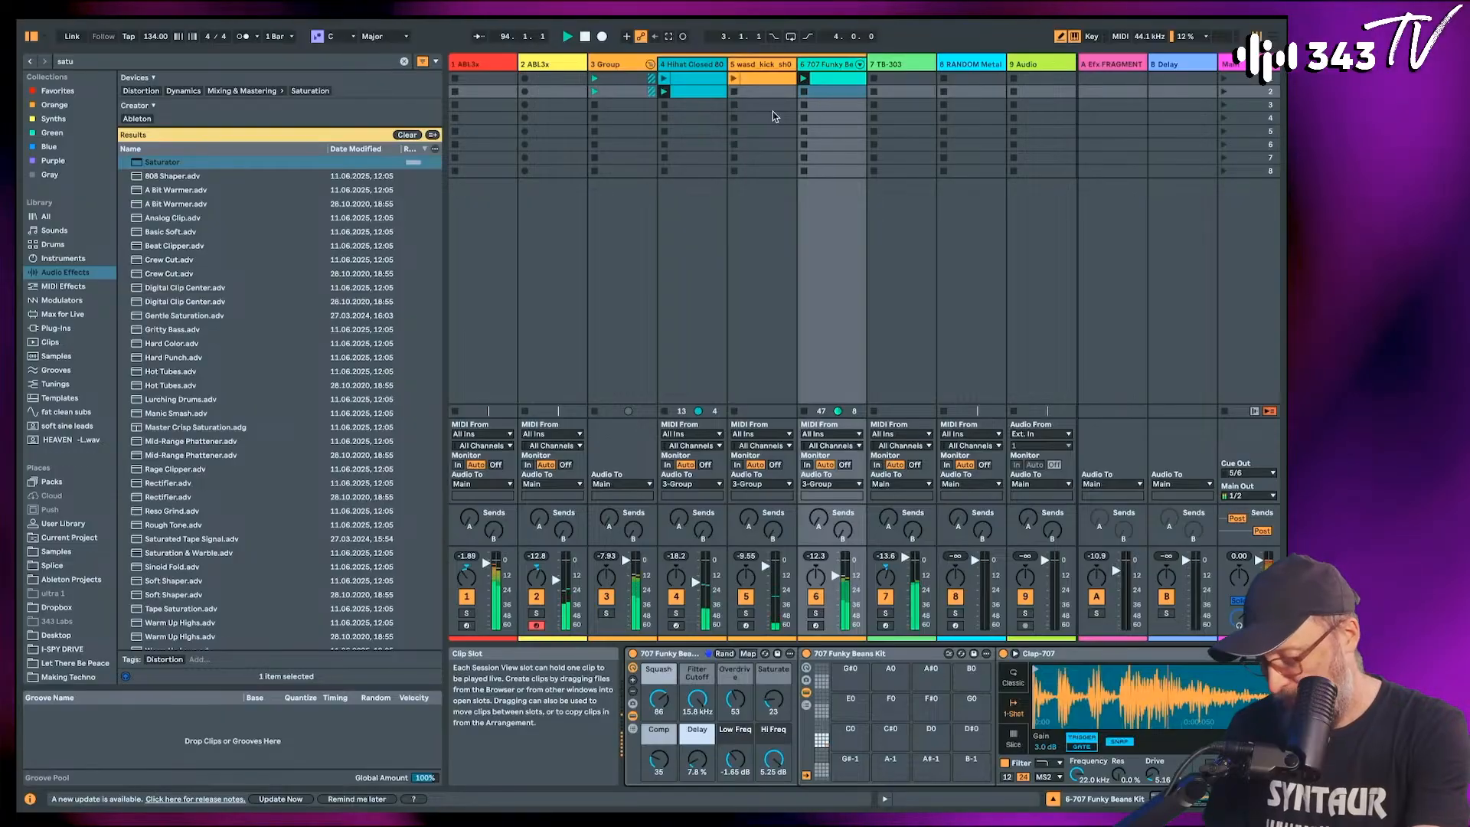
Raise send A on the first ABL3x track and adjust send A on the Hihat Closed track.
click(469, 520)
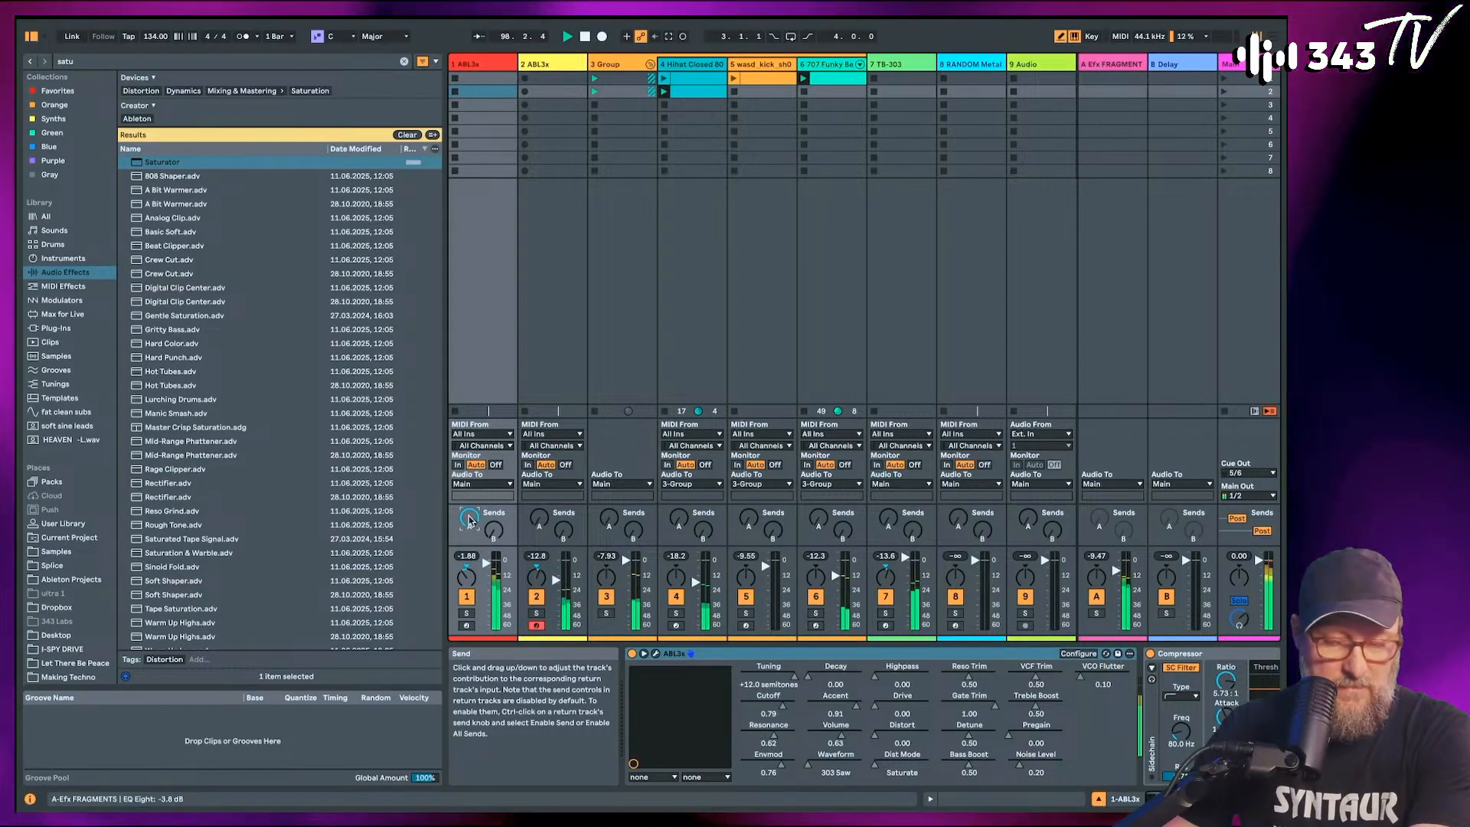
click(679, 522)
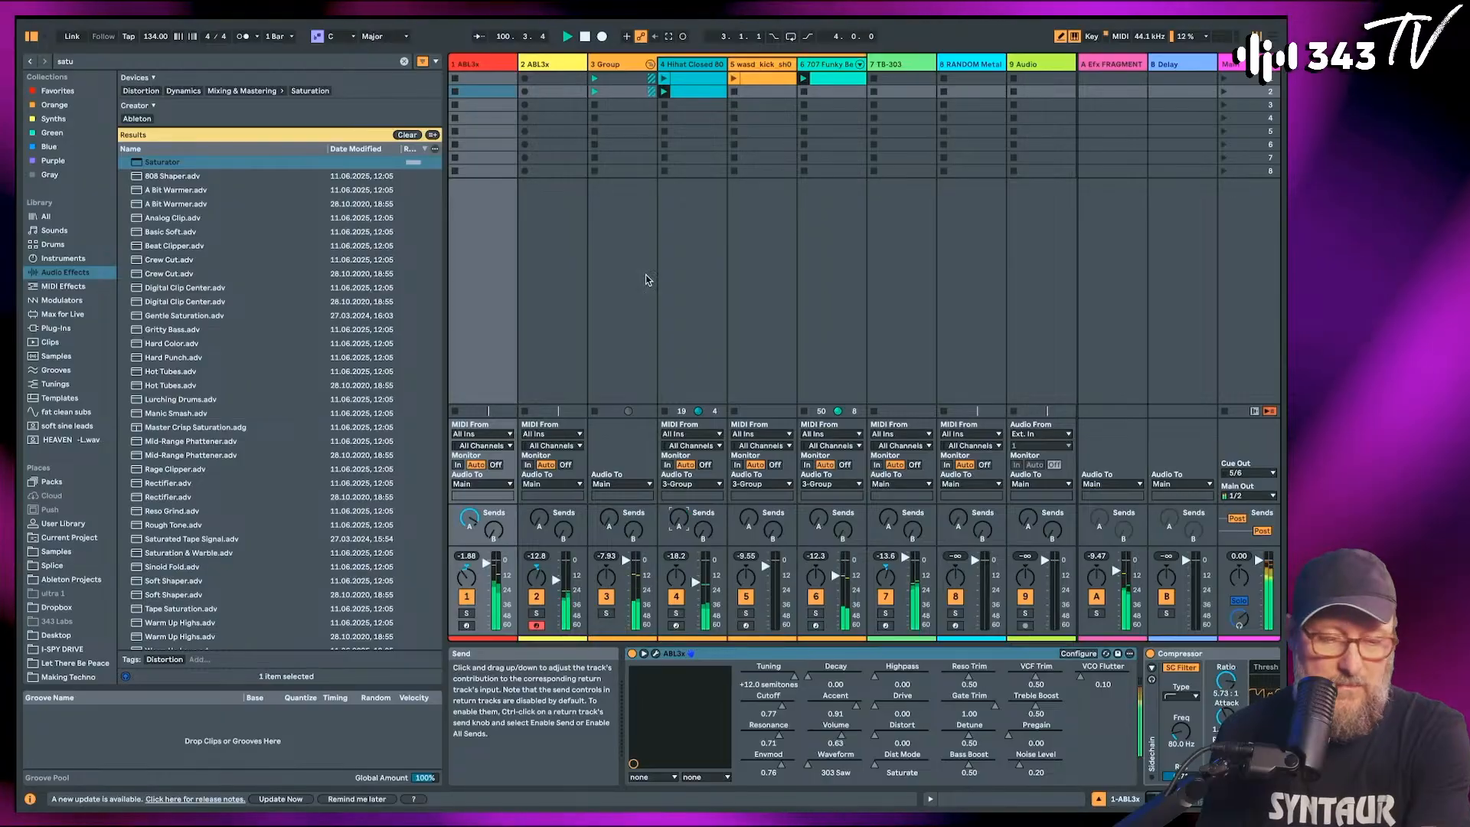
Launch the first clips on the Hihat Closed and kick tracks, and stop the drum group's clips.
click(667, 86)
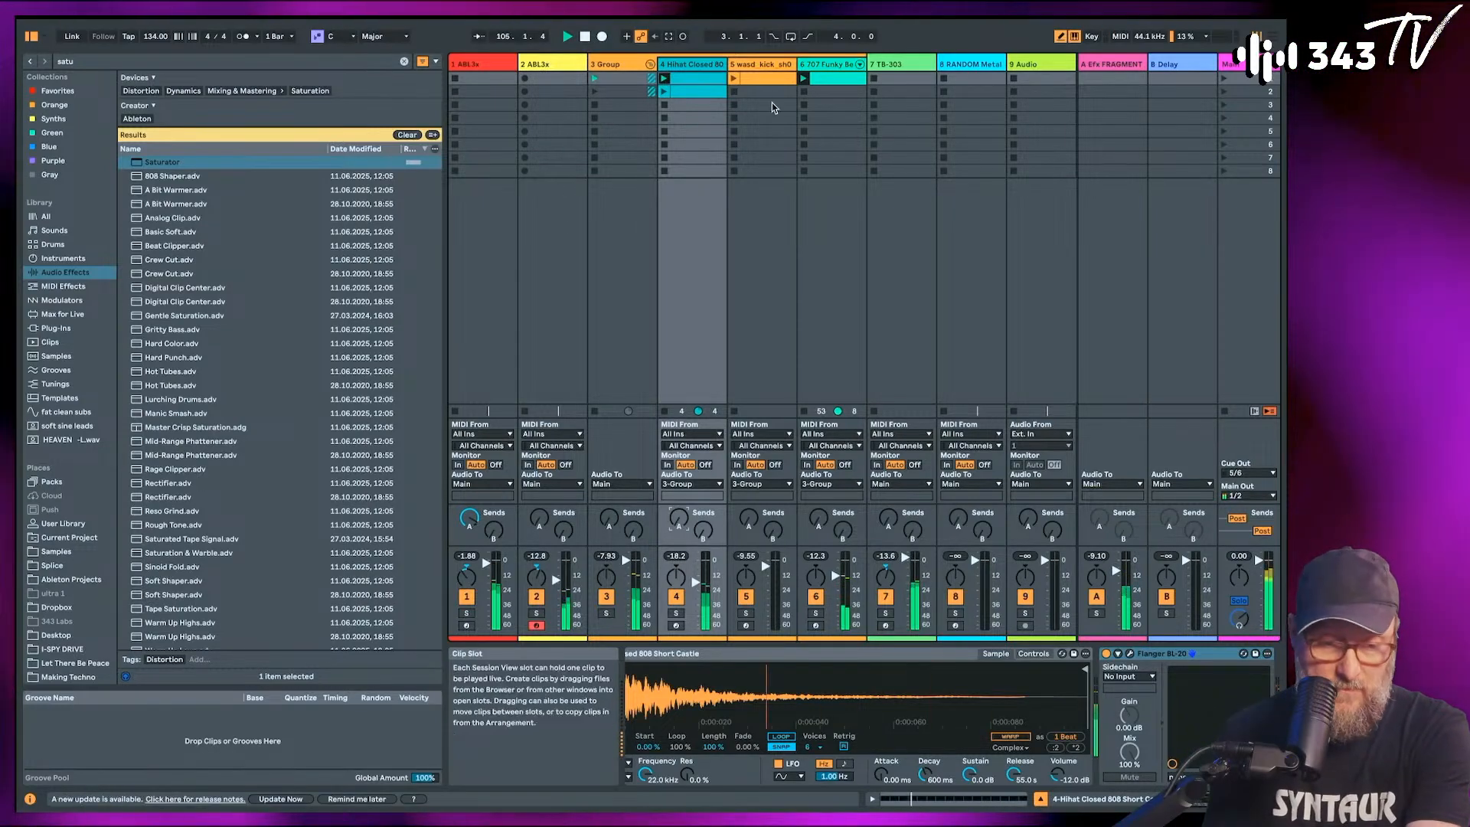
click(734, 82)
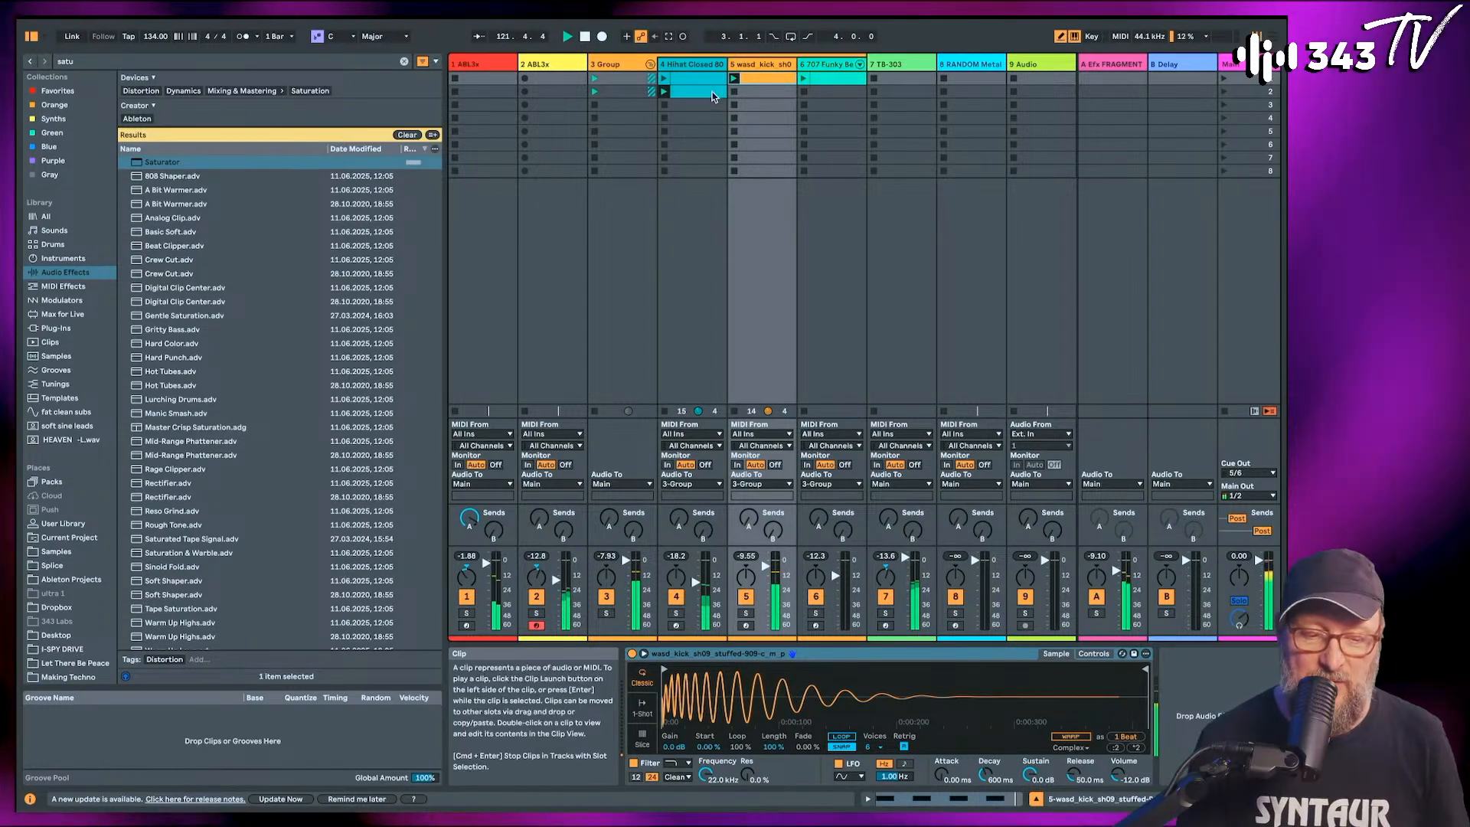
click(731, 93)
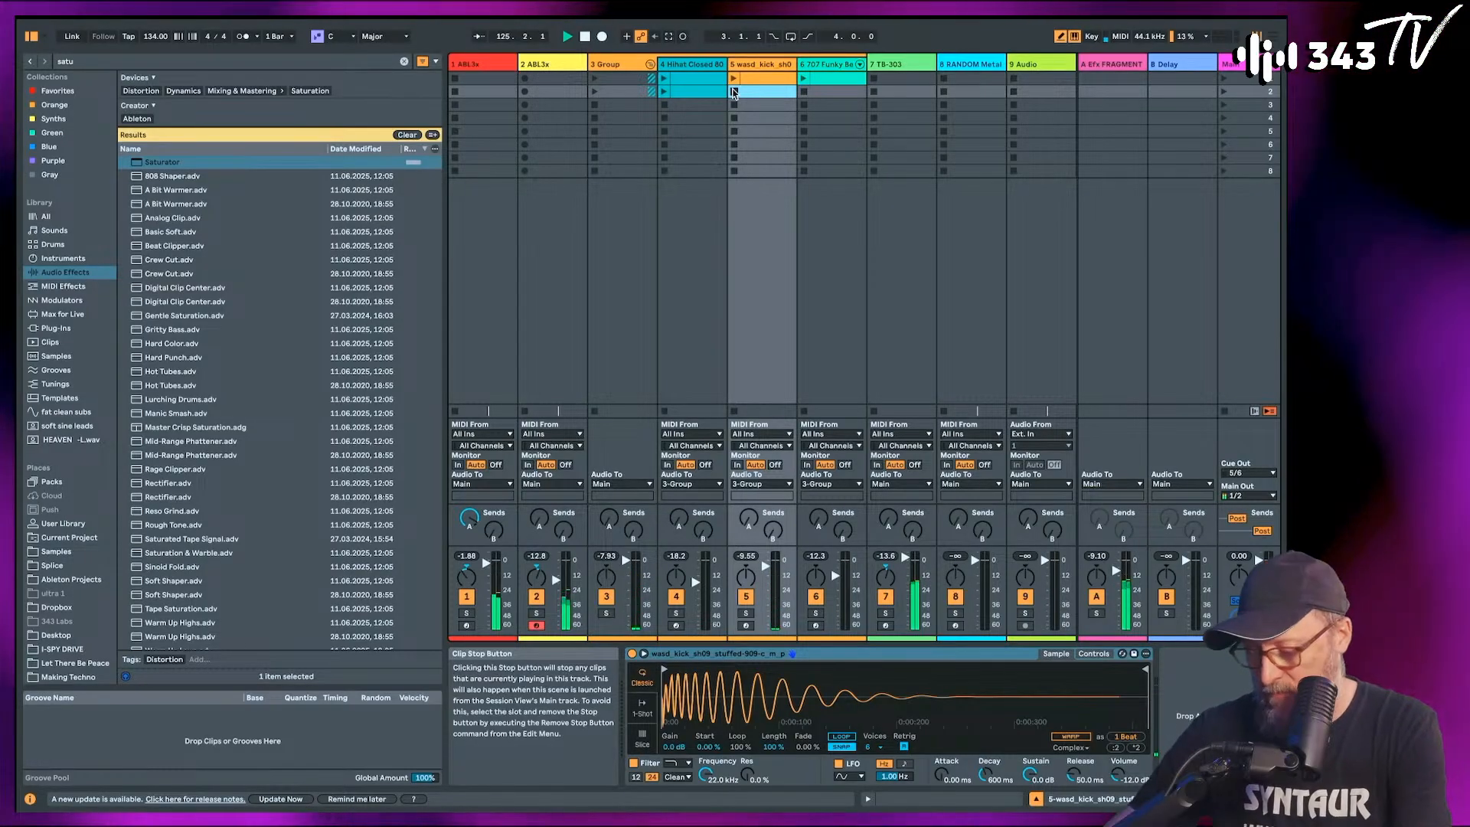
Select the first ABL3x track's second slot and raise the second ABL3x track's volume slightly.
key(Left)
key(Left)
key(Left)
key(Left)
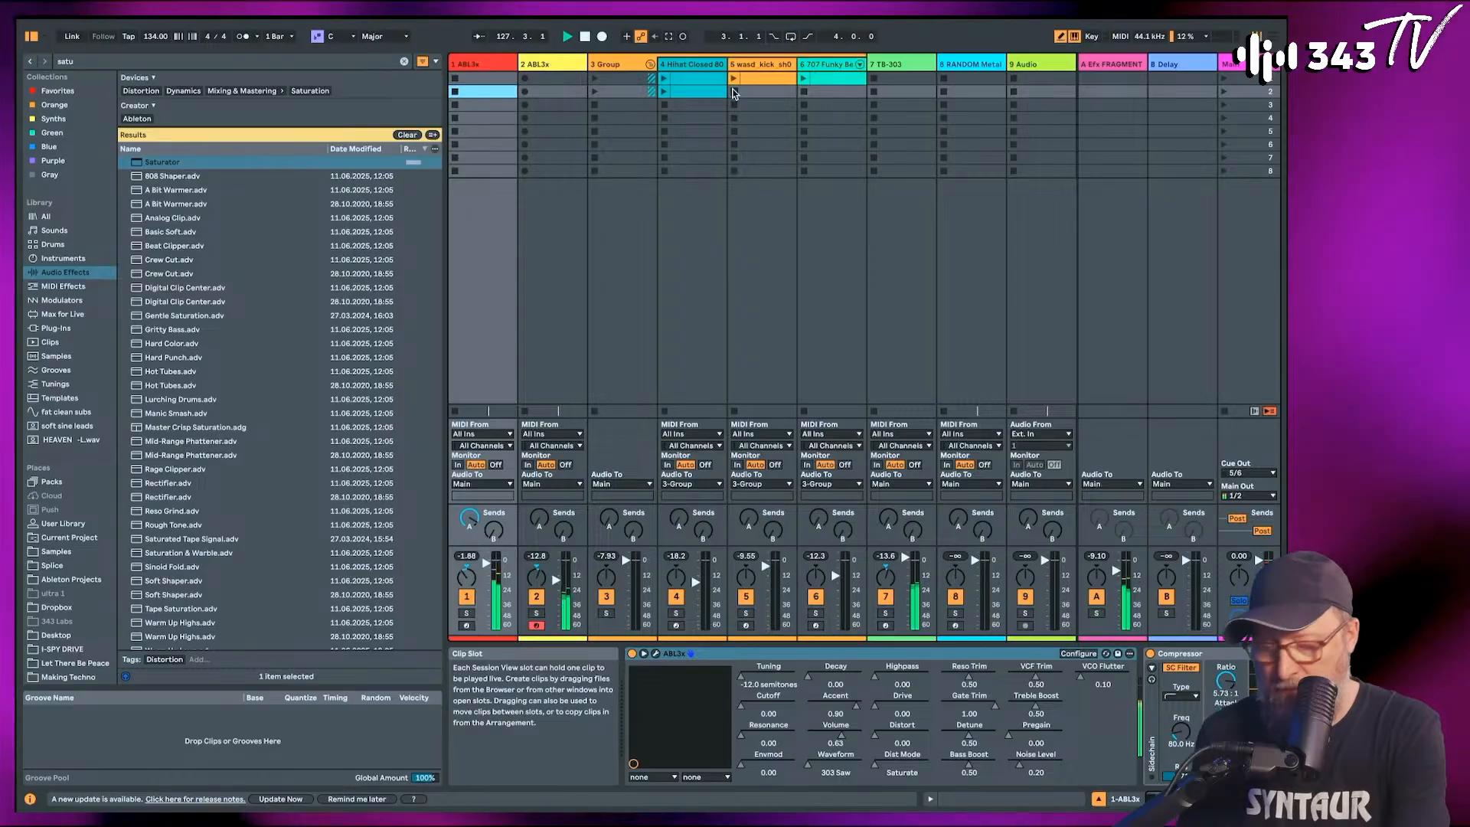
drag(557, 580, 556, 578)
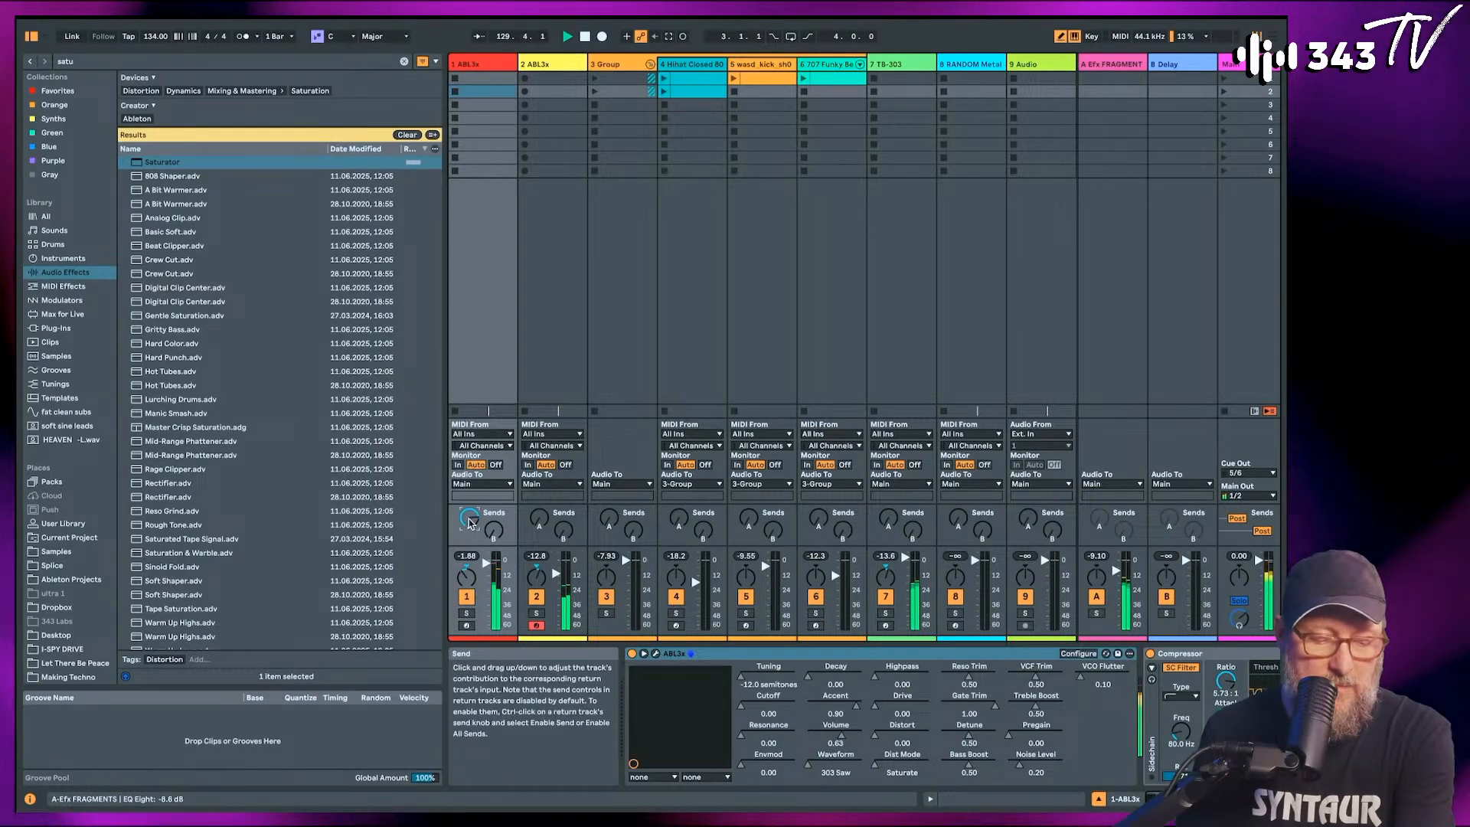
Open the ABL3x on track 2 and sweep its cutoff to 86%.
click(543, 65)
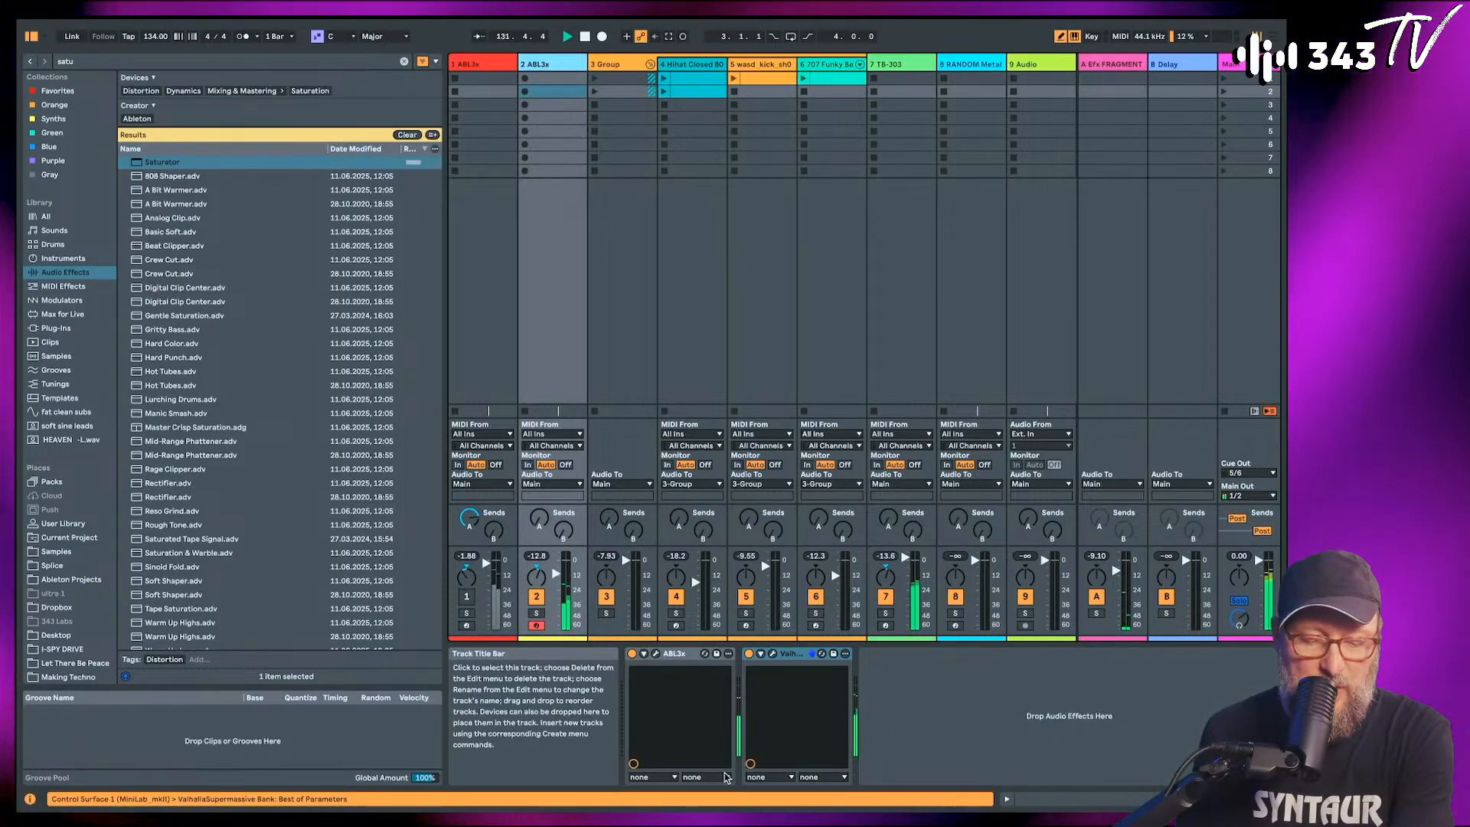
click(655, 653)
drag(450, 189, 444, 105)
drag(622, 150, 653, 143)
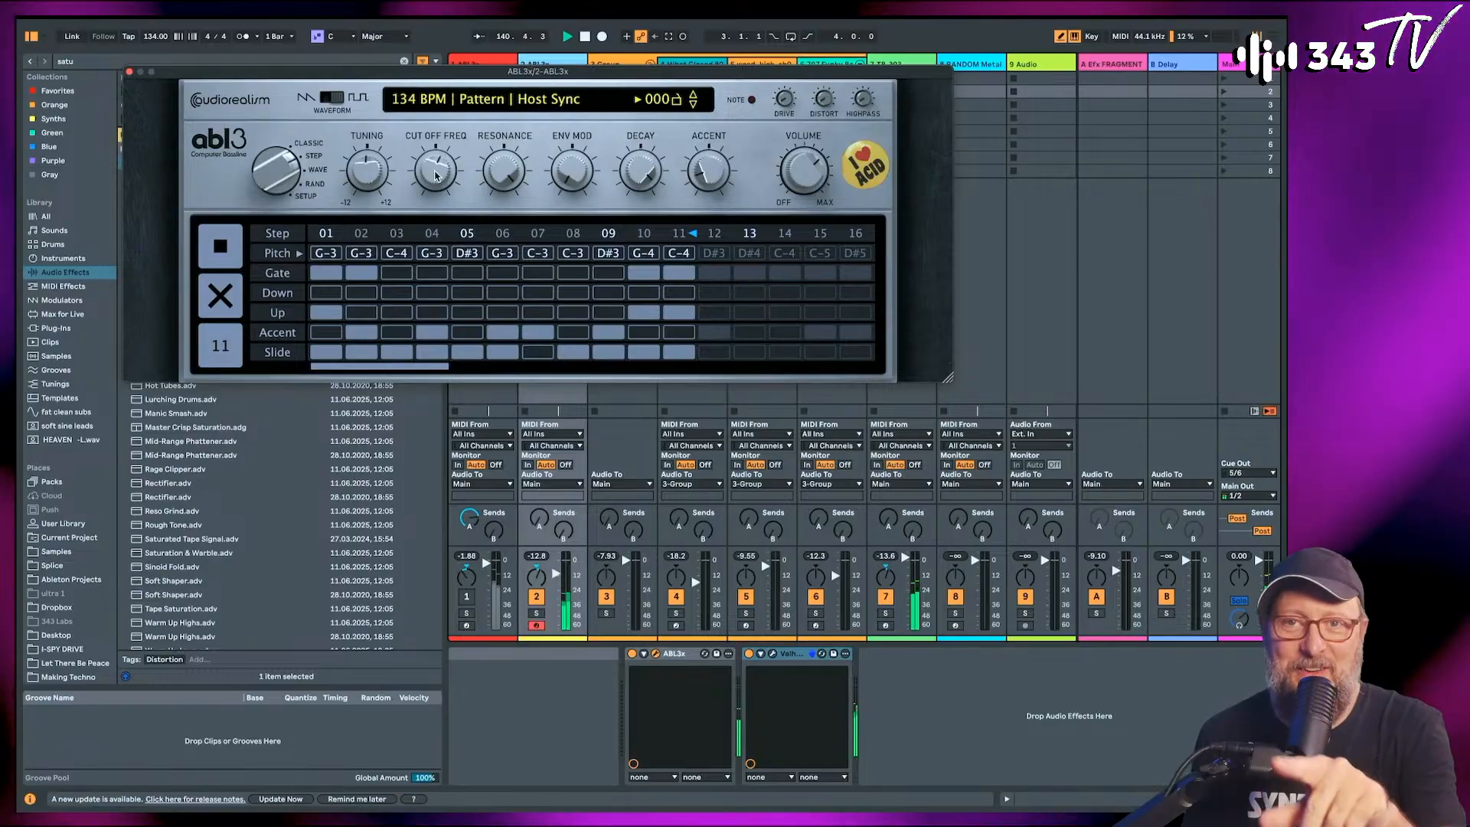
drag(436, 172, 429, 165)
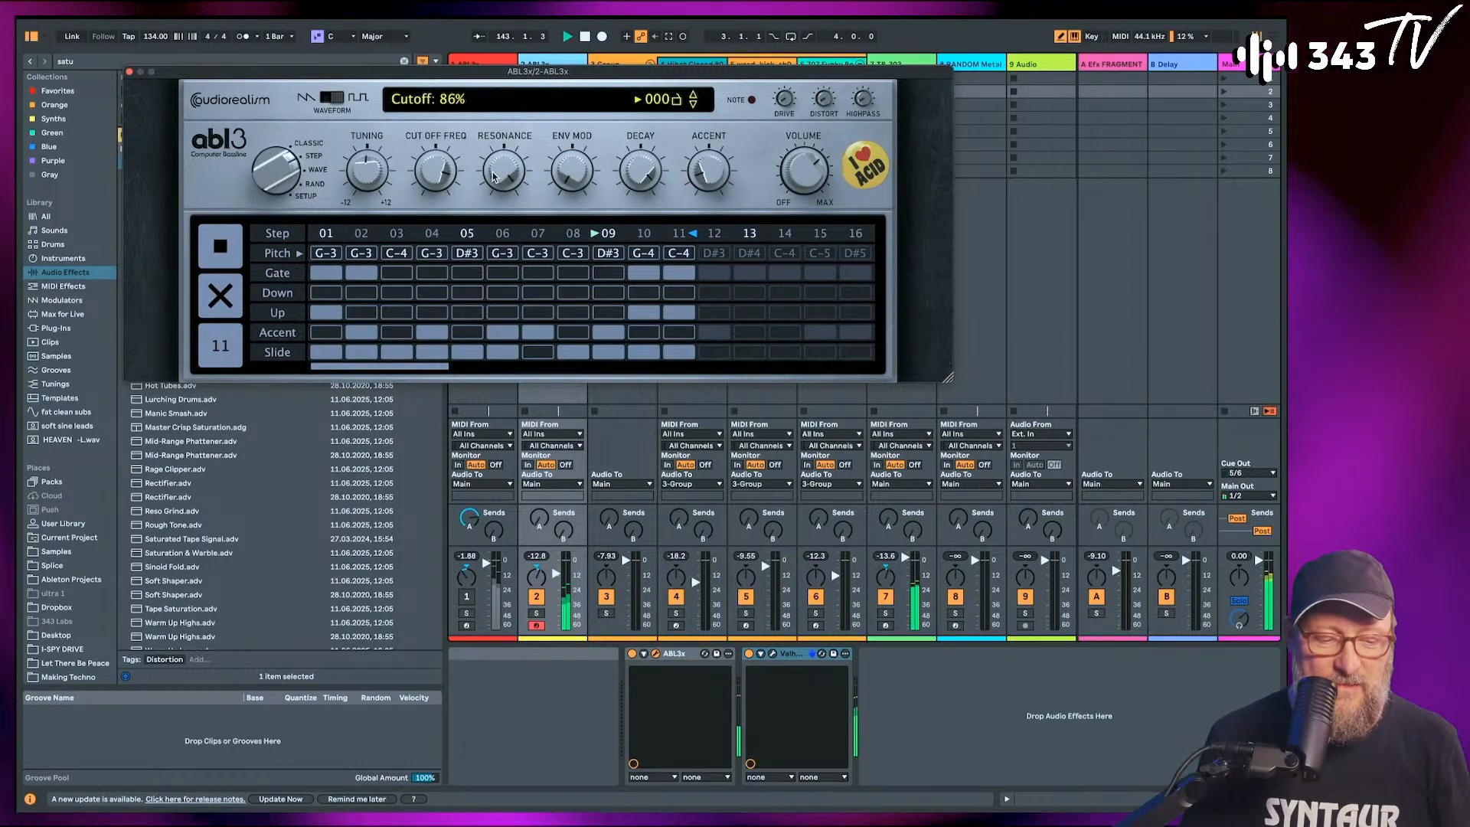
Set the ABL3x's Decay to 2%, Accent to 89% and Resonance to 8%.
drag(642, 169, 645, 175)
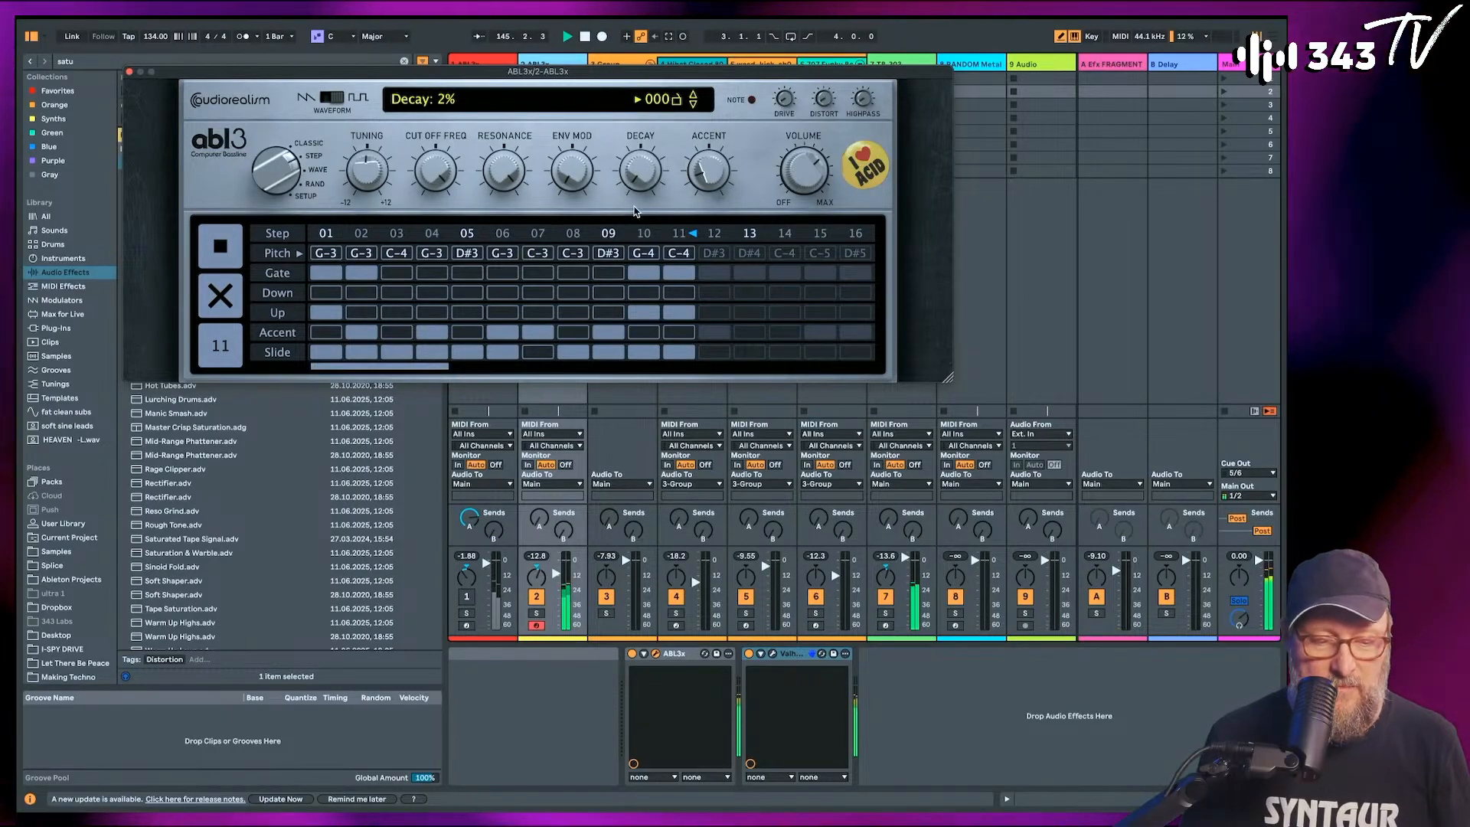
drag(709, 122, 720, 20)
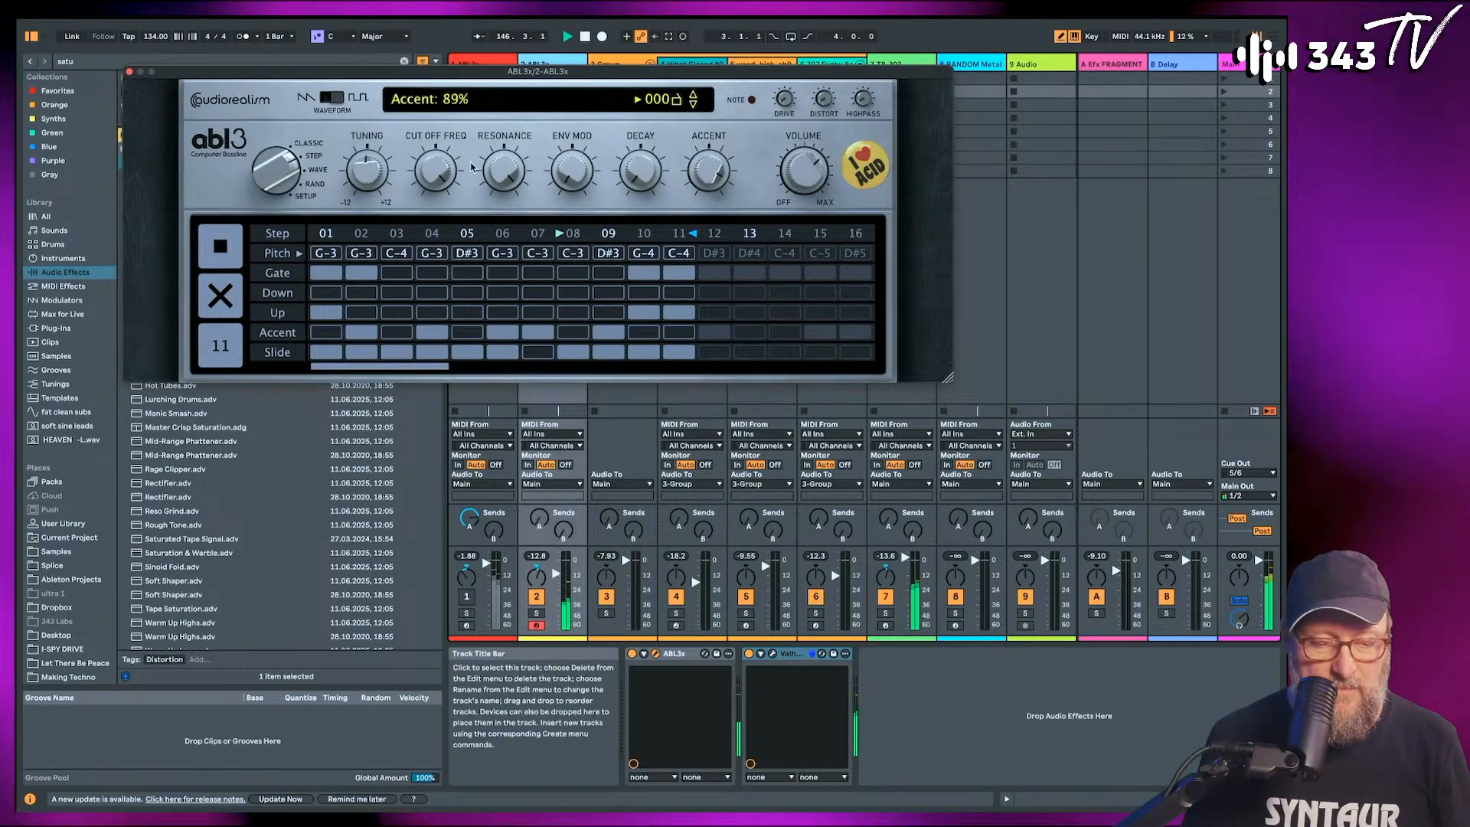
drag(503, 171, 484, 252)
drag(505, 191, 449, 201)
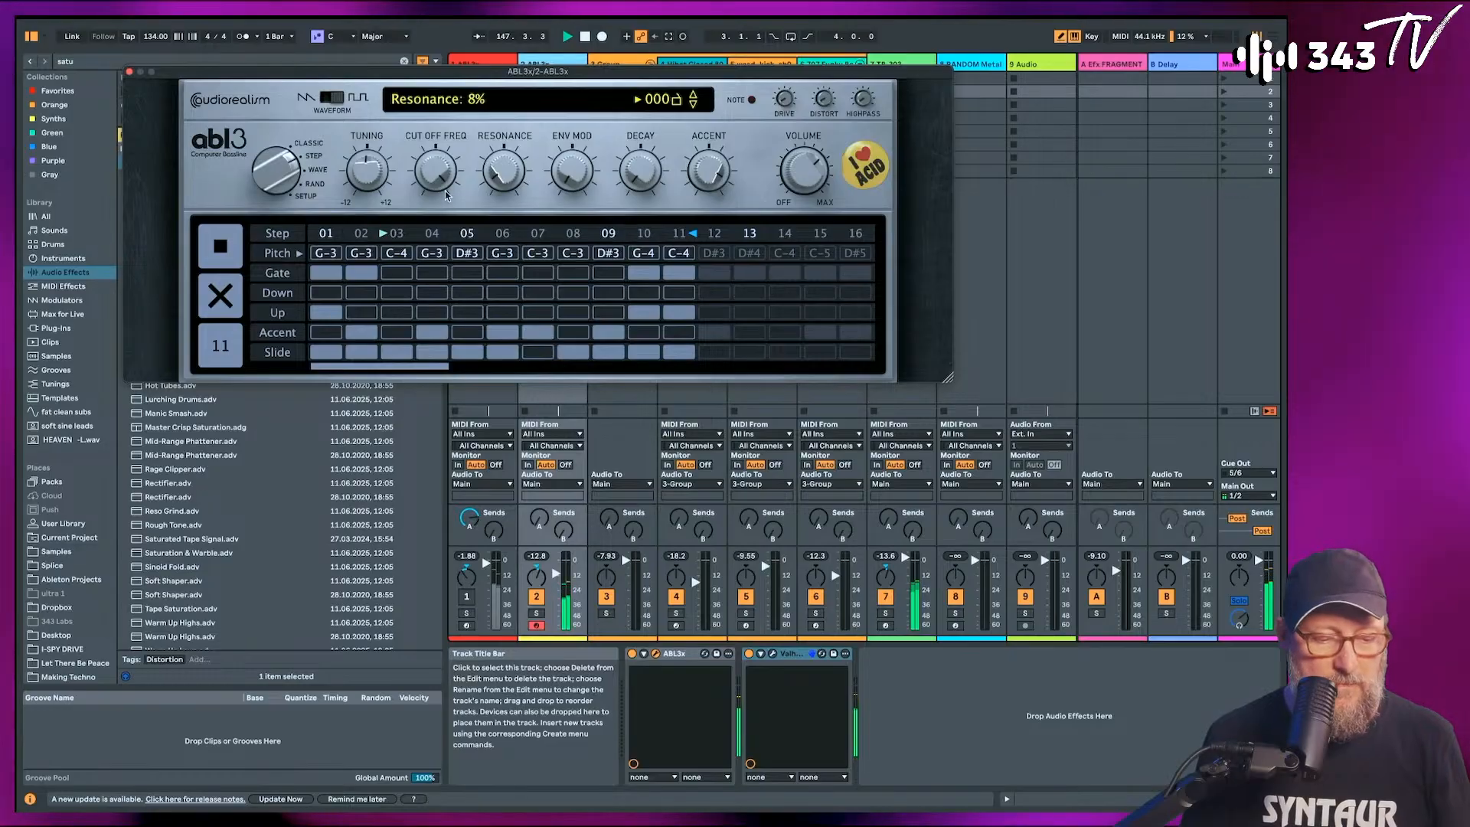
Mute the TB-303 track and lower the cutoff of track 2's ABL3x to 43%.
click(887, 603)
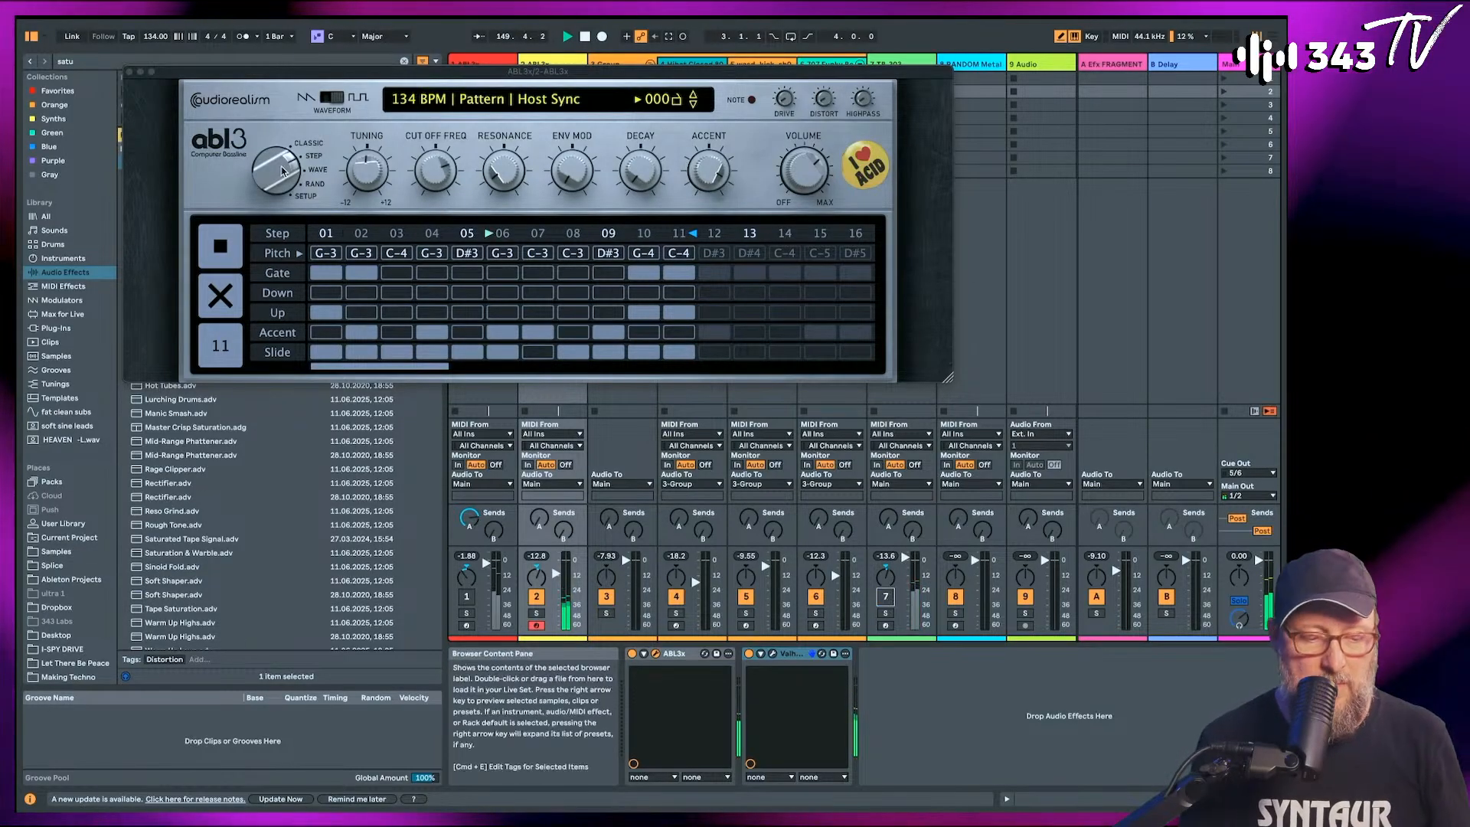
drag(438, 174, 433, 230)
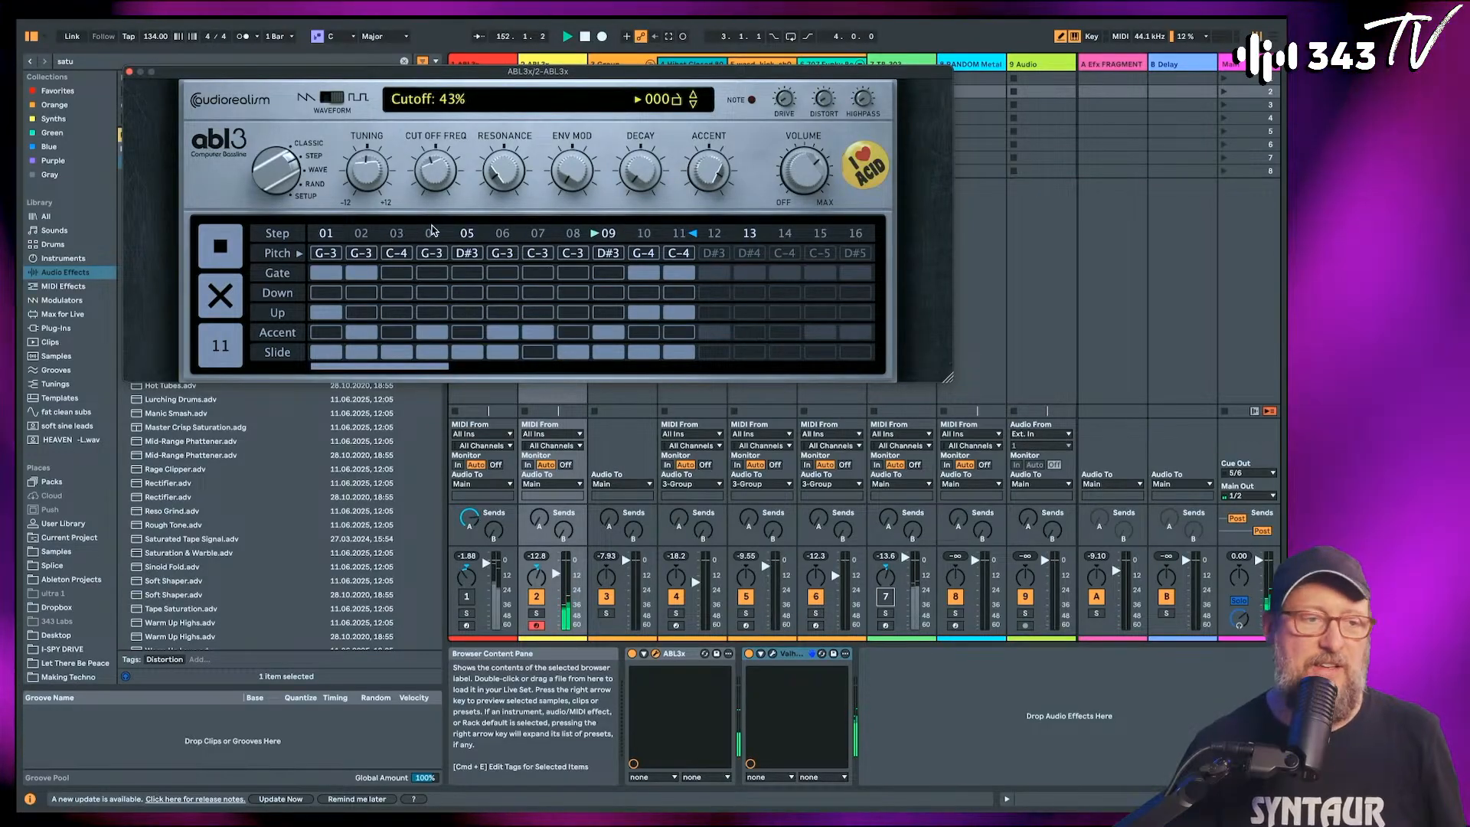